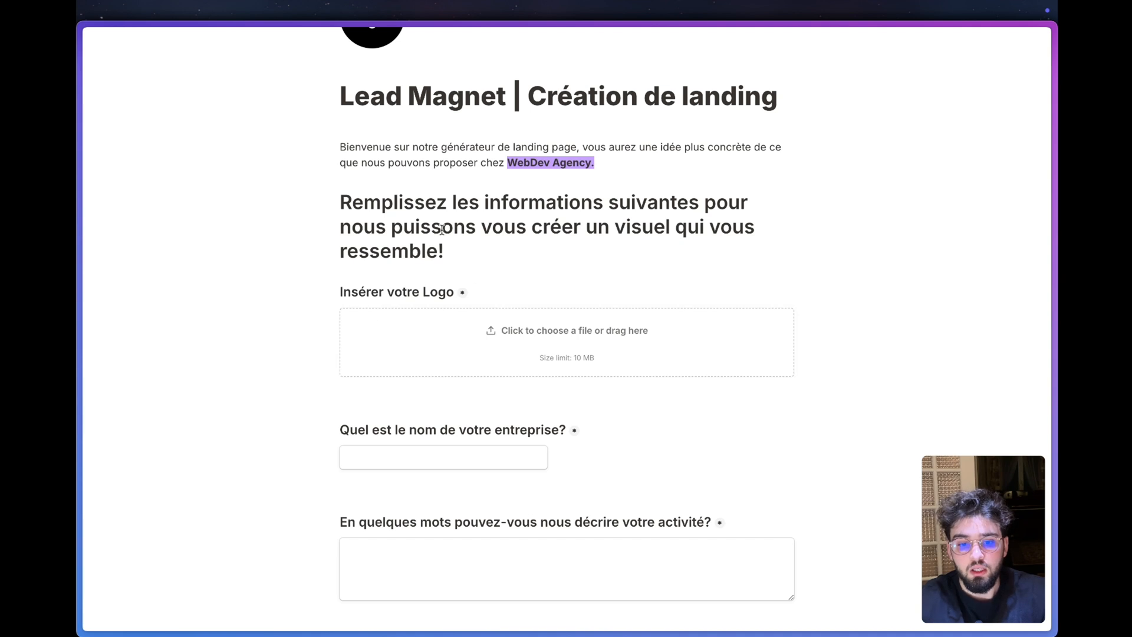
# - Review the lead magnet form's questions, from the logo upload through the site type choices to the contact fields
pyautogui.click(480, 461)
pyautogui.click(616, 466)
pyautogui.scroll(-4, 619, 466)
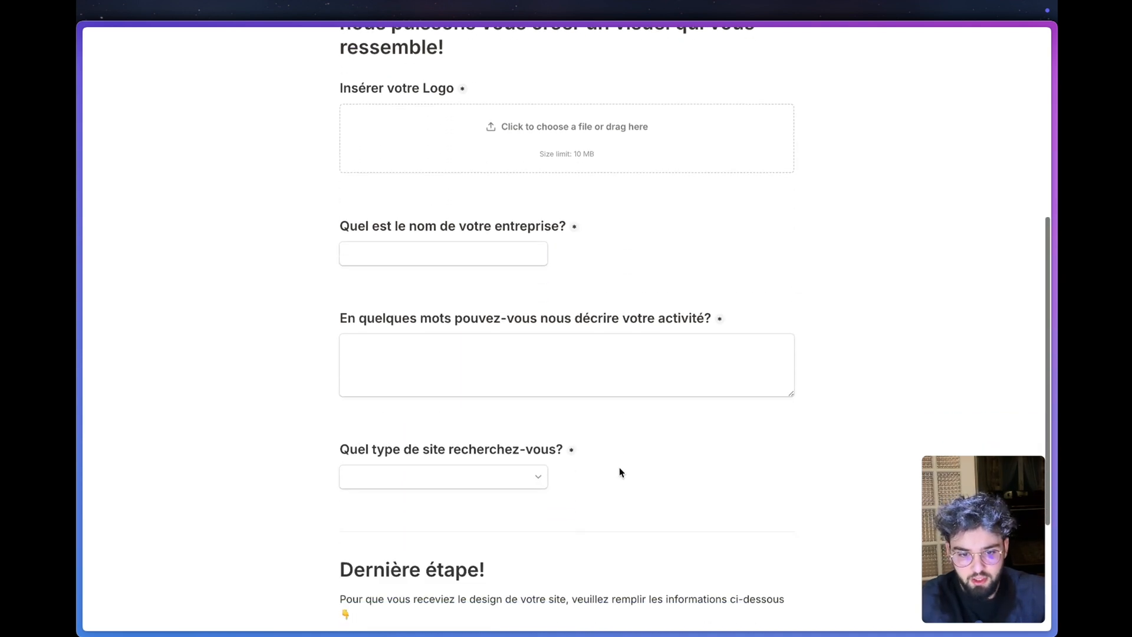
pyautogui.click(578, 359)
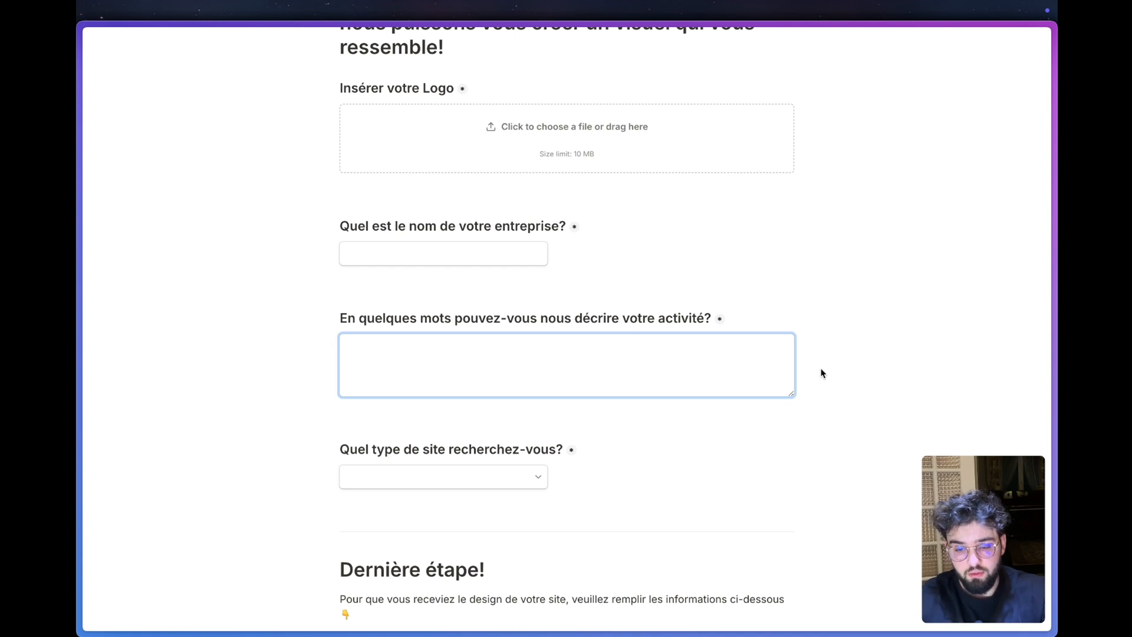
pyautogui.click(833, 392)
pyautogui.scroll(-3, 497, 412)
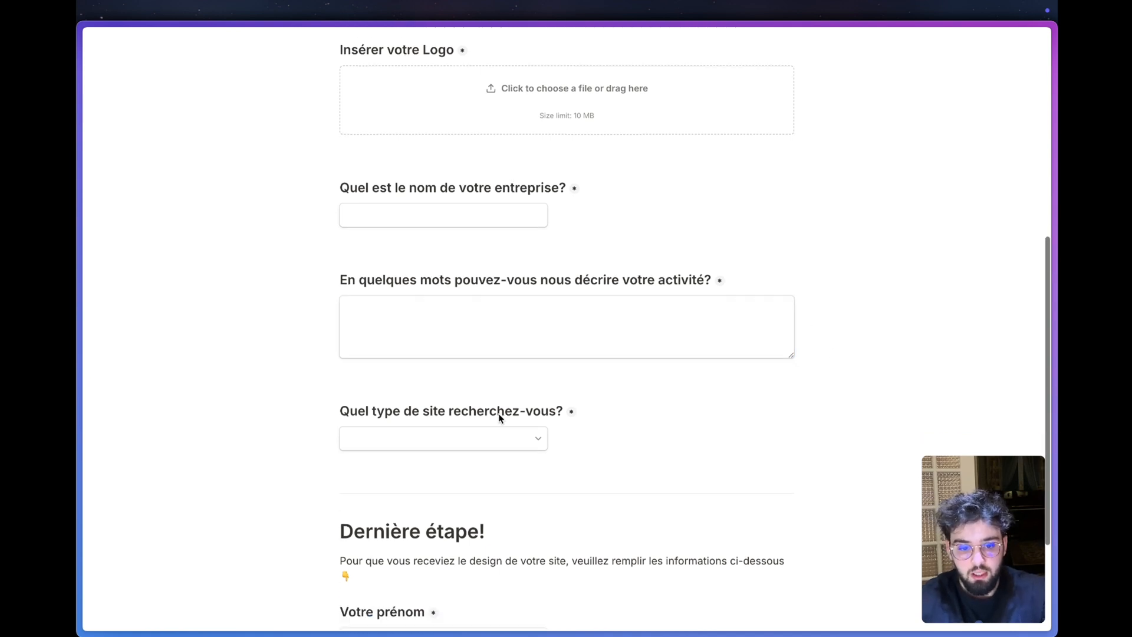
pyautogui.click(485, 306)
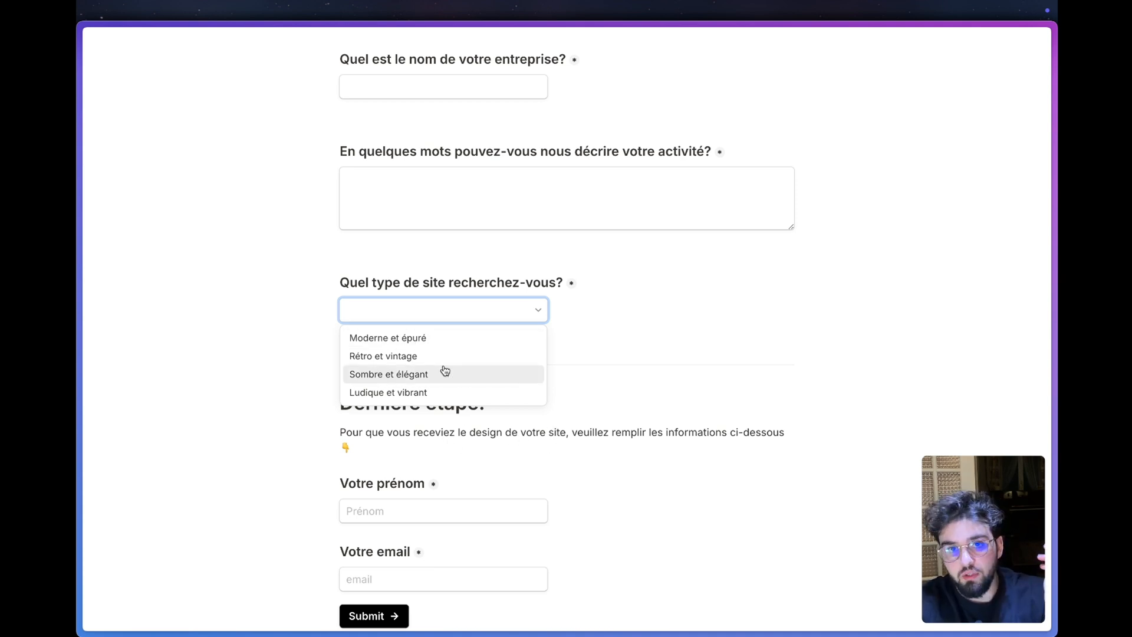
pyautogui.click(562, 364)
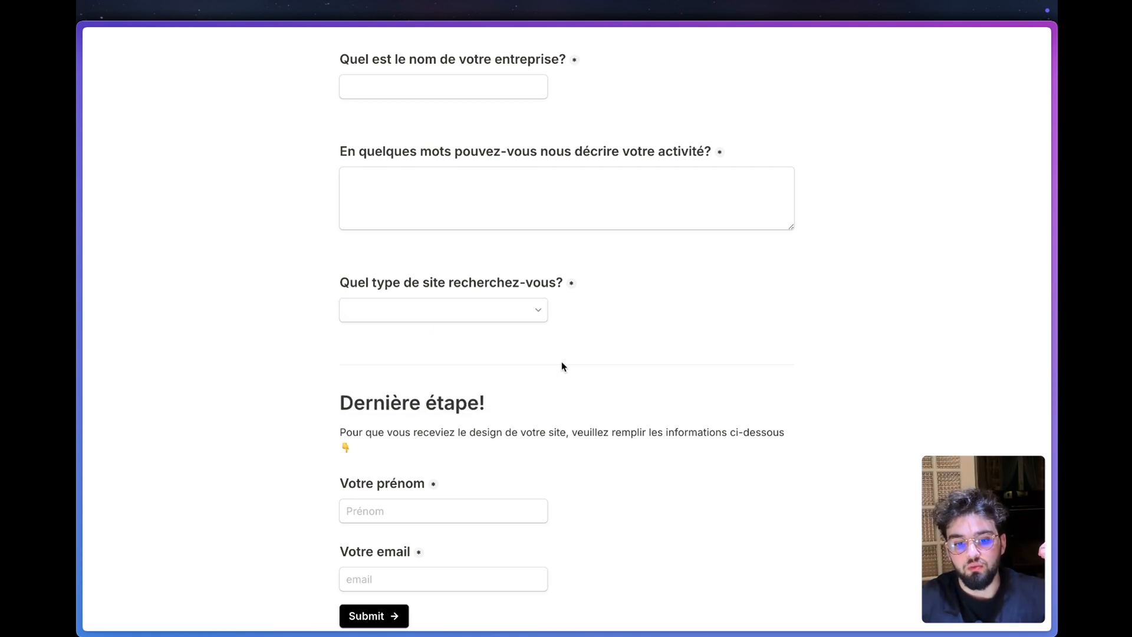
pyautogui.scroll(-1, 427, 470)
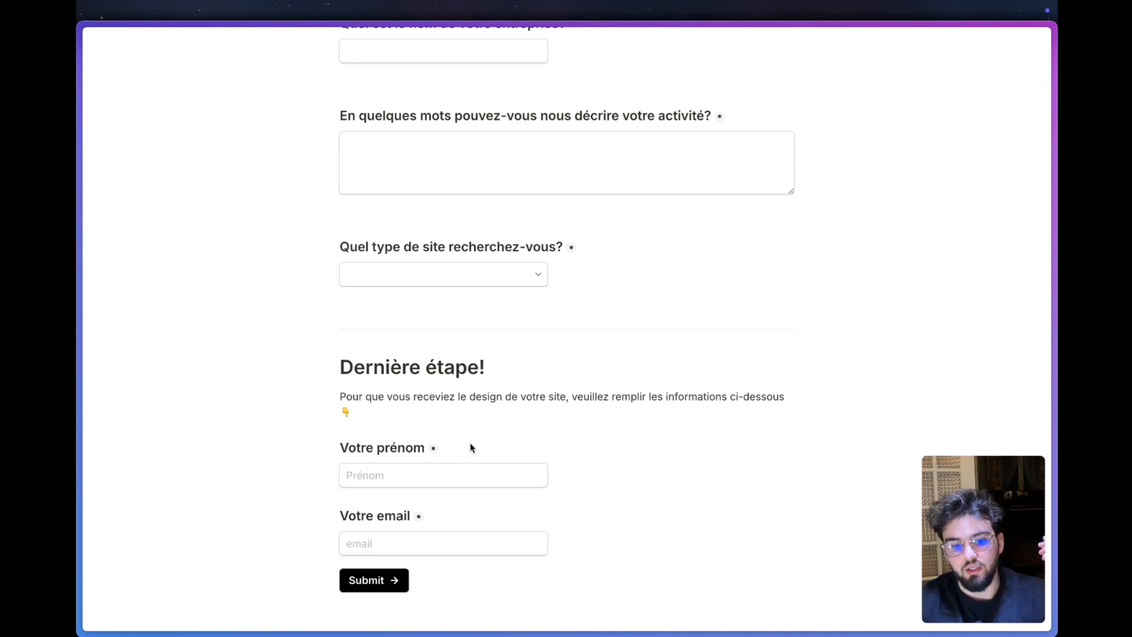
pyautogui.click(391, 478)
pyautogui.click(564, 453)
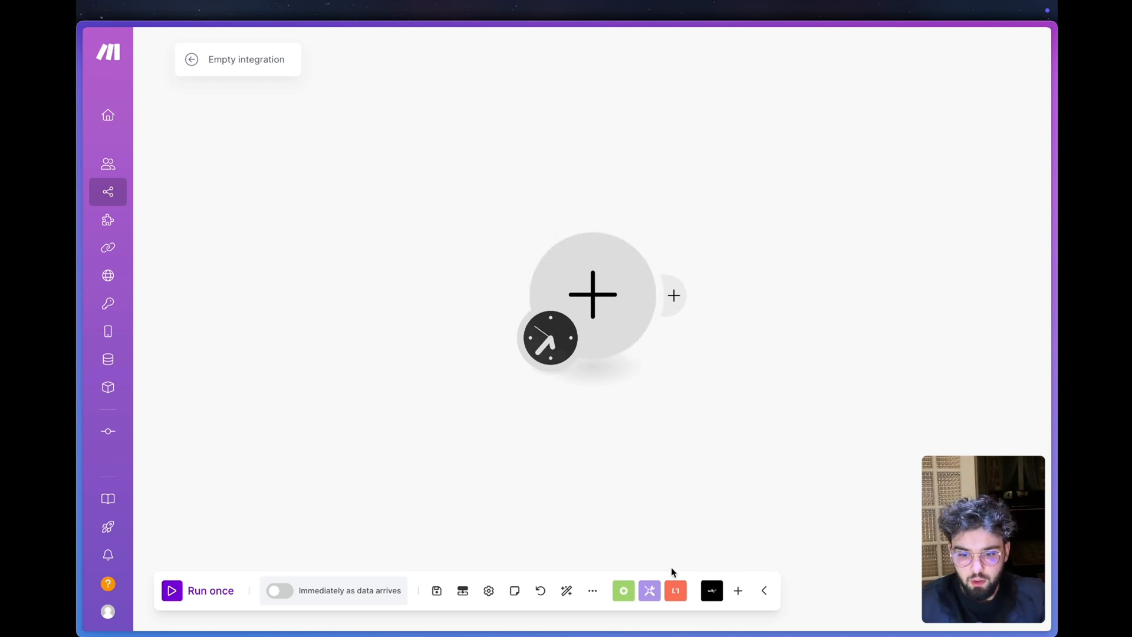
pyautogui.click(712, 590)
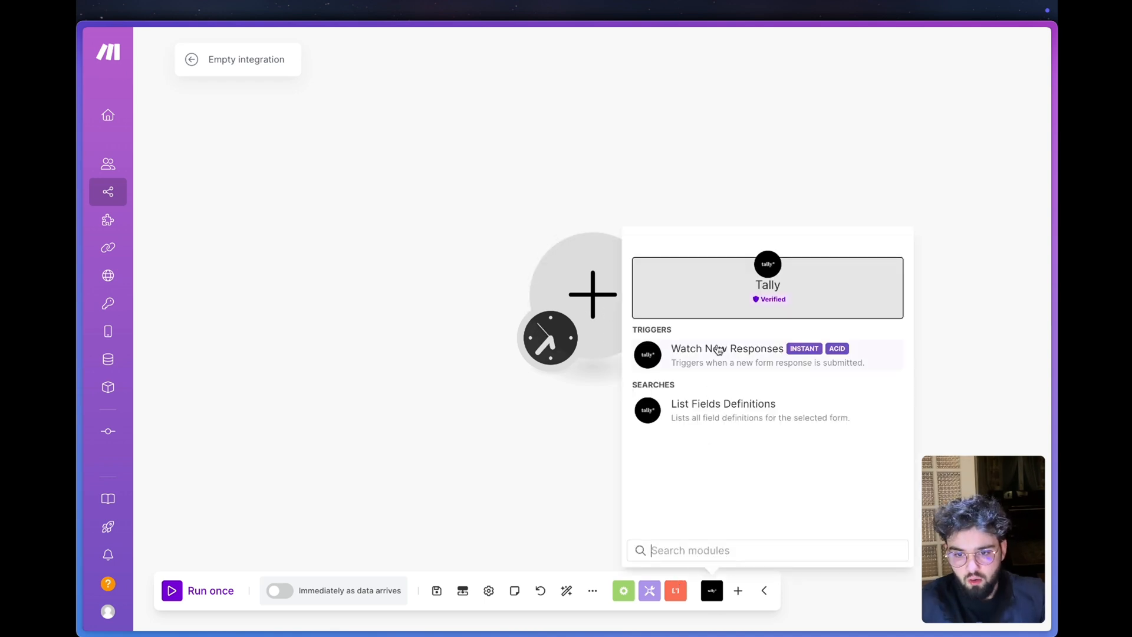
pyautogui.click(711, 347)
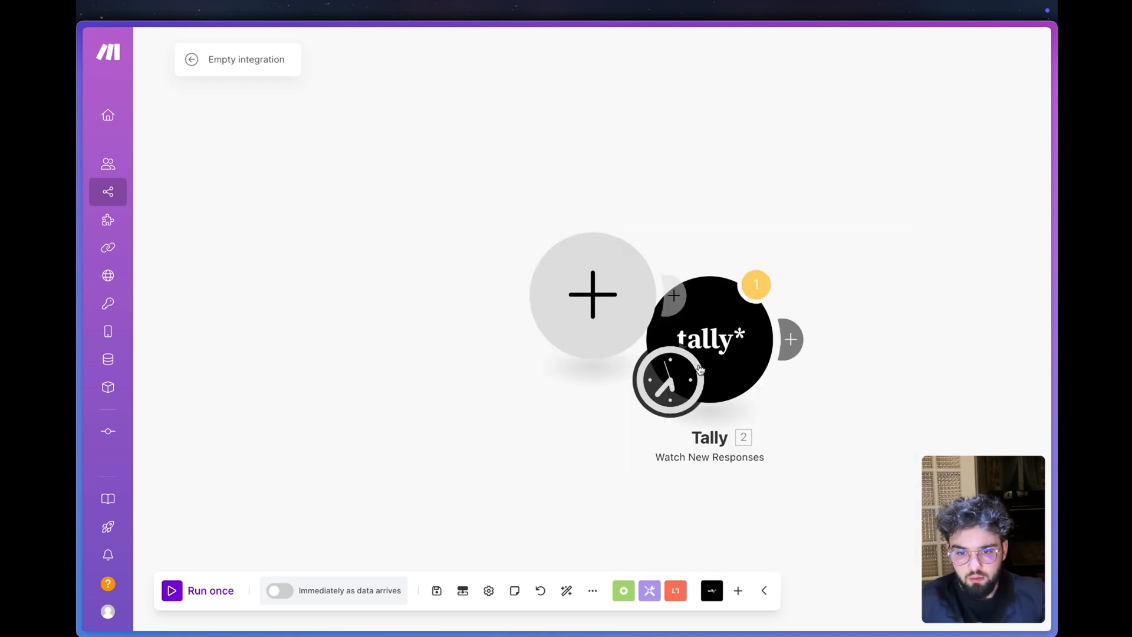
pyautogui.rightClick(625, 329)
pyautogui.click(624, 329)
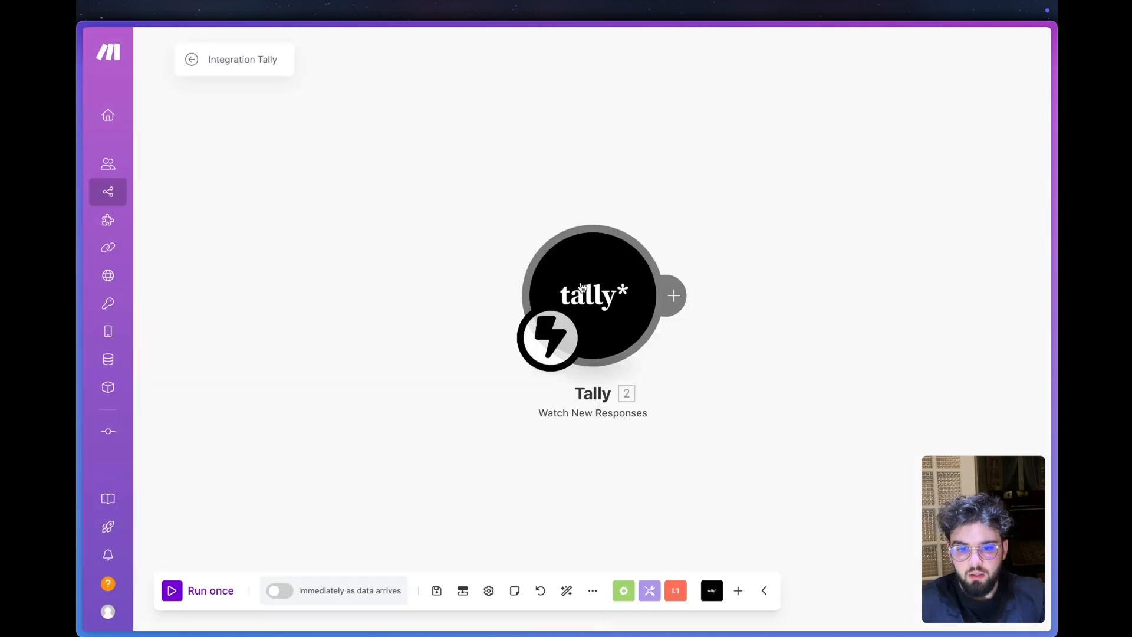
# - Start a new webhook for the Tally trigger and name it Lead Magnet
pyautogui.click(581, 289)
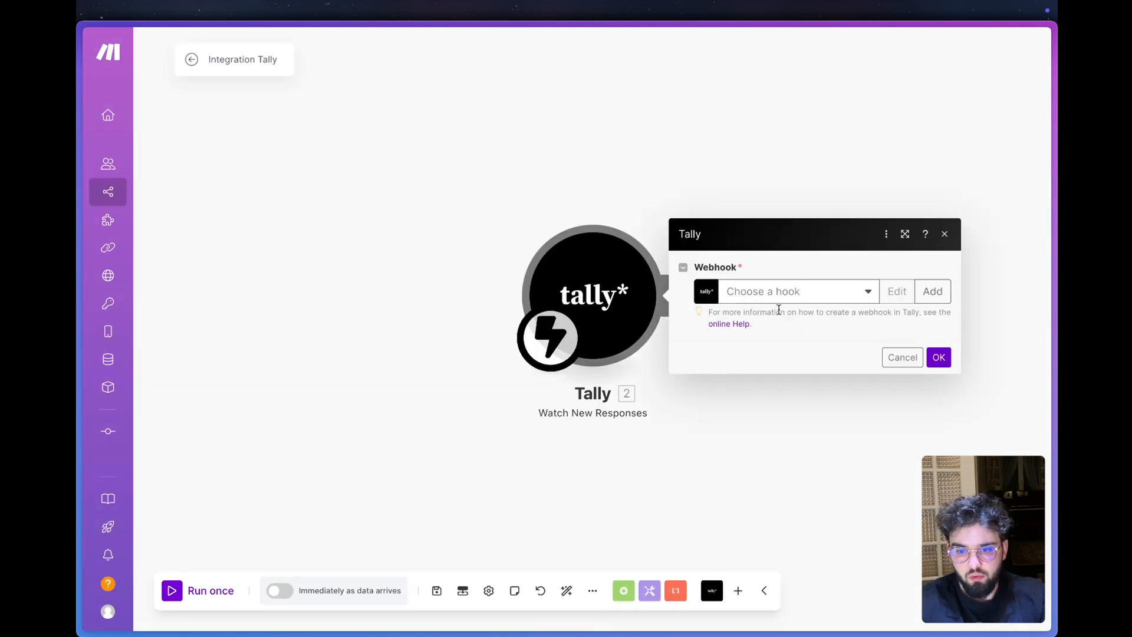
pyautogui.click(937, 291)
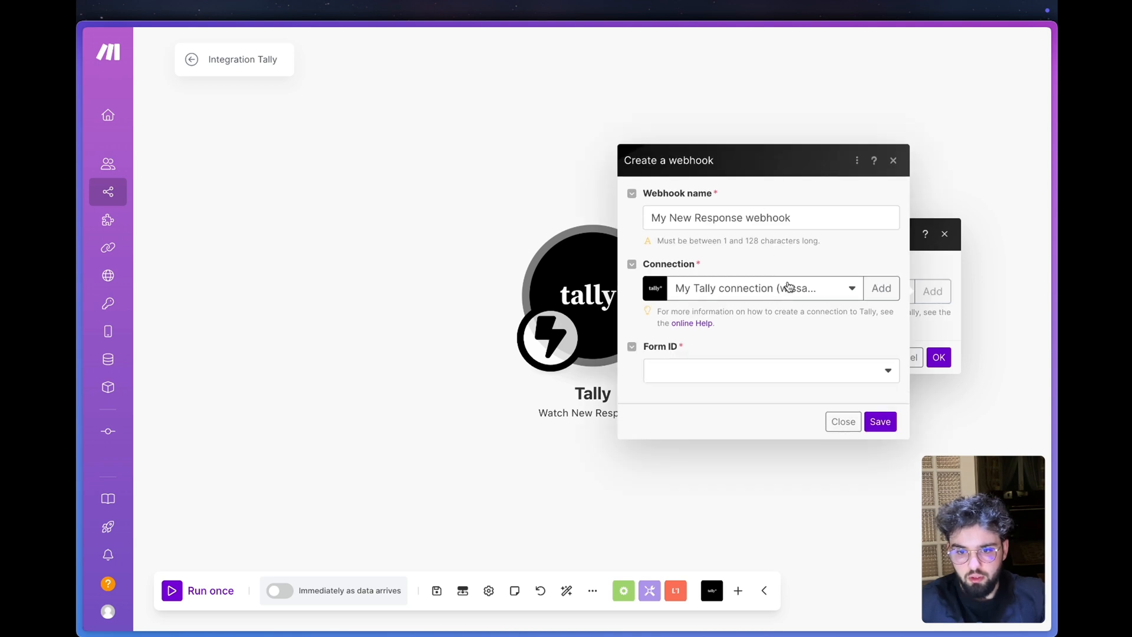
pyautogui.click(727, 218)
pyautogui.press('super+a')
pyautogui.write('Lea')
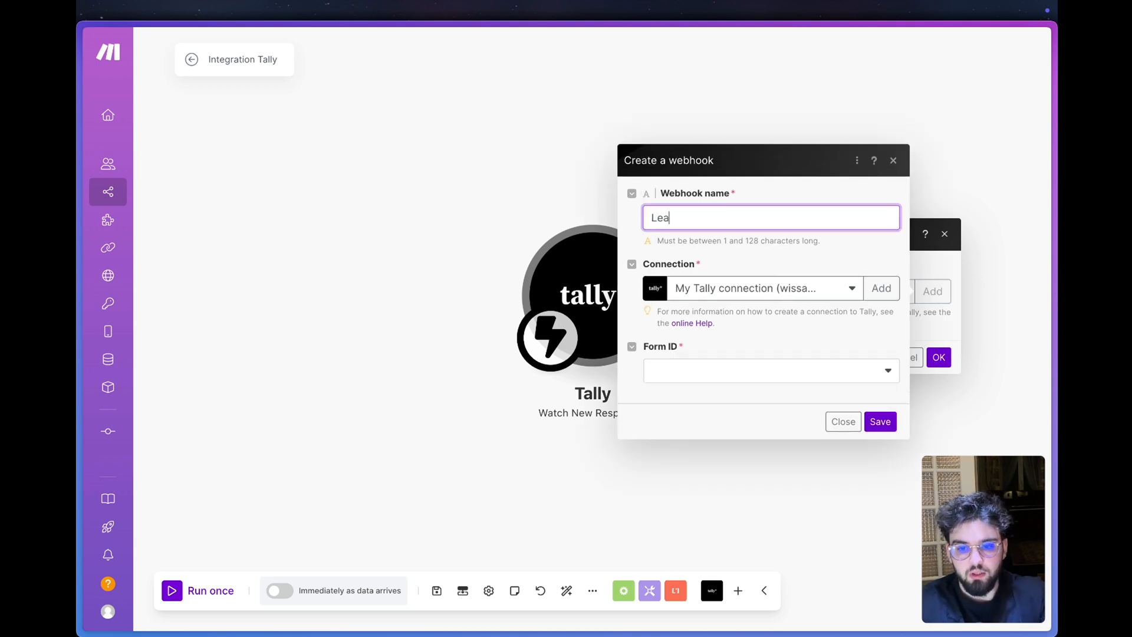
pyautogui.write('d Magnet')
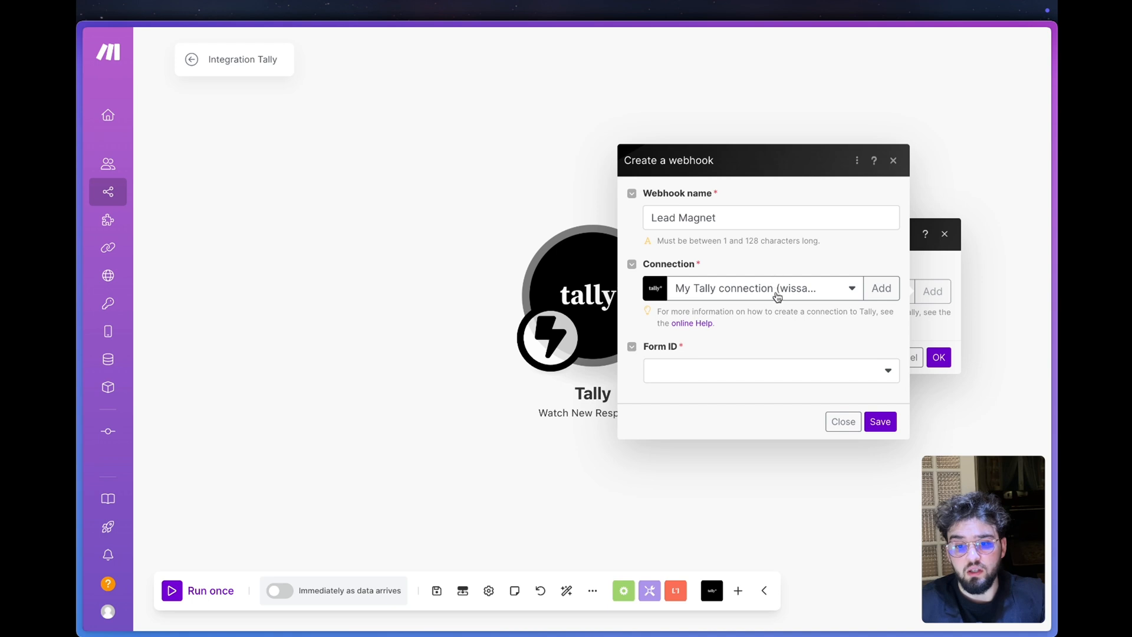
# - Save the webhook with the existing Tally connection and the form Lead Magnet Agence marketing, and show its address
pyautogui.click(778, 293)
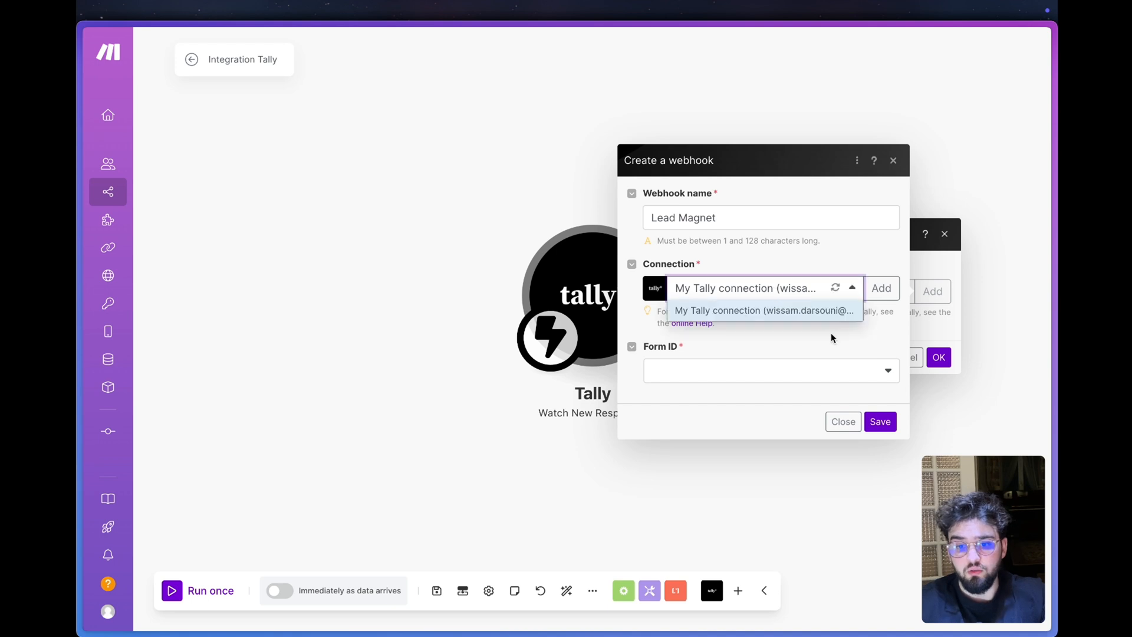
pyautogui.click(797, 254)
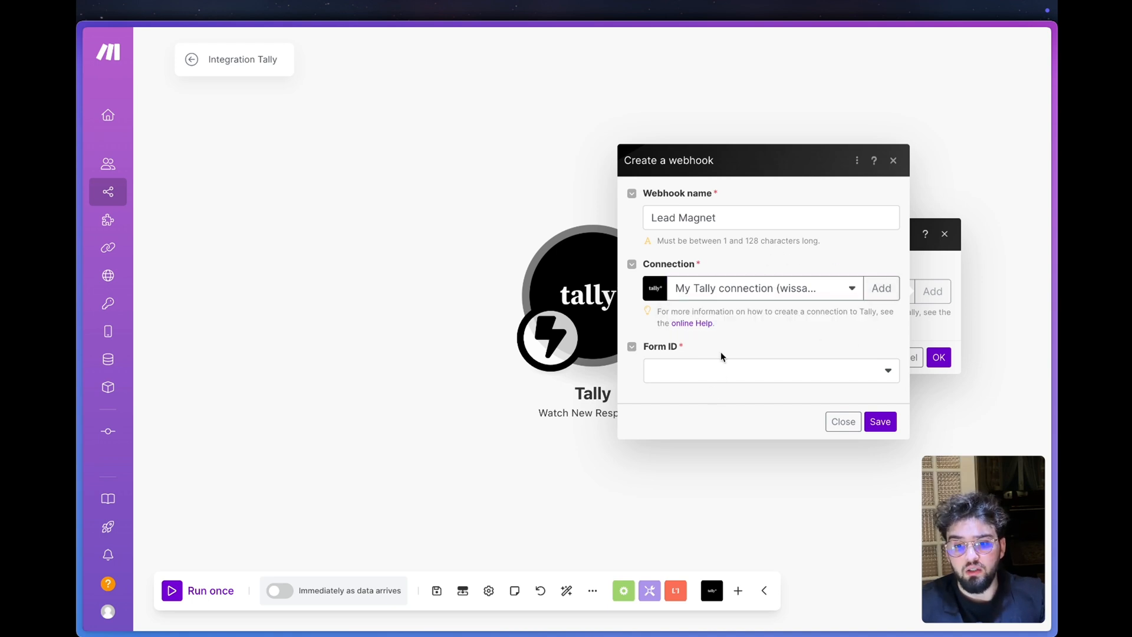
pyautogui.click(714, 376)
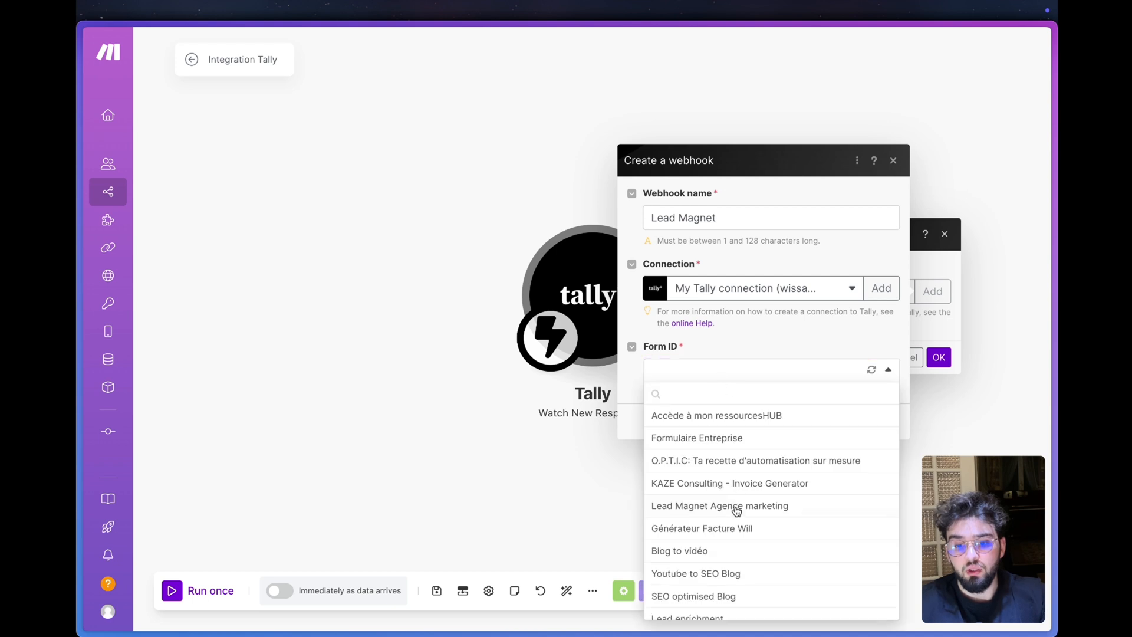
pyautogui.scroll(-2, 734, 511)
pyautogui.scroll(2, 737, 510)
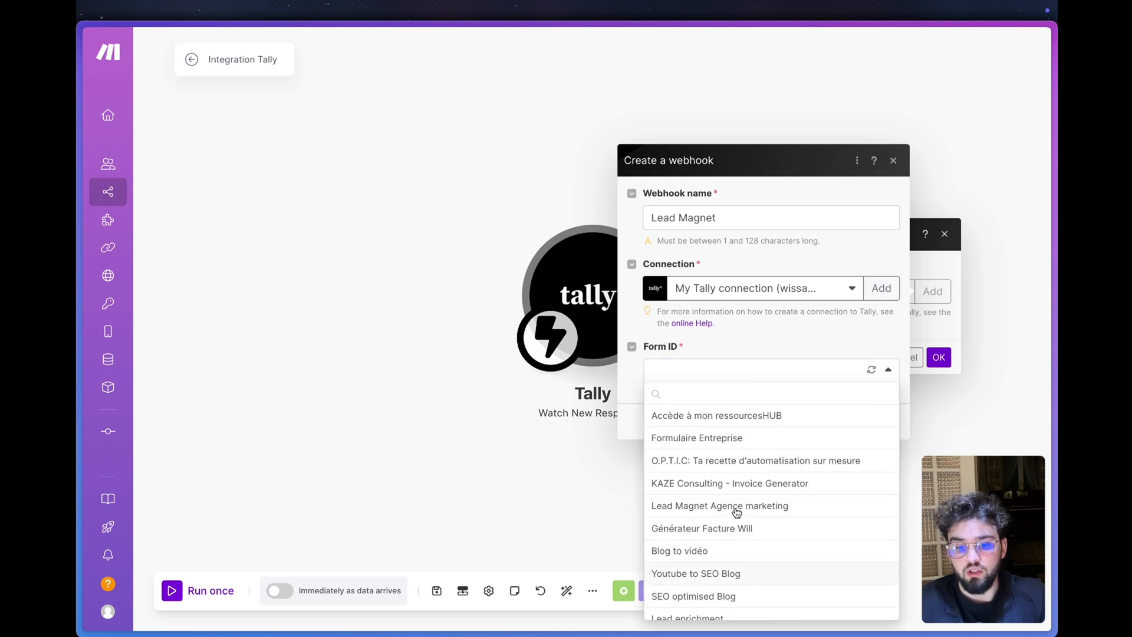
pyautogui.click(772, 508)
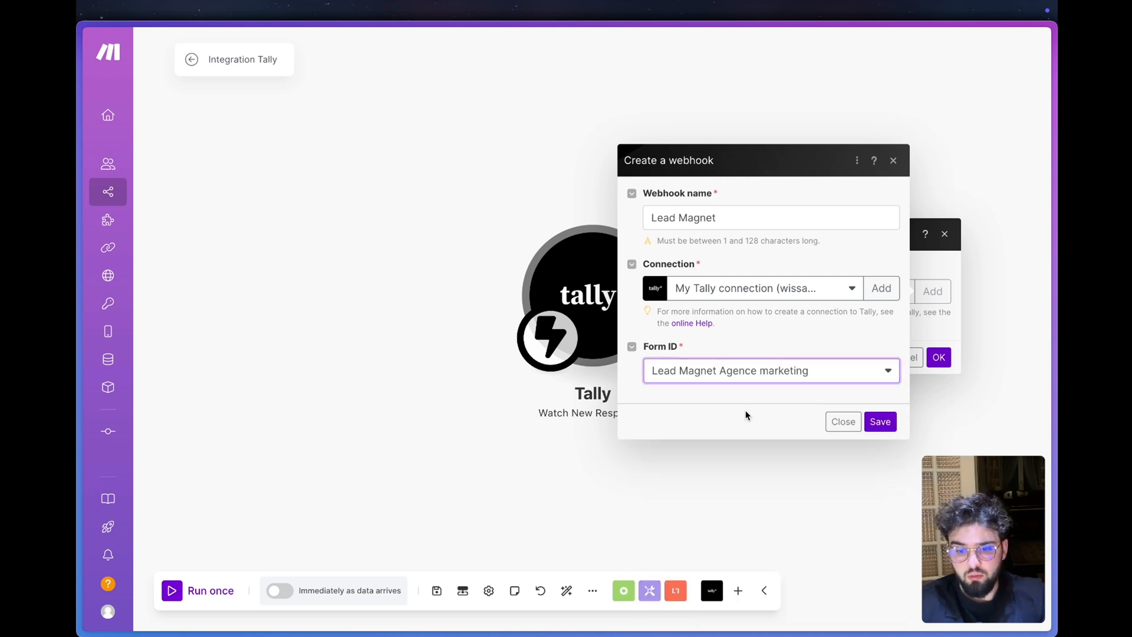
pyautogui.click(878, 421)
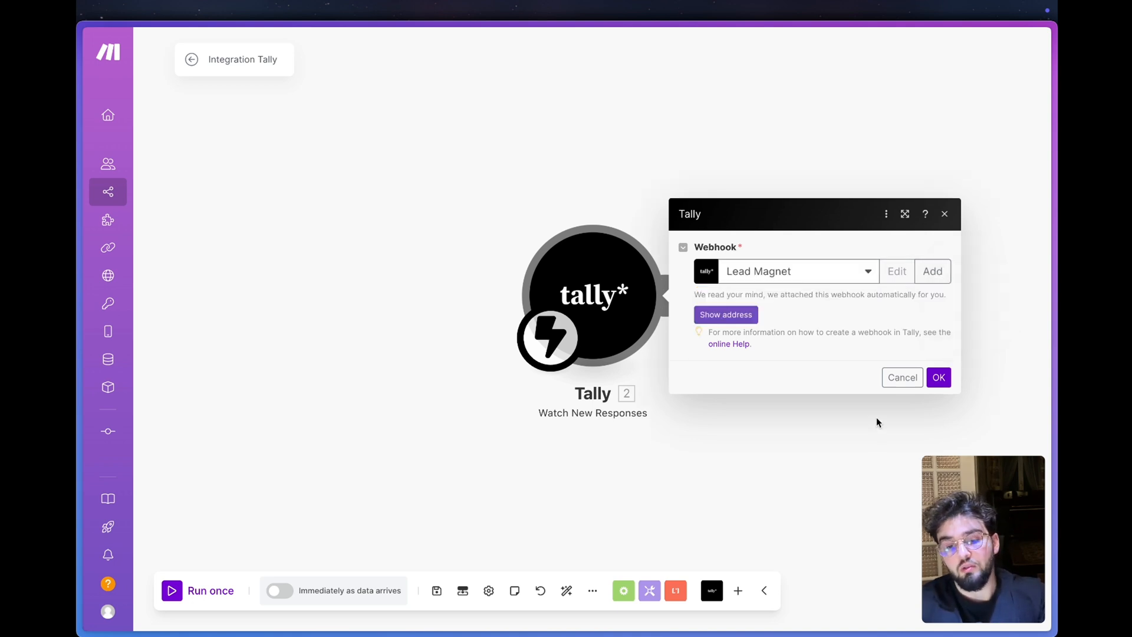
pyautogui.click(743, 323)
pyautogui.click(879, 330)
pyautogui.click(674, 286)
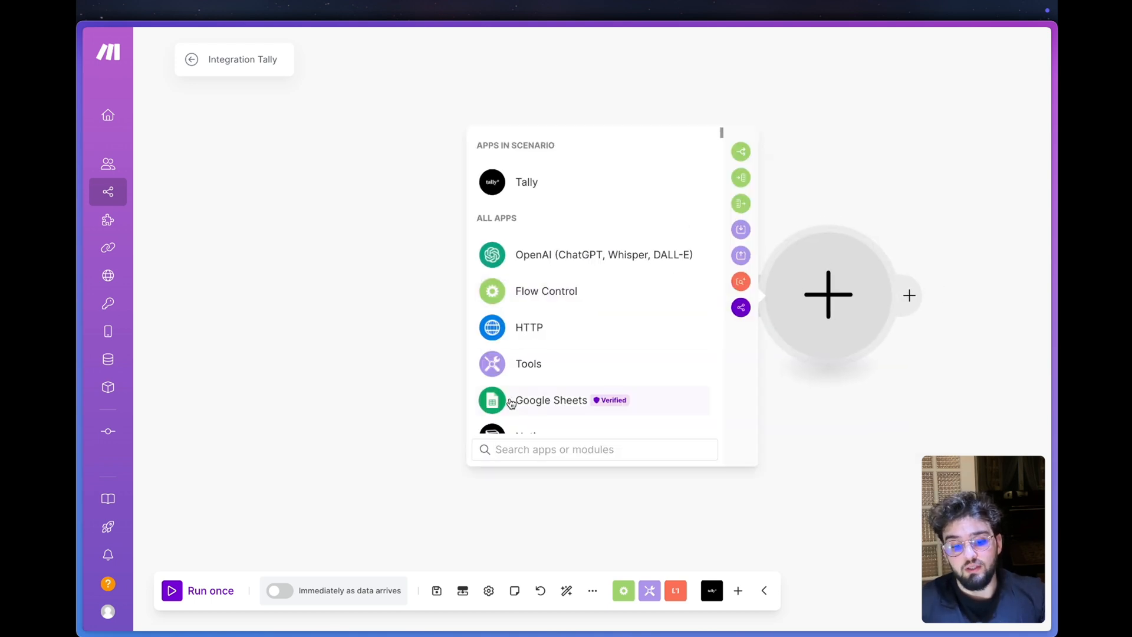
pyautogui.write('air')
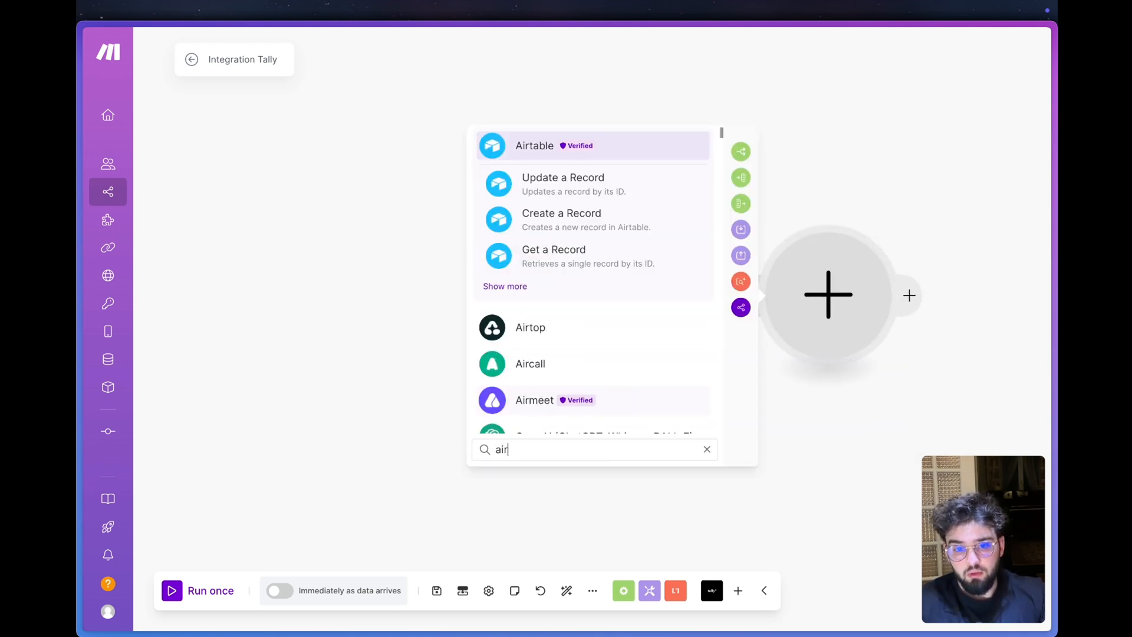
pyautogui.press('Escape')
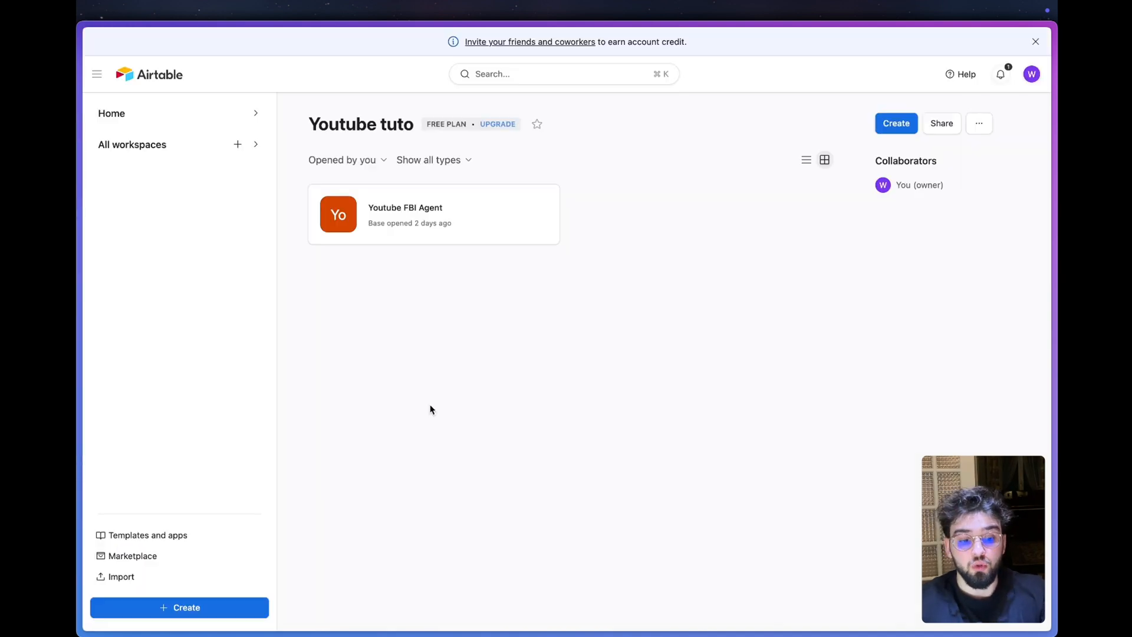
# - In Airtable, create a new base in the Youtube tuto workspace and name it Lead Magnet WebAgency
pyautogui.click(219, 613)
pyautogui.click(661, 319)
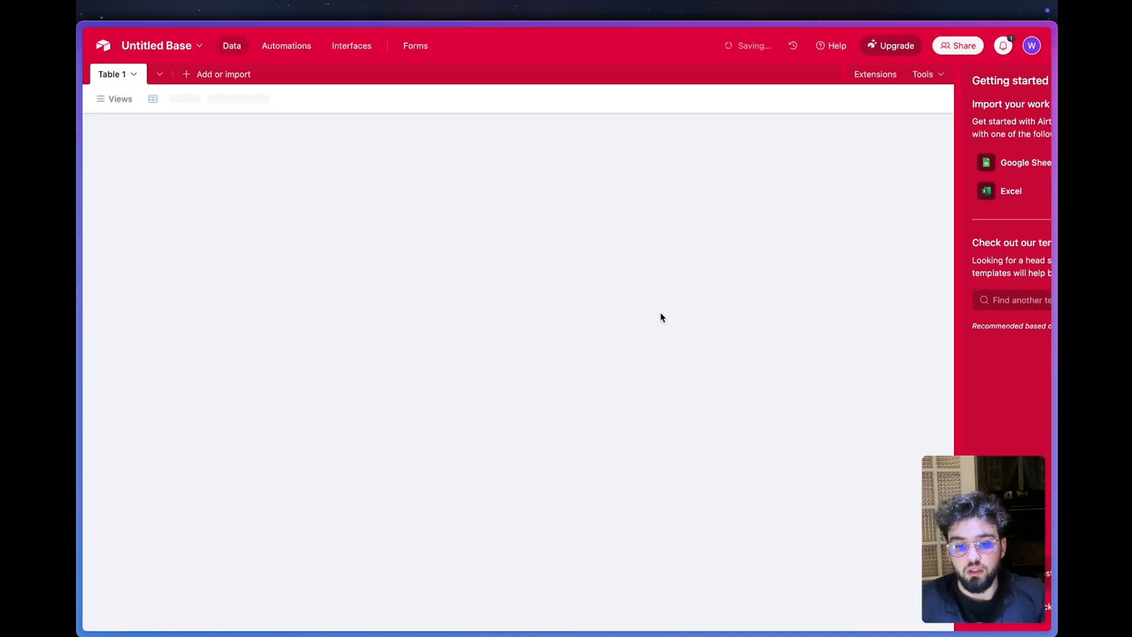
pyautogui.click(139, 51)
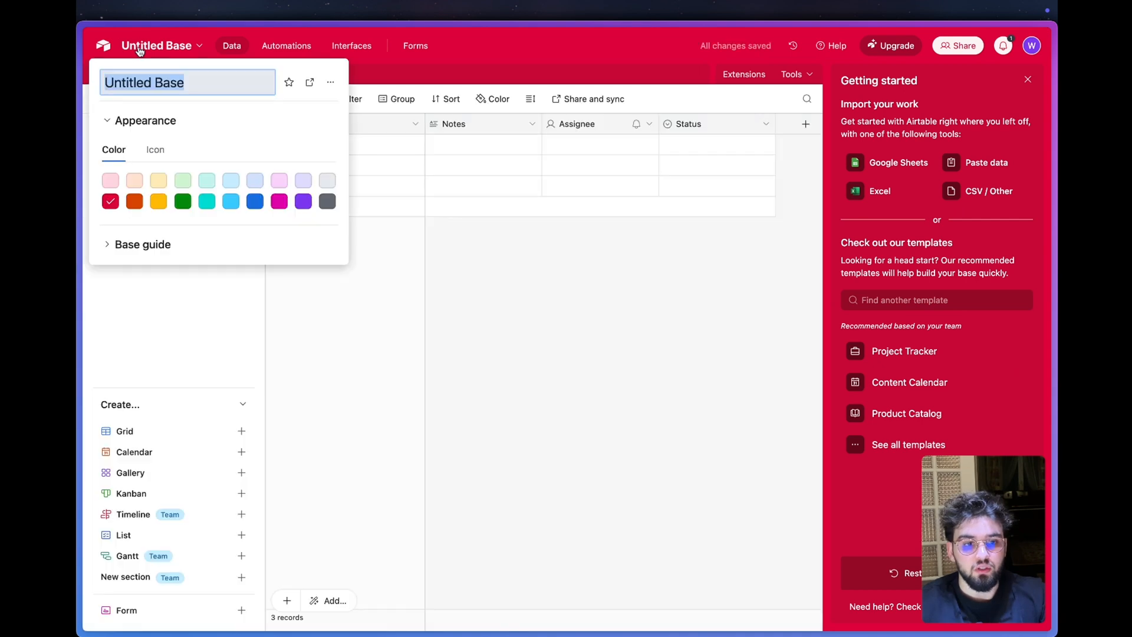
pyautogui.write('Lead Magnet WebAgency')
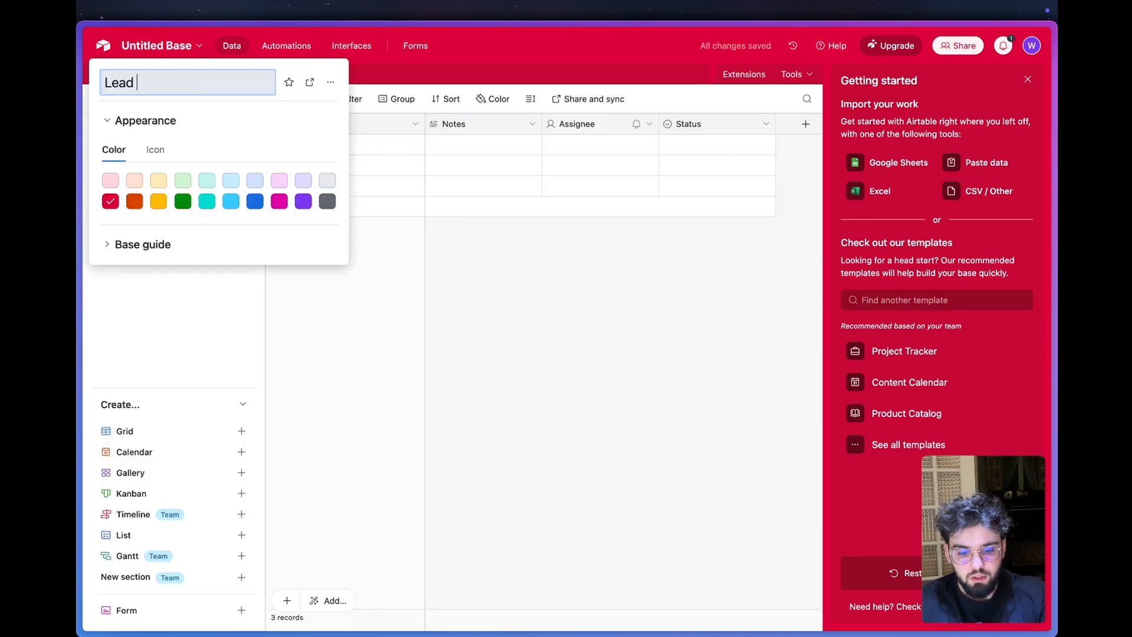
pyautogui.press('Return')
# - Delete the default Notes, Assignee and Status fields from Table 1
pyautogui.click(705, 123)
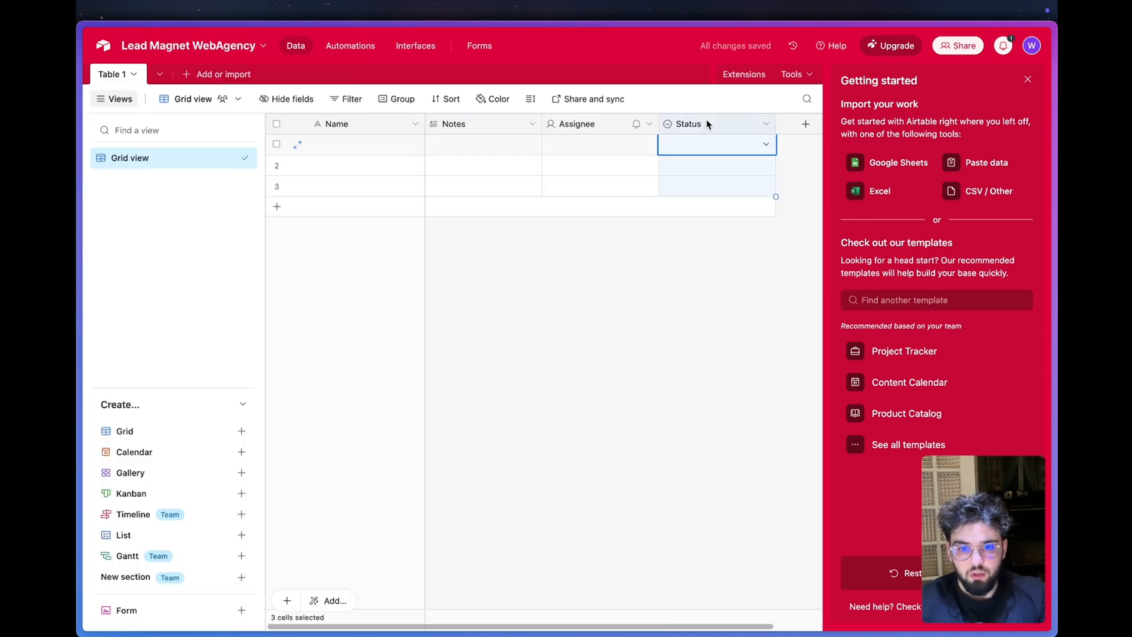
pyautogui.keyDown('shift'); pyautogui.click(472, 124); pyautogui.keyUp('shift')
pyautogui.rightClick(472, 124)
pyautogui.click(492, 263)
# - Rename the table's primary Name field as Nom Entreprise, keeping it as single line text
pyautogui.rightClick(355, 124)
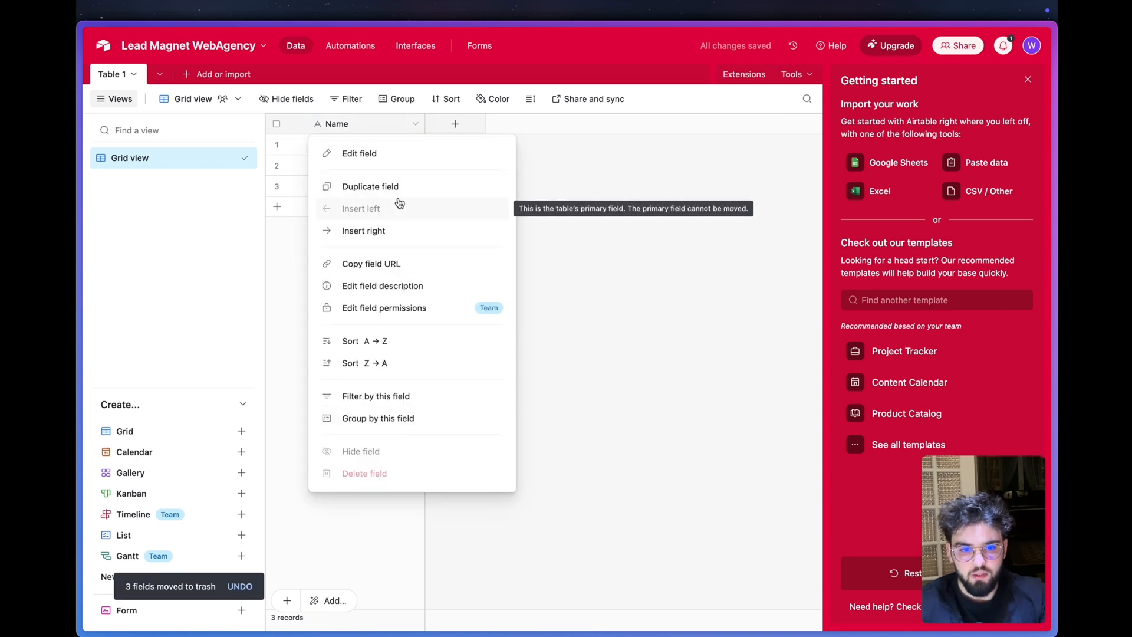
pyautogui.click(359, 153)
pyautogui.write('Nom Entre')
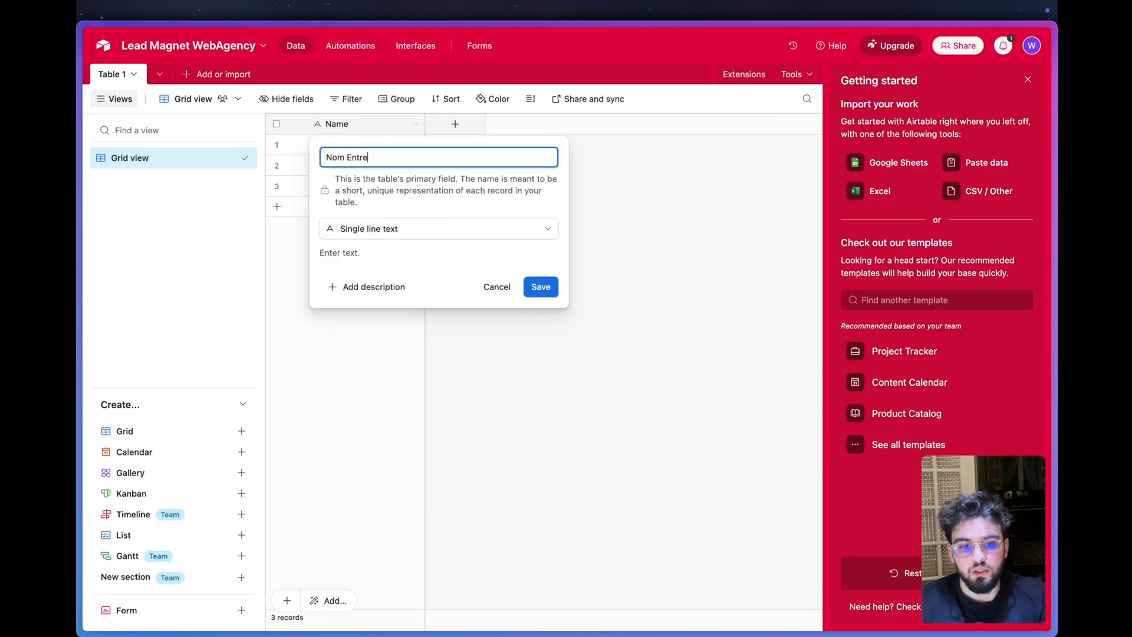
pyautogui.write('prise')
pyautogui.press('Return')
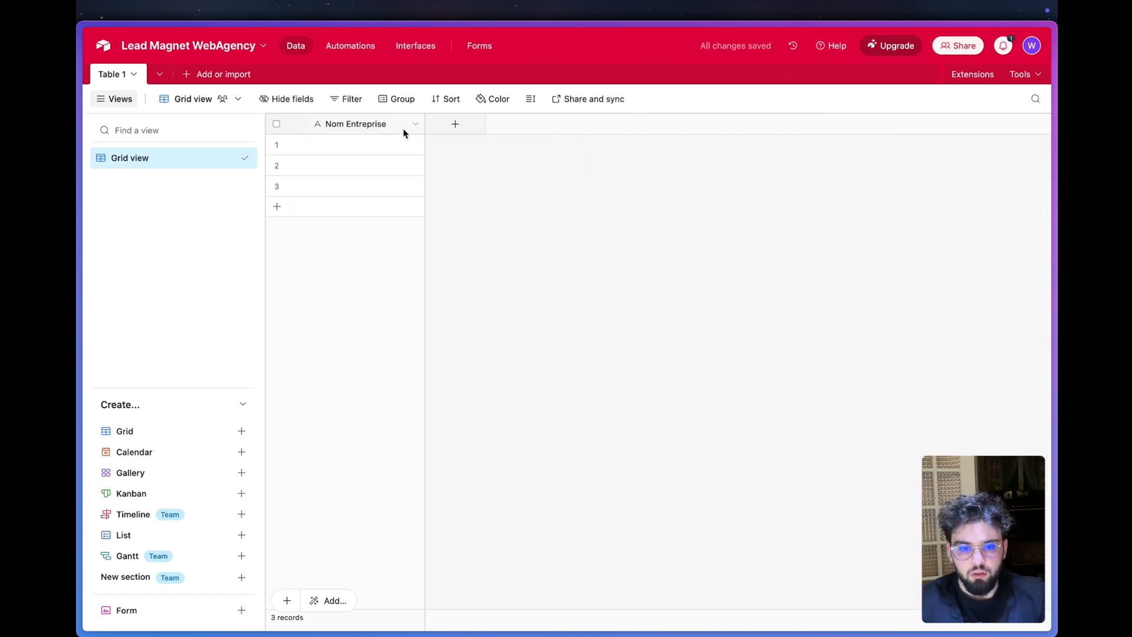
# - Add a single line text field named Prénom and an email-type field named Email to the table
pyautogui.click(432, 132)
pyautogui.write('P')
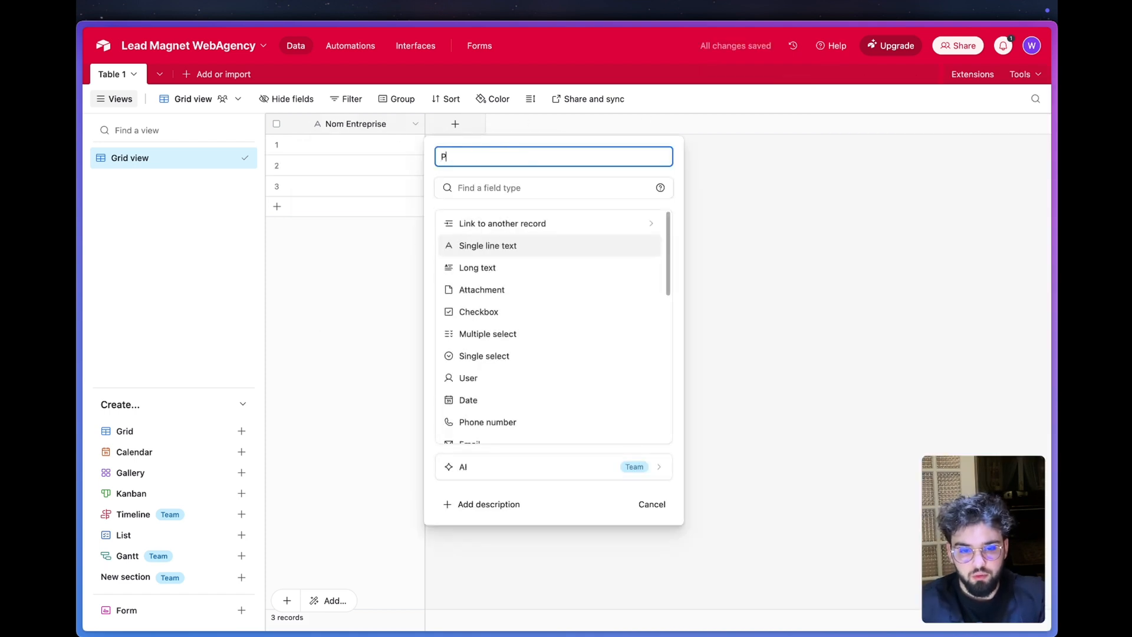
pyautogui.write('rénom')
pyautogui.press('Return')
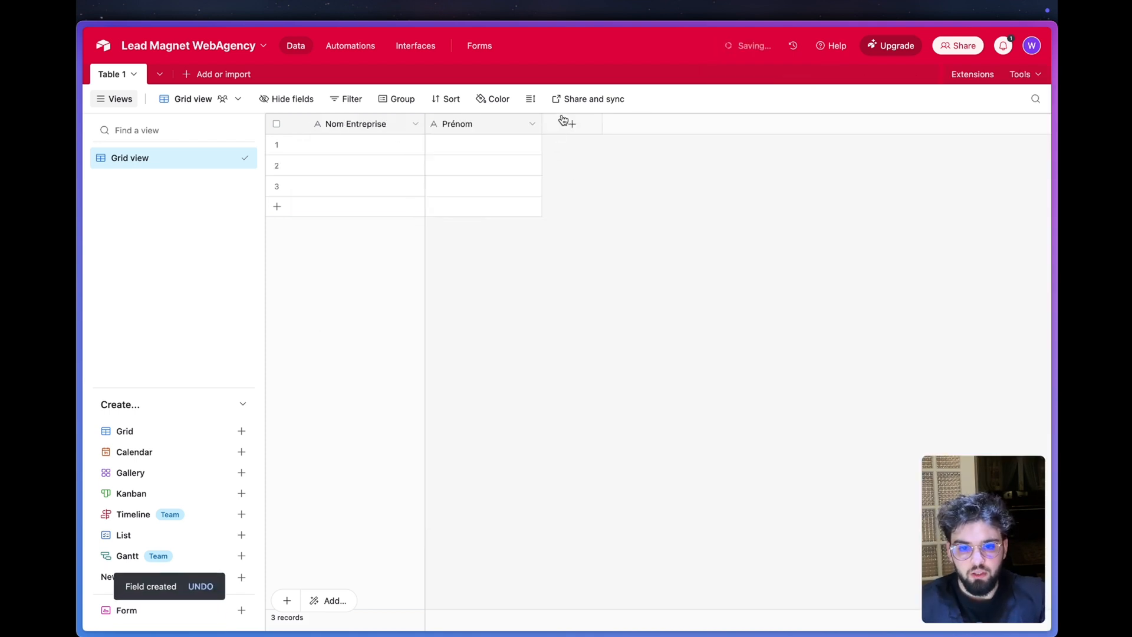
pyautogui.click(570, 124)
pyautogui.write('Email')
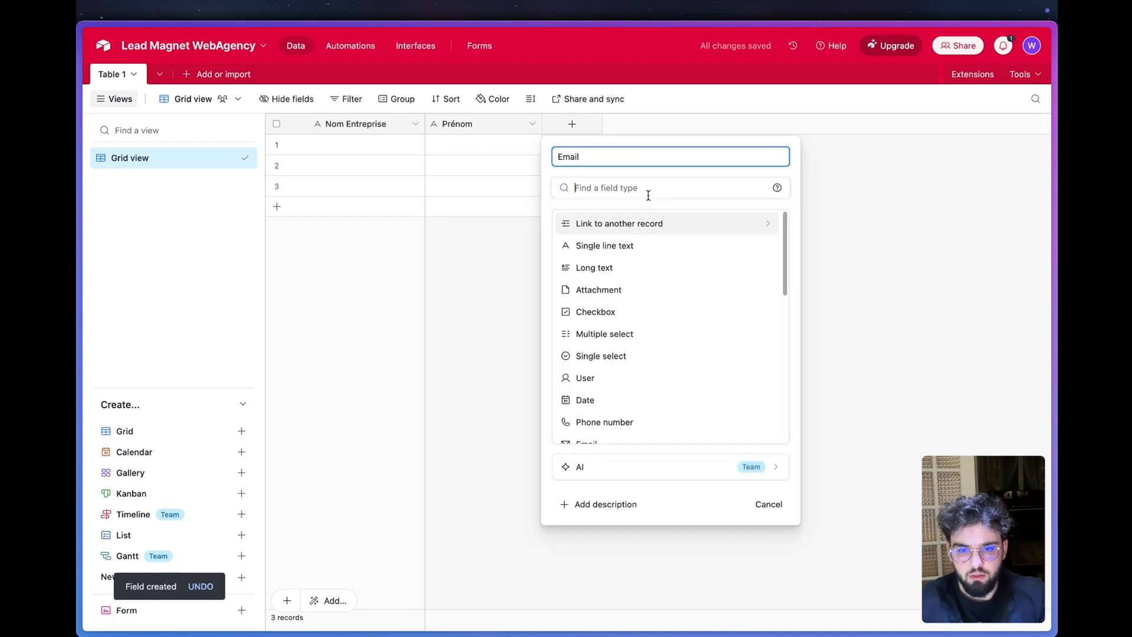
pyautogui.press('Return')
# - Check the questions in the Tally form and add a long text field for the company description to the Airtable table
pyautogui.moveTo(79, 400)
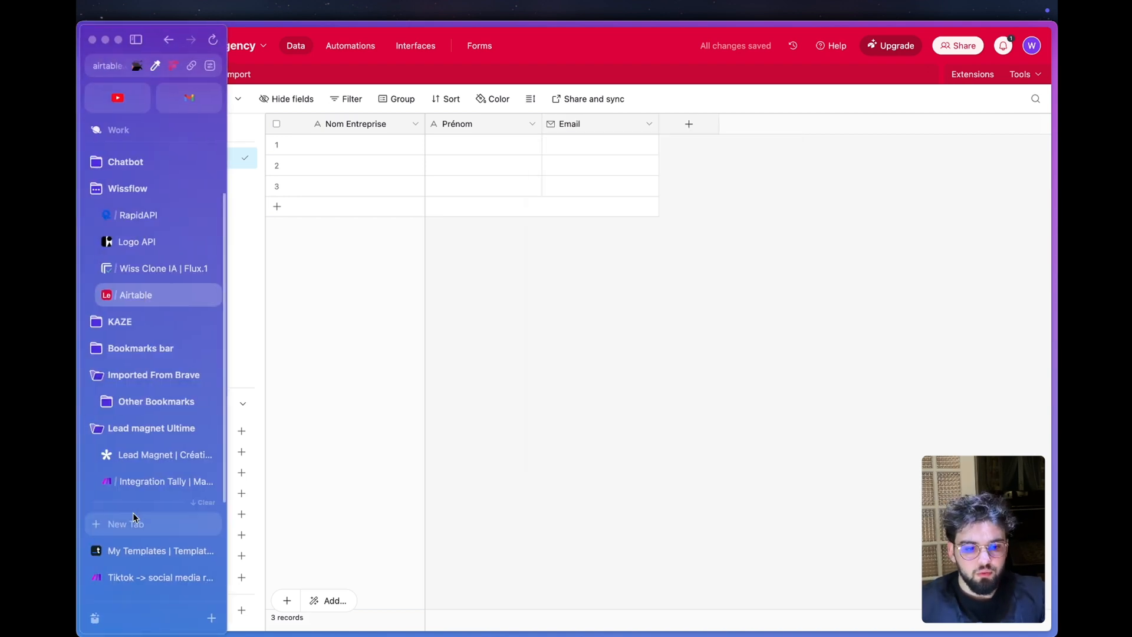
pyautogui.scroll(-2, 143, 473)
pyautogui.scroll(-3, 144, 472)
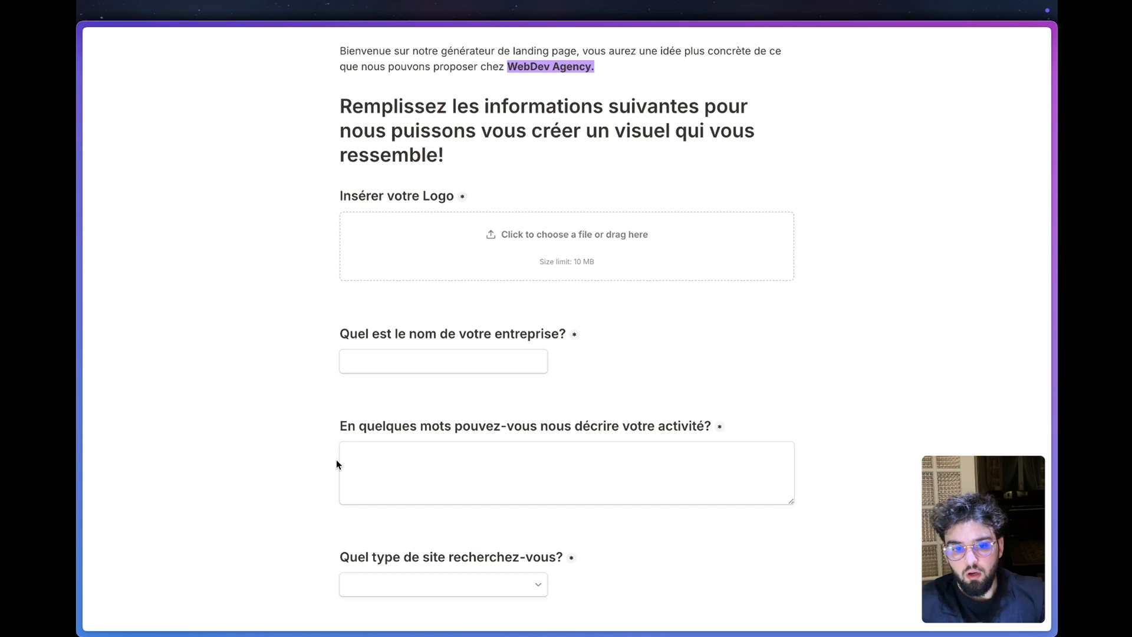
pyautogui.scroll(-5, 462, 272)
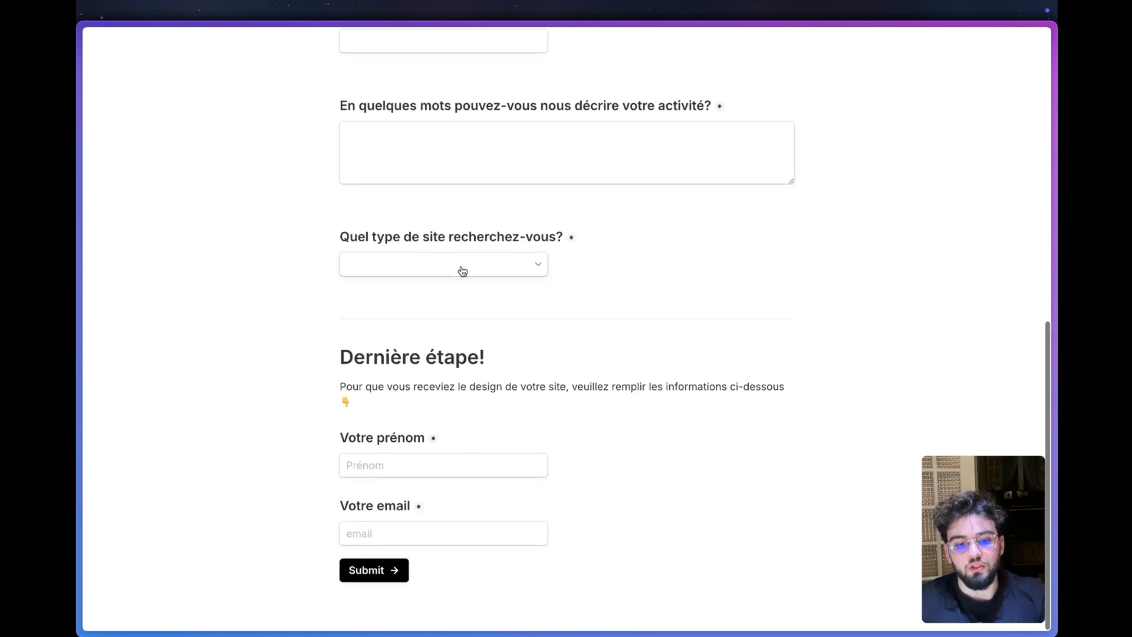
pyautogui.scroll(3, 462, 340)
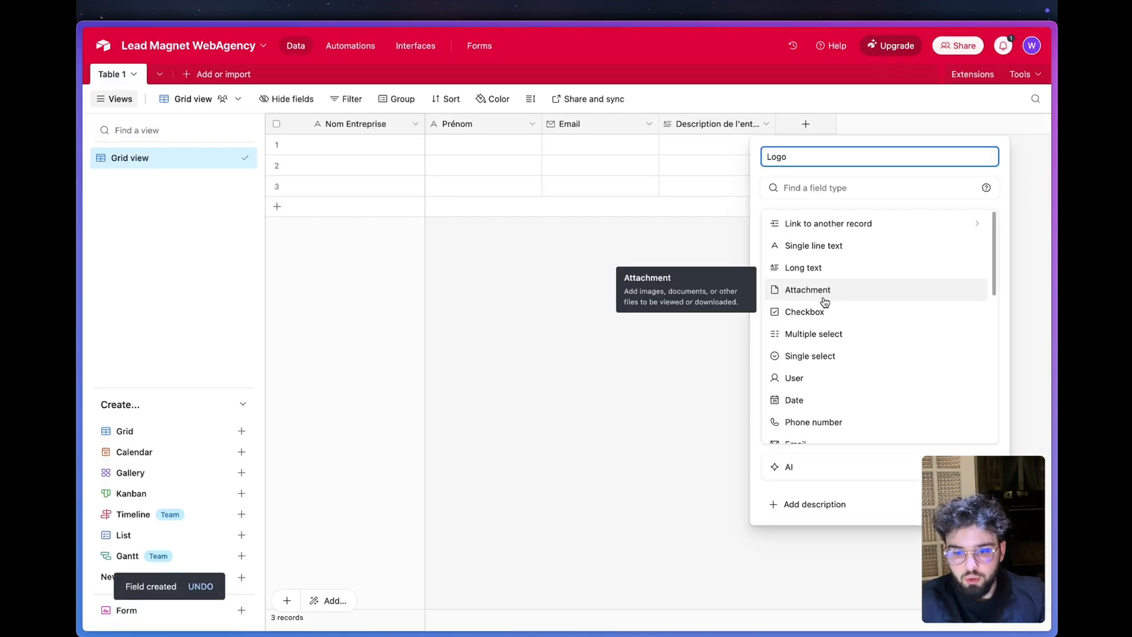
pyautogui.scroll(-3, 813, 304)
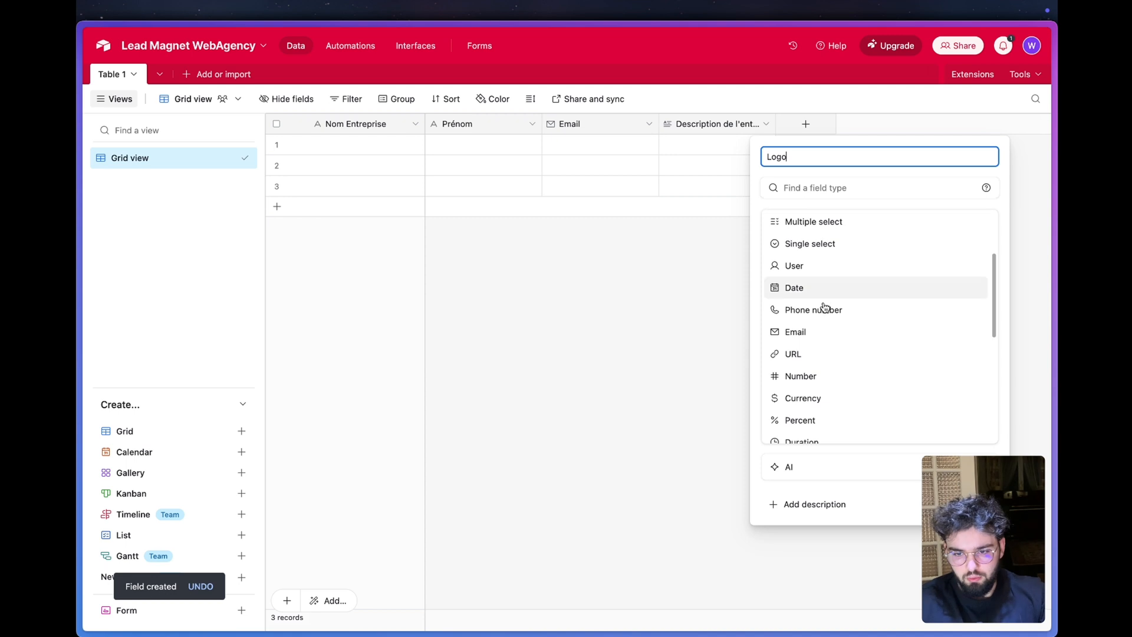
# - Create an attachment-type field named Logo in the table
pyautogui.scroll(-3, 809, 359)
pyautogui.scroll(6, 808, 356)
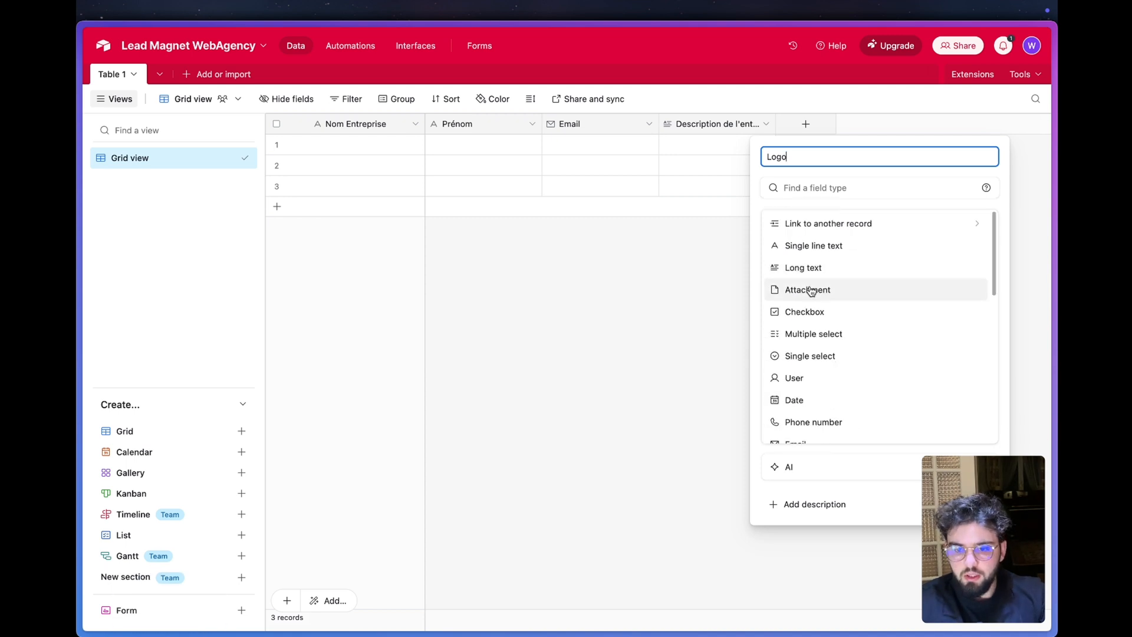
pyautogui.click(809, 288)
pyautogui.click(960, 259)
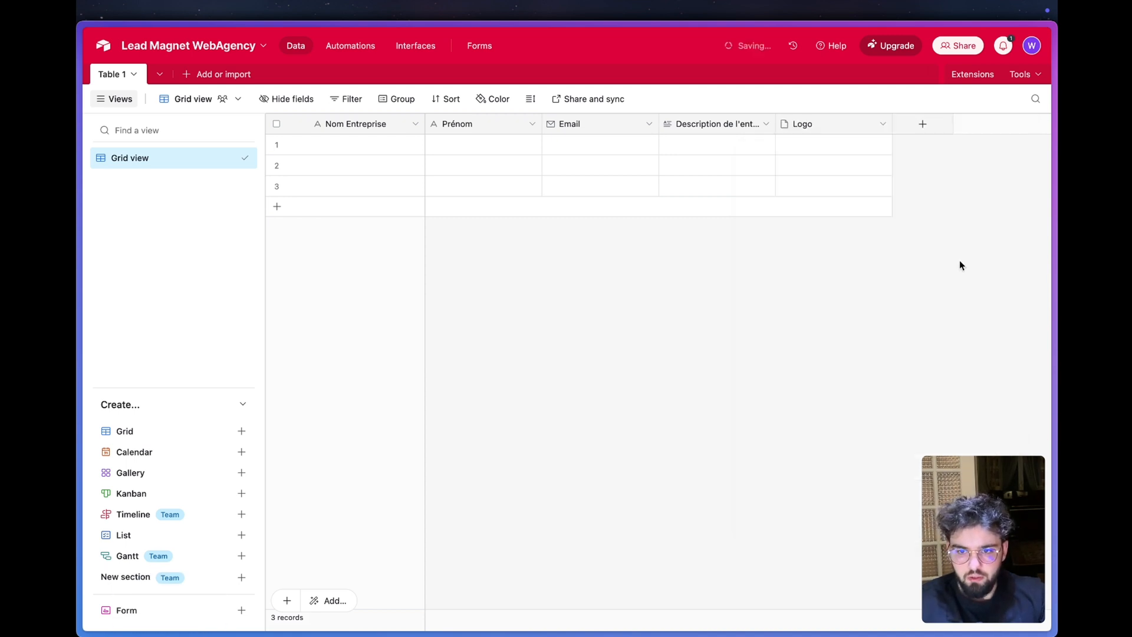
pyautogui.click(808, 146)
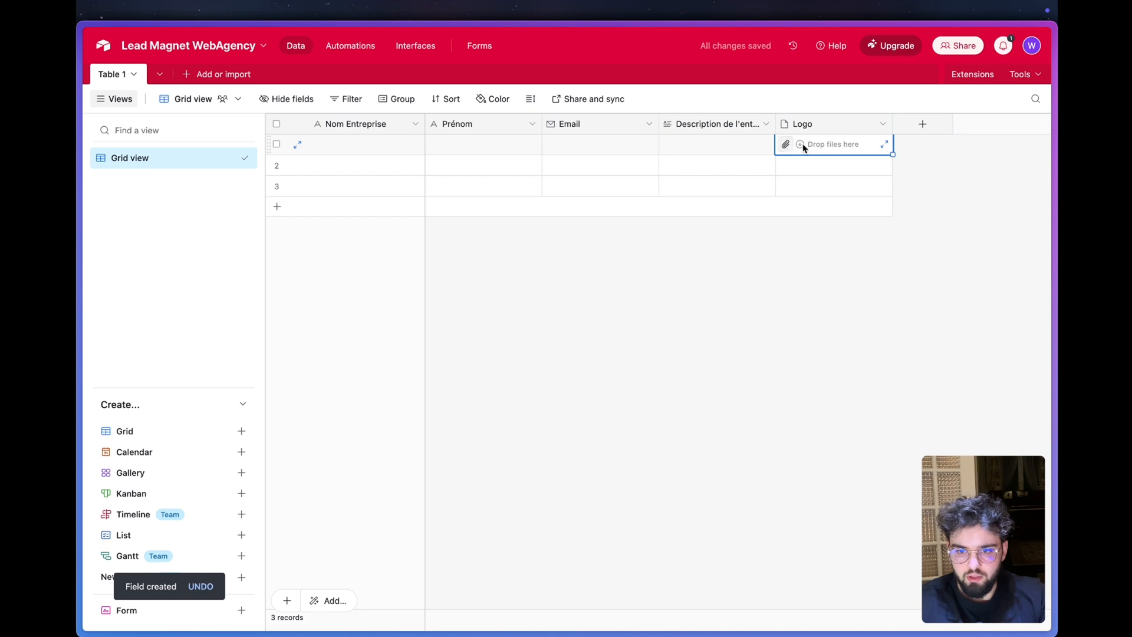
# - Set up a new single select field named Type de Design and add a blank option to it
pyautogui.click(923, 124)
pyautogui.write('Type de')
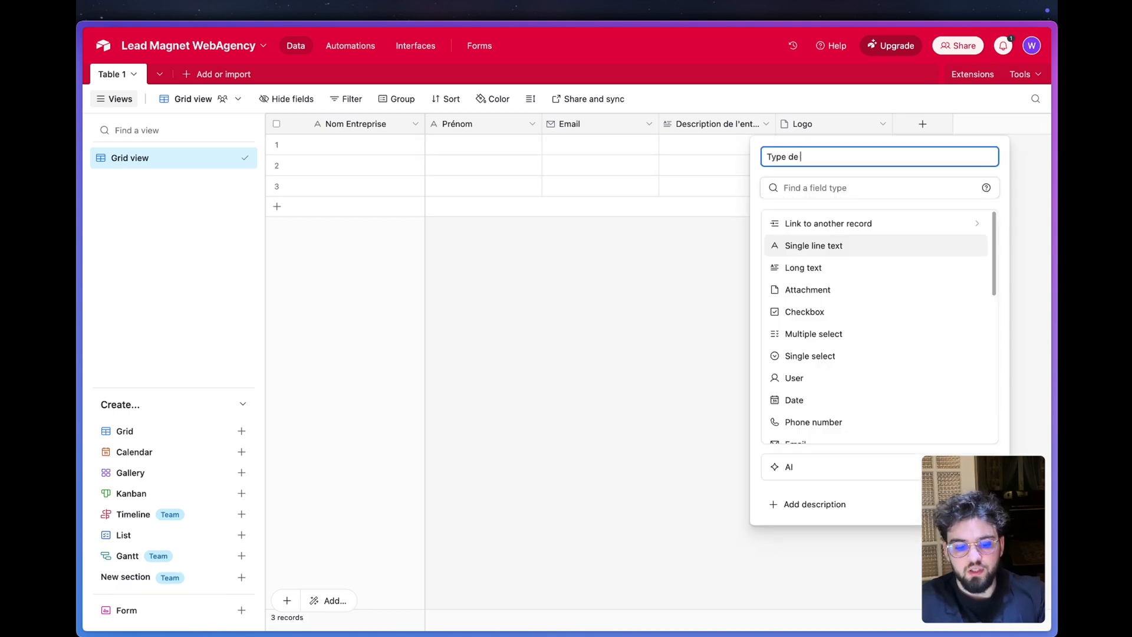
pyautogui.write(' Design')
pyautogui.click(809, 356)
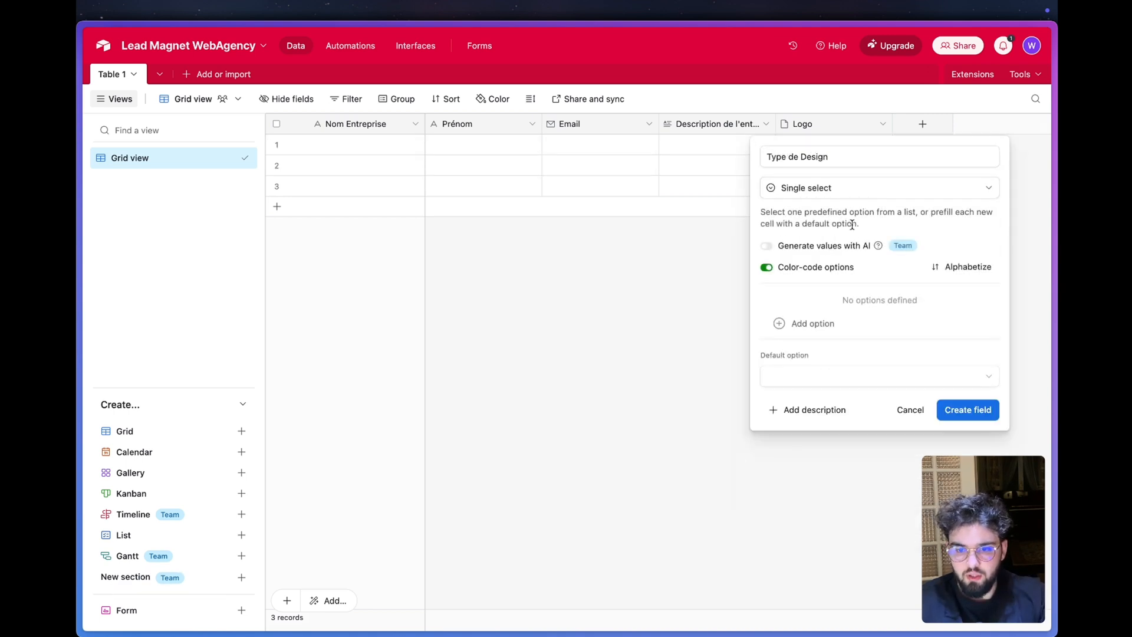
pyautogui.click(792, 376)
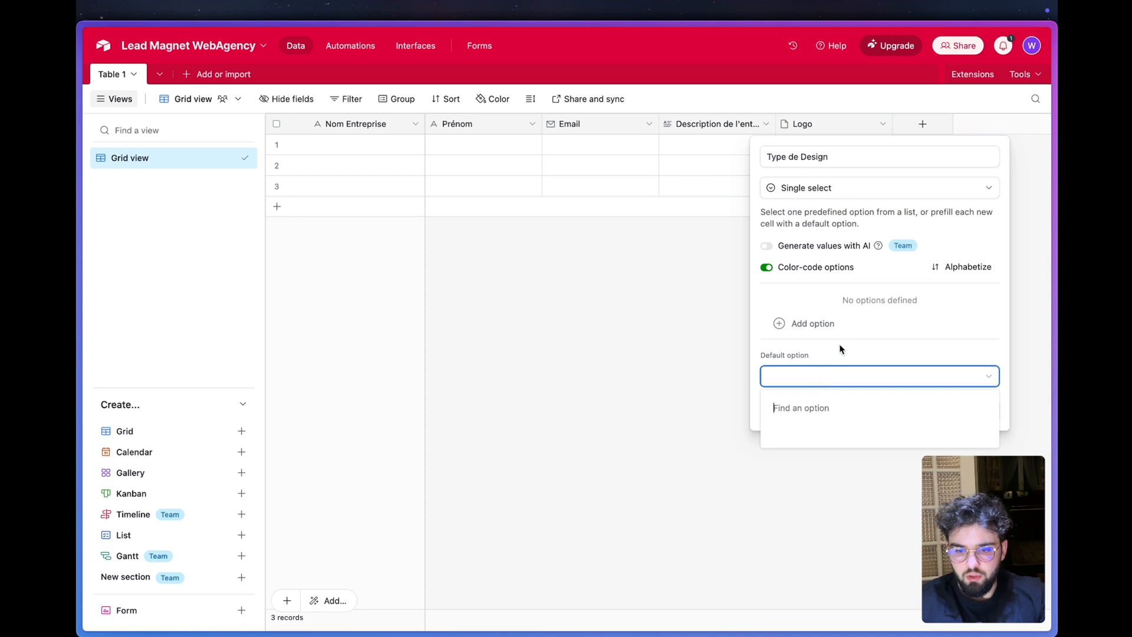
pyautogui.click(812, 323)
# - In the Tally form, choose Moderne et épuré as the site type and cut its text
pyautogui.moveTo(123, 432)
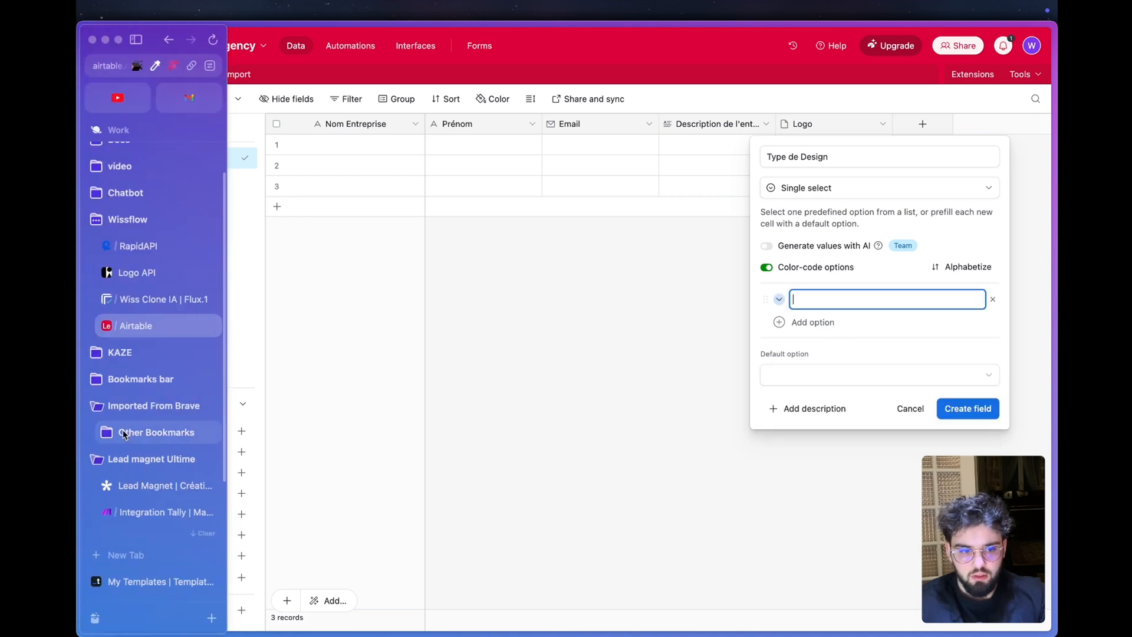
pyautogui.click(155, 300)
pyautogui.scroll(-3, 485, 333)
pyautogui.click(439, 278)
pyautogui.click(393, 305)
pyautogui.moveTo(435, 276); pyautogui.dragTo(344, 280)
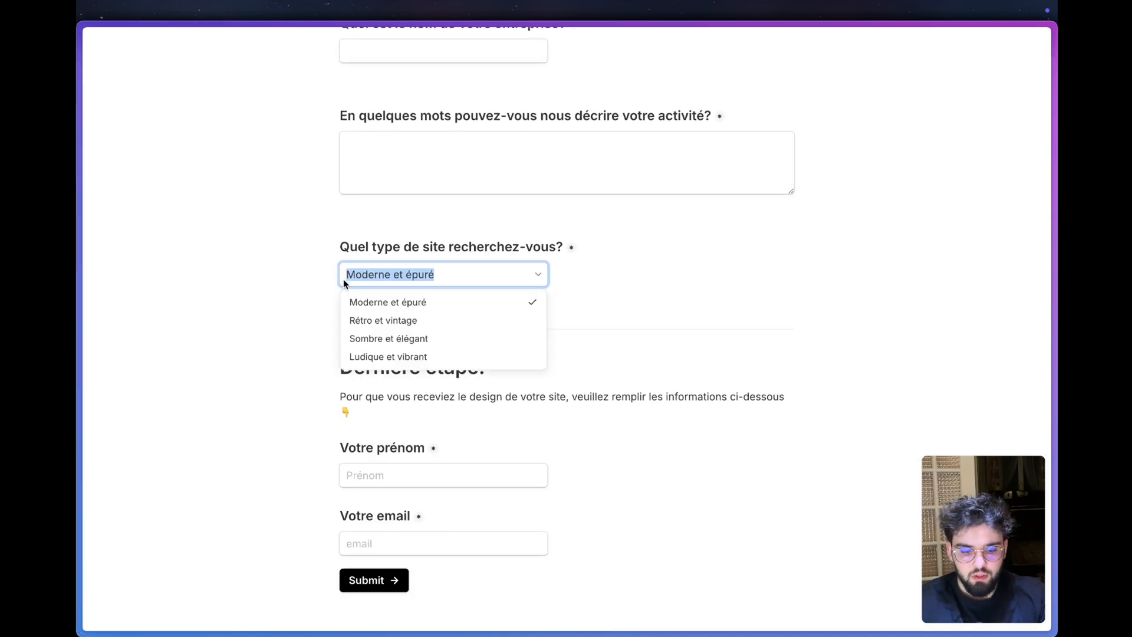
pyautogui.press('super+x')
# - Back in Airtable, enter Moderne et épuré as the first Type de Design option and create the field
pyautogui.moveTo(79, 295)
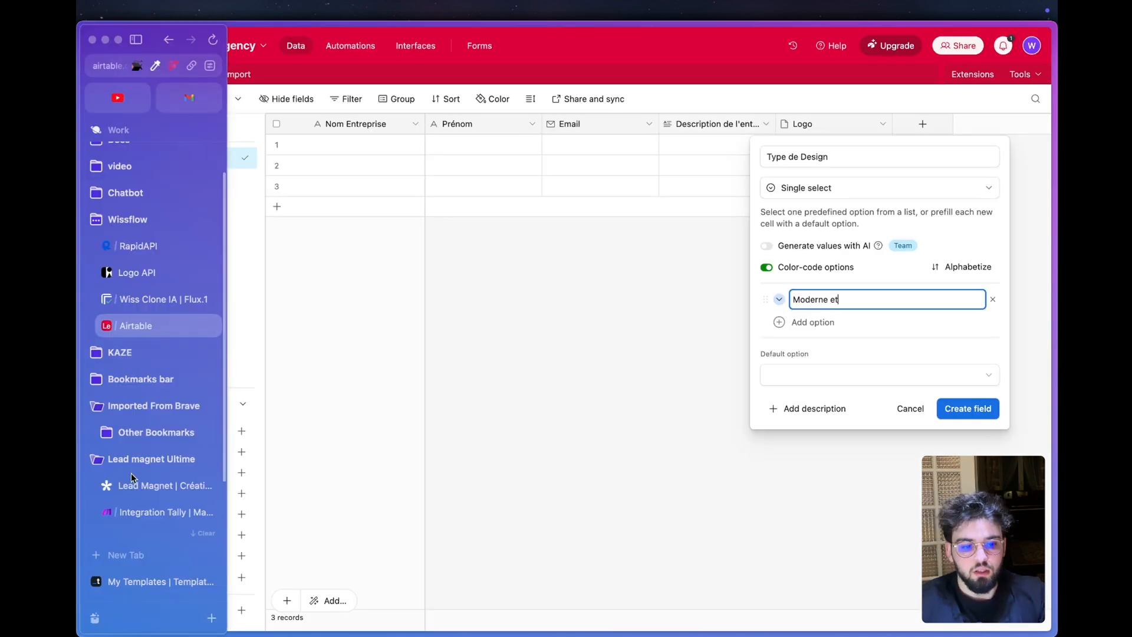
pyautogui.click(138, 490)
pyautogui.moveTo(210, 414)
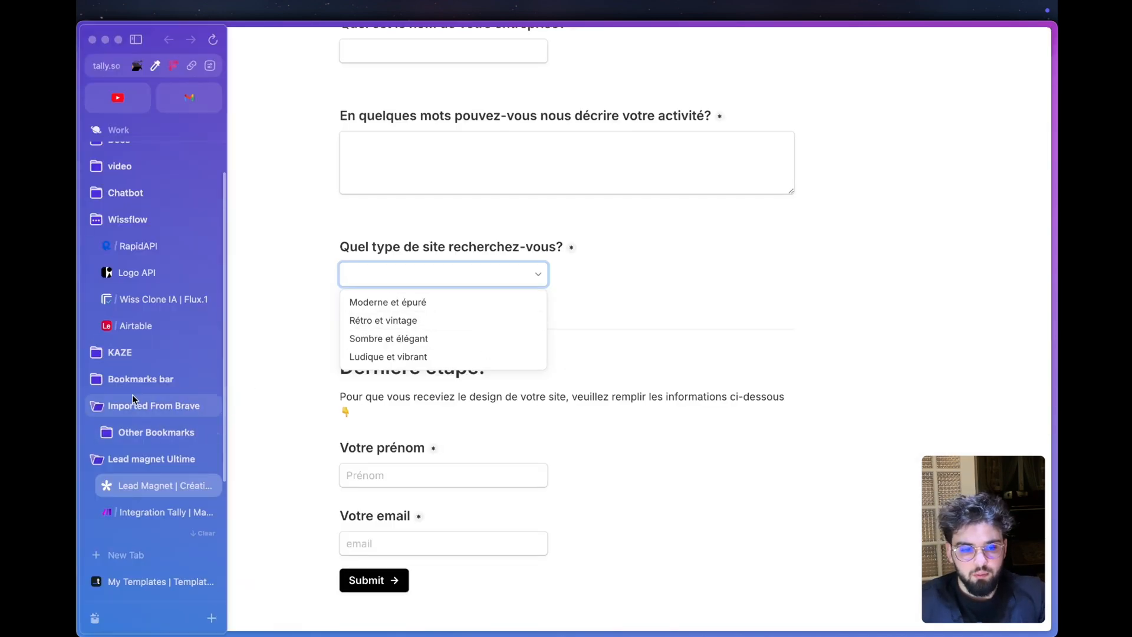
pyautogui.click(136, 326)
pyautogui.write('épuré')
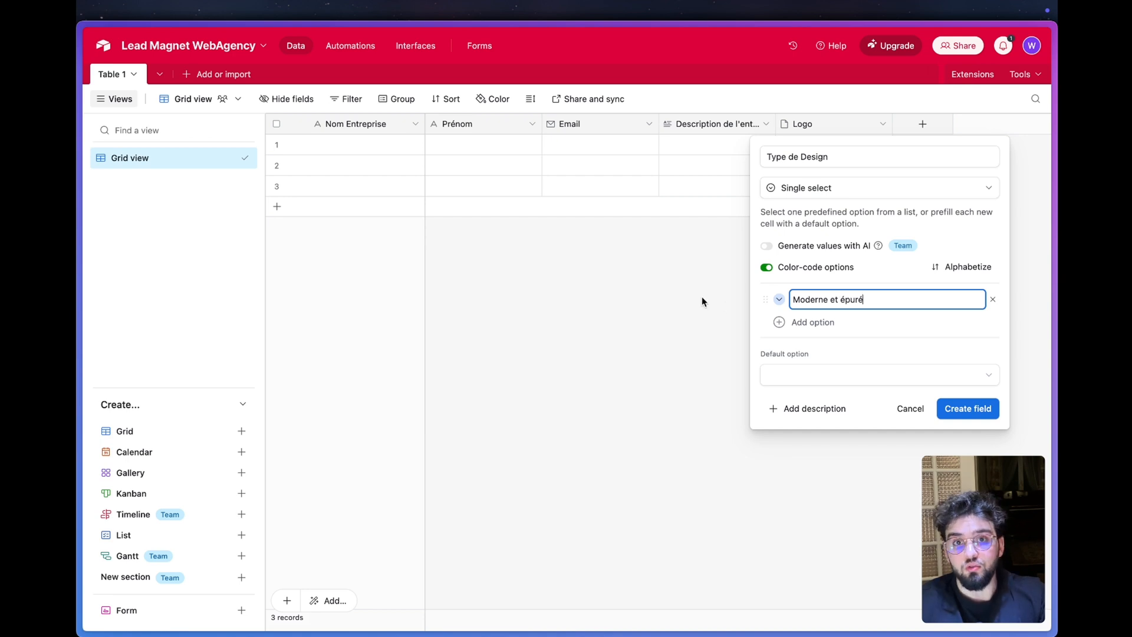
pyautogui.click(821, 323)
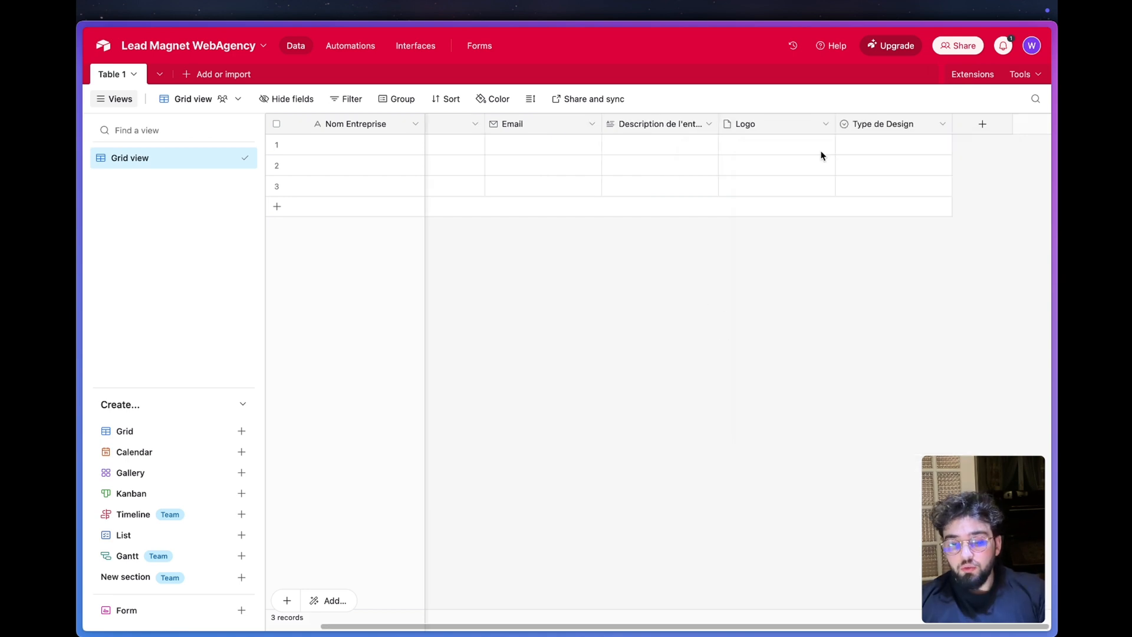
# - Add an attachment-type field named Landing Généré after Type de Design
pyautogui.click(970, 125)
pyautogui.write('L')
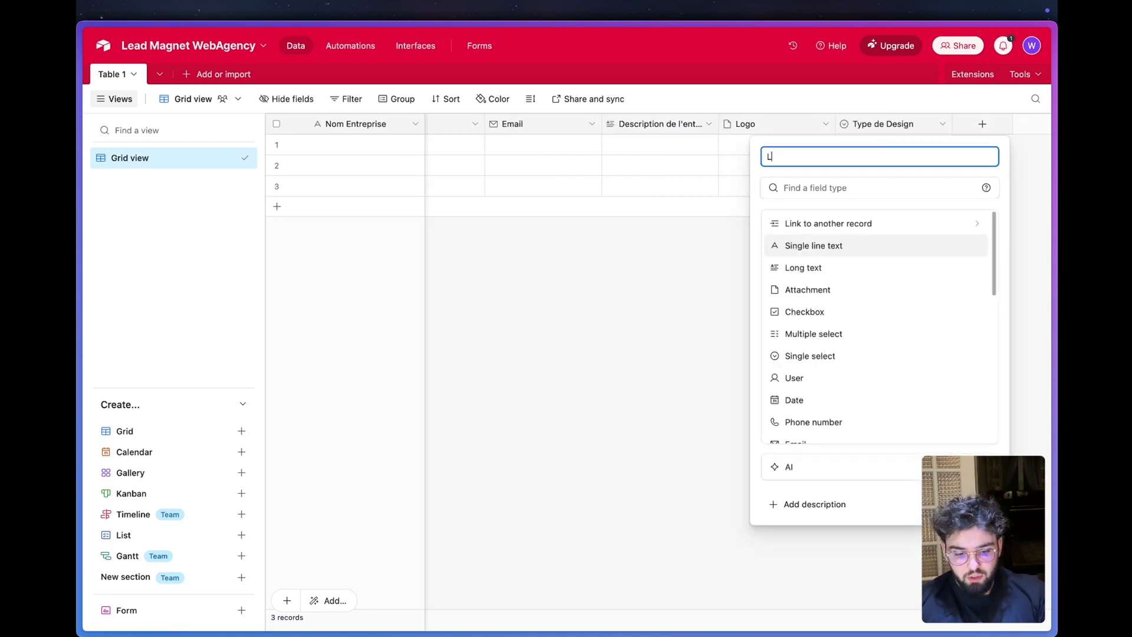
pyautogui.write('anding Généré')
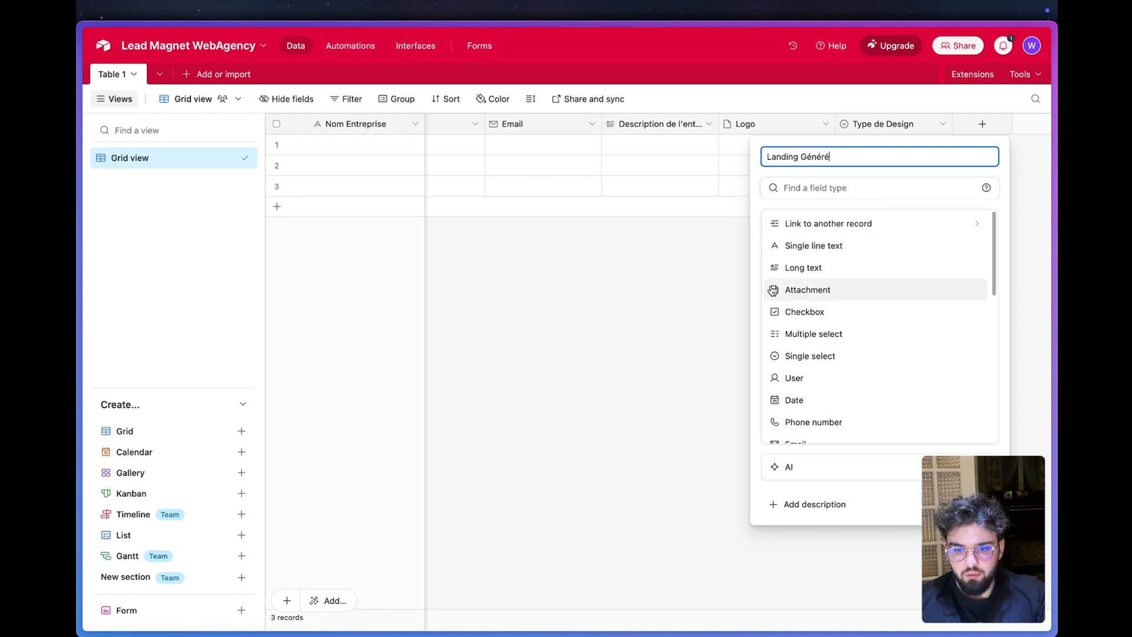
pyautogui.scroll(-3, 807, 365)
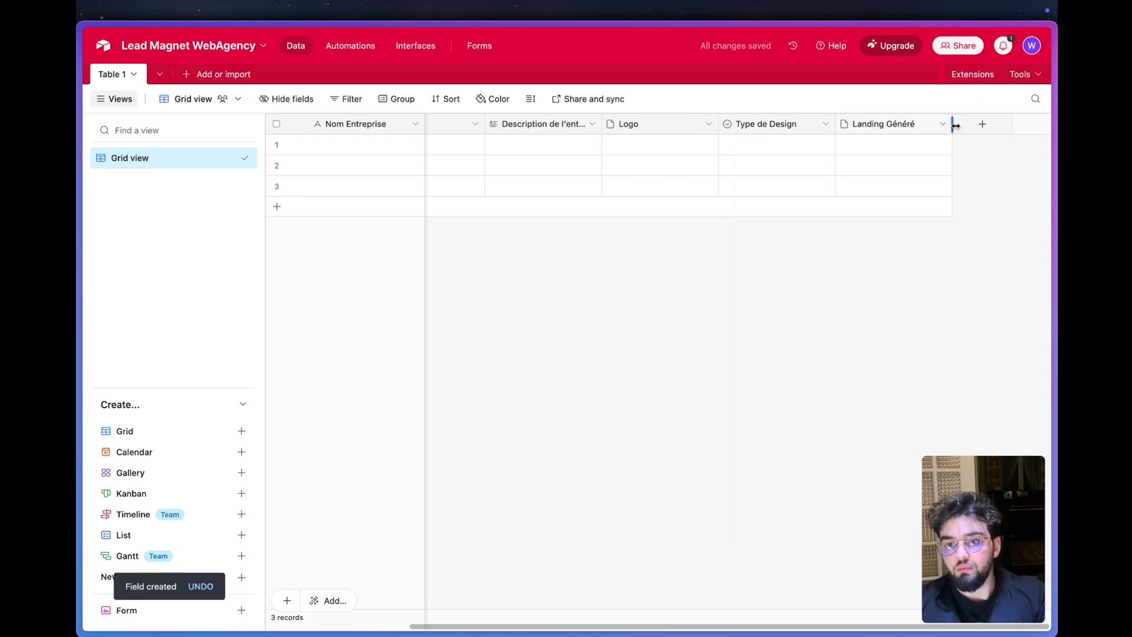
# - Add an attachment-type field named Img-1 after Landing Généré
pyautogui.click(978, 133)
pyautogui.write('I')
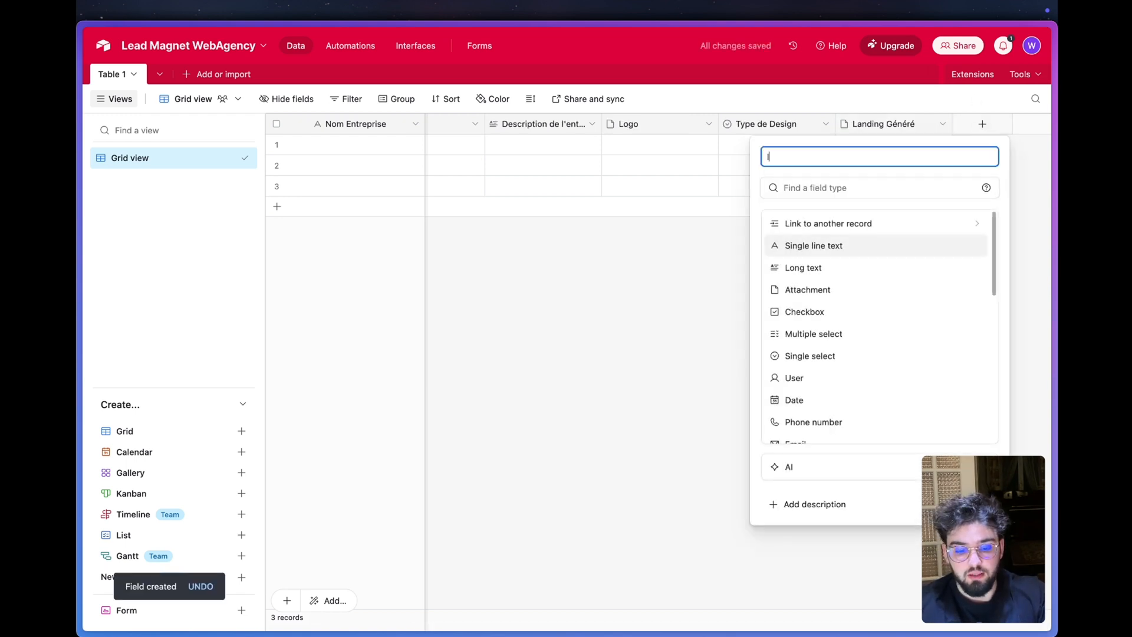
pyautogui.write('mg-1')
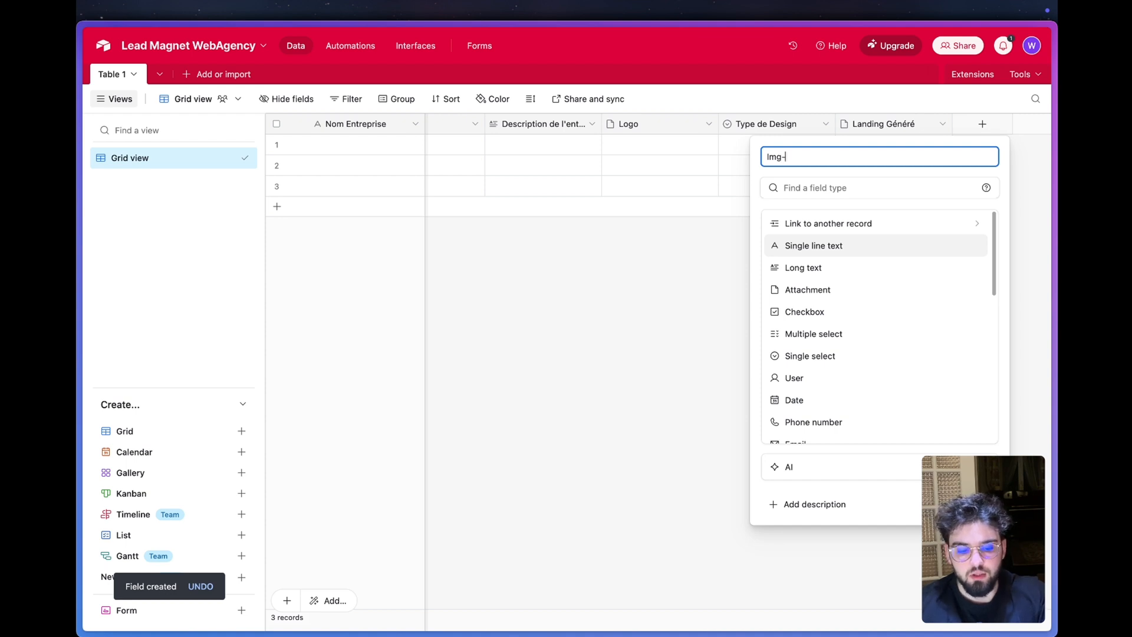
pyautogui.click(807, 290)
pyautogui.click(967, 258)
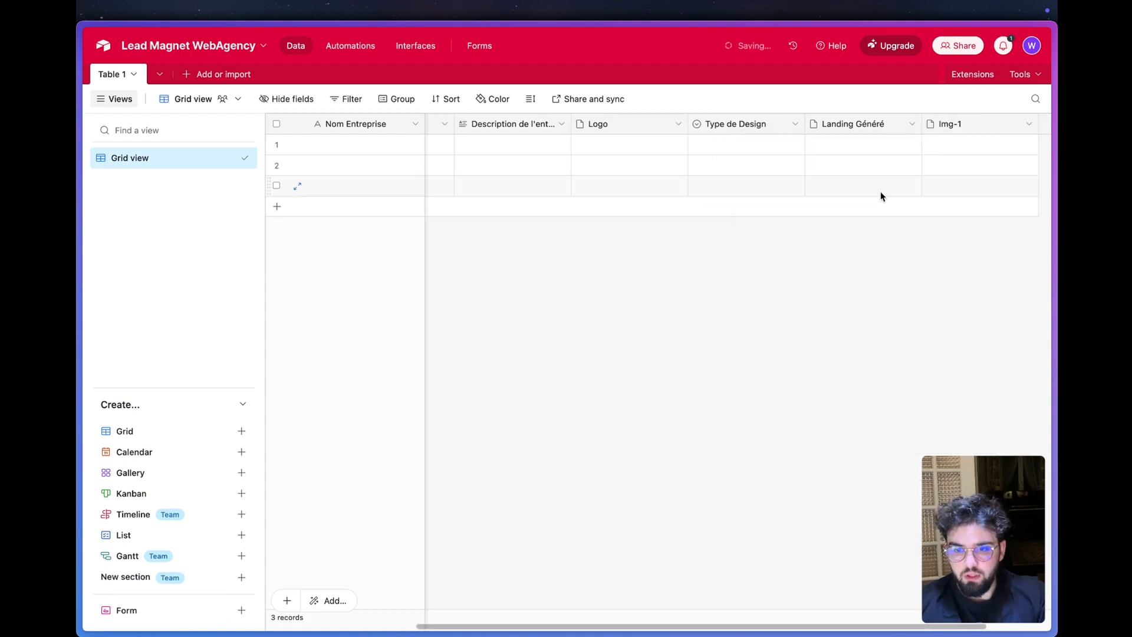
# - Duplicate the Img-1 field twice, naming the copies Img-2 and Img-3
pyautogui.rightClick(872, 126)
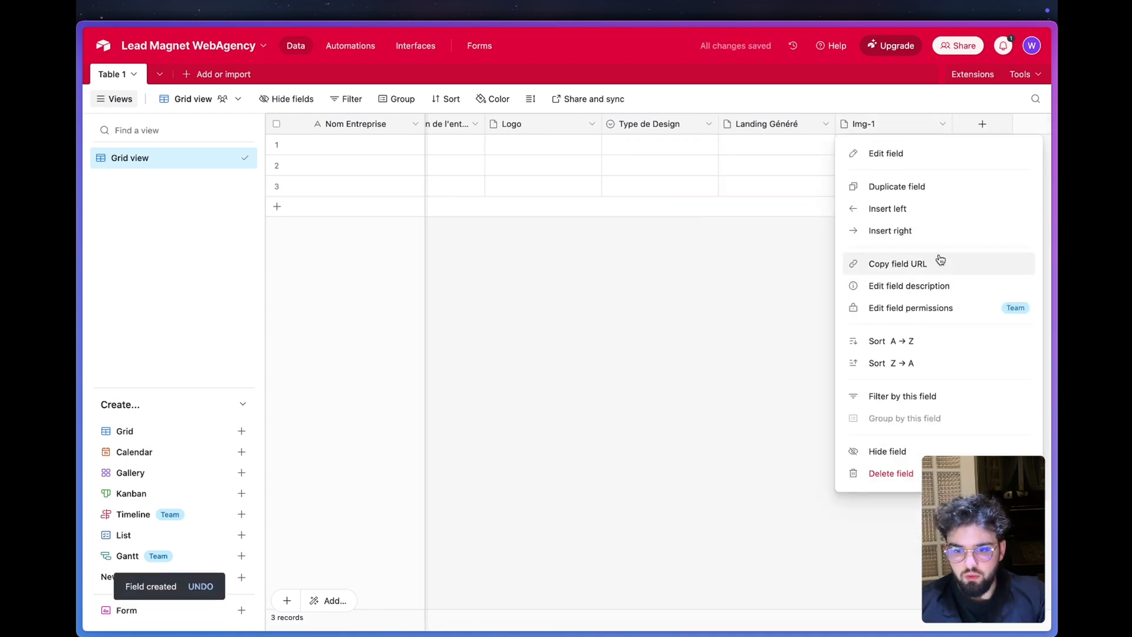
pyautogui.click(914, 187)
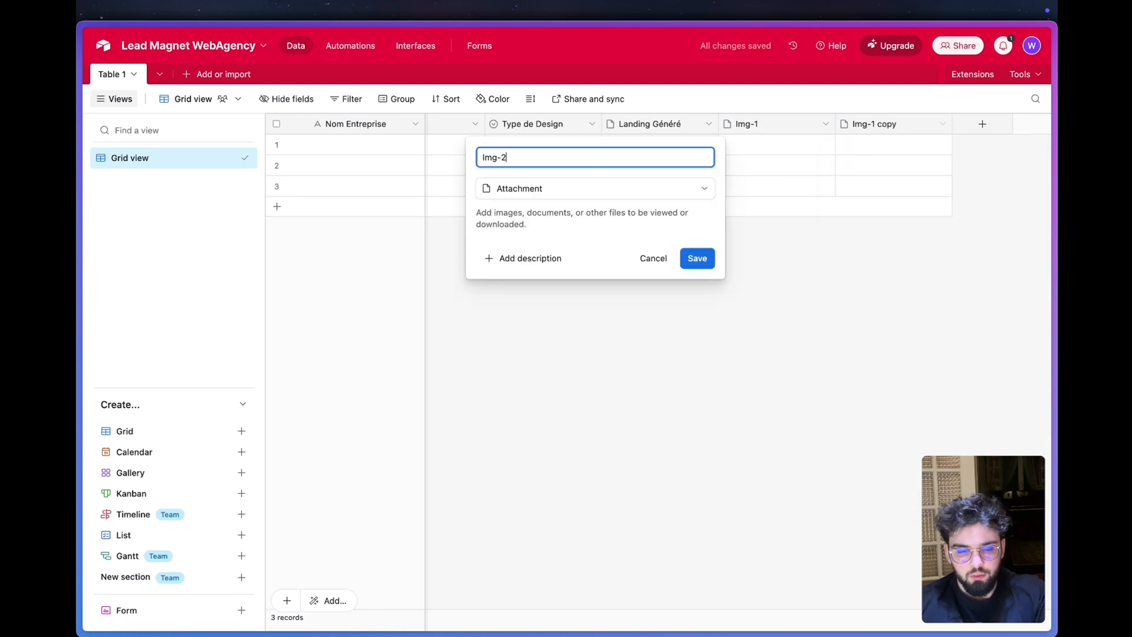
pyautogui.click(697, 257)
pyautogui.rightClick(893, 131)
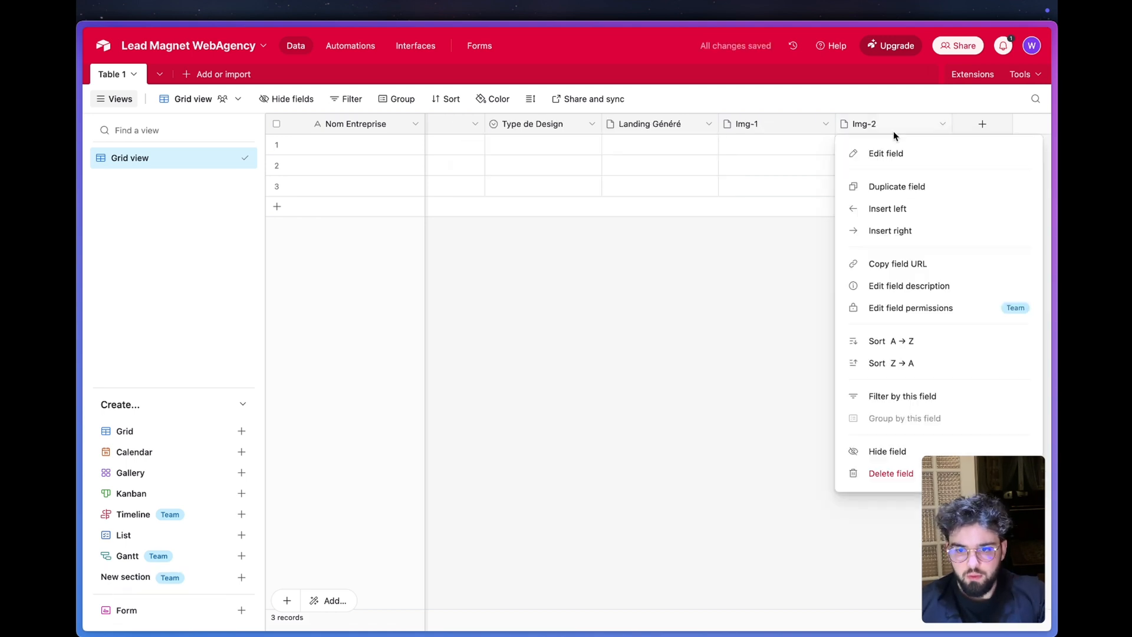
pyautogui.click(897, 186)
pyautogui.click(697, 258)
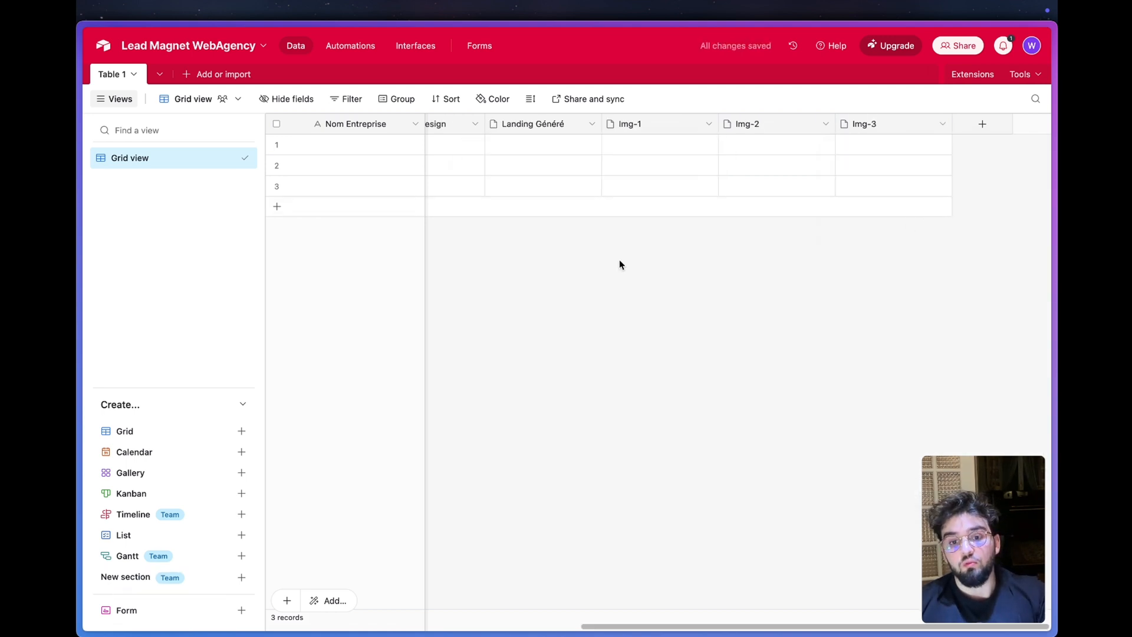
# - Add a field named Date Crée with the Created time type after Img-3
pyautogui.hscroll(-10, 687, 220)
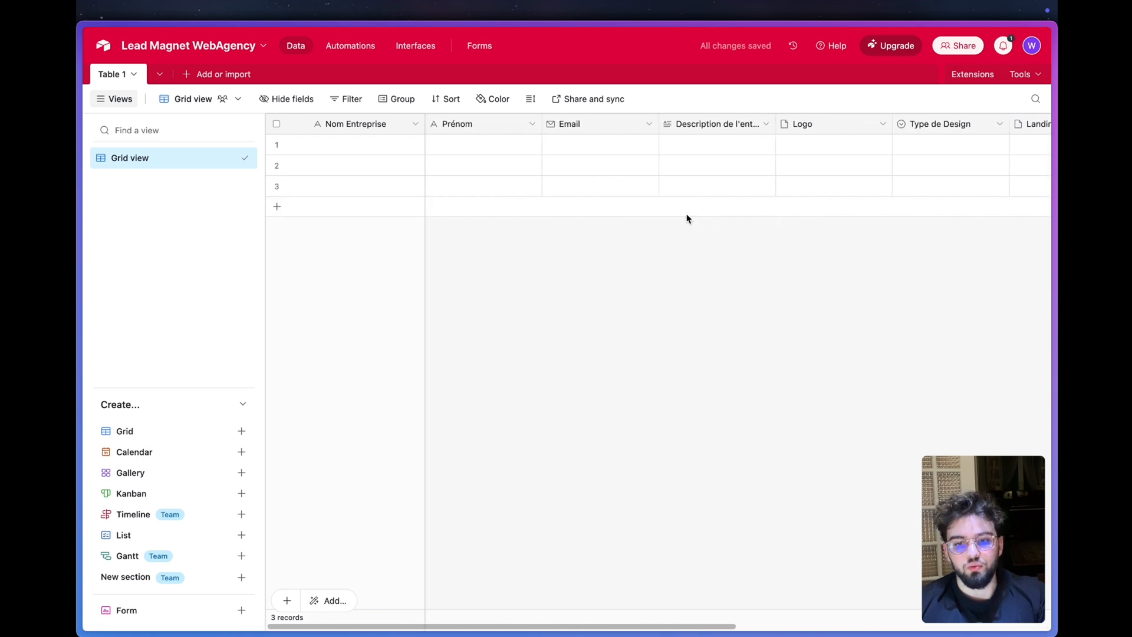
pyautogui.hscroll(10, 687, 220)
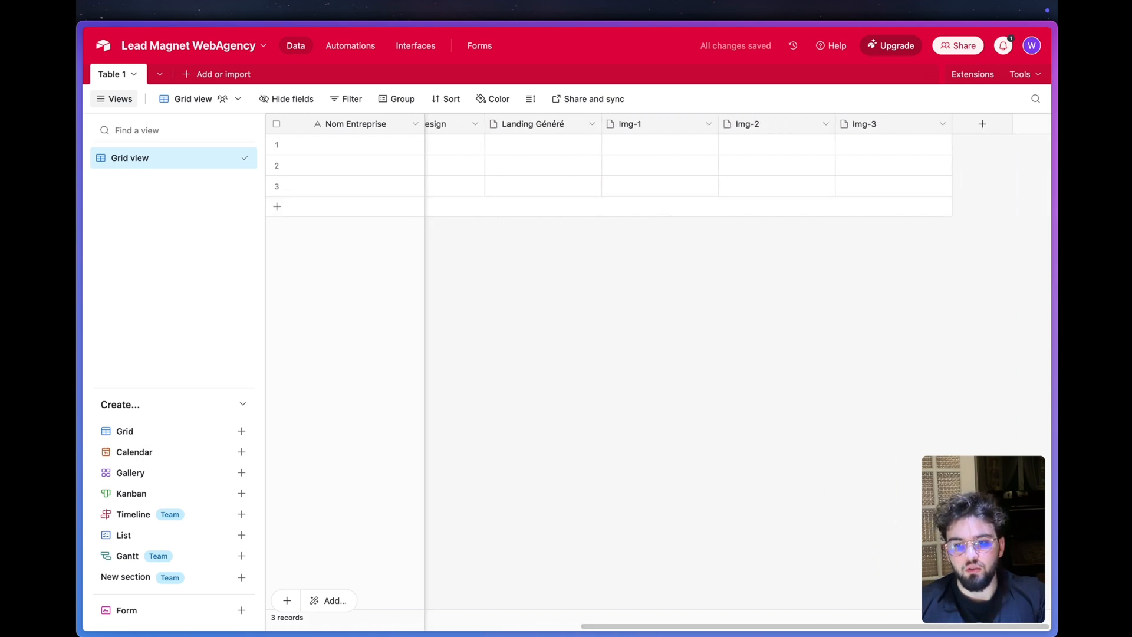
pyautogui.click(981, 124)
pyautogui.write('Date crée')
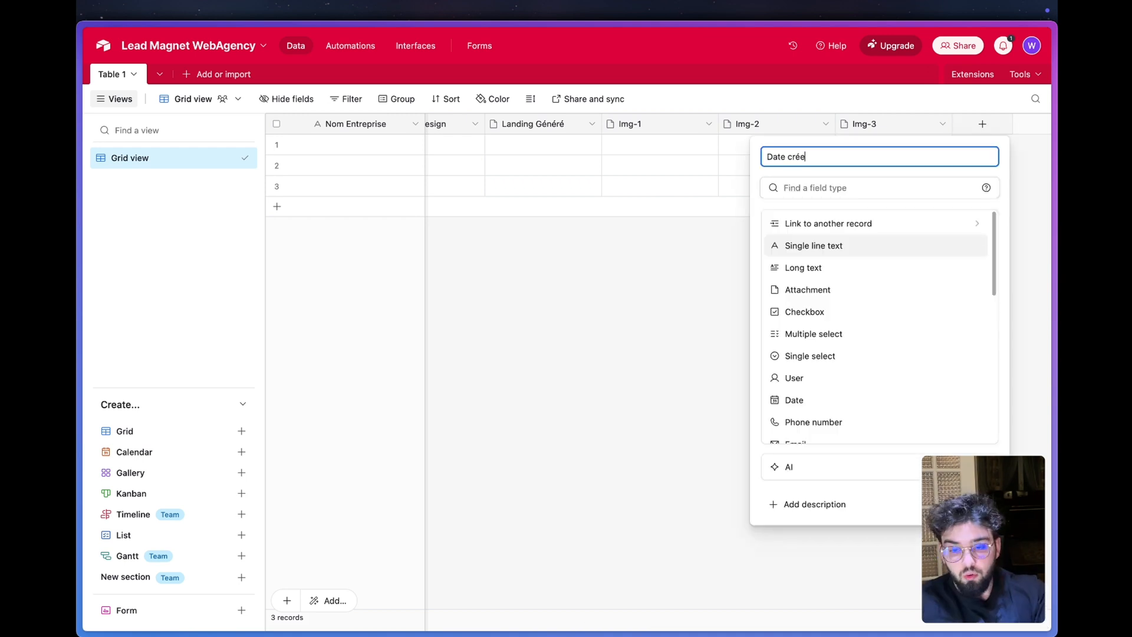
pyautogui.click(791, 156)
pyautogui.press('BackSpace')
pyautogui.write('C')
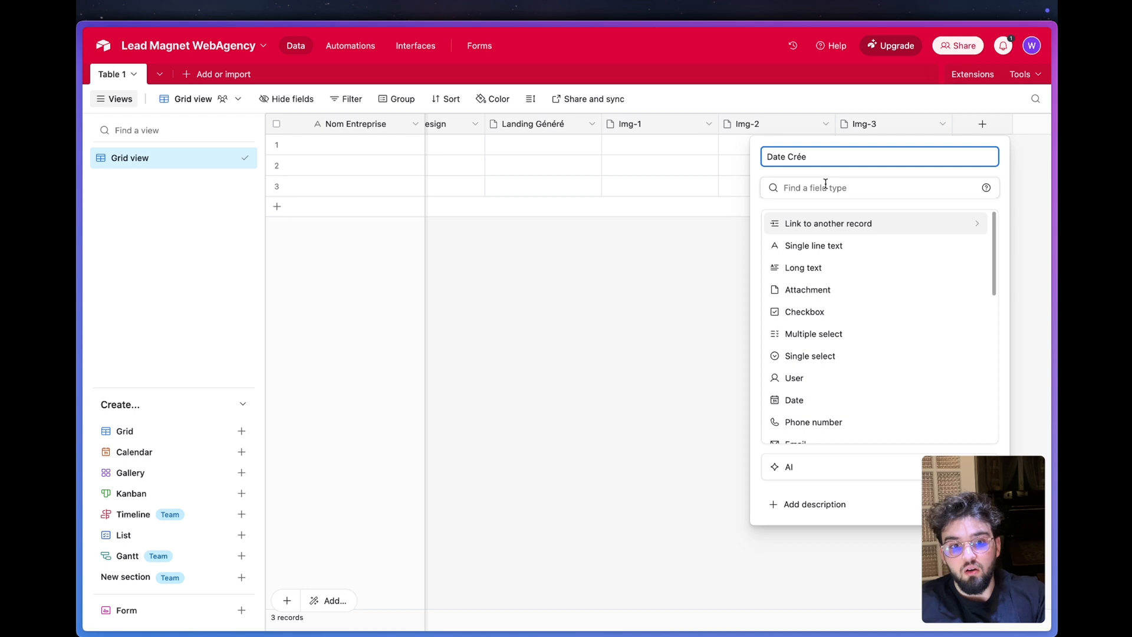
pyautogui.scroll(-2, 814, 281)
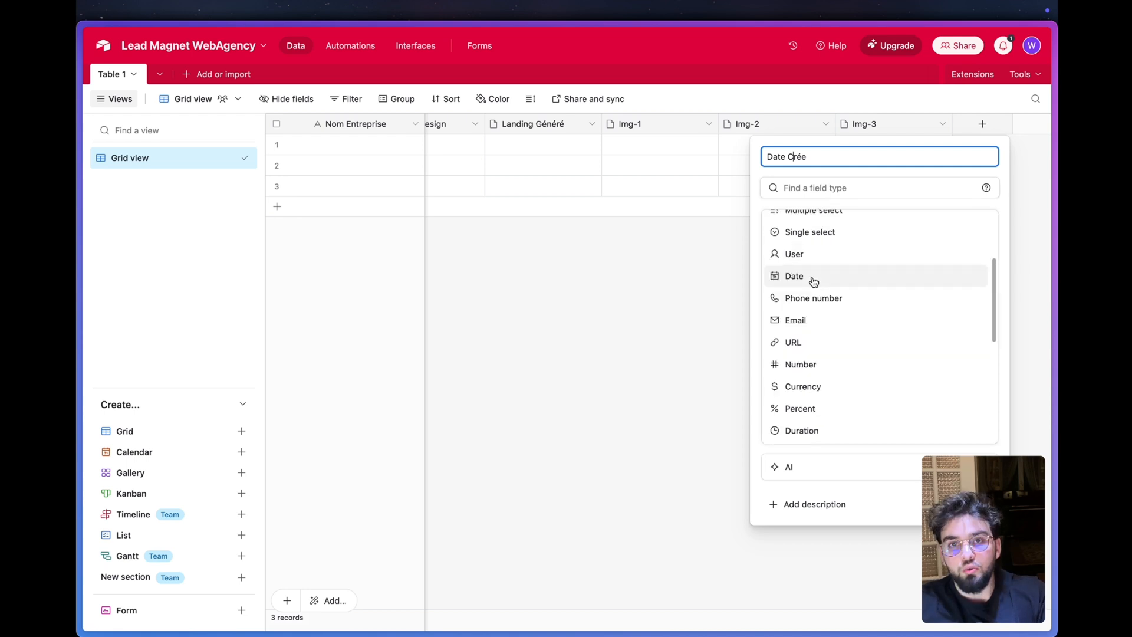
pyautogui.click(813, 282)
pyautogui.write('cre')
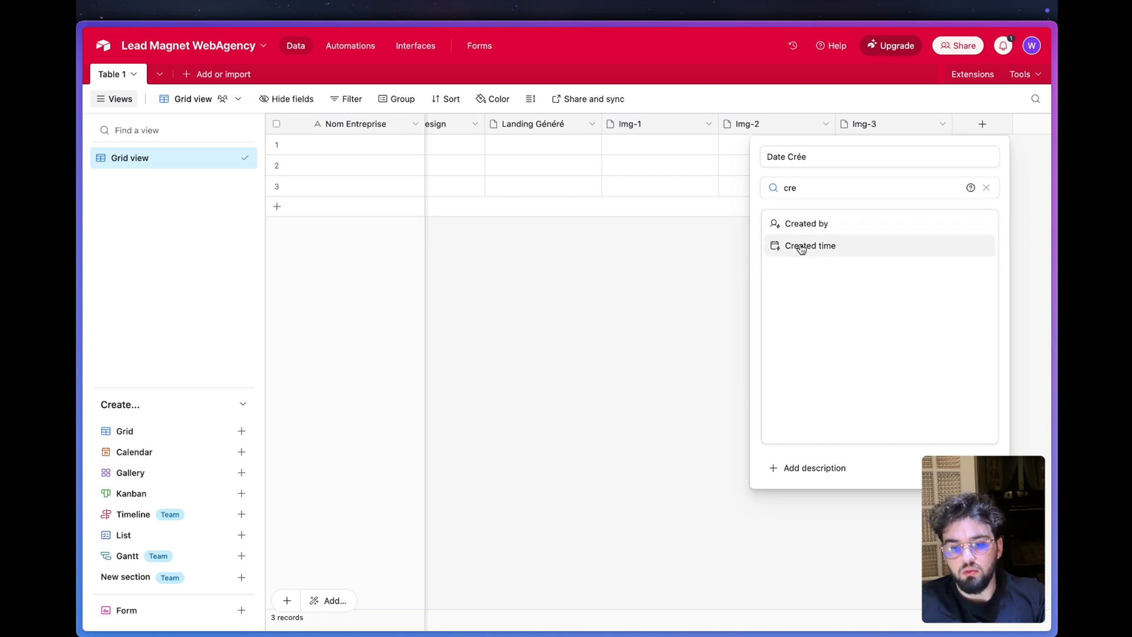
pyautogui.click(801, 246)
# - Select the three empty default records and delete them from the table
pyautogui.click(277, 186)
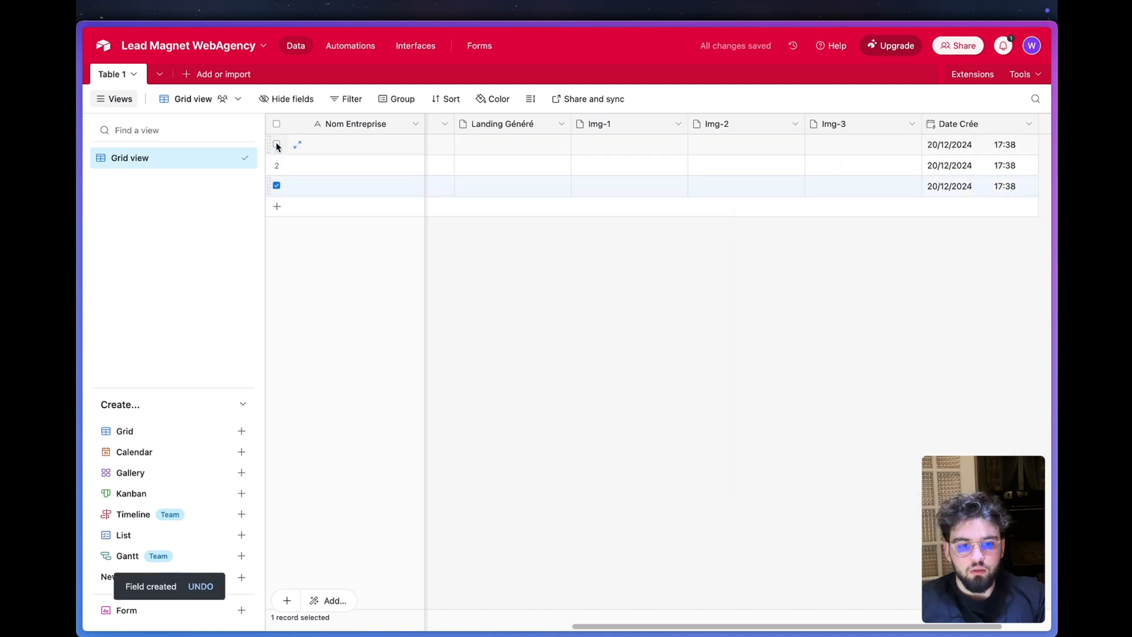
pyautogui.keyDown('shift'); pyautogui.click(277, 144); pyautogui.keyUp('shift')
pyautogui.rightClick(277, 146)
pyautogui.click(383, 194)
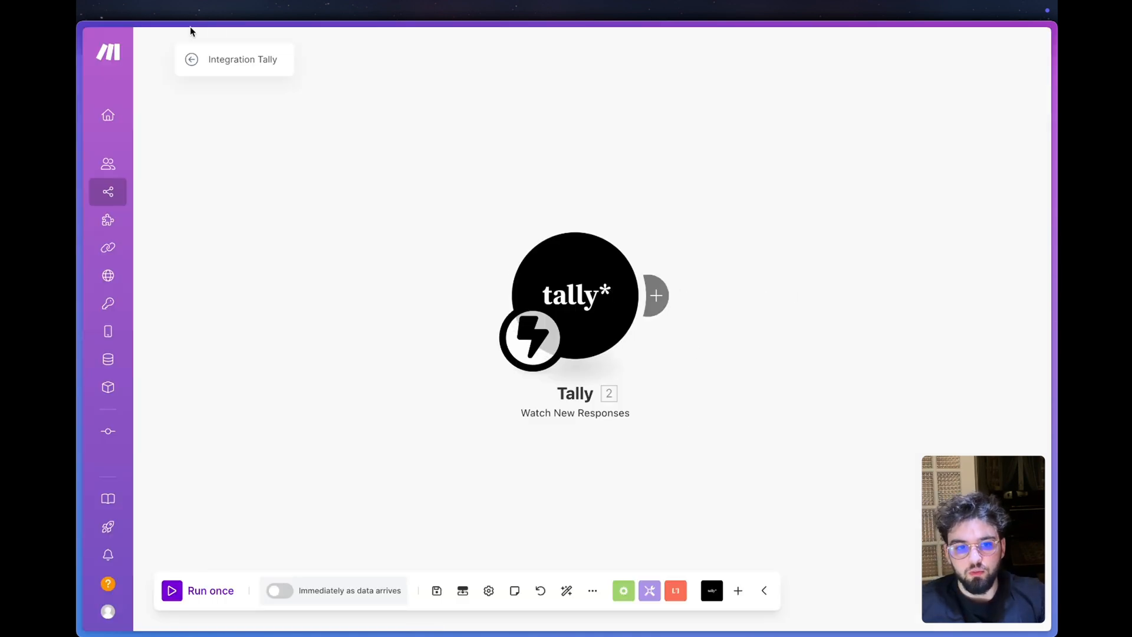
# - Rename the scenario to Lead Magnet Web Design and add an Airtable Create a Record module after the Tally trigger
pyautogui.click(240, 58)
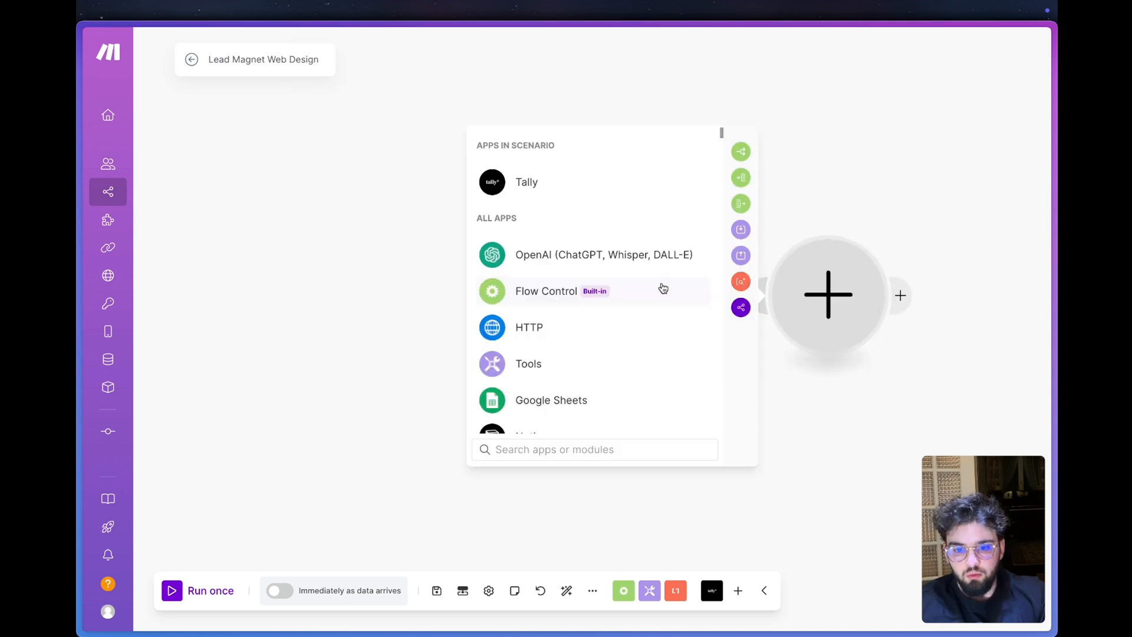
pyautogui.click(788, 134)
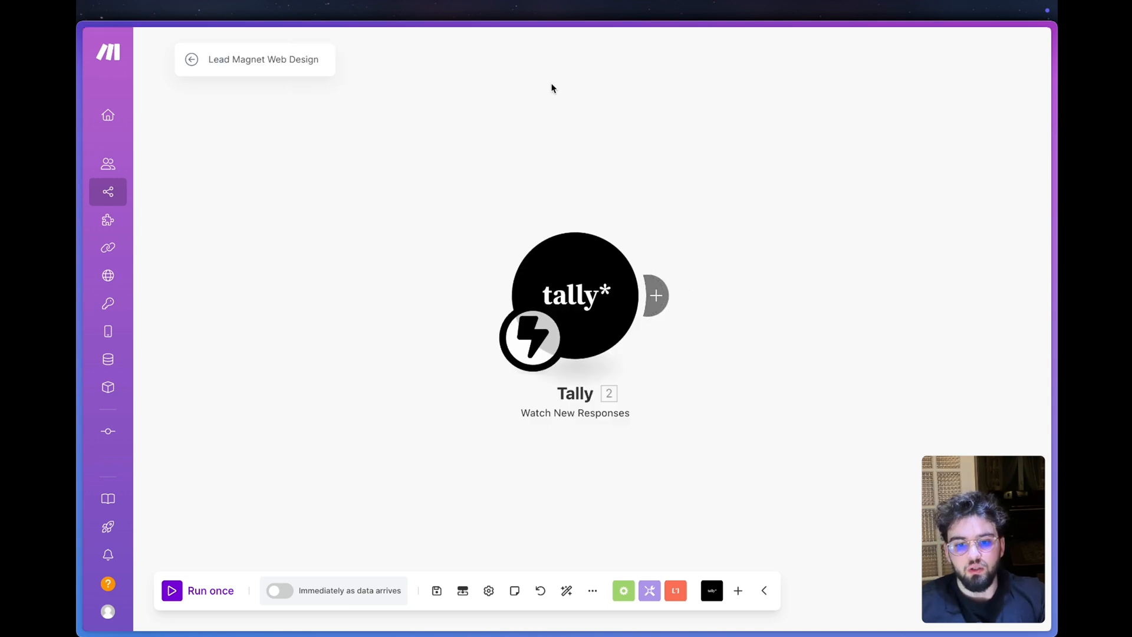
pyautogui.click(656, 294)
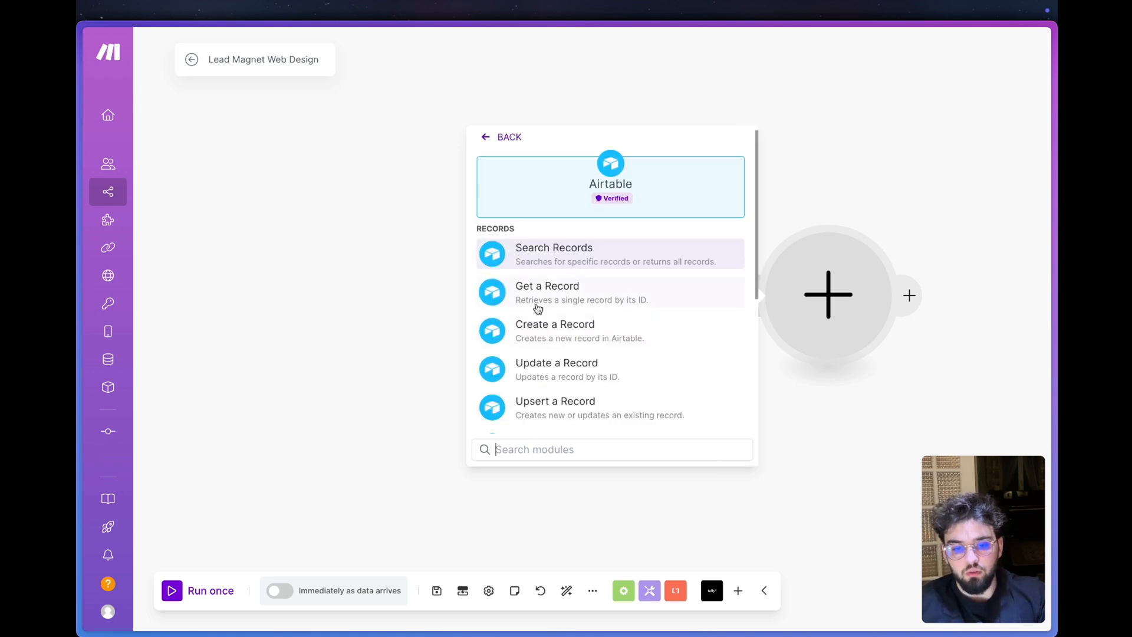
pyautogui.click(578, 328)
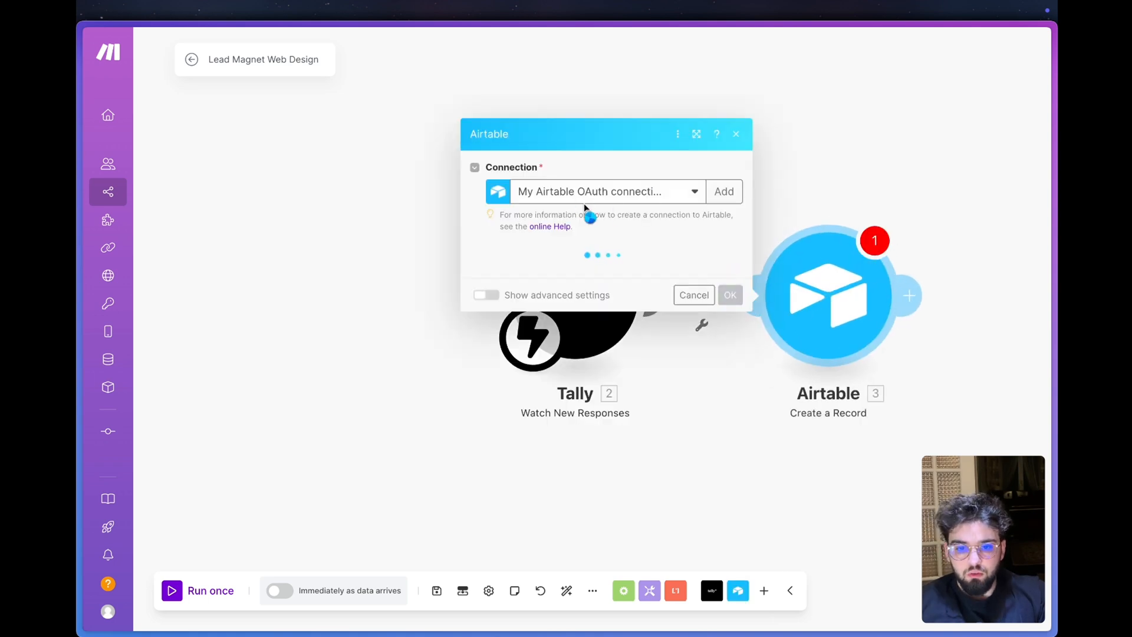
pyautogui.click(718, 163)
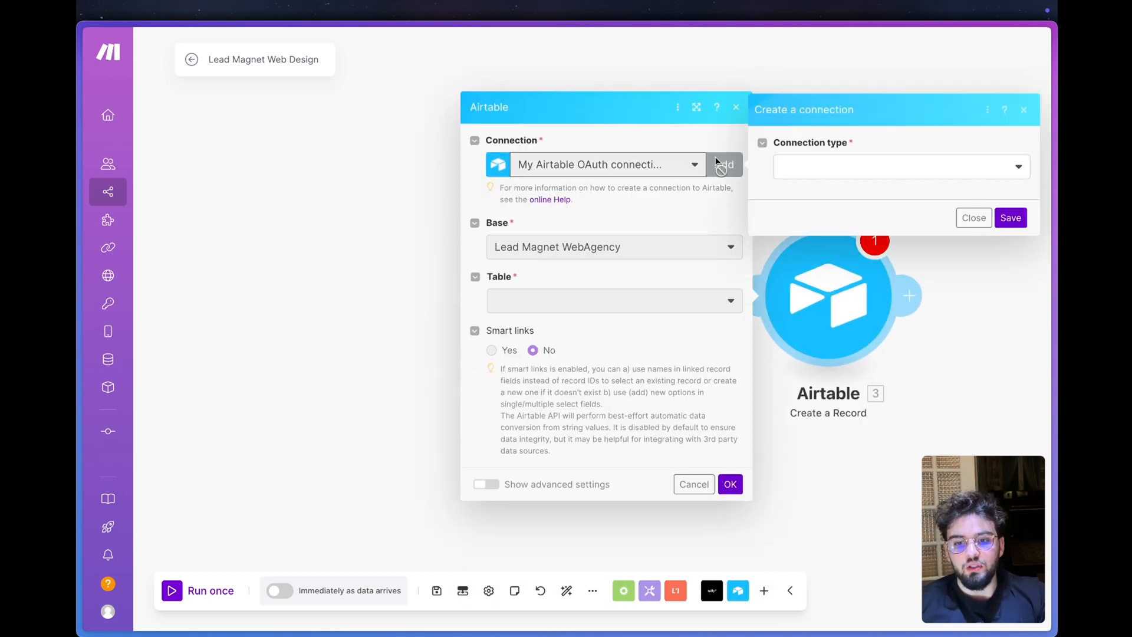
pyautogui.click(828, 165)
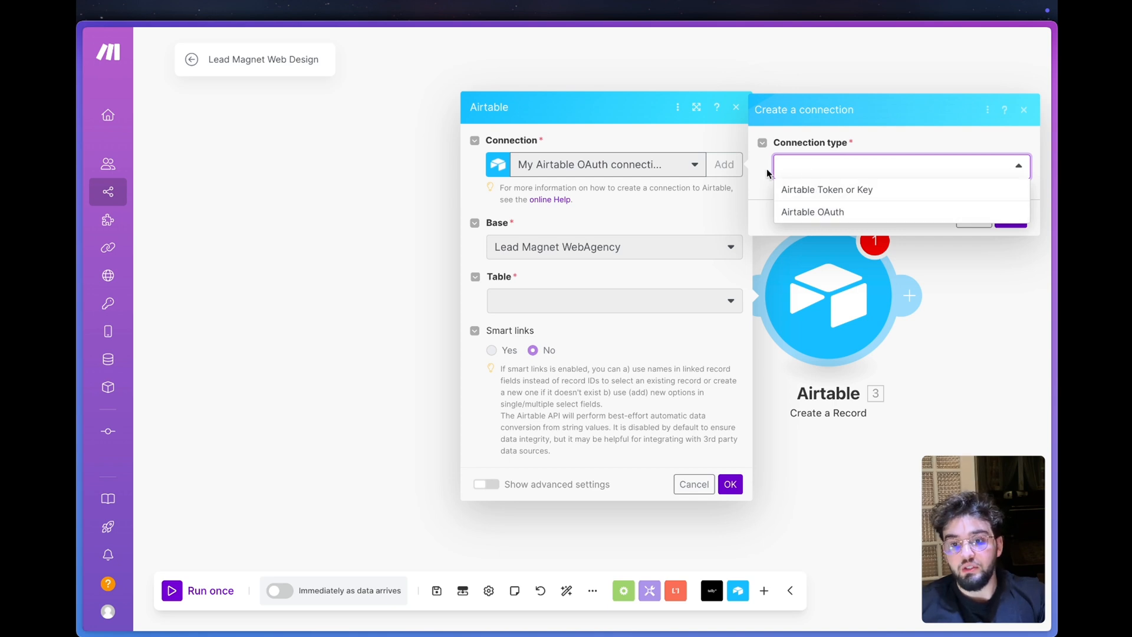
pyautogui.click(591, 240)
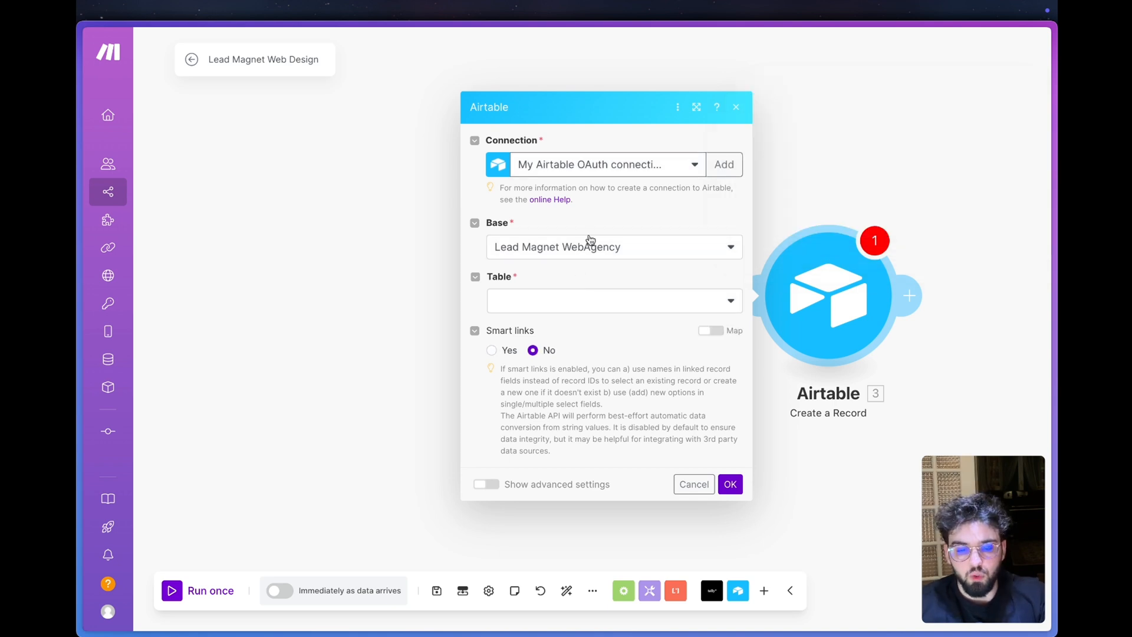
# - Set the Airtable module's table to Table 1 and map Nom Entreprise to the Tally answer Quel est le nom de votre entreprise
pyautogui.click(577, 299)
pyautogui.click(593, 338)
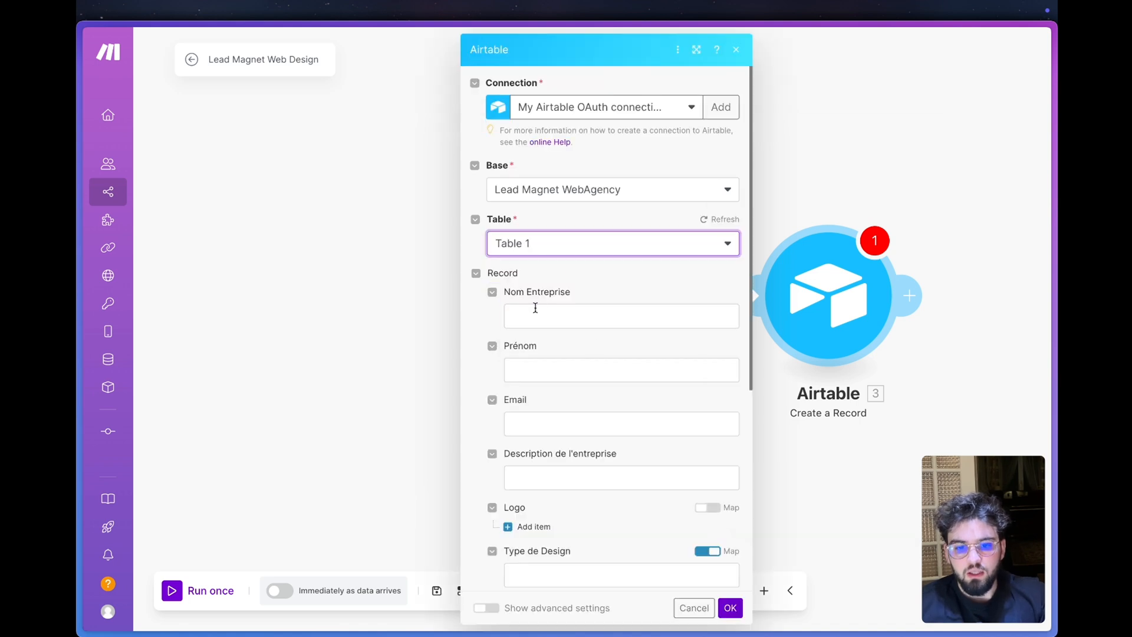
pyautogui.click(536, 307)
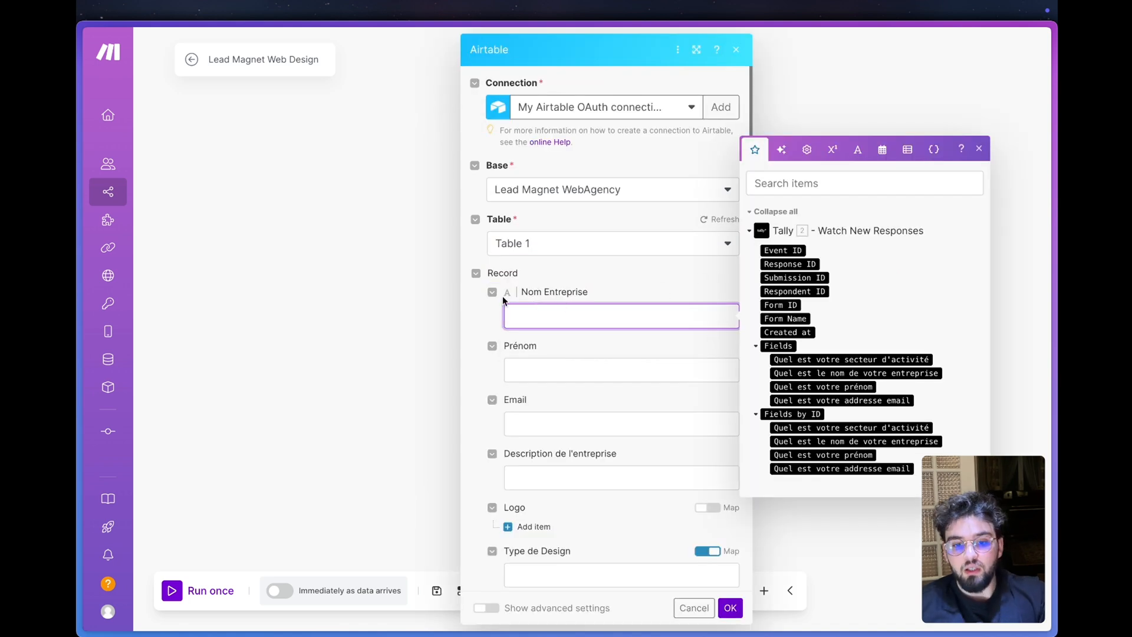
pyautogui.click(412, 306)
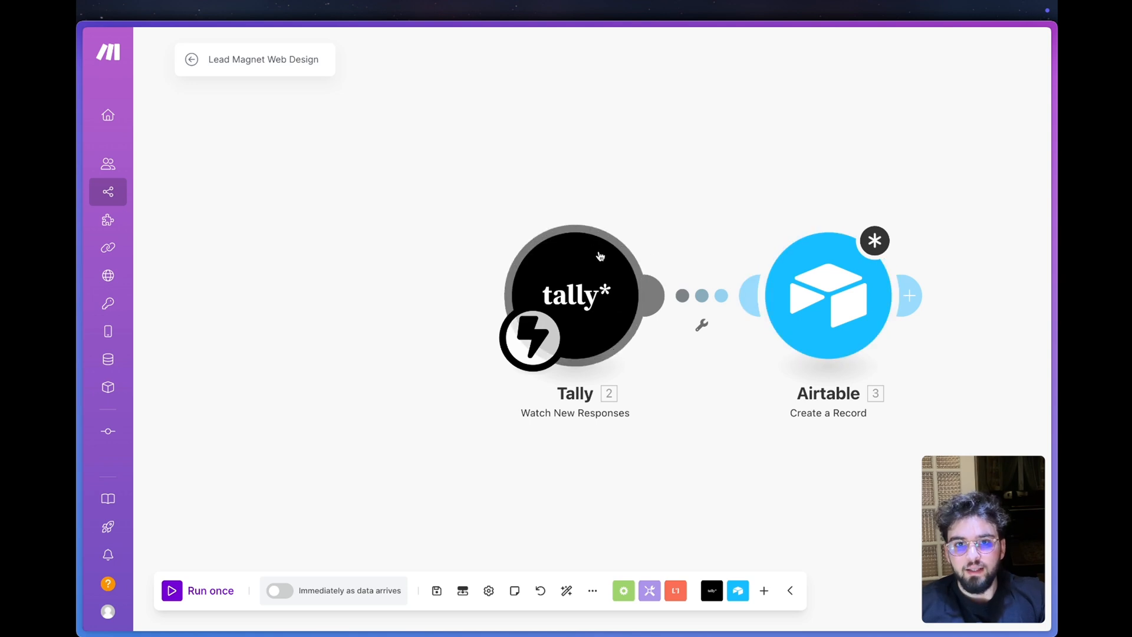
pyautogui.click(572, 319)
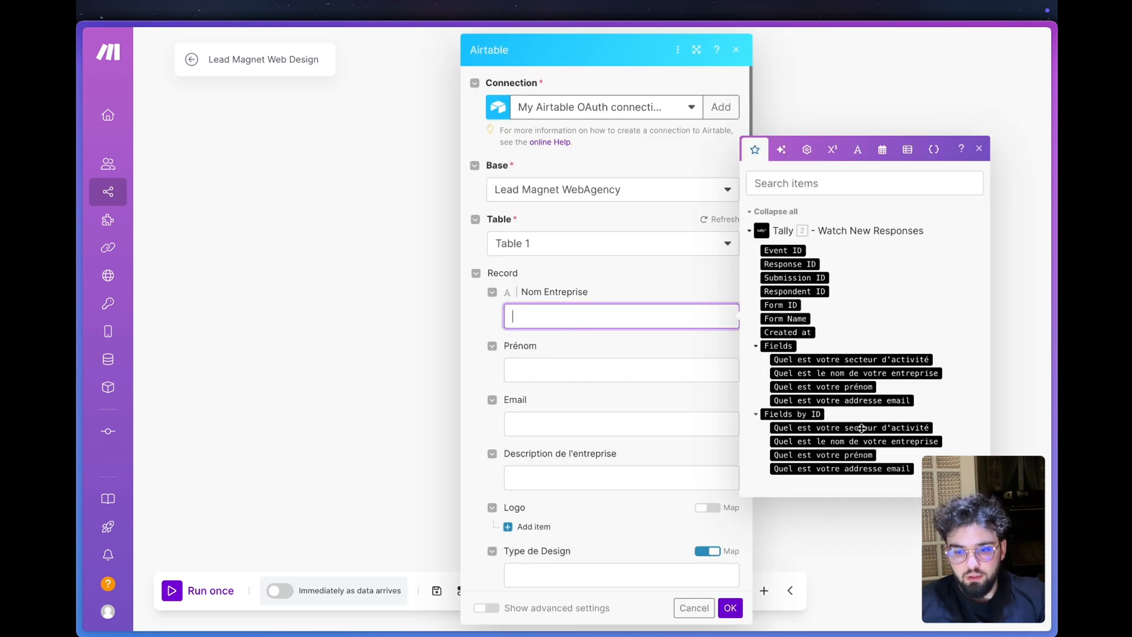
pyautogui.scroll(-2, 586, 351)
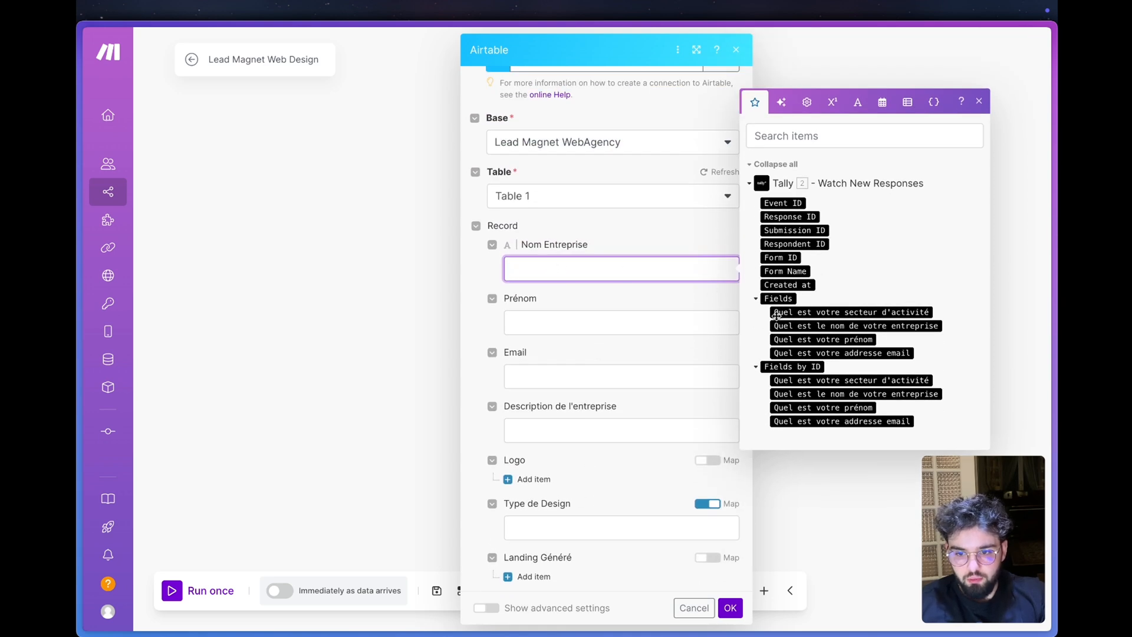
pyautogui.click(866, 326)
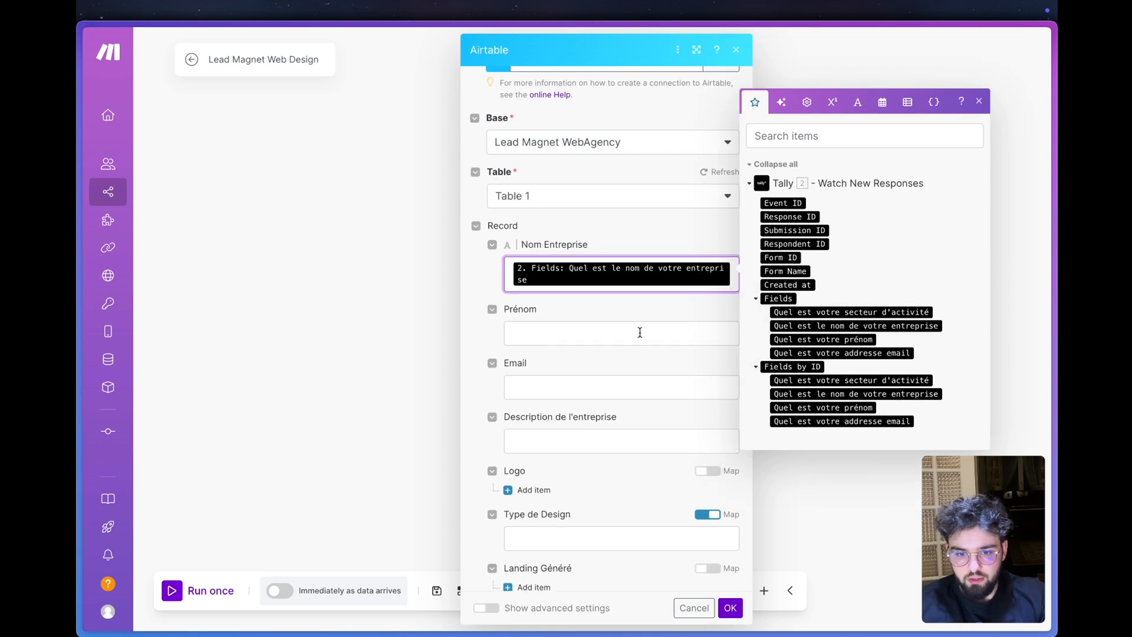
# - Map Prénom, Email and Description de l'entreprise to the Tally answers for first name, email address and secteur d'activité
pyautogui.click(545, 335)
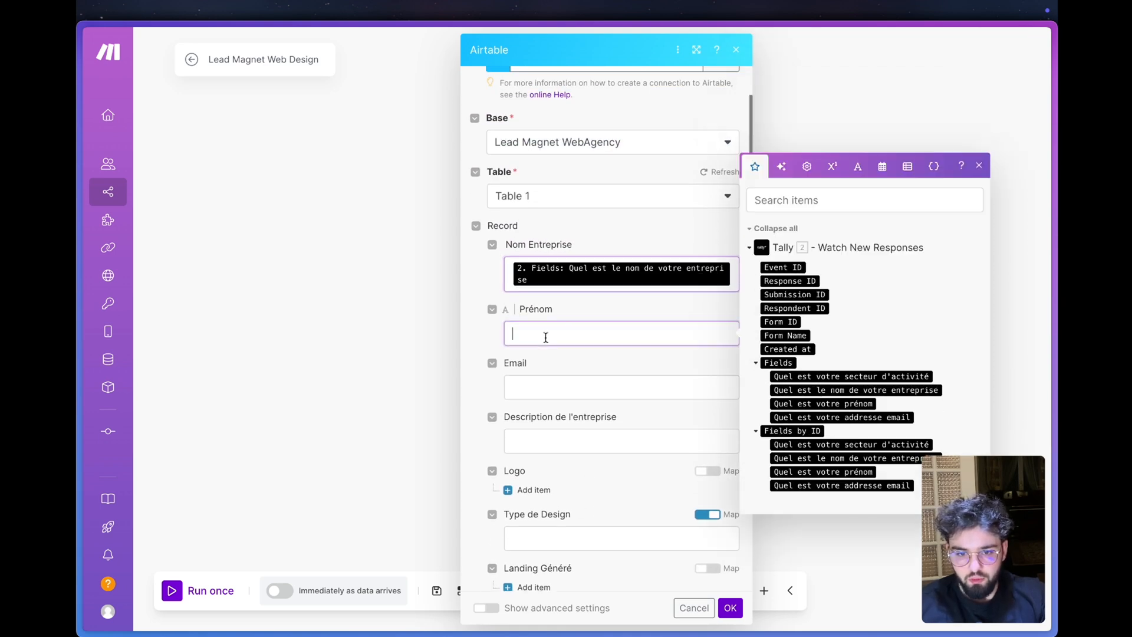
pyautogui.click(820, 471)
pyautogui.click(588, 389)
pyautogui.click(872, 538)
pyautogui.scroll(-5, 584, 409)
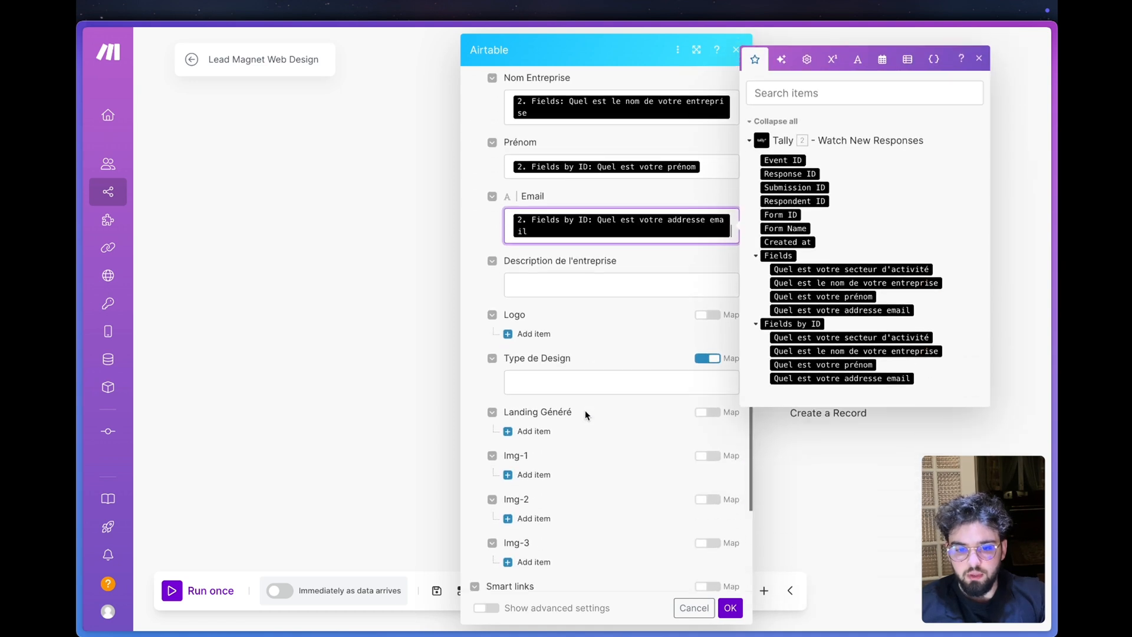
pyautogui.click(629, 240)
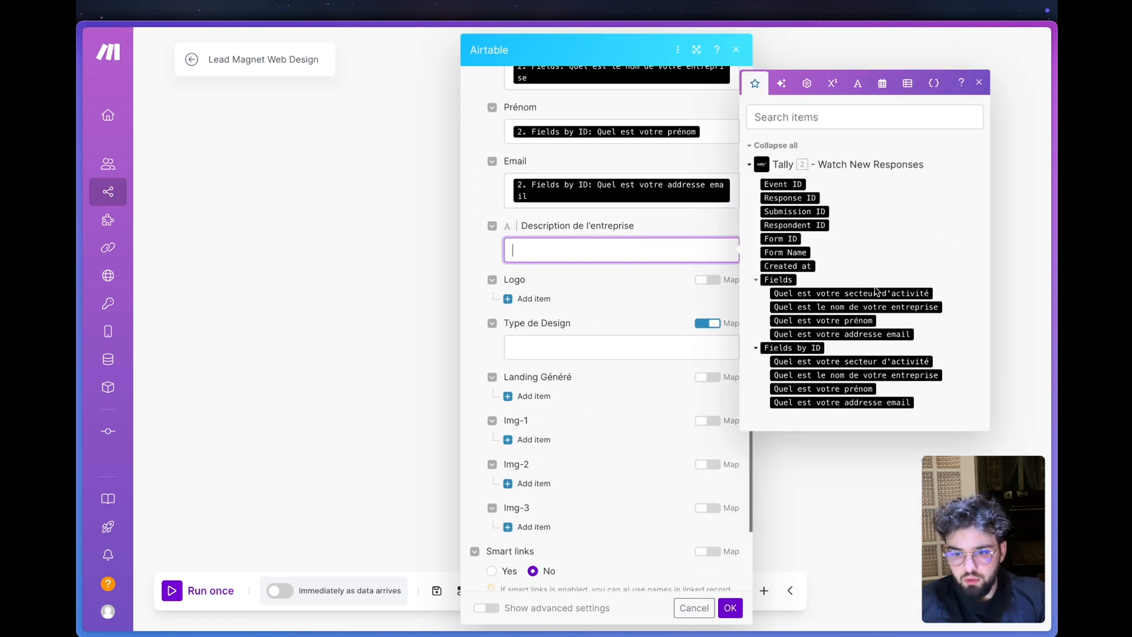
pyautogui.click(823, 293)
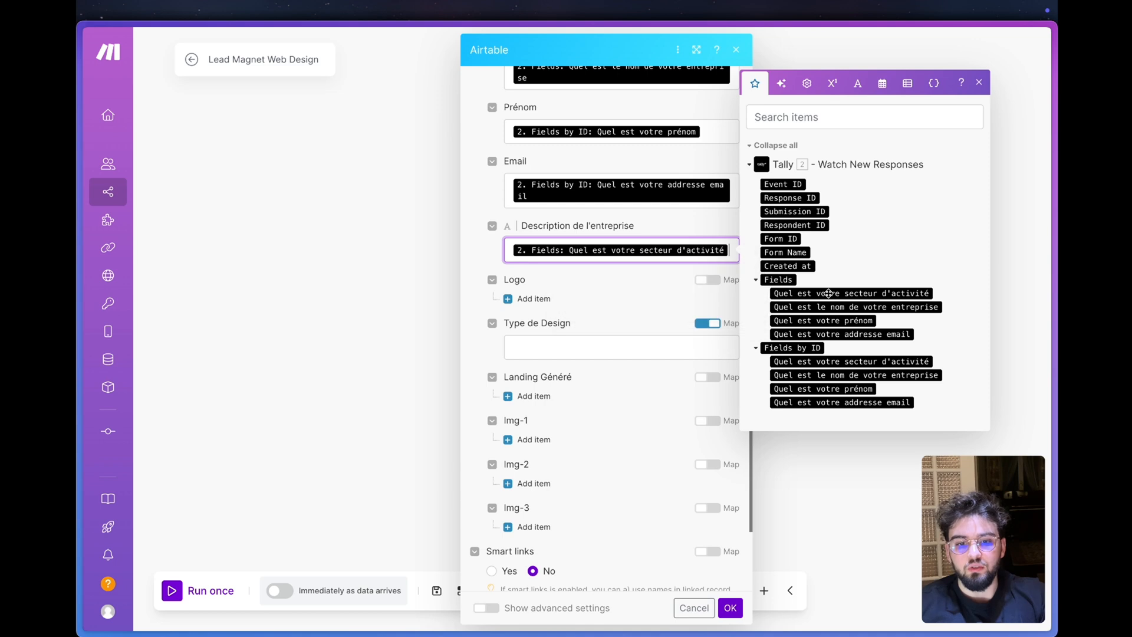
# - Add a Logo item, switch Prénom and Email to the matching answers under Fields, and confirm the Airtable module's settings
pyautogui.click(533, 298)
pyautogui.click(597, 341)
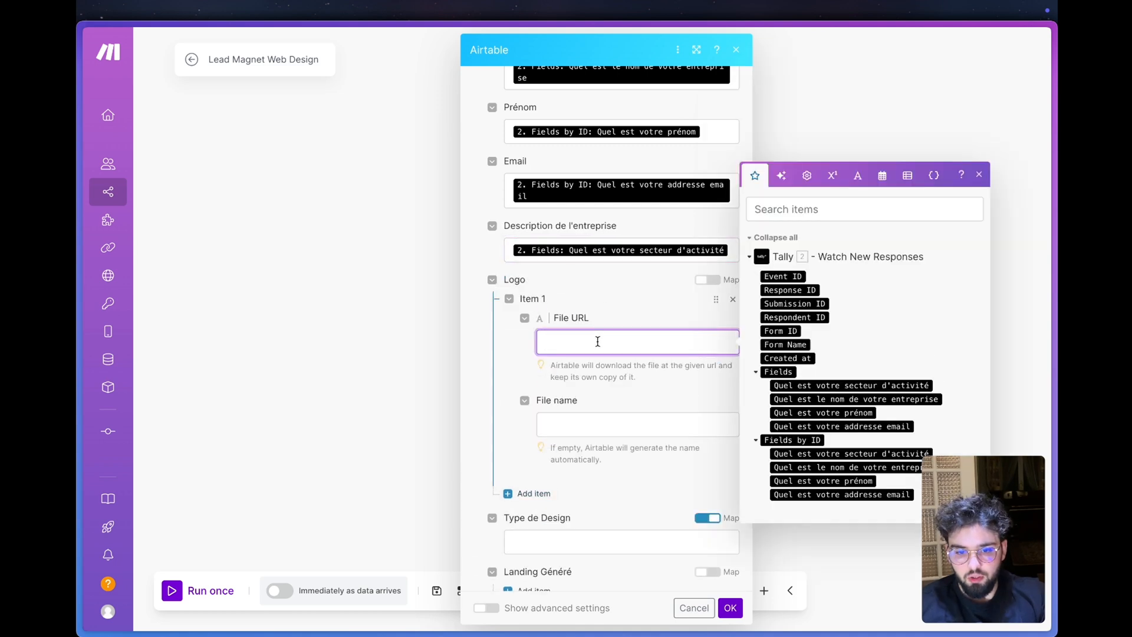
pyautogui.scroll(-3, 655, 443)
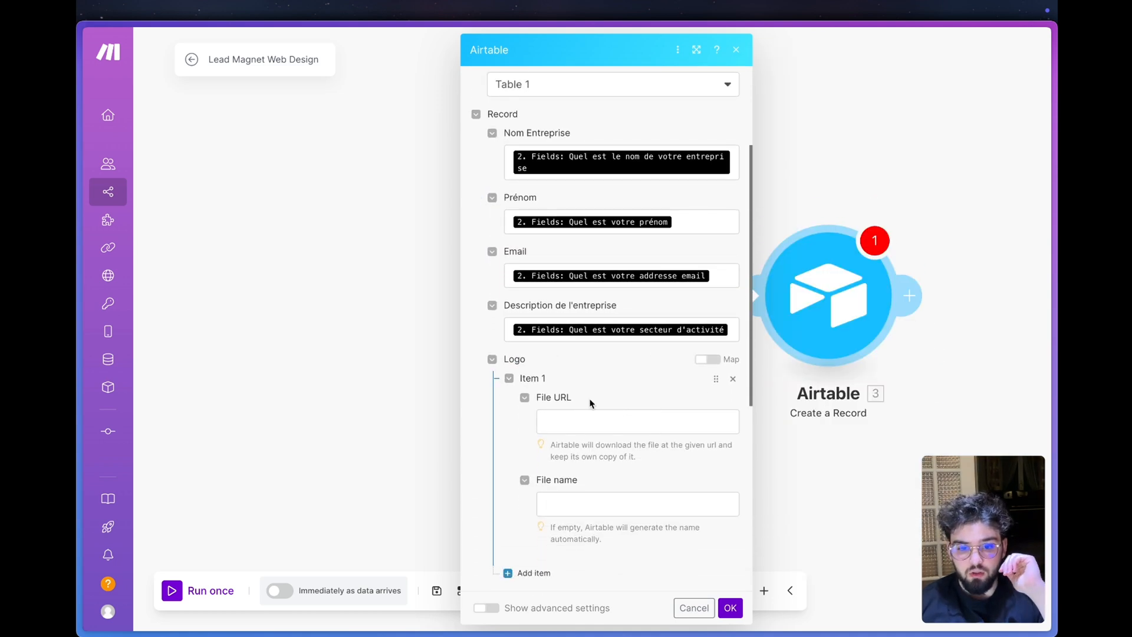
pyautogui.click(622, 419)
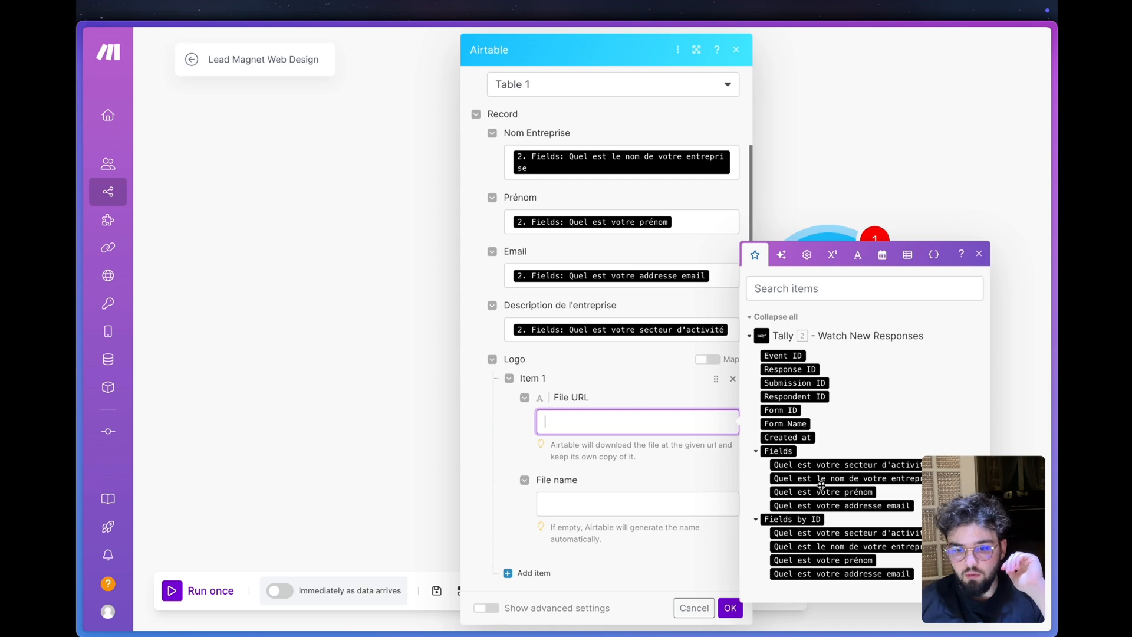
pyautogui.scroll(-3, 589, 407)
pyautogui.click(617, 389)
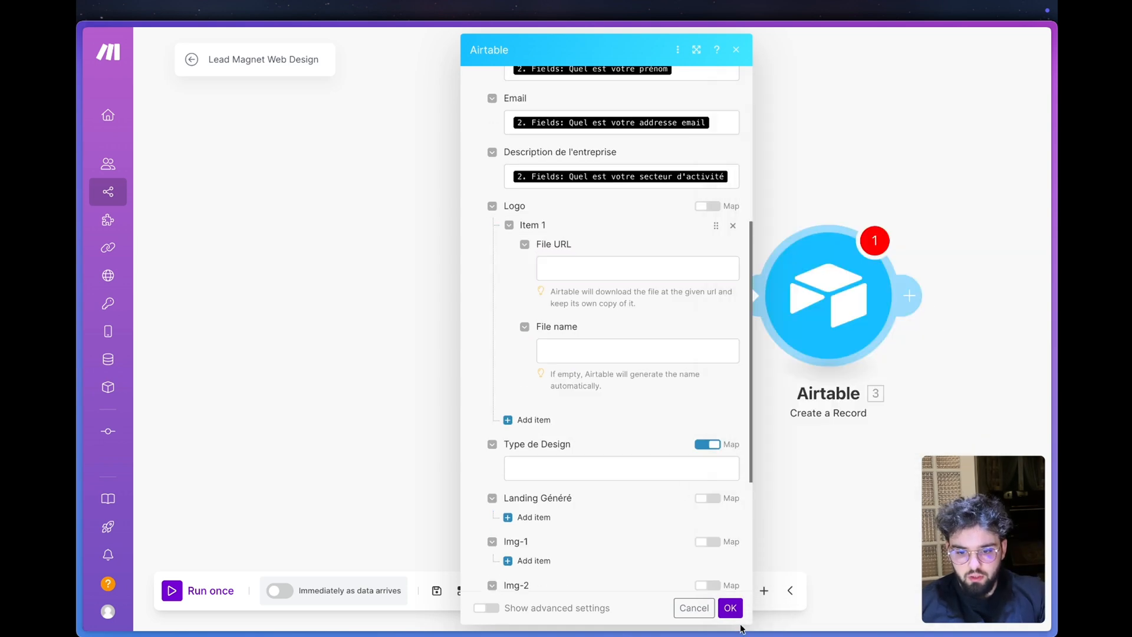
pyautogui.click(730, 607)
# - Run only the Tally module to listen for a new response, and switch to the Lead Magnet form's browser tab
pyautogui.rightClick(573, 307)
pyautogui.click(610, 337)
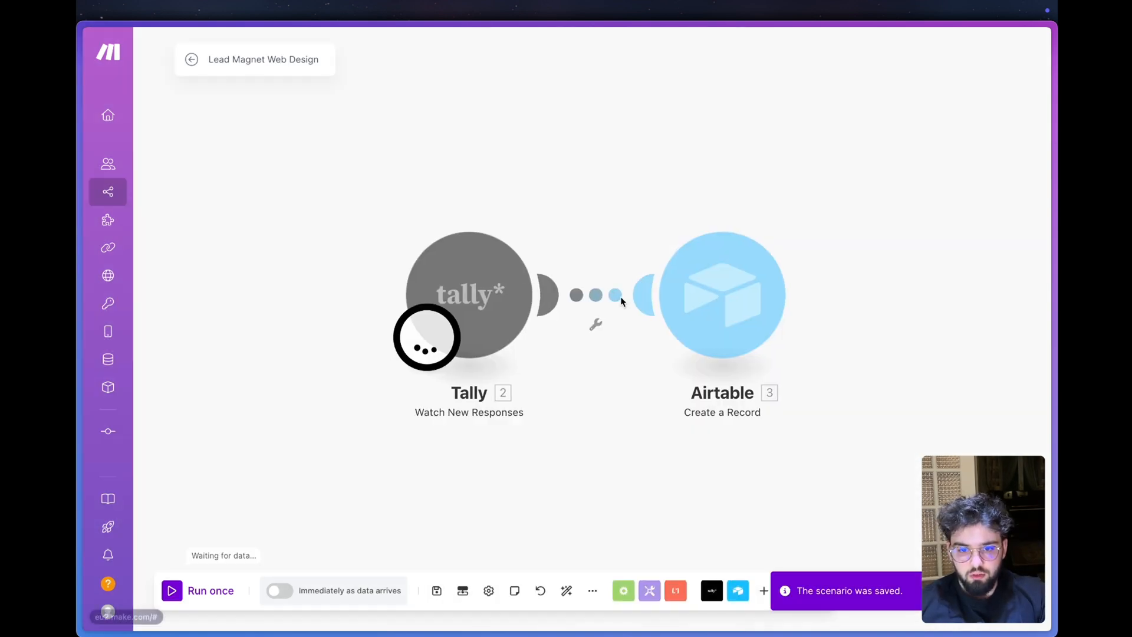
pyautogui.moveTo(85, 306)
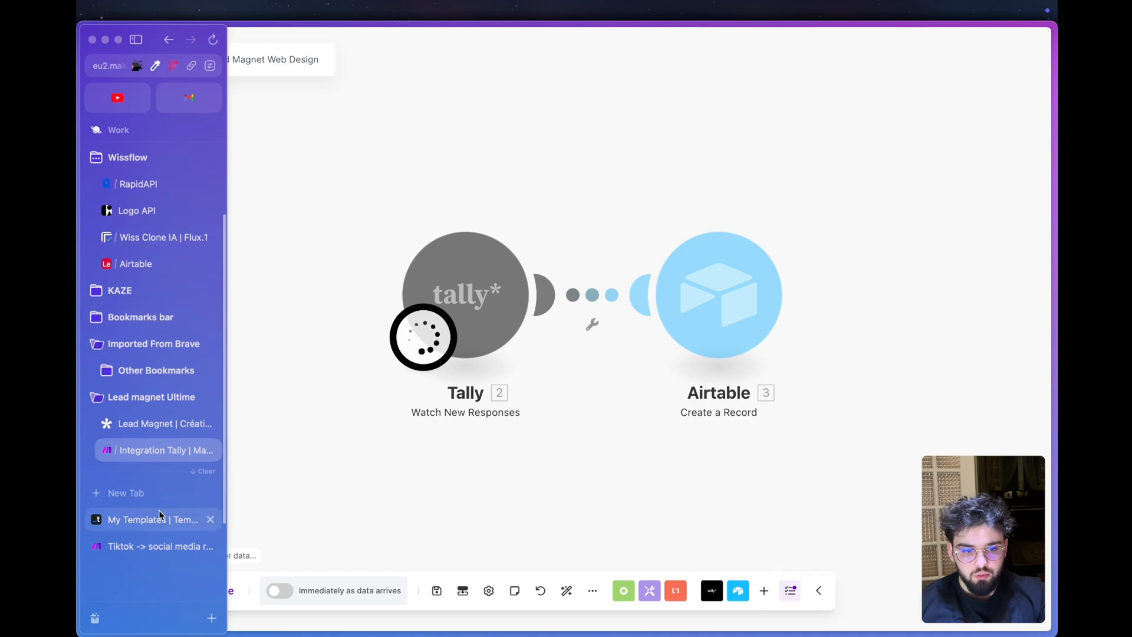
pyautogui.click(152, 420)
# - Fill in the form with the logo sun-dynamic-premium.png, company name Solar & Co and activity description Entreprise de panneaux solaires
pyautogui.click(604, 352)
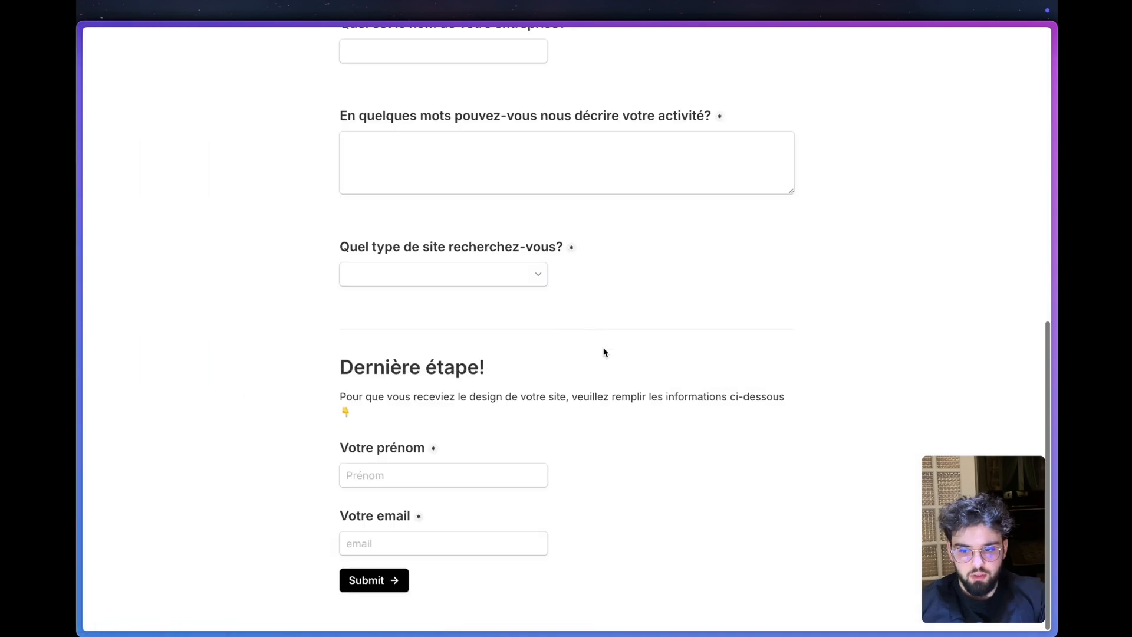
pyautogui.scroll(15, 581, 354)
pyautogui.scroll(-4, 495, 397)
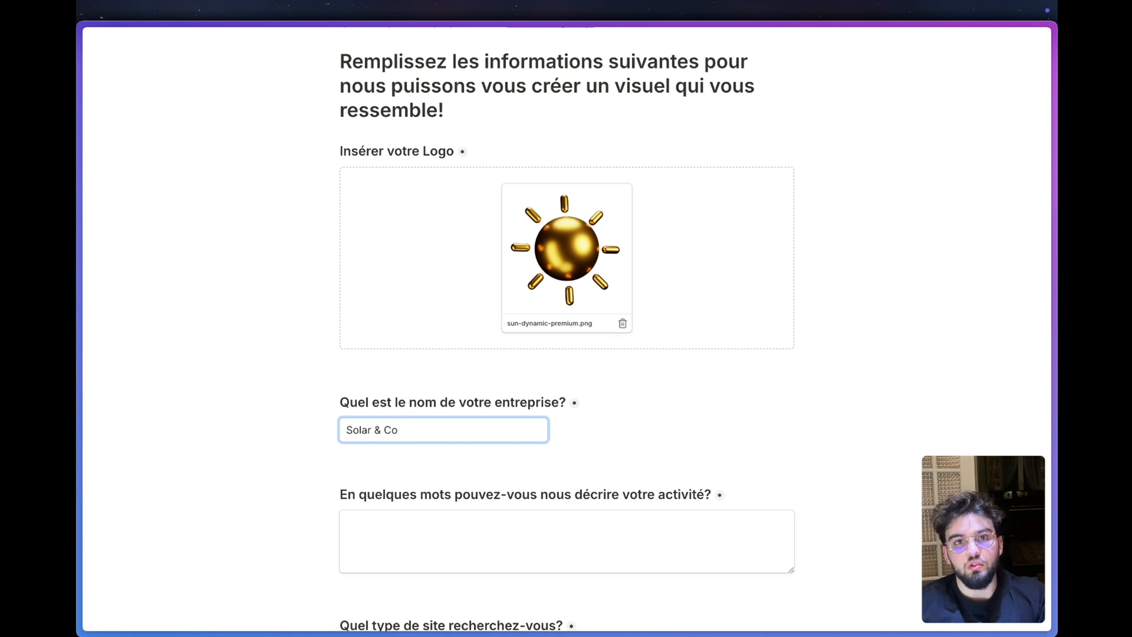
pyautogui.click(351, 462)
pyautogui.click(384, 522)
pyautogui.write('E')
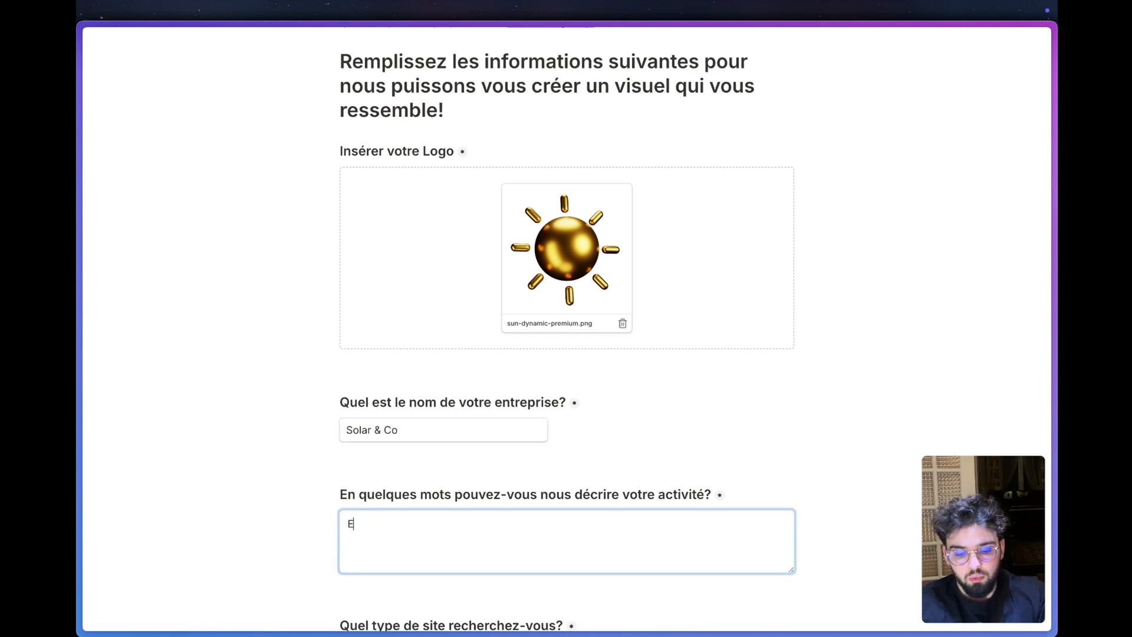
pyautogui.write('ntreprise de panneaux sola')
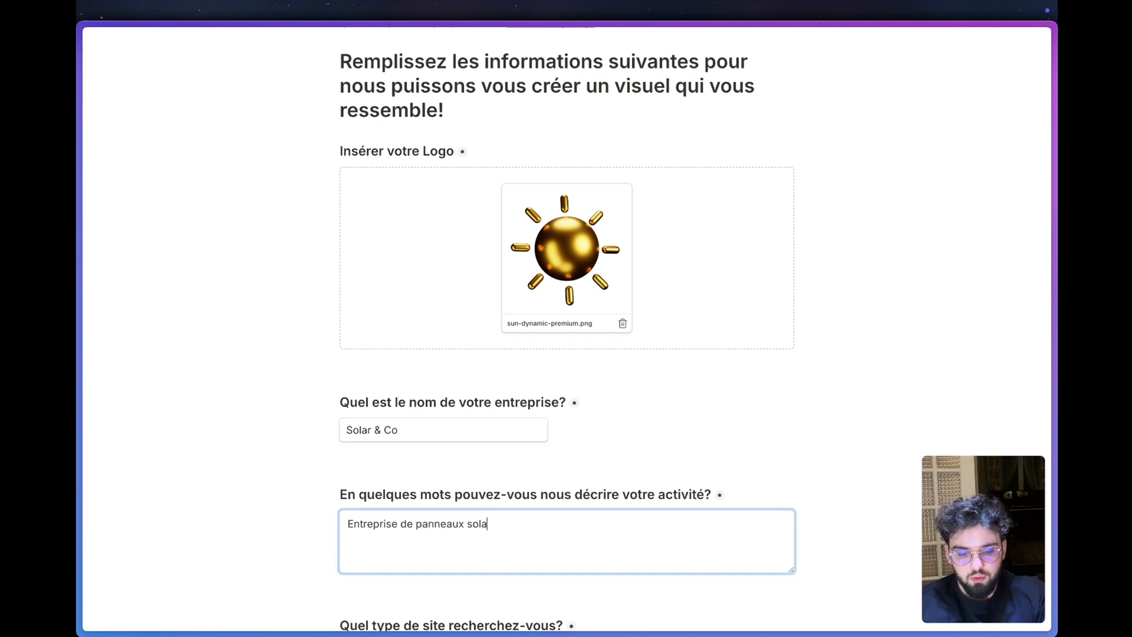
pyautogui.write('ires')
pyautogui.click(512, 430)
# - Choose Sombre et élégant as the type of site wanted
pyautogui.scroll(-5, 524, 407)
pyautogui.click(529, 385)
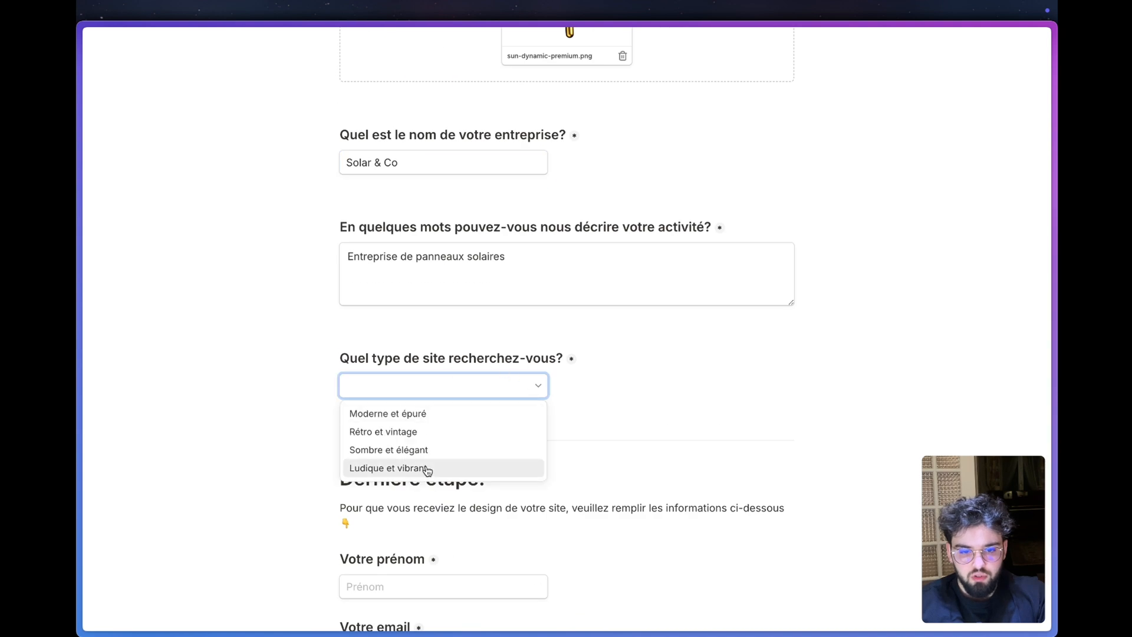
pyautogui.click(434, 450)
# - Fill in the lead's first name and email from the saved suggestions, and submit the form
pyautogui.scroll(-2, 490, 426)
pyautogui.click(433, 476)
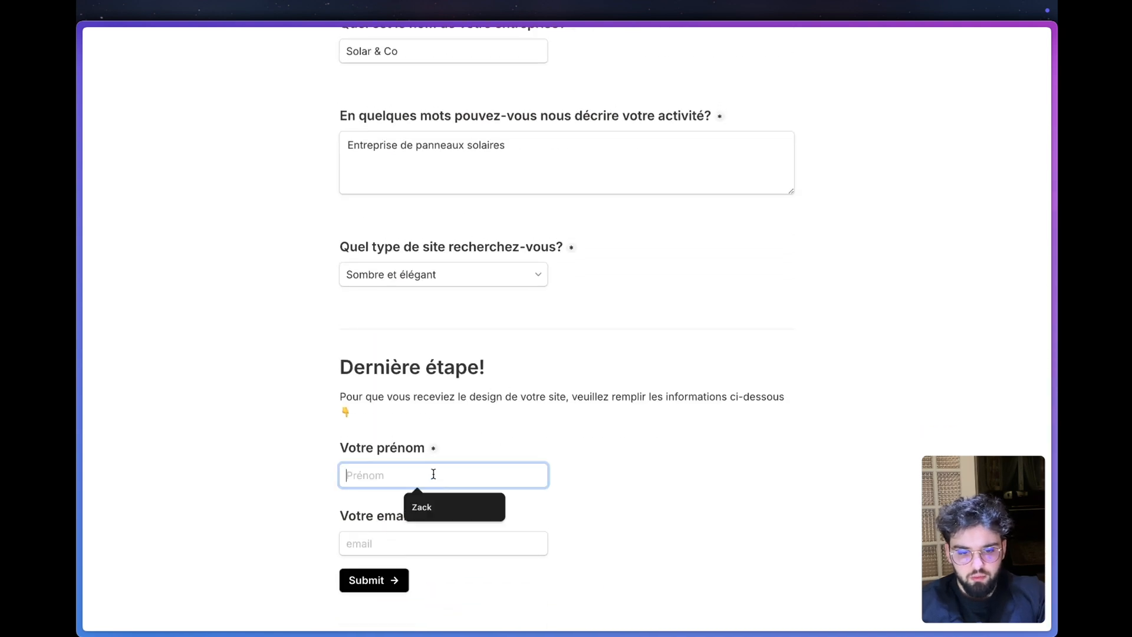
pyautogui.click(428, 507)
pyautogui.click(442, 543)
pyautogui.click(450, 572)
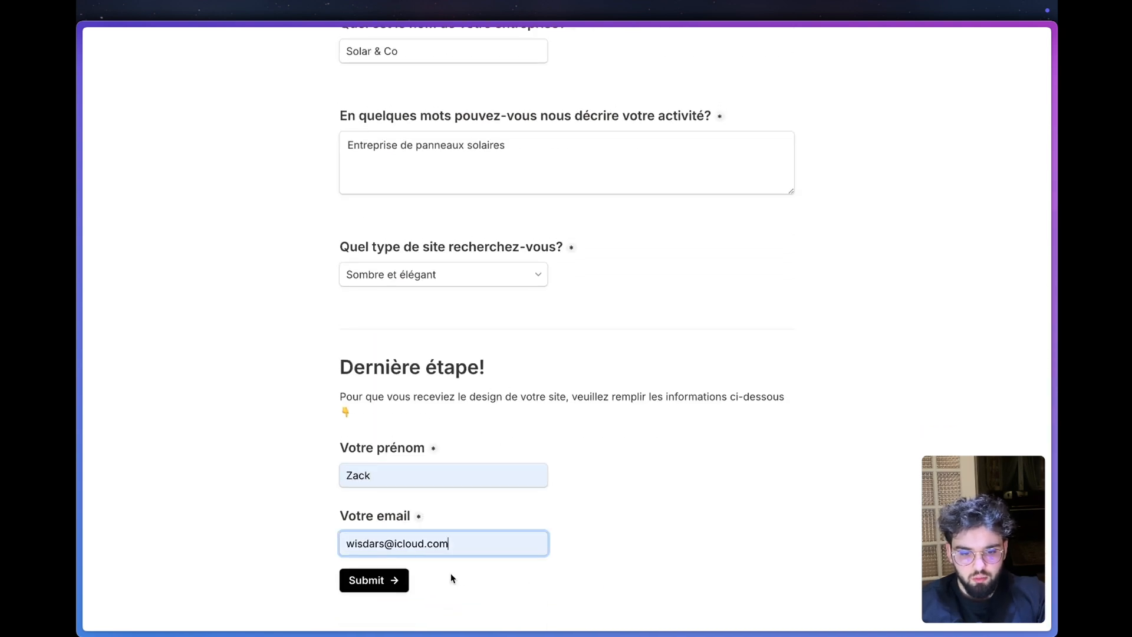
pyautogui.click(398, 582)
# - Return to the Make scenario and examine the logo's File URL within the Fields collection of the Tally output
pyautogui.click(147, 448)
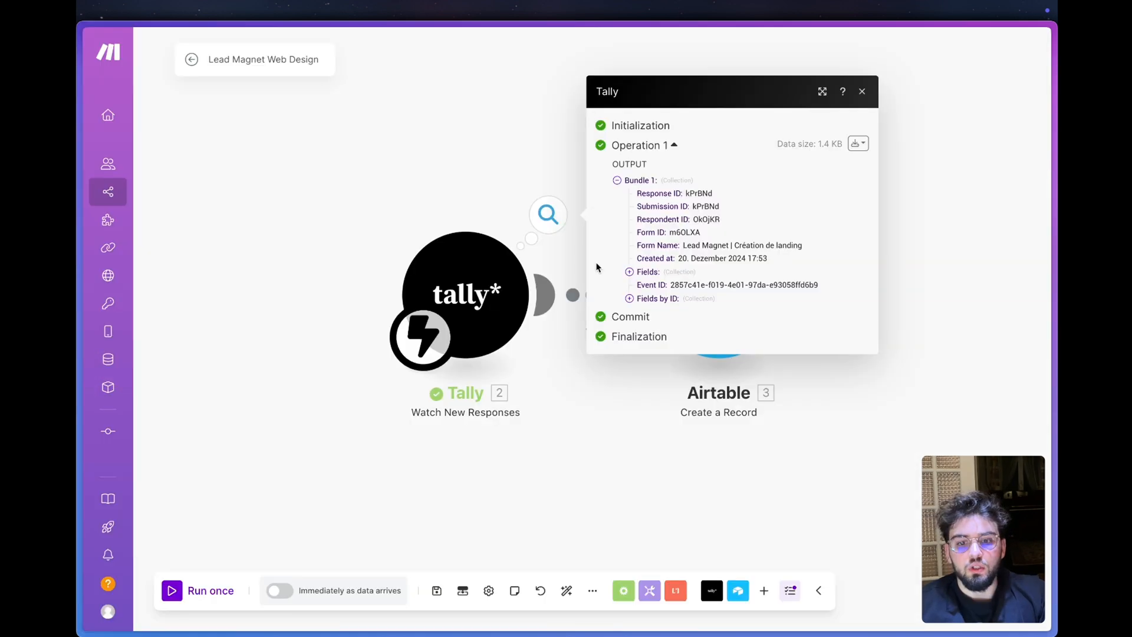
pyautogui.click(649, 275)
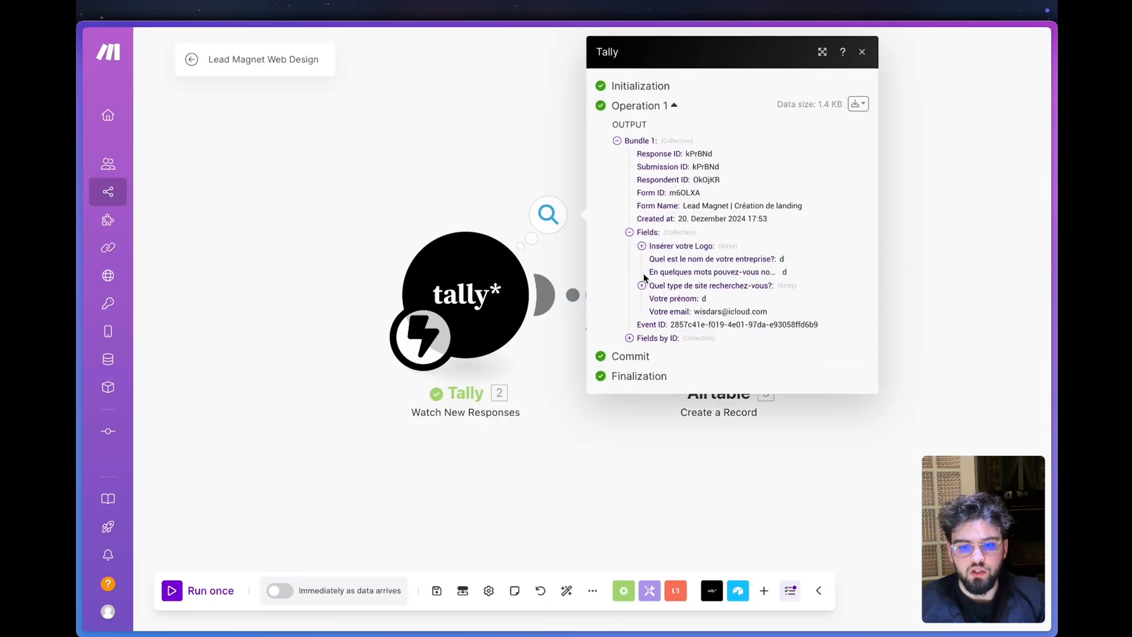
pyautogui.click(665, 245)
pyautogui.click(667, 257)
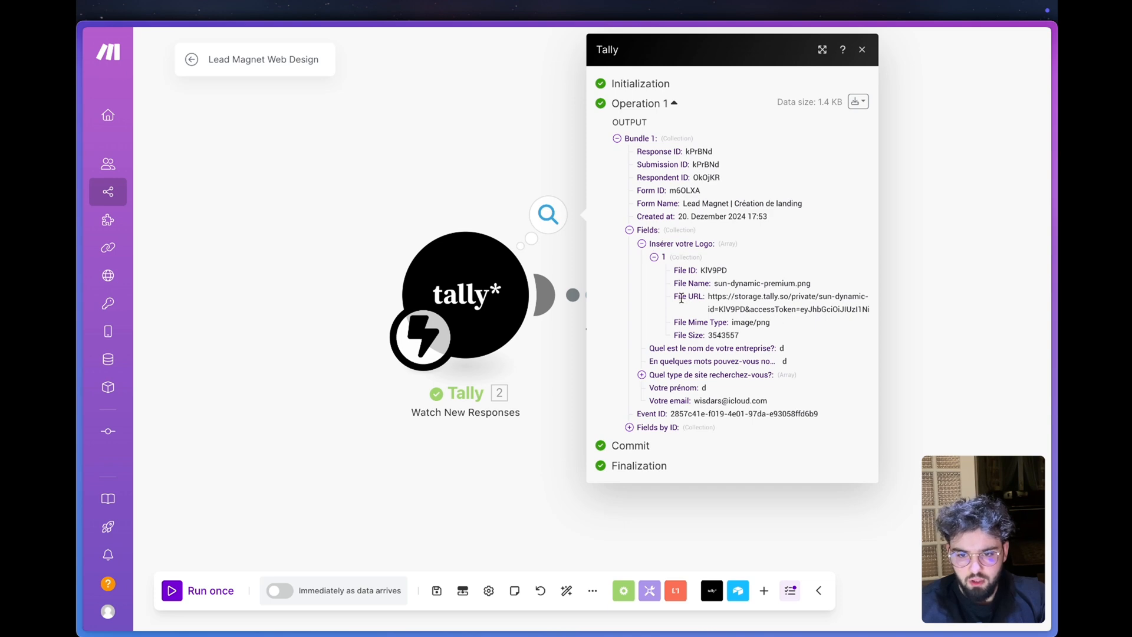
pyautogui.moveTo(681, 298)
pyautogui.mouseDown()
pyautogui.moveTo(775, 324)
pyautogui.moveTo(827, 308)
pyautogui.moveTo(694, 298)
pyautogui.mouseUp()
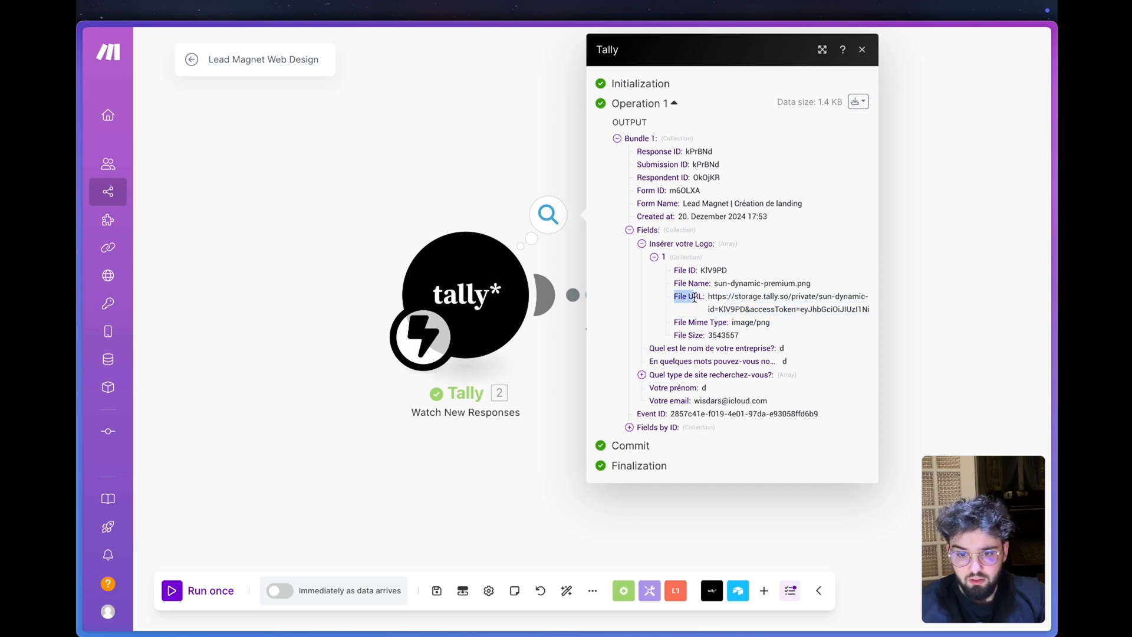
pyautogui.click(434, 169)
# - Map the Airtable record's Nom Entreprise, Prénom, Email and Description de l'entreprise to the matching Tally answers from Fields
pyautogui.click(718, 293)
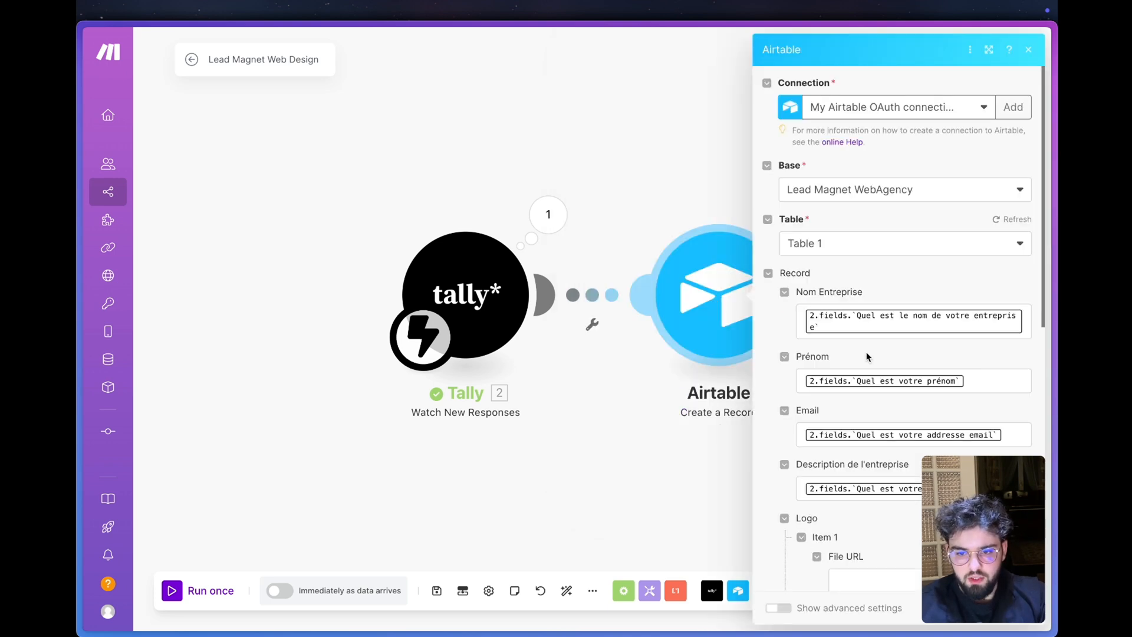
pyautogui.click(1029, 322)
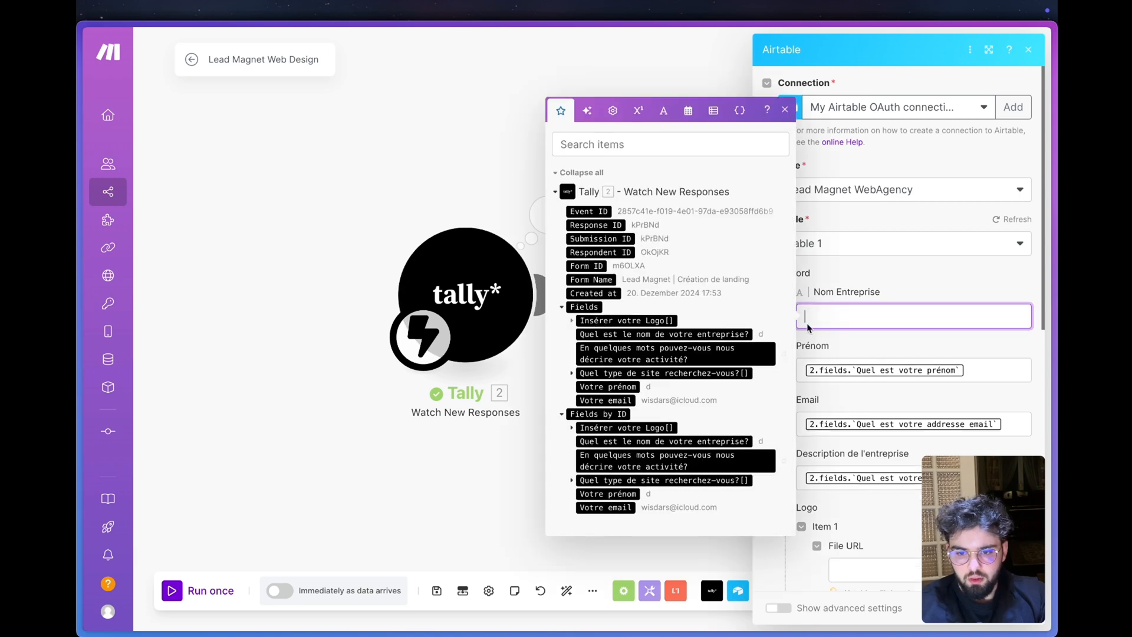
pyautogui.click(598, 334)
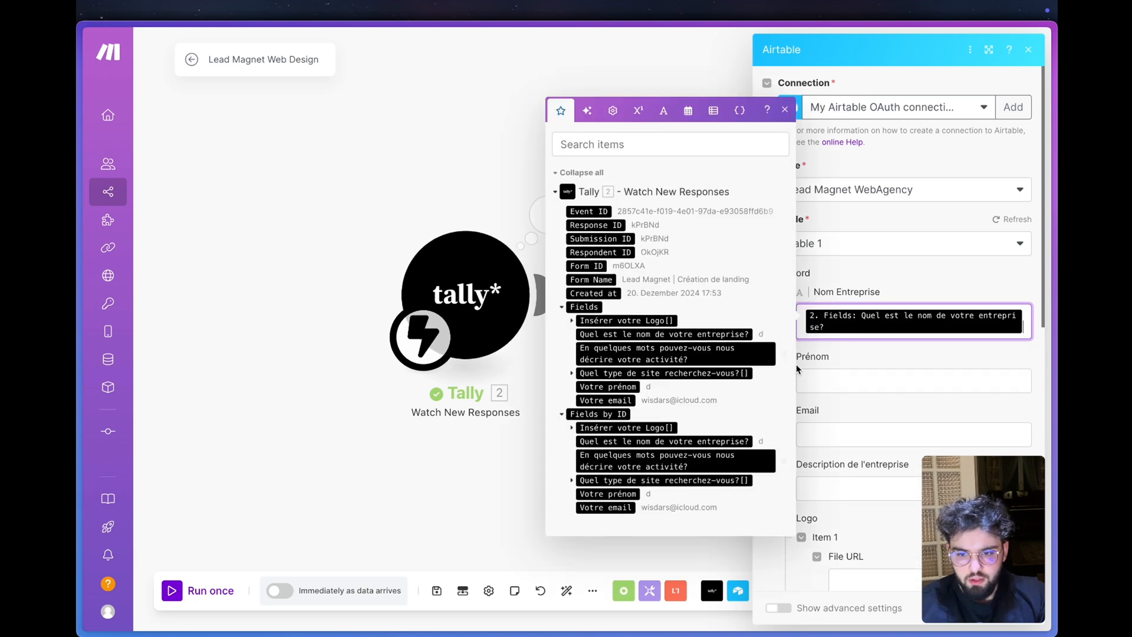
pyautogui.click(847, 384)
pyautogui.click(610, 450)
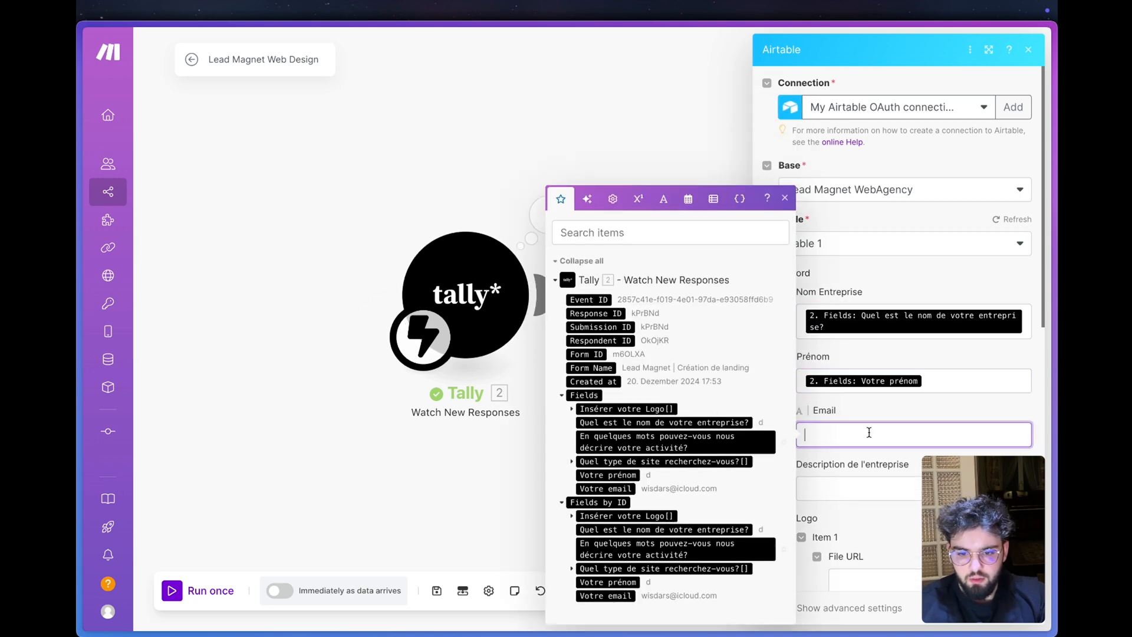
pyautogui.click(629, 488)
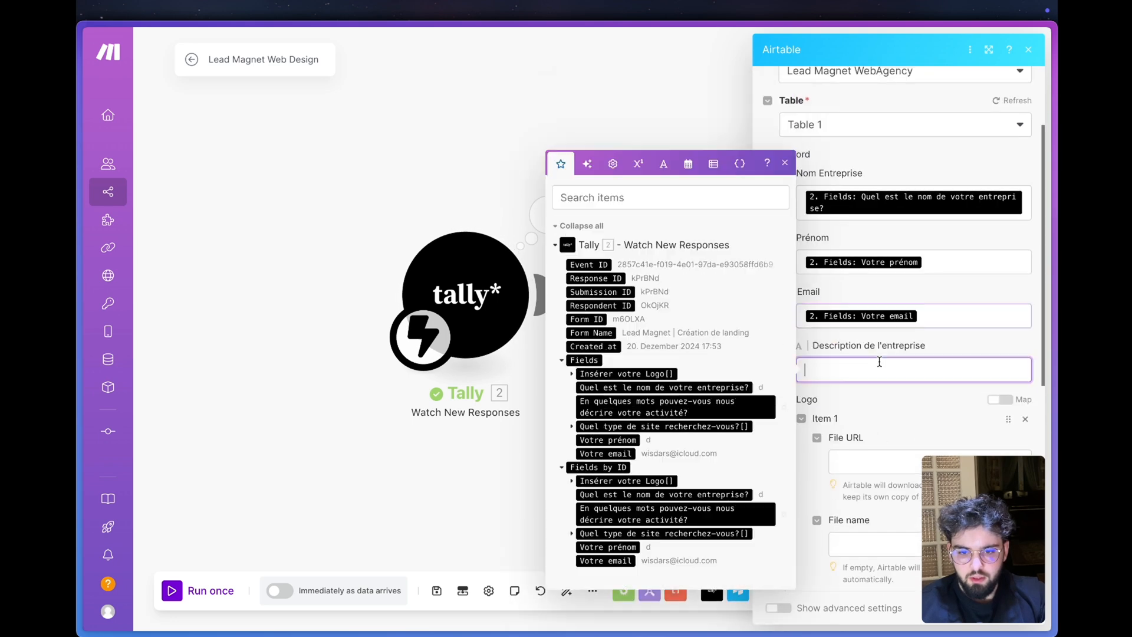
pyautogui.click(681, 411)
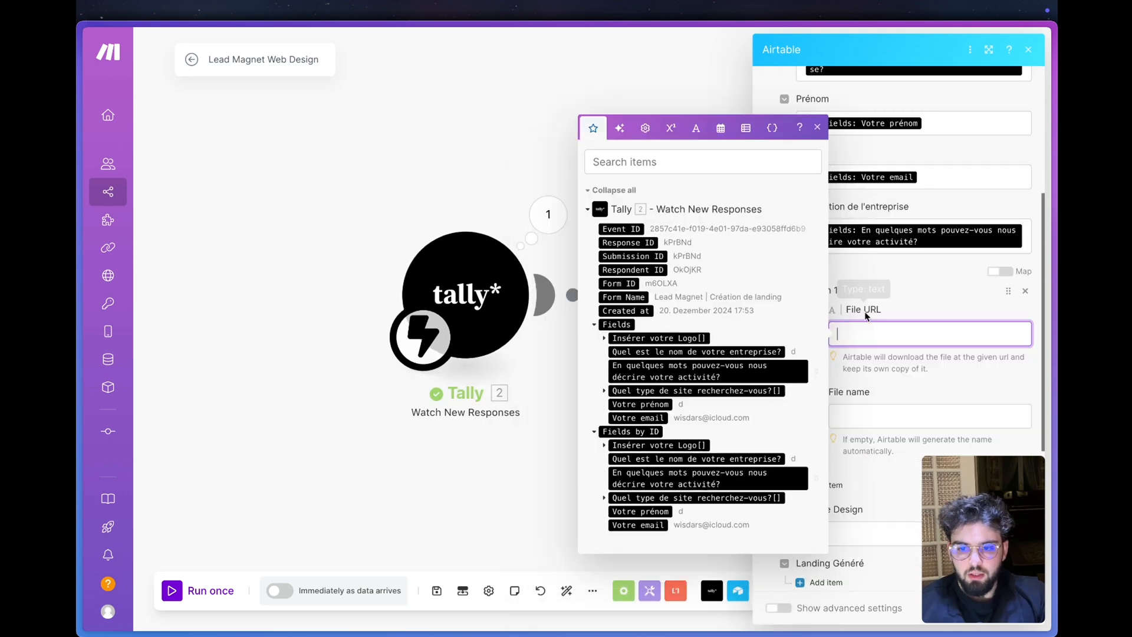
# - Map the Logo's File URL to the uploaded Tally logo's File URL and Type de Design to the site type answer, and save the module
pyautogui.click(604, 338)
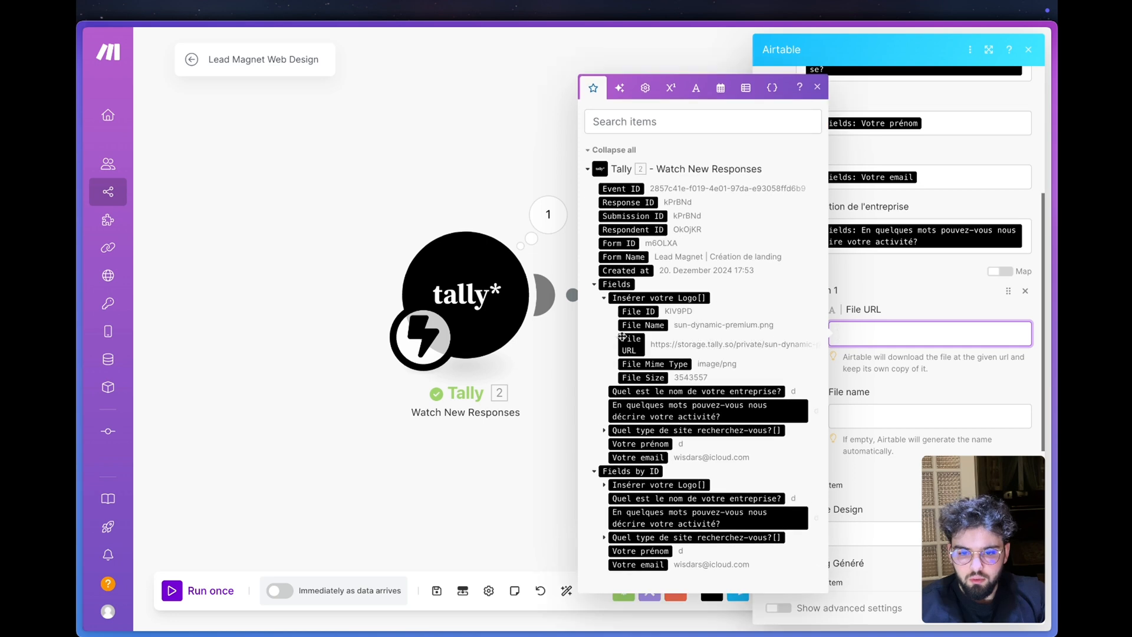
pyautogui.click(641, 352)
pyautogui.scroll(-5, 889, 350)
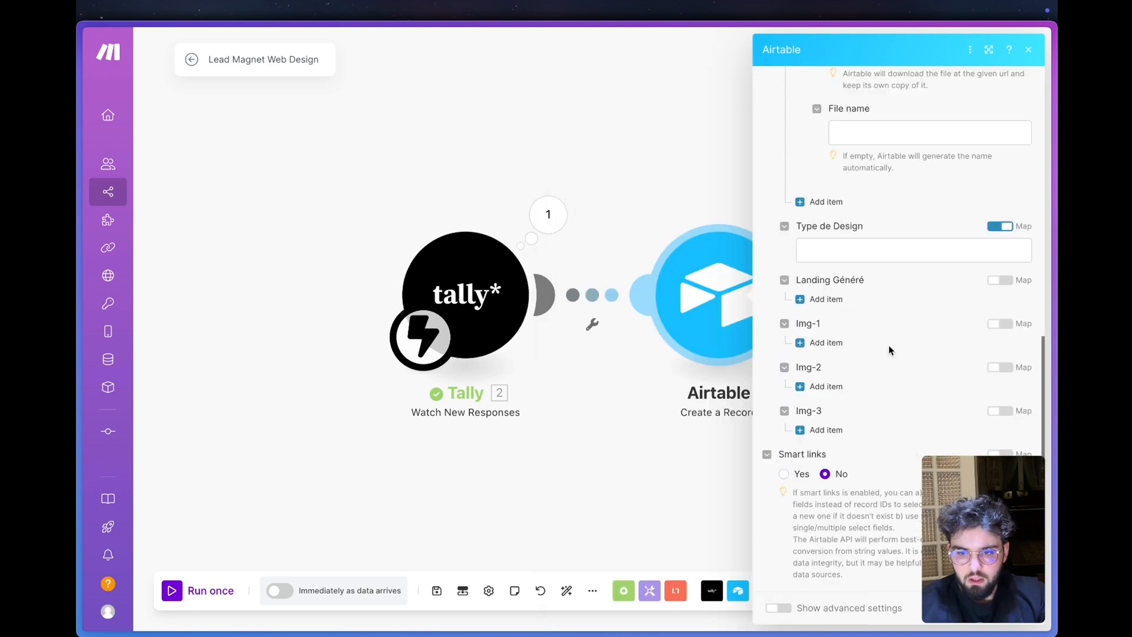
pyautogui.click(866, 250)
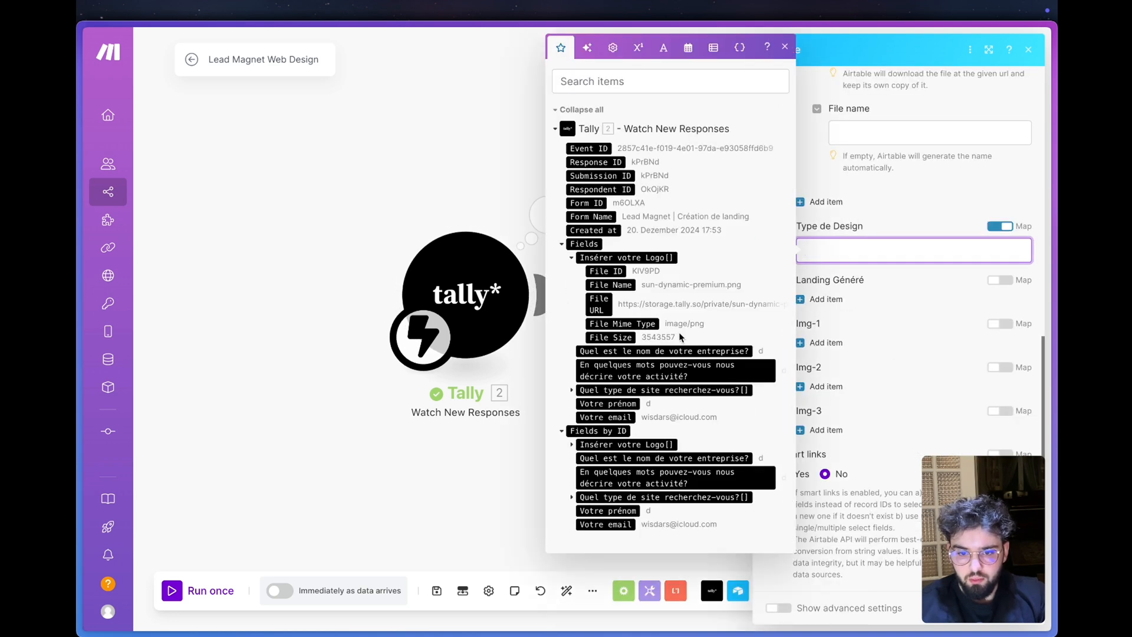
pyautogui.click(571, 389)
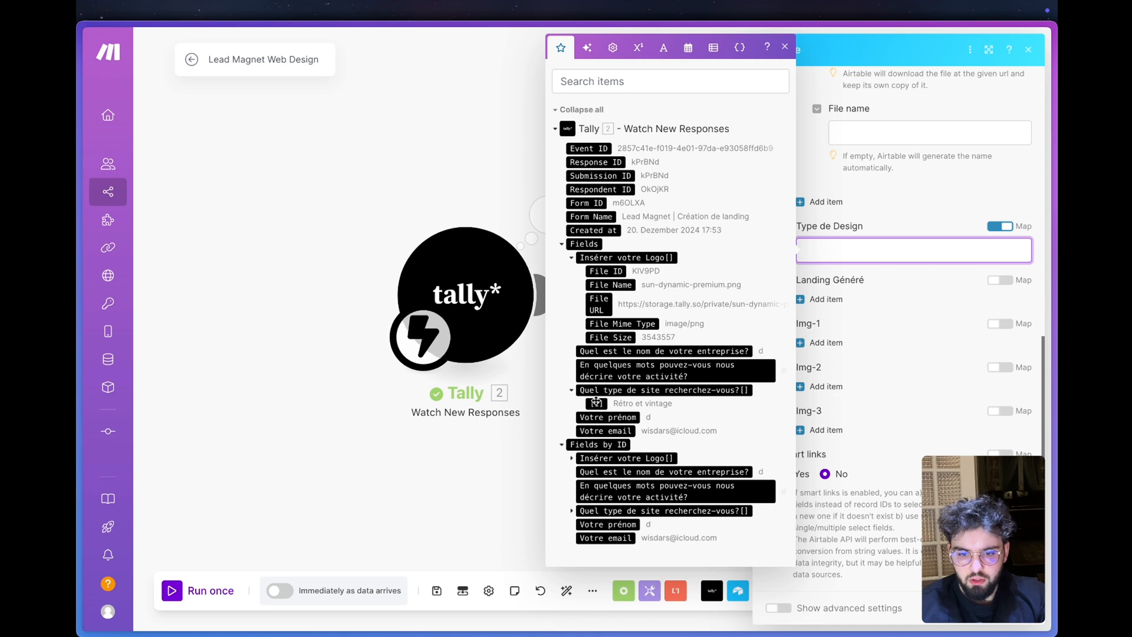
pyautogui.click(596, 402)
pyautogui.click(870, 499)
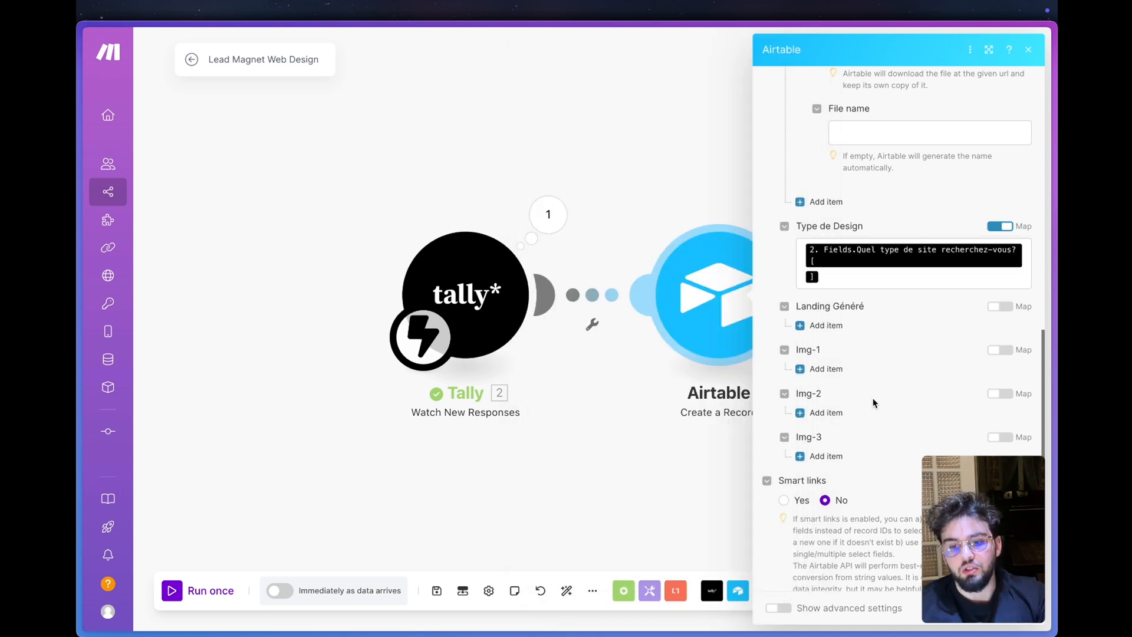
pyautogui.click(1018, 608)
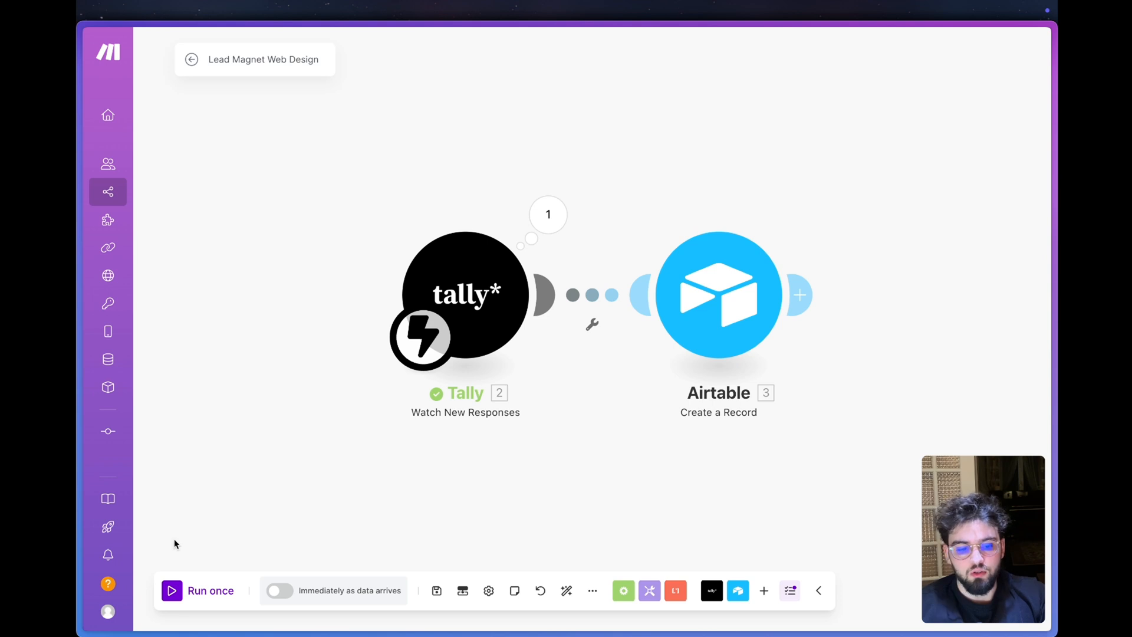
# - Run the scenario once and reload the published Tally form
pyautogui.click(182, 590)
pyautogui.moveTo(83, 330)
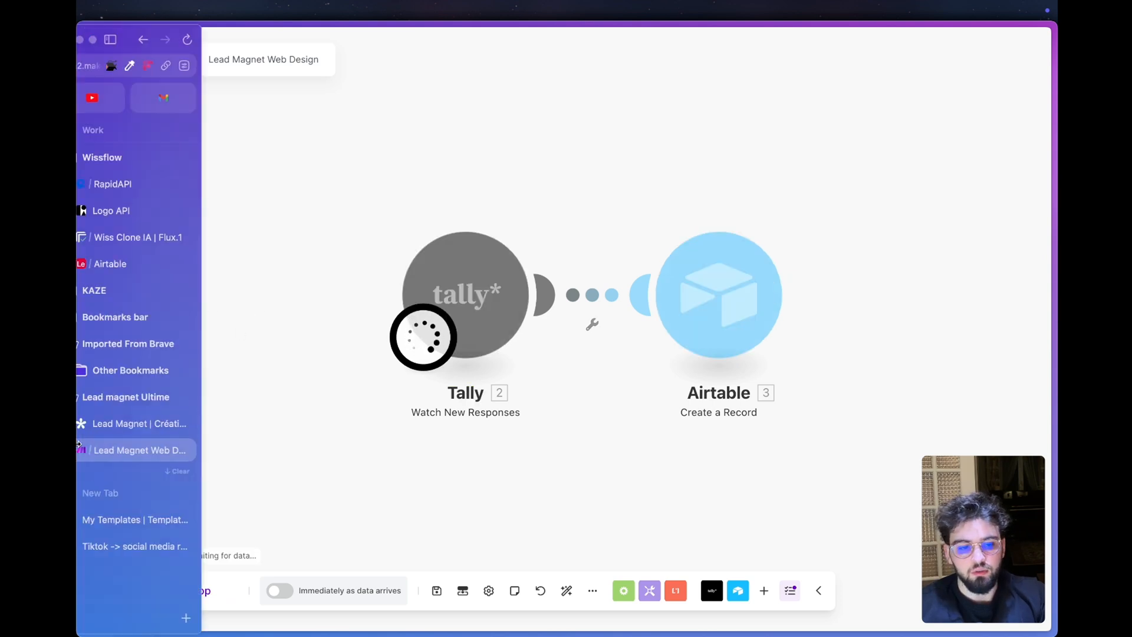
pyautogui.click(150, 430)
pyautogui.press('super+r')
# - Fill in the form with logo sun-dynamic-premium.png, company name Solar & Co, activity description Entreprise de panneaux solaires and site type Sombre et élégant
pyautogui.scroll(-2, 471, 408)
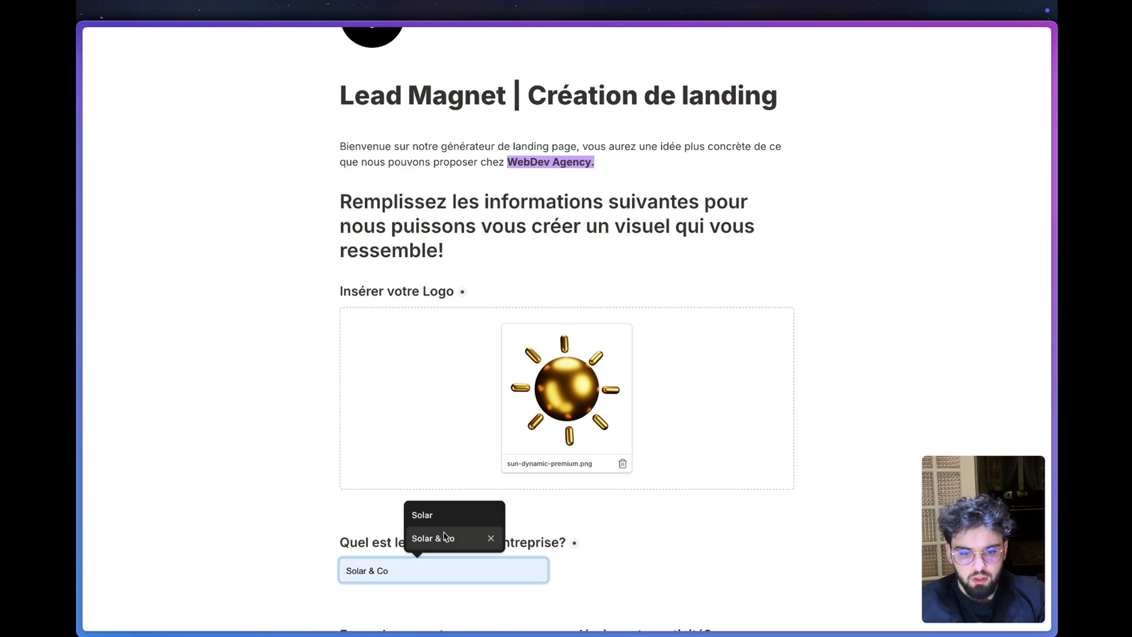
pyautogui.click(443, 537)
pyautogui.scroll(-3, 443, 537)
pyautogui.click(424, 435)
pyautogui.write('Entrepri')
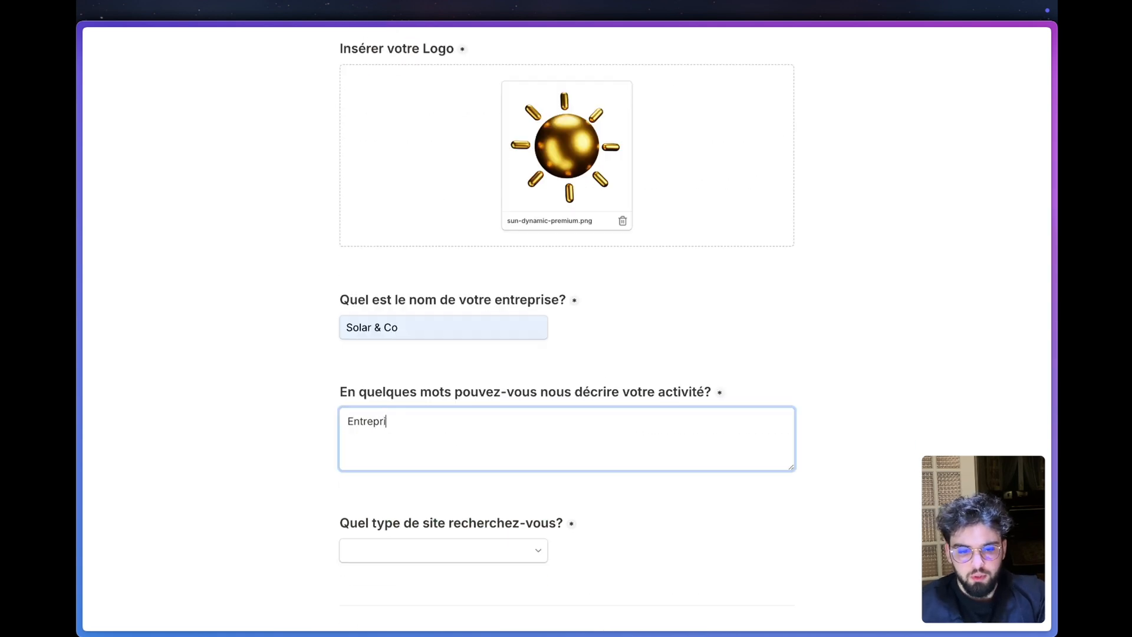
pyautogui.write('se de panneaux solaires')
pyautogui.click(377, 545)
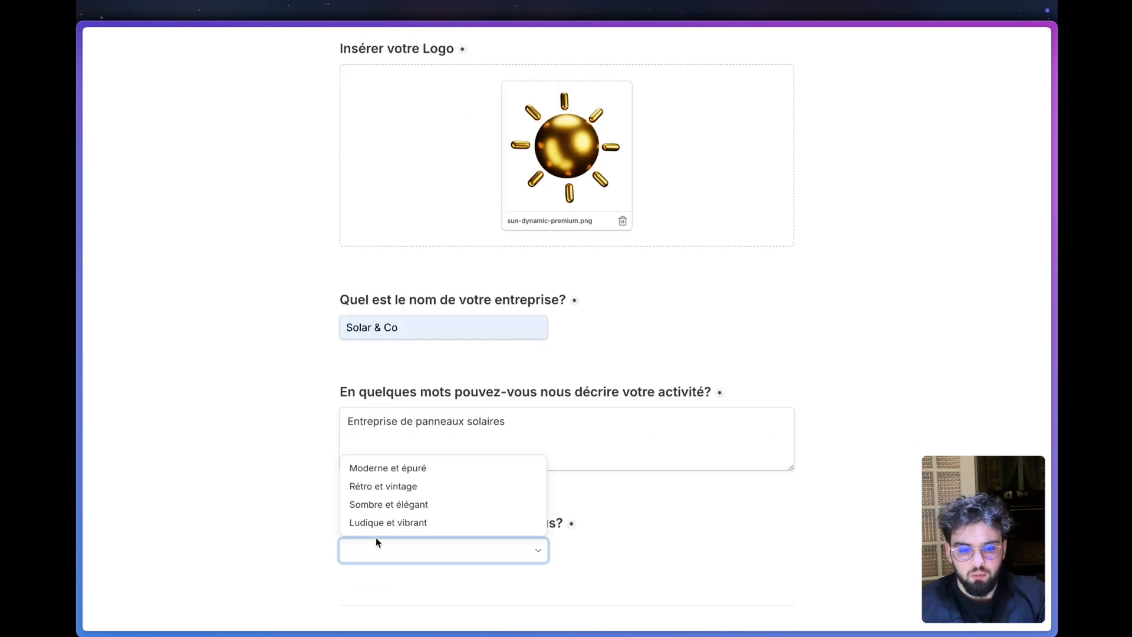
pyautogui.click(379, 503)
# - Enter the lead's first name and email from the saved suggestions and submit the completed form
pyautogui.scroll(-2, 306, 507)
pyautogui.scroll(-3, 305, 507)
pyautogui.click(413, 474)
pyautogui.click(409, 508)
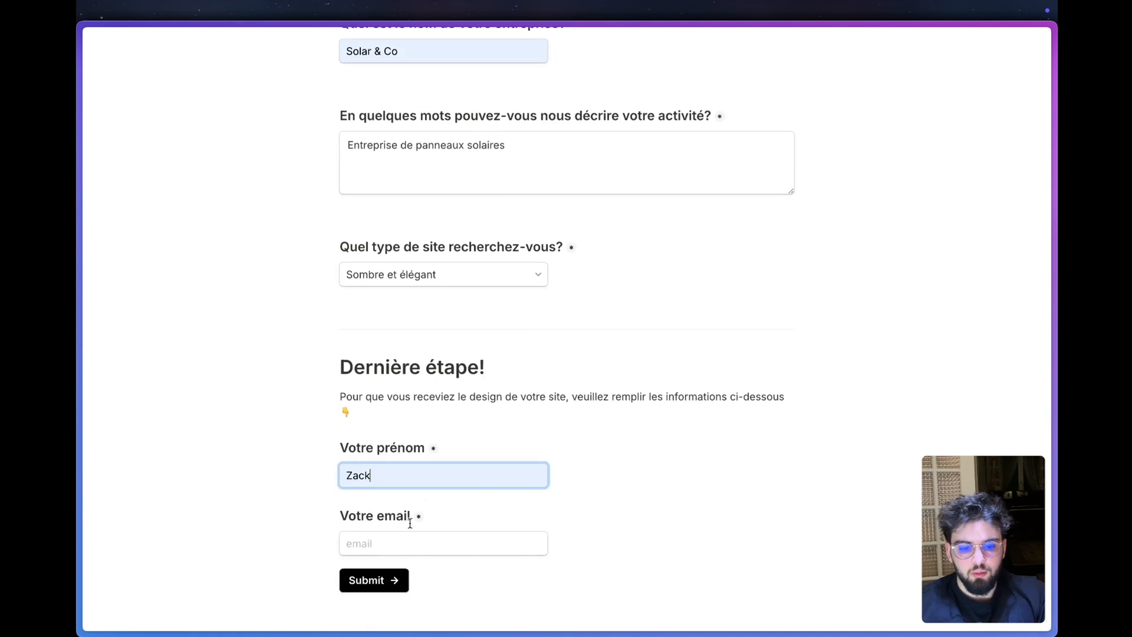
pyautogui.click(396, 541)
pyautogui.click(444, 580)
pyautogui.click(373, 580)
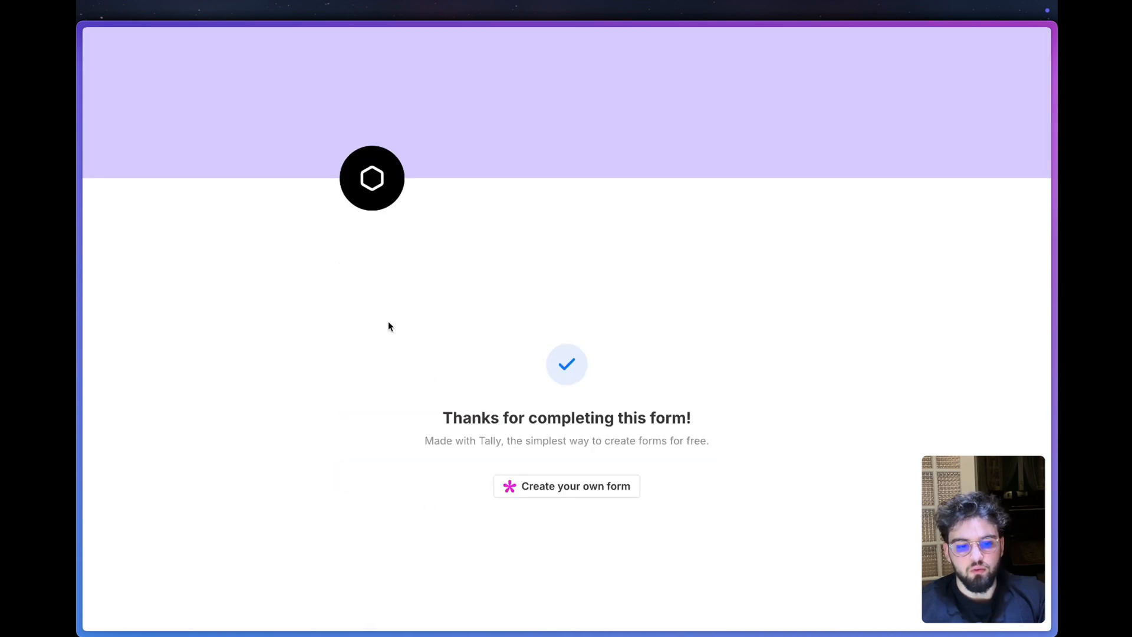
# - Switch to the Lead Magnet WebAgency base in Airtable and check the new record's description, logo and design type
pyautogui.moveTo(149, 346)
pyautogui.click(143, 260)
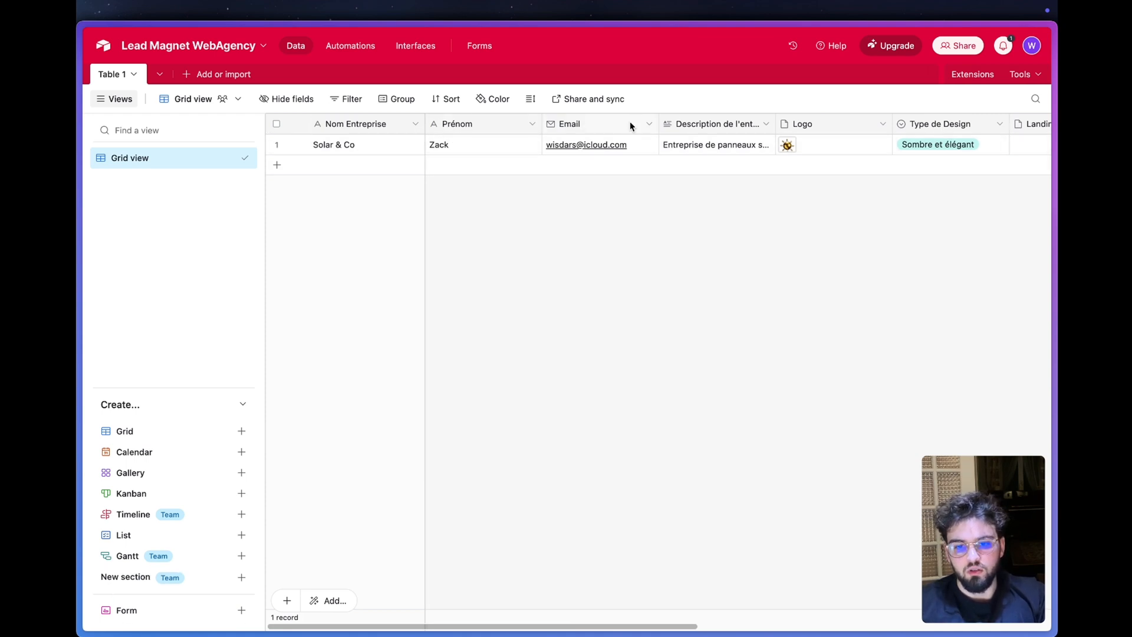
pyautogui.click(716, 147)
pyautogui.click(743, 242)
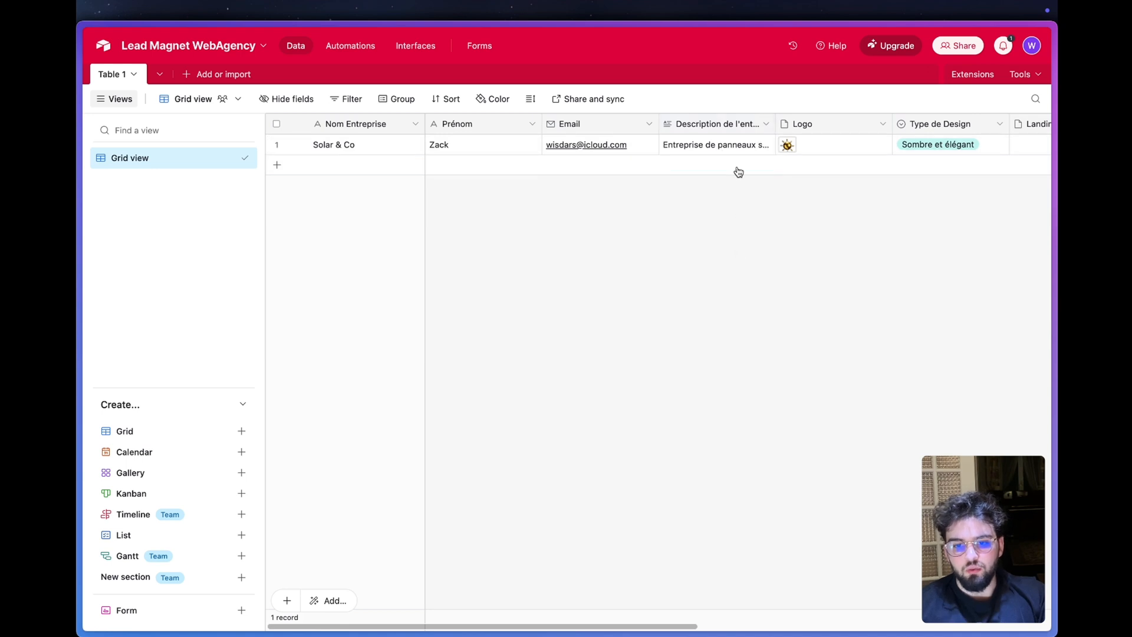
pyautogui.hscroll(4, 637, 153)
pyautogui.click(580, 145)
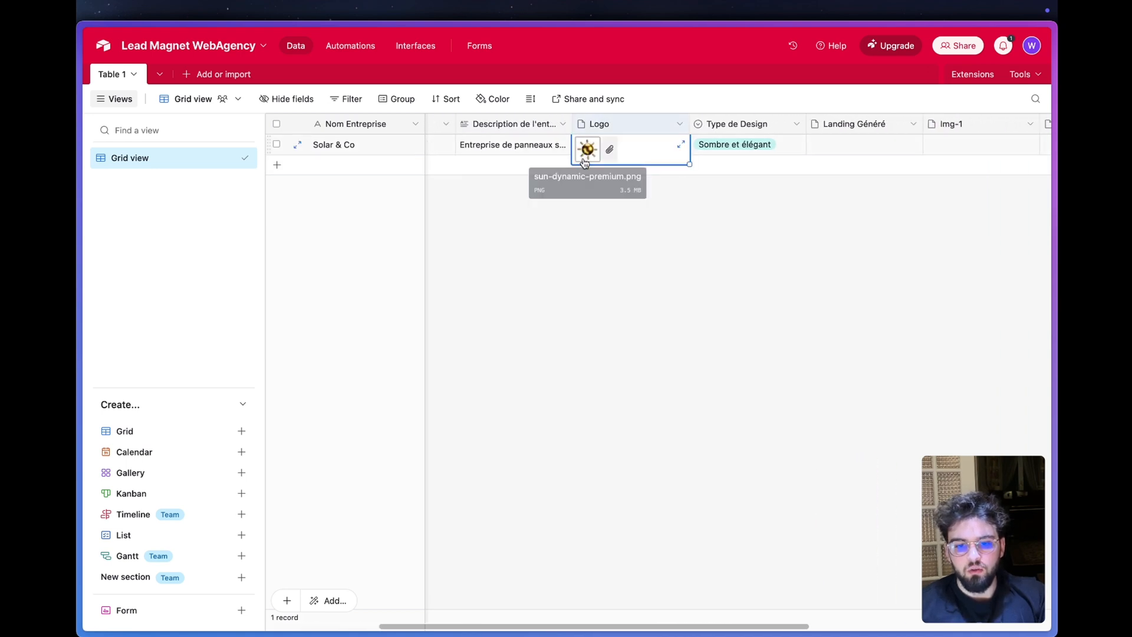
pyautogui.click(789, 152)
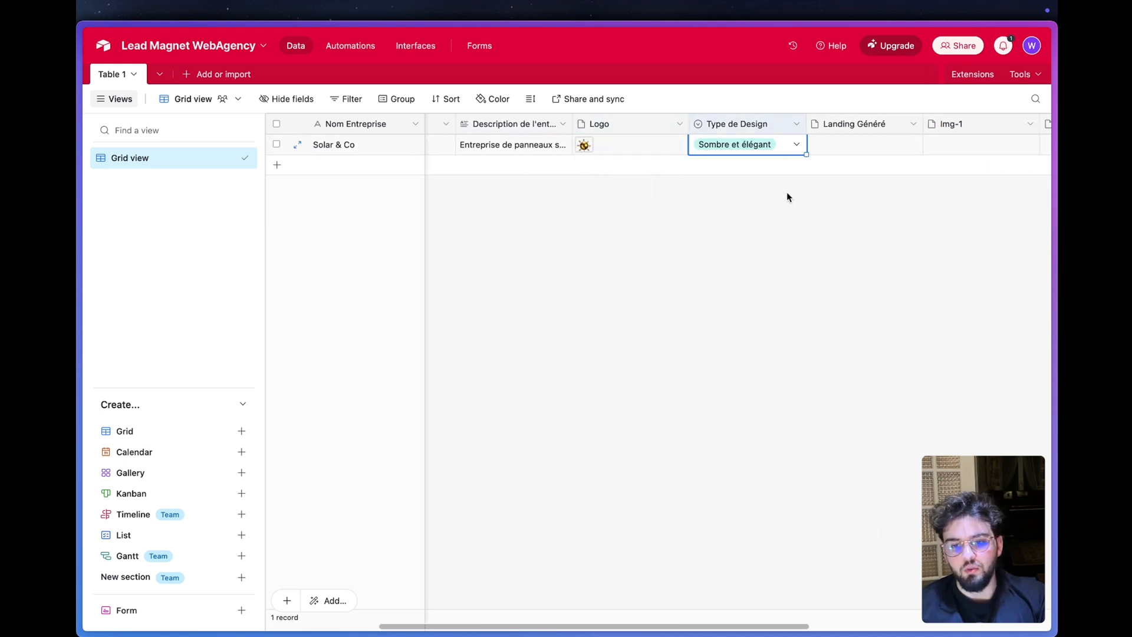
# - Return to the Make scenario and examine the Airtable module's output bundle, including its Logo array
pyautogui.moveTo(139, 417)
pyautogui.click(151, 449)
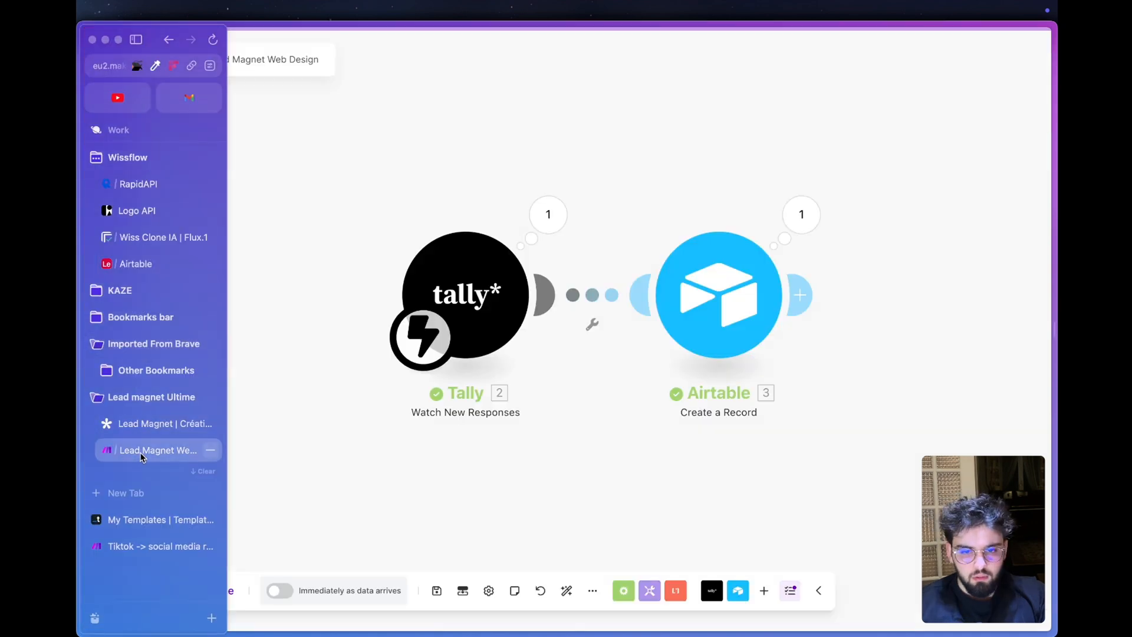
pyautogui.click(801, 214)
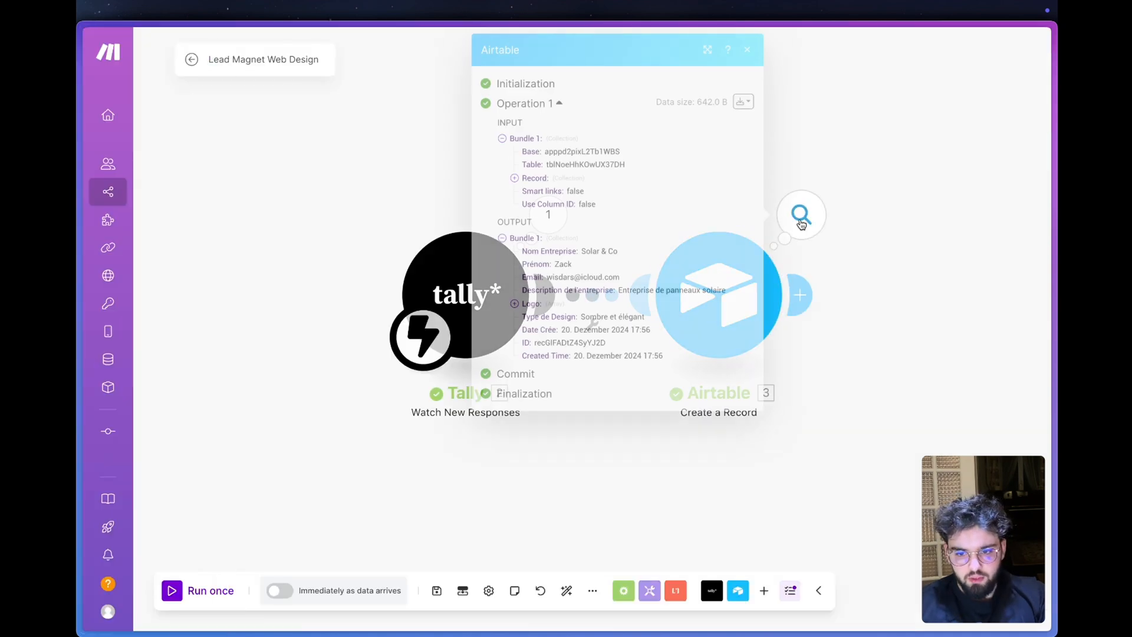
pyautogui.click(527, 307)
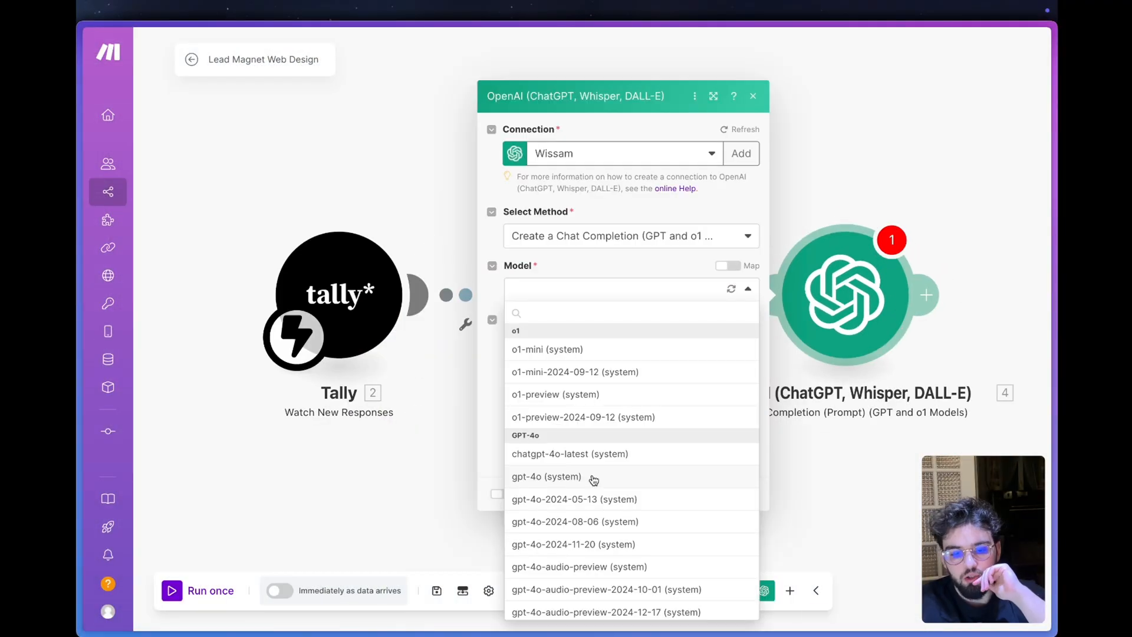
# - Set the OpenAI chat completion model to gpt-4o-mini and give Message 1 the User role
pyautogui.scroll(-4, 594, 480)
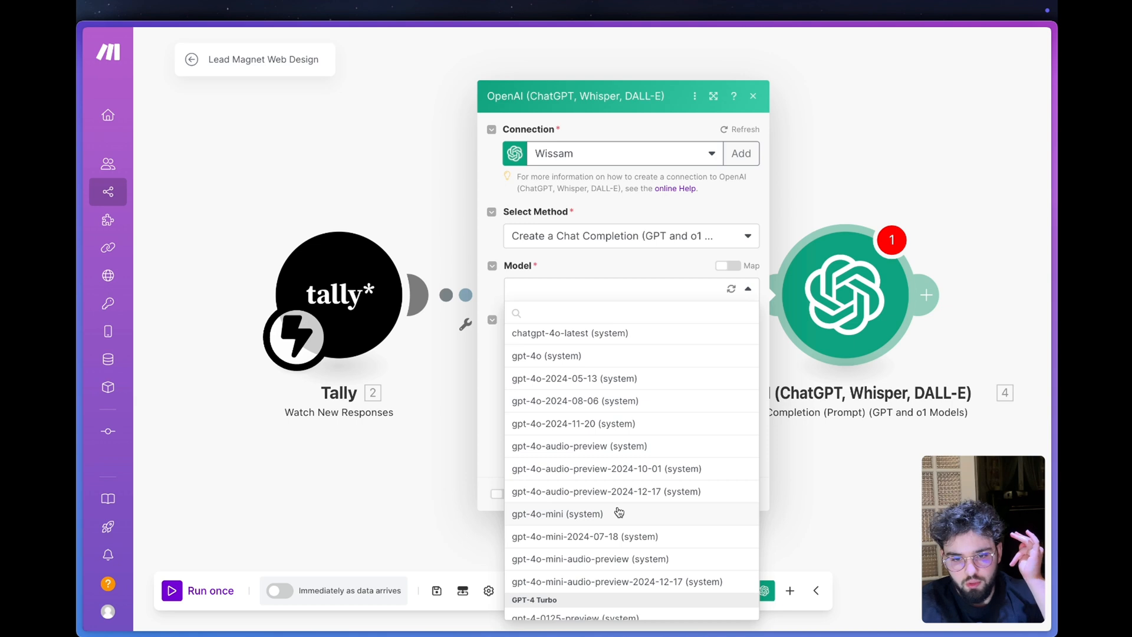
pyautogui.click(618, 513)
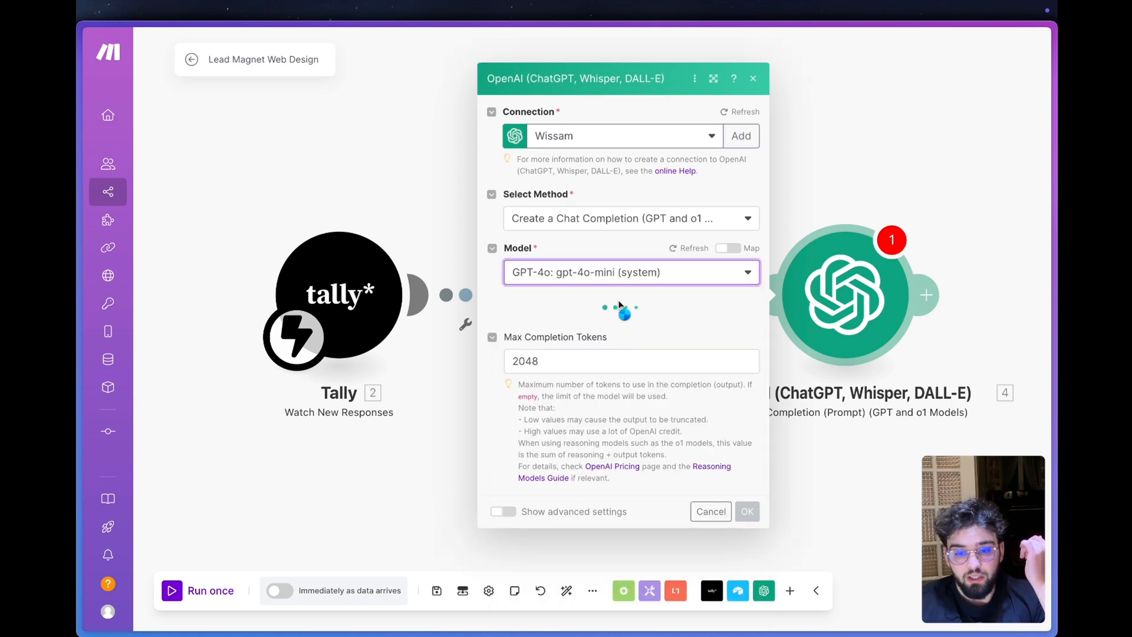
pyautogui.click(541, 309)
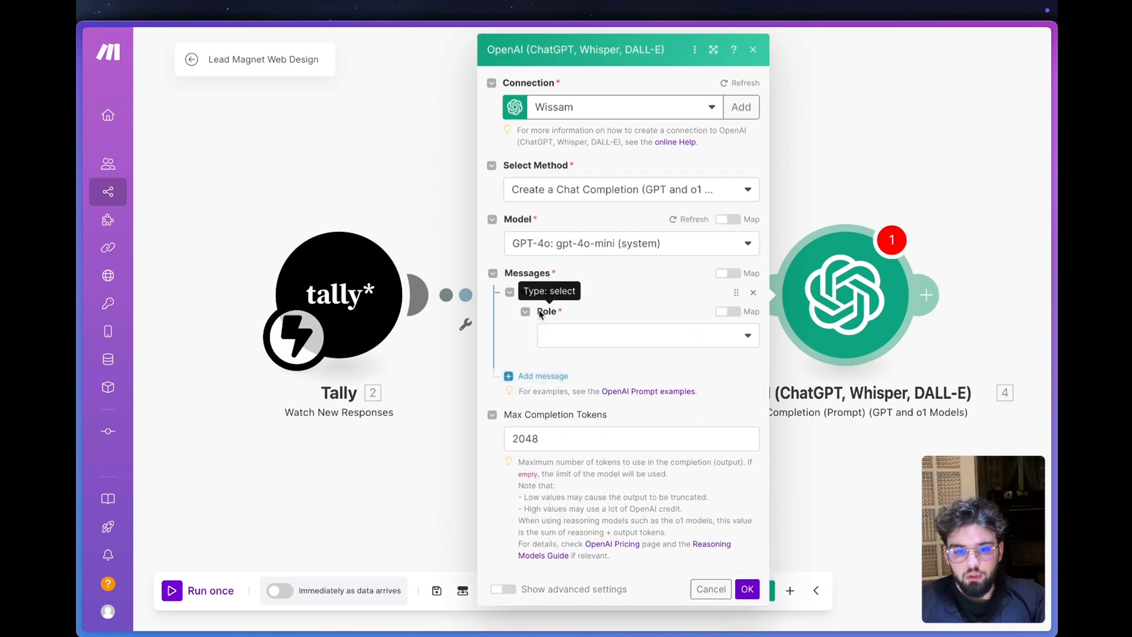
pyautogui.click(589, 336)
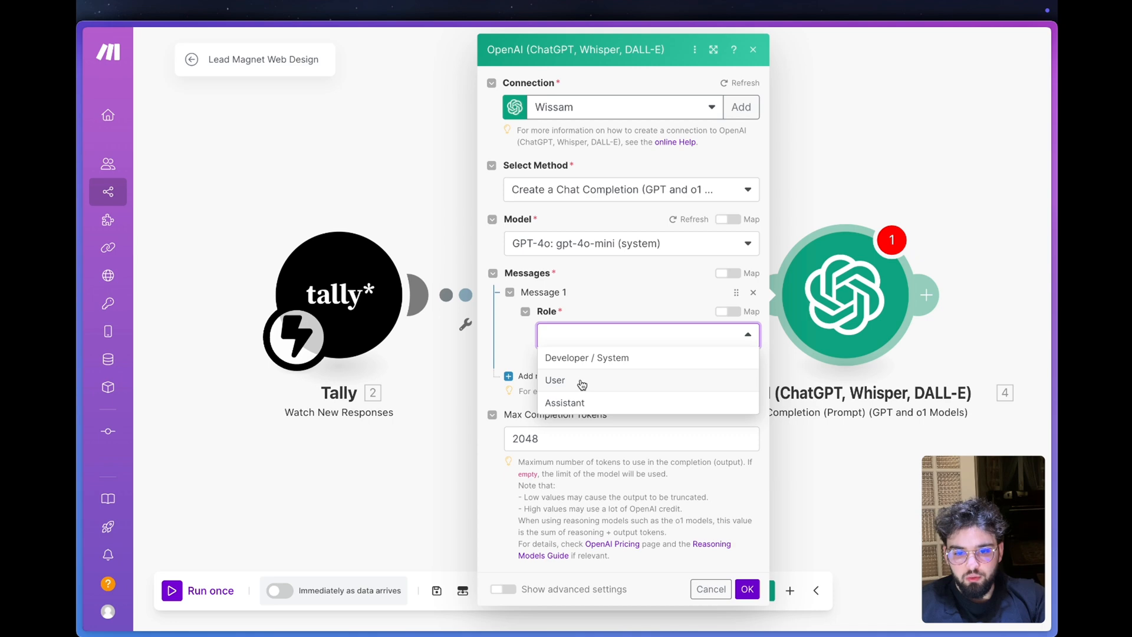
pyautogui.click(582, 383)
# - Paste the French copywriter prompt for writing a website hero description into Message 1's text content
pyautogui.click(589, 384)
pyautogui.write('Tu es un copywriter professionnel spécialisé dans la création de descriptions captivantes et concises pour la section "hero" des sites web. Ta mission est de rédiger une description courte, percutante et incitative, en te basant sur les activités/services de l’entreprise ci-dessous. Le ton doit être clair, engageant et centré sur les avantages pour le client. La description doit inciter les utilisateurs à explorer davantage. Voici la description de l’entreprise :')
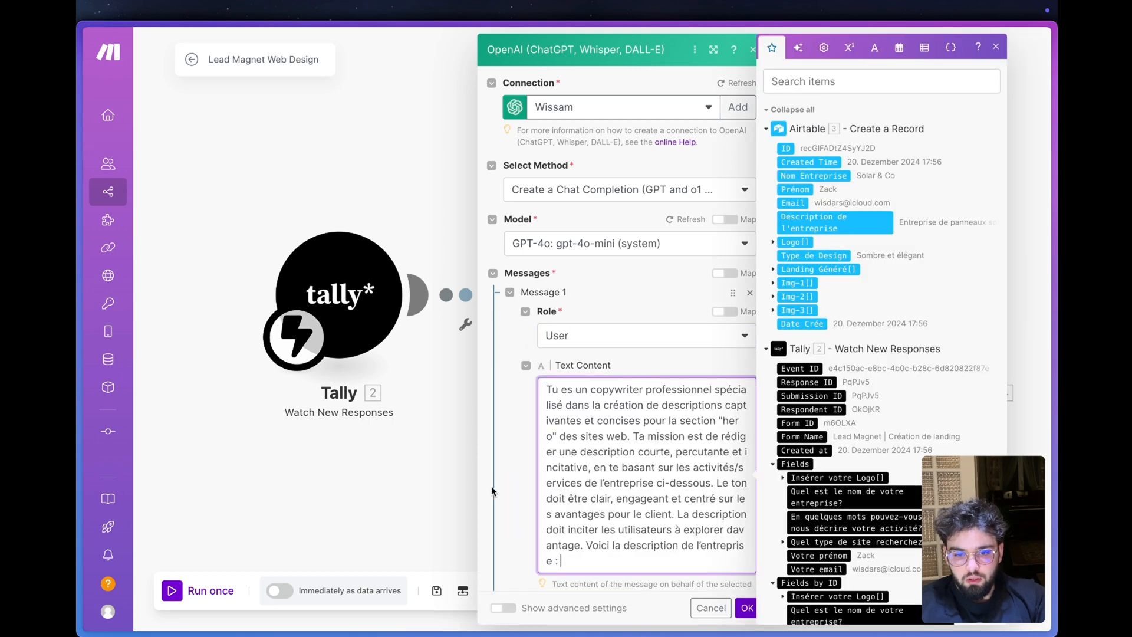
pyautogui.click(516, 447)
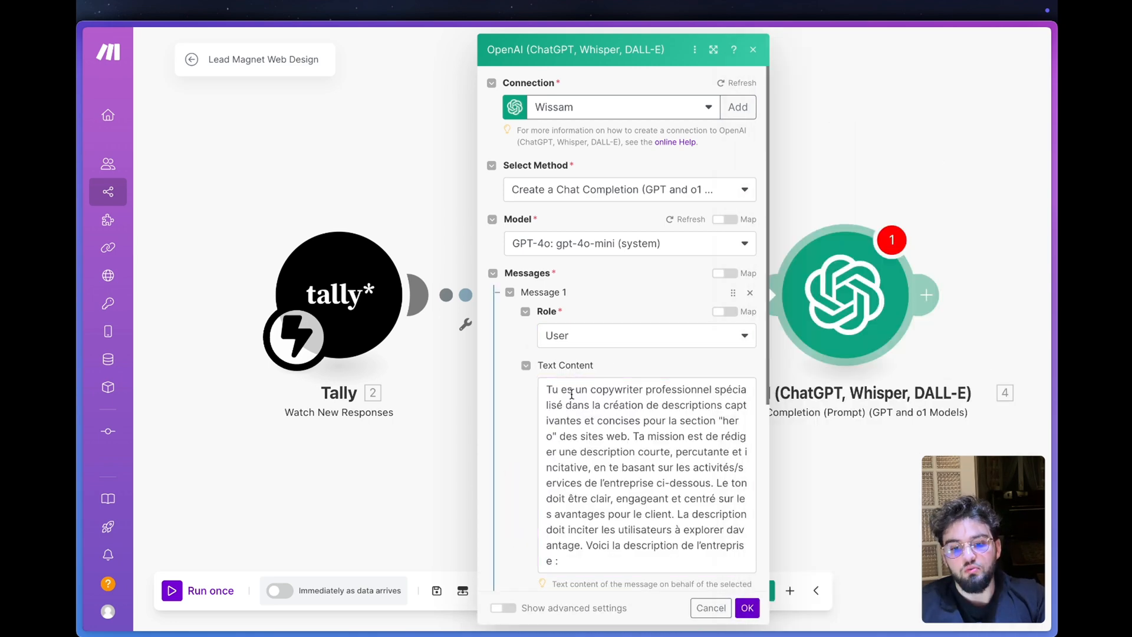
# - Append Airtable's Description de l'entreprise value in double quotes below the prompt, separated by a blank line
pyautogui.click(583, 410)
pyautogui.press('Return')
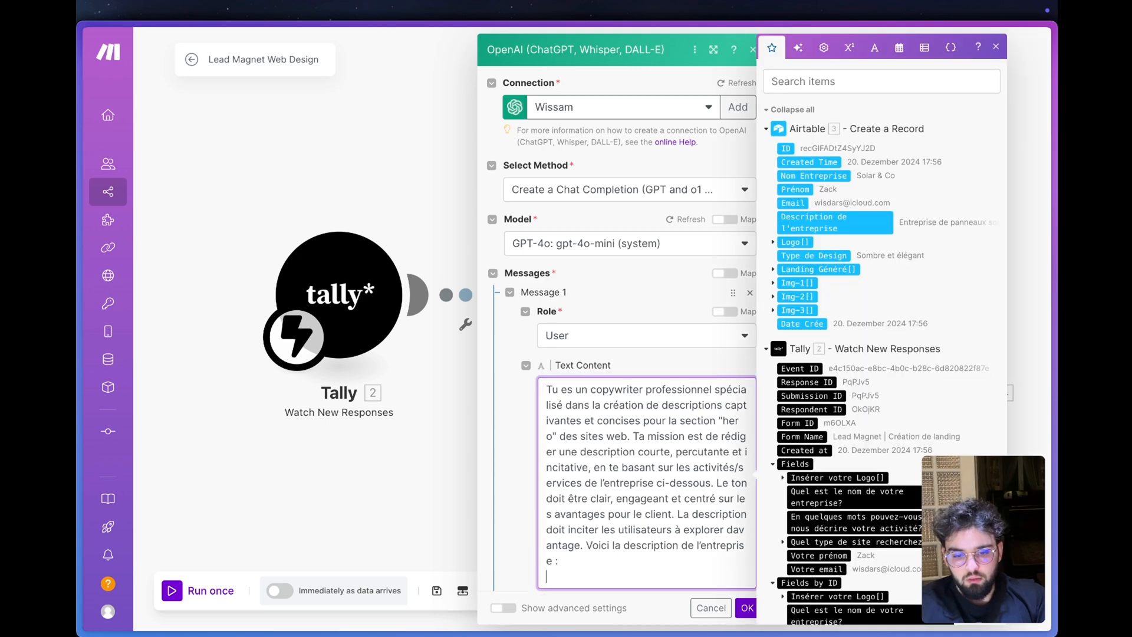
pyautogui.press('Return')
pyautogui.write('"')
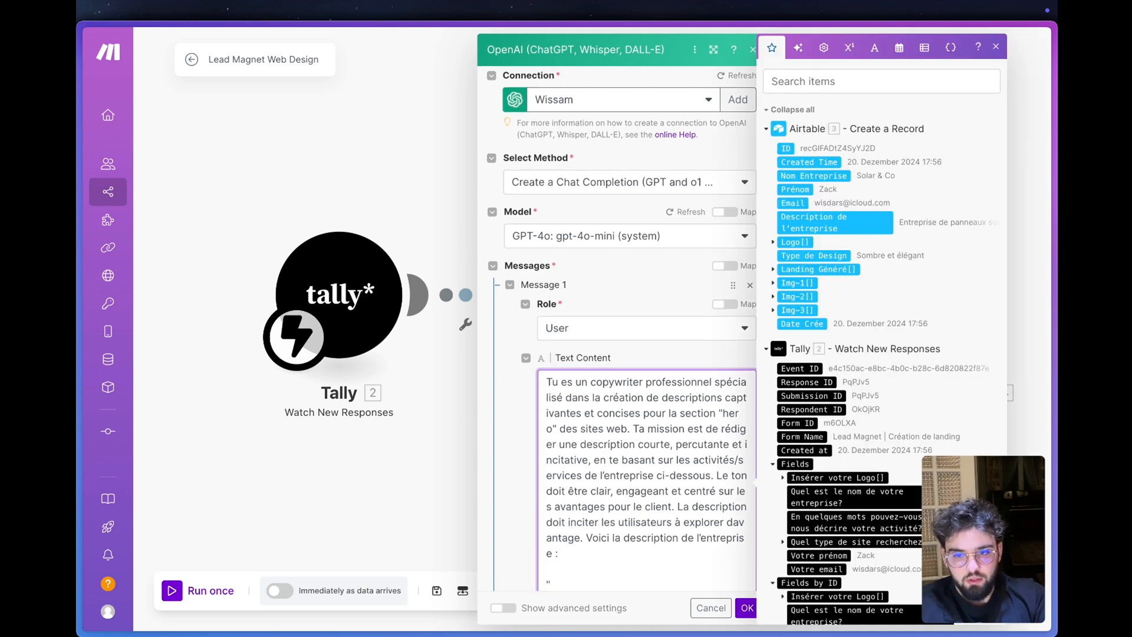
pyautogui.click(822, 227)
pyautogui.scroll(-3, 696, 439)
pyautogui.write('"')
# - Add a "# Notes" section containing "- OUTPUT SEULEMENT LE RESULTAT" below the company description in Message 1, review the settings and save the OpenAI module
pyautogui.press('Return')
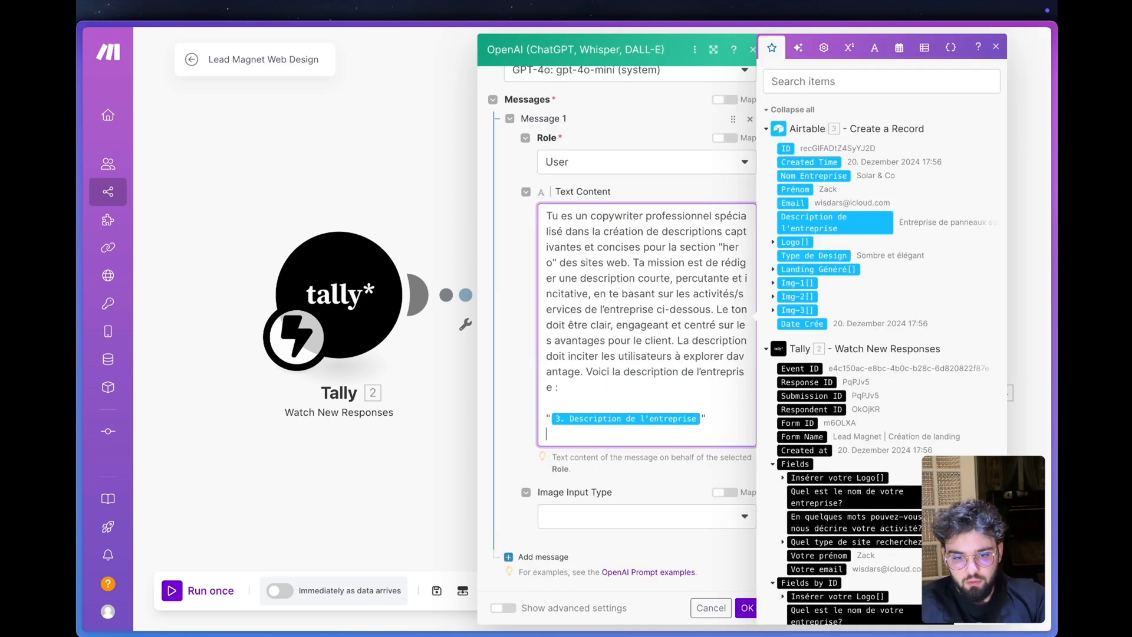
pyautogui.press('Return')
pyautogui.write('# Notes  - OUTPUT')
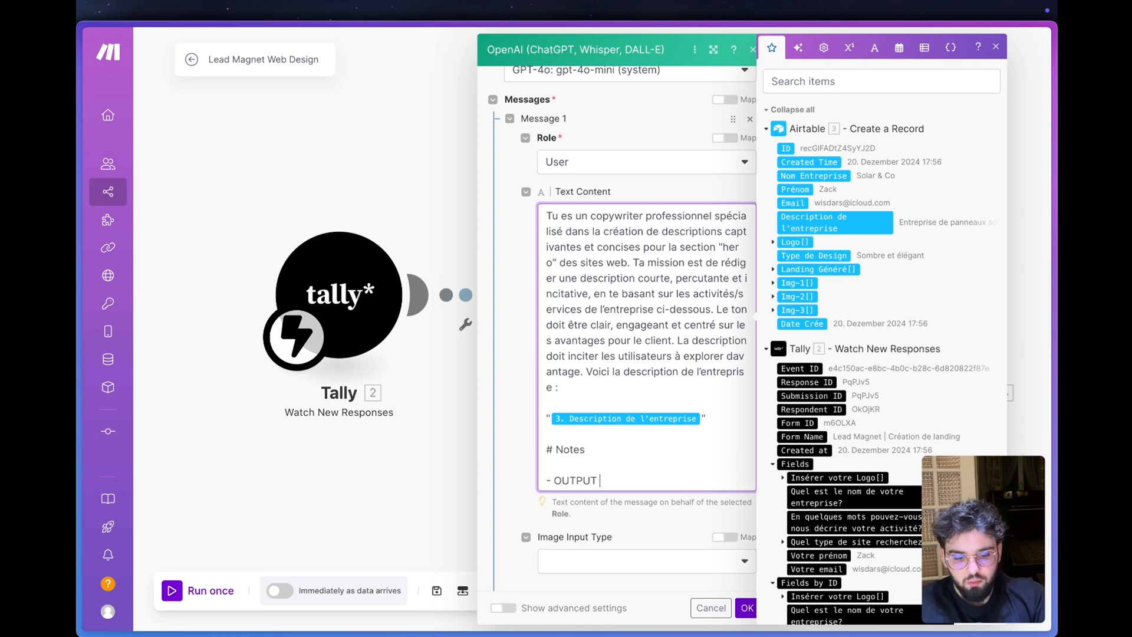
pyautogui.write('SEULEMENT LE RESULTAT')
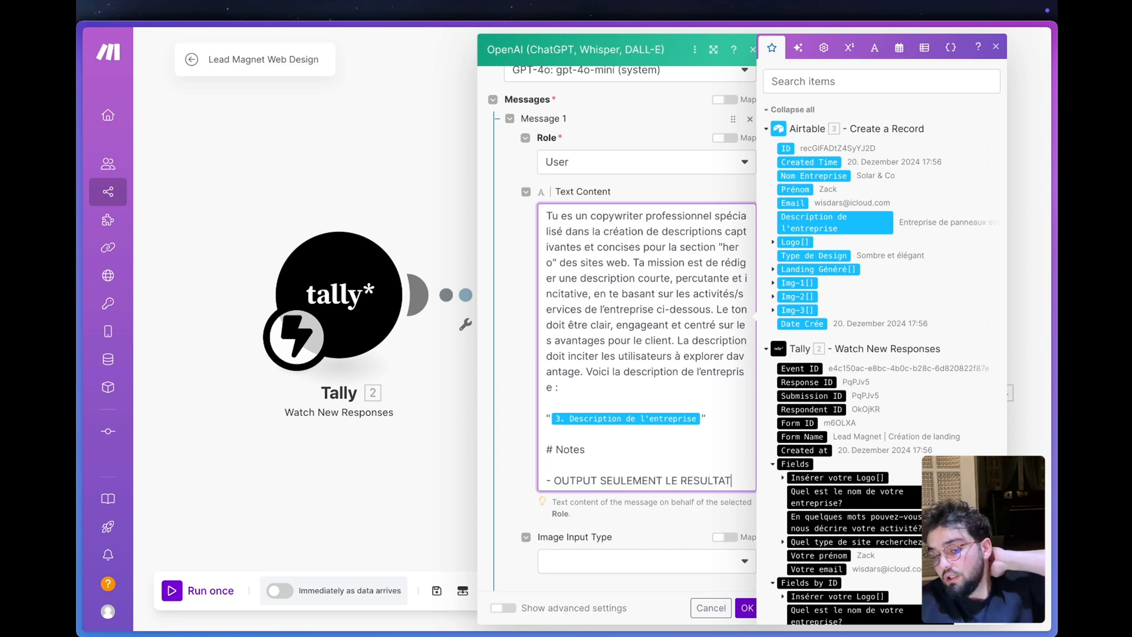
pyautogui.click(654, 528)
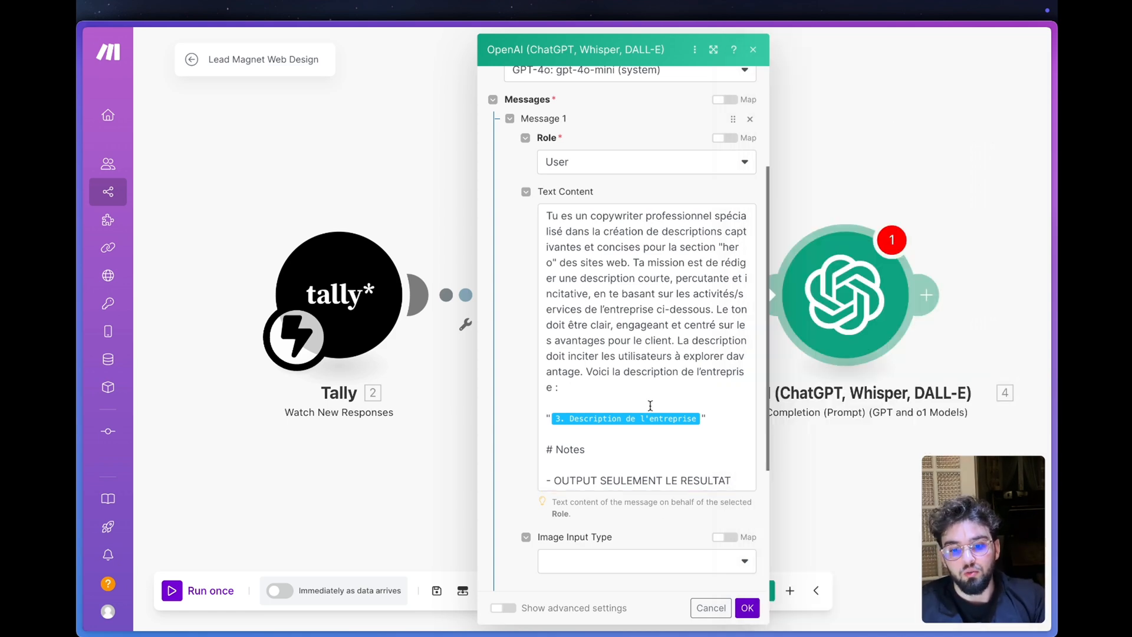
pyautogui.scroll(-3, 650, 406)
pyautogui.scroll(-1, 552, 468)
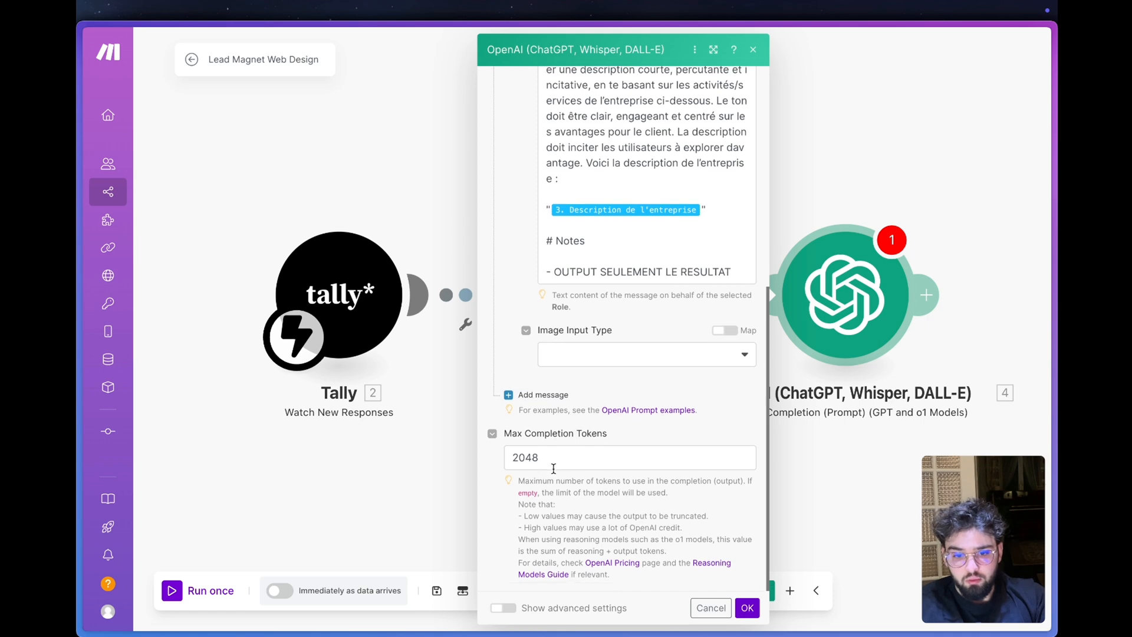
pyautogui.scroll(2, 583, 527)
pyautogui.scroll(-2, 578, 531)
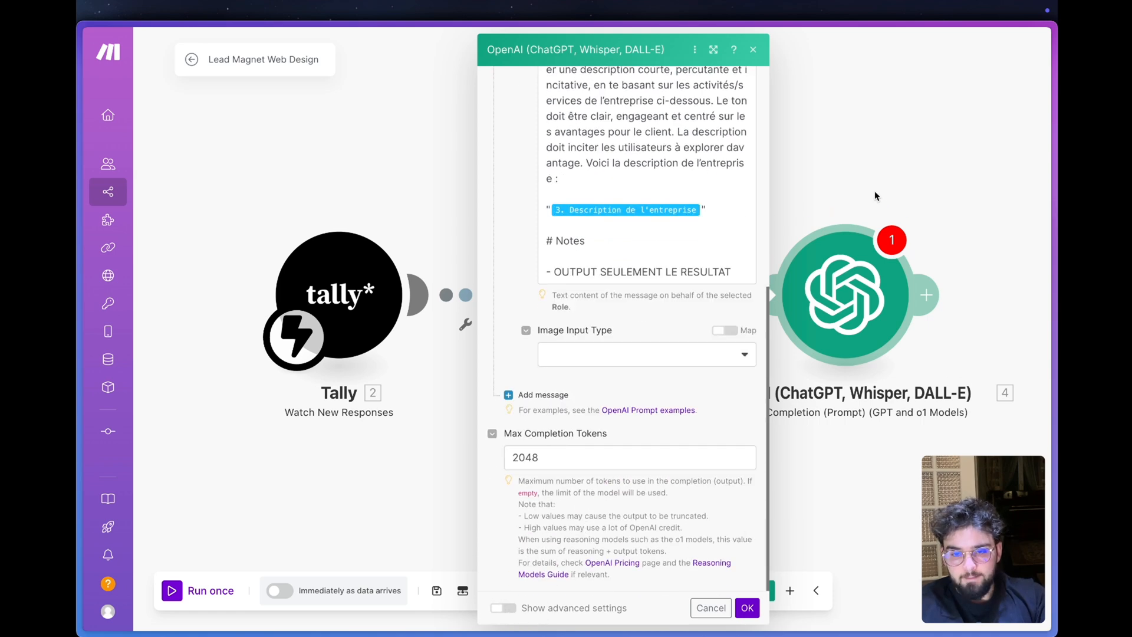
pyautogui.scroll(2, 648, 290)
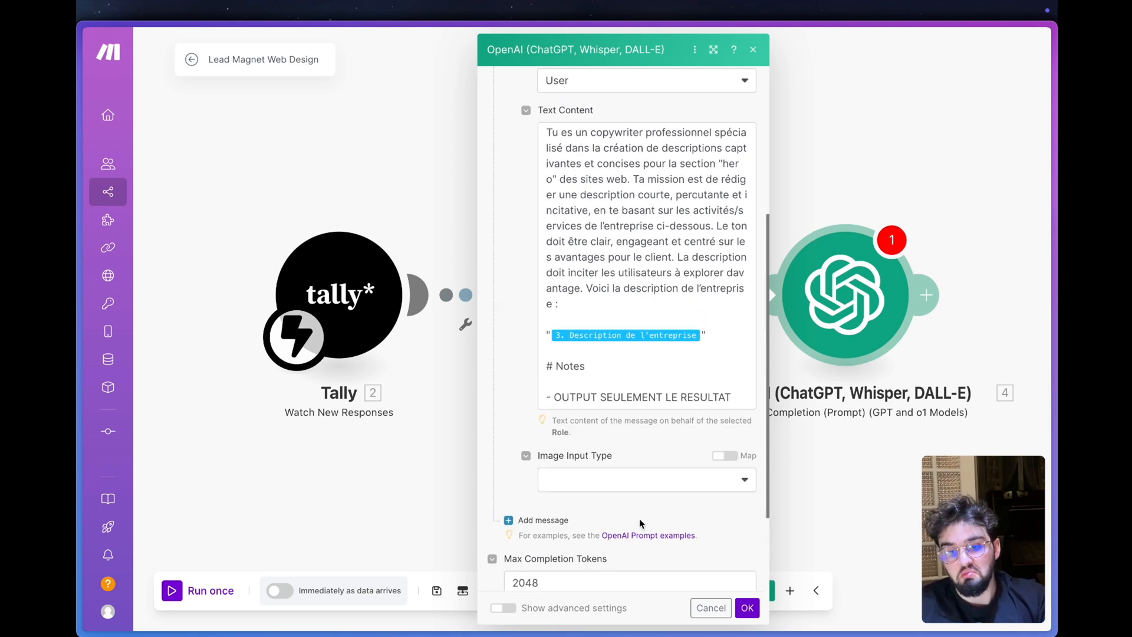
pyautogui.scroll(5, 639, 518)
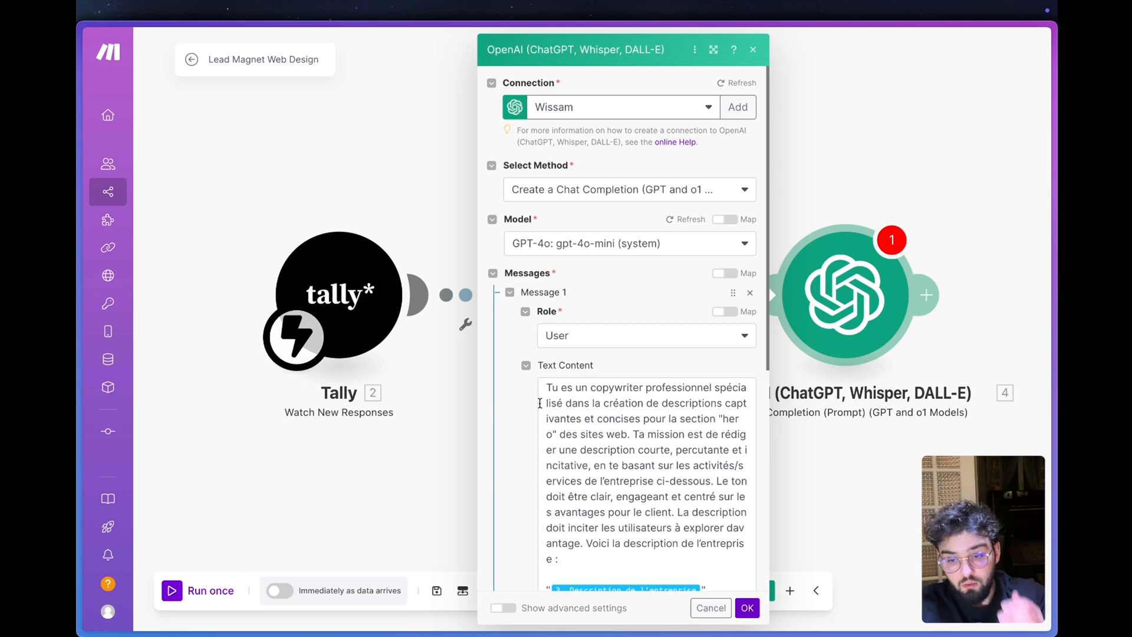
pyautogui.click(747, 608)
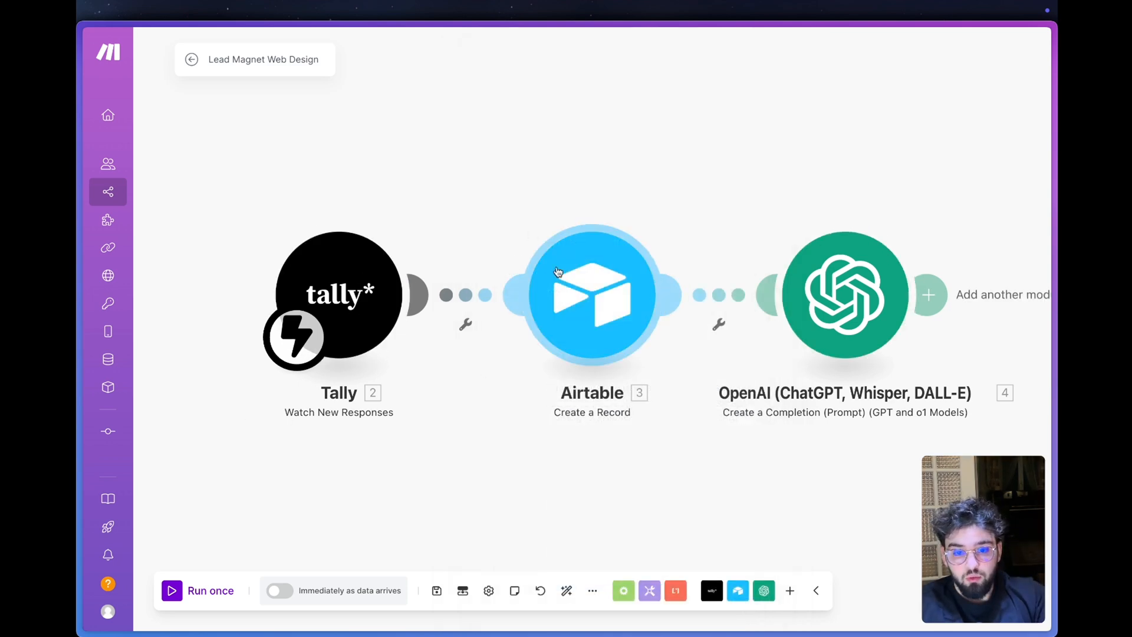
# - Switch to the Airtable base and copy the Description de l'entreprise text of the Solar & Co record
pyautogui.moveTo(80, 313)
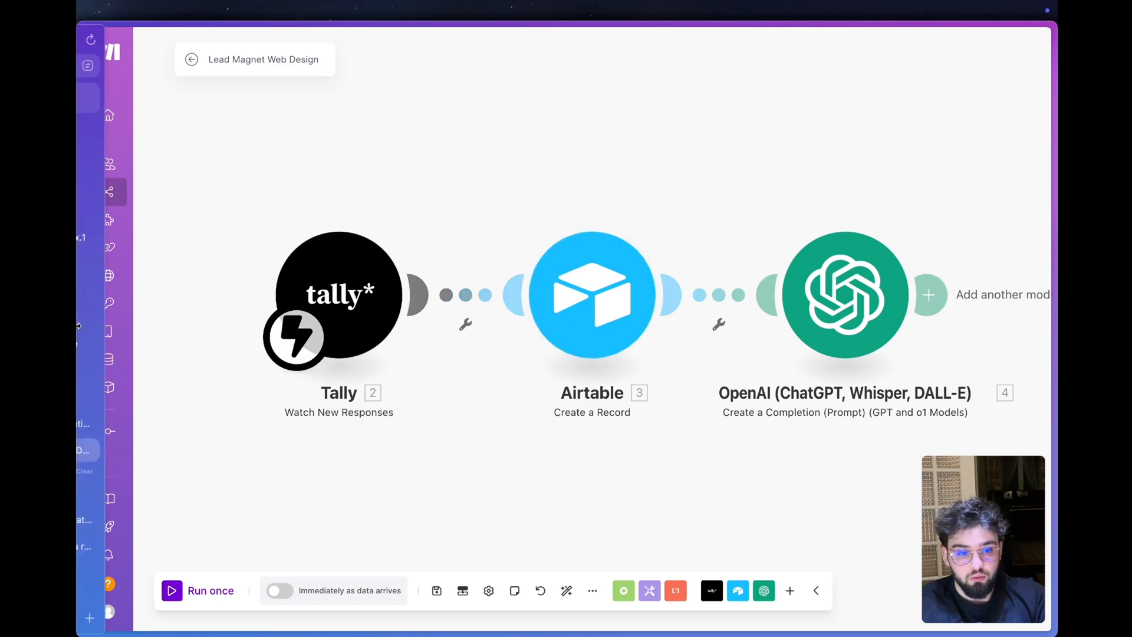
pyautogui.click(138, 263)
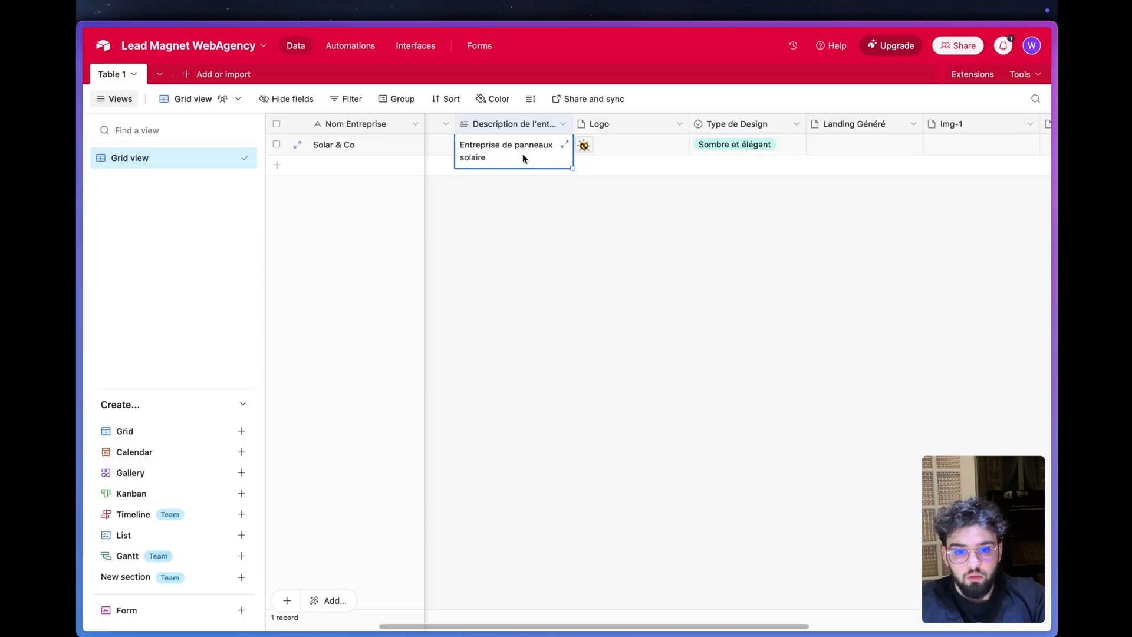
pyautogui.click(523, 156)
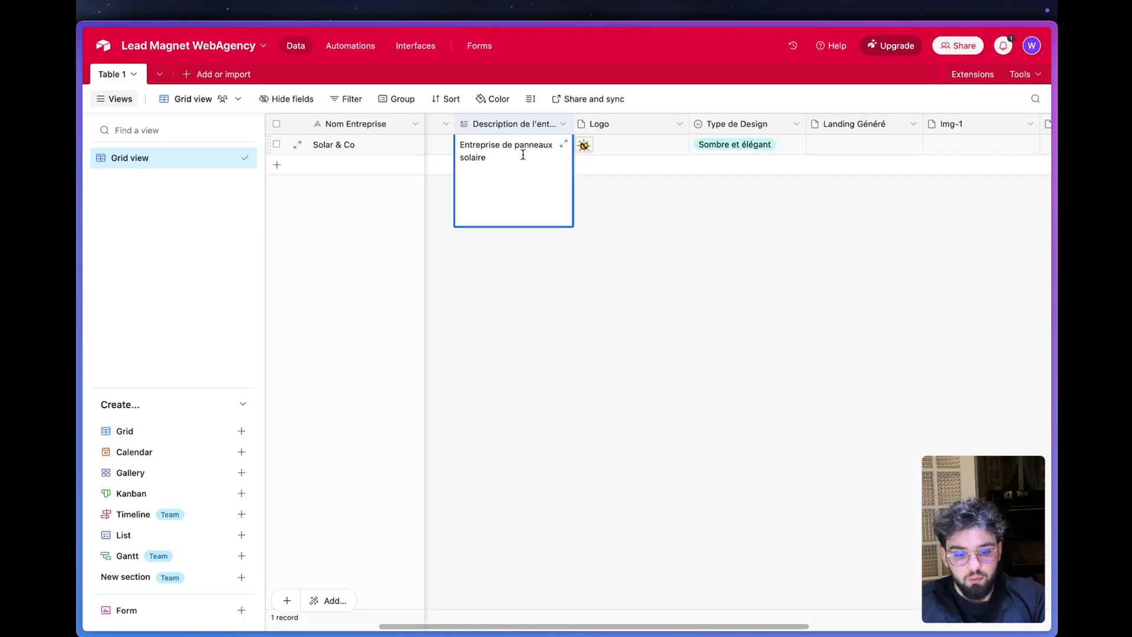
pyautogui.press('super+a')
pyautogui.moveTo(146, 497)
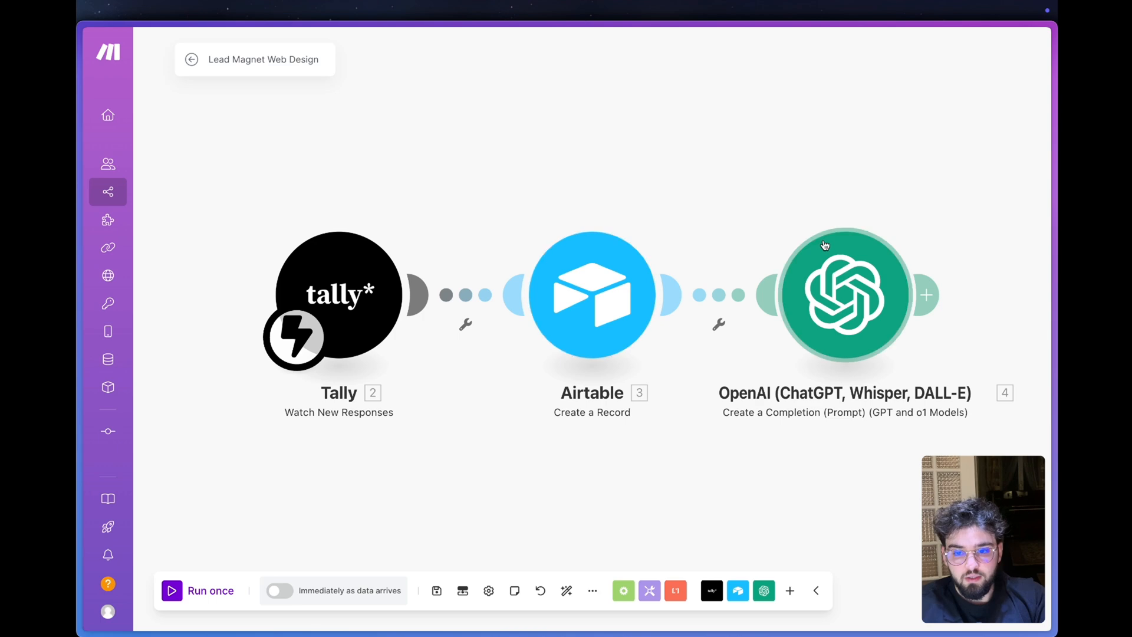
# - In Make, run only the OpenAI module with "Entreprise de panneaux solaire" as the Description de l'entreprise and examine the generated result
pyautogui.rightClick(847, 286)
pyautogui.click(878, 310)
pyautogui.click(603, 385)
pyautogui.hotkey('ctrl', 'v')
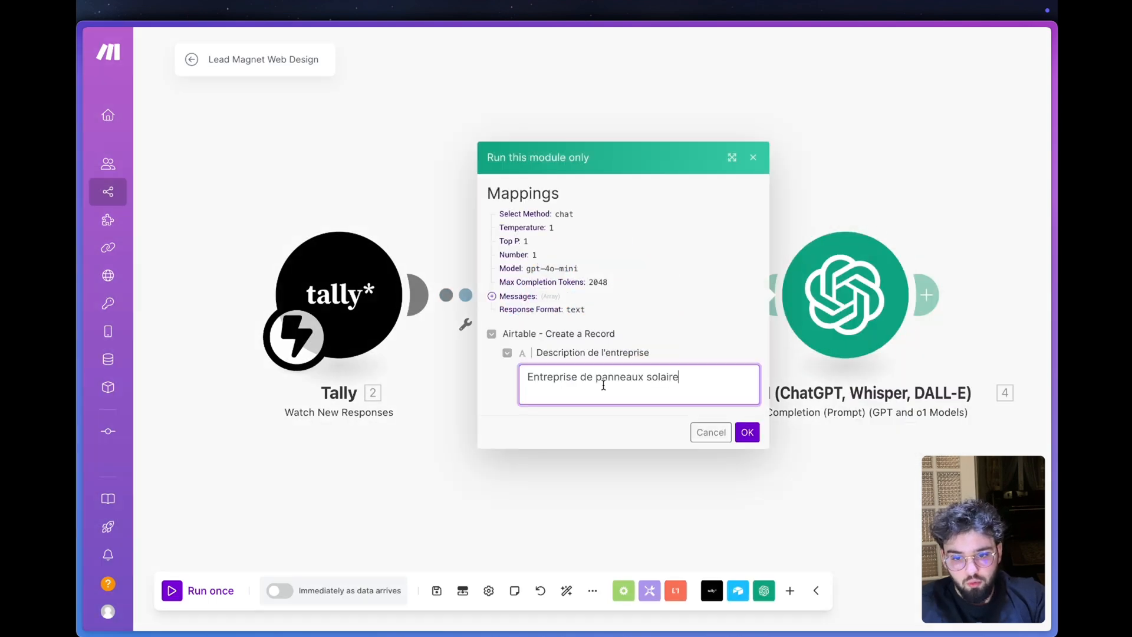
pyautogui.click(746, 432)
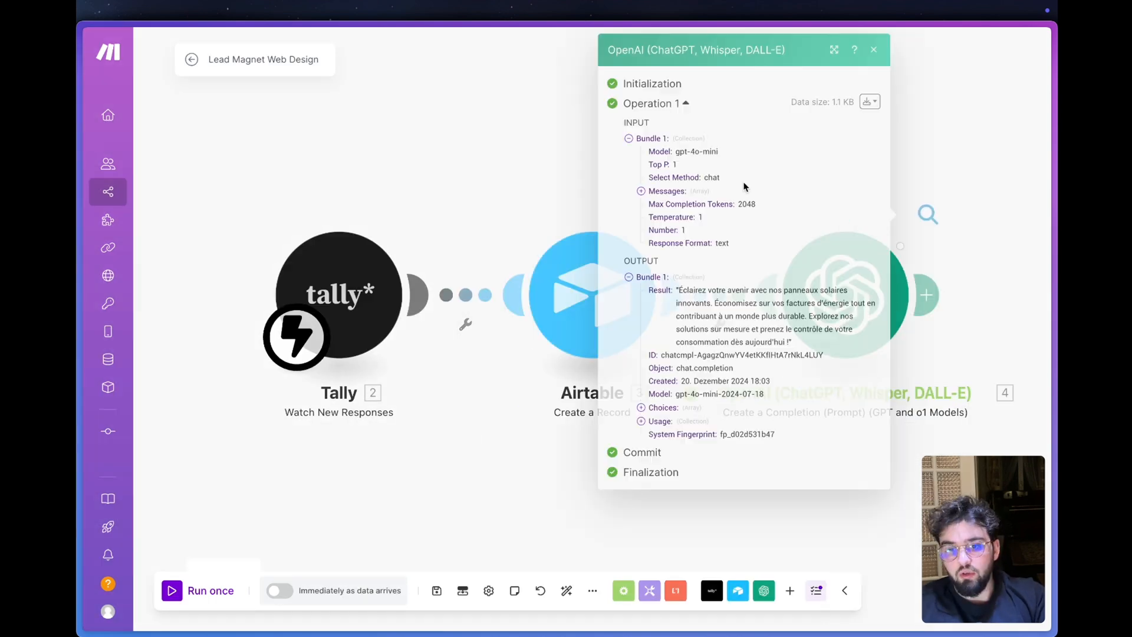
pyautogui.moveTo(792, 341); pyautogui.dragTo(676, 299)
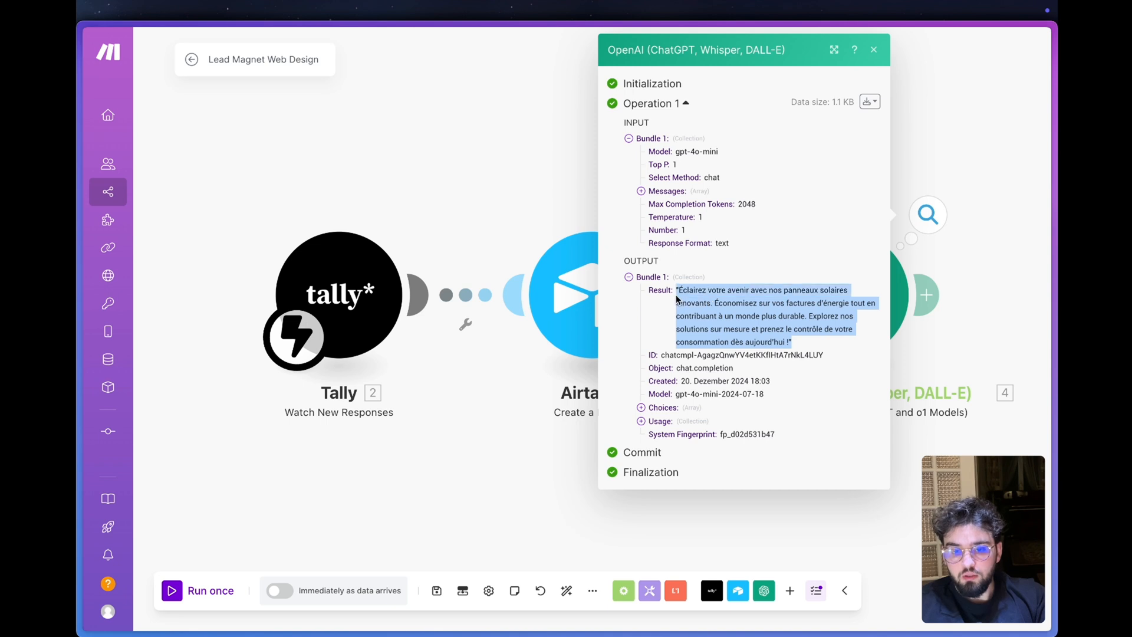
pyautogui.click(809, 347)
pyautogui.moveTo(809, 348); pyautogui.dragTo(695, 295)
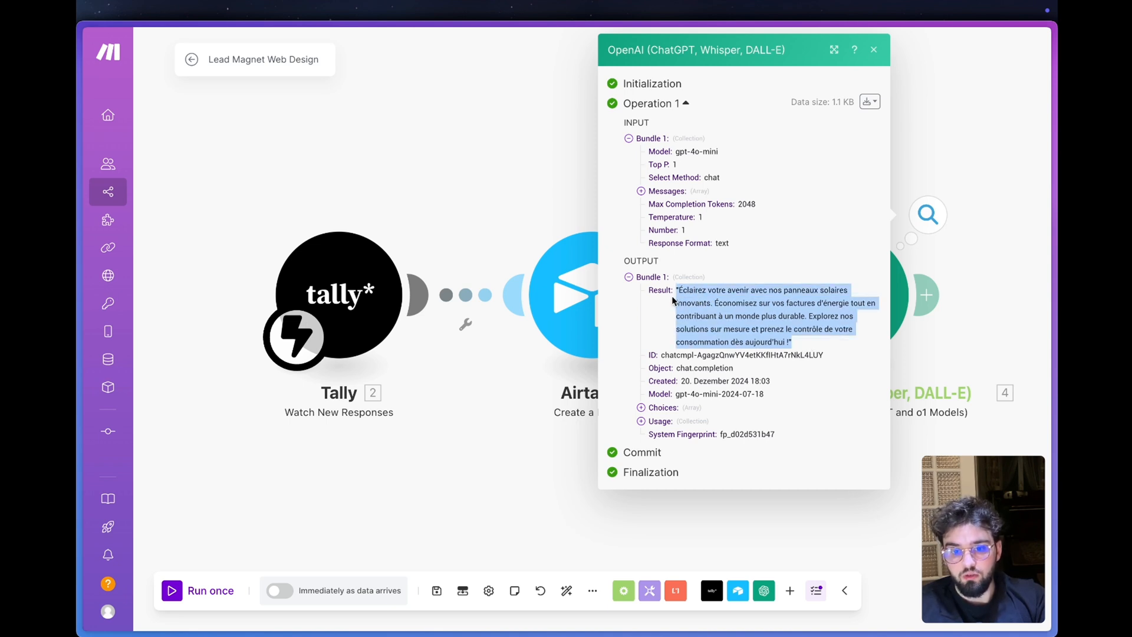
pyautogui.click(695, 357)
pyautogui.click(862, 596)
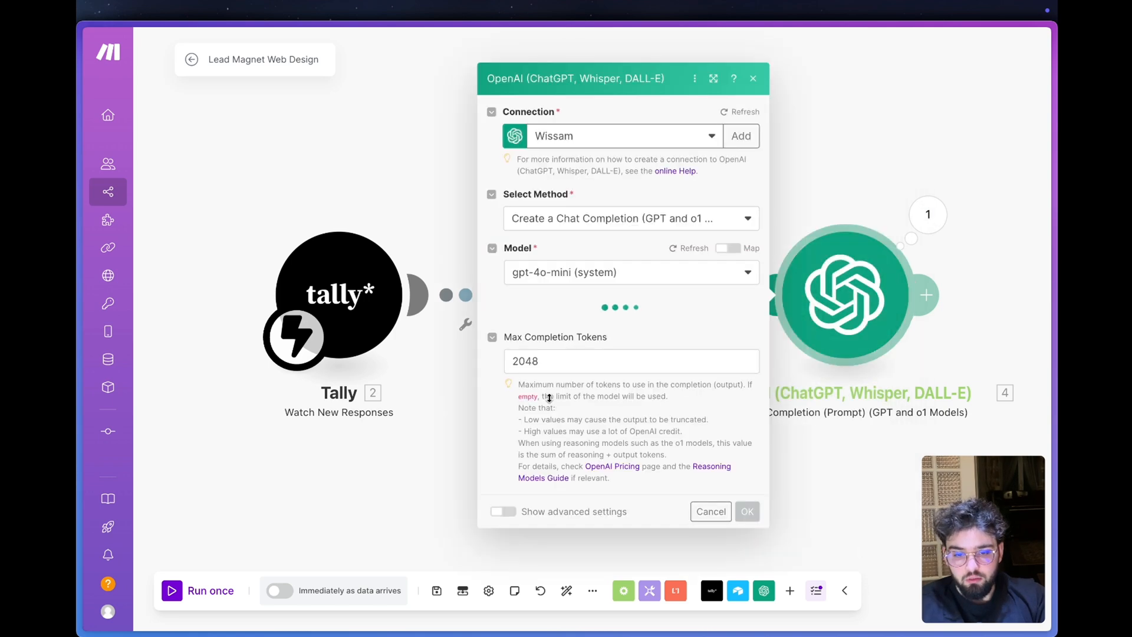
# - Add a second note starting with "- NE METS PAS DE" to Message 1, rerun the OpenAI module and check the new result
pyautogui.click(737, 329)
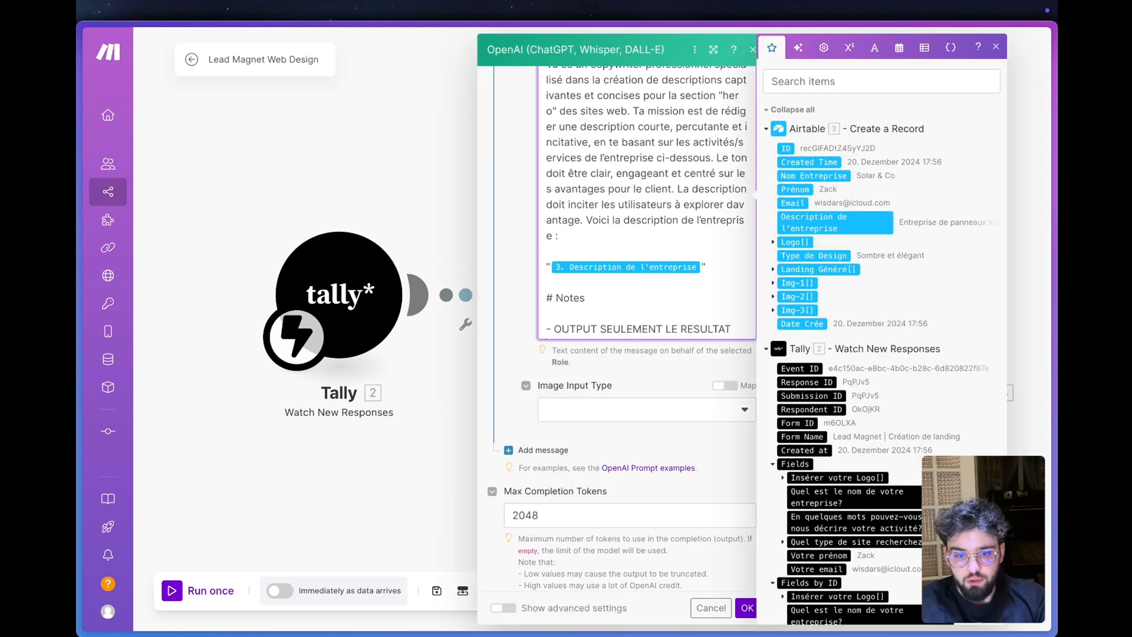
pyautogui.press('Return')
pyautogui.write('- NE ME')
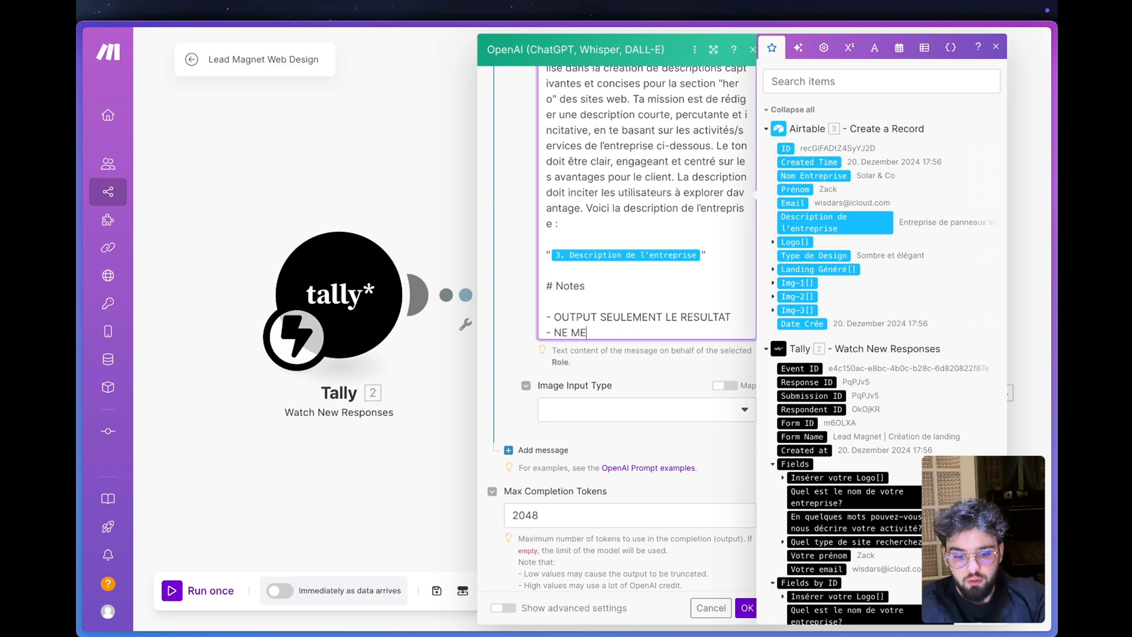
pyautogui.write('TS PAS DE')
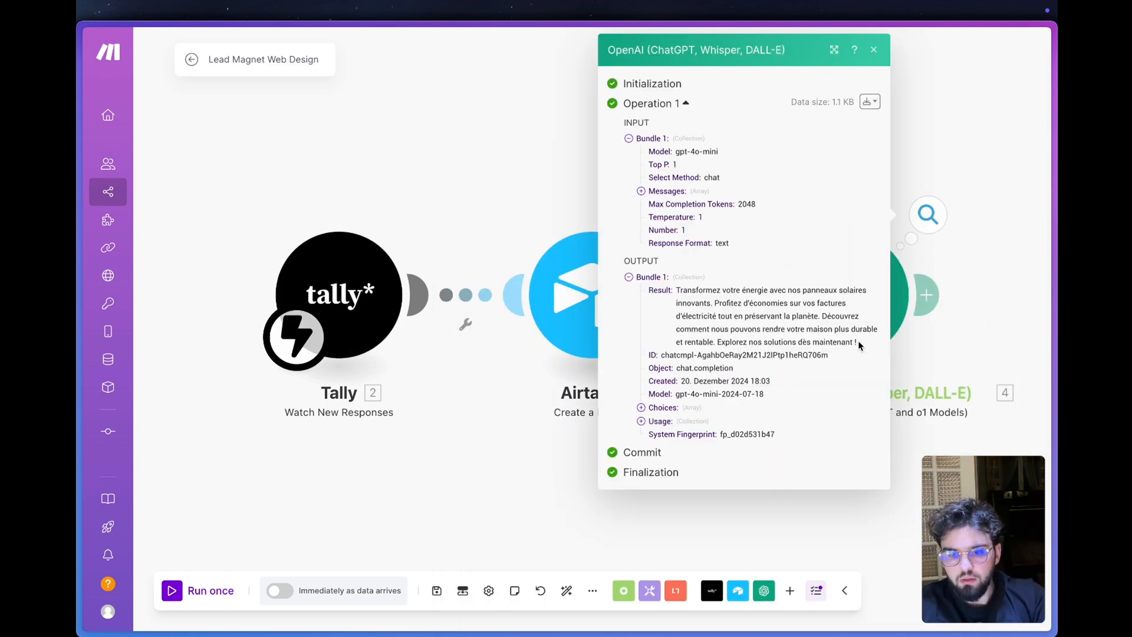
pyautogui.moveTo(858, 342); pyautogui.dragTo(675, 288)
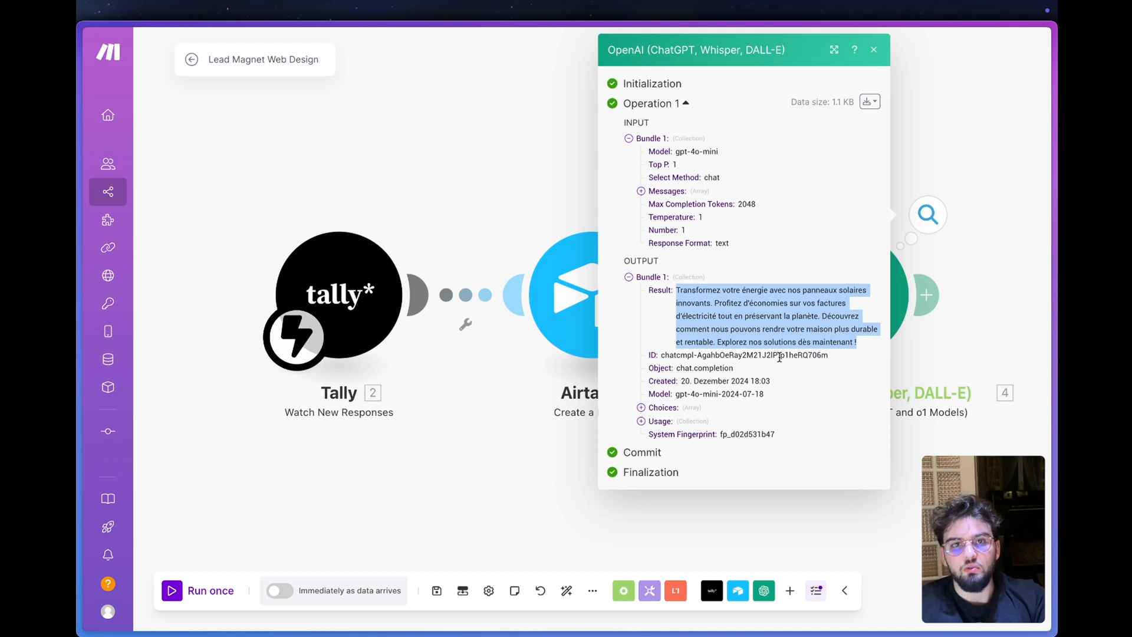
pyautogui.click(873, 50)
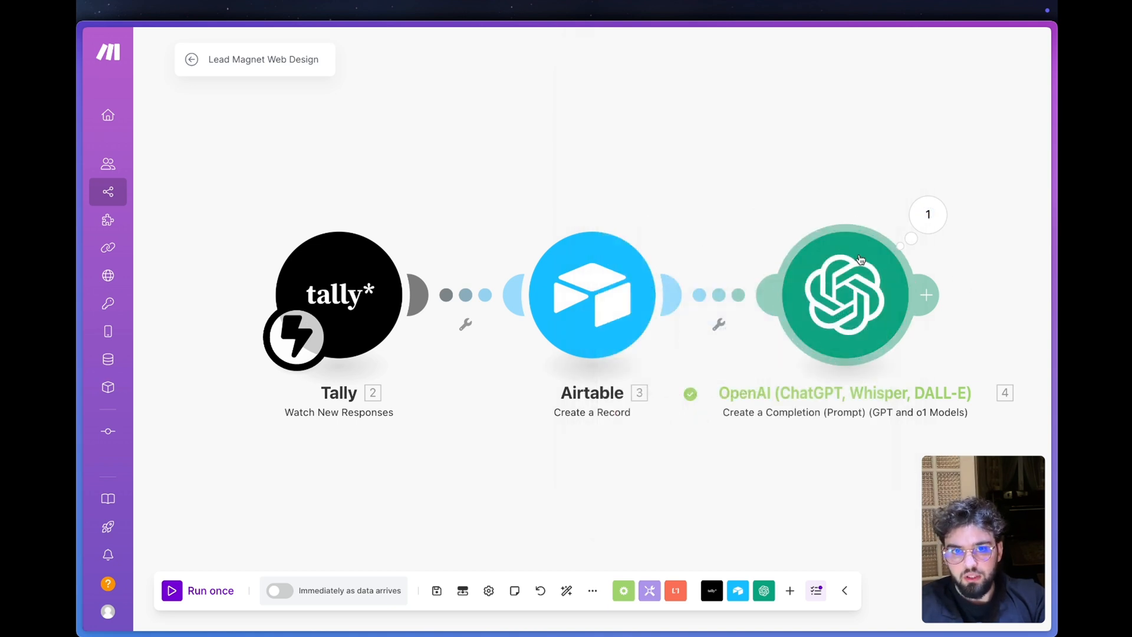
pyautogui.click(829, 263)
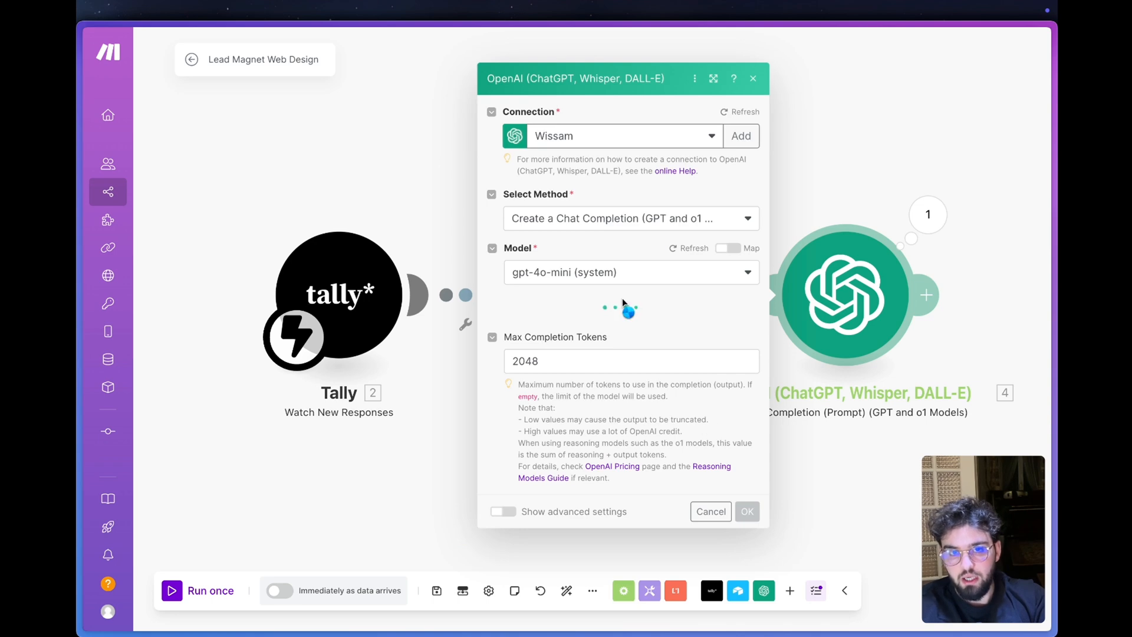
pyautogui.click(786, 473)
# - Add a second OpenAI Create a Completion (Prompt) module after the existing OpenAI module
pyautogui.hscroll(2, 772, 470)
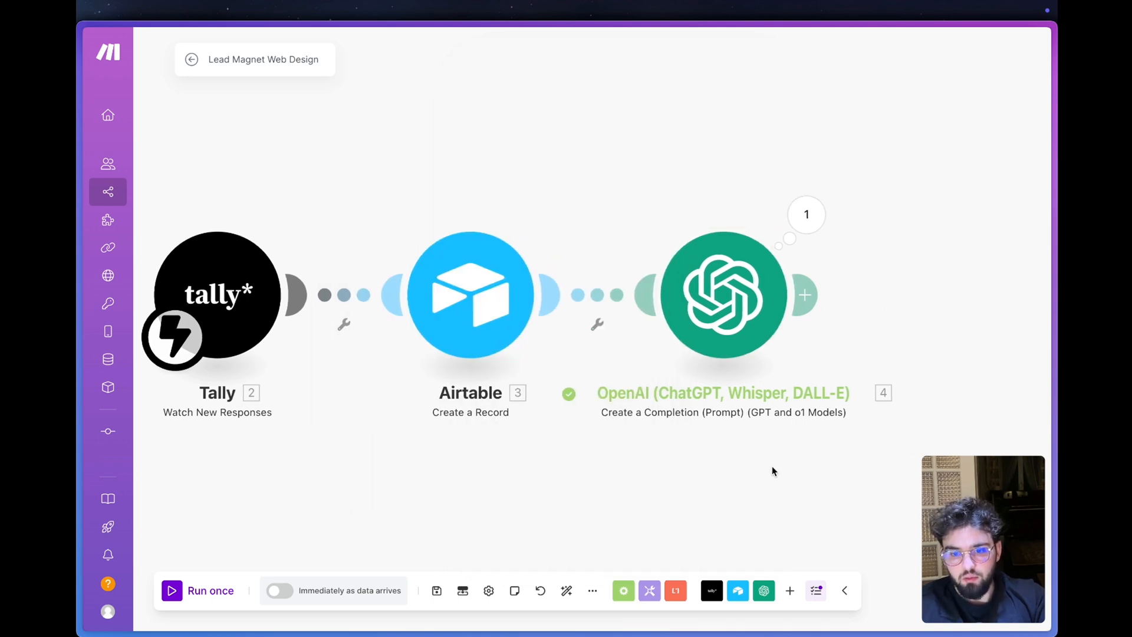
pyautogui.click(817, 295)
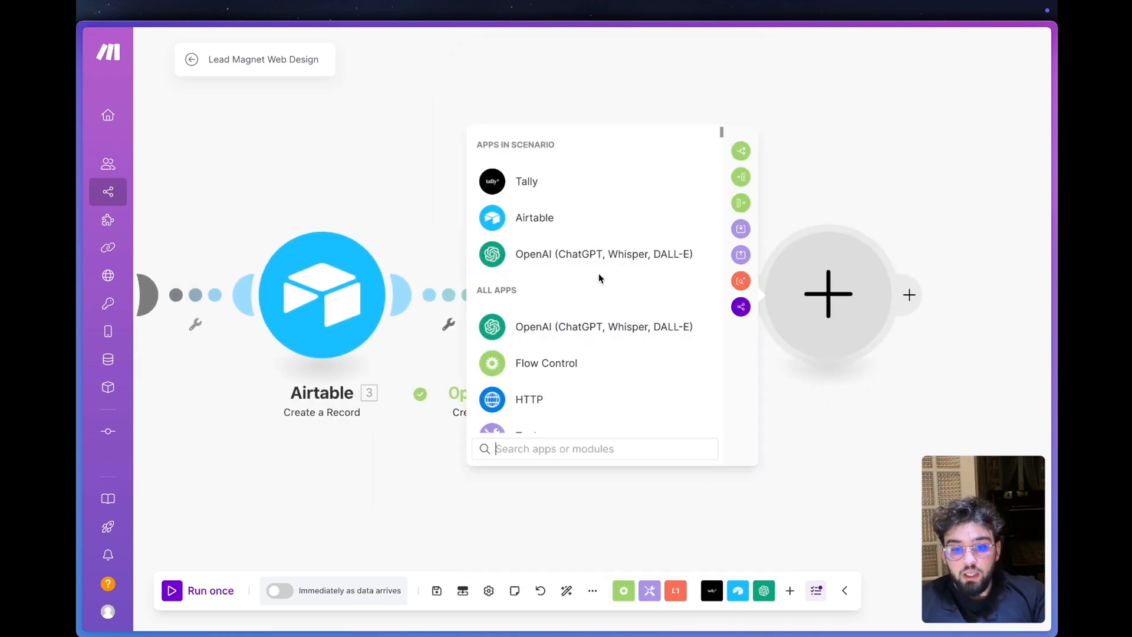
pyautogui.click(601, 262)
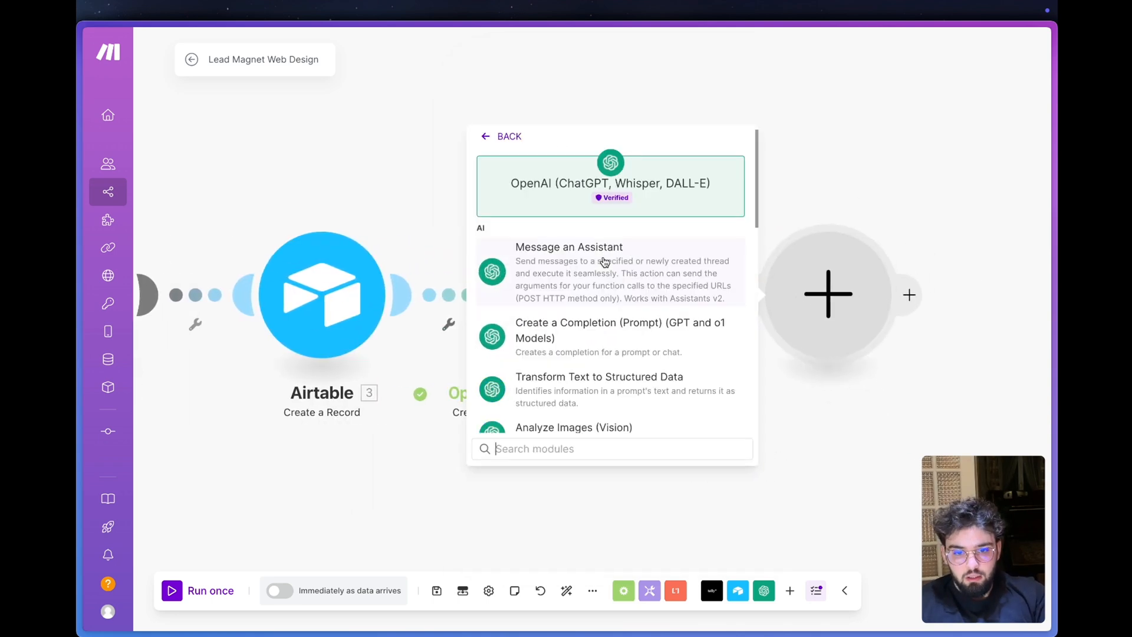
pyautogui.click(610, 344)
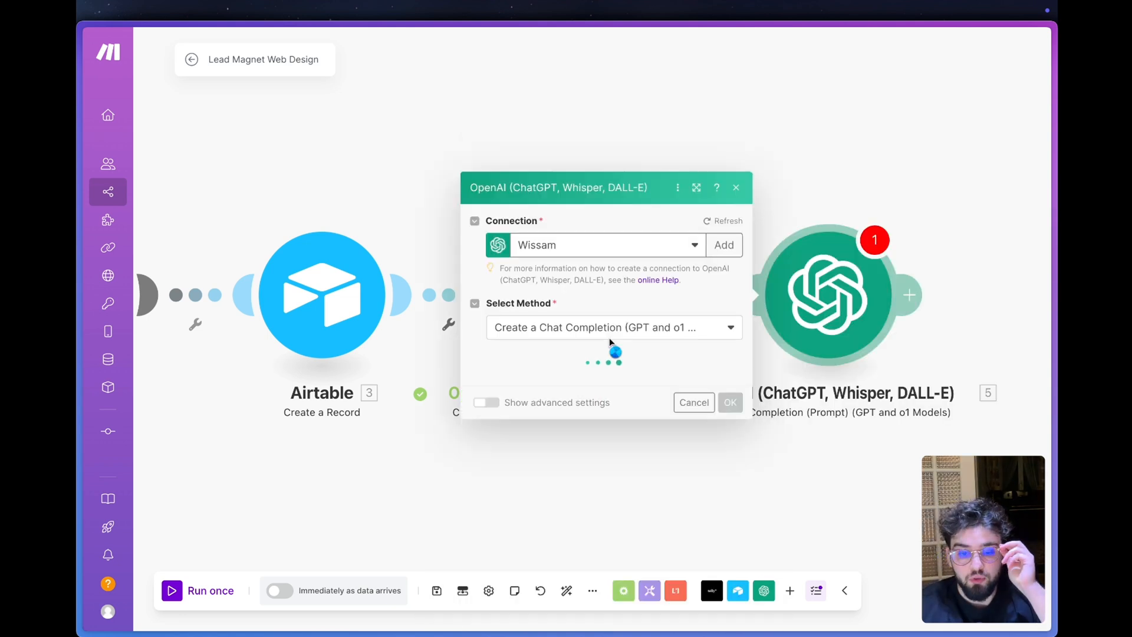
# - Set the new OpenAI module's model to chatgpt-4o-latest and add a message with the User role
pyautogui.click(645, 289)
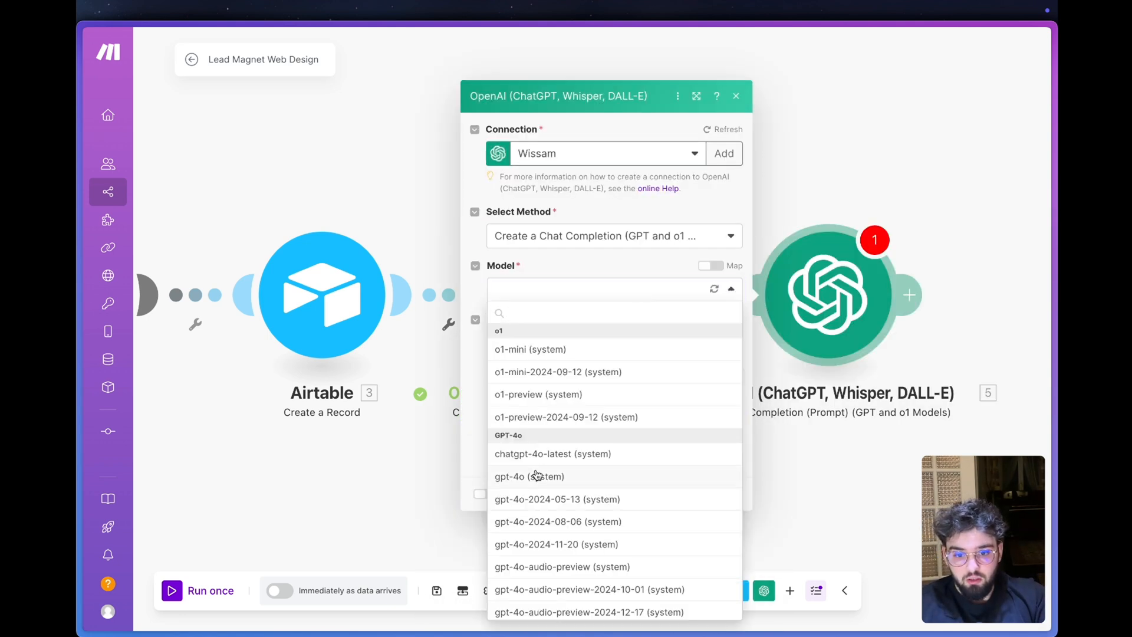
pyautogui.click(563, 453)
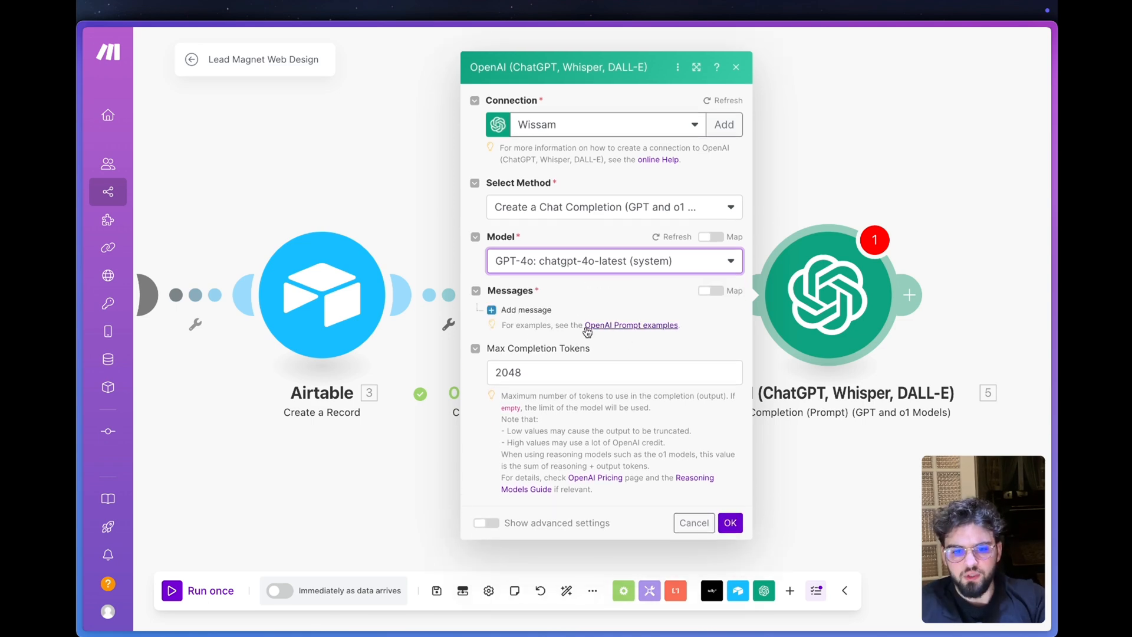
pyautogui.click(533, 310)
pyautogui.click(574, 331)
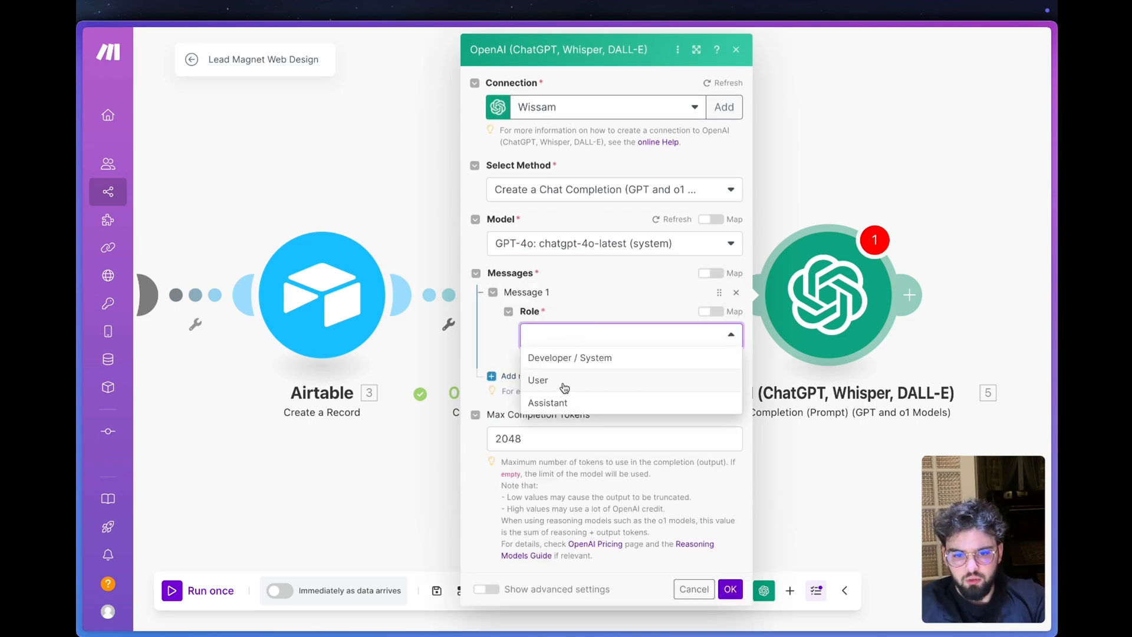
pyautogui.click(565, 387)
# - Paste the English prompt requesting 3 unique website image prompts in JSON, including Airtable's Description de l'entreprise, into Message 1 and review it
pyautogui.click(593, 383)
pyautogui.hotkey('ctrl', 'v')
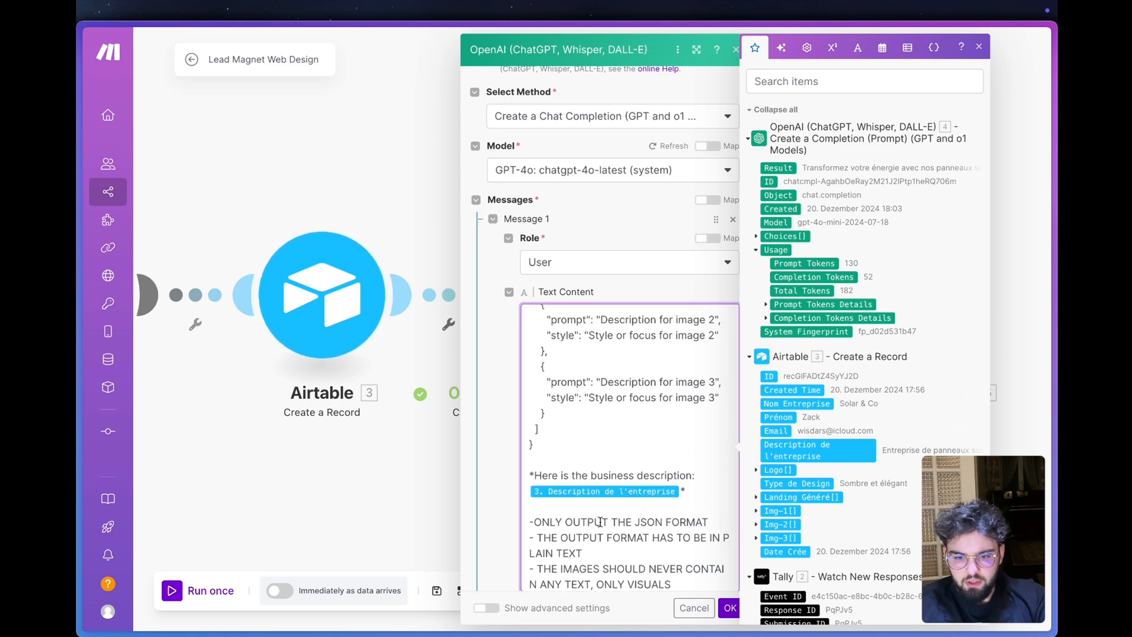
pyautogui.scroll(10, 647, 517)
pyautogui.click(501, 422)
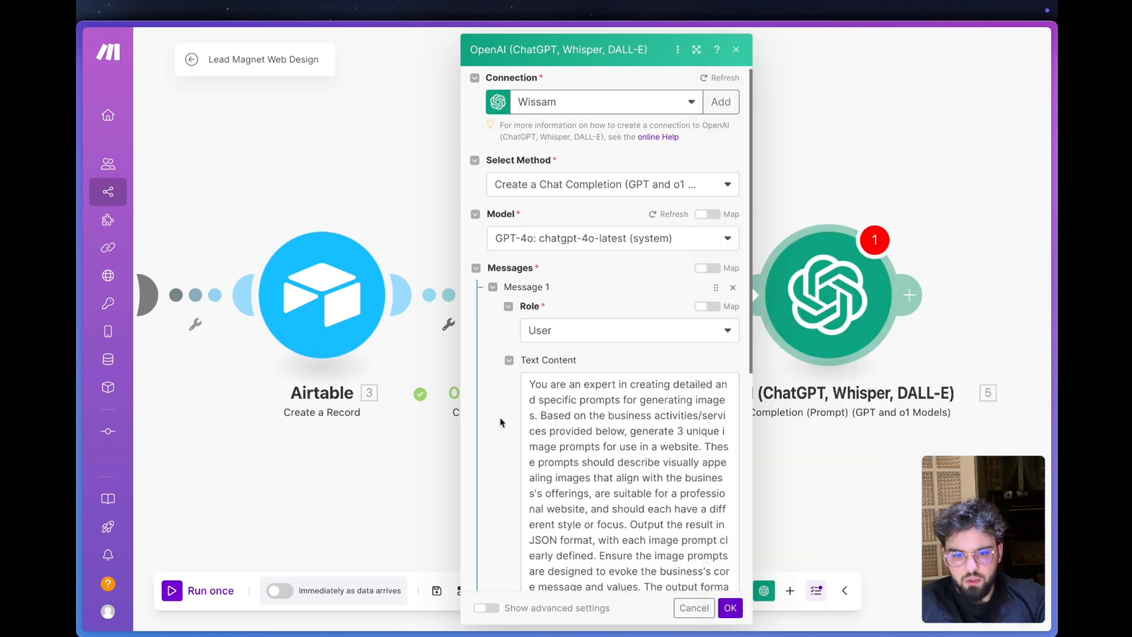
pyautogui.scroll(-1, 601, 410)
pyautogui.scroll(1, 600, 410)
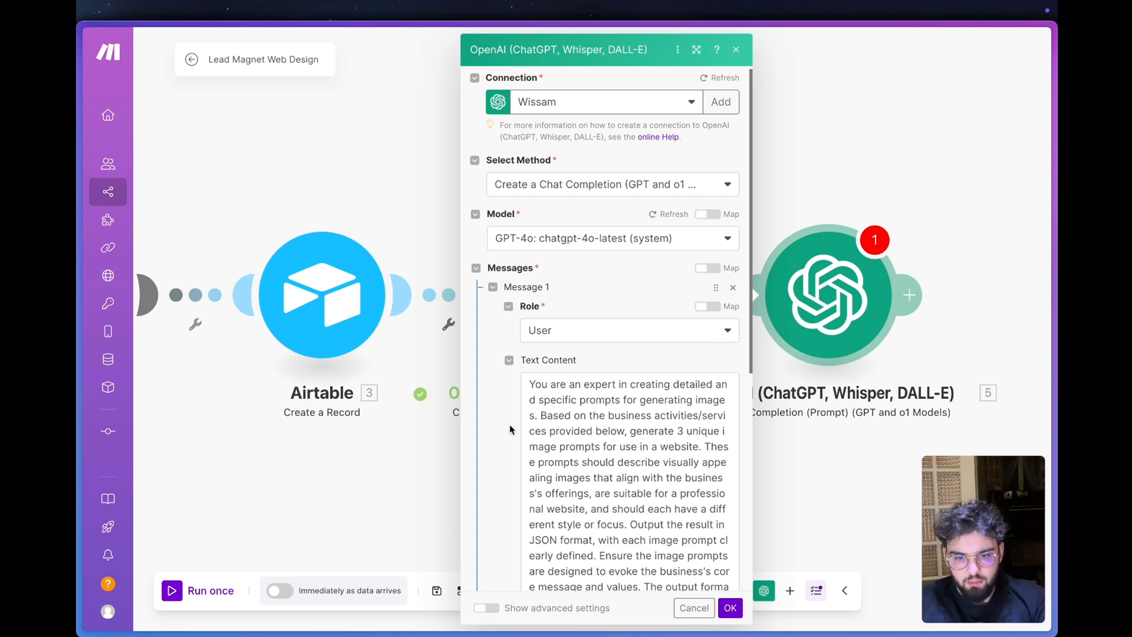
pyautogui.click(615, 371)
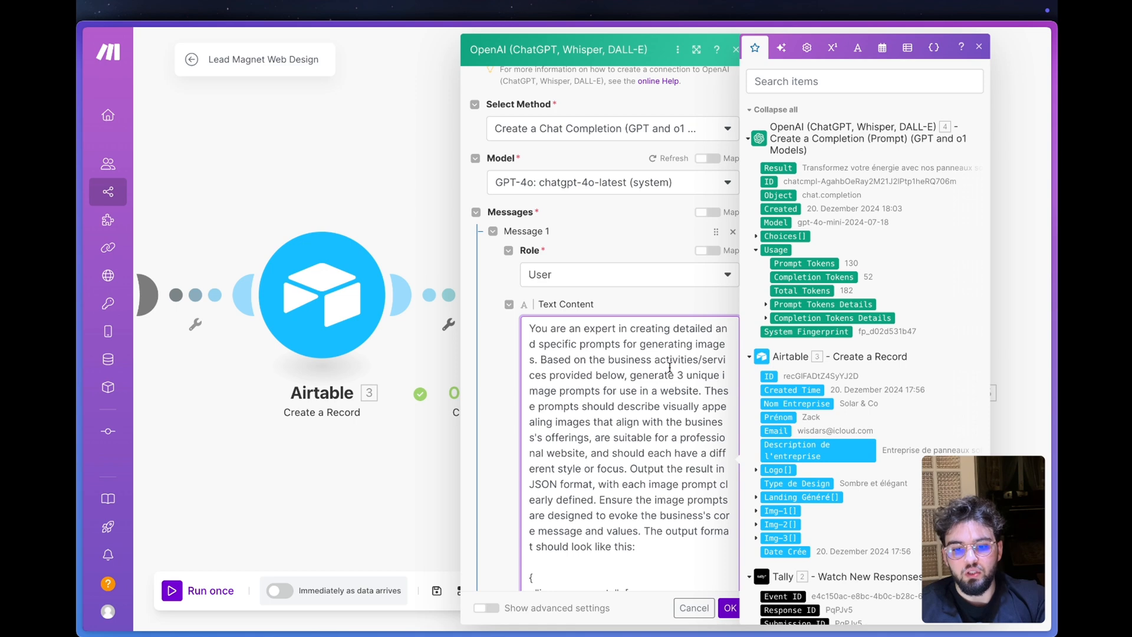
pyautogui.moveTo(675, 372)
pyautogui.mouseDown()
pyautogui.moveTo(694, 371)
pyautogui.moveTo(679, 372)
pyautogui.mouseUp()
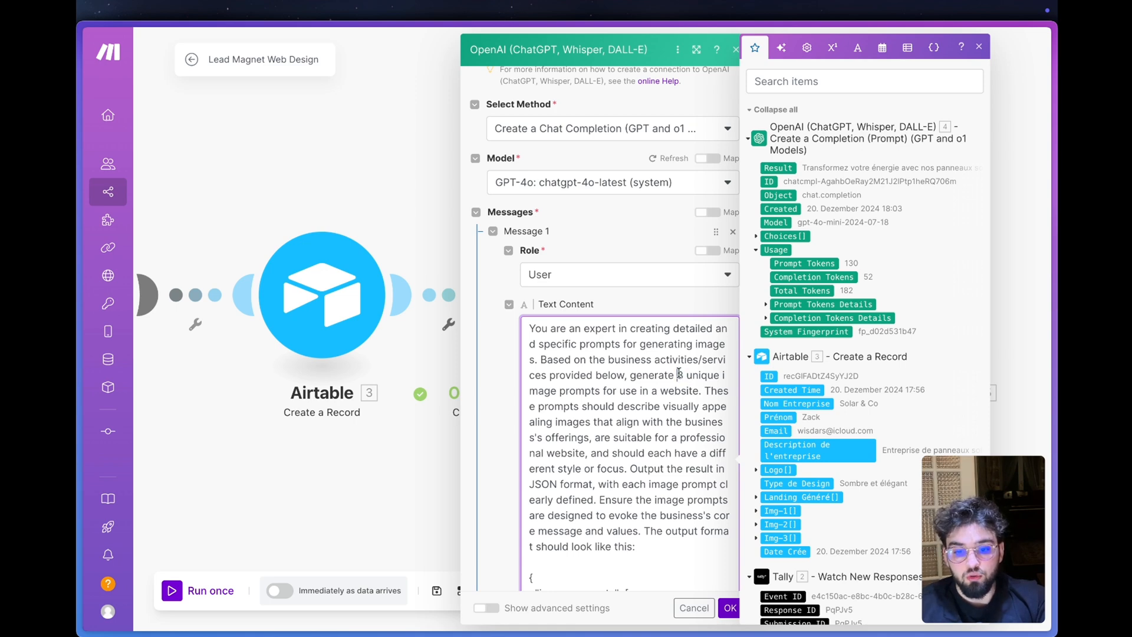
# - Review the image prompt in Message 1 and delete the line "- THE OUTPUT FORMAT HAS TO BE IN PLAIN TEXT"
pyautogui.scroll(-2, 678, 373)
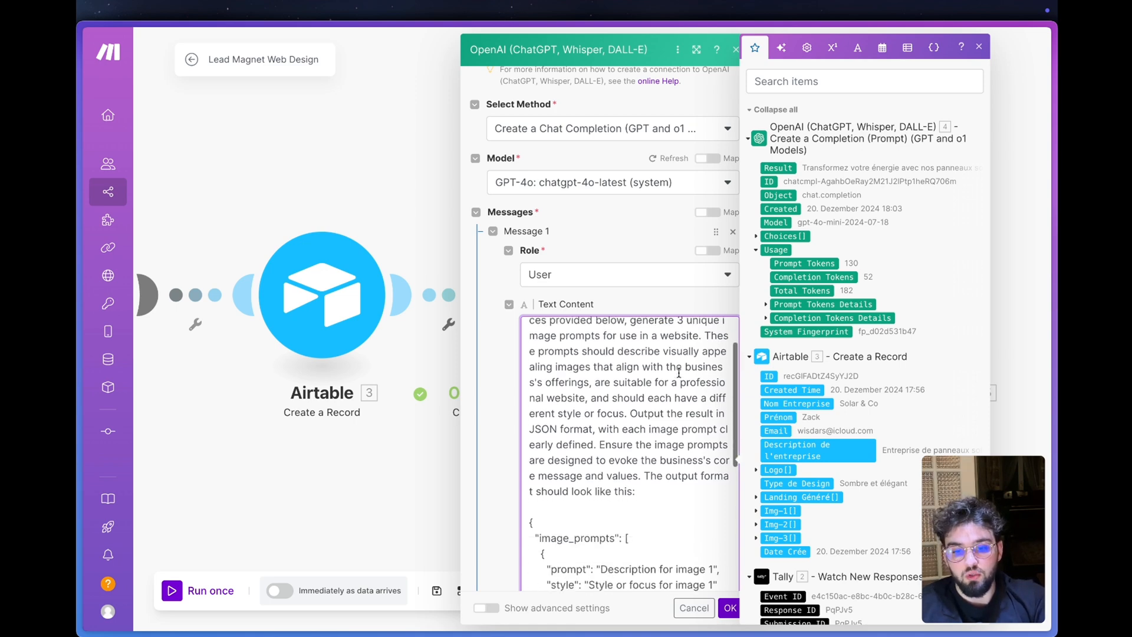
pyautogui.scroll(-3, 555, 434)
pyautogui.scroll(-1, 555, 434)
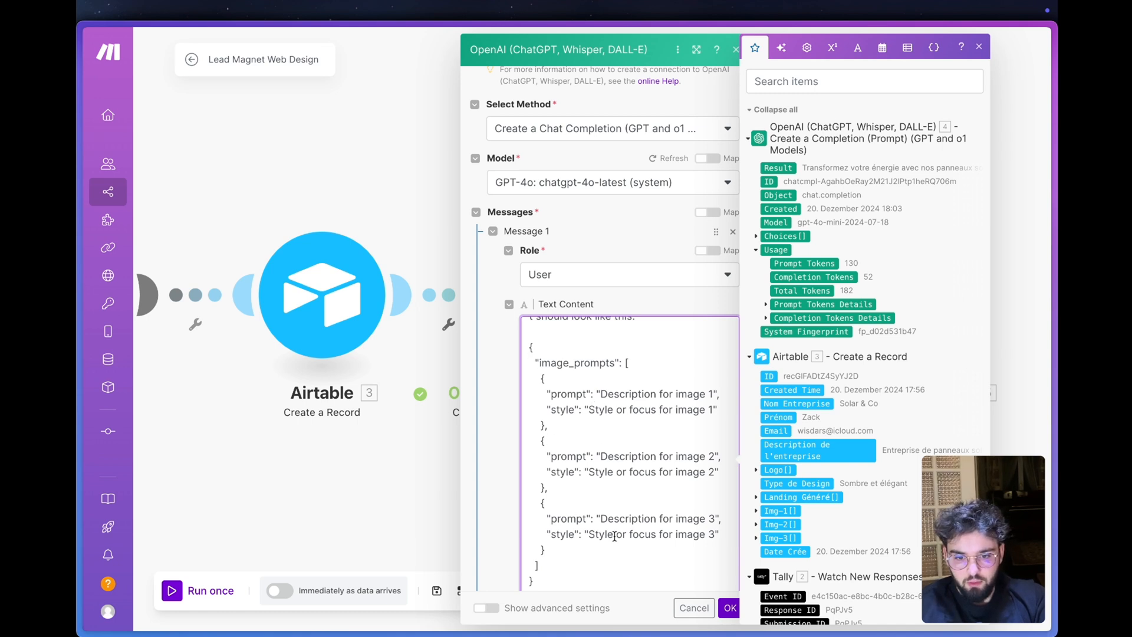
pyautogui.scroll(-3, 615, 536)
pyautogui.scroll(-1, 611, 553)
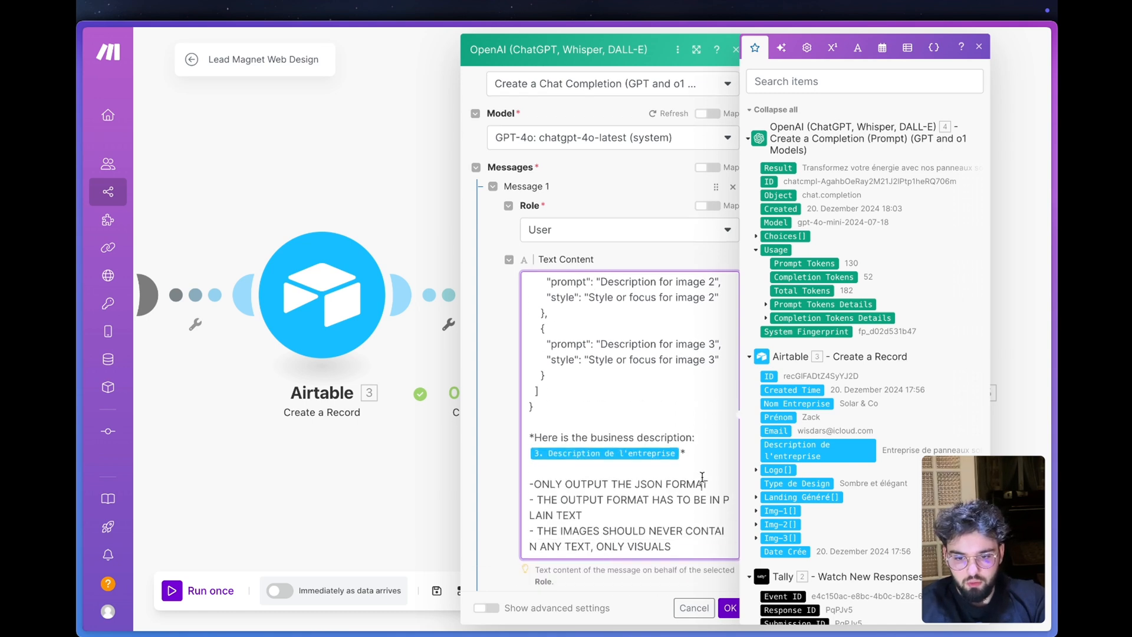
pyautogui.moveTo(702, 477); pyautogui.dragTo(528, 504)
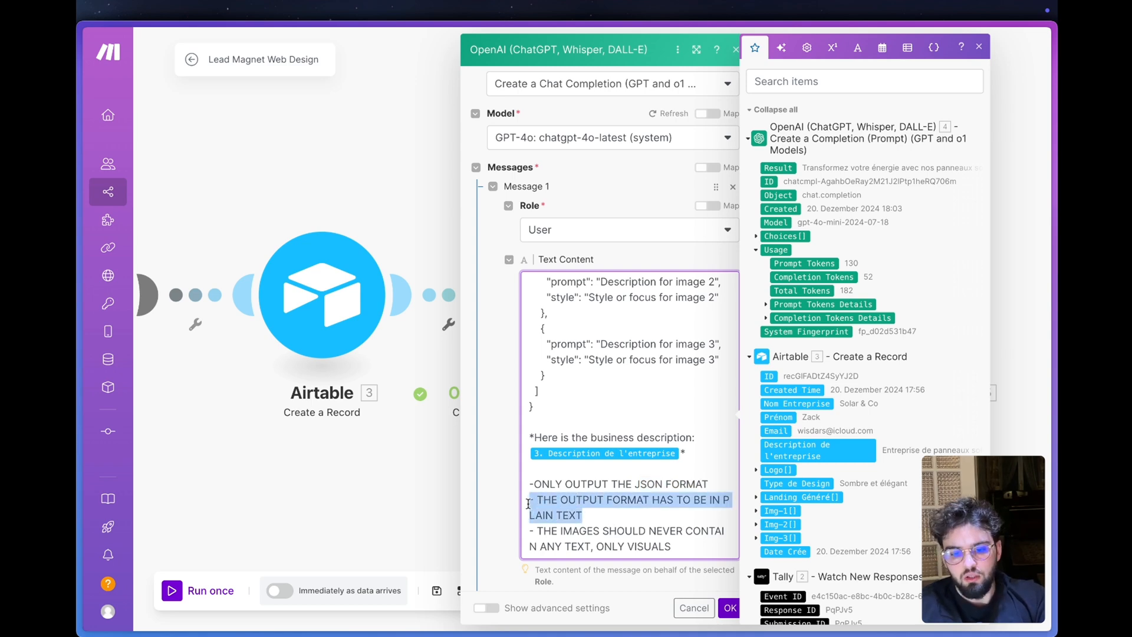
pyautogui.press('BackSpace')
pyautogui.press('BackSpace')
# - Set the module's Max Completion Tokens to 0 and review the last instruction line of the prompt
pyautogui.scroll(-5, 573, 419)
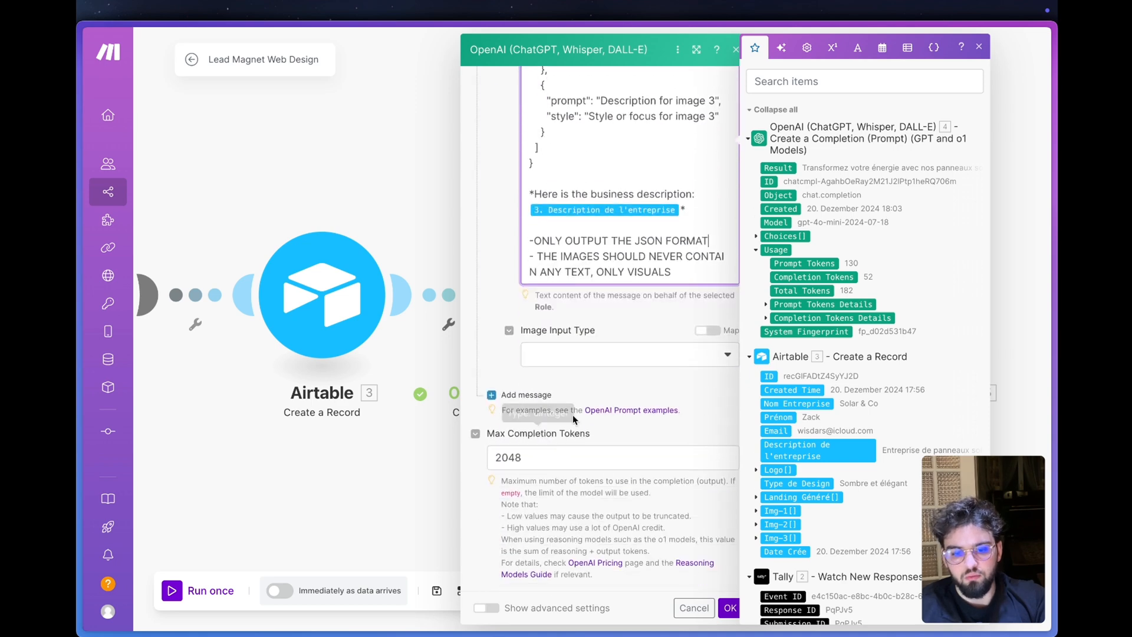
pyautogui.click(550, 461)
pyautogui.doubleClick(550, 461)
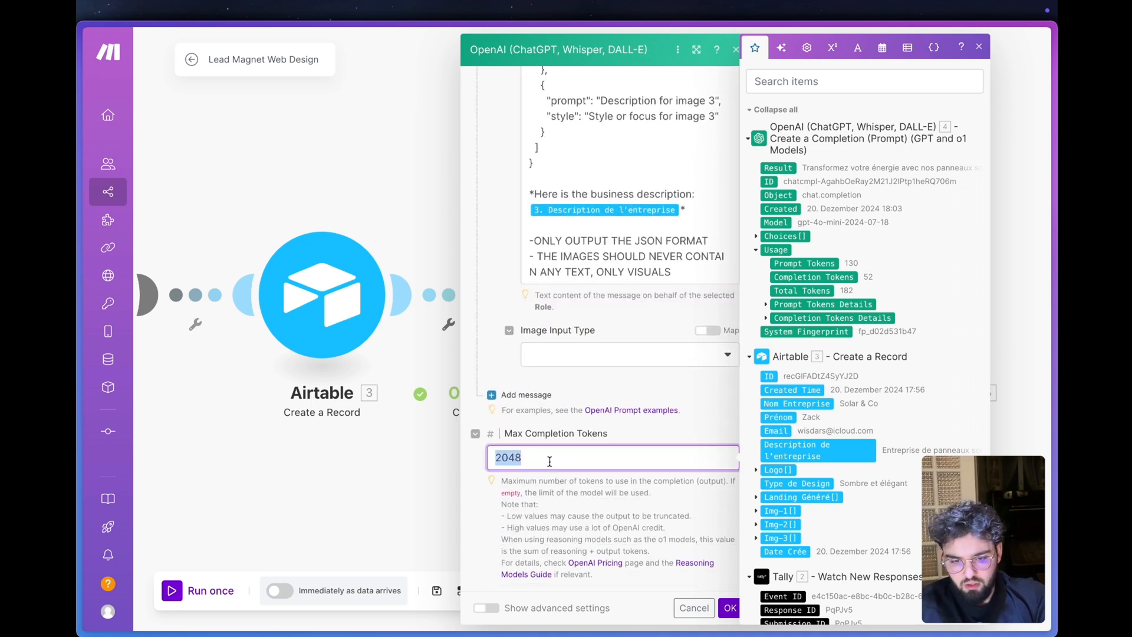
pyautogui.write('0')
pyautogui.click(633, 375)
pyautogui.scroll(1, 673, 320)
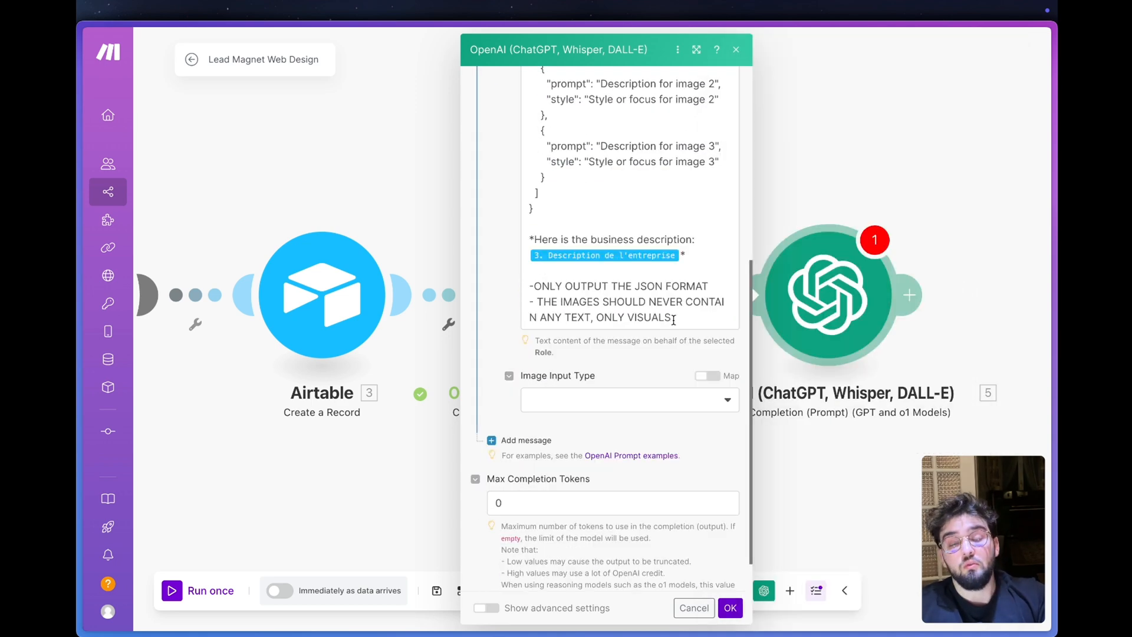
pyautogui.moveTo(677, 319); pyautogui.dragTo(537, 303)
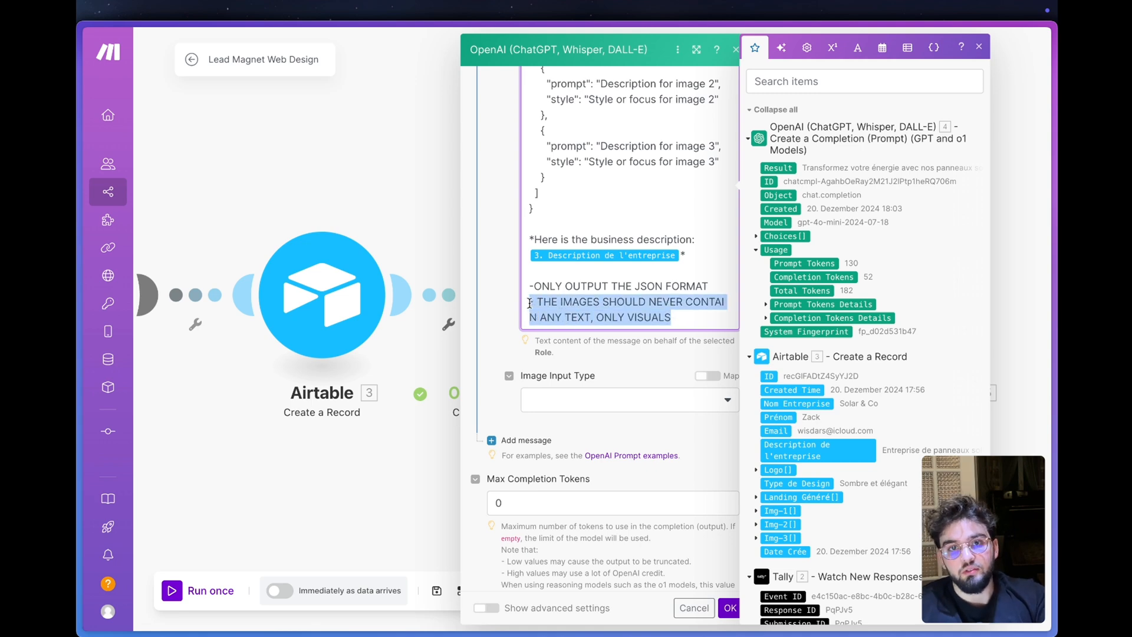
pyautogui.click(517, 344)
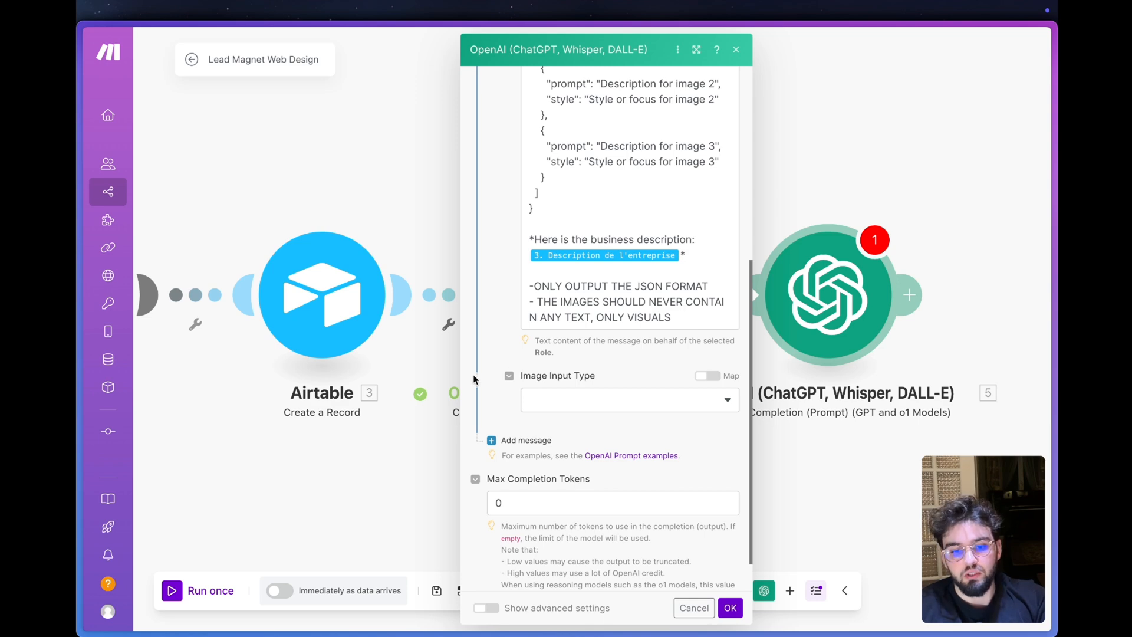
# - Show the module's advanced settings, set Response Format to JSON Object and save the module
pyautogui.click(488, 608)
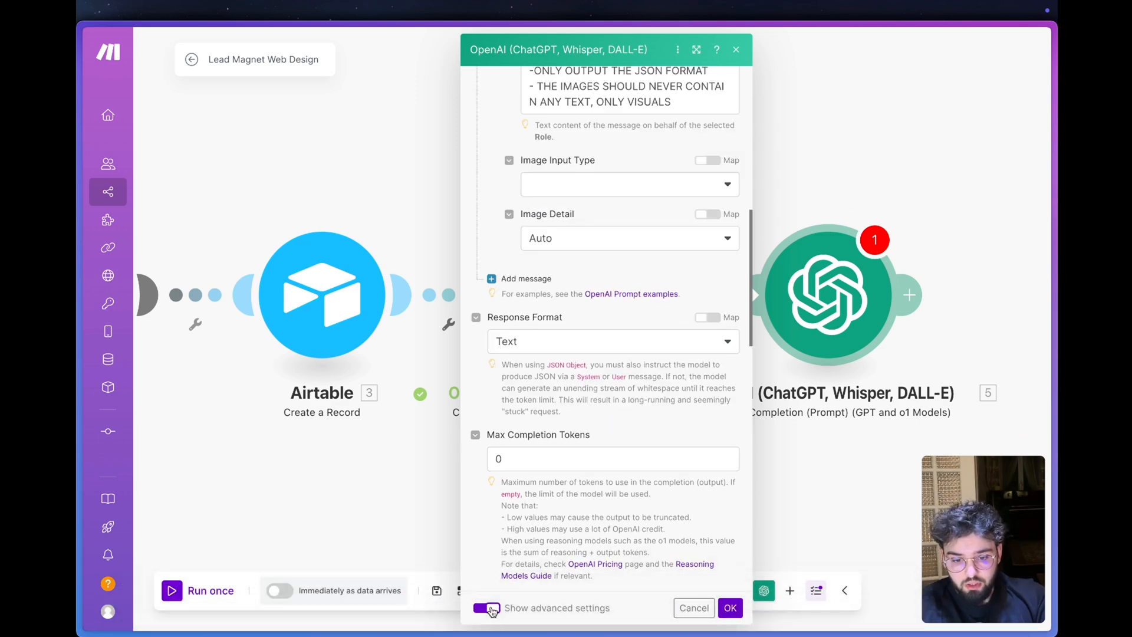
pyautogui.click(527, 344)
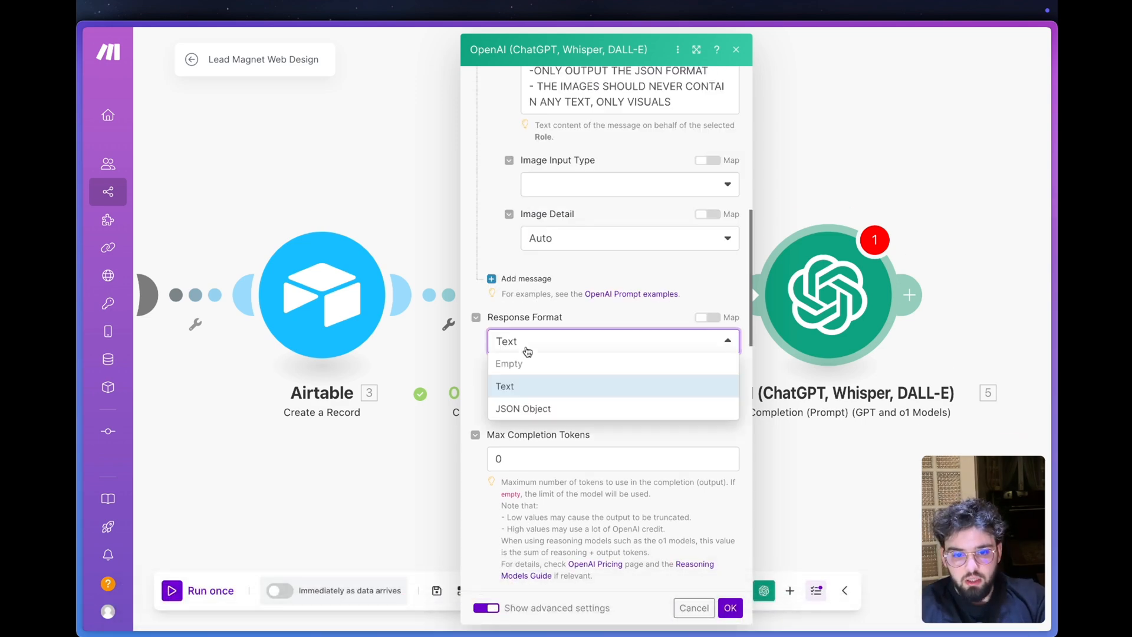
pyautogui.click(529, 404)
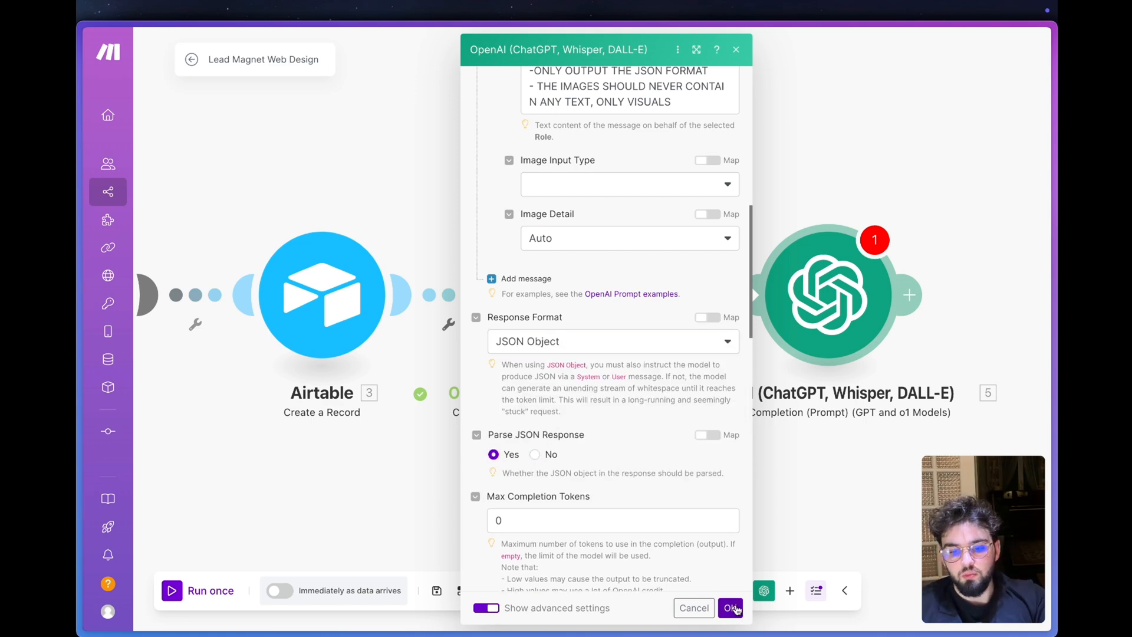
pyautogui.click(730, 608)
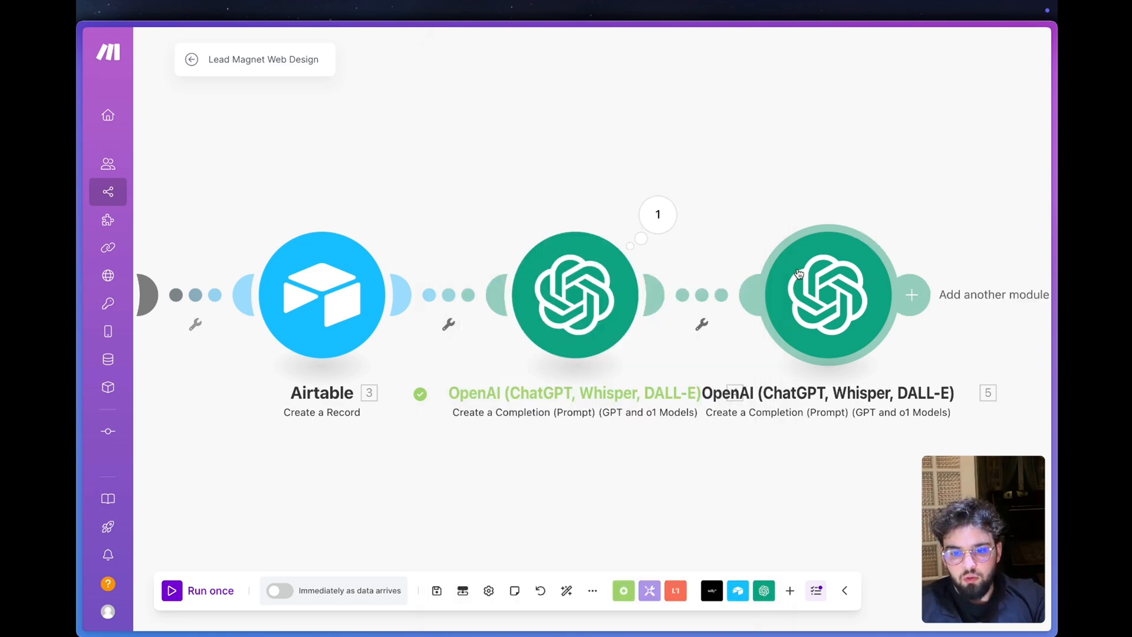
pyautogui.click(658, 268)
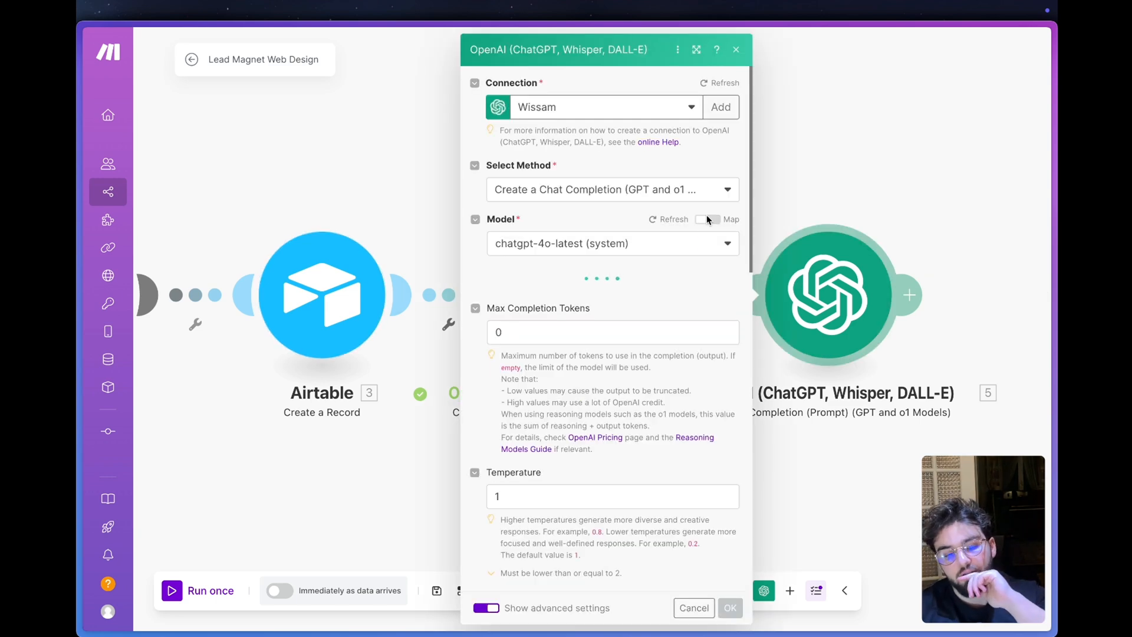
pyautogui.click(789, 189)
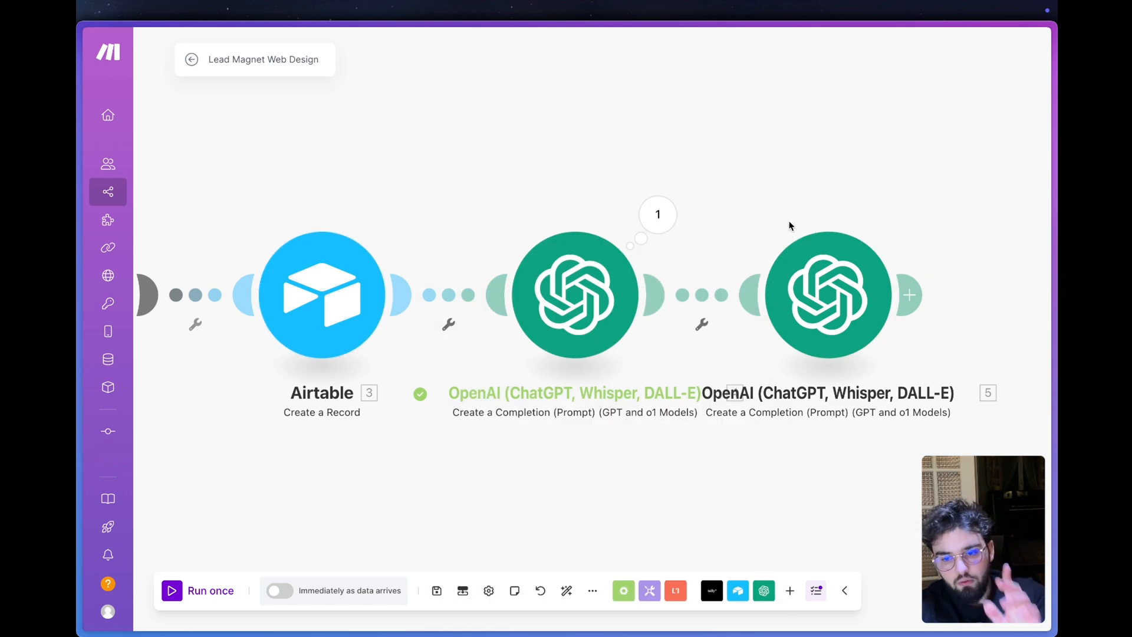
# - Run only the second OpenAI module with "Entreprise de panneaux solaire" as Airtable's Description de l'entreprise
pyautogui.moveTo(78, 301)
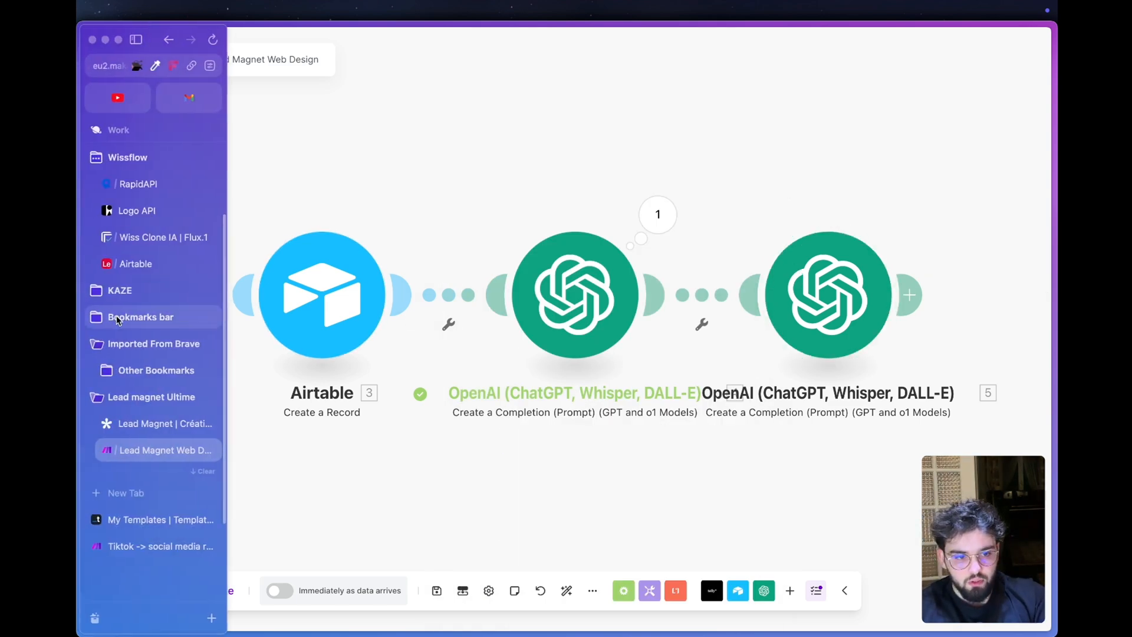
pyautogui.click(139, 269)
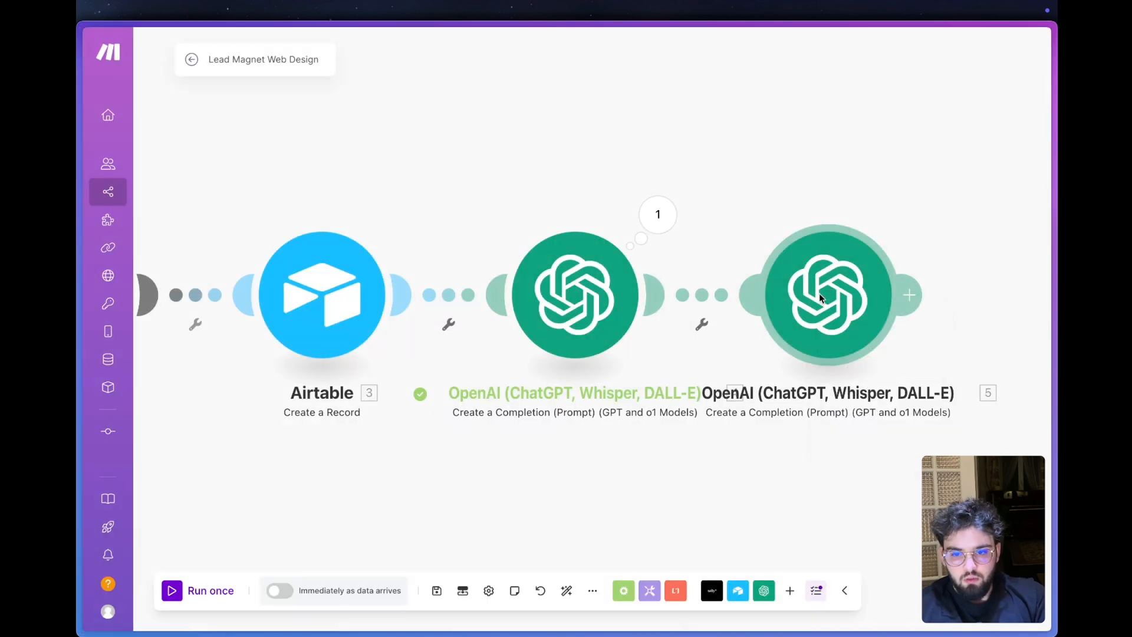
pyautogui.rightClick(819, 292)
pyautogui.click(888, 329)
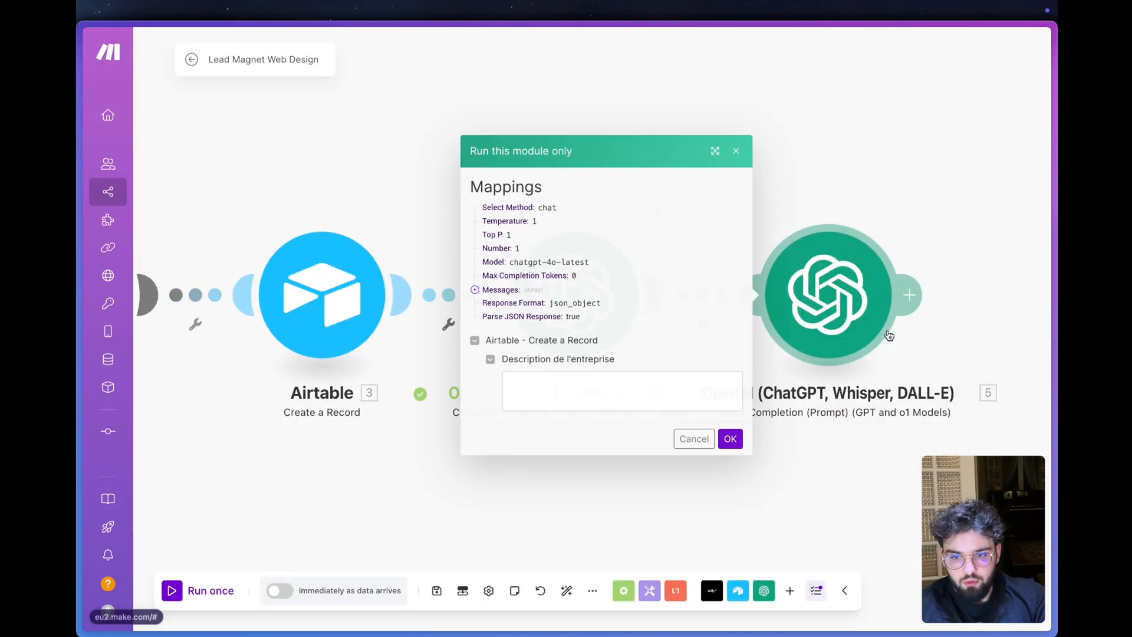
pyautogui.click(560, 389)
pyautogui.write('Entreprise de panneaux solaire')
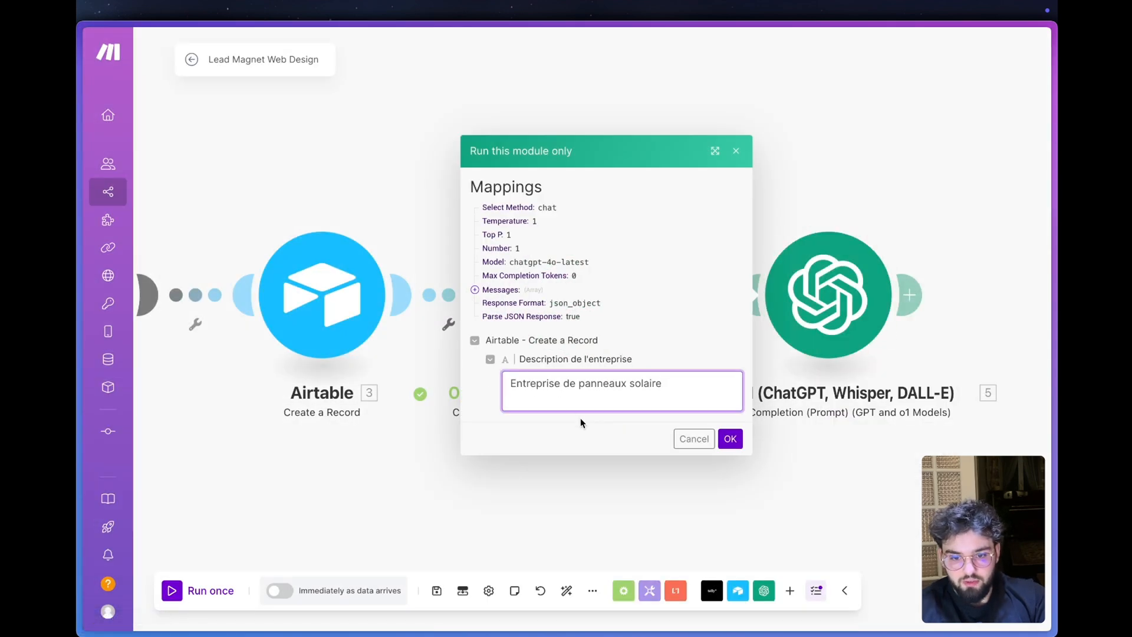
pyautogui.click(730, 437)
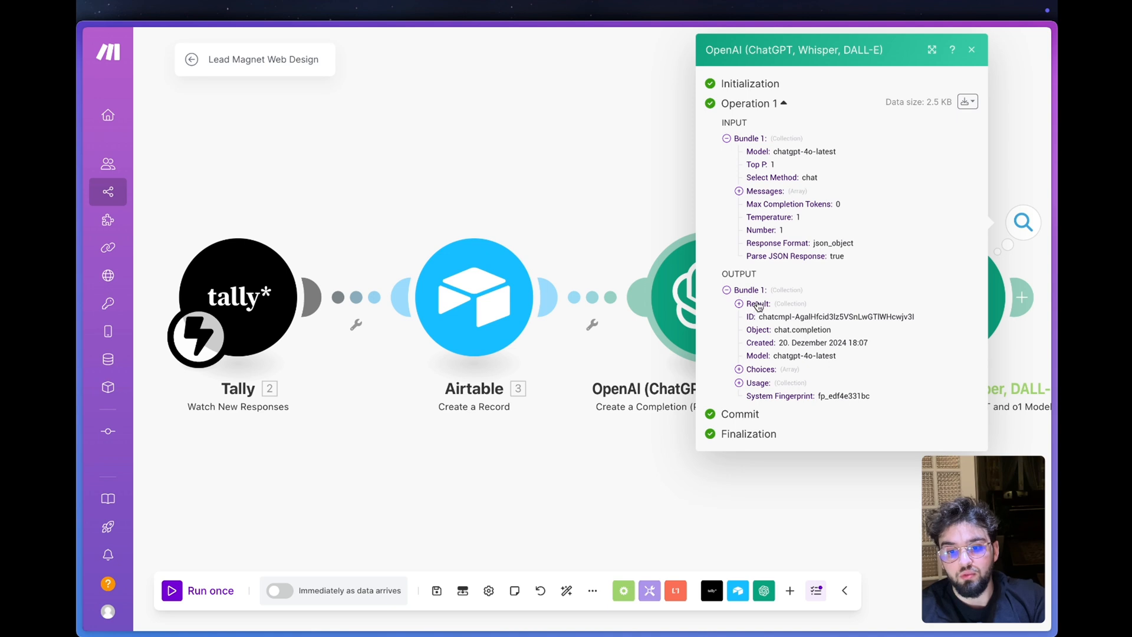
# - Expand the image_prompts array in the run's output and read the prompt and style of all three items
pyautogui.click(758, 305)
pyautogui.click(773, 319)
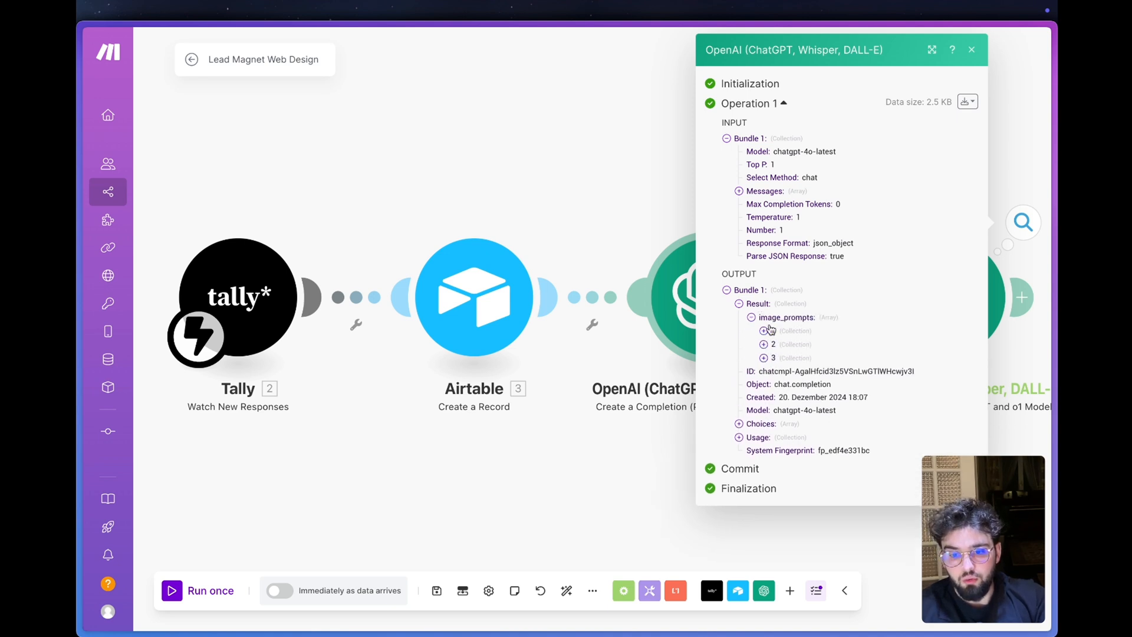
pyautogui.click(765, 330)
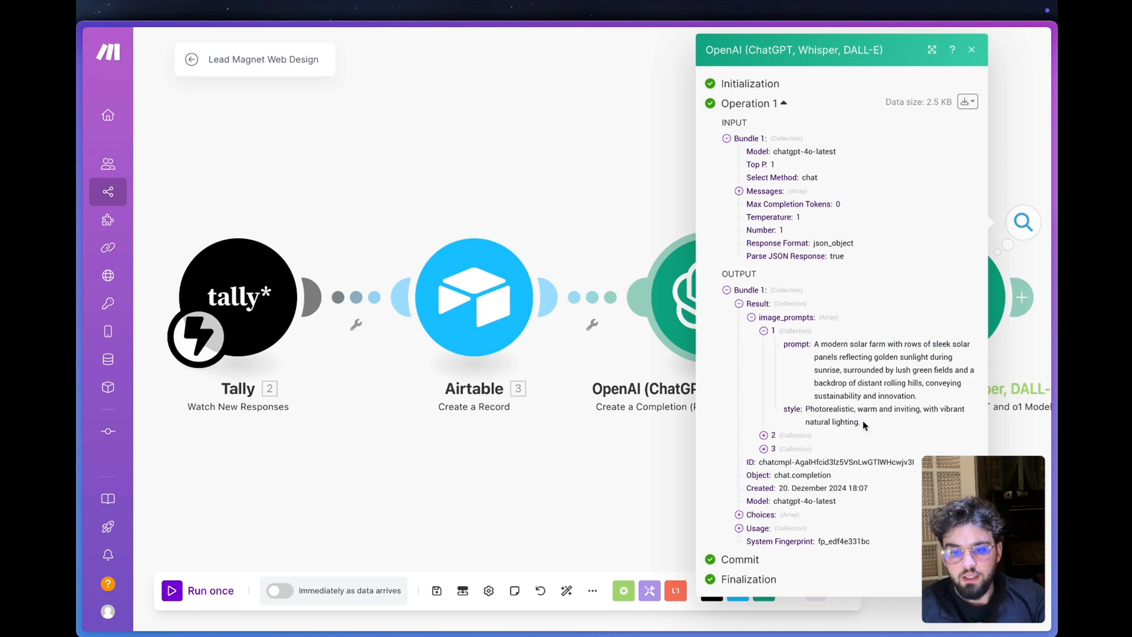
pyautogui.moveTo(863, 425); pyautogui.dragTo(805, 419)
pyautogui.click(763, 435)
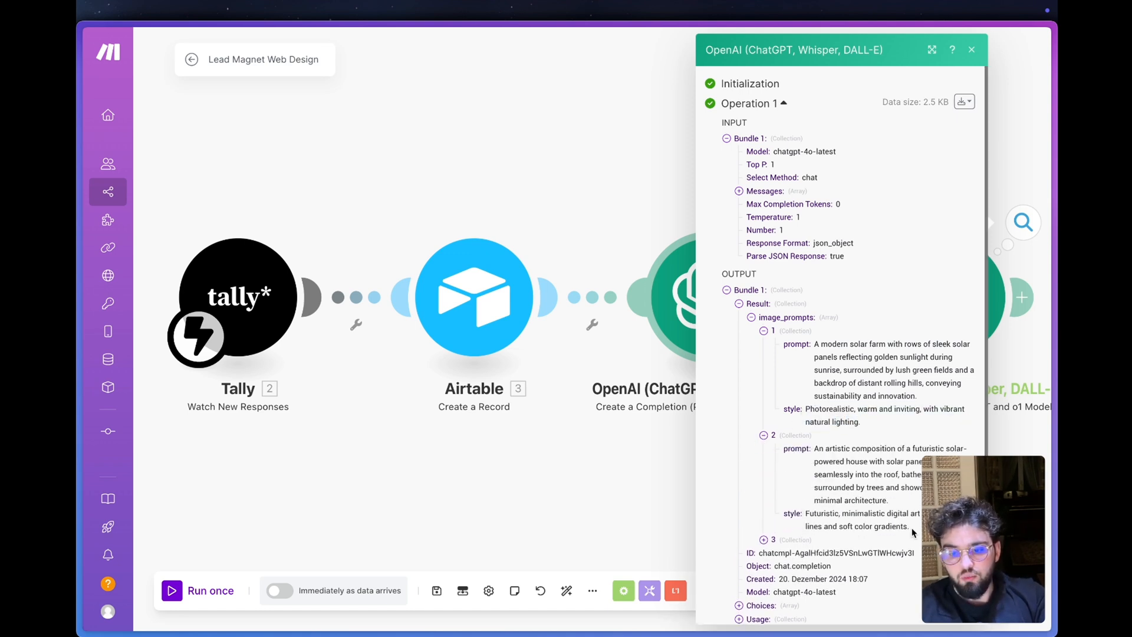
pyautogui.moveTo(908, 526); pyautogui.dragTo(805, 514)
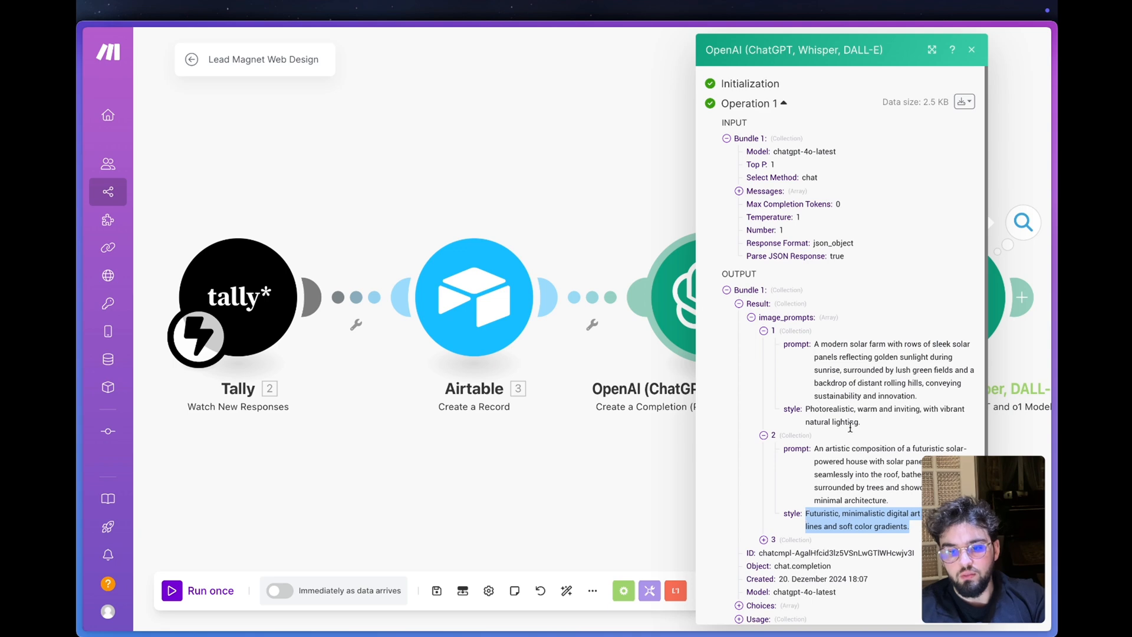
pyautogui.click(763, 540)
pyautogui.scroll(-3, 846, 485)
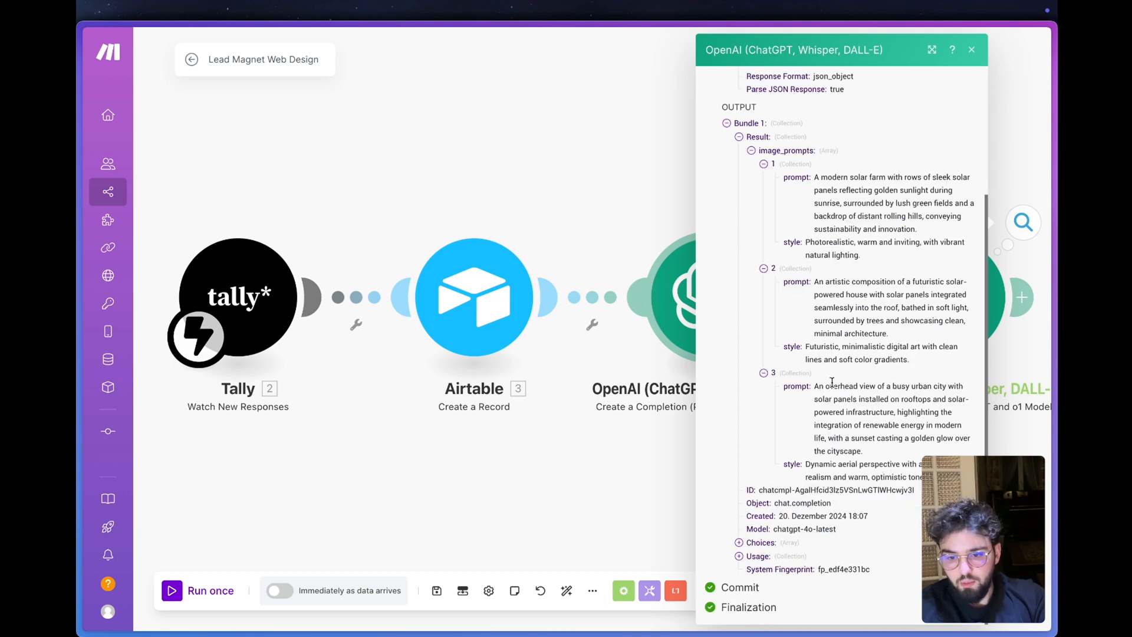
pyautogui.click(611, 182)
# - Rename the first OpenAI module "Description" and the second one "Prompts"
pyautogui.hscroll(2, 768, 153)
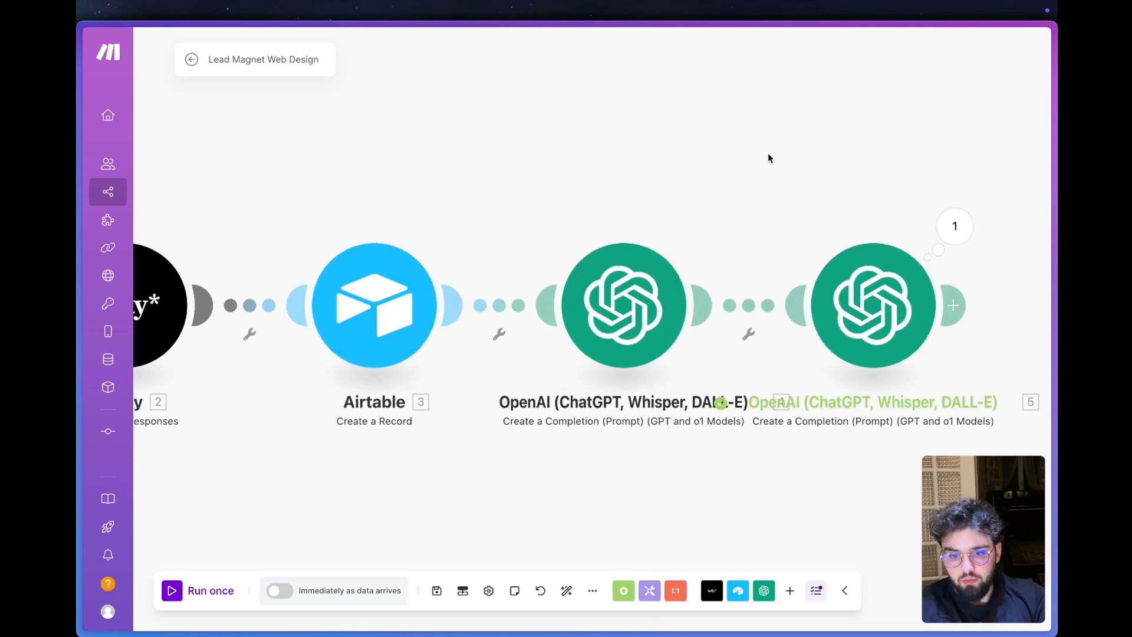
pyautogui.click(616, 326)
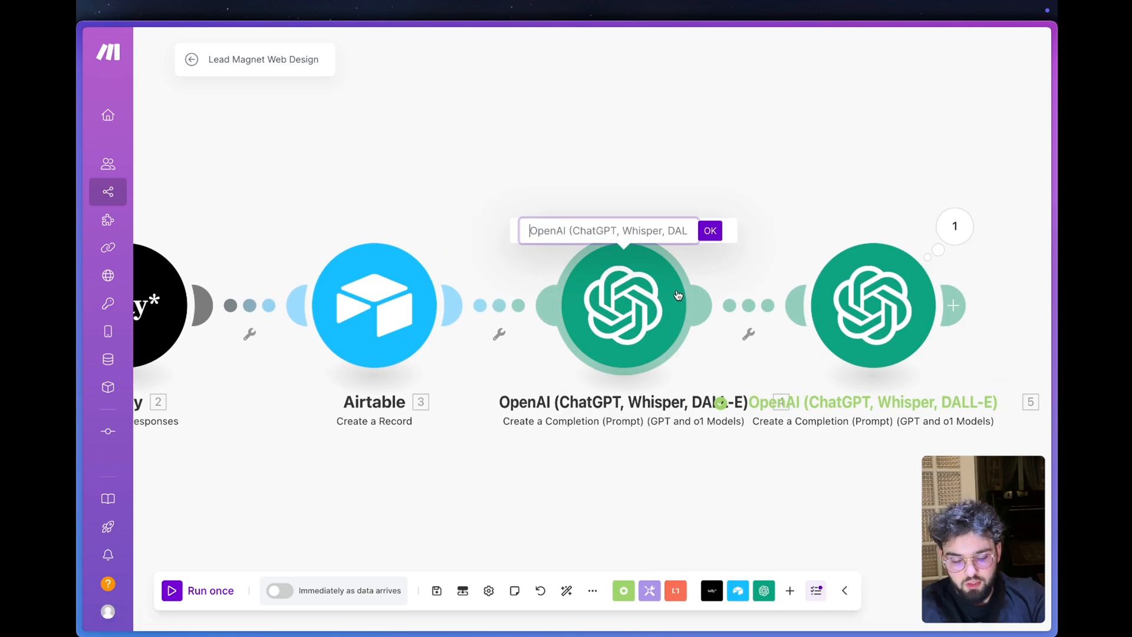
pyautogui.write('Descri')
pyautogui.write('ption')
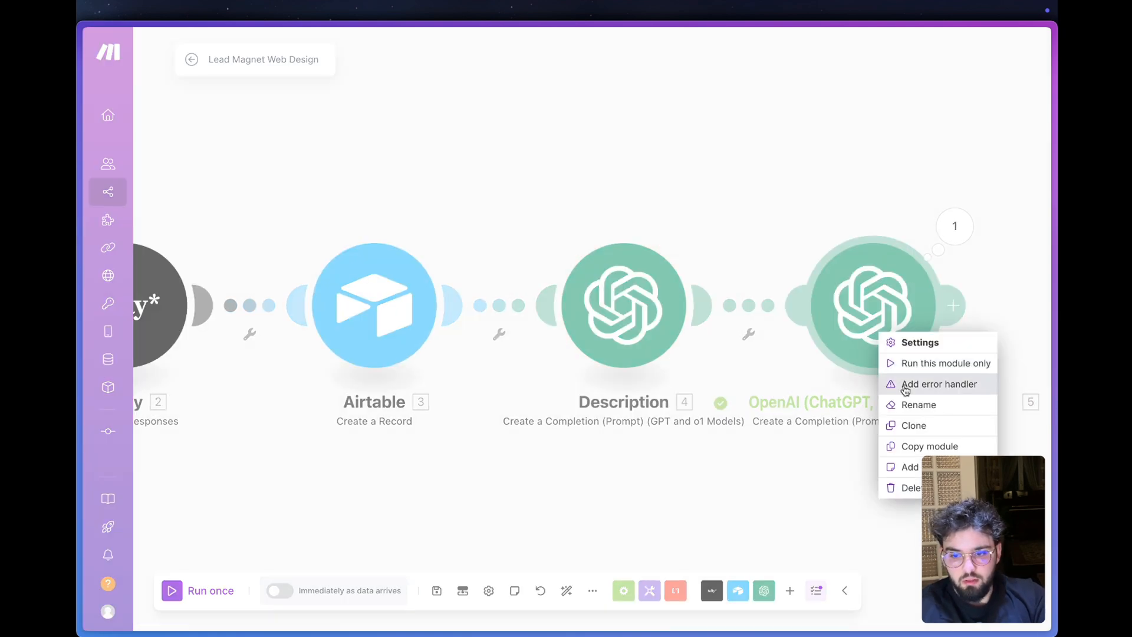
pyautogui.click(912, 405)
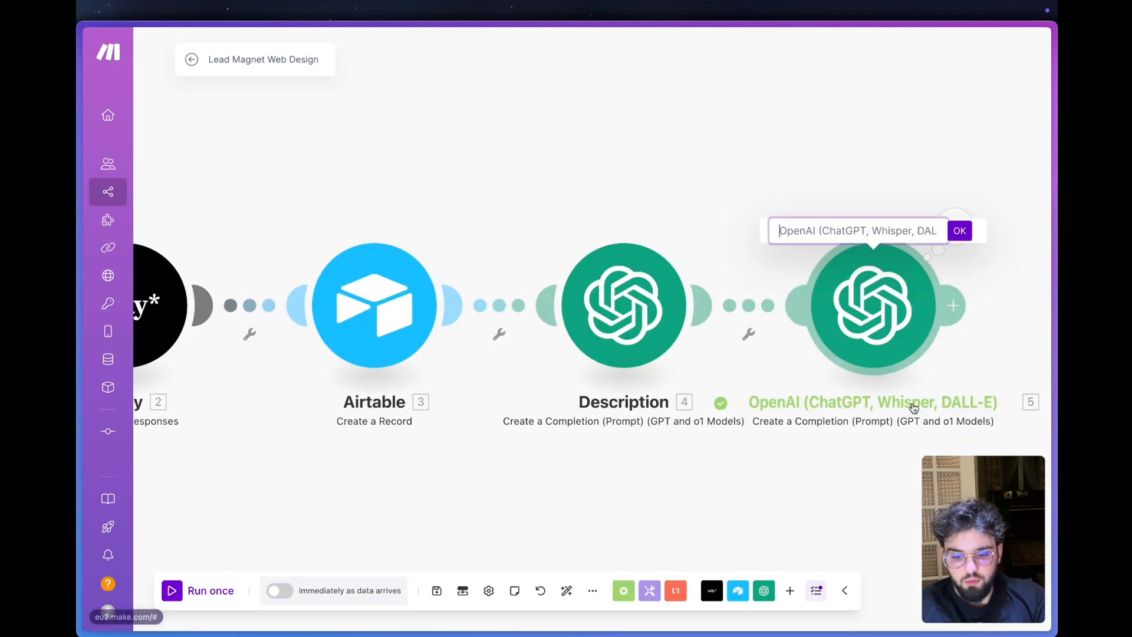
# - Replace Airtable's Description de l'entreprise in the Prompts module's message with the Description module's Result and save the module
pyautogui.scroll(-3, 656, 452)
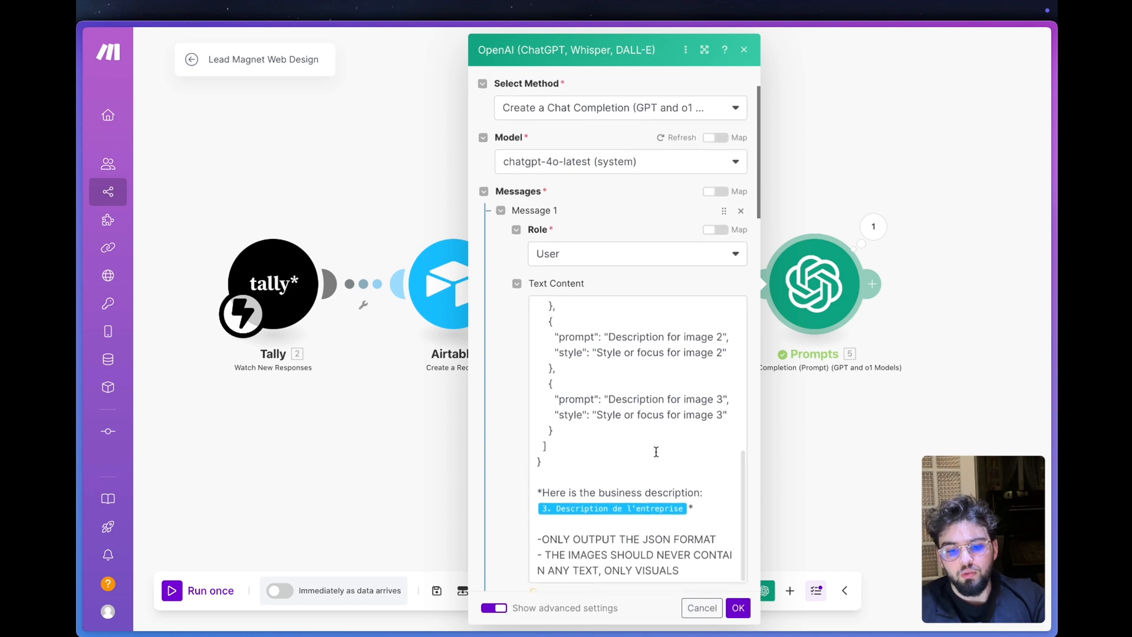
pyautogui.click(656, 452)
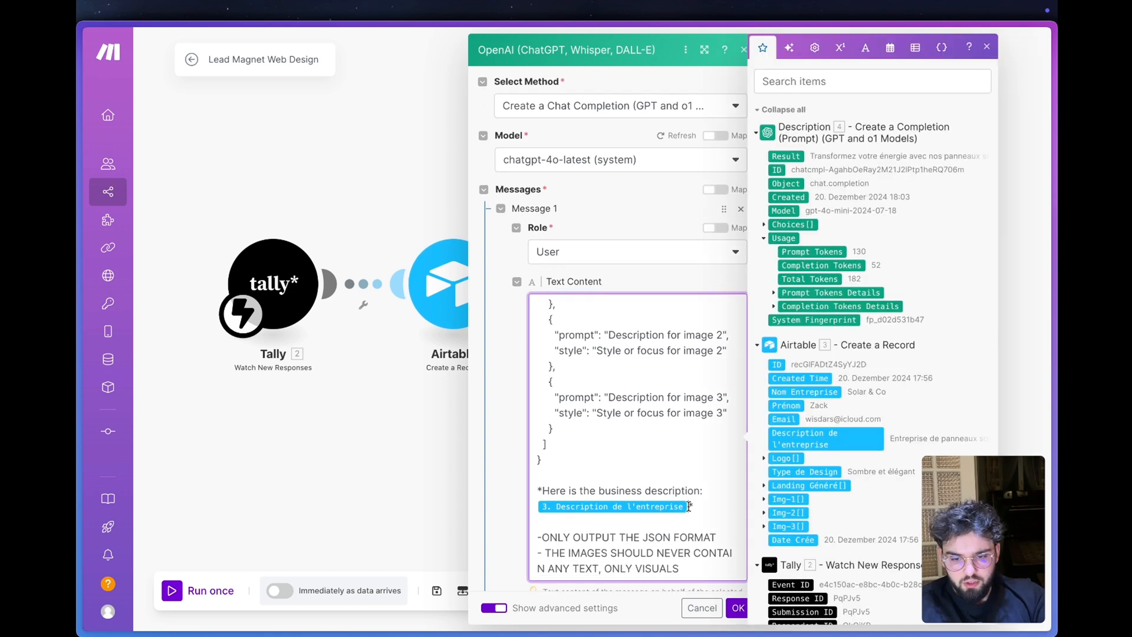
pyautogui.press('BackSpace')
pyautogui.click(786, 156)
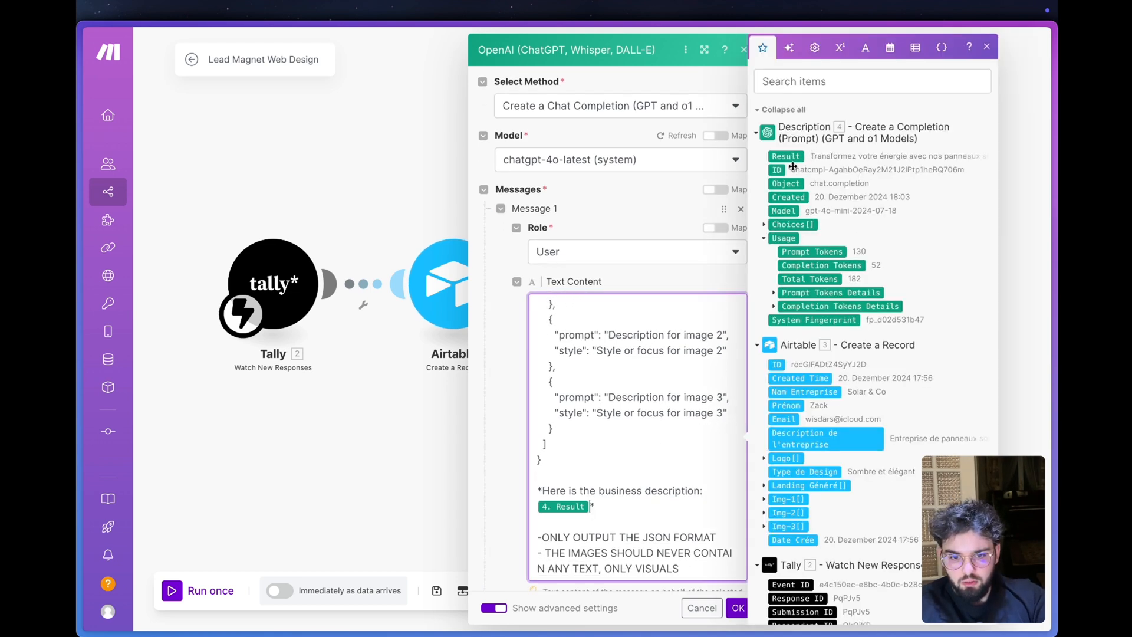
pyautogui.click(509, 440)
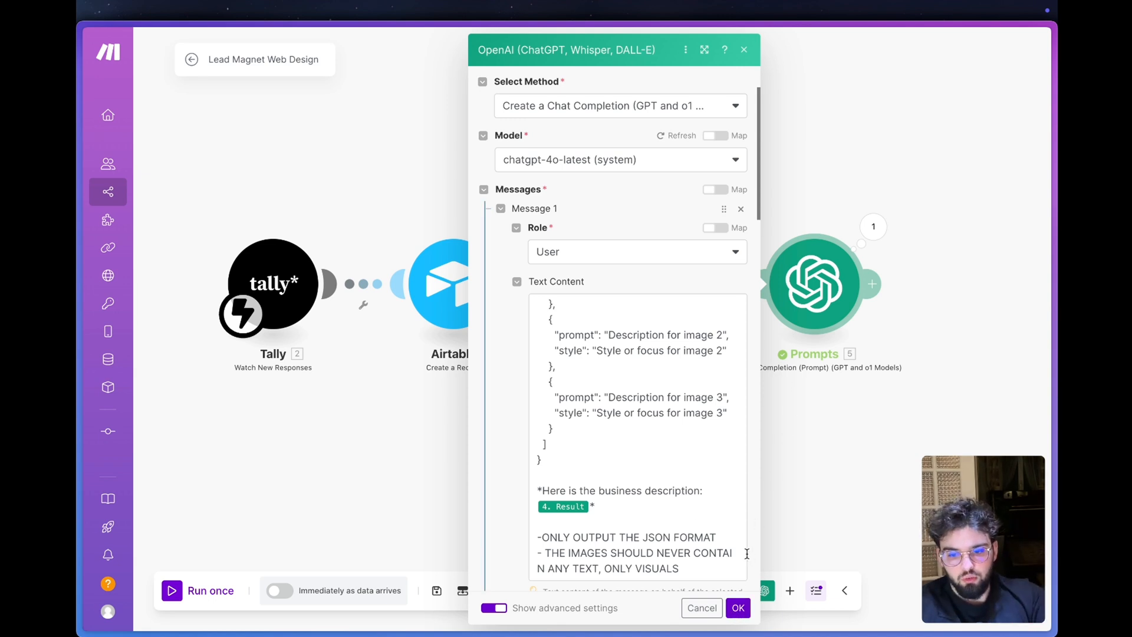
pyautogui.click(738, 608)
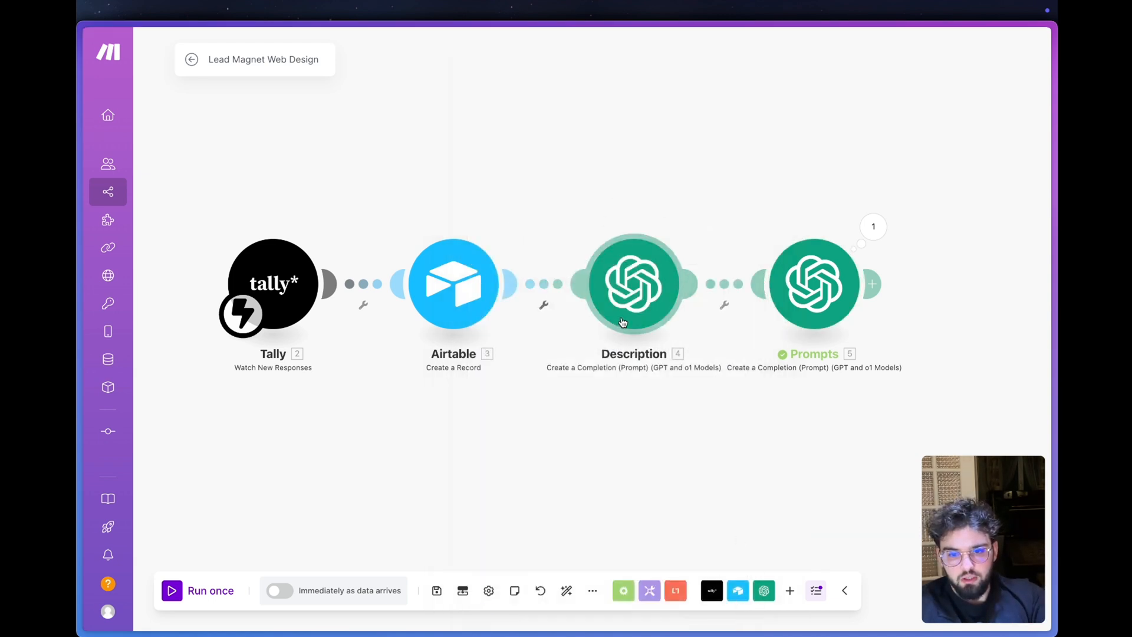
# - Add a Flow Control Router with three routes after the Prompts module
pyautogui.click(872, 284)
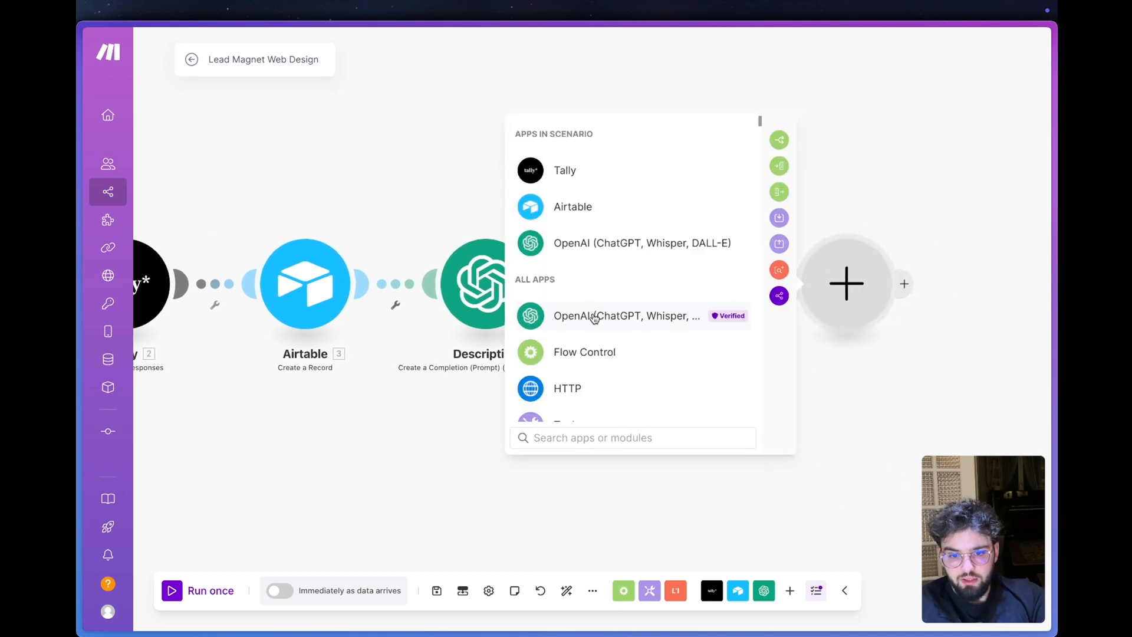
pyautogui.click(591, 354)
pyautogui.click(590, 400)
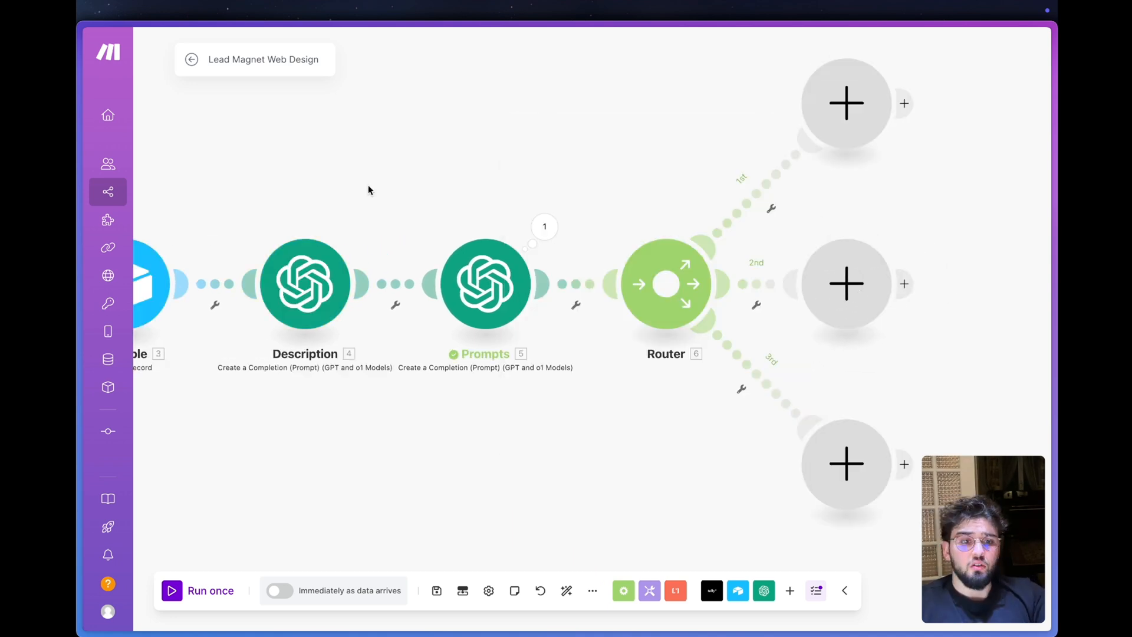
# - Search the web for "replicate" in a new browser tab
pyautogui.moveTo(82, 242)
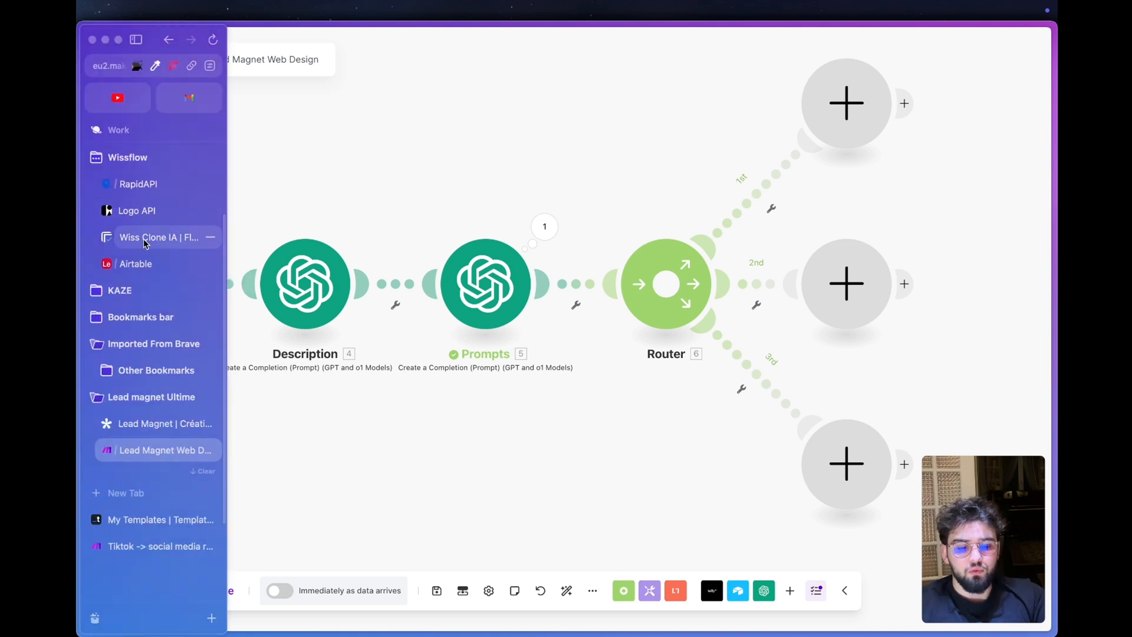
pyautogui.press('super+t')
pyautogui.write('replicate')
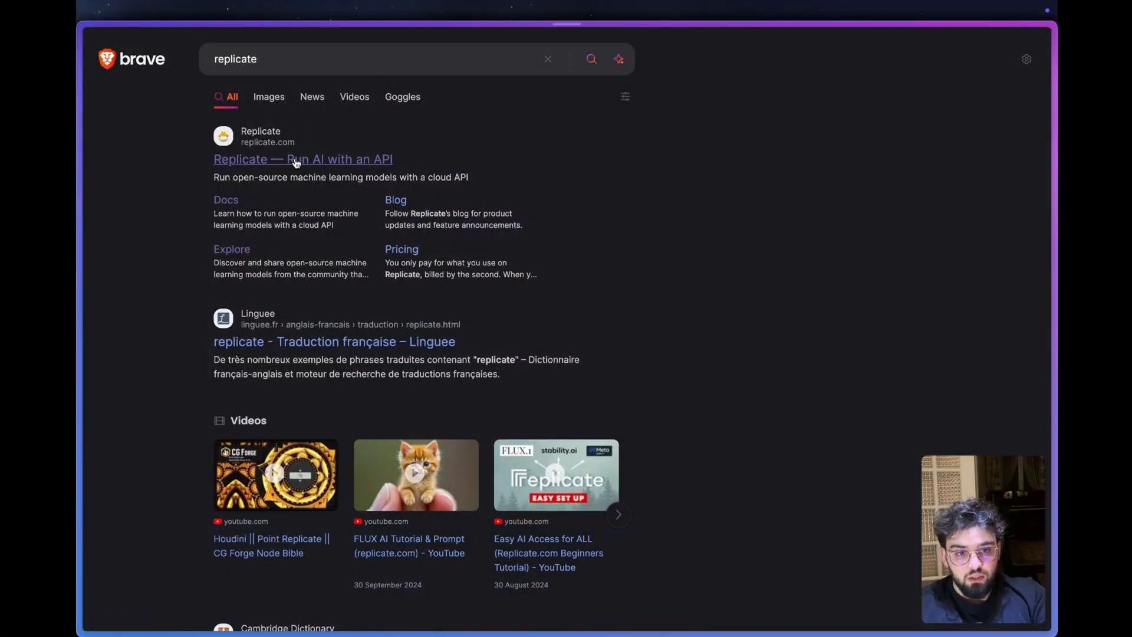
# - Open the Replicate website from the search results and browse the featured models on its Explore page
pyautogui.click(296, 161)
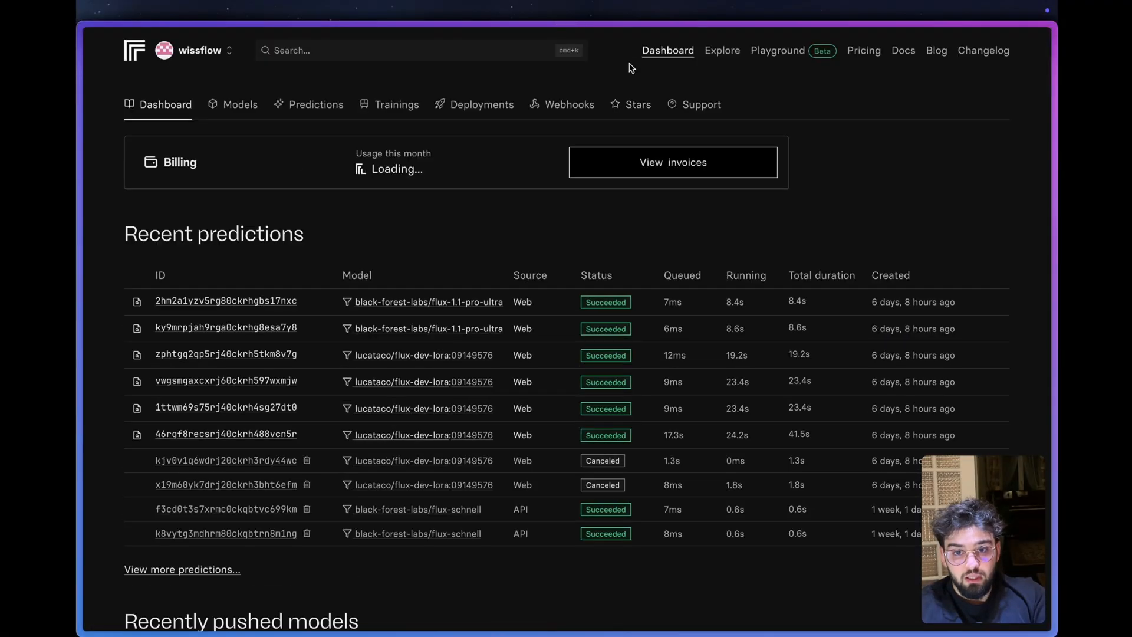
pyautogui.click(722, 59)
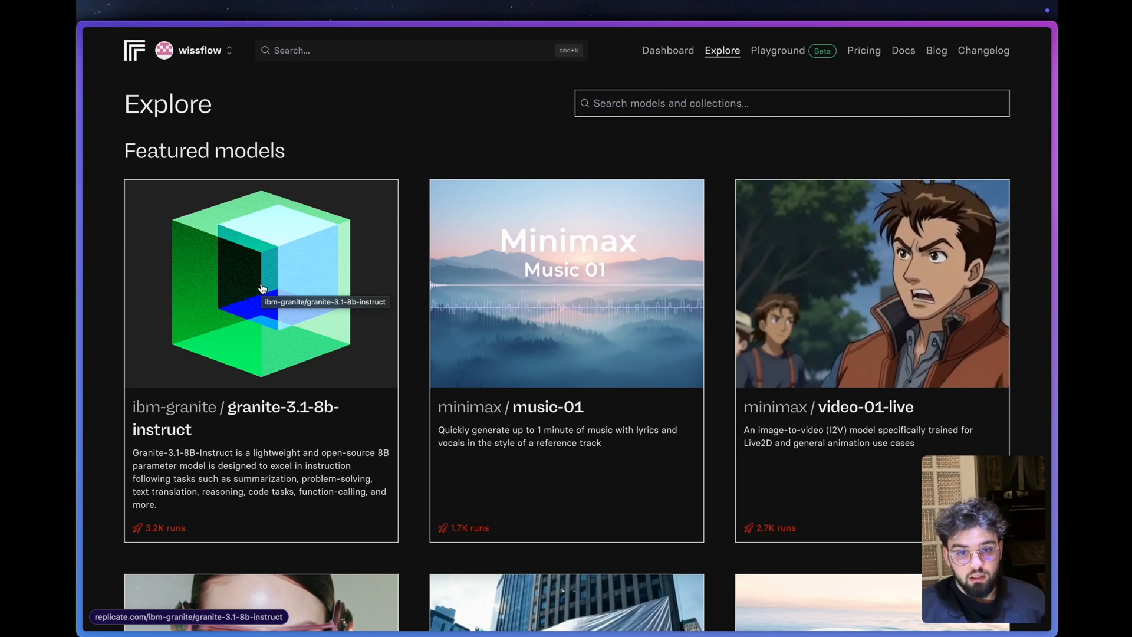
pyautogui.scroll(-10, 581, 434)
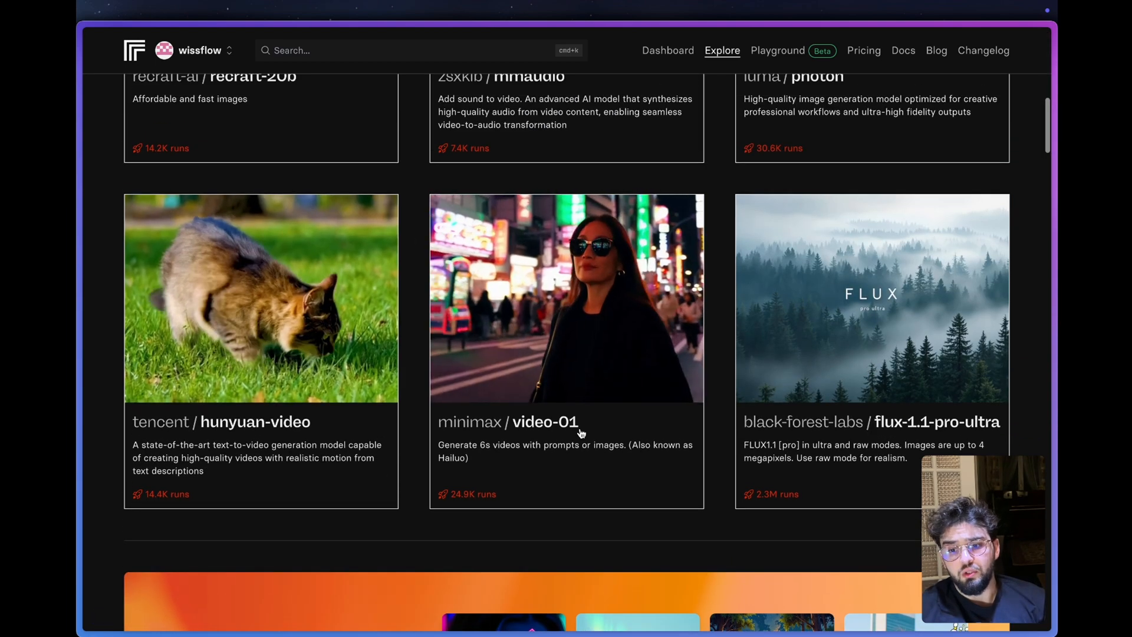
pyautogui.scroll(10, 560, 295)
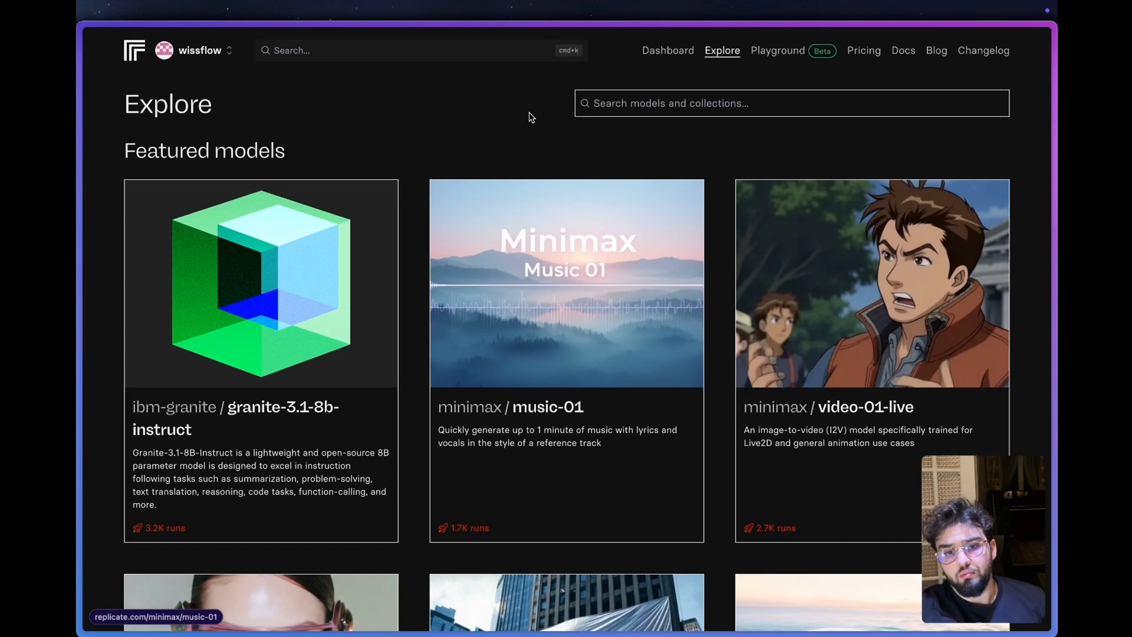
# - Search Replicate for "flux" and open the black-forest-labs/flux-schnell model
pyautogui.click(379, 50)
pyautogui.write('flu')
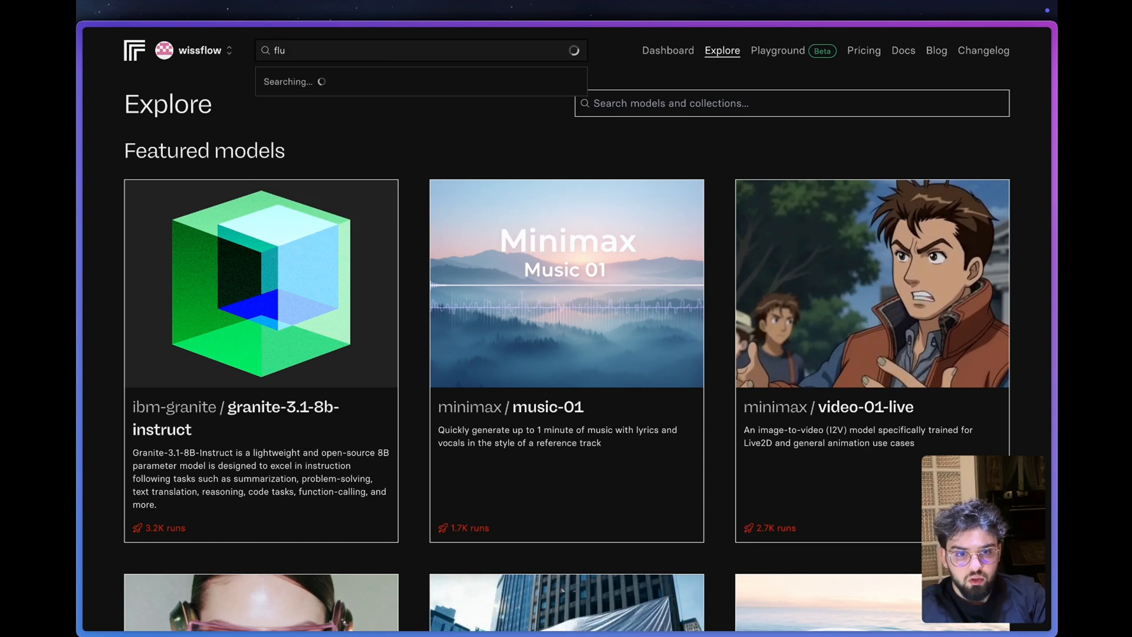
pyautogui.write('x')
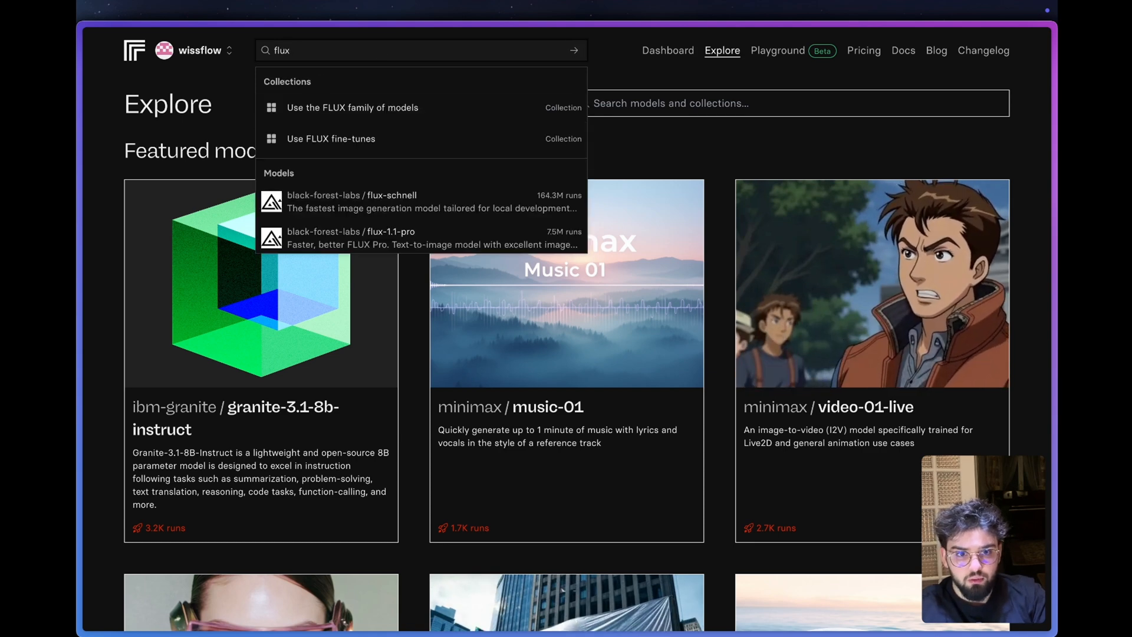
pyautogui.click(405, 213)
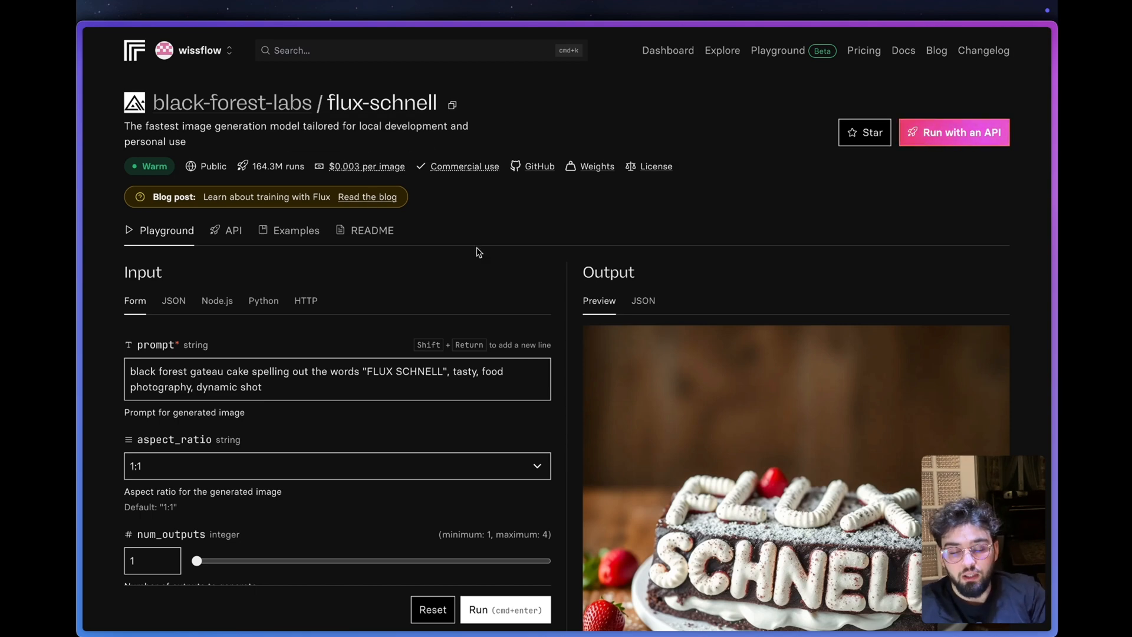
# - Show the HTTP version of flux-schnell's API instructions and select the API token in the environment variable line
pyautogui.scroll(-3, 477, 252)
pyautogui.scroll(3, 477, 252)
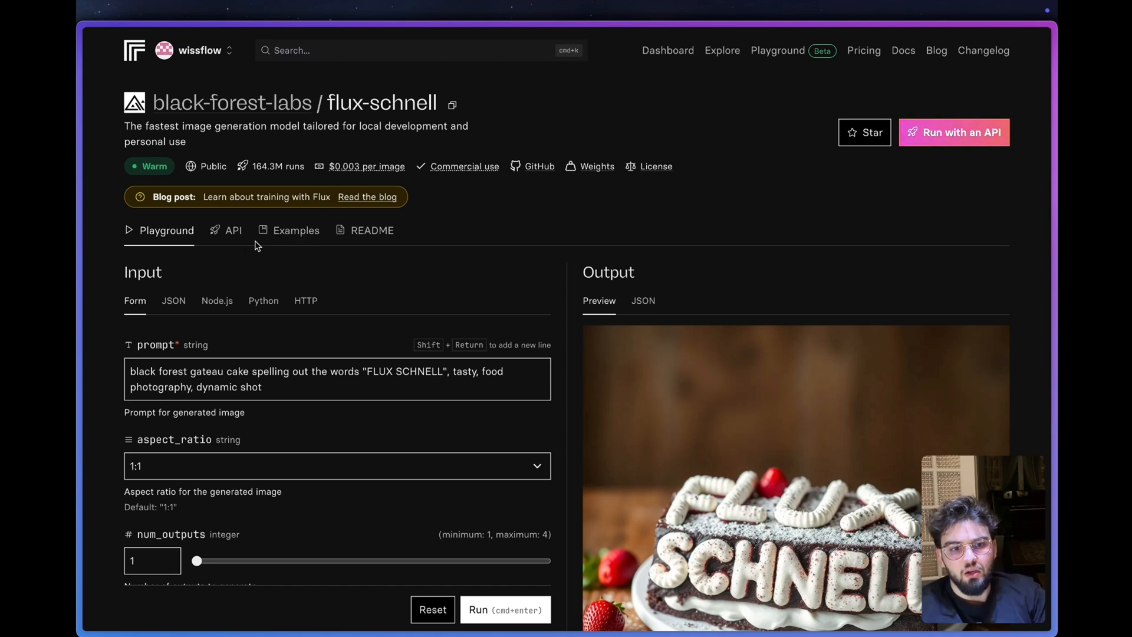
pyautogui.click(224, 237)
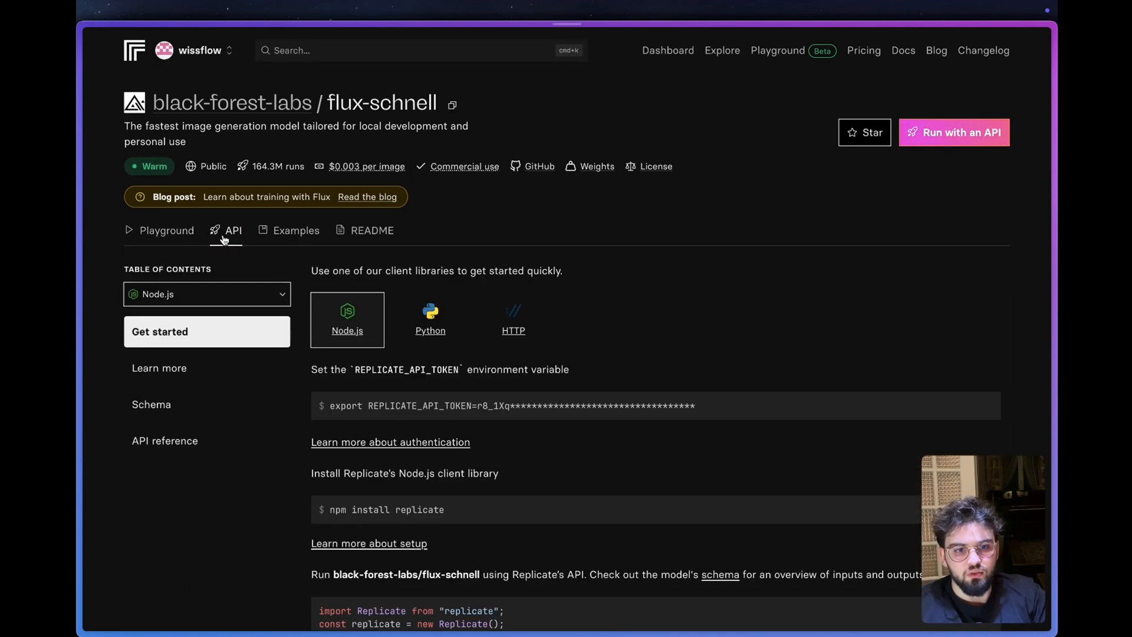
pyautogui.scroll(-2, 287, 264)
pyautogui.click(523, 255)
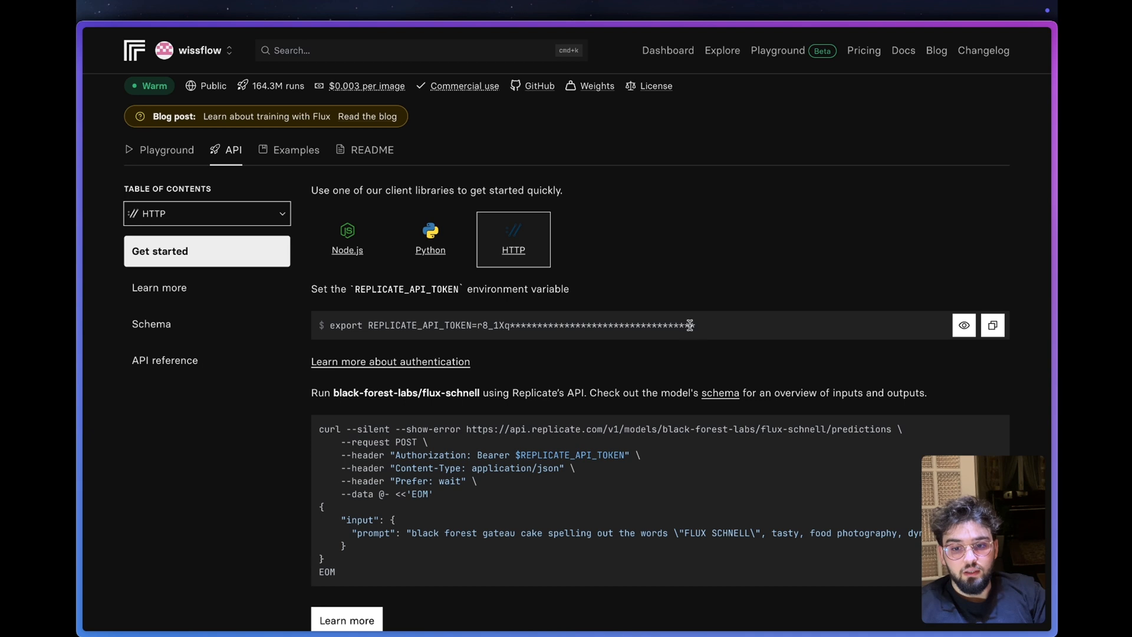
pyautogui.moveTo(707, 327); pyautogui.dragTo(482, 325)
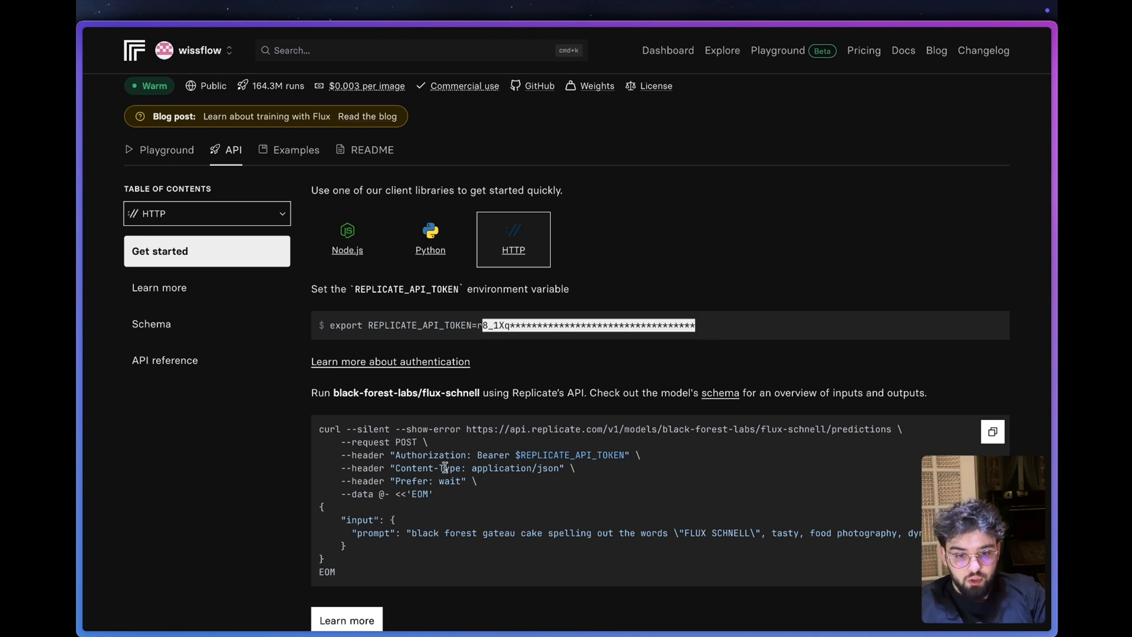
pyautogui.scroll(-1, 424, 510)
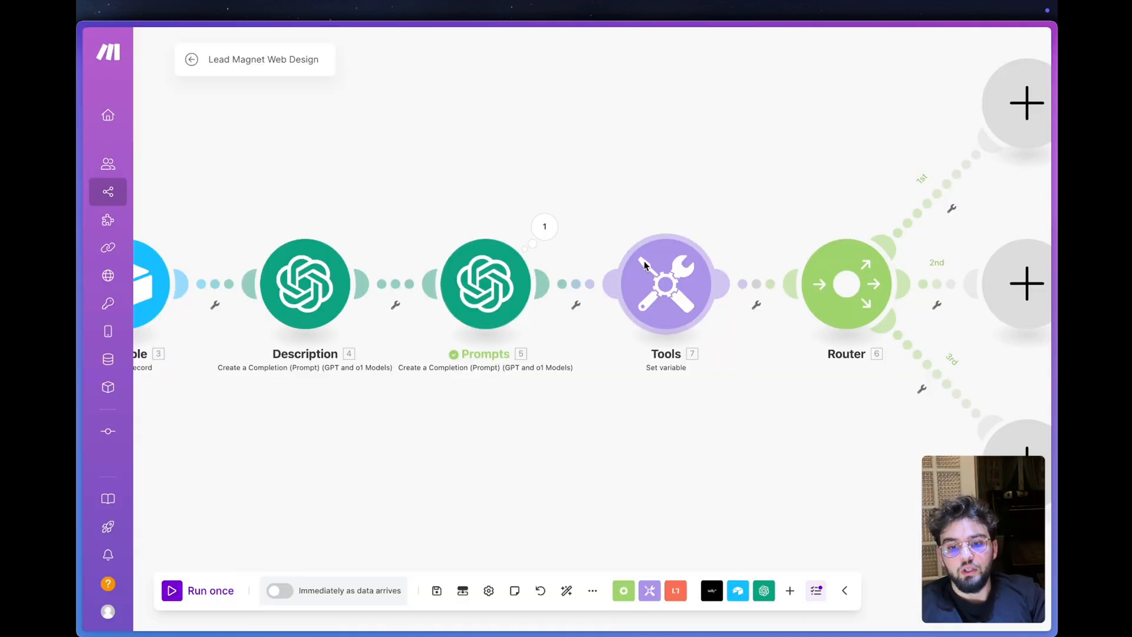
# - Rename the Tools Set variable module before the Router "API" in the Make scenario
pyautogui.rightClick(644, 265)
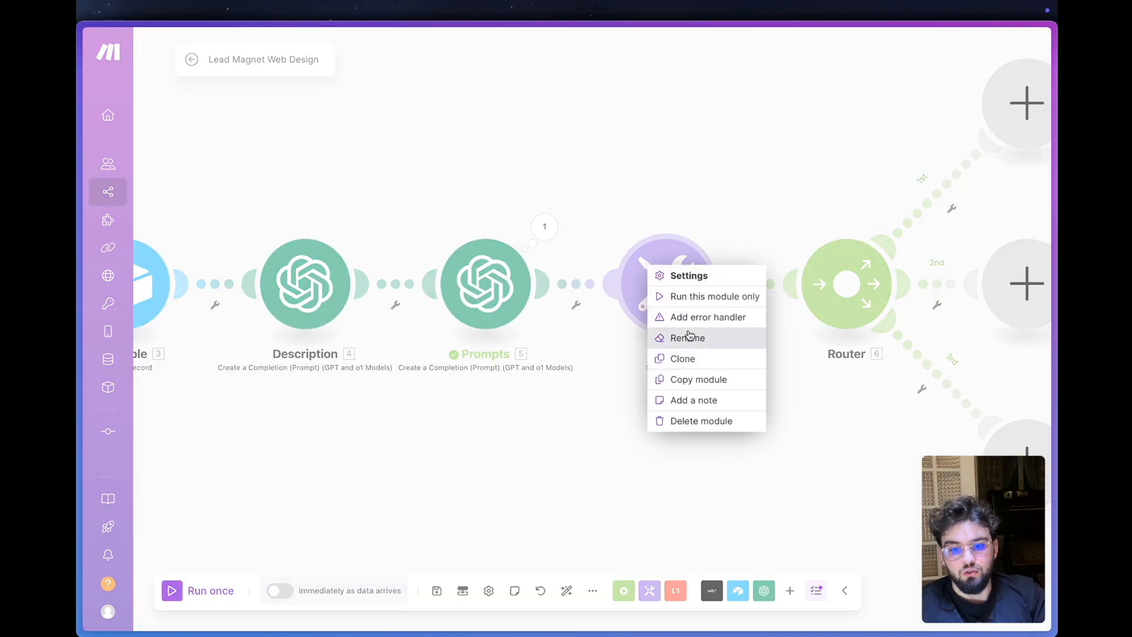
pyautogui.click(695, 342)
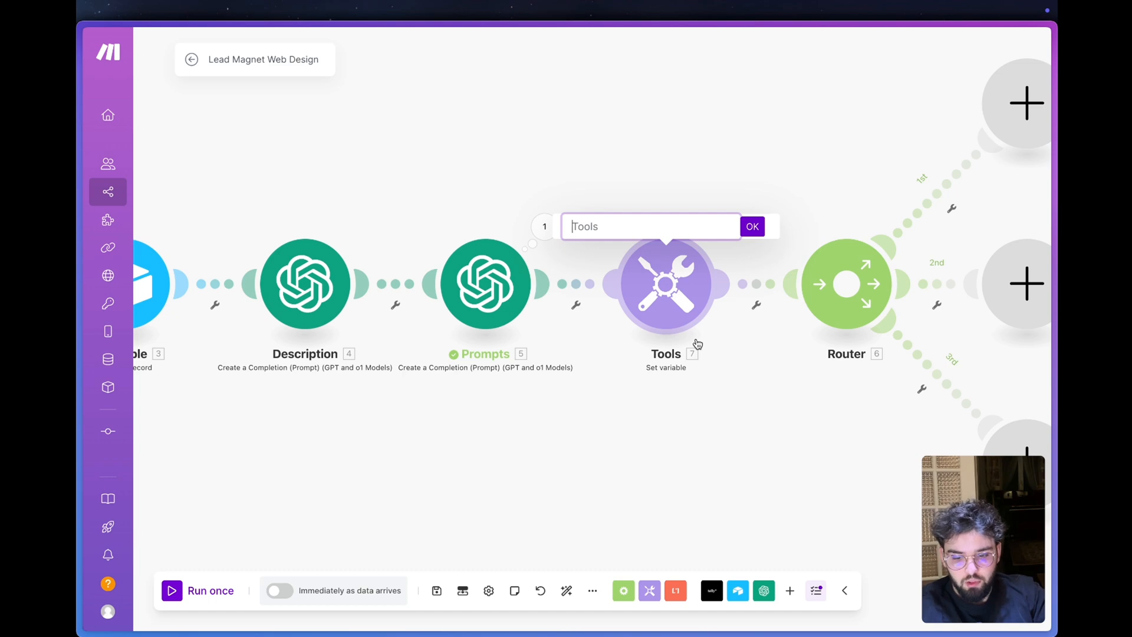
pyautogui.write('API')
pyautogui.press('Return')
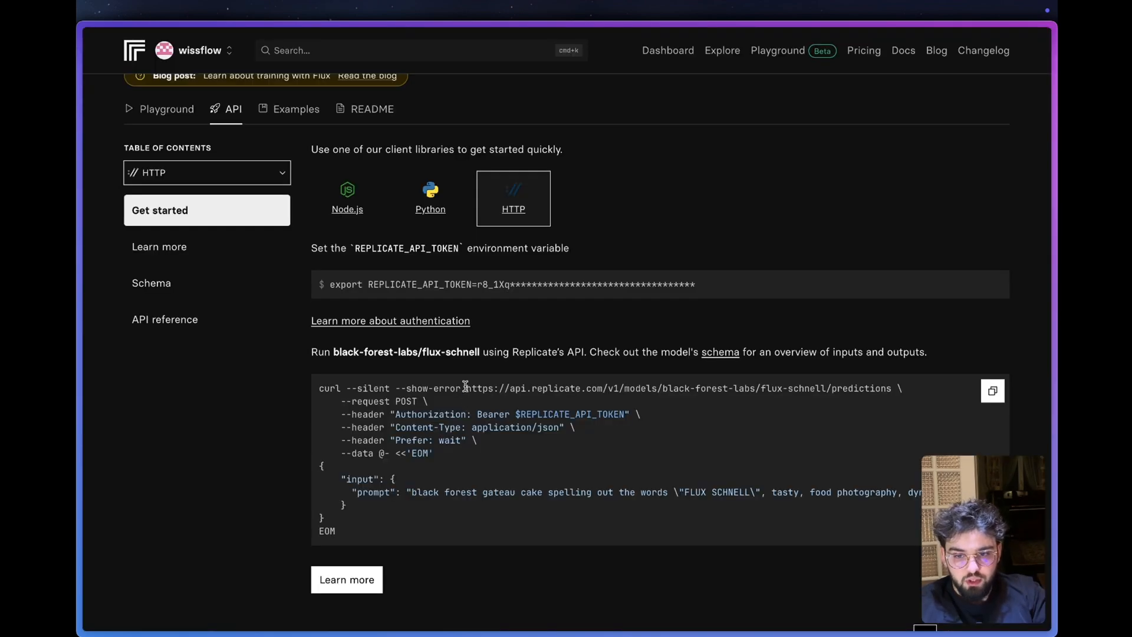
pyautogui.moveTo(466, 386); pyautogui.dragTo(888, 391)
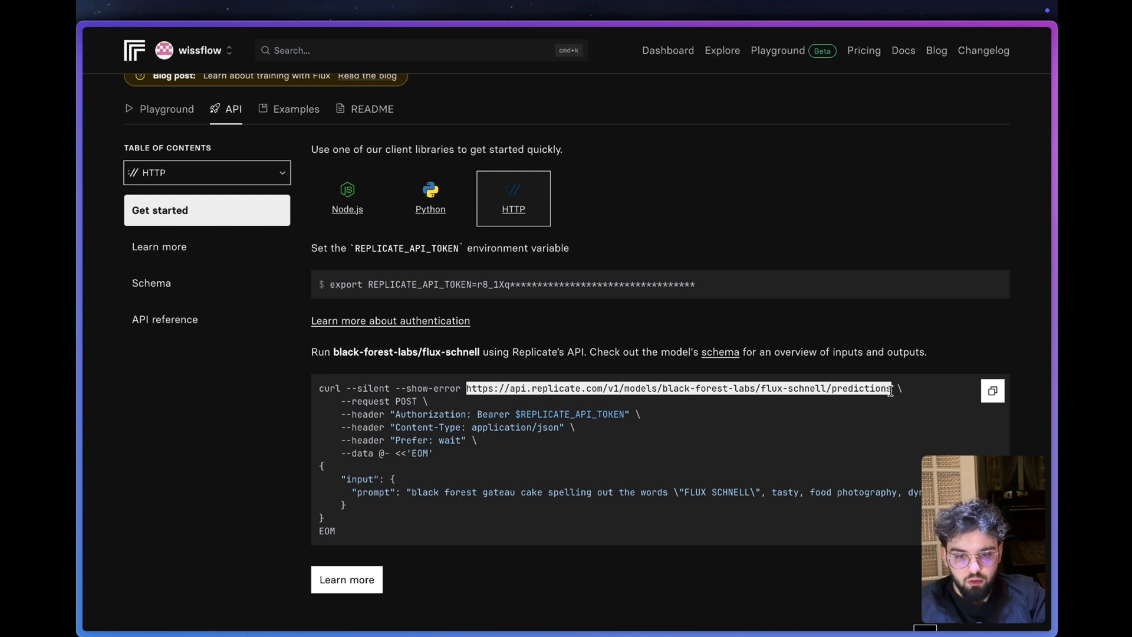
pyautogui.moveTo(80, 253)
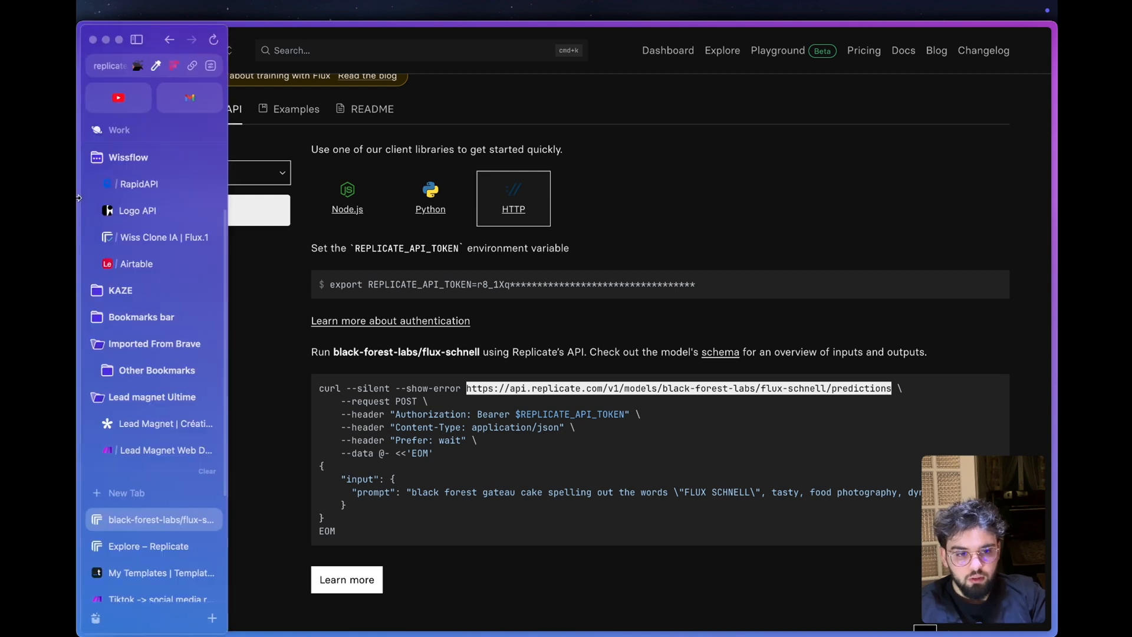
pyautogui.click(156, 450)
pyautogui.click(1026, 103)
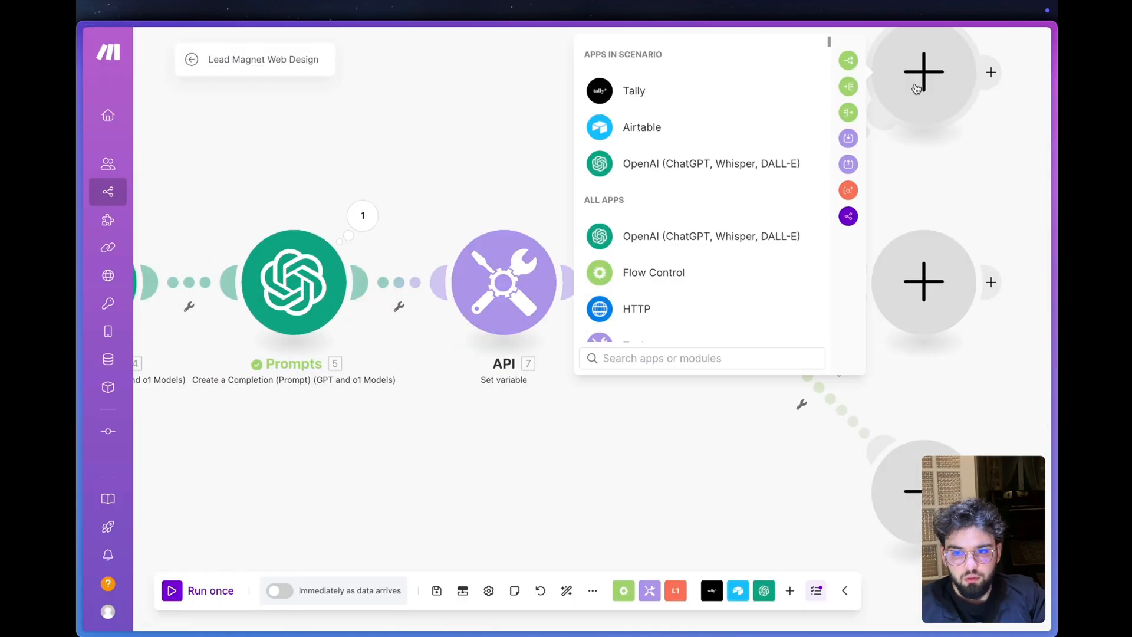
pyautogui.click(675, 310)
pyautogui.scroll(-2, 679, 298)
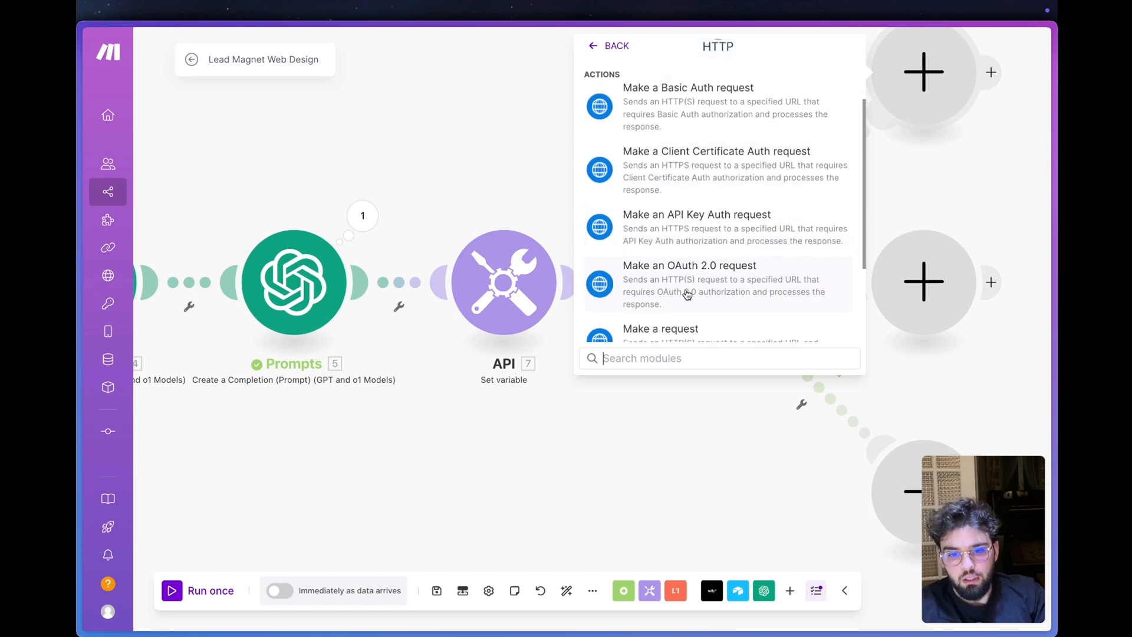
pyautogui.click(676, 328)
pyautogui.click(701, 153)
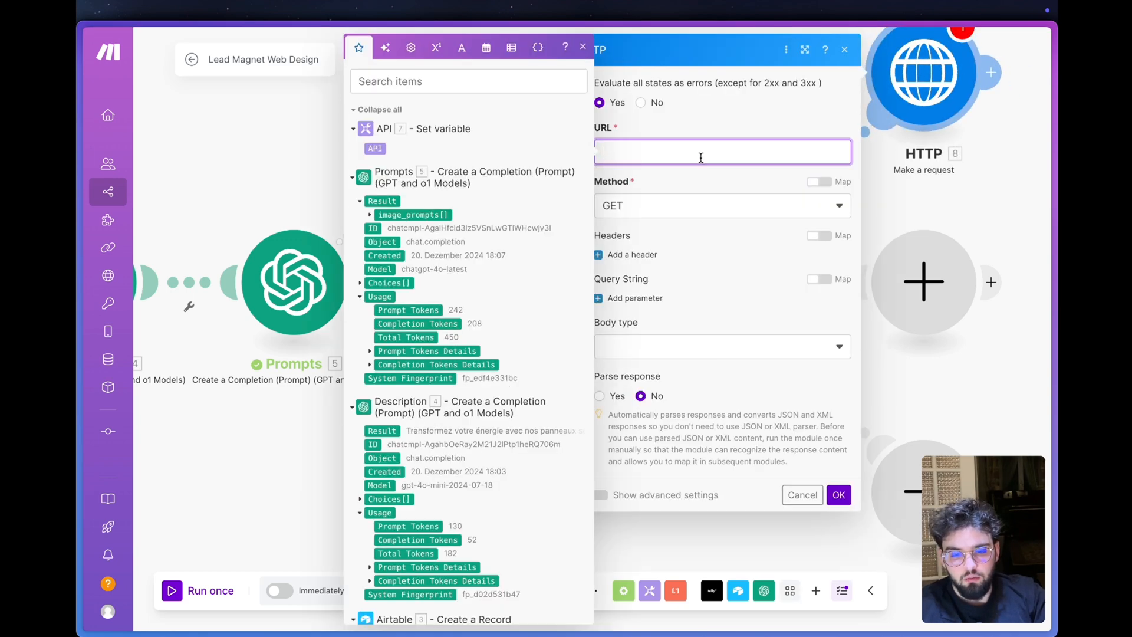
pyautogui.write('https://api.replicate.com/v1/models/black-forest-labs/flux-schnell/predictions')
# - Check the request type in Replicate's HTTP example, set the HTTP module's Method to POST, and add a header item
pyautogui.moveTo(146, 467)
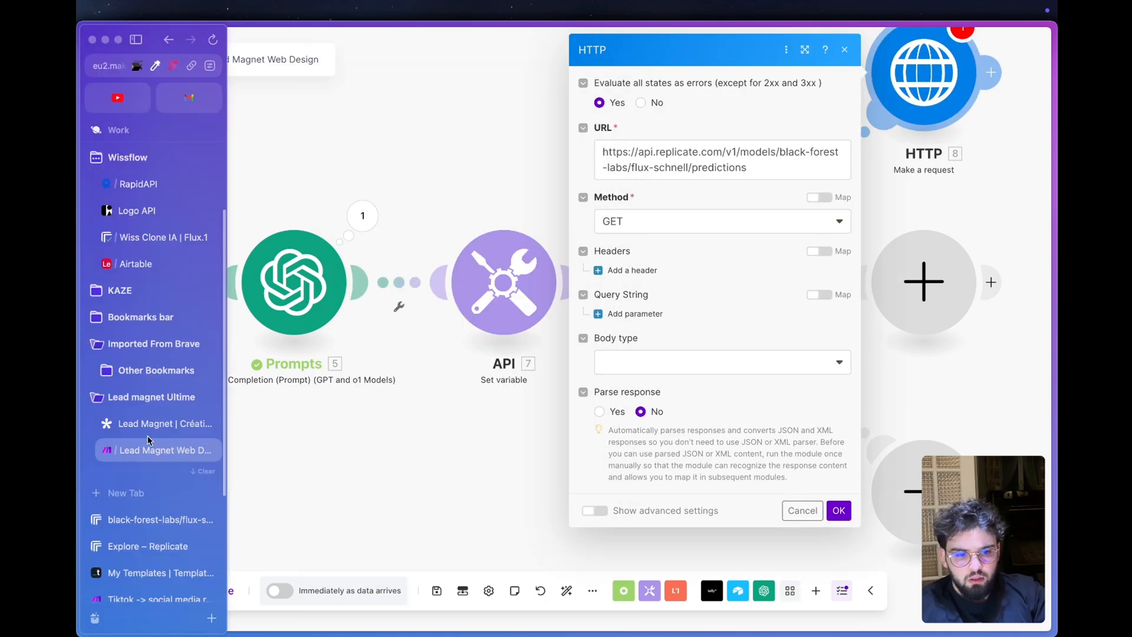
pyautogui.click(153, 517)
pyautogui.moveTo(415, 403); pyautogui.dragTo(388, 401)
pyautogui.moveTo(83, 345)
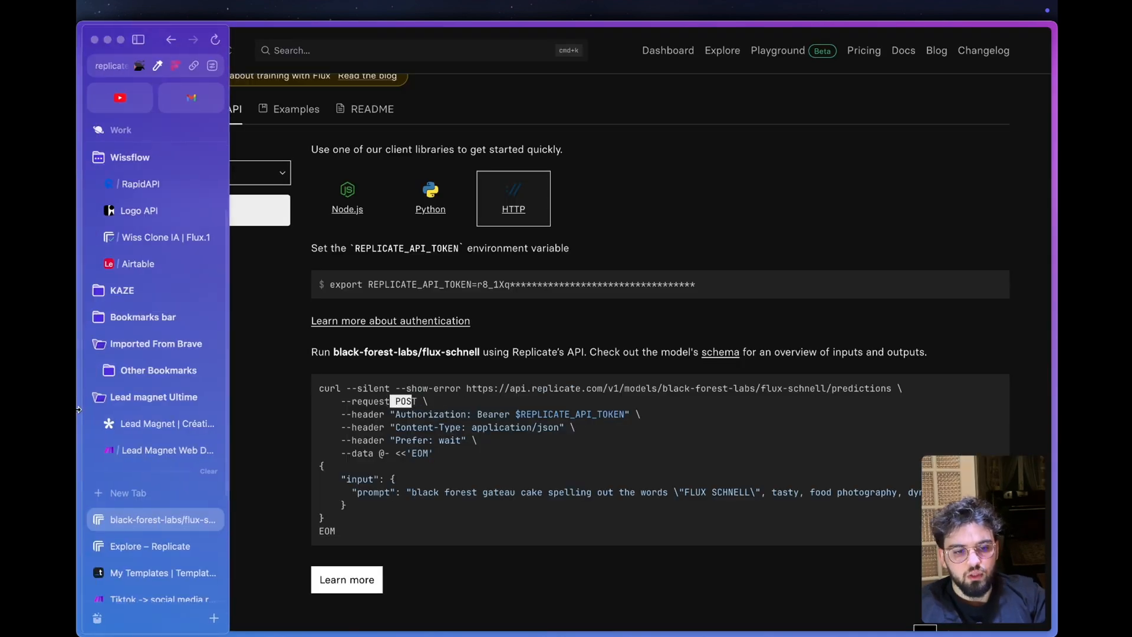
pyautogui.click(144, 451)
pyautogui.click(619, 291)
pyautogui.click(625, 270)
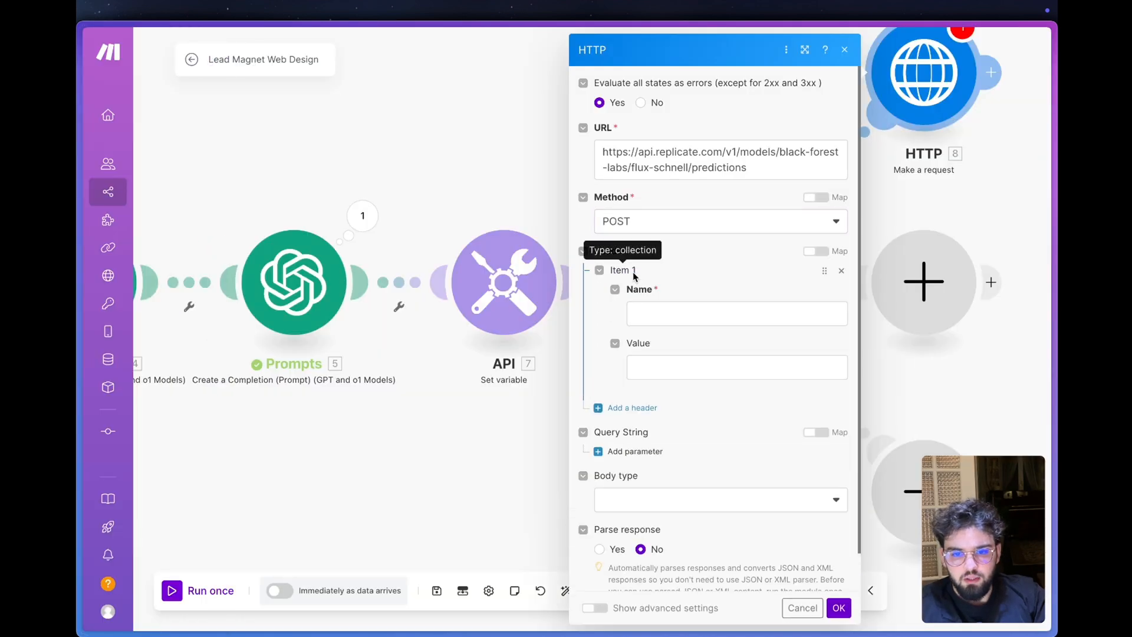
# - Copy the first header's name from Replicate's HTTP example and set Item 1's Name to Authorization
pyautogui.moveTo(84, 377)
pyautogui.click(145, 424)
pyautogui.moveTo(352, 414); pyautogui.dragTo(384, 439)
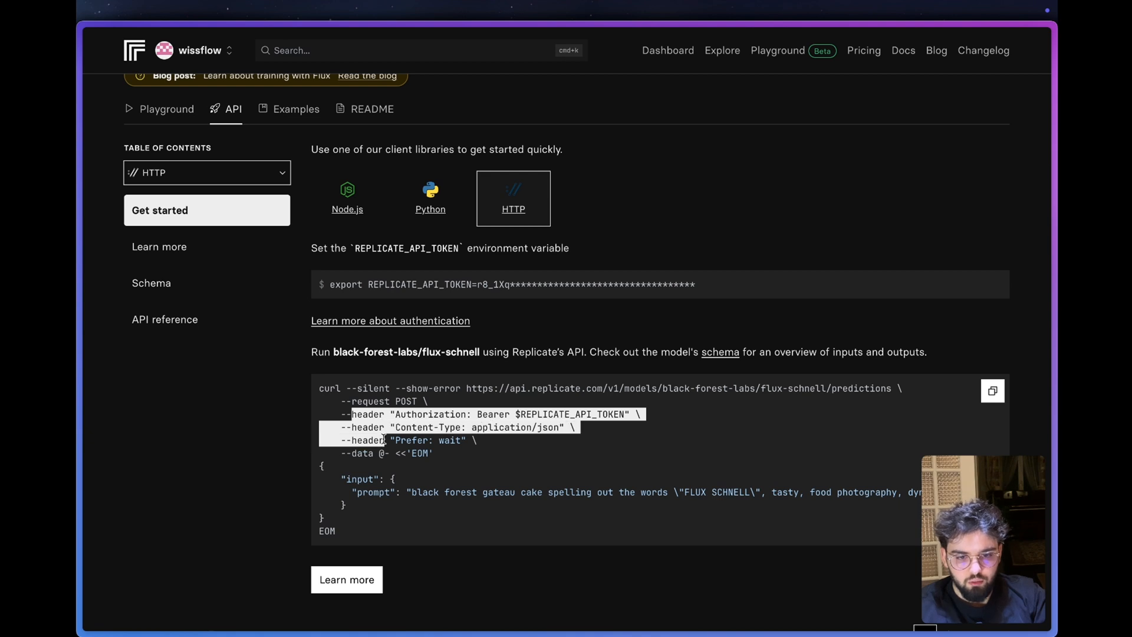
pyautogui.click(444, 416)
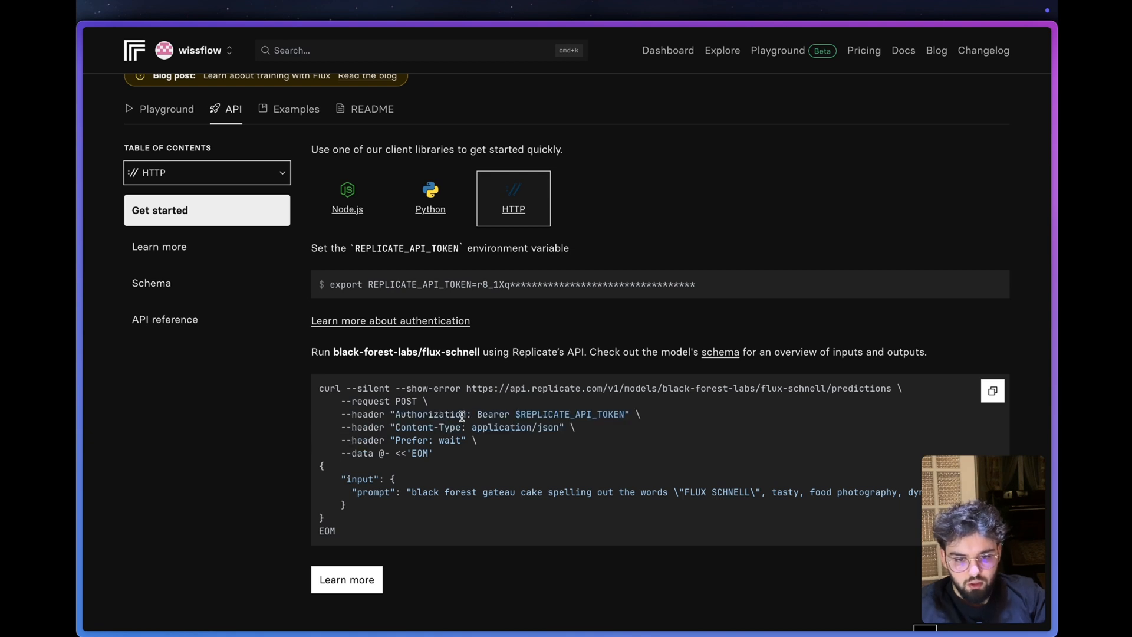
pyautogui.moveTo(471, 416); pyautogui.dragTo(403, 416)
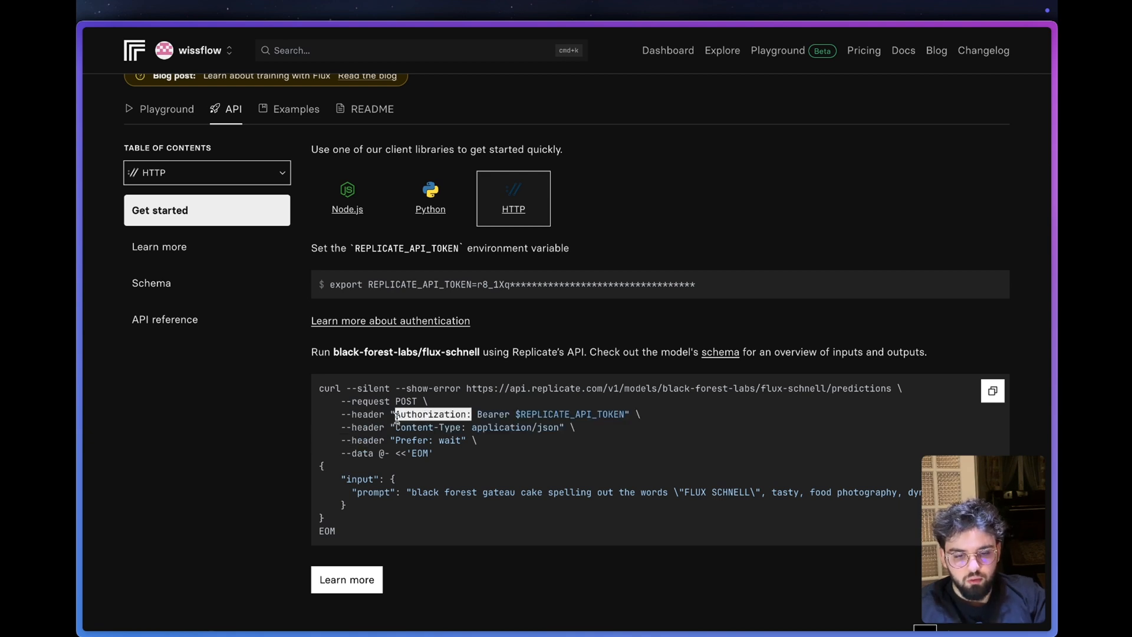
pyautogui.moveTo(85, 419)
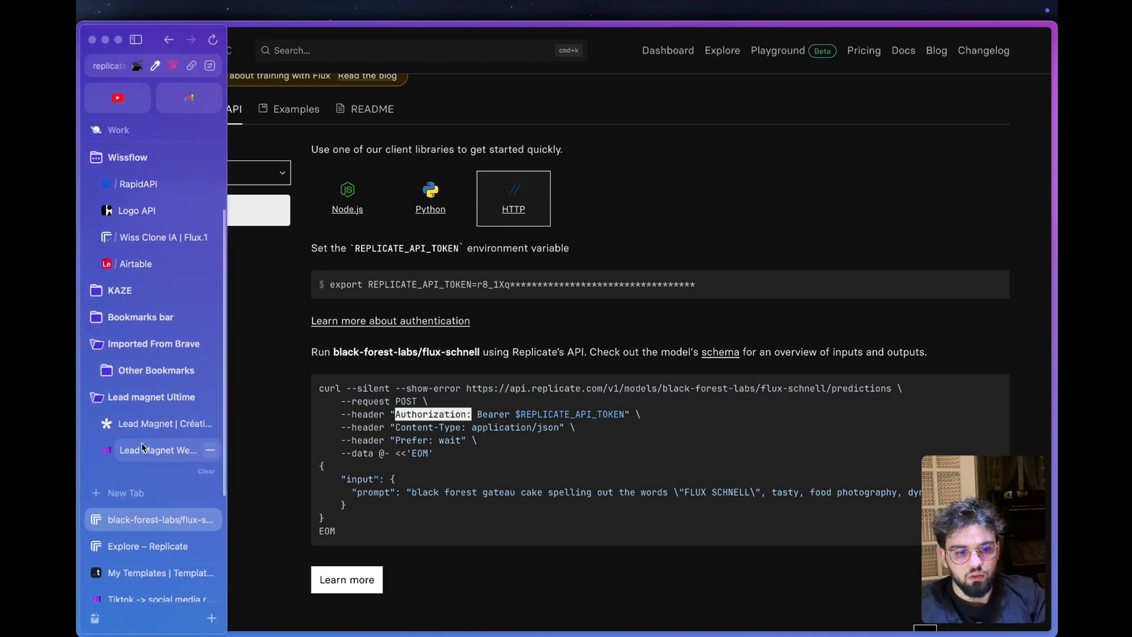
pyautogui.click(141, 449)
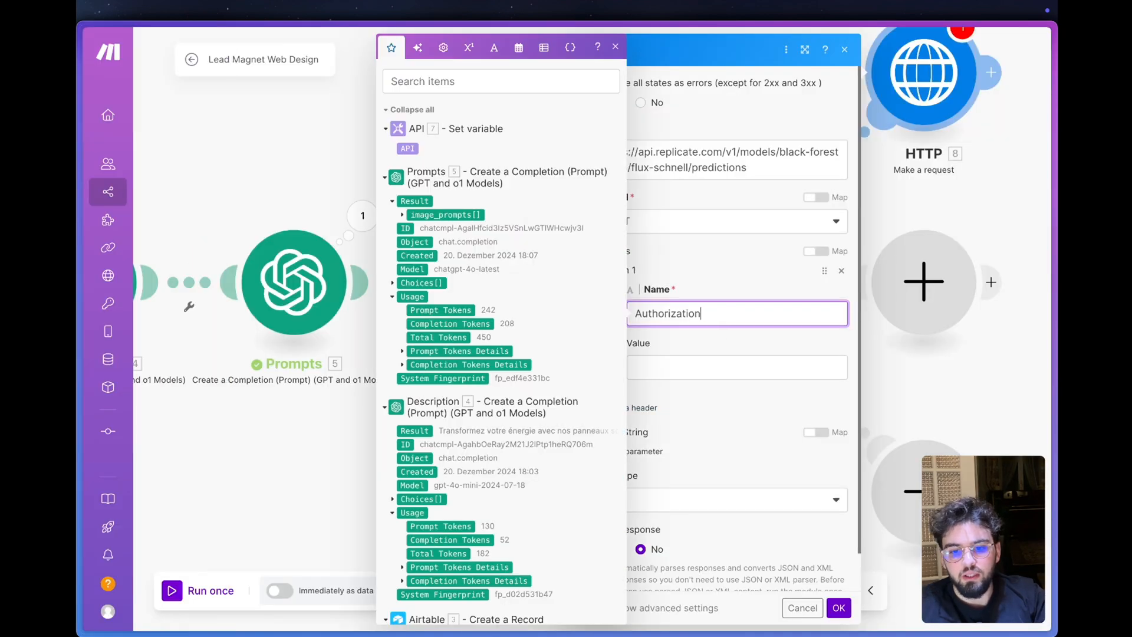
pyautogui.click(707, 300)
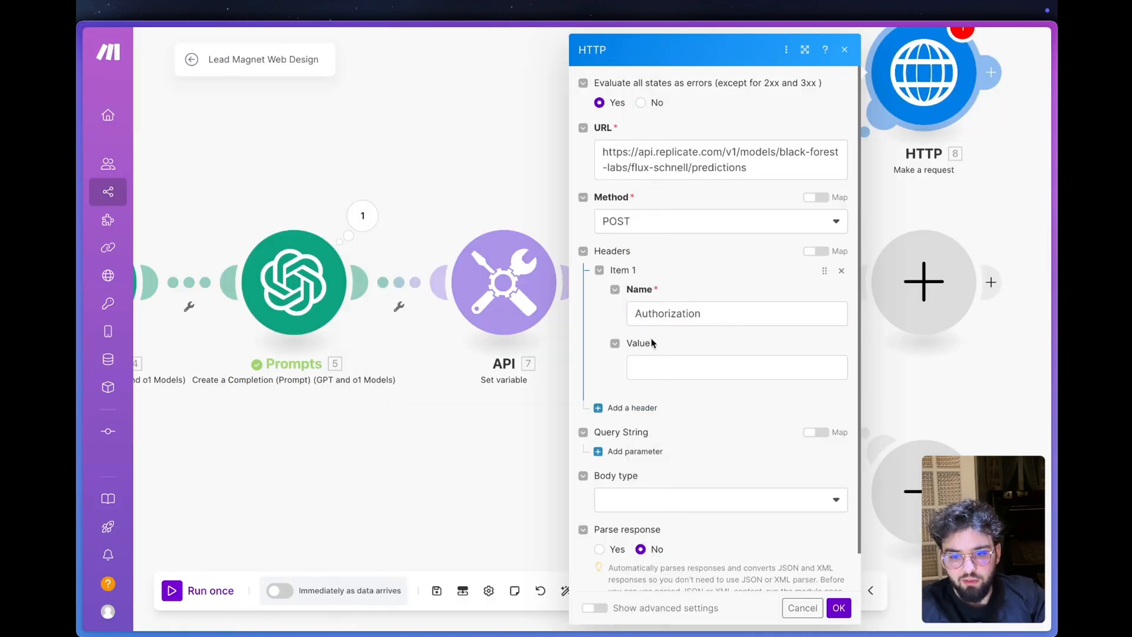
# - Set the Authorization header's value to "Bearer " from Replicate's example, followed by the API variable from the Set variable module
pyautogui.click(677, 373)
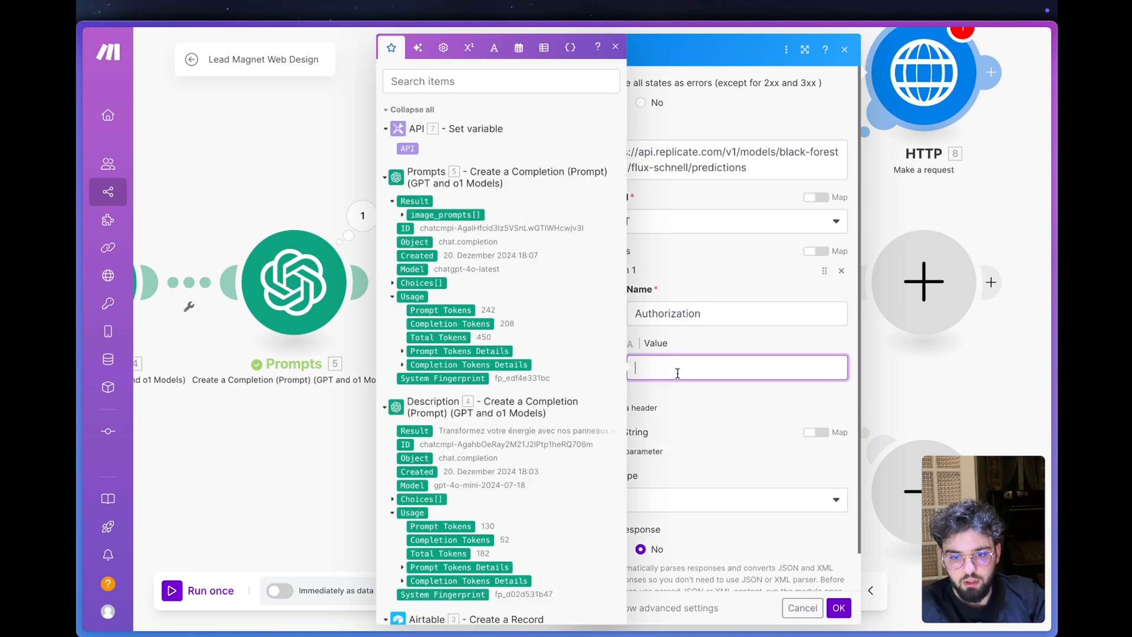
pyautogui.hotkey('ctrl', 'Tab')
pyautogui.moveTo(476, 414); pyautogui.dragTo(510, 414)
pyautogui.moveTo(110, 377)
pyautogui.click(159, 450)
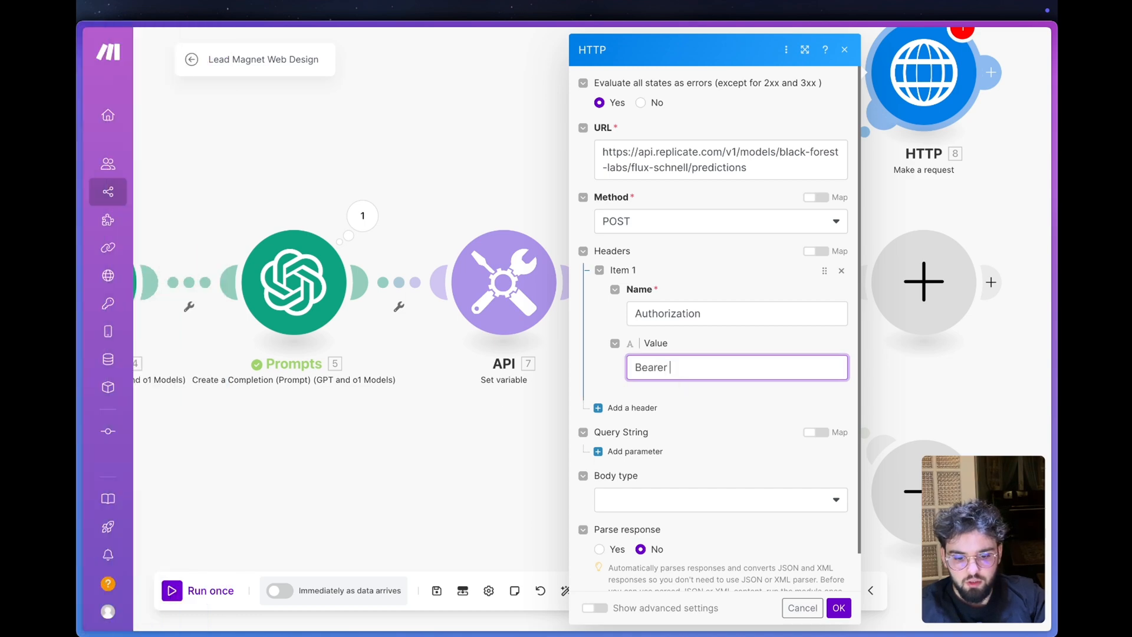
pyautogui.click(691, 369)
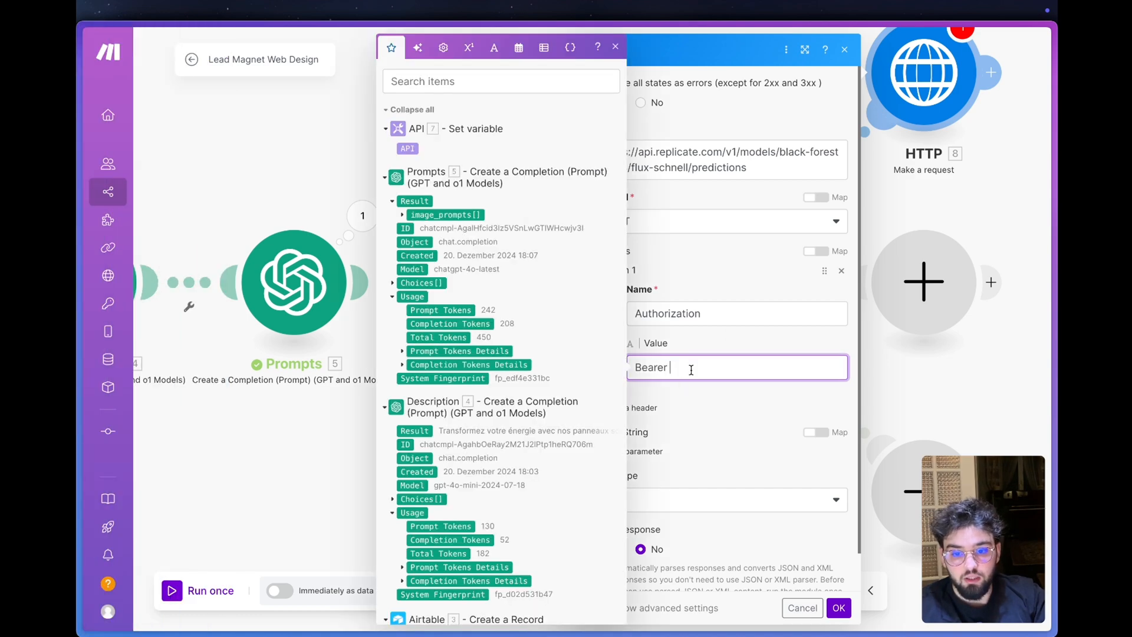
pyautogui.click(407, 149)
pyautogui.click(707, 400)
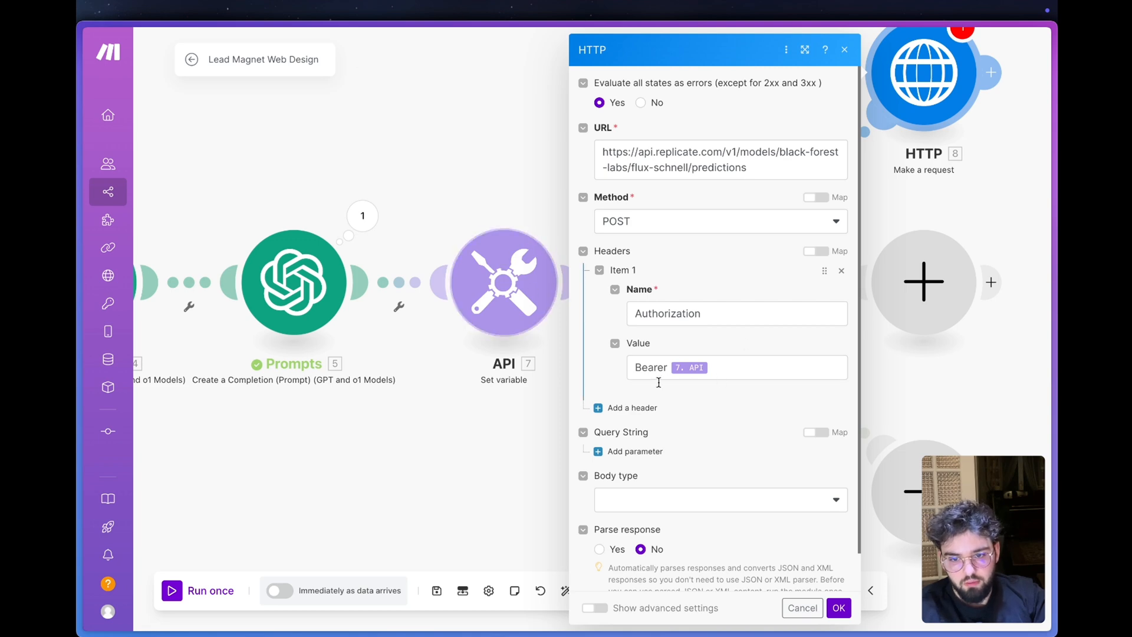
# - Copy the Prefer header name from Replicate's HTTP example and use it as the Name of a second header in the HTTP module
pyautogui.hotkey('ctrl', 'Tab')
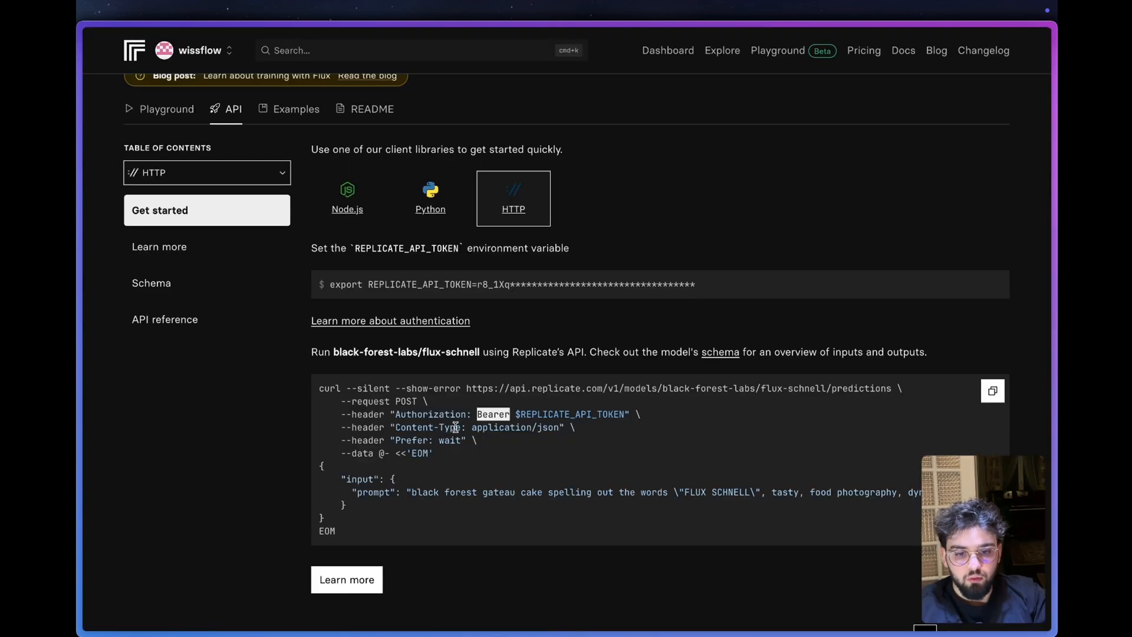
pyautogui.doubleClick(427, 441)
pyautogui.press('super+c')
pyautogui.moveTo(147, 398)
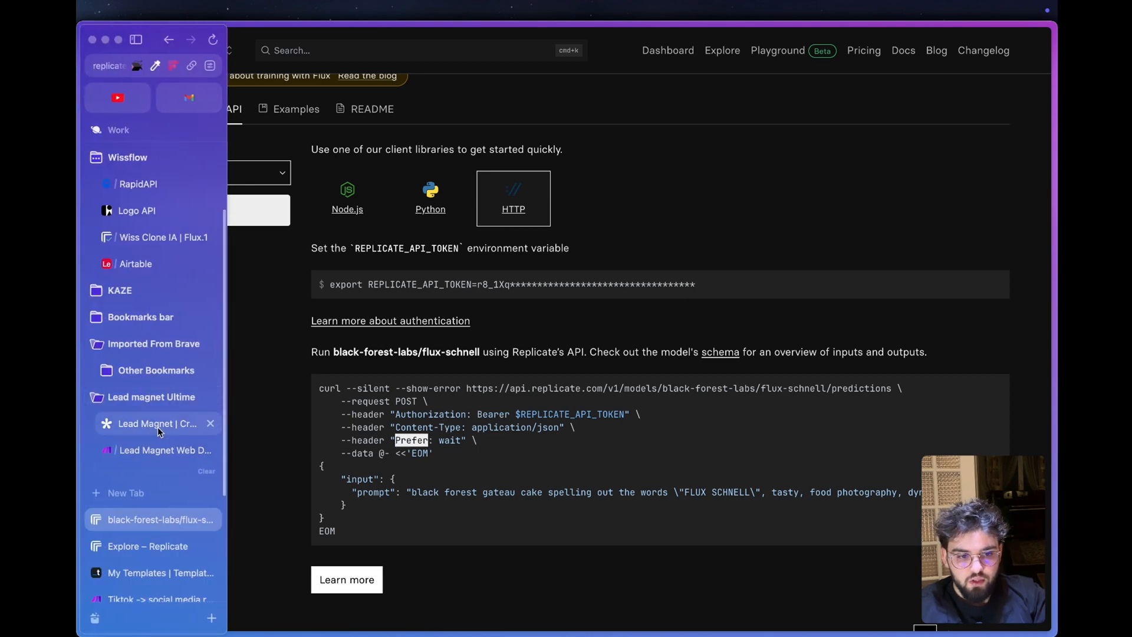
pyautogui.click(154, 450)
pyautogui.click(710, 453)
pyautogui.press('super+v')
# - Copy the Prefer header's value from Replicate's example and set Item 2's Value to wait
pyautogui.hotkey('ctrl', 'Tab')
pyautogui.click(459, 440)
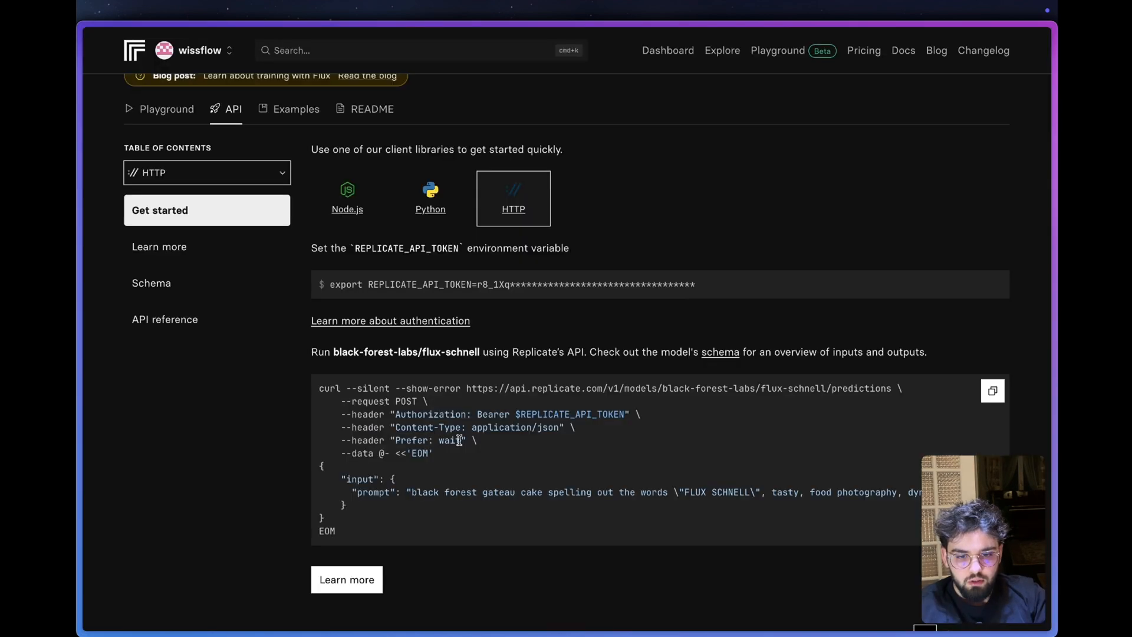
pyautogui.moveTo(459, 440); pyautogui.dragTo(437, 441)
pyautogui.press('super+c')
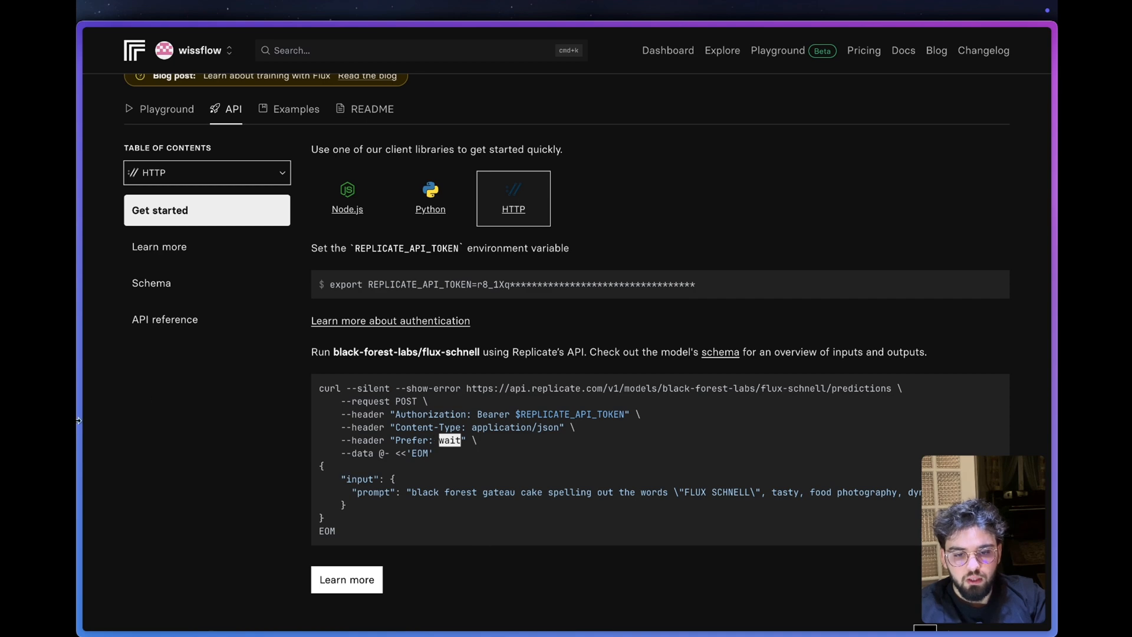
pyautogui.moveTo(80, 451)
pyautogui.click(136, 451)
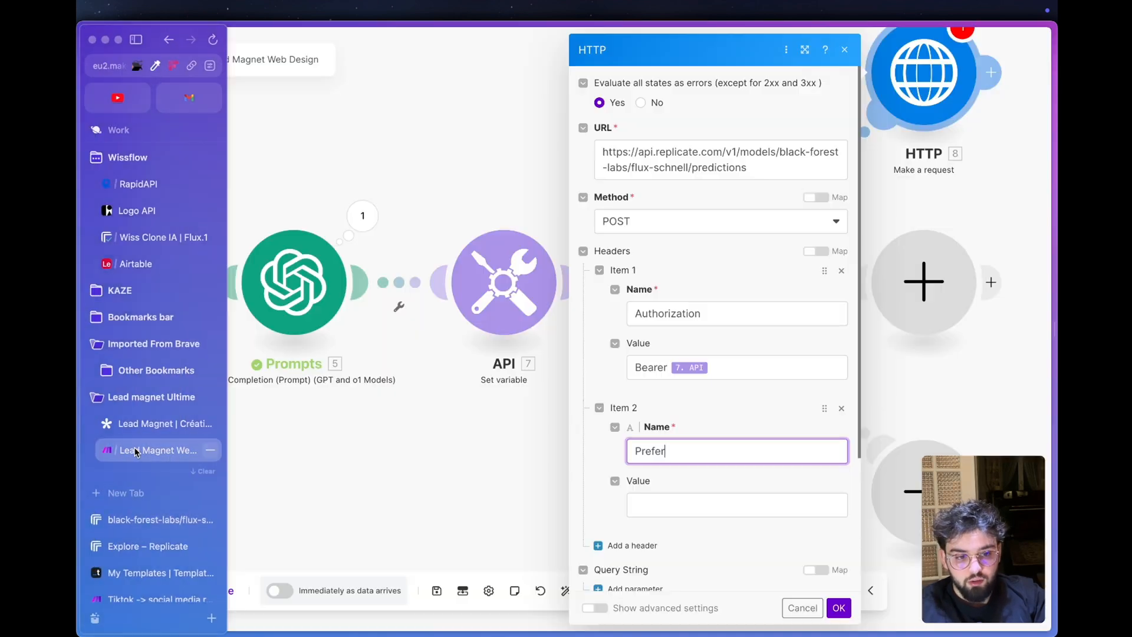
pyautogui.click(660, 512)
pyautogui.press('super+v')
# - Check the Content-Type header in Replicate's example, then set the HTTP module's Body type to Raw and Content type to JSON (application/json)
pyautogui.moveTo(78, 378)
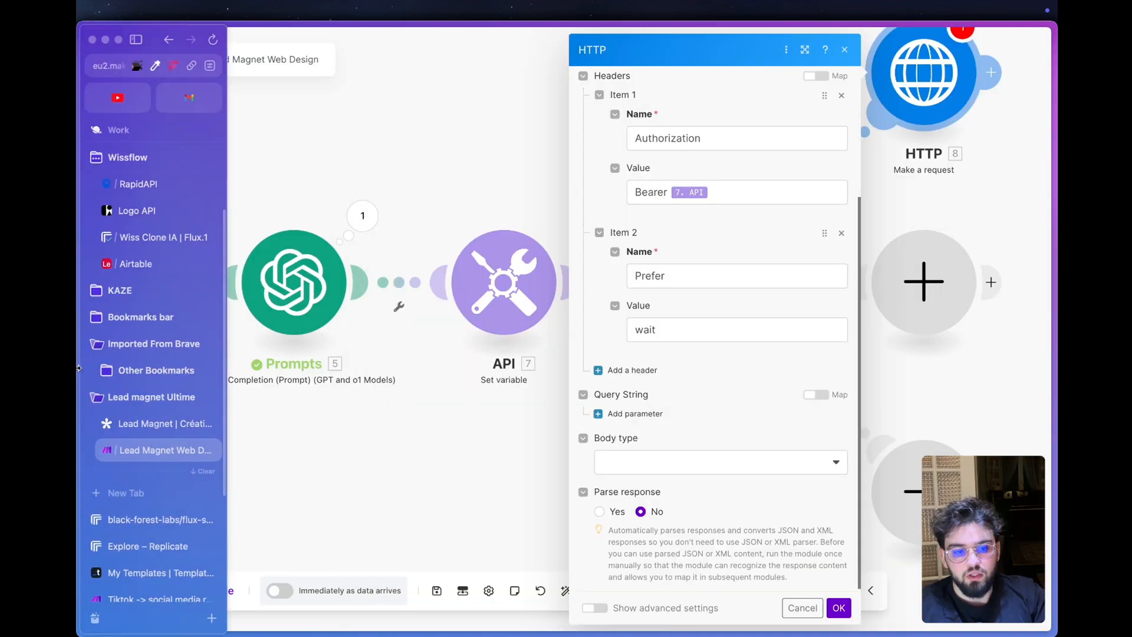
pyautogui.click(144, 515)
pyautogui.moveTo(558, 424); pyautogui.dragTo(380, 427)
pyautogui.moveTo(78, 383)
pyautogui.click(159, 450)
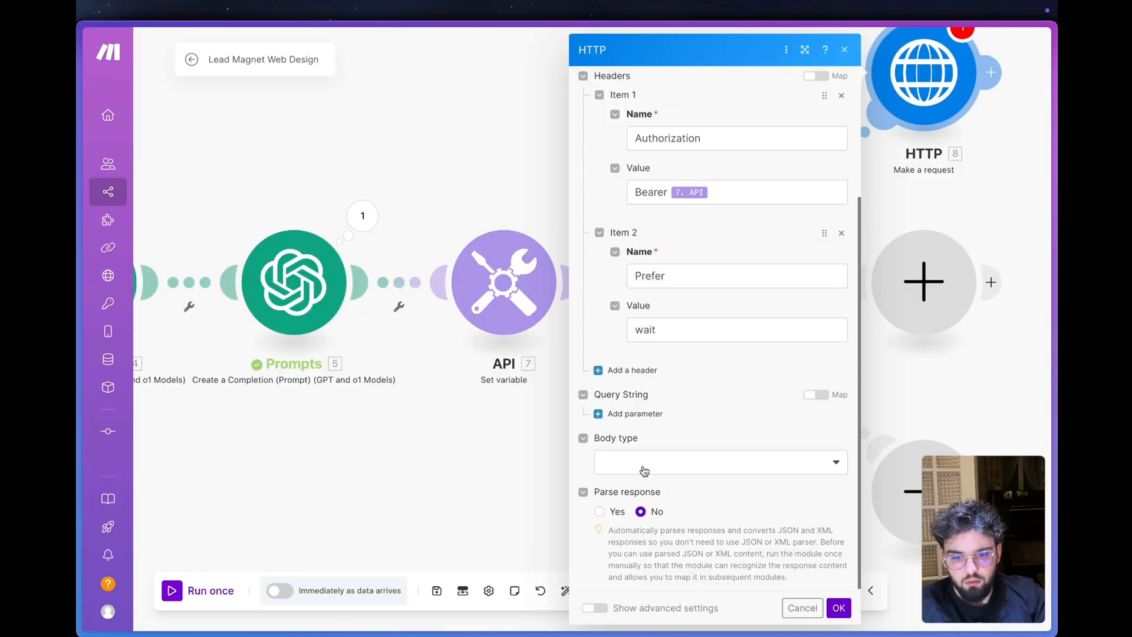
pyautogui.click(643, 470)
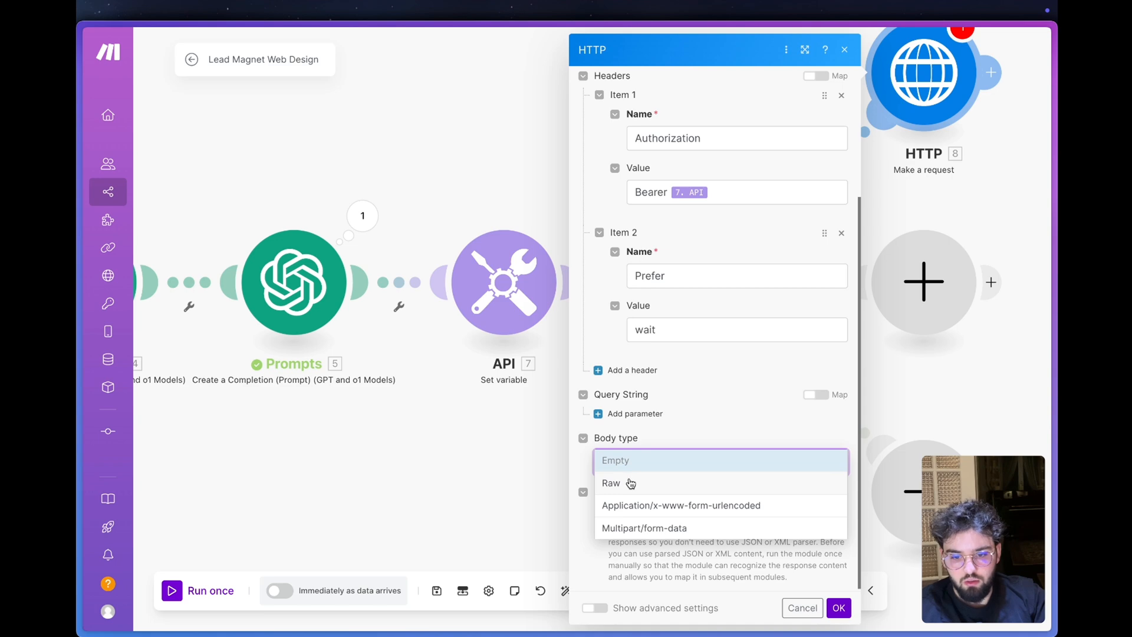
pyautogui.click(631, 483)
pyautogui.click(656, 515)
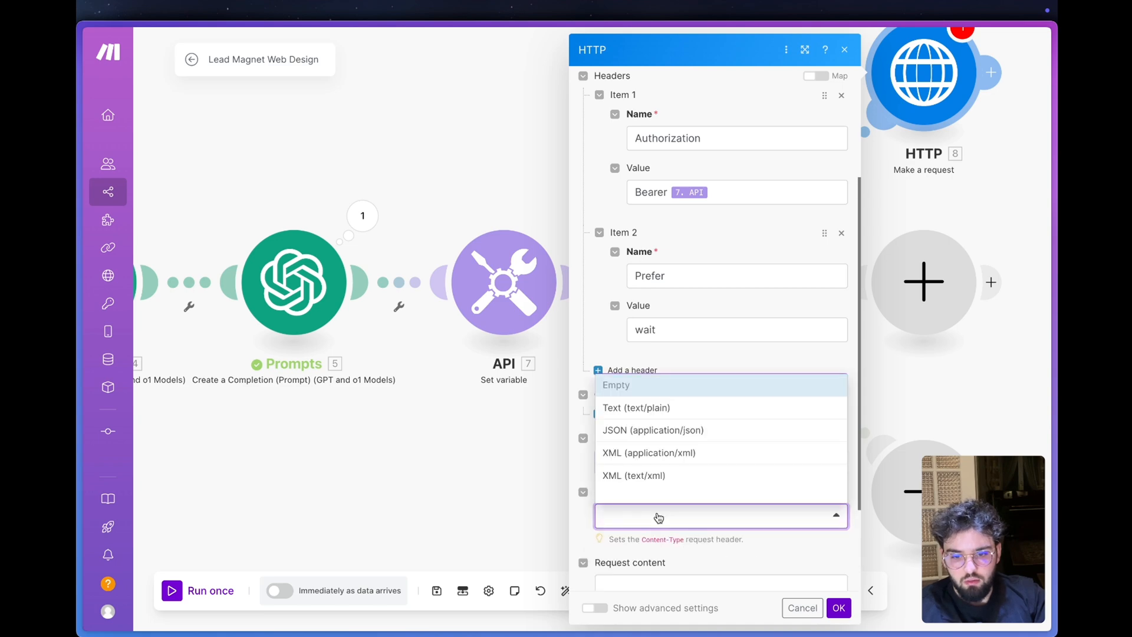
pyautogui.click(651, 430)
# - Compare the Content-Type value in Replicate's HTTP example with the Content type chosen in the HTTP module
pyautogui.moveTo(80, 460)
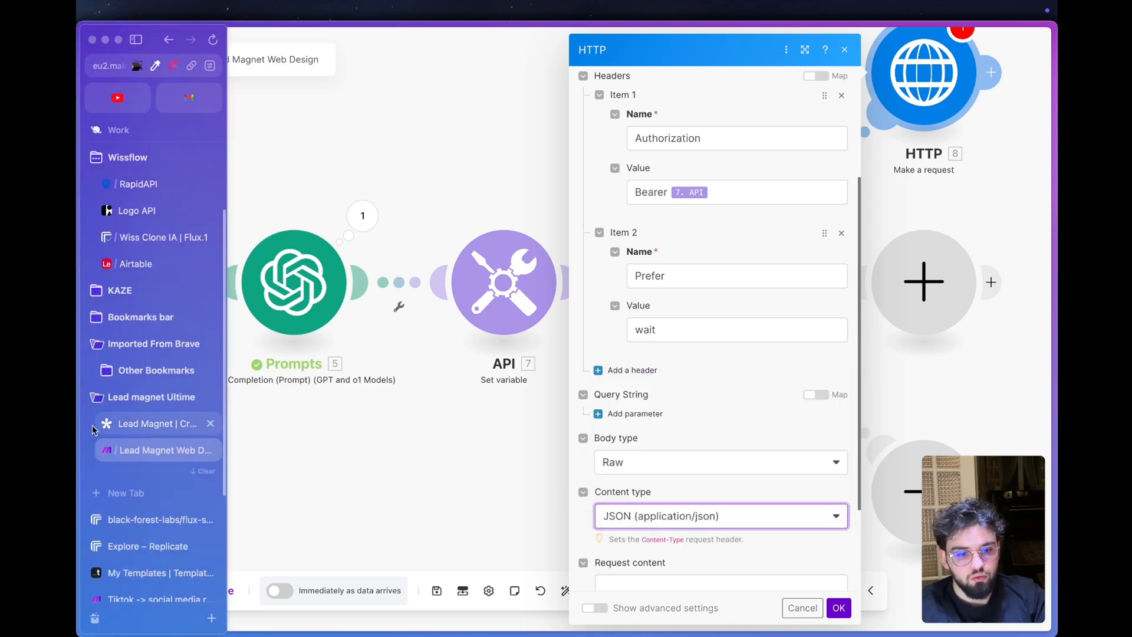
pyautogui.click(155, 512)
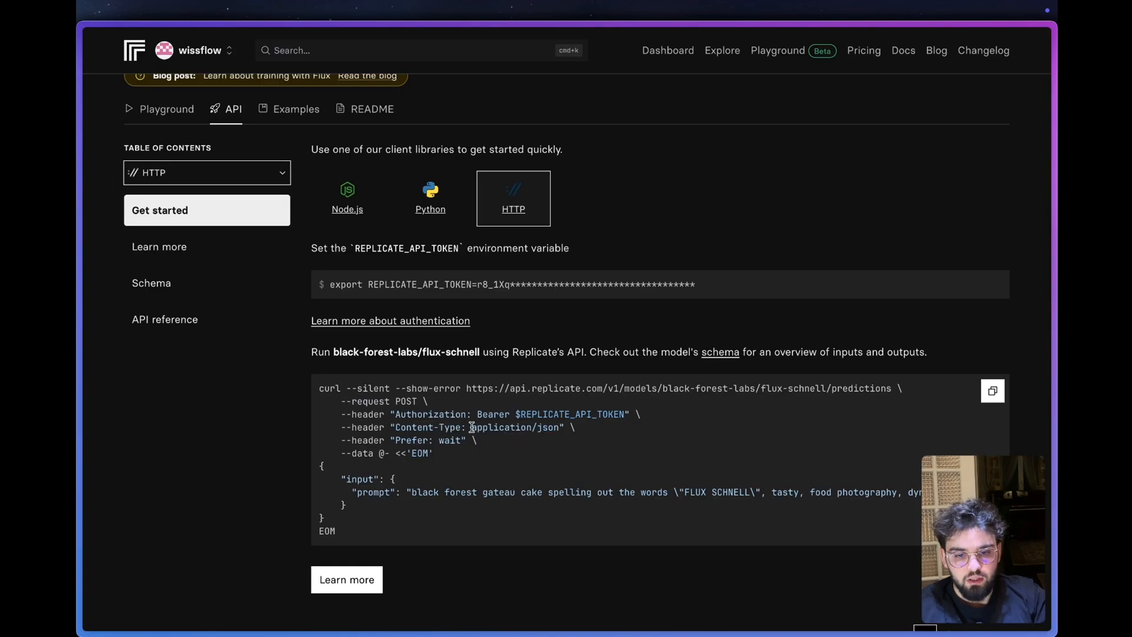
pyautogui.moveTo(472, 426); pyautogui.dragTo(561, 426)
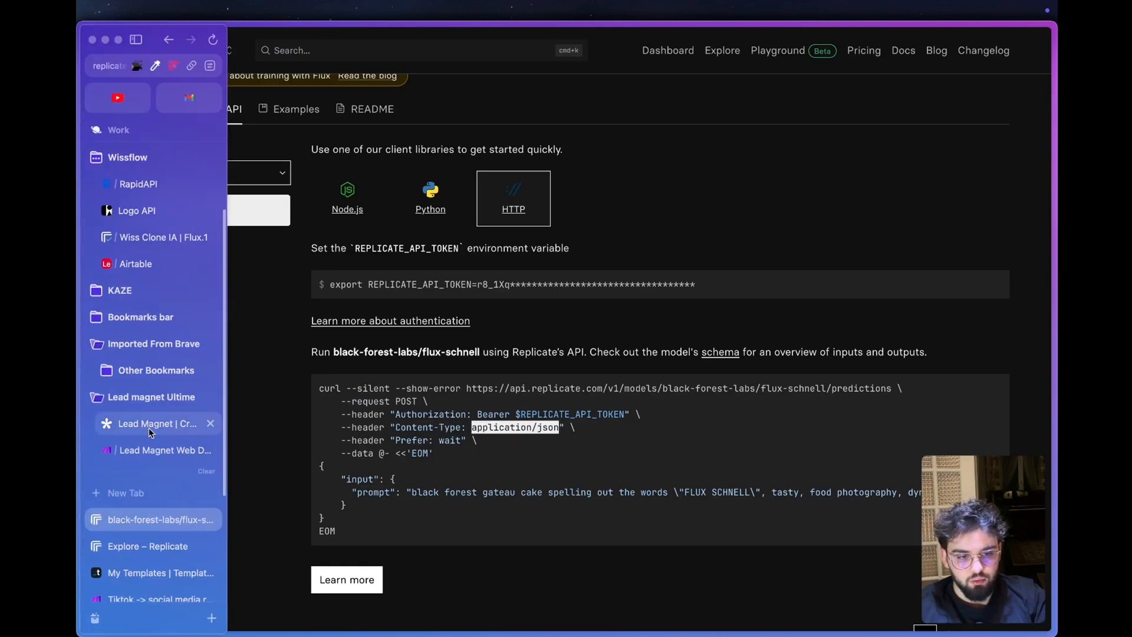
pyautogui.click(154, 446)
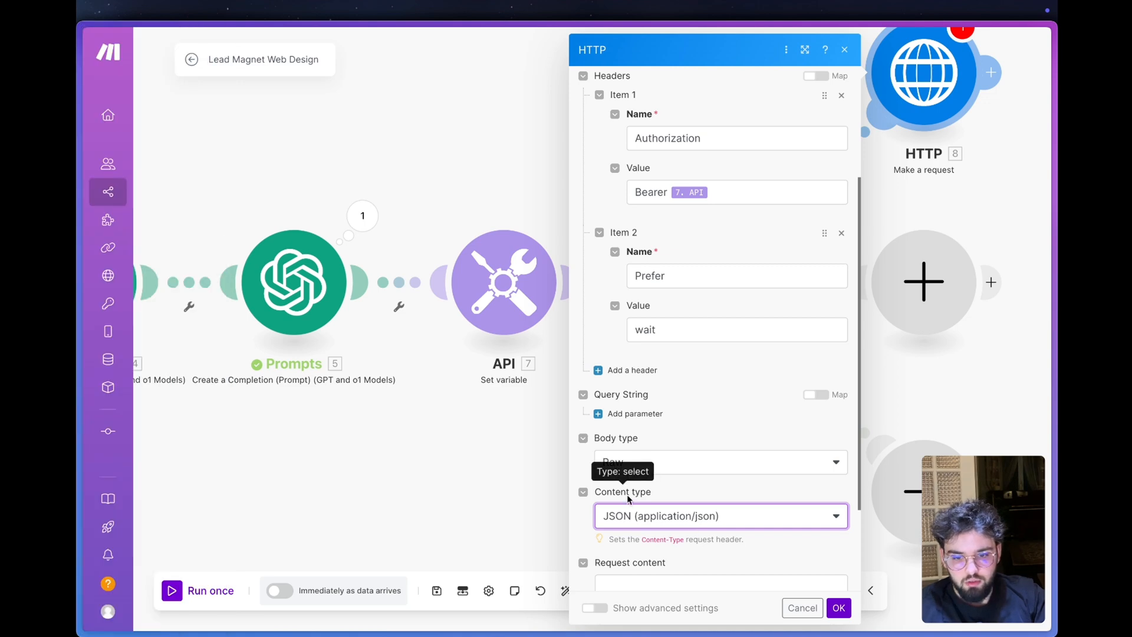
pyautogui.moveTo(656, 492); pyautogui.dragTo(598, 494)
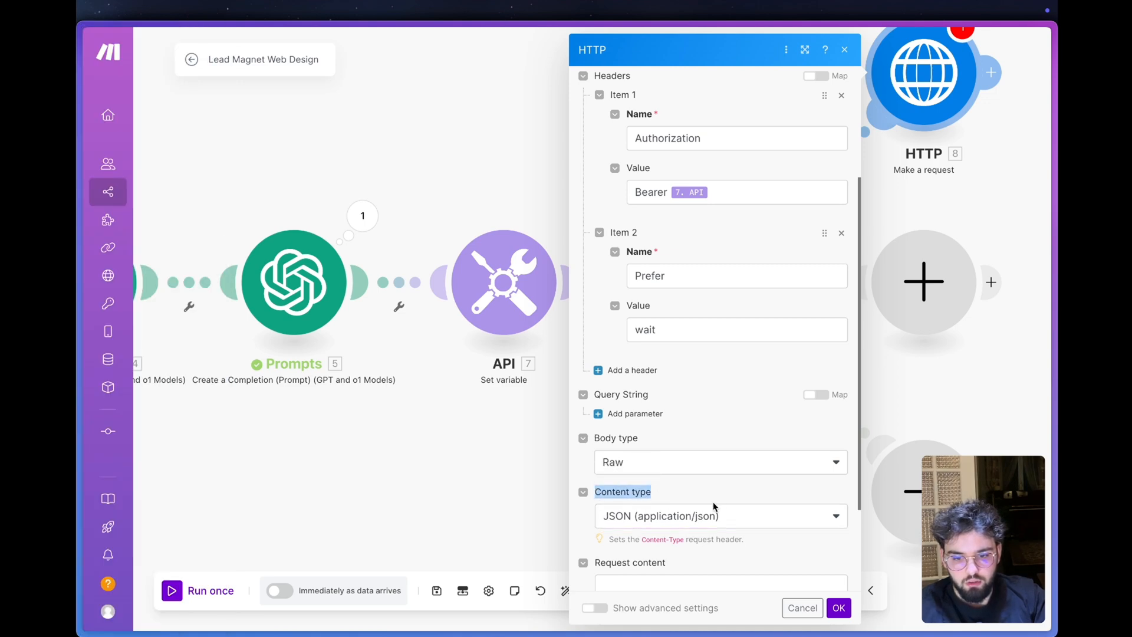
# - Set Parse response to Yes in the HTTP module
pyautogui.scroll(-3, 713, 498)
pyautogui.click(677, 460)
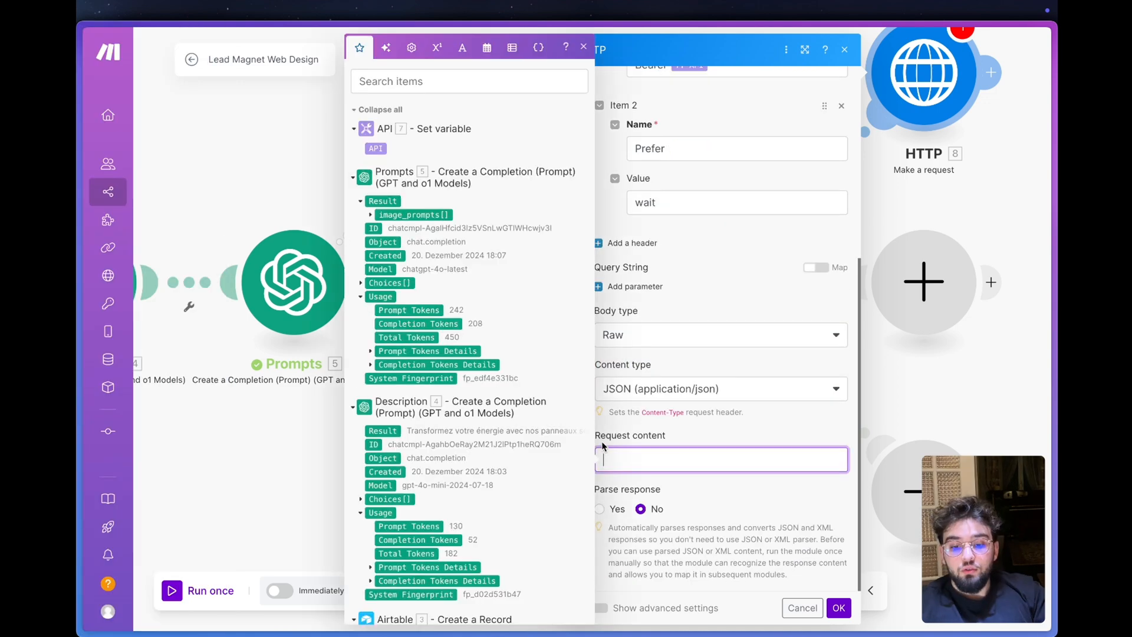
pyautogui.click(699, 432)
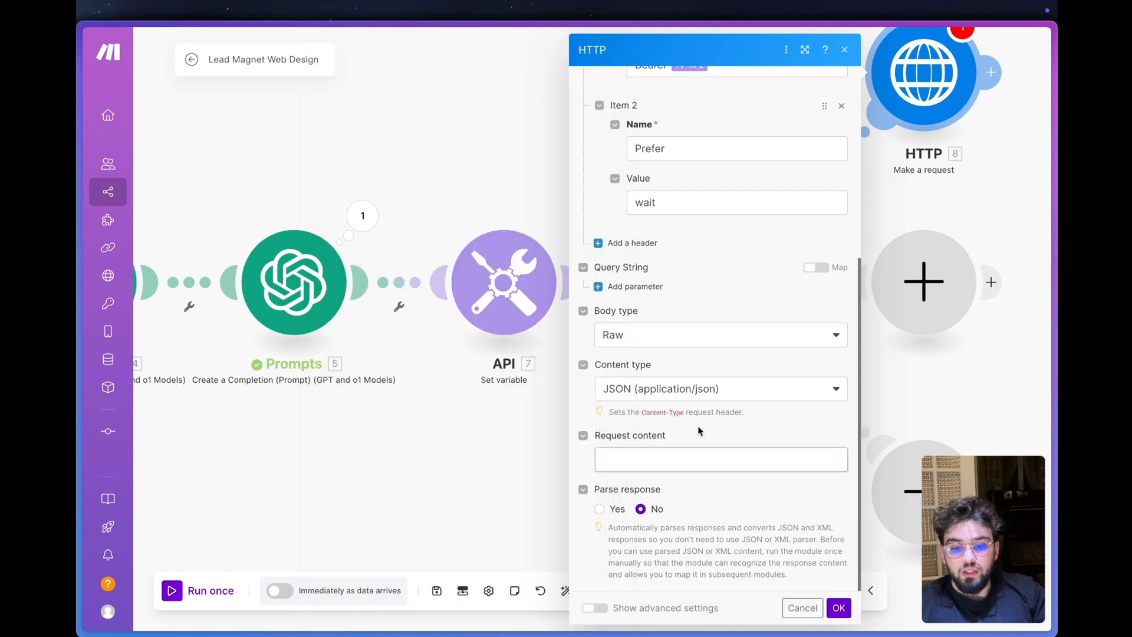
pyautogui.click(600, 509)
# - Copy the whole JSON body with input and prompt from Replicate's example into the HTTP module's Request content and save the module
pyautogui.moveTo(109, 392)
pyautogui.click(146, 525)
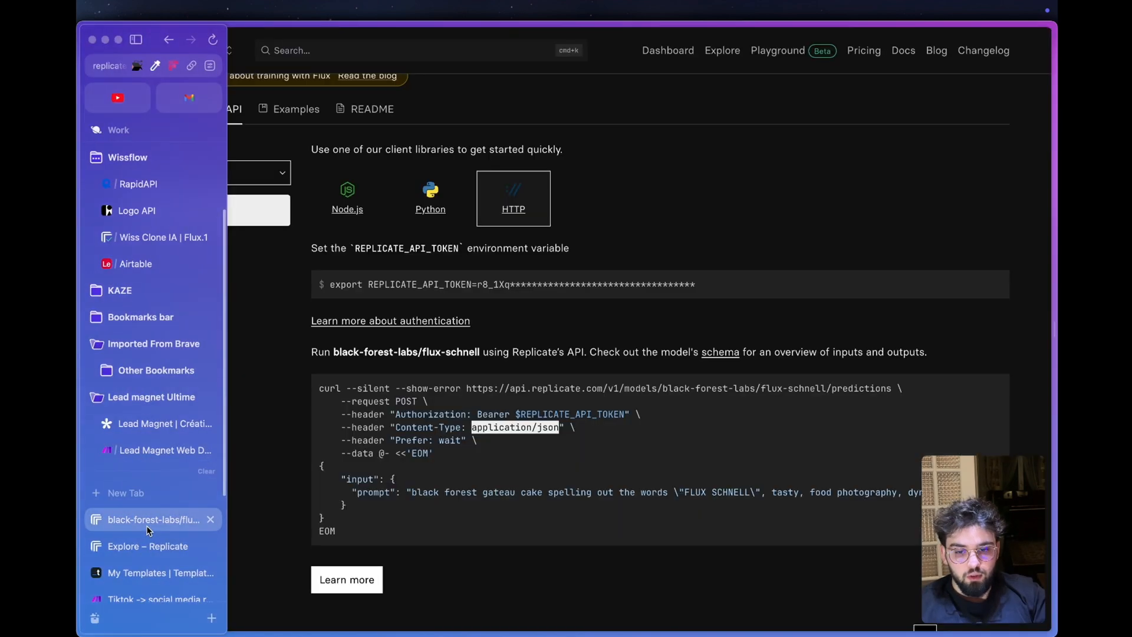
pyautogui.moveTo(341, 479); pyautogui.dragTo(417, 526)
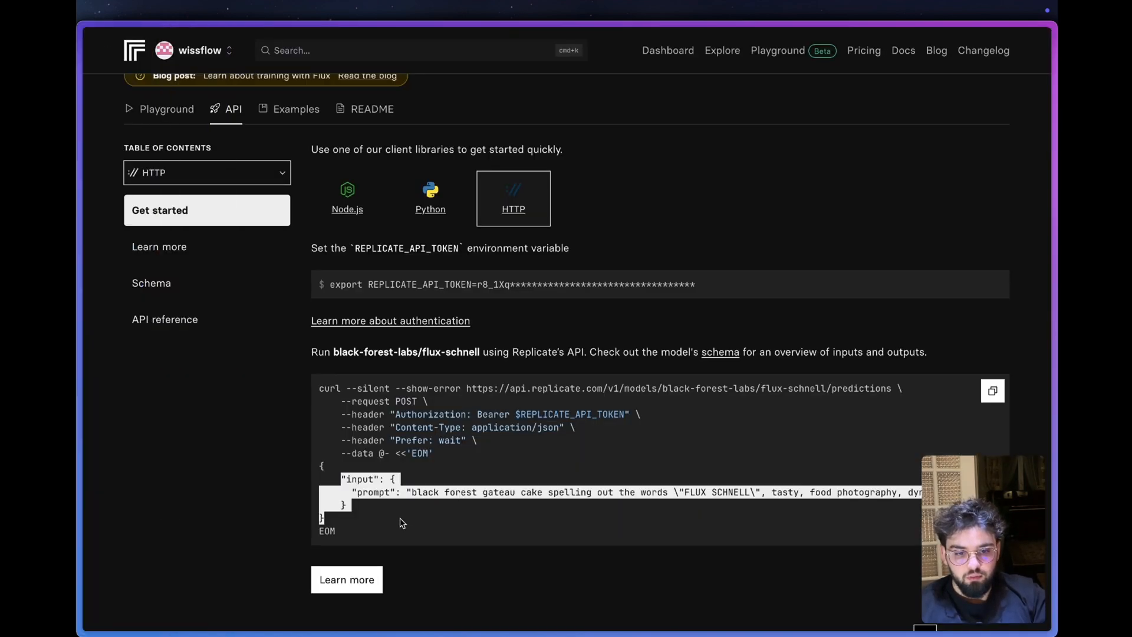
pyautogui.click(350, 514)
pyautogui.moveTo(336, 518); pyautogui.dragTo(318, 465)
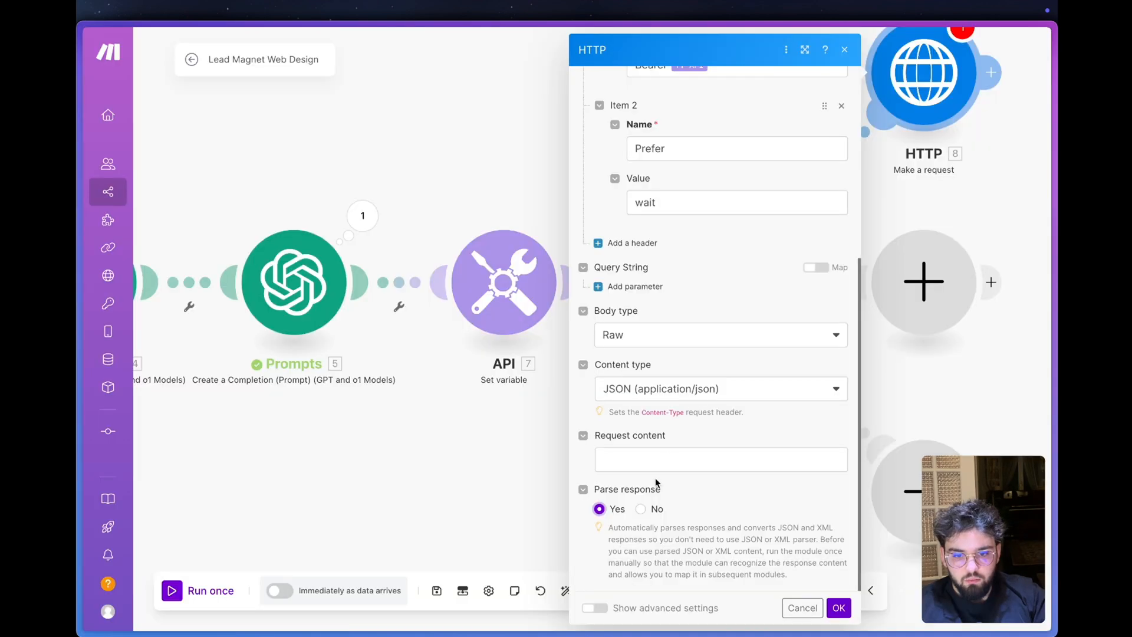
pyautogui.click(667, 463)
pyautogui.write('{   "input": {     "prompt": "black forest gateau cake spelling out the words \\"FLUX SCHNELL\\", tasty, food photography, dynamic shot"   } }')
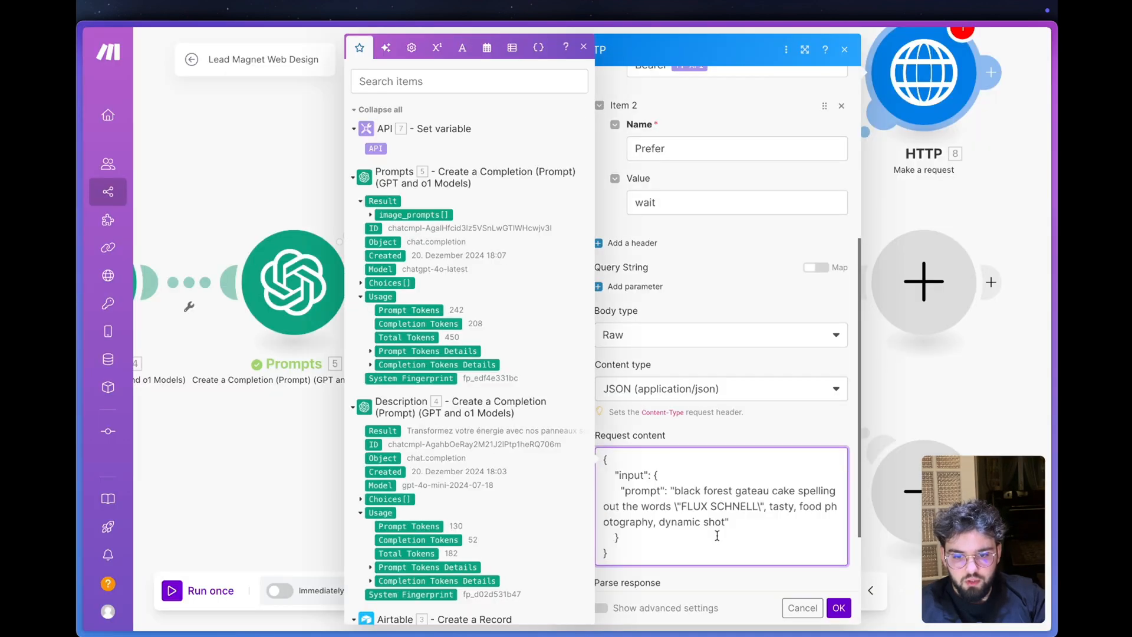
pyautogui.click(707, 590)
pyautogui.click(838, 608)
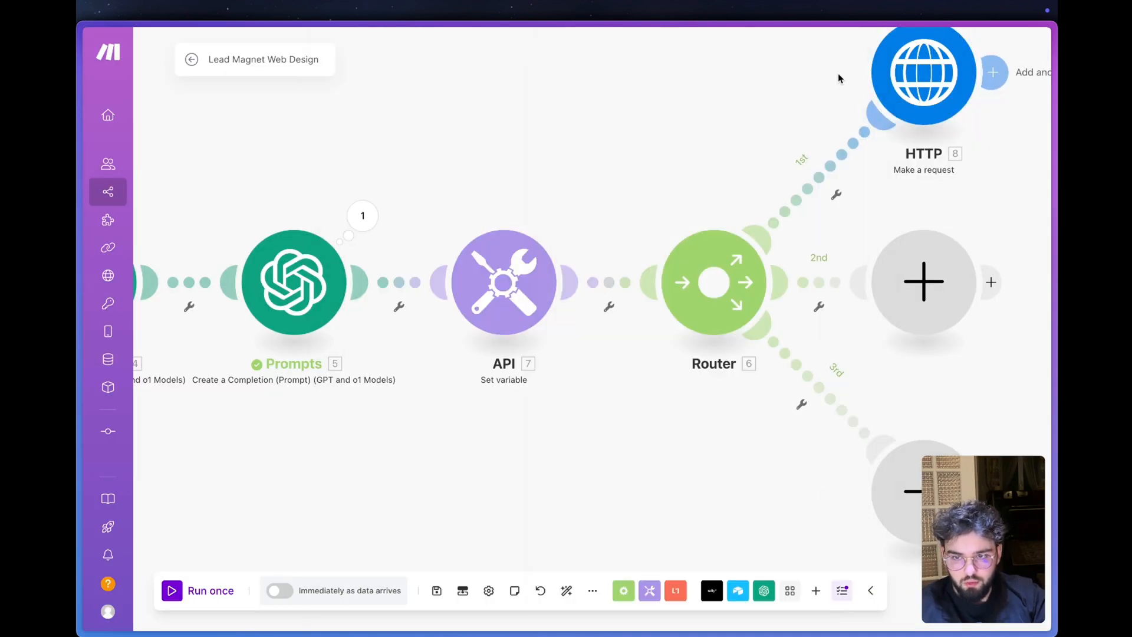
# - Run only the HTTP module and expand the Data collection and its output array in the result
pyautogui.rightClick(921, 77)
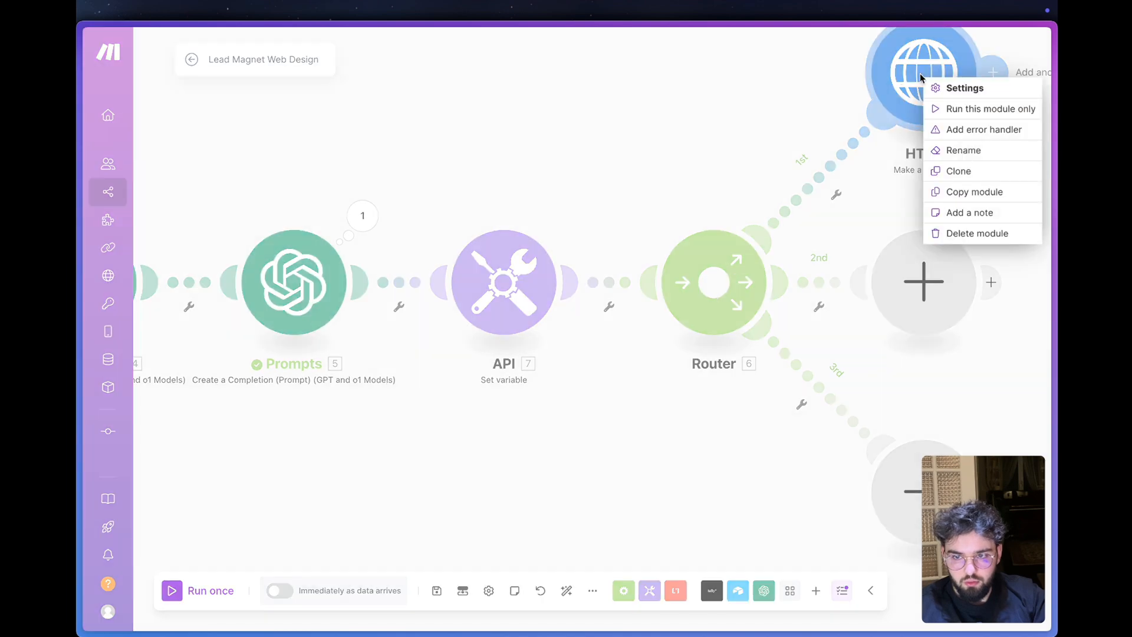
pyautogui.click(980, 110)
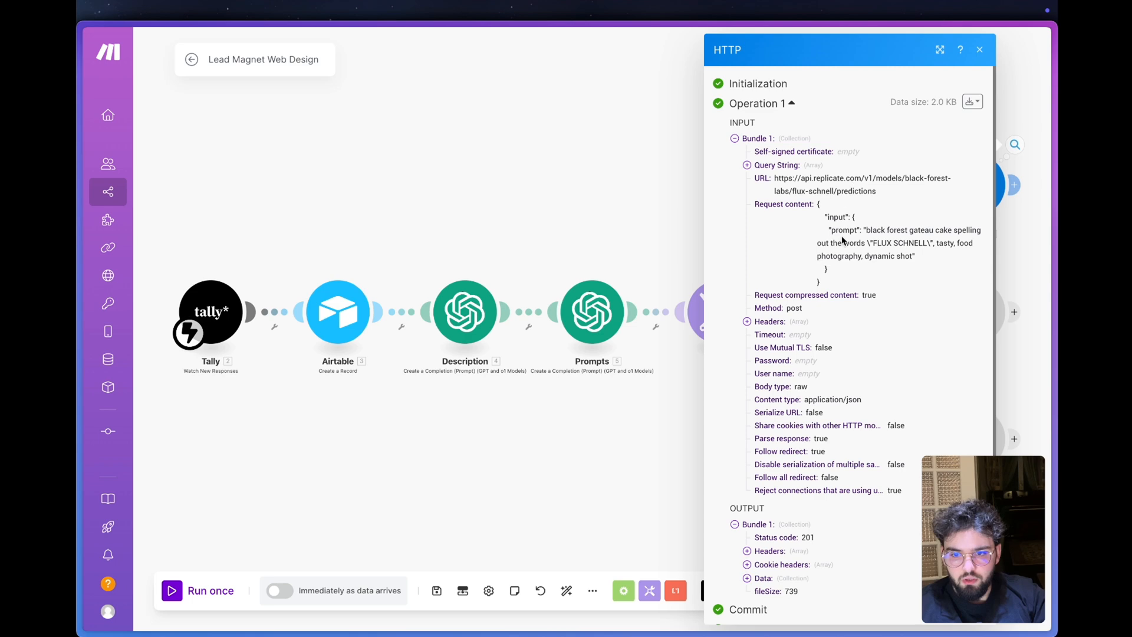
pyautogui.click(764, 580)
pyautogui.scroll(-3, 789, 518)
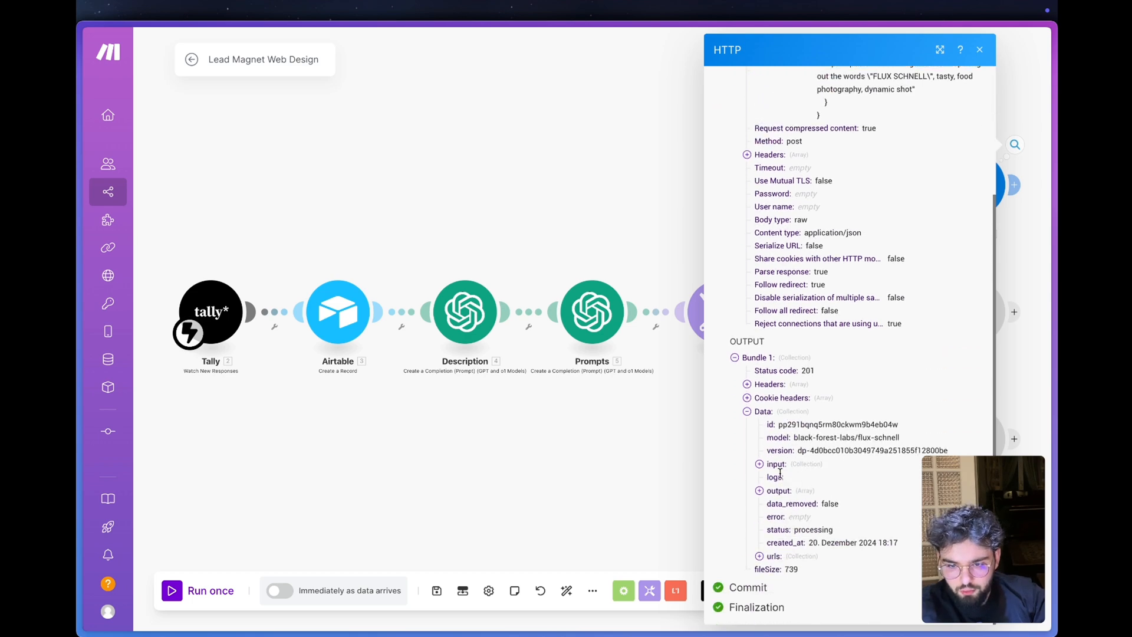
pyautogui.click(775, 492)
# - Copy the image URL from the HTTP module's output and open it in a new browser tab
pyautogui.moveTo(817, 517); pyautogui.dragTo(793, 505)
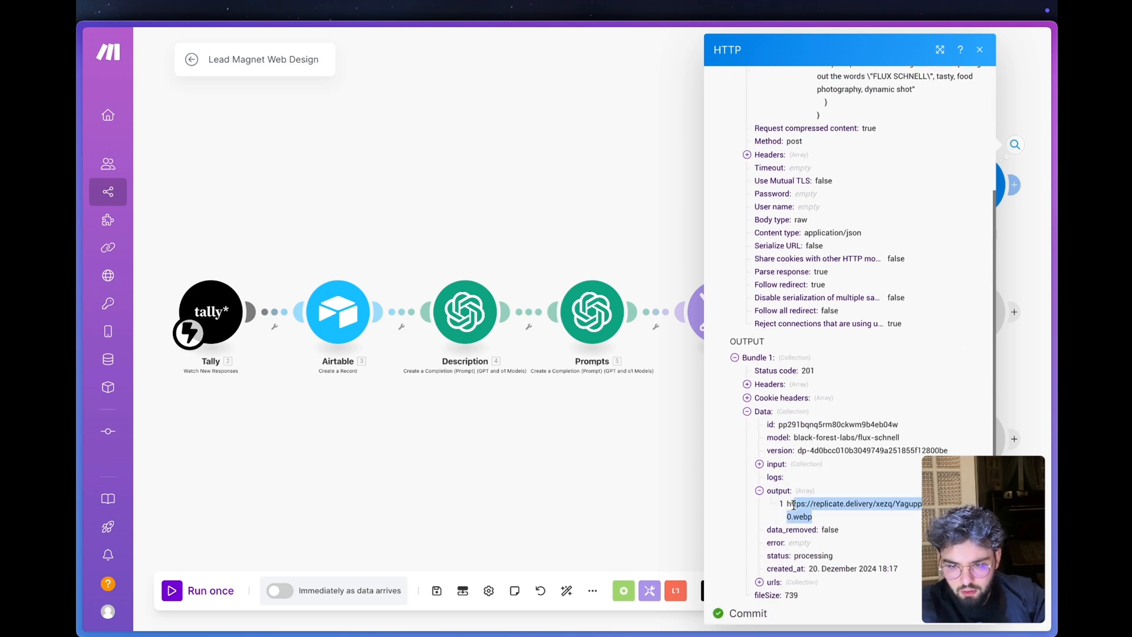
pyautogui.press('super+t')
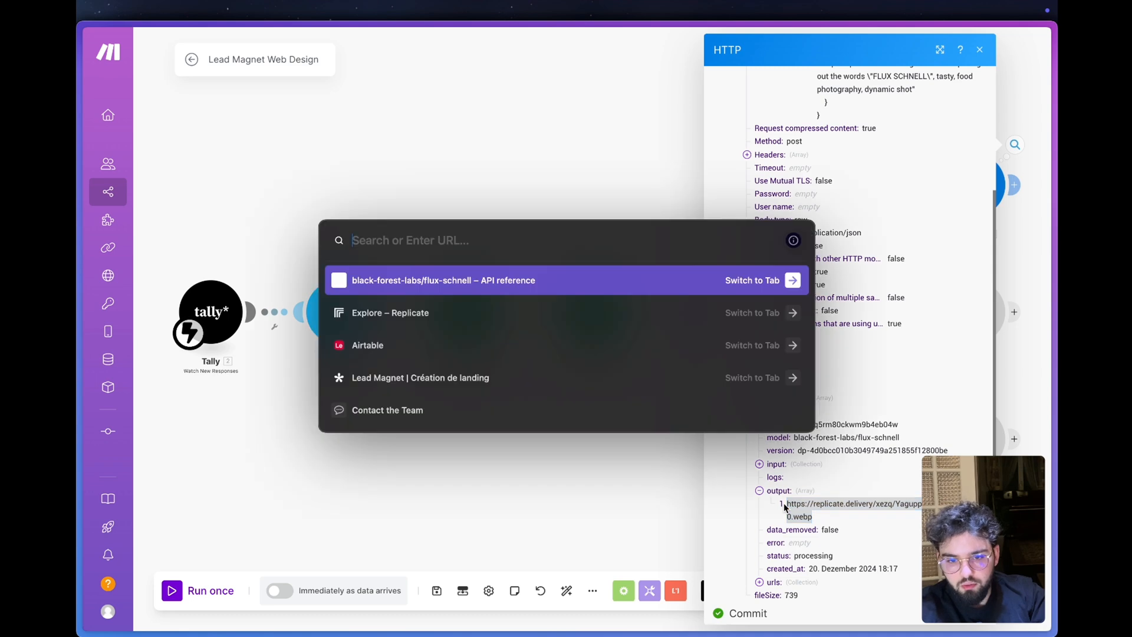
pyautogui.press('super+v')
pyautogui.press('Return')
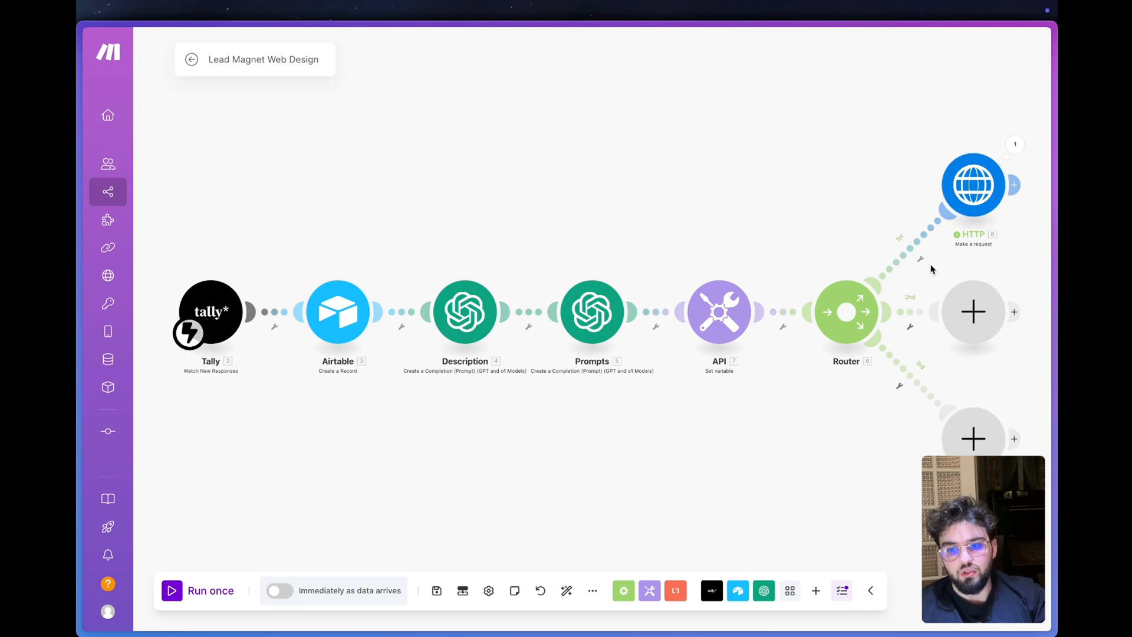
# - Replace the sample prompt text in the HTTP module's Request content with the image_prompts prompt and style variables from Prompts, and save
pyautogui.click(972, 186)
pyautogui.scroll(-8, 772, 449)
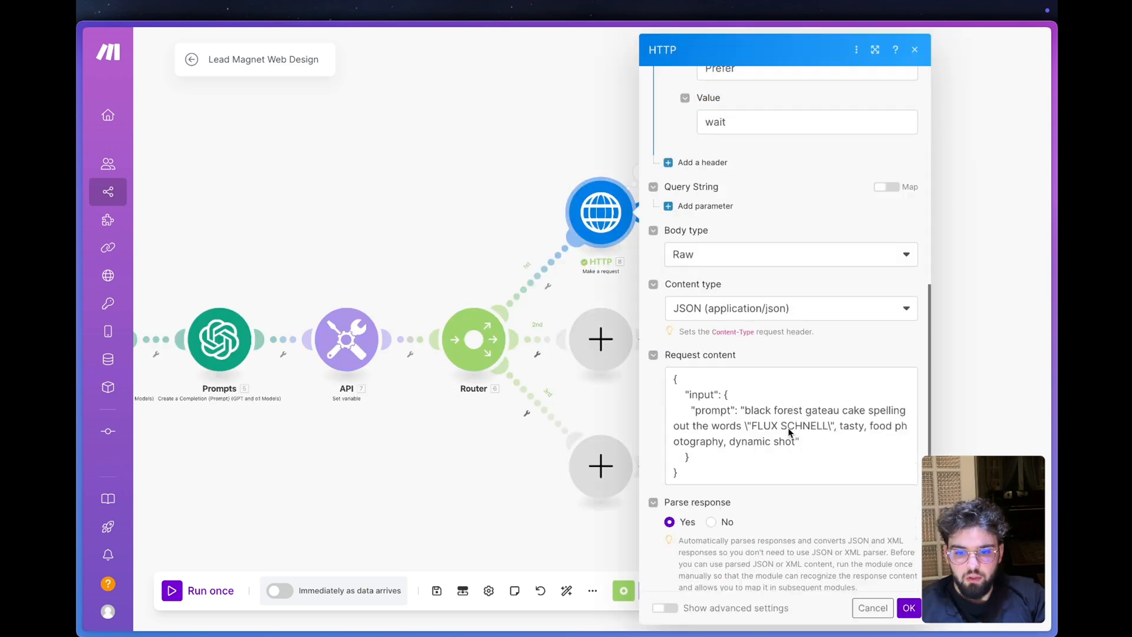
pyautogui.moveTo(797, 429); pyautogui.dragTo(745, 403)
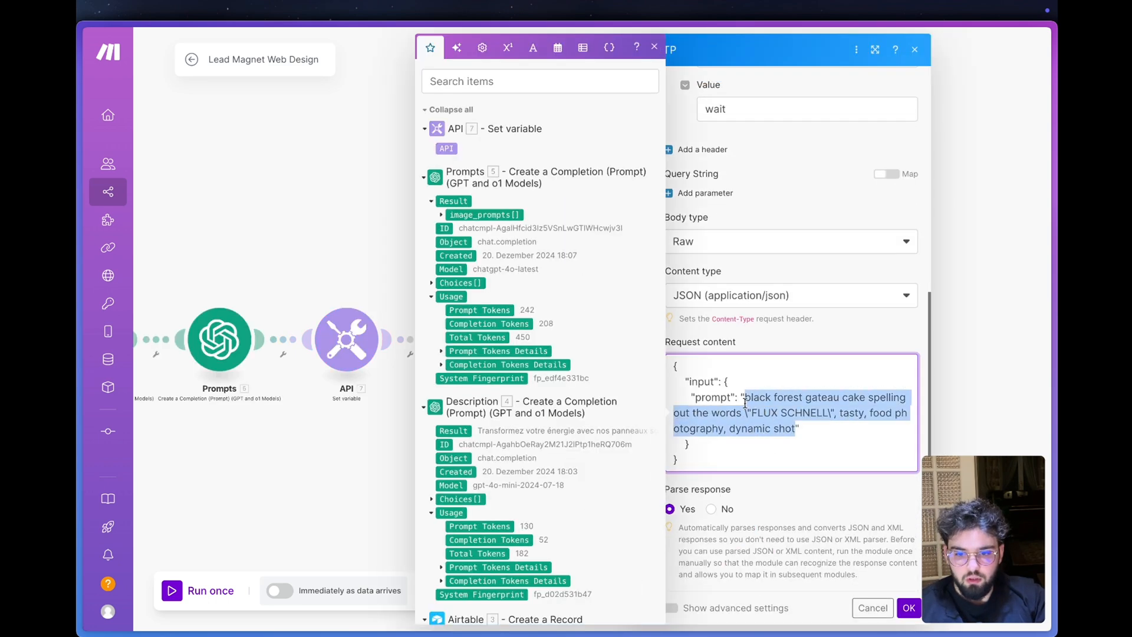
pyautogui.click(441, 214)
pyautogui.click(473, 228)
pyautogui.click(470, 241)
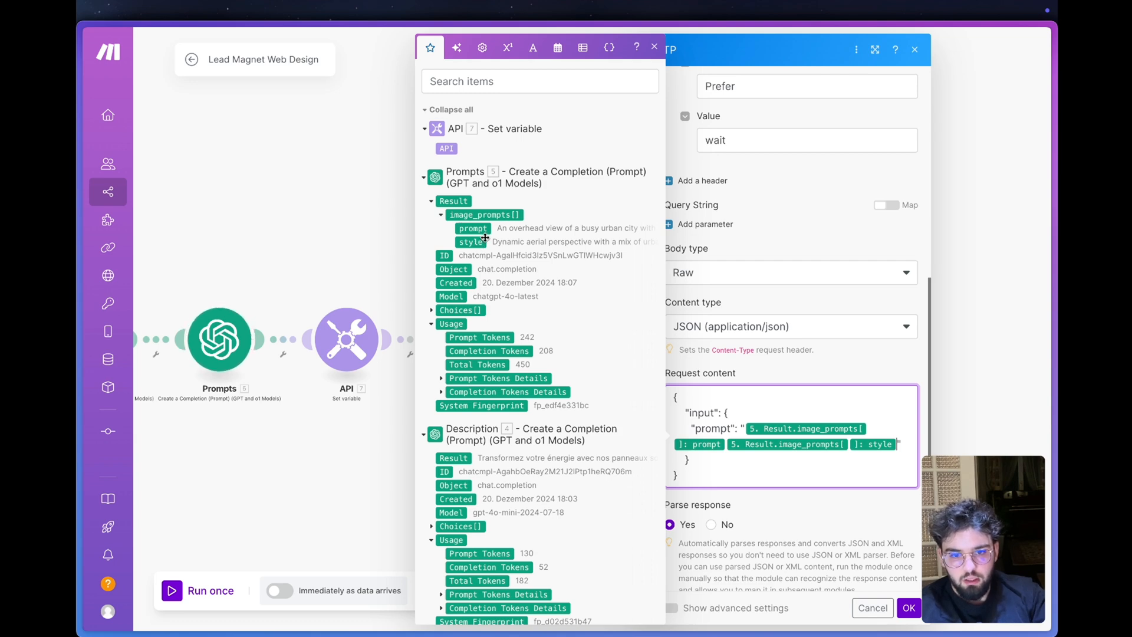
pyautogui.click(909, 607)
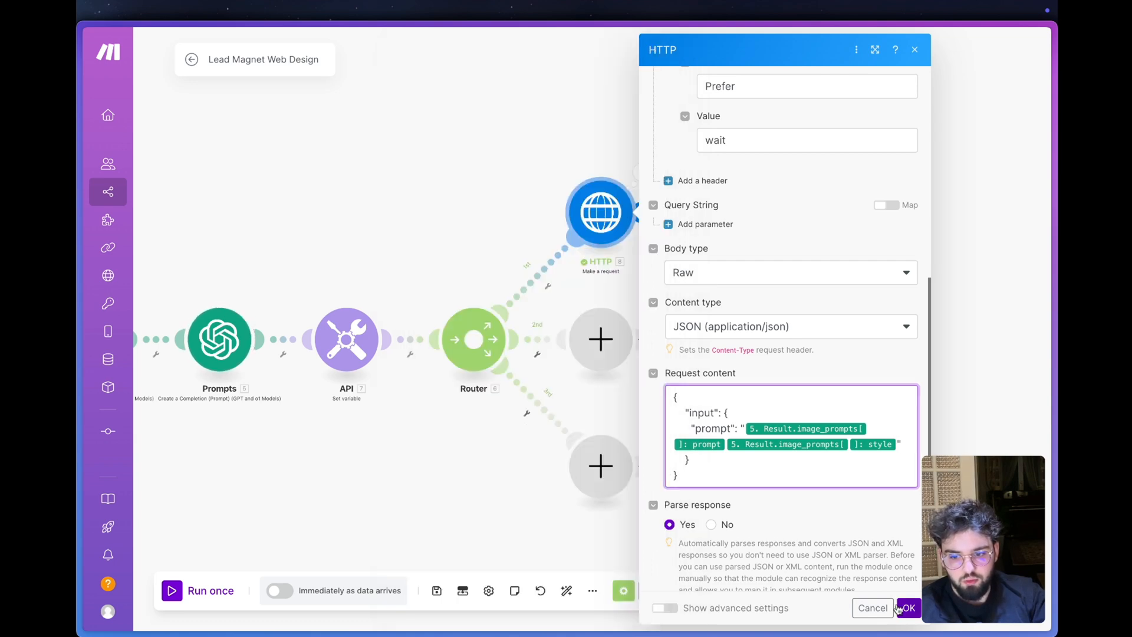
# - Clone the first route's HTTP module and open the copy's settings
pyautogui.rightClick(607, 213)
pyautogui.click(645, 307)
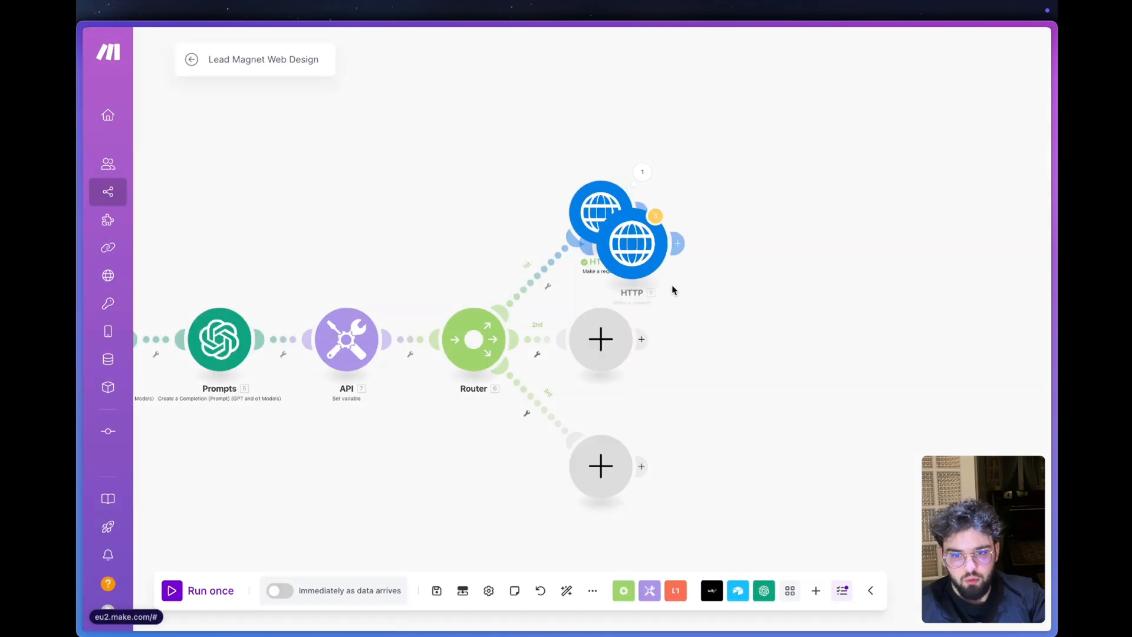
pyautogui.click(735, 328)
pyautogui.click(735, 328)
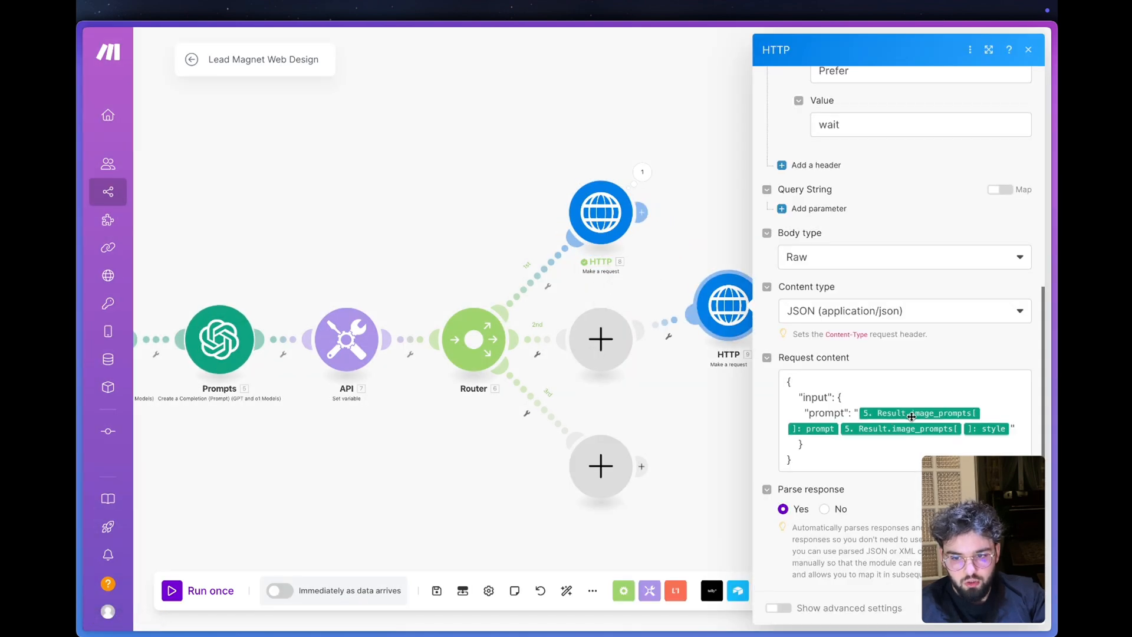
# - Insert a get( function before the image_prompts prompt variable in the cloned HTTP module's Request content
pyautogui.click(986, 411)
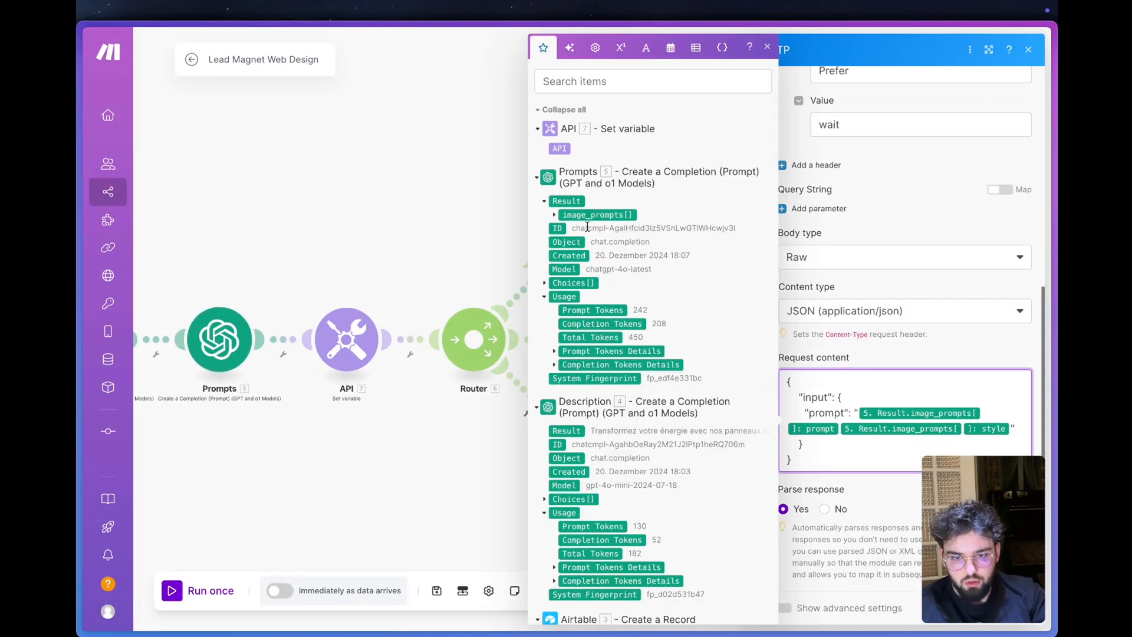
pyautogui.click(557, 215)
pyautogui.click(858, 413)
pyautogui.write('ge')
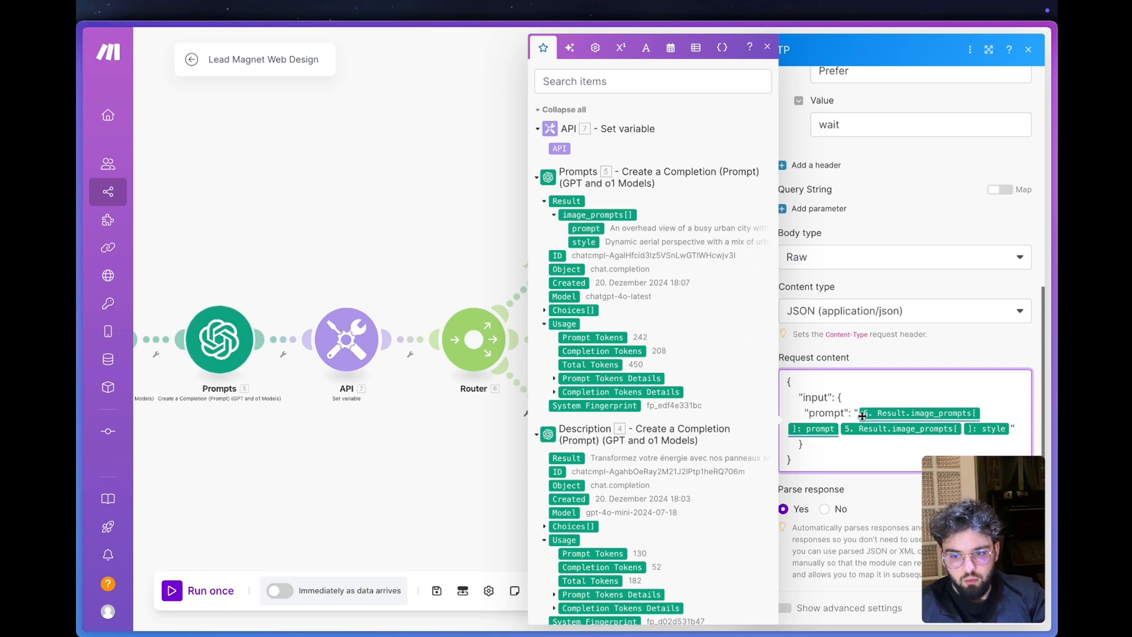
pyautogui.write('t')
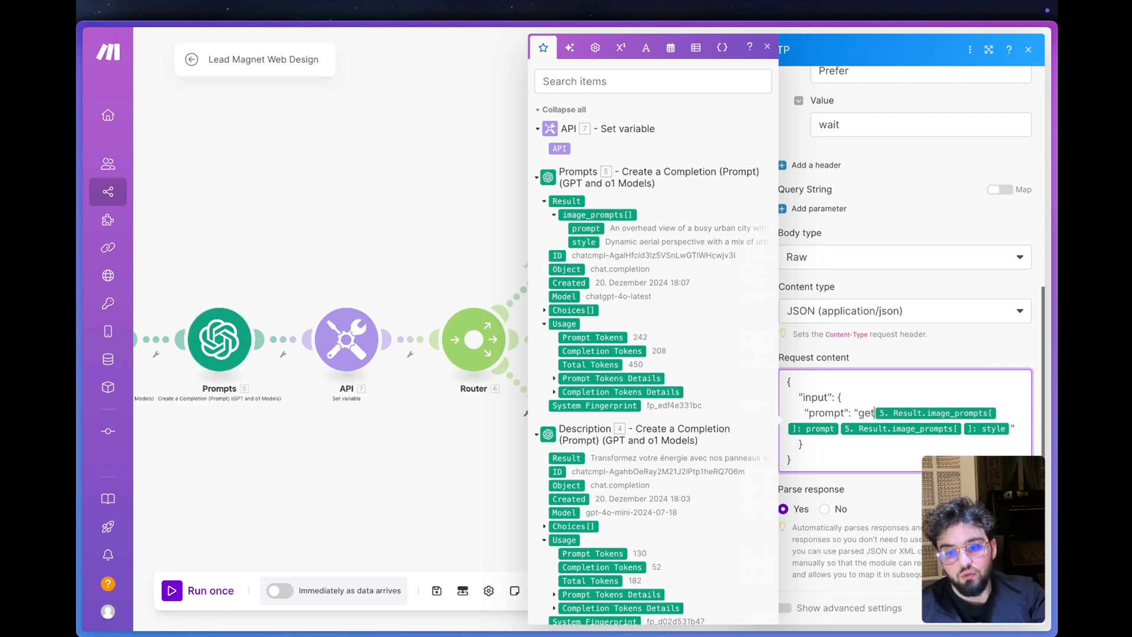
pyautogui.write('(')
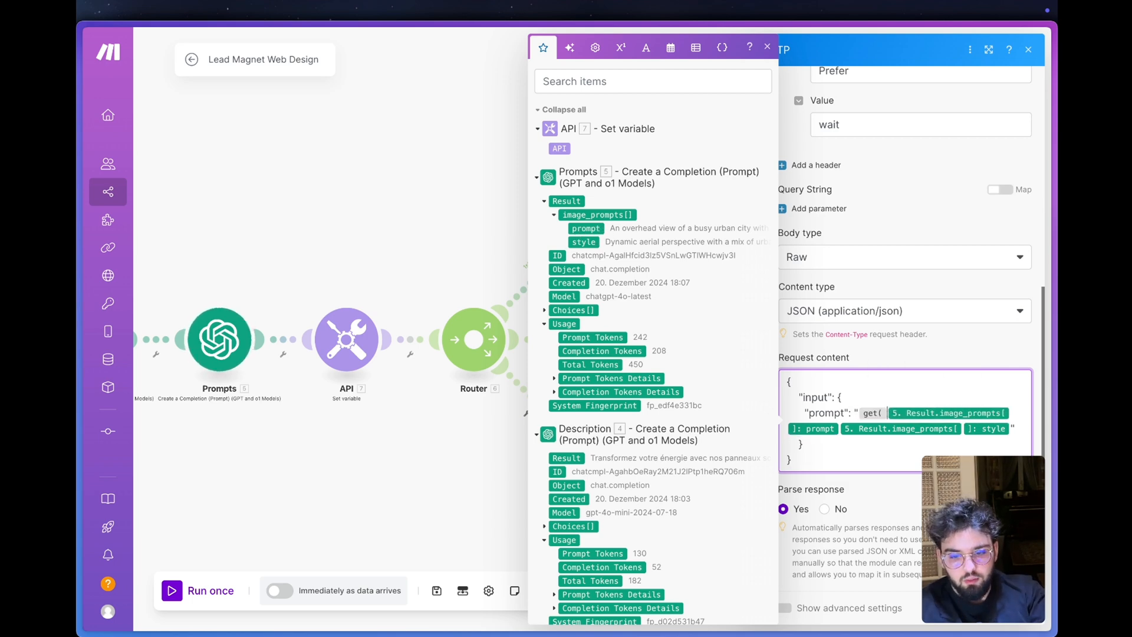
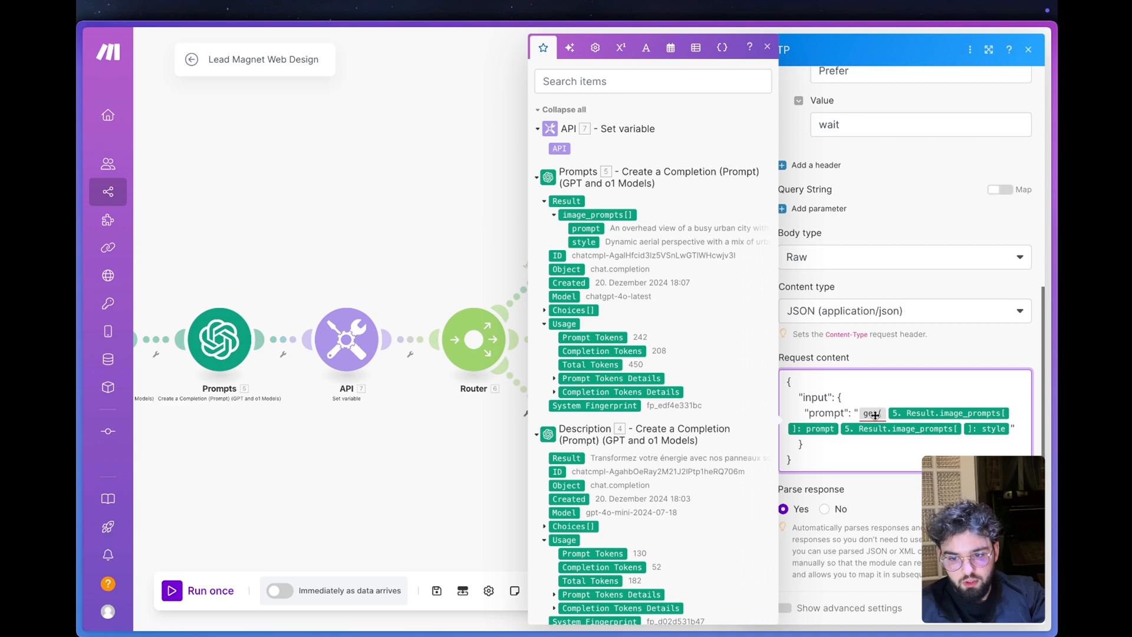
# - Replace the prompt and style variables in the cloned HTTP module's prompt with the image_prompts[] array inside the get( function
pyautogui.moveTo(873, 413)
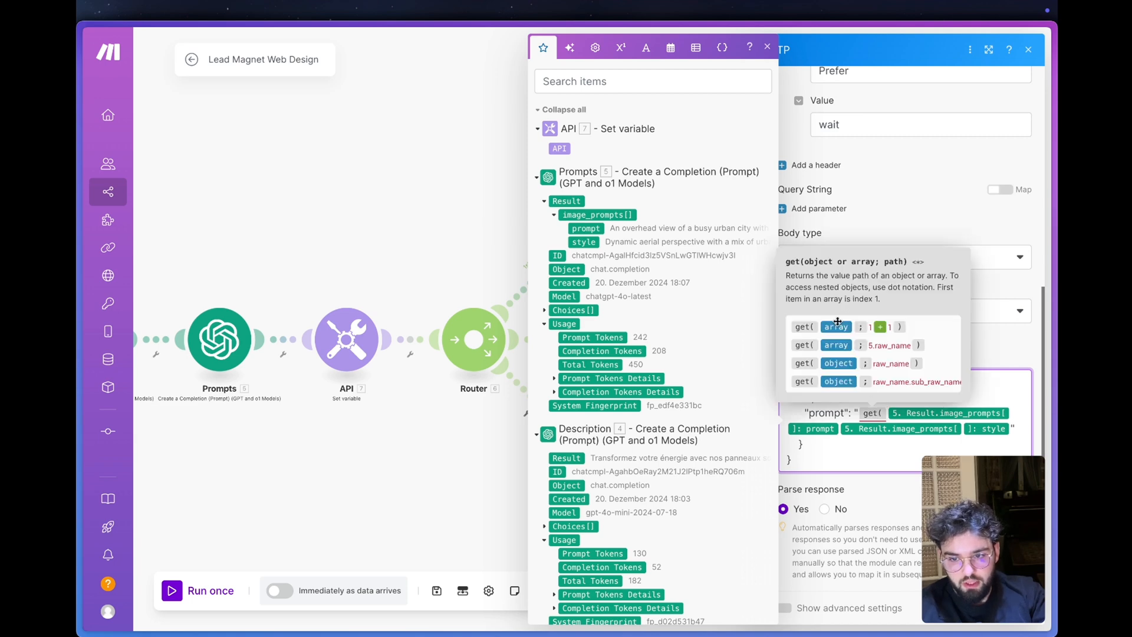
pyautogui.click(838, 428)
pyautogui.press('Delete')
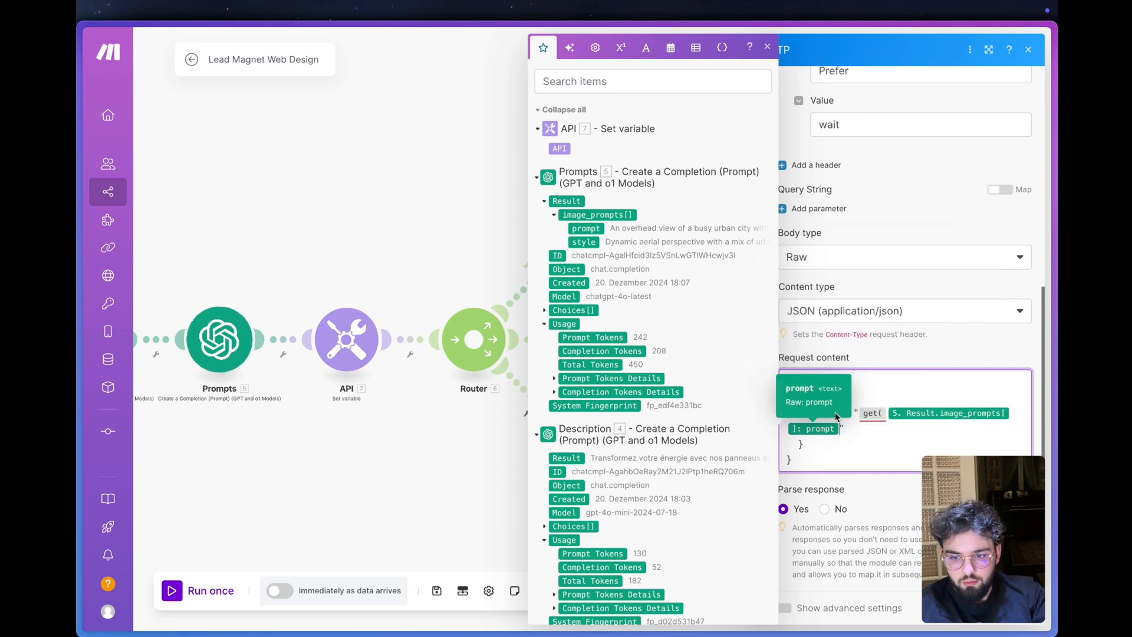
pyautogui.press('BackSpace')
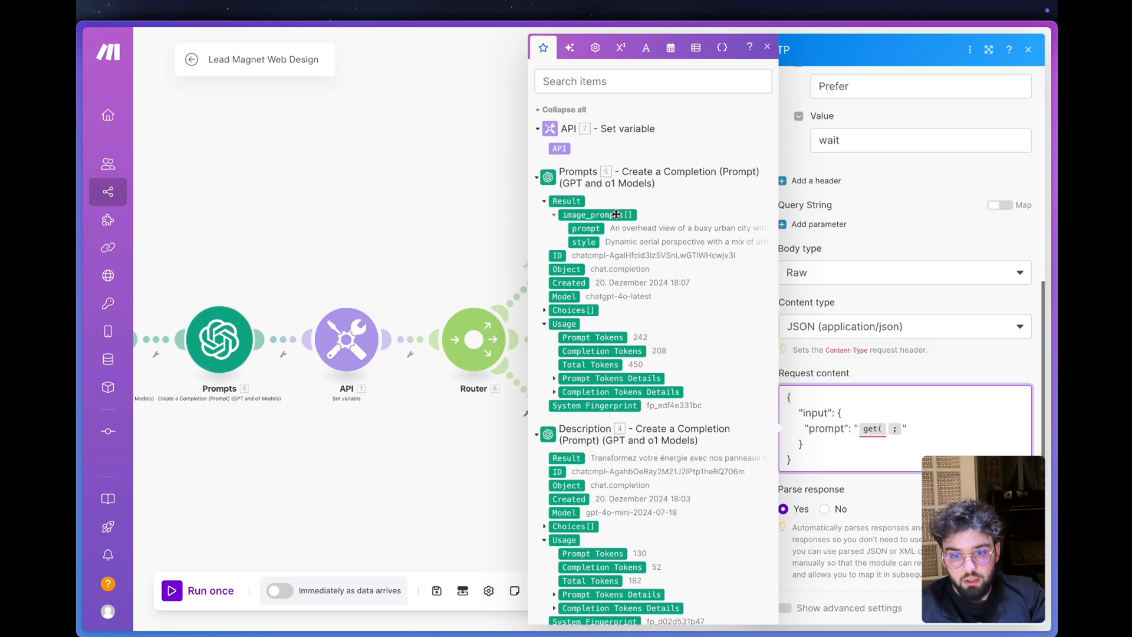
pyautogui.click(615, 214)
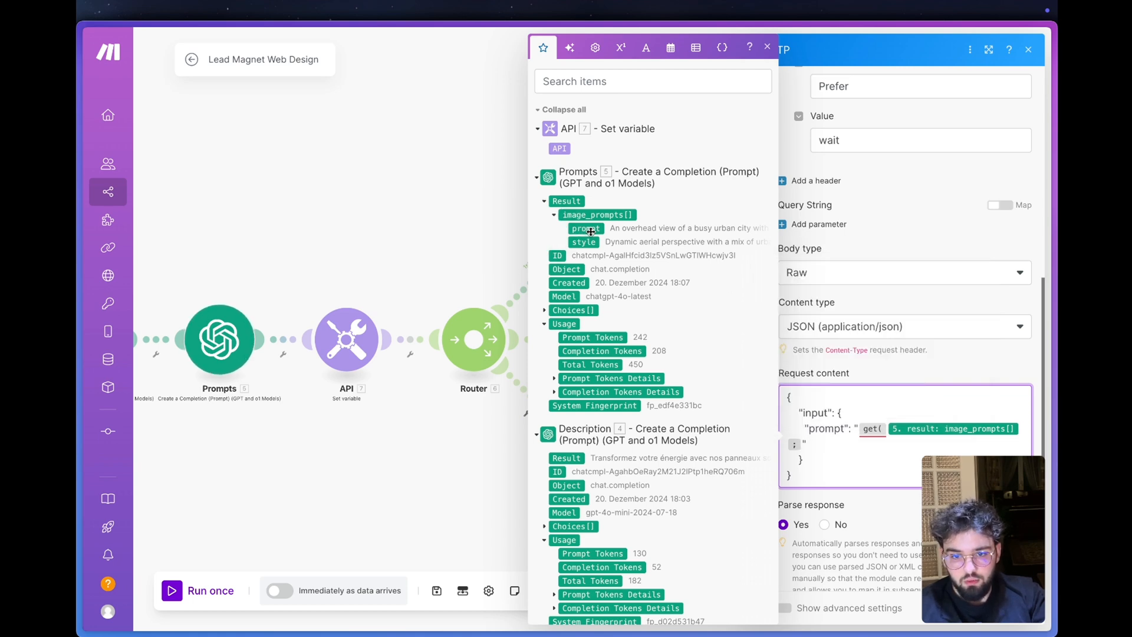
# - Complete the first get( function with path index 1, a dot and the prompt variable, and close its bracket
pyautogui.moveTo(872, 429)
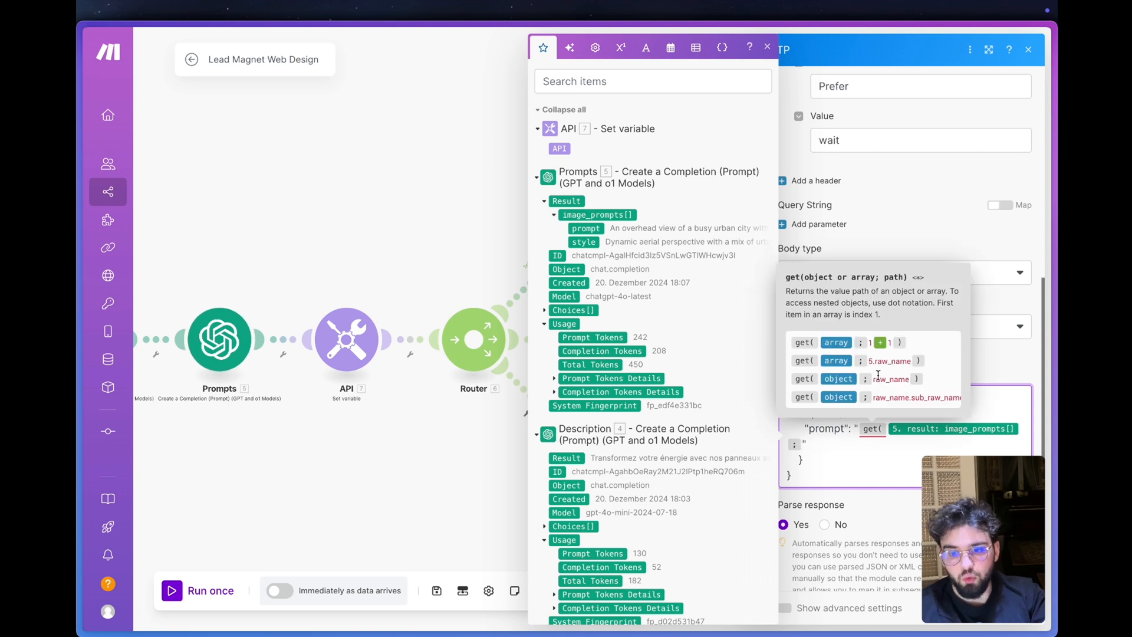
pyautogui.click(884, 364)
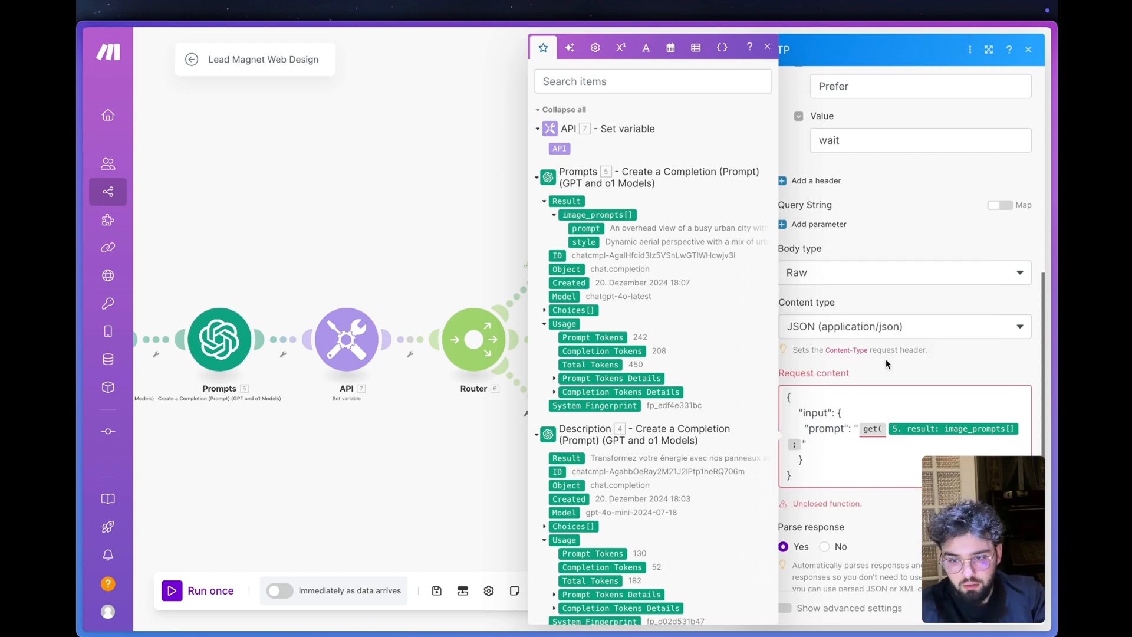
pyautogui.click(803, 443)
pyautogui.write('1.')
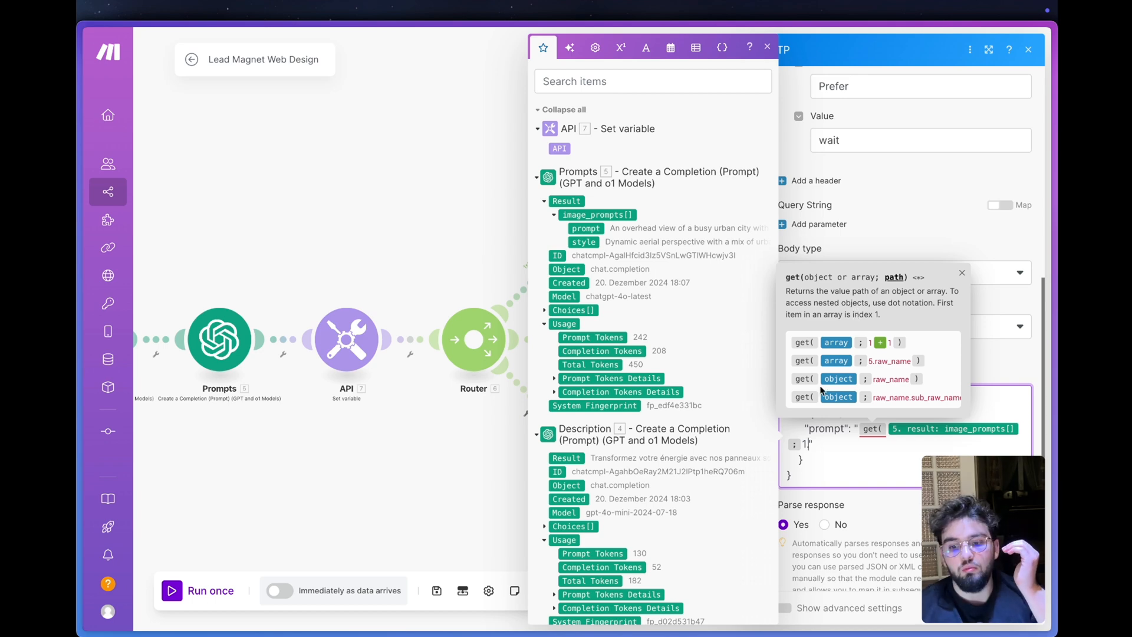
pyautogui.click(591, 229)
pyautogui.write(') ')
pyautogui.write('st')
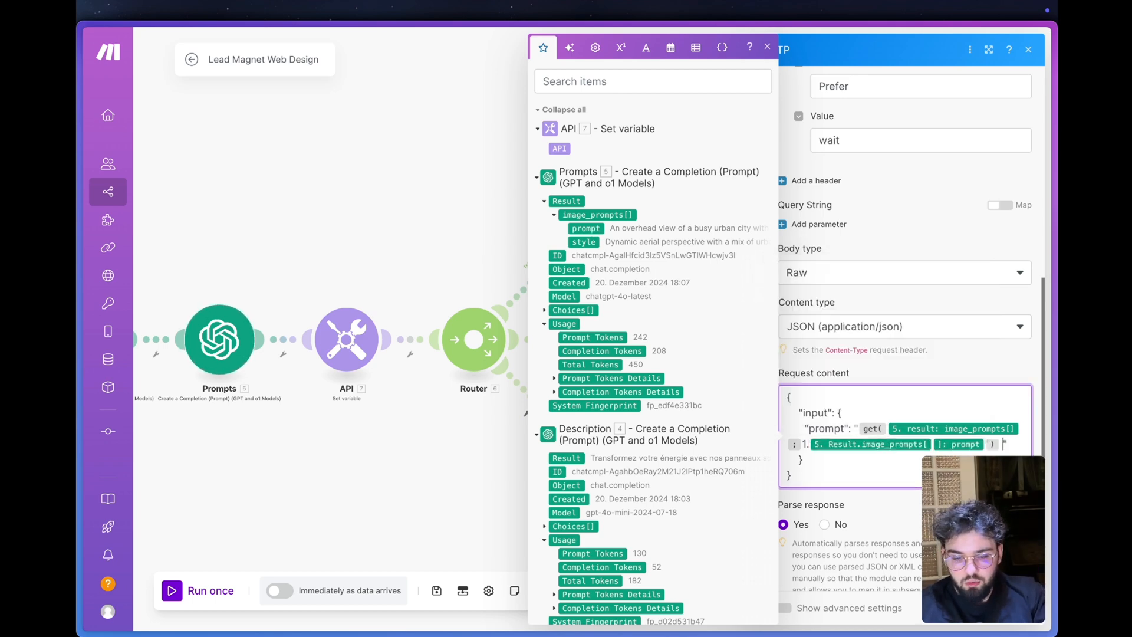
pyautogui.write('yle should be')
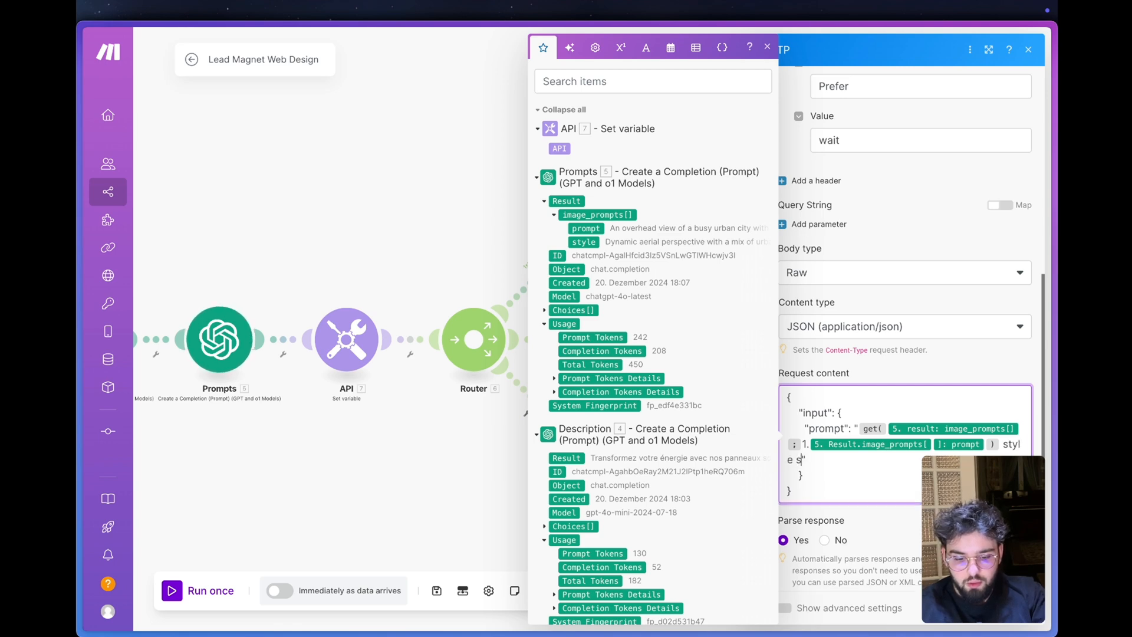
pyautogui.write(' get(')
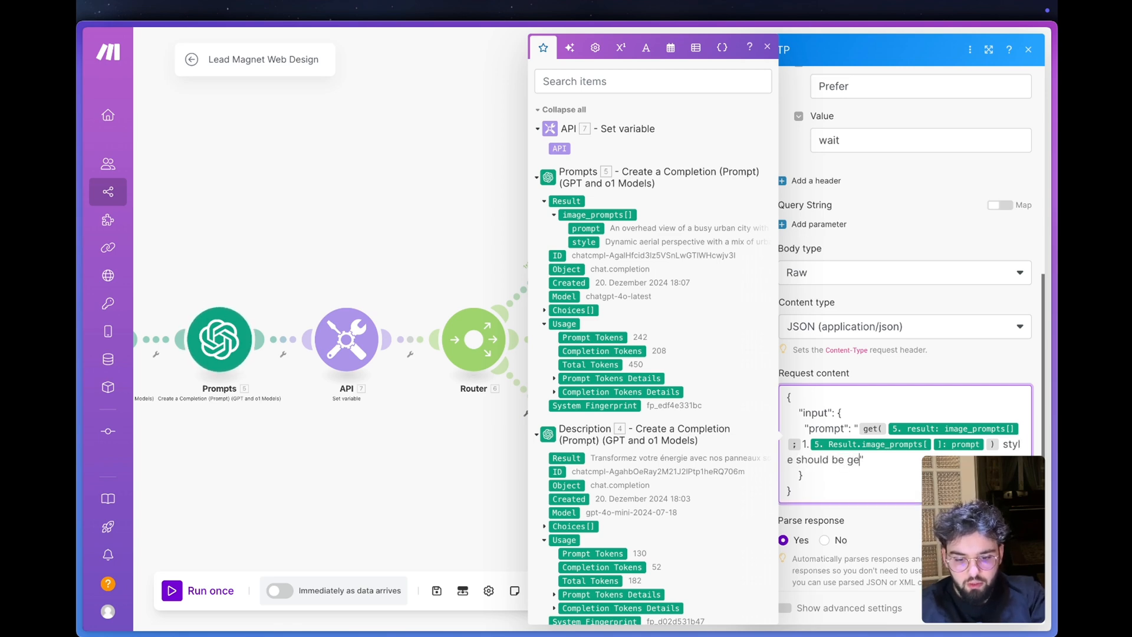
# - Append "style should be" and a second get( function using image_prompts[] with path 1. plus the style variable
pyautogui.click(581, 202)
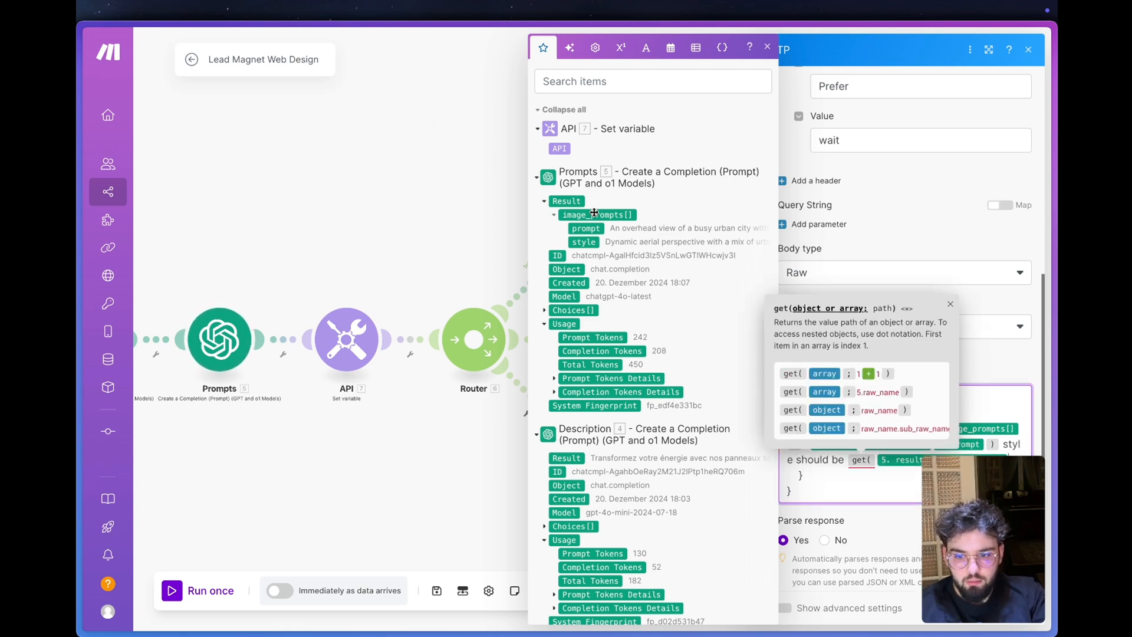
pyautogui.write('; 1')
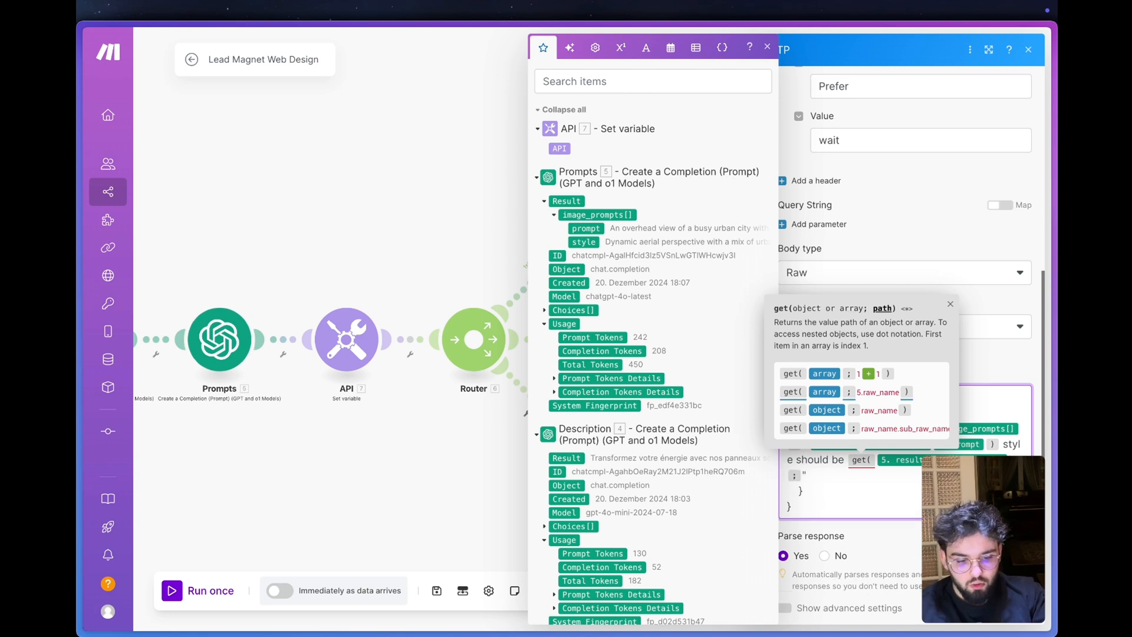
pyautogui.write('.')
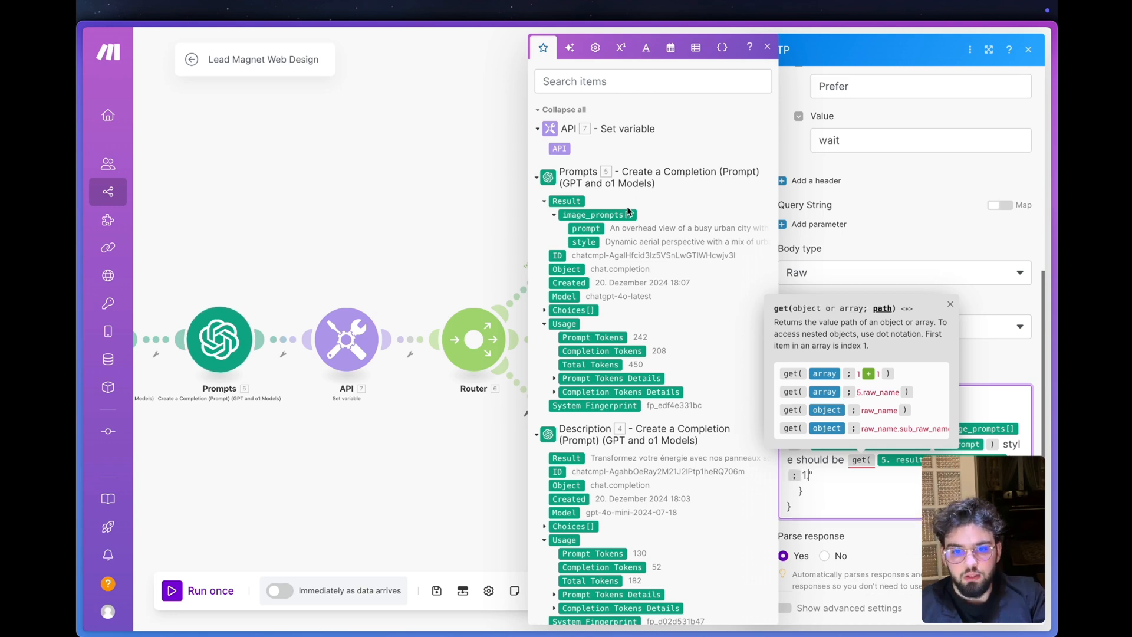
pyautogui.click(584, 242)
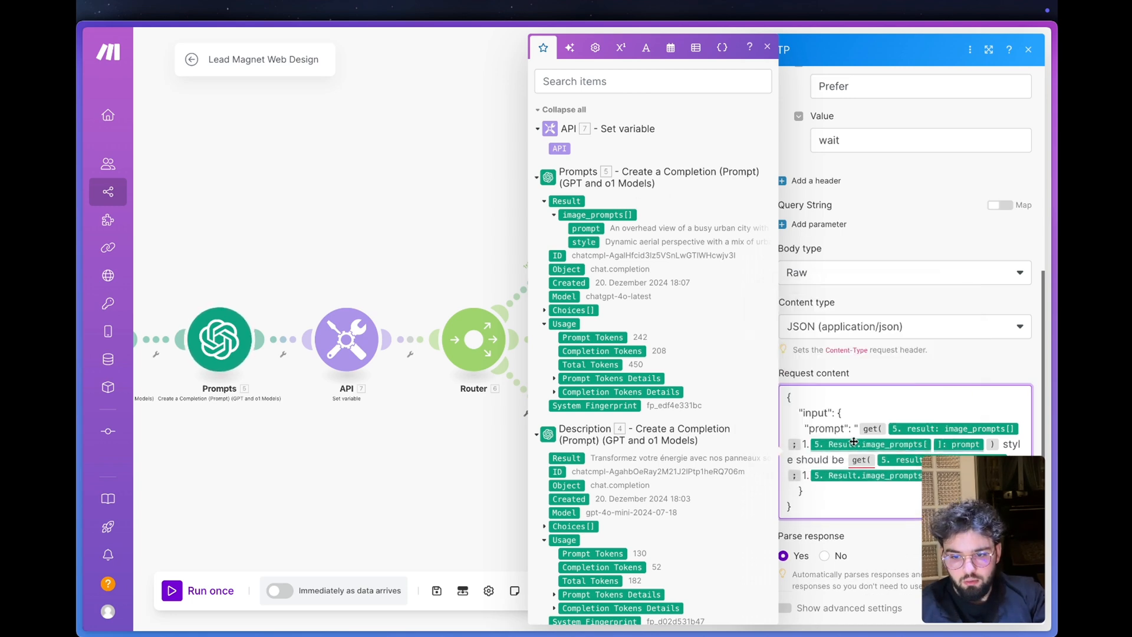
pyautogui.click(873, 549)
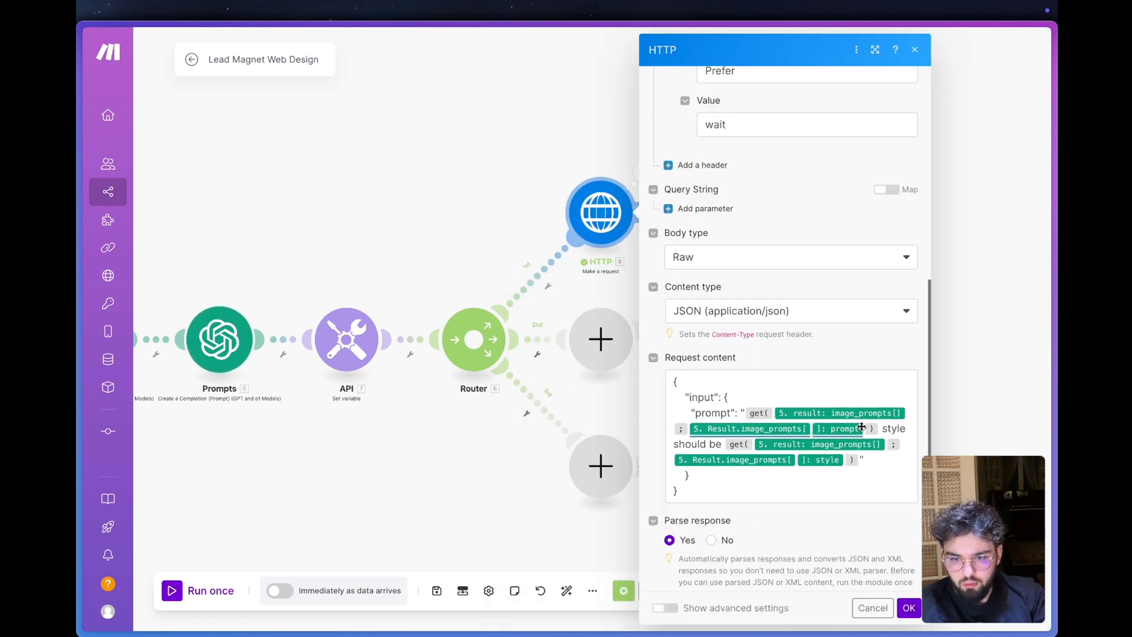
# - In the first route's HTTP module, replace the prompt variable path in the first get( function with the plain text 1.prompt
pyautogui.click(862, 426)
pyautogui.press('BackSpace')
pyautogui.press('BackSpace')
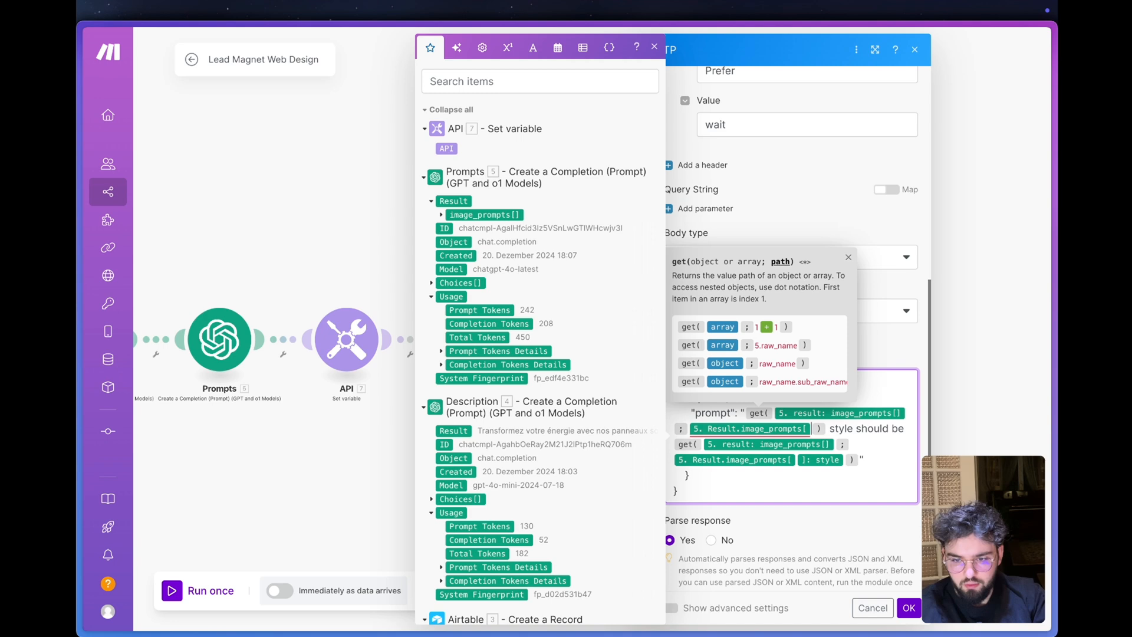
pyautogui.write('1 ) style should be get(')
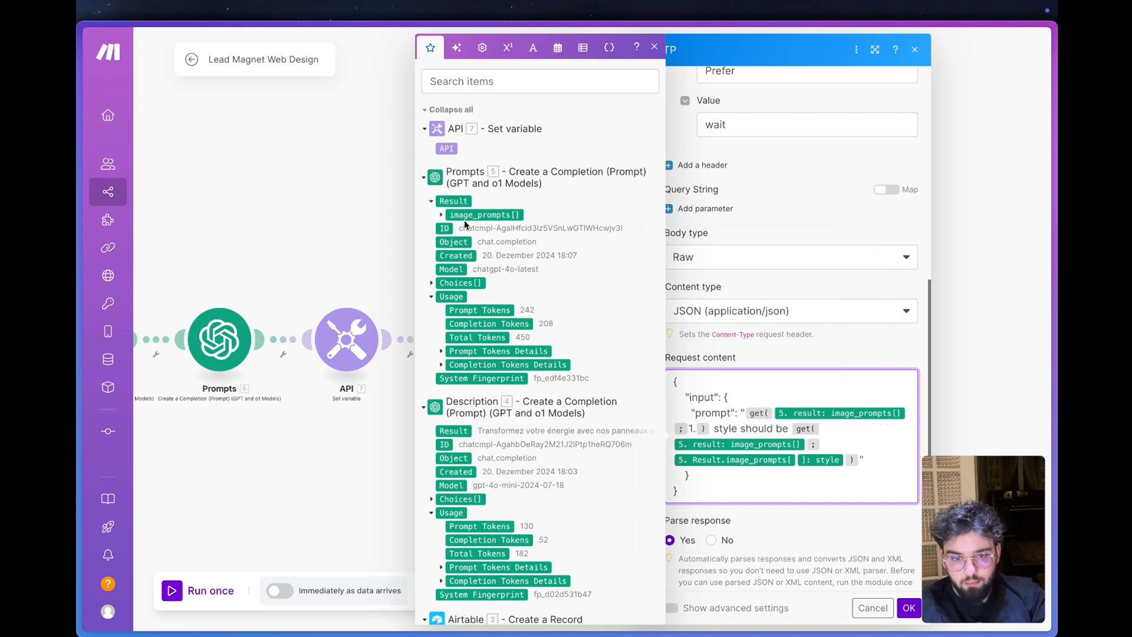
pyautogui.click(442, 214)
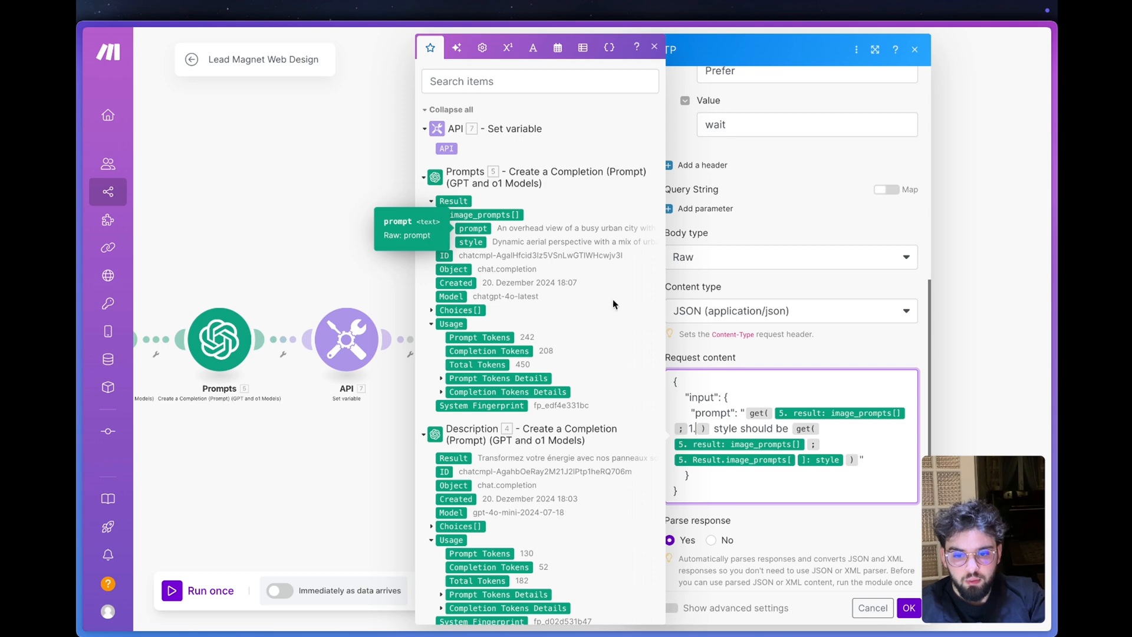
pyautogui.moveTo(755, 415)
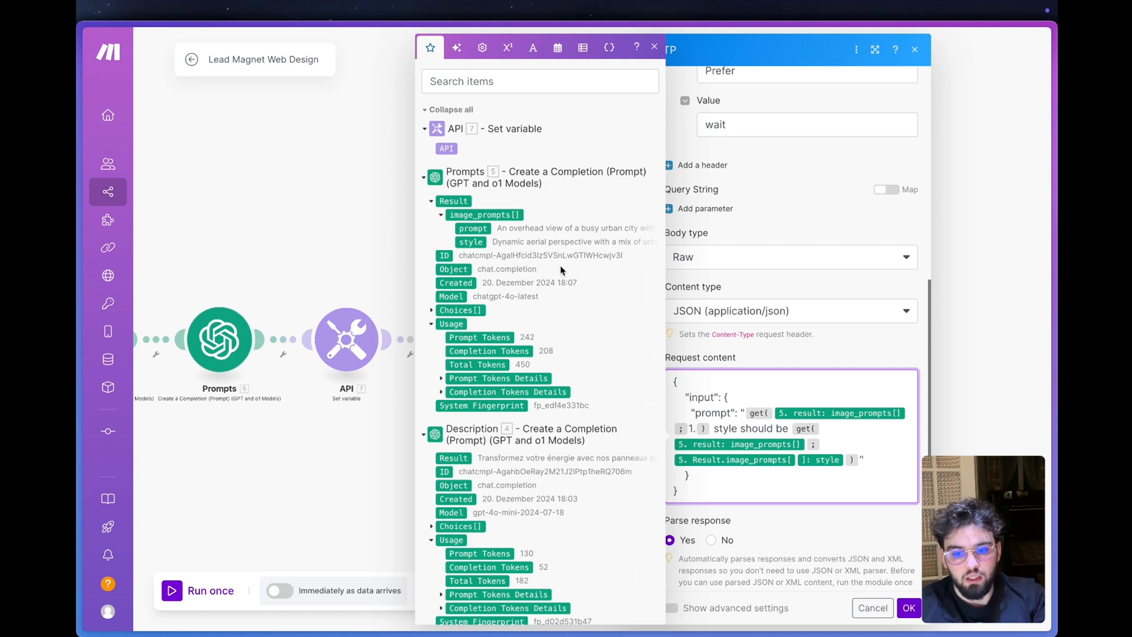
pyautogui.write('pro')
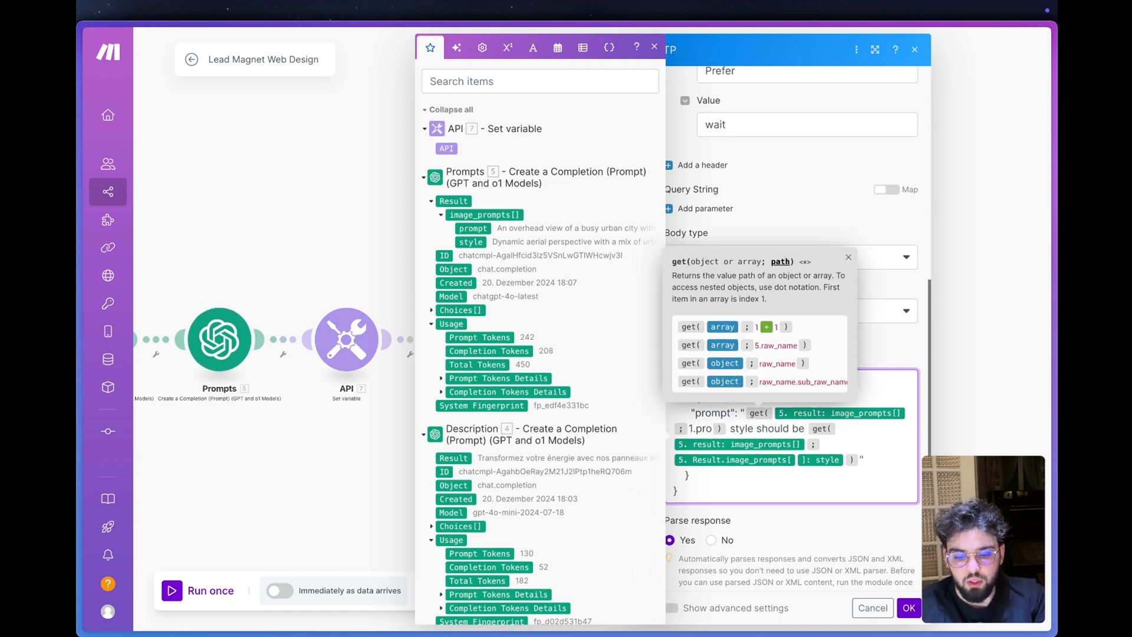
pyautogui.write('mpt')
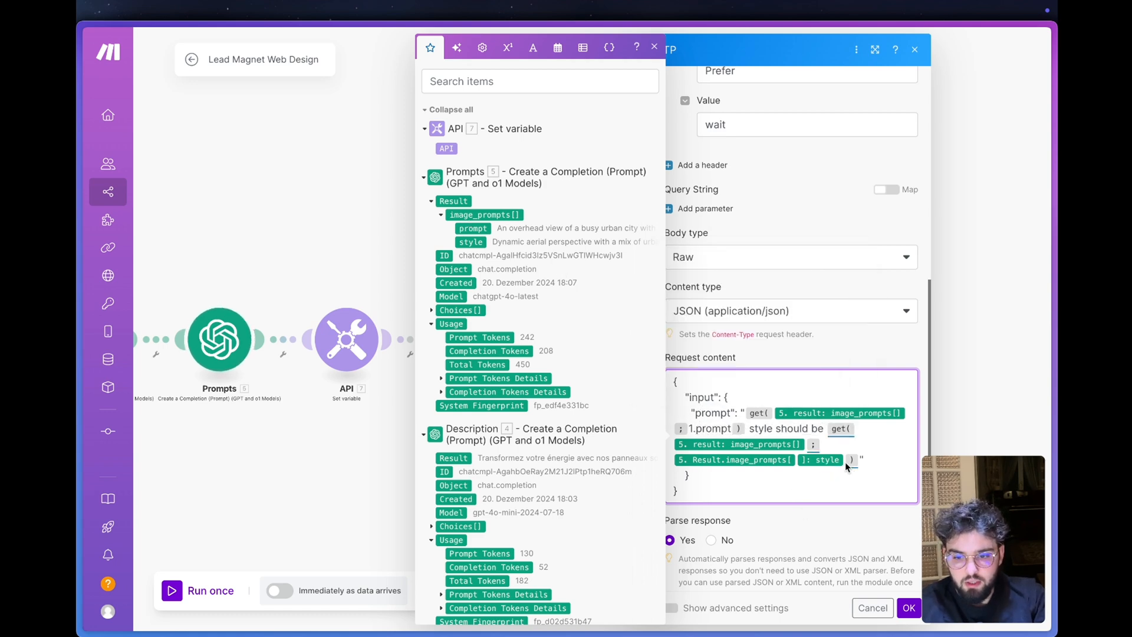
# - Replace the style variable path in the second get( function with the plain text 1.style
pyautogui.click(844, 461)
pyautogui.press('BackSpace')
pyautogui.press('BackSpace')
pyautogui.write('1')
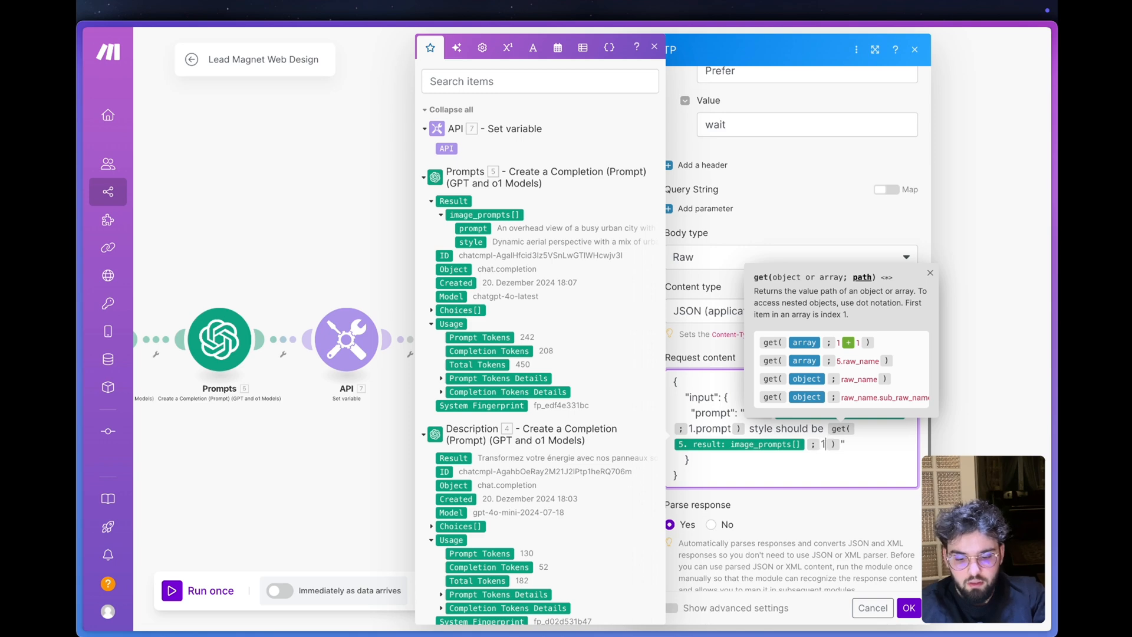
pyautogui.write('.')
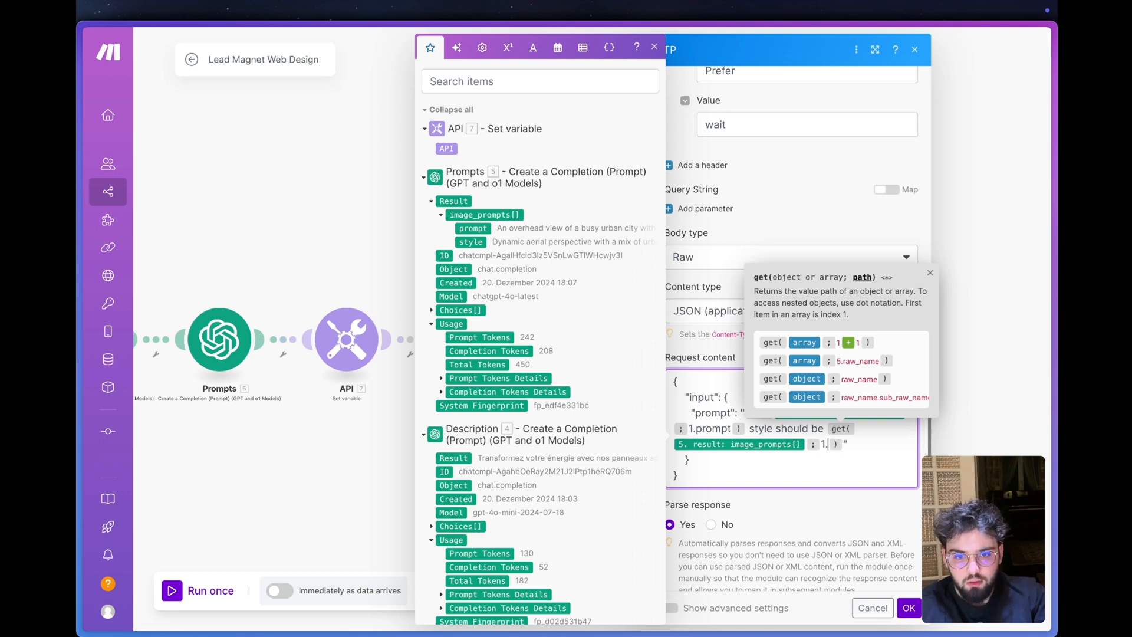
pyautogui.write('style')
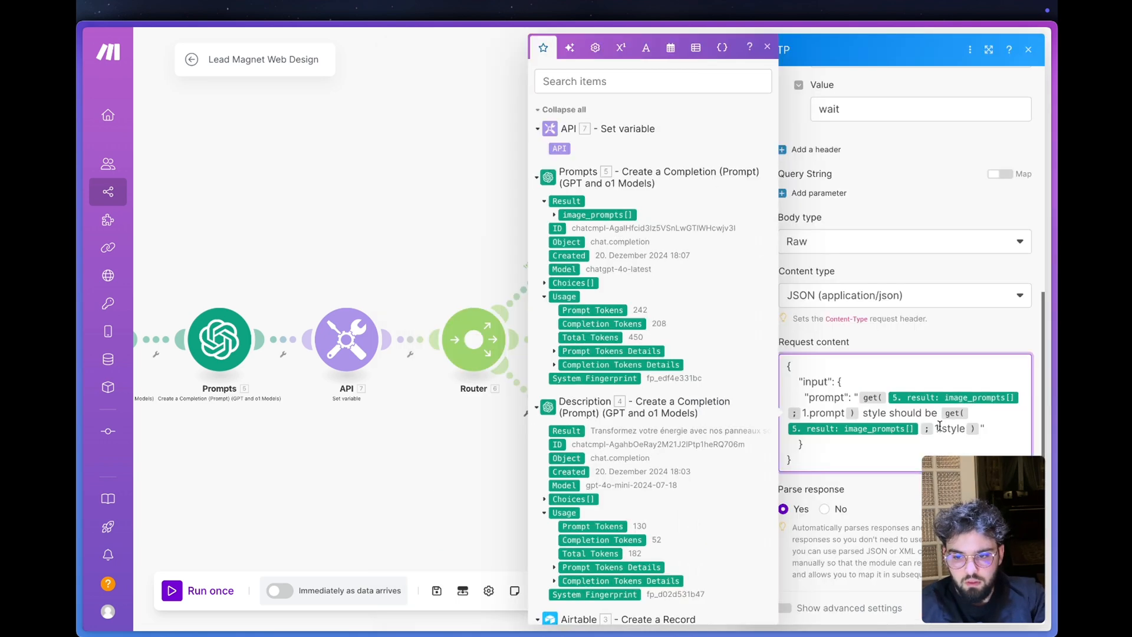
# - In the cloned HTTP module's Request content, set the get( paths to 2.style and 2.prompt, and save
pyautogui.click(940, 428)
pyautogui.press('BackSpace')
pyautogui.write('2')
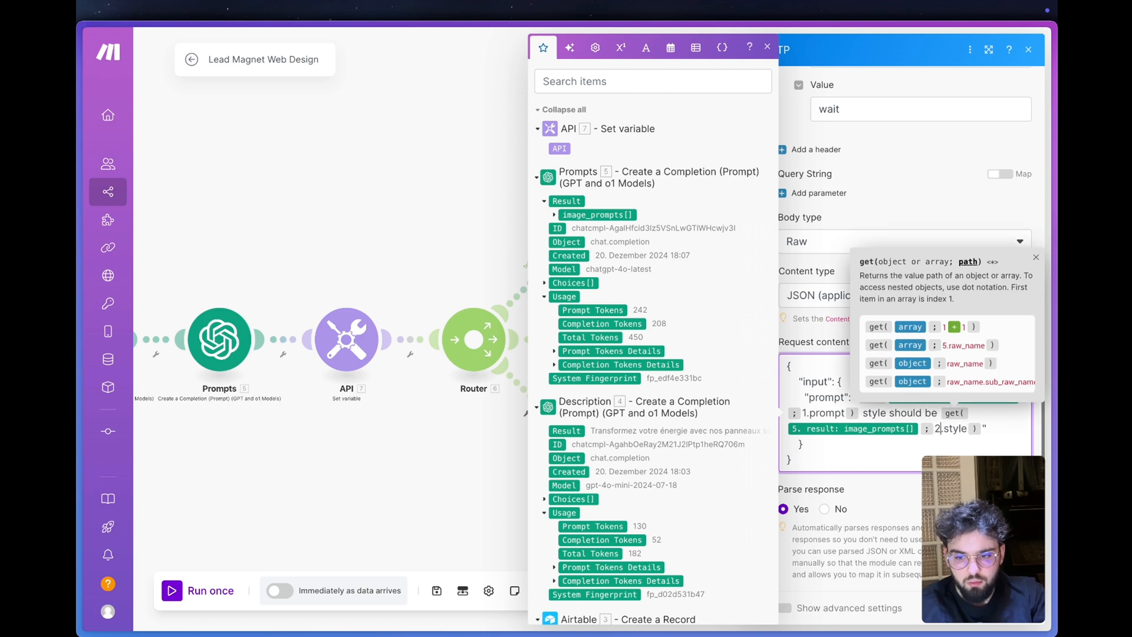
pyautogui.click(807, 416)
pyautogui.press('BackSpace')
pyautogui.write('2')
pyautogui.click(919, 499)
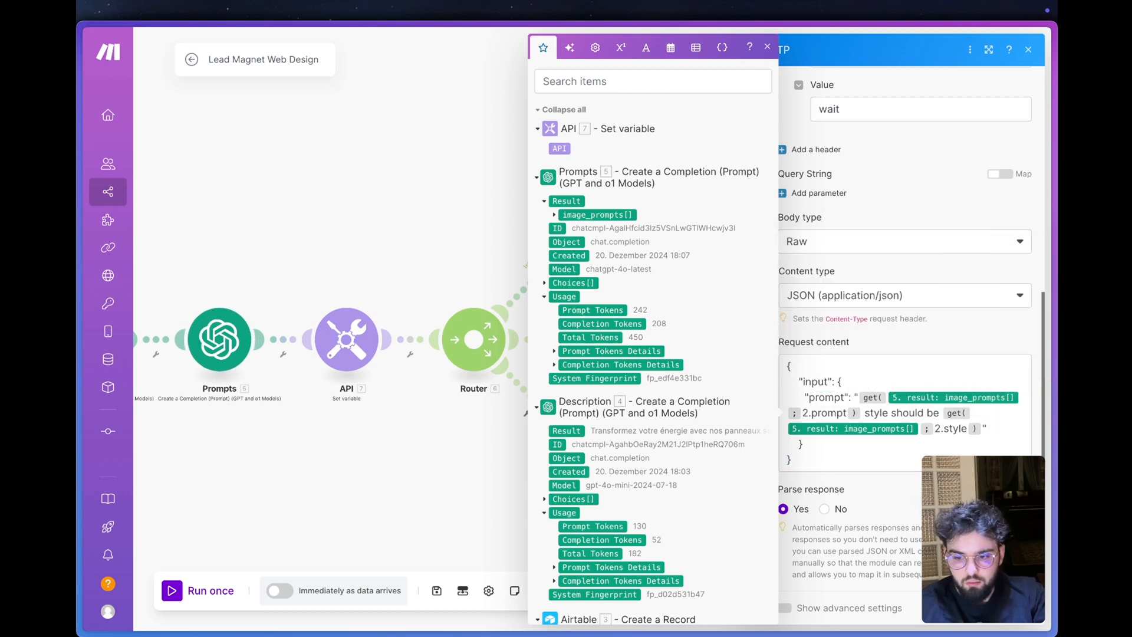
# - Clone the second HTTP module for the third route and delete the empty placeholder modules on the second and third routes
pyautogui.rightClick(616, 323)
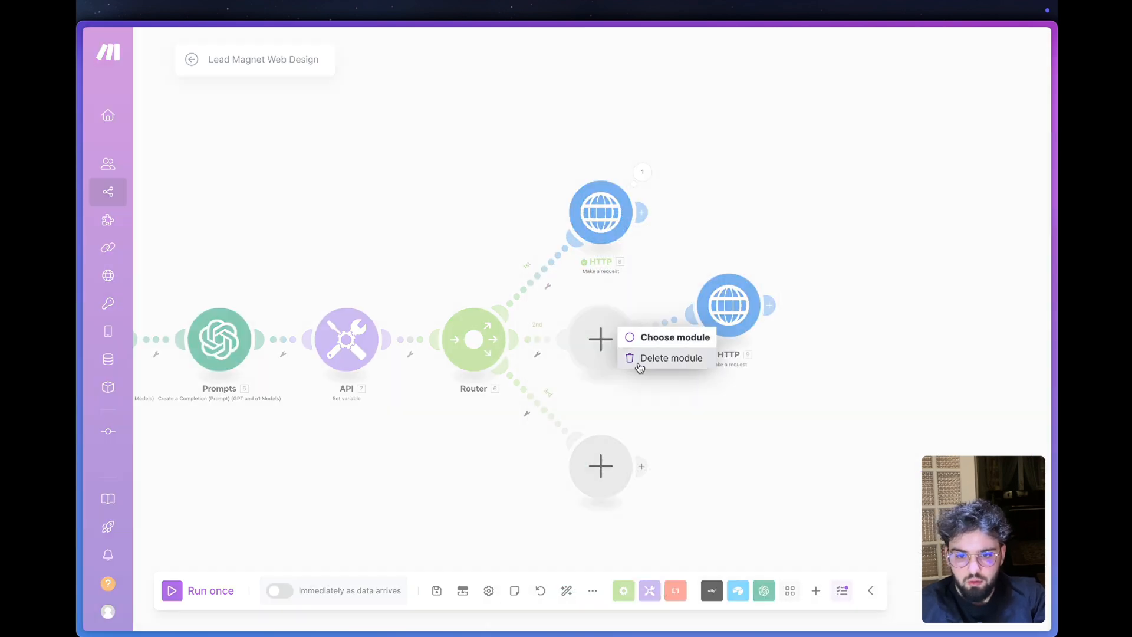
pyautogui.click(638, 364)
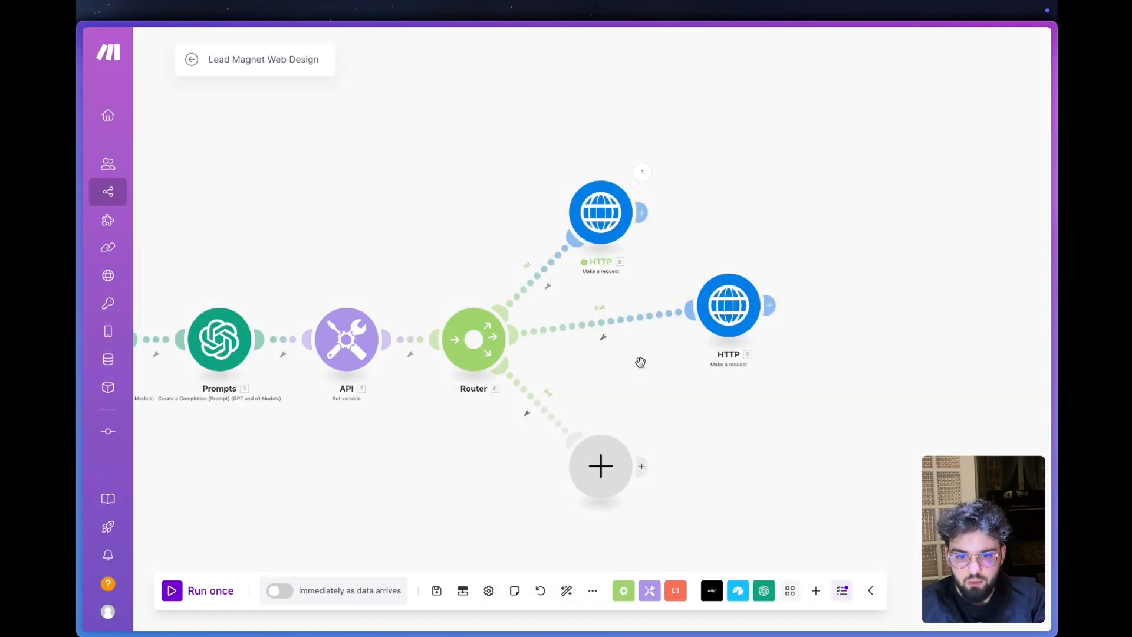
pyautogui.rightClick(715, 317)
pyautogui.click(776, 413)
pyautogui.rightClick(595, 449)
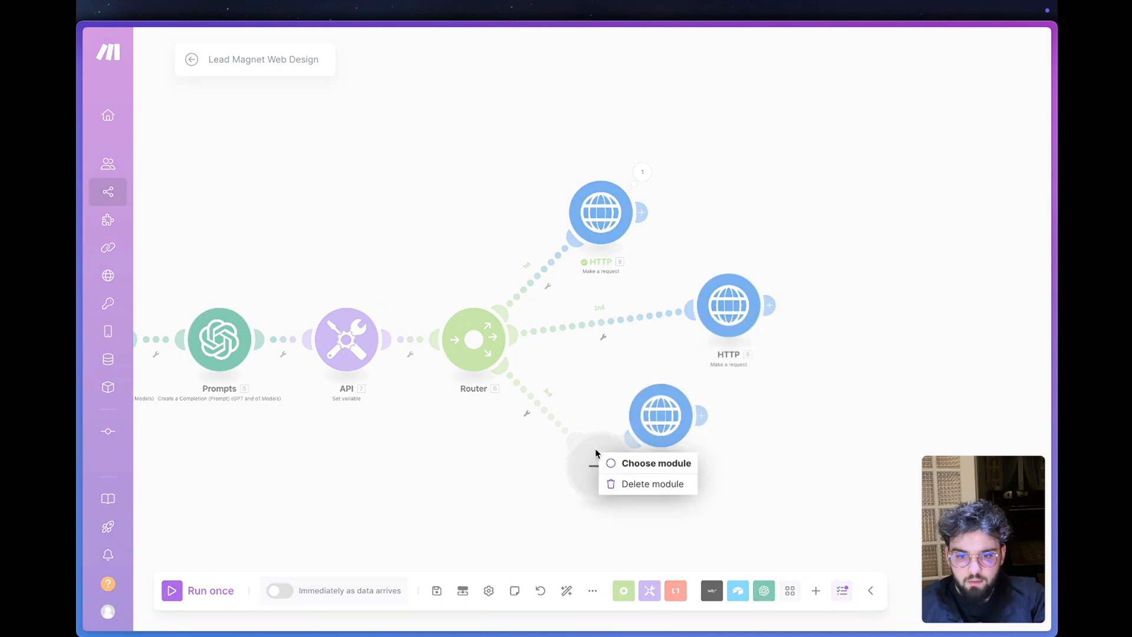
pyautogui.click(637, 484)
# - Set the prompt path index to 3 in the third route's HTTP module, and move the second HTTP module closer to the Router
pyautogui.click(661, 415)
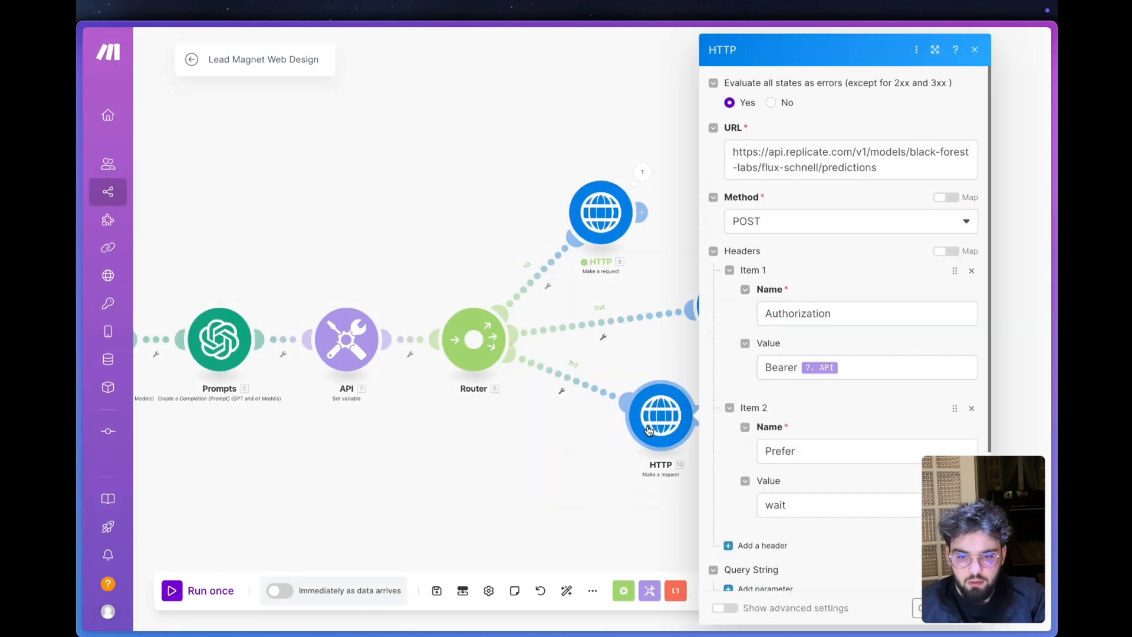
pyautogui.scroll(-5, 807, 411)
pyautogui.click(753, 411)
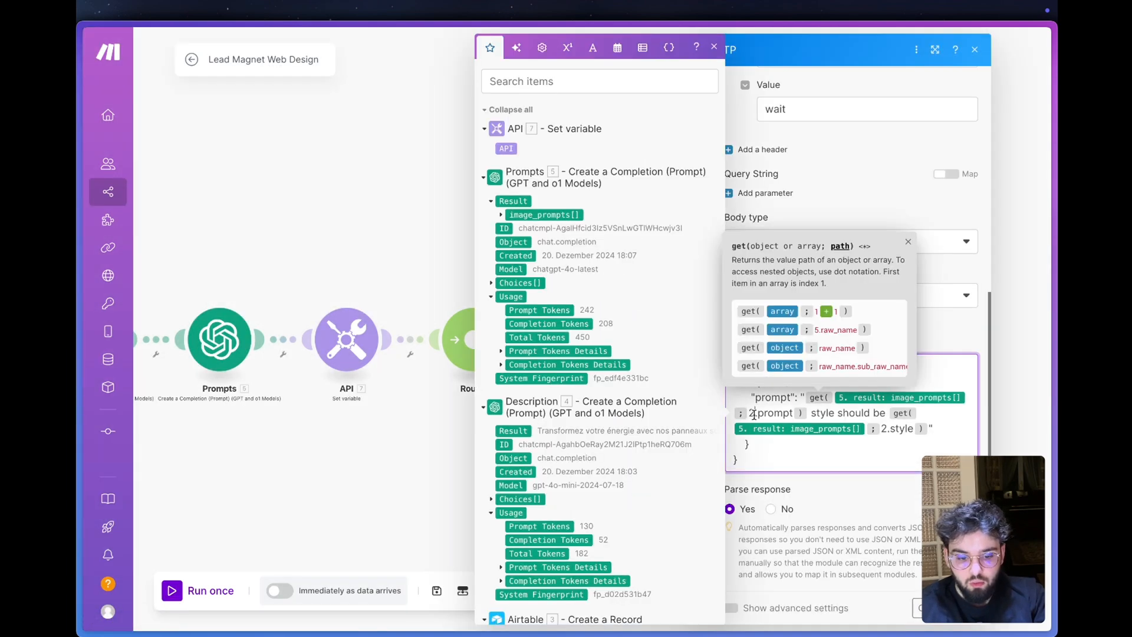
pyautogui.press('BackSpace')
pyautogui.write('3')
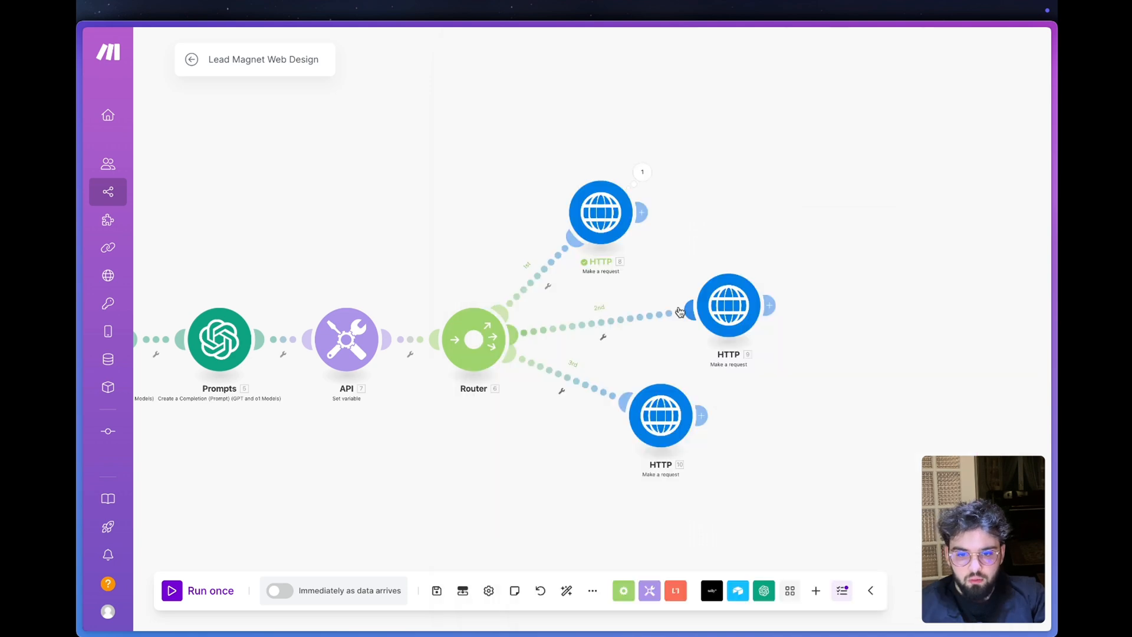
pyautogui.moveTo(719, 327); pyautogui.dragTo(625, 324)
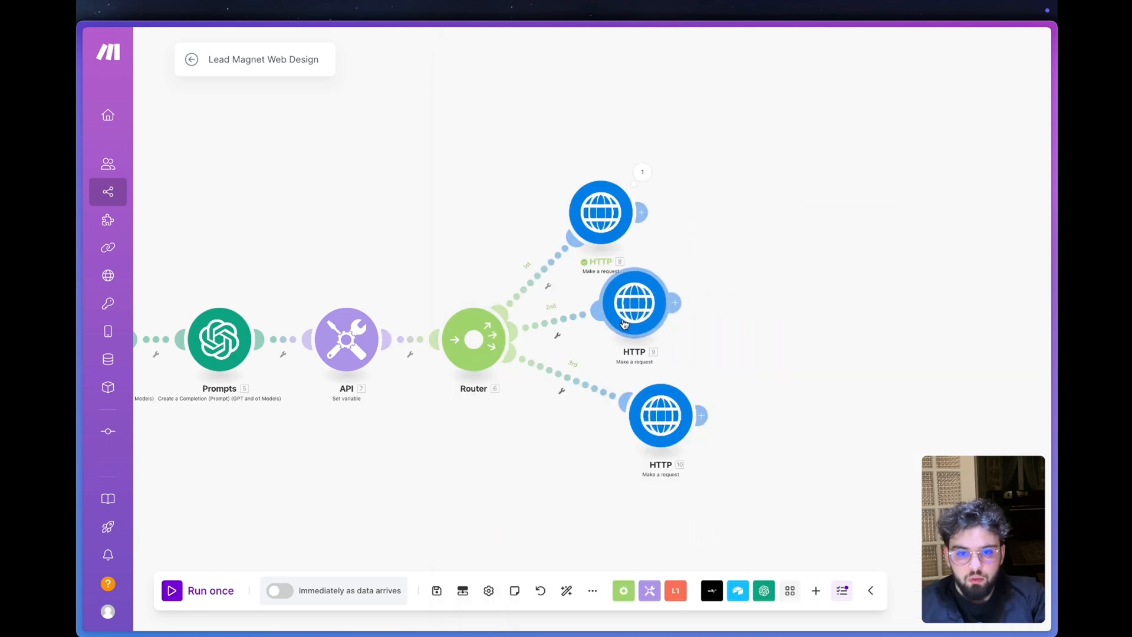
# - Add an Airtable Update a Record module after the first route's HTTP module
pyautogui.click(642, 212)
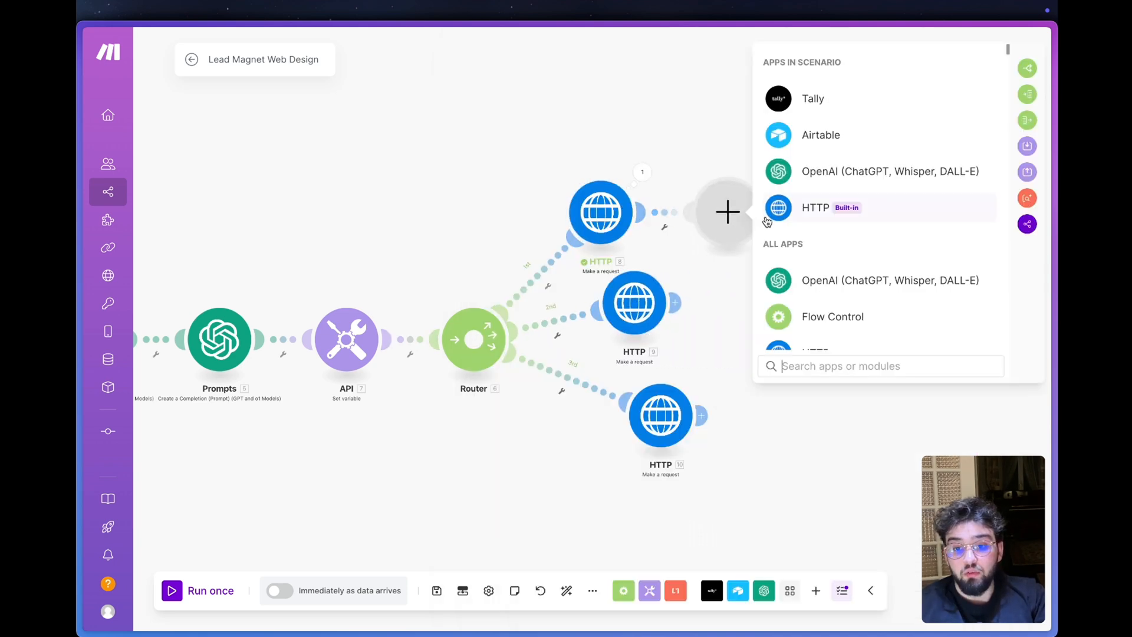
pyautogui.click(822, 133)
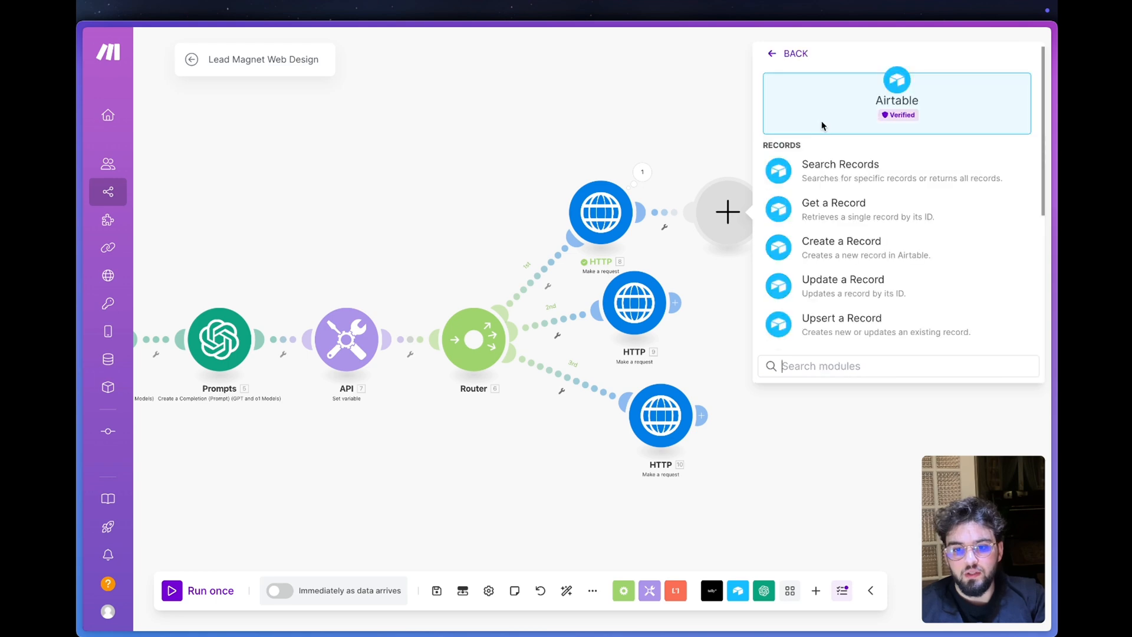
pyautogui.click(847, 290)
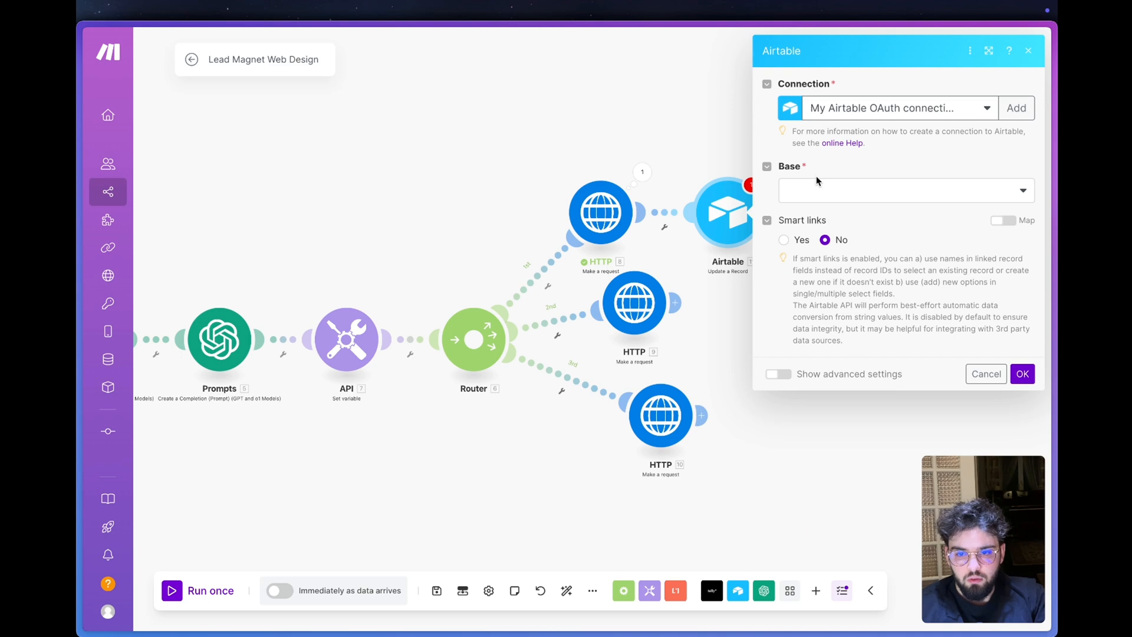
# - Point the Airtable update to base Lead Magnet WebAgency, Table 1, and map Record ID to the ID from the Create a Record module
pyautogui.click(814, 186)
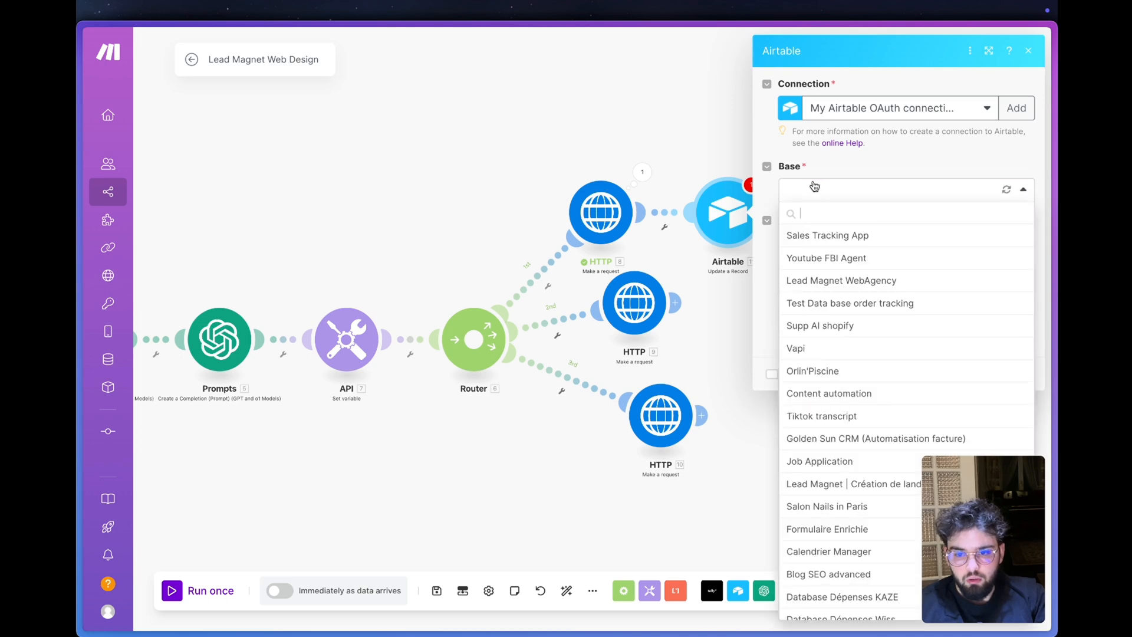
pyautogui.click(843, 277)
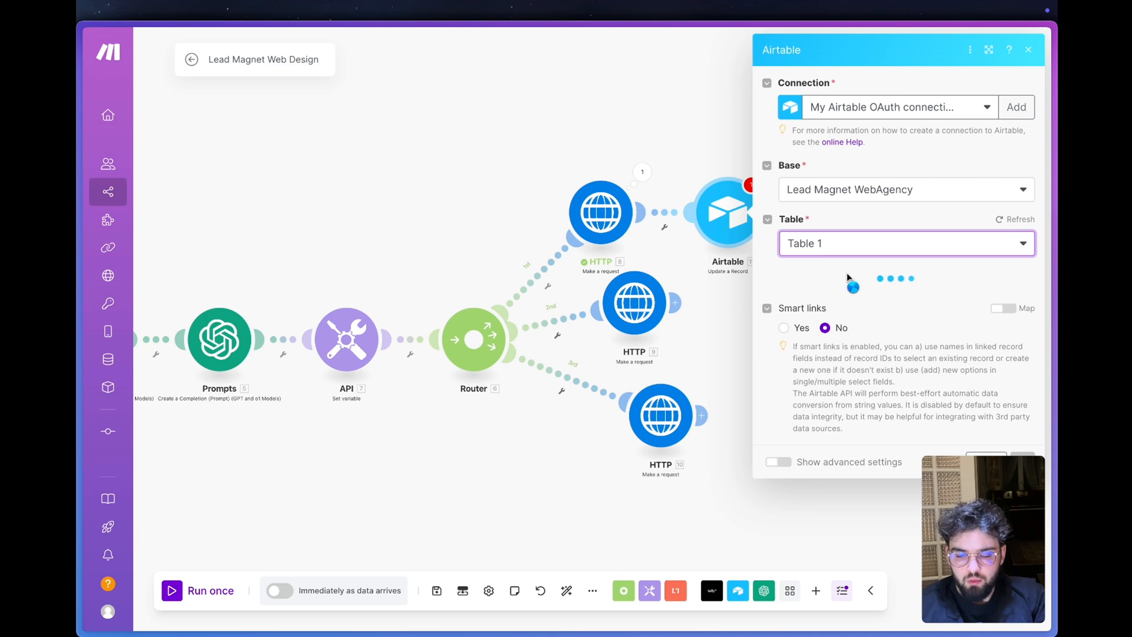
pyautogui.scroll(-6, 599, 248)
pyautogui.scroll(3, 566, 253)
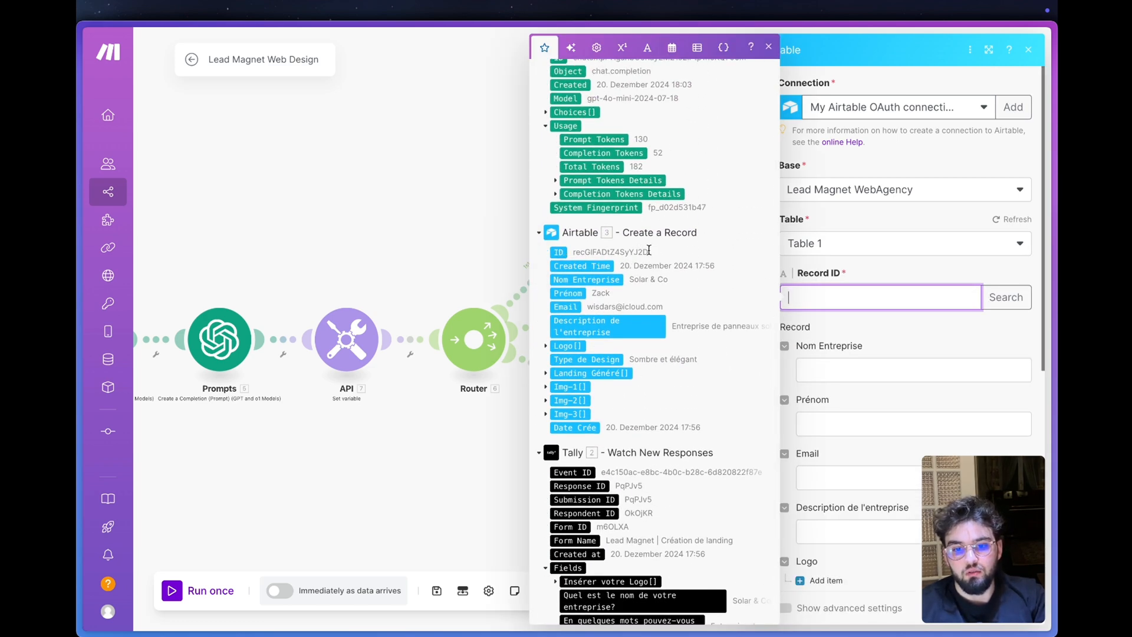
pyautogui.click(559, 253)
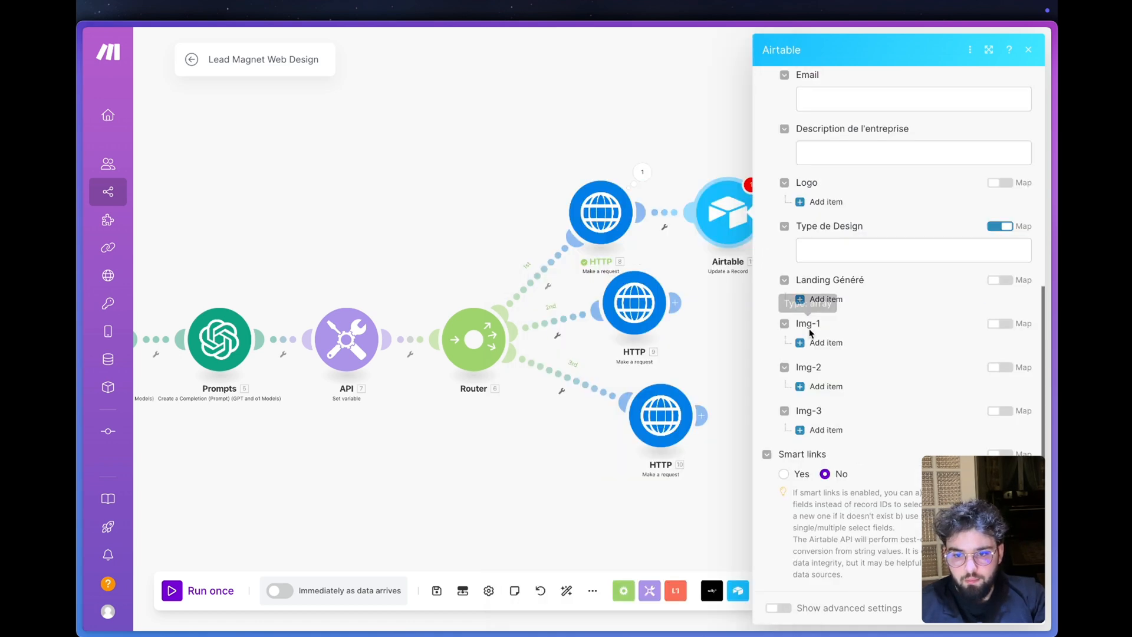
# - Add an Img-1 attachment item with its File URL mapped to the first output of HTTP module 8's Data, and save the Airtable module
pyautogui.click(822, 342)
pyautogui.click(861, 378)
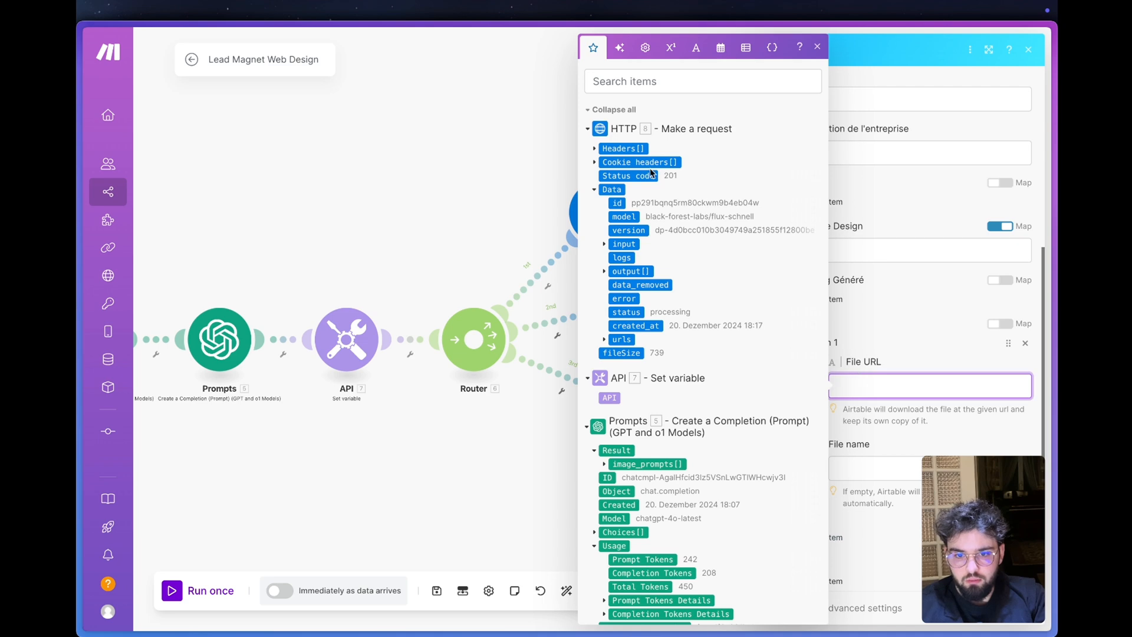
pyautogui.click(604, 271)
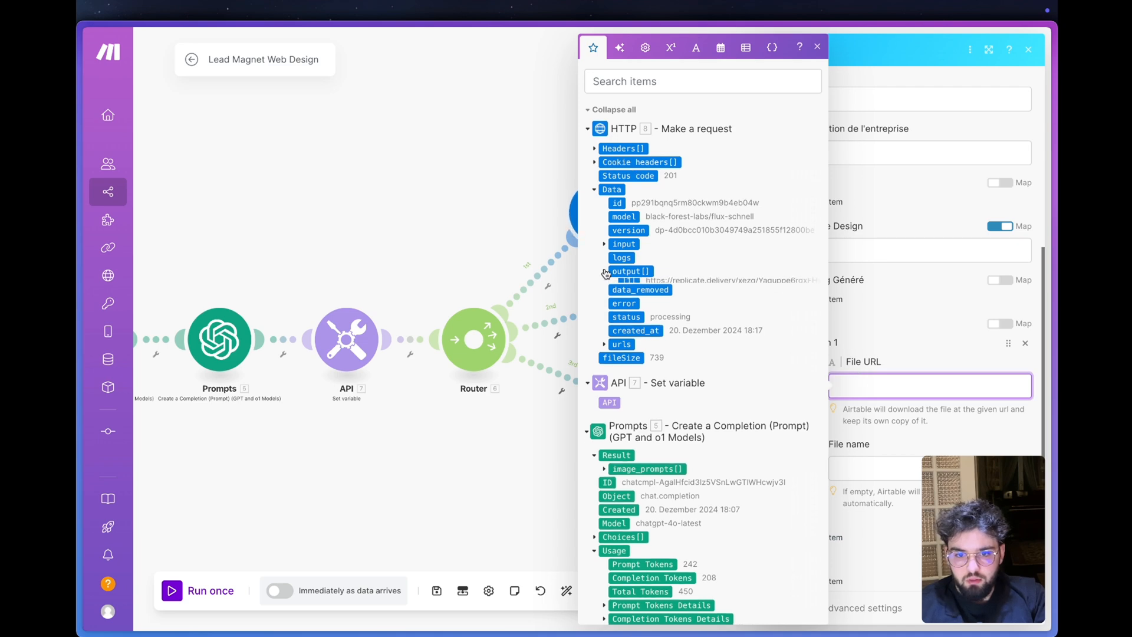
pyautogui.moveTo(629, 284); pyautogui.dragTo(911, 385)
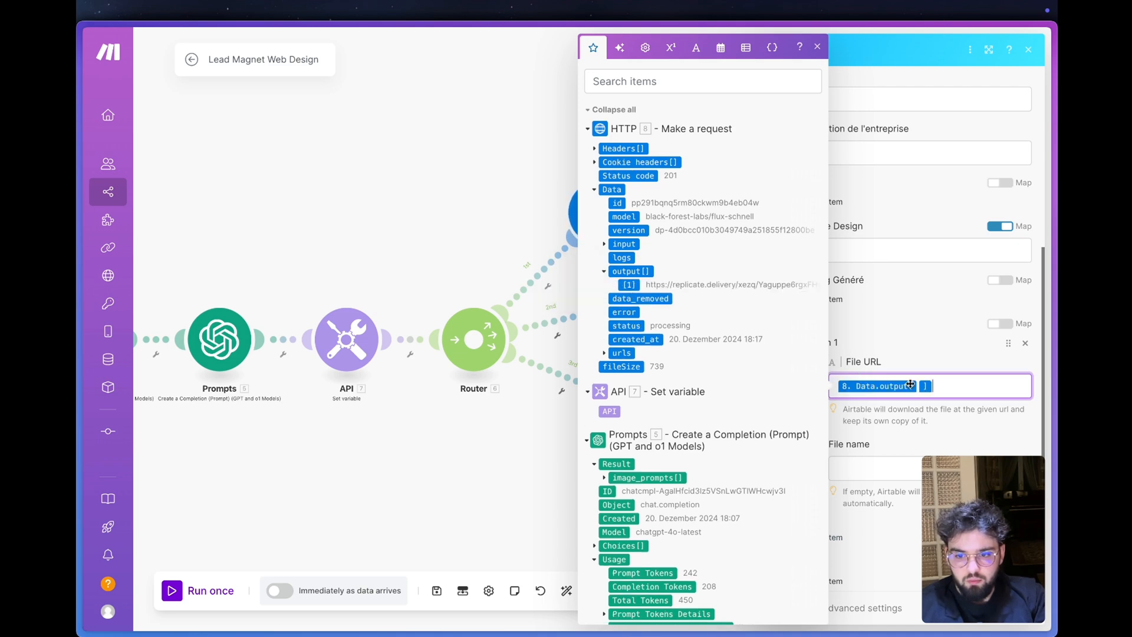
pyautogui.click(928, 436)
# - Delete the second route's Airtable module and tidy the first and third routes by unlinking the remaining Airtable module and moving the HTTP module closer
pyautogui.rightClick(737, 323)
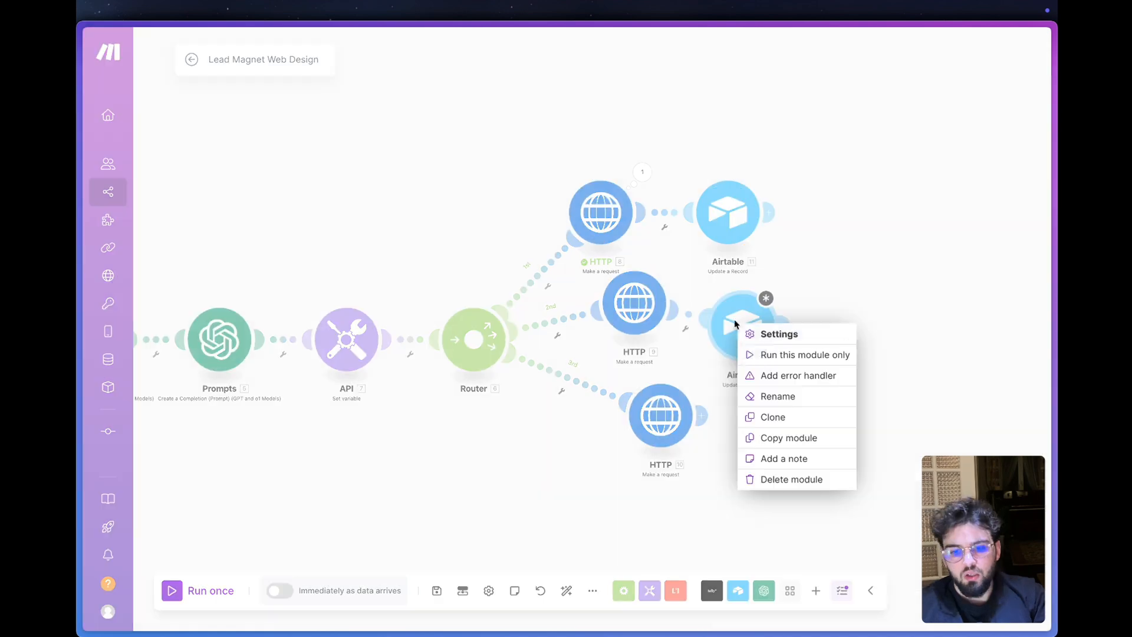
pyautogui.click(790, 482)
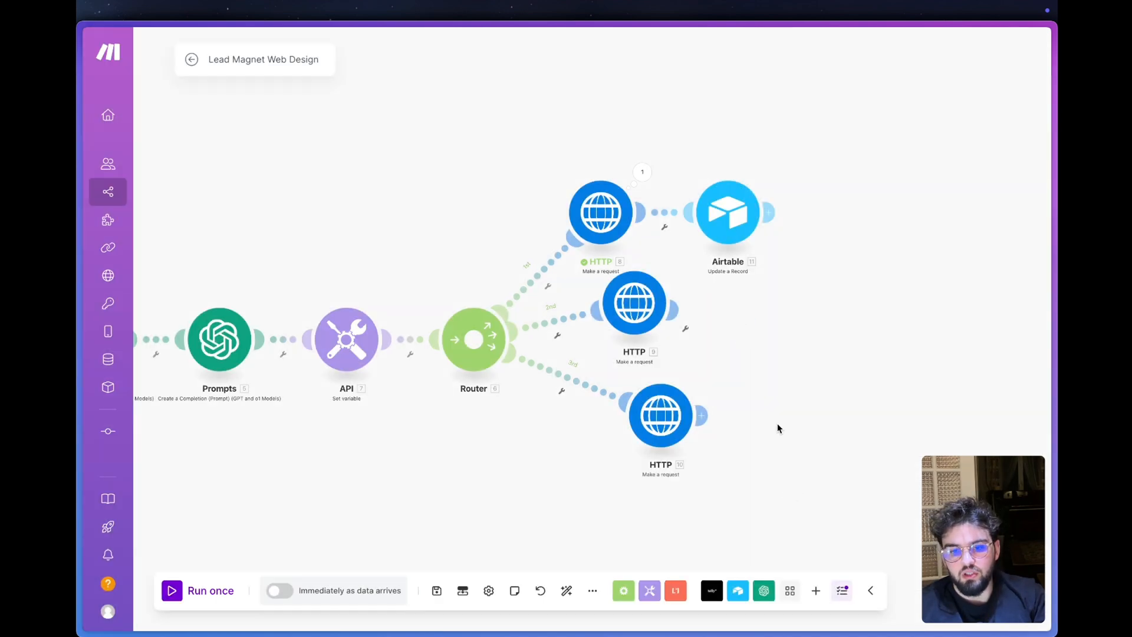
pyautogui.moveTo(659, 427); pyautogui.dragTo(624, 426)
pyautogui.rightClick(665, 213)
pyautogui.click(701, 252)
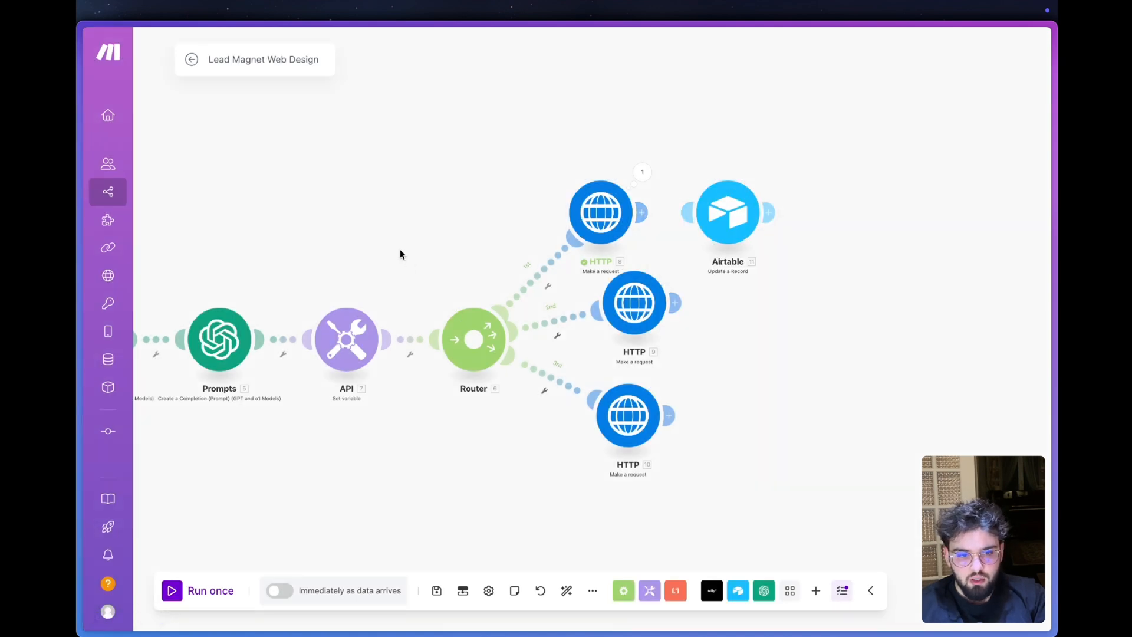
pyautogui.moveTo(399, 253); pyautogui.dragTo(632, 290)
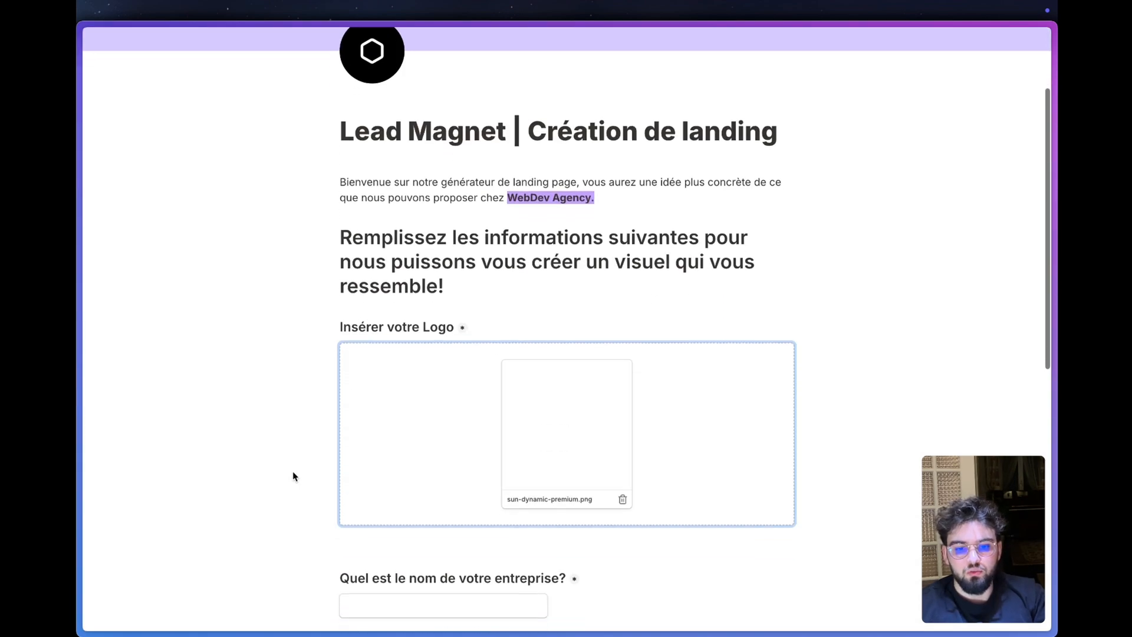
# - Fill in the Tally form with company name "Solar & Co" and activity description "Entreprise de panneaux solaires"
pyautogui.scroll(-3, 366, 451)
pyautogui.click(397, 416)
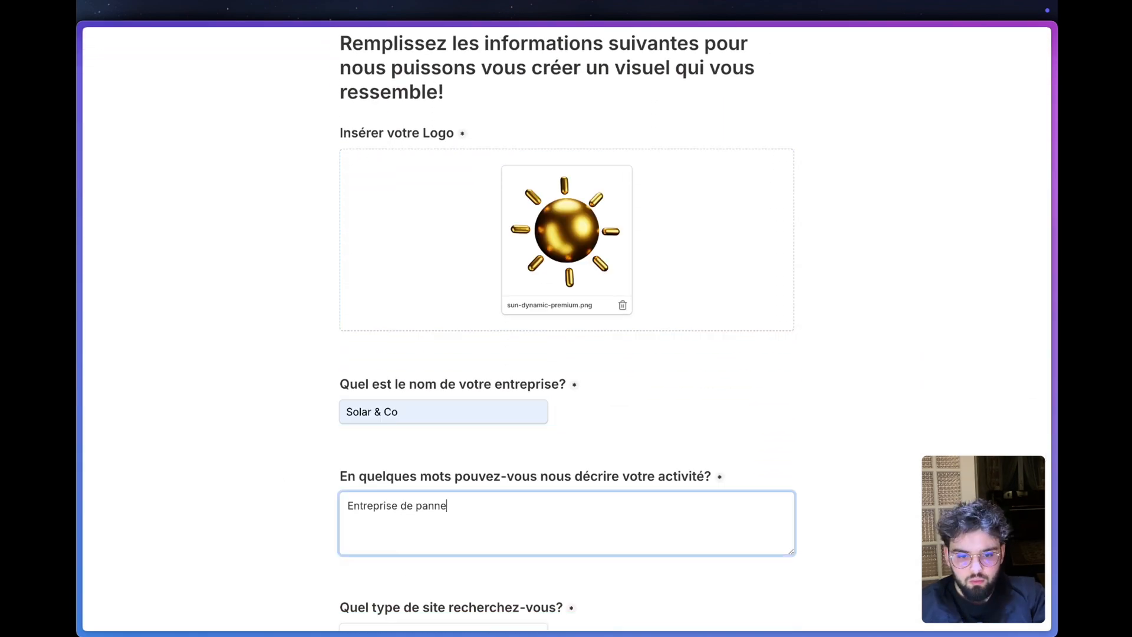
pyautogui.write('aux solaires')
pyautogui.scroll(-5, 451, 430)
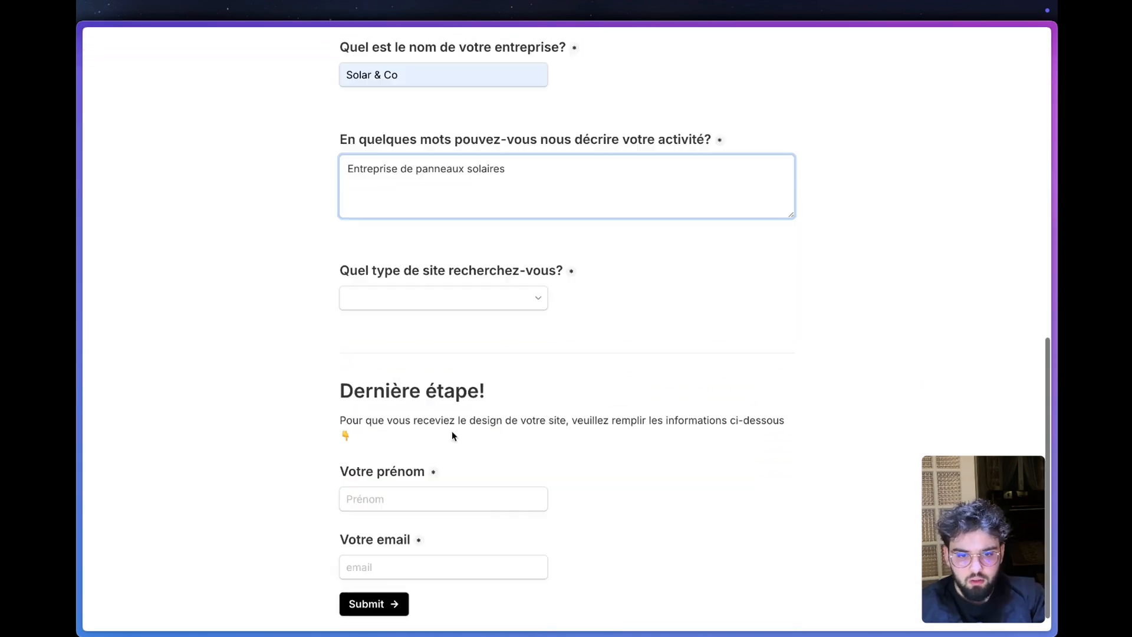
# - Choose "Moderne et épuré" as the site type and fill in the respondent's first name
pyautogui.click(493, 306)
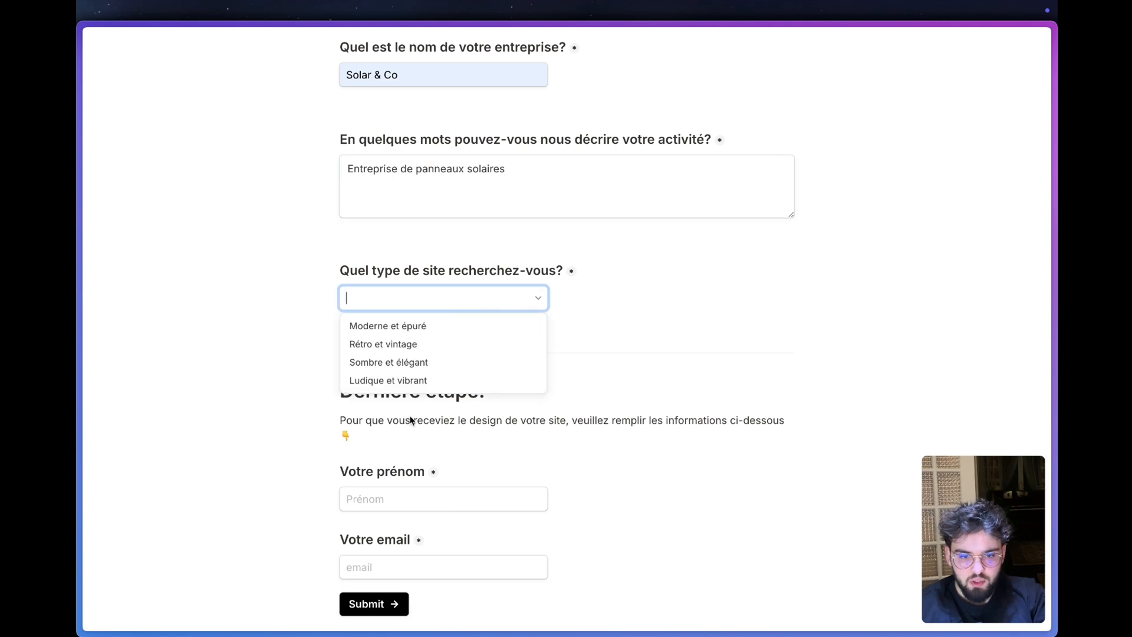
pyautogui.click(439, 362)
pyautogui.scroll(-1, 465, 480)
pyautogui.click(439, 474)
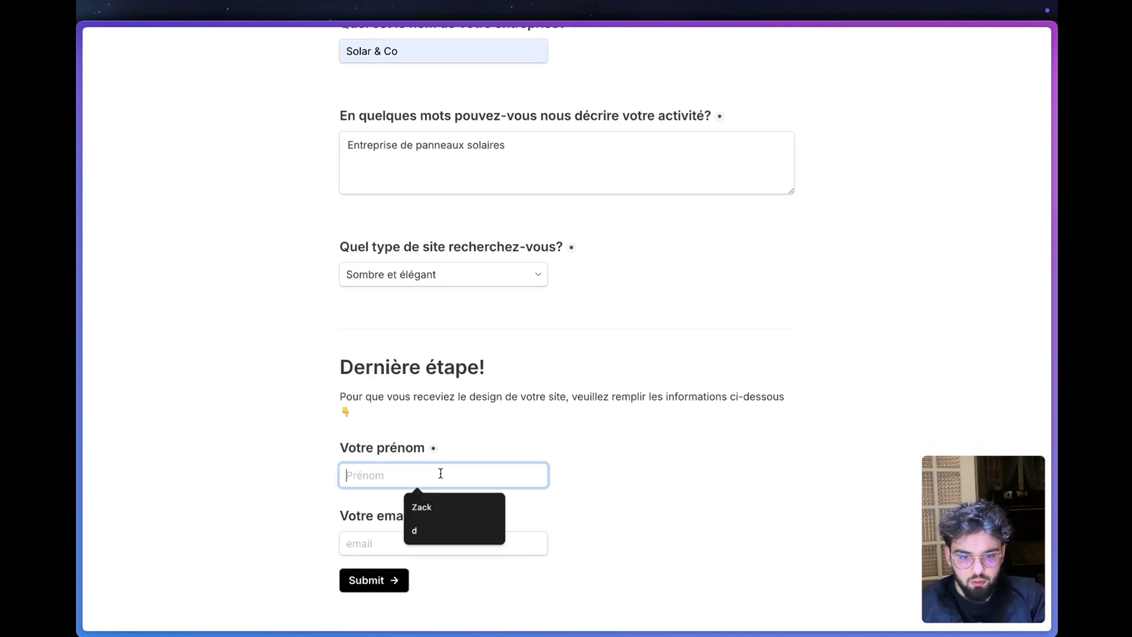
pyautogui.click(463, 514)
pyautogui.click(430, 275)
pyautogui.click(430, 302)
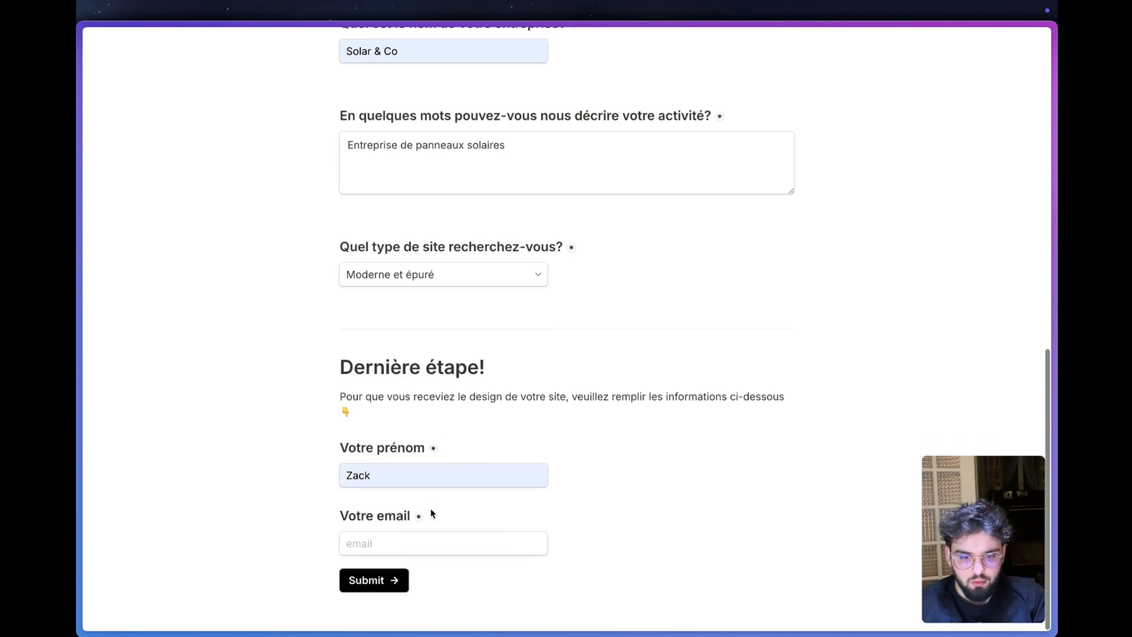
# - Fill in the respondent's e-mail and submit the form
pyautogui.click(395, 544)
pyautogui.click(440, 578)
pyautogui.click(384, 580)
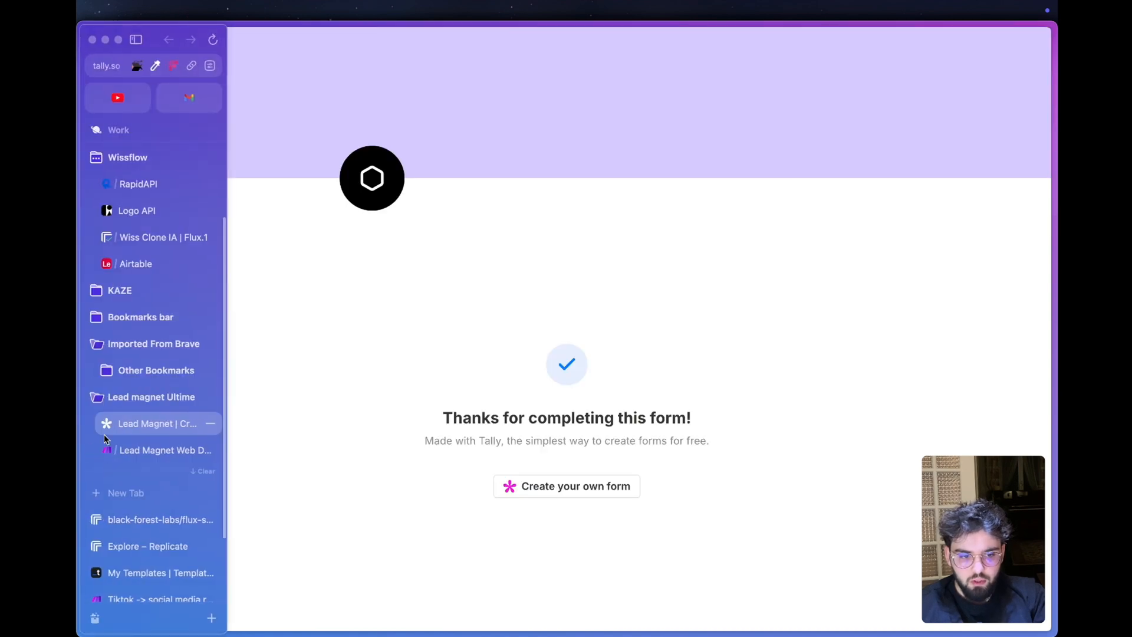
# - Switch back to the Make scenario and inspect the Description module's generated text for this run
pyautogui.click(152, 443)
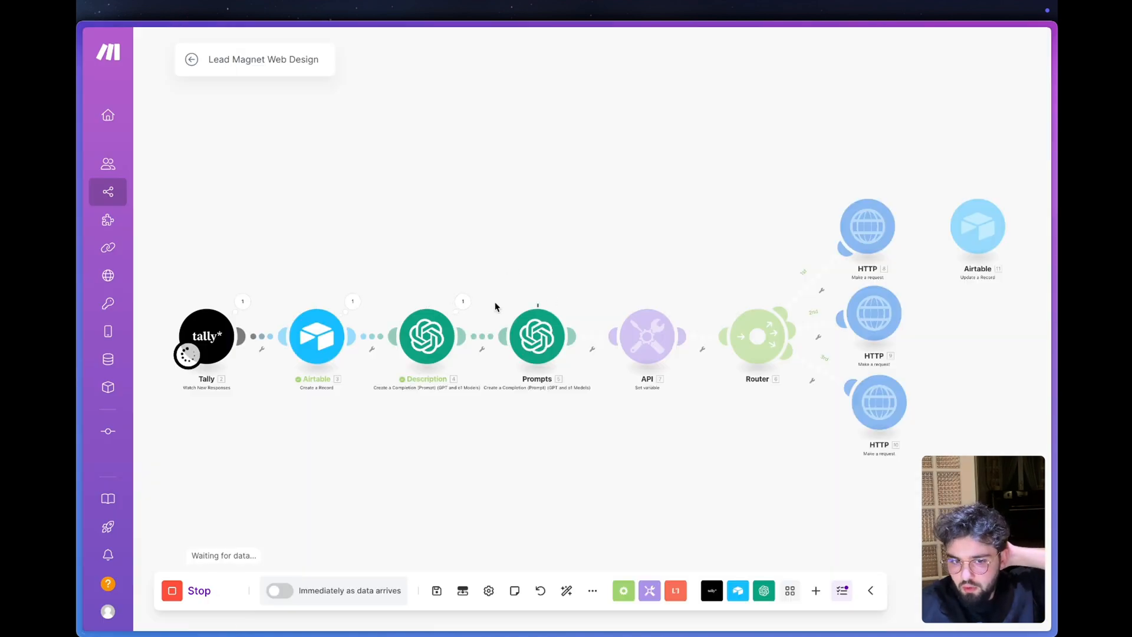
pyautogui.click(464, 302)
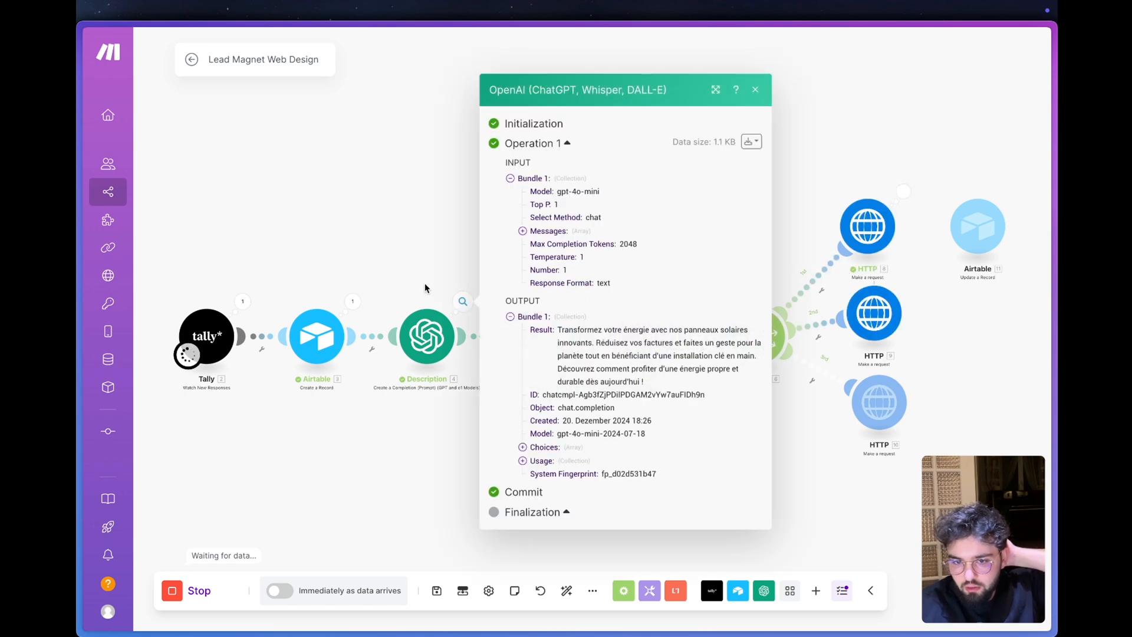
pyautogui.click(424, 285)
# - Examine all three image prompts and their styles in the Prompts module's output
pyautogui.click(573, 303)
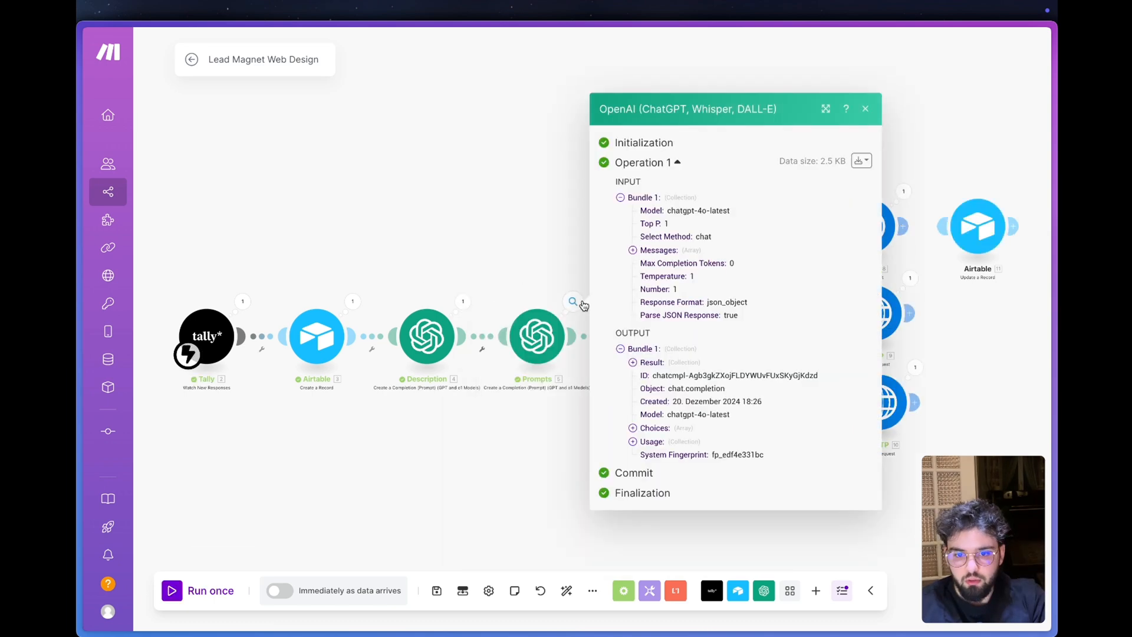
pyautogui.click(654, 365)
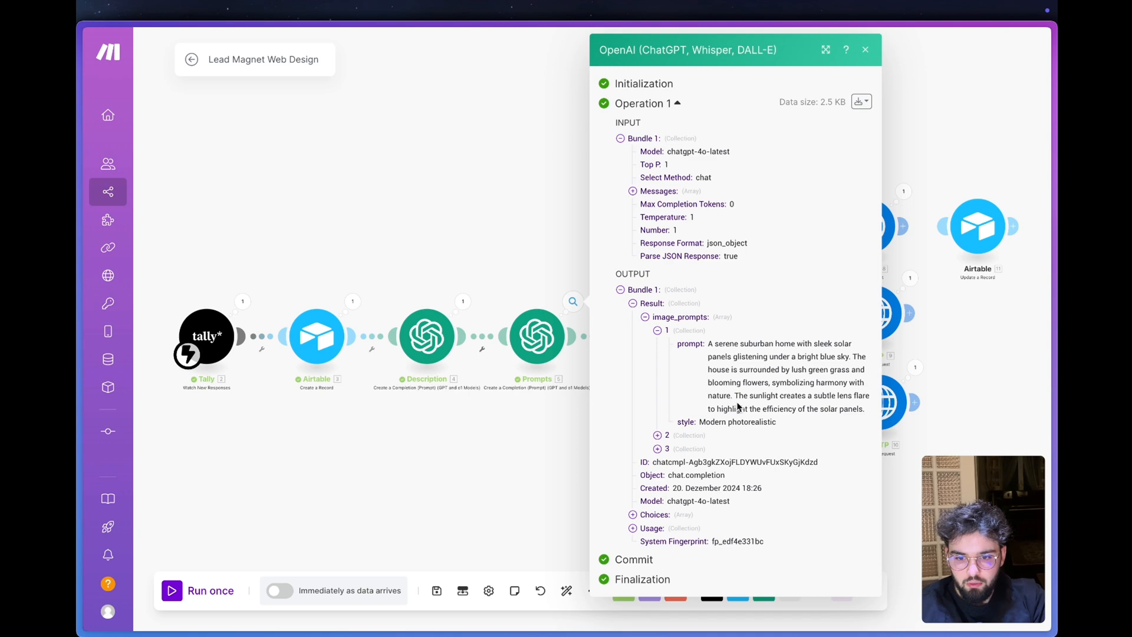
pyautogui.click(658, 436)
pyautogui.scroll(-2, 663, 436)
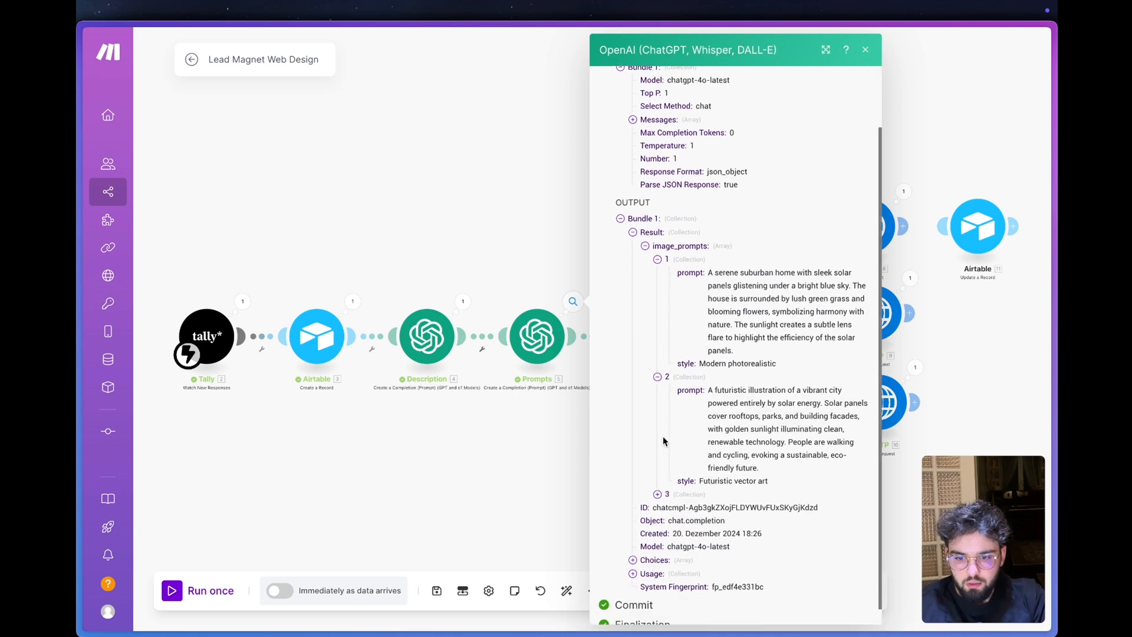
pyautogui.click(658, 488)
pyautogui.click(506, 198)
# - Review the prompt in the Request content sent by each of the three HTTP modules
pyautogui.click(904, 192)
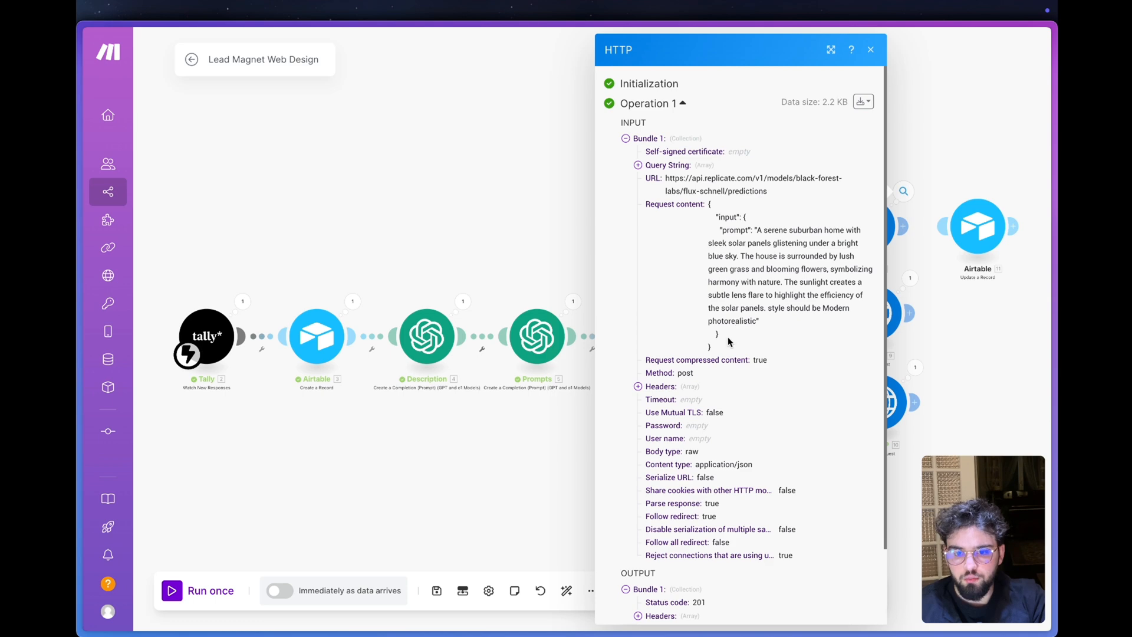
pyautogui.moveTo(728, 341); pyautogui.dragTo(725, 233)
pyautogui.click(939, 300)
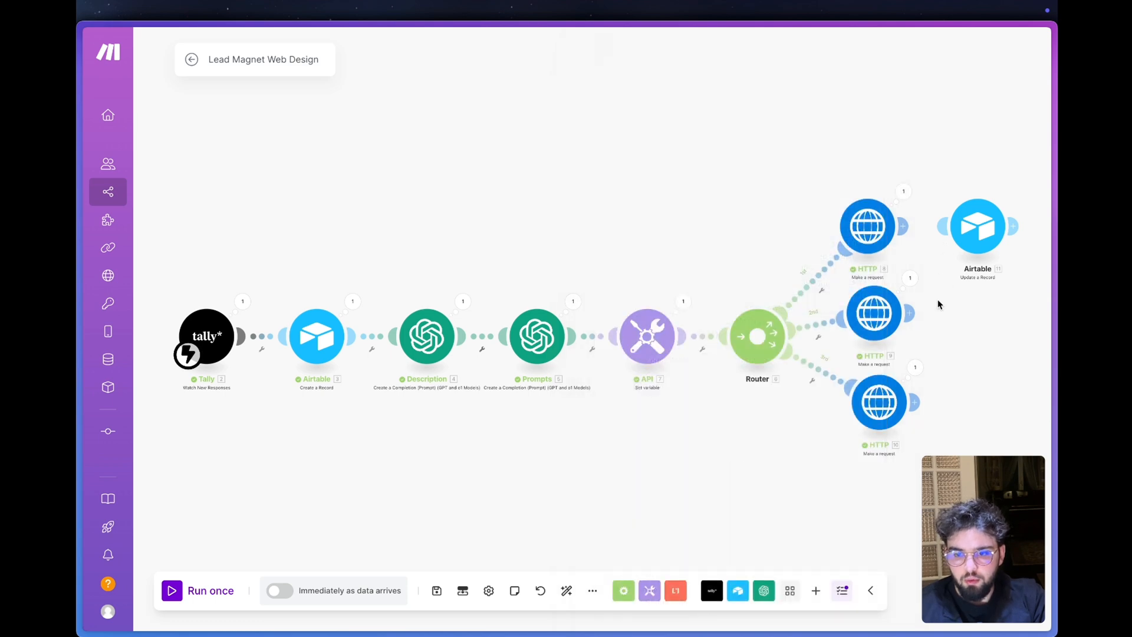
pyautogui.click(909, 280)
pyautogui.moveTo(758, 347); pyautogui.dragTo(744, 216)
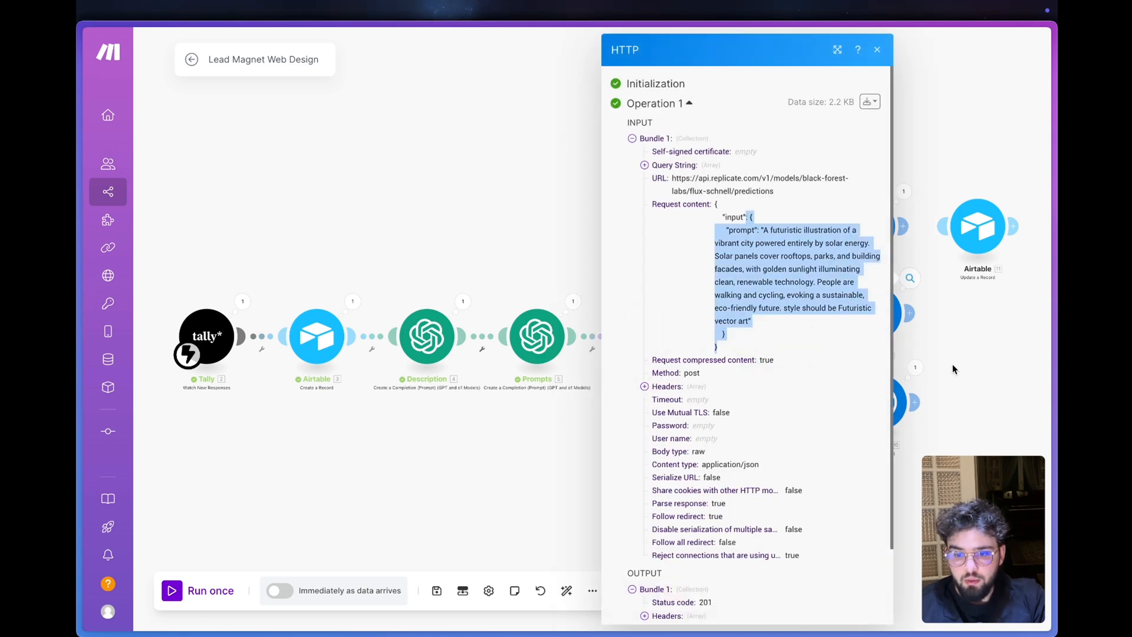
pyautogui.click(915, 367)
pyautogui.moveTo(731, 333); pyautogui.dragTo(728, 218)
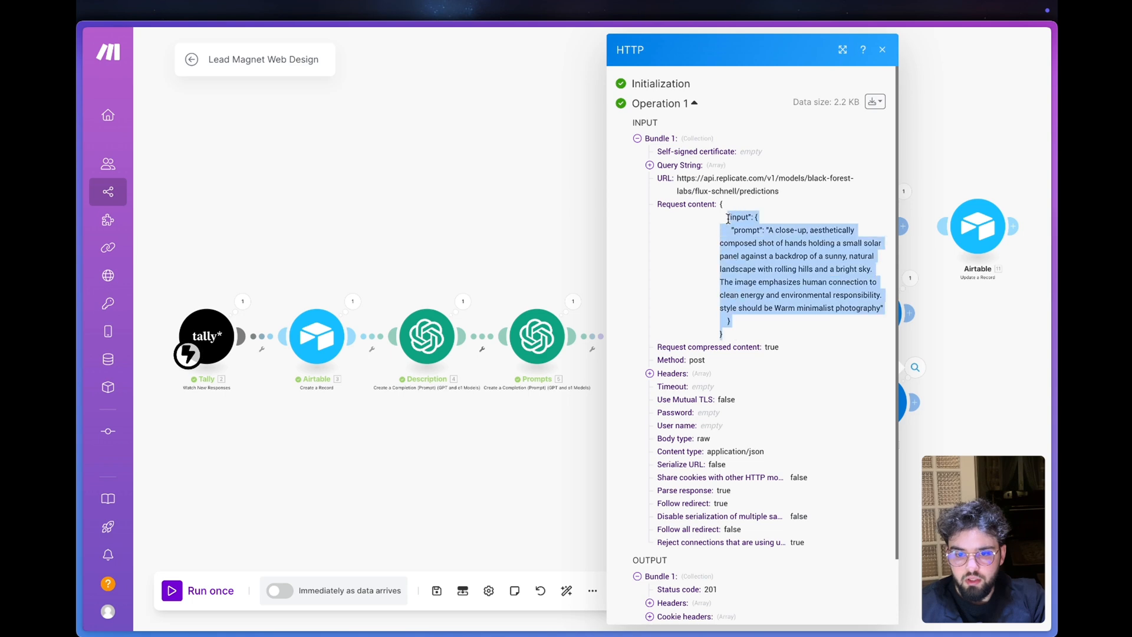
pyautogui.click(957, 333)
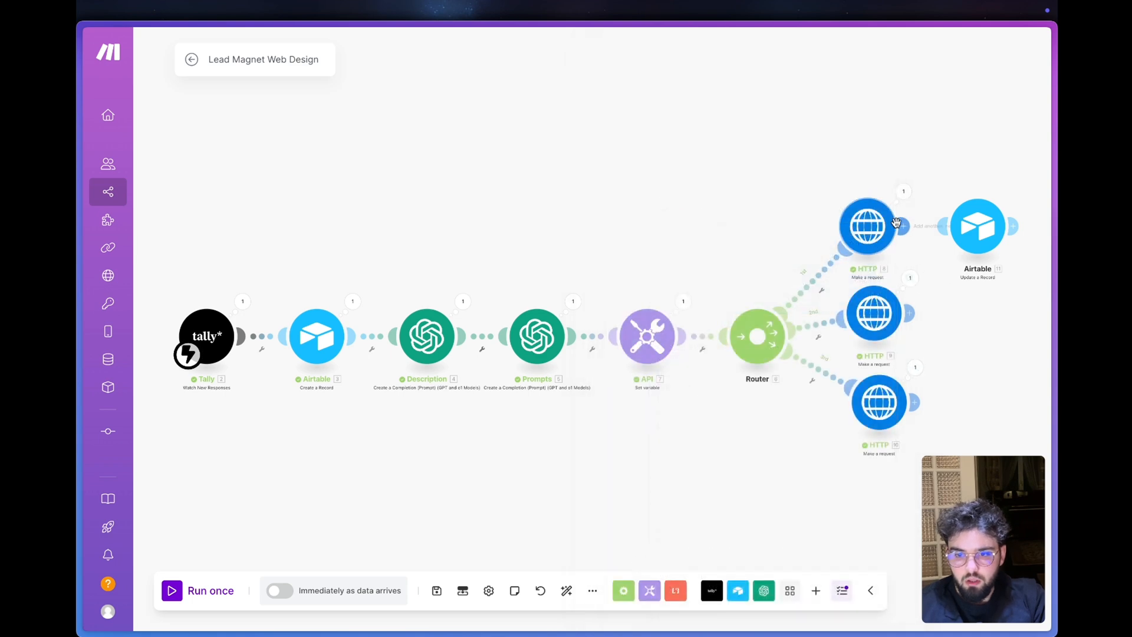
# - Copy the image URL from the first route's HTTP output and open it in a new browser tab to view the image
pyautogui.click(903, 191)
pyautogui.scroll(-5, 646, 396)
pyautogui.click(663, 491)
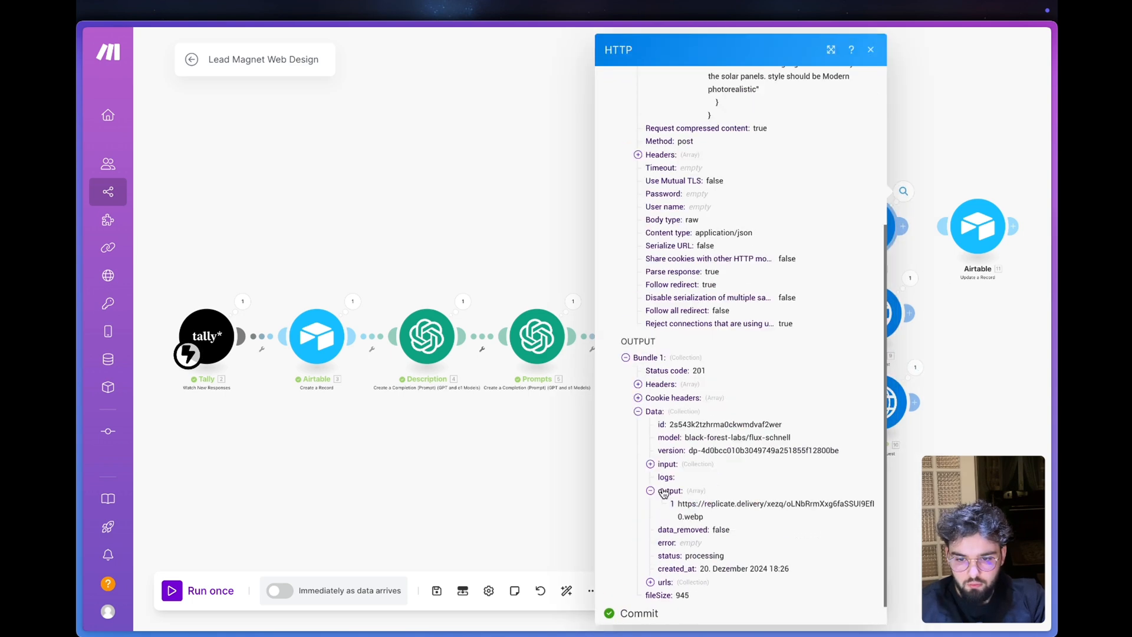
pyautogui.moveTo(703, 517); pyautogui.dragTo(678, 508)
pyautogui.press('super+c')
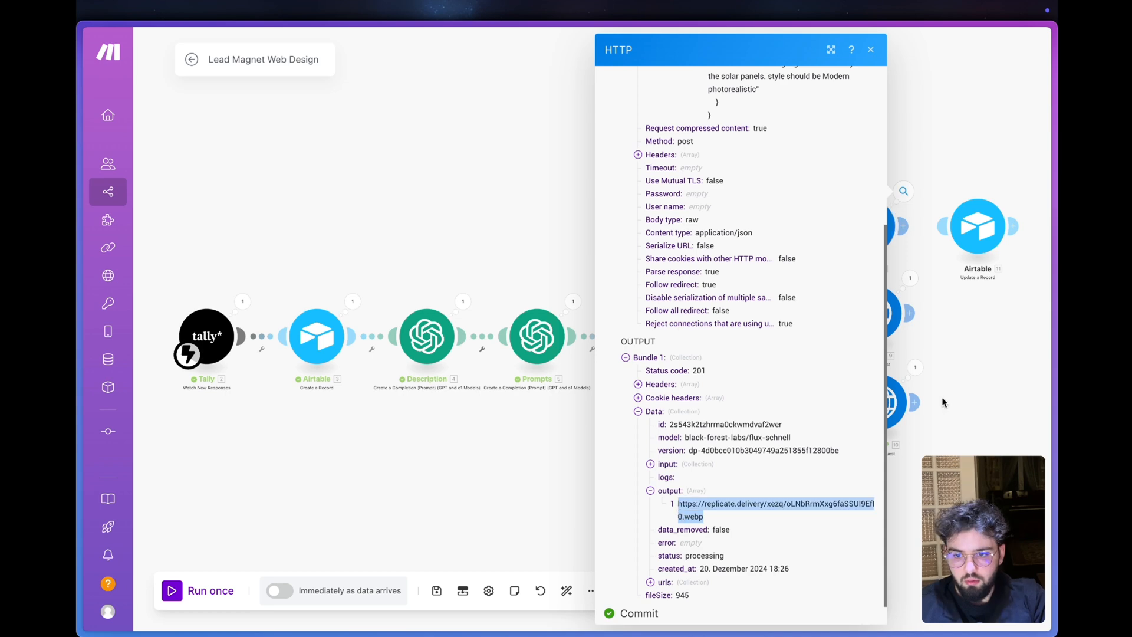
pyautogui.press('super+t')
pyautogui.press('super+v')
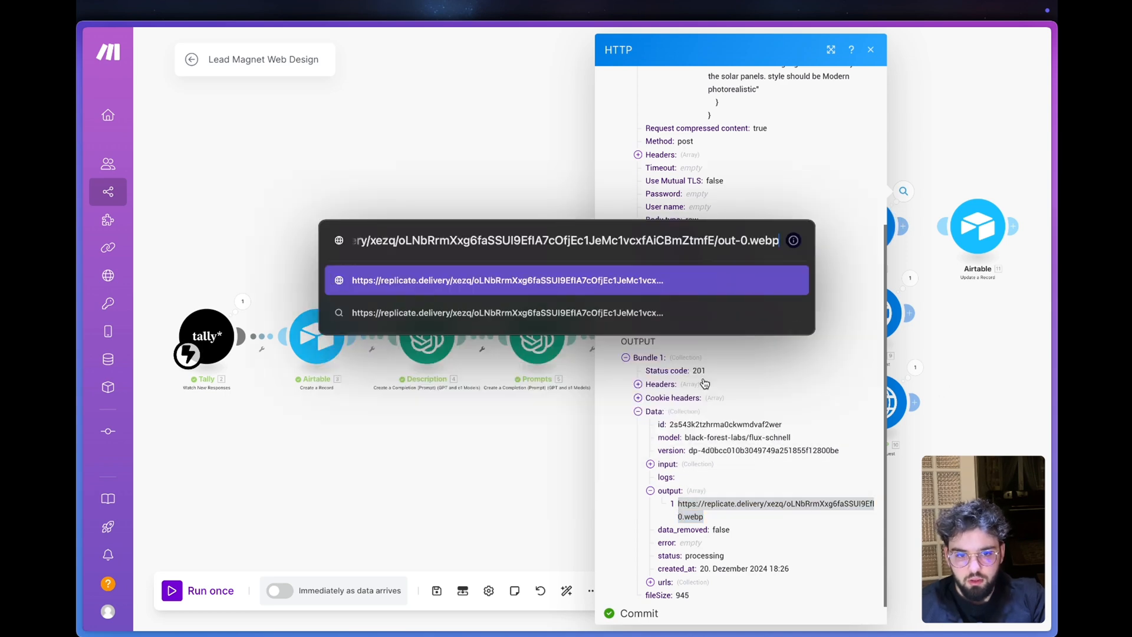
pyautogui.press('Return')
pyautogui.moveTo(82, 345)
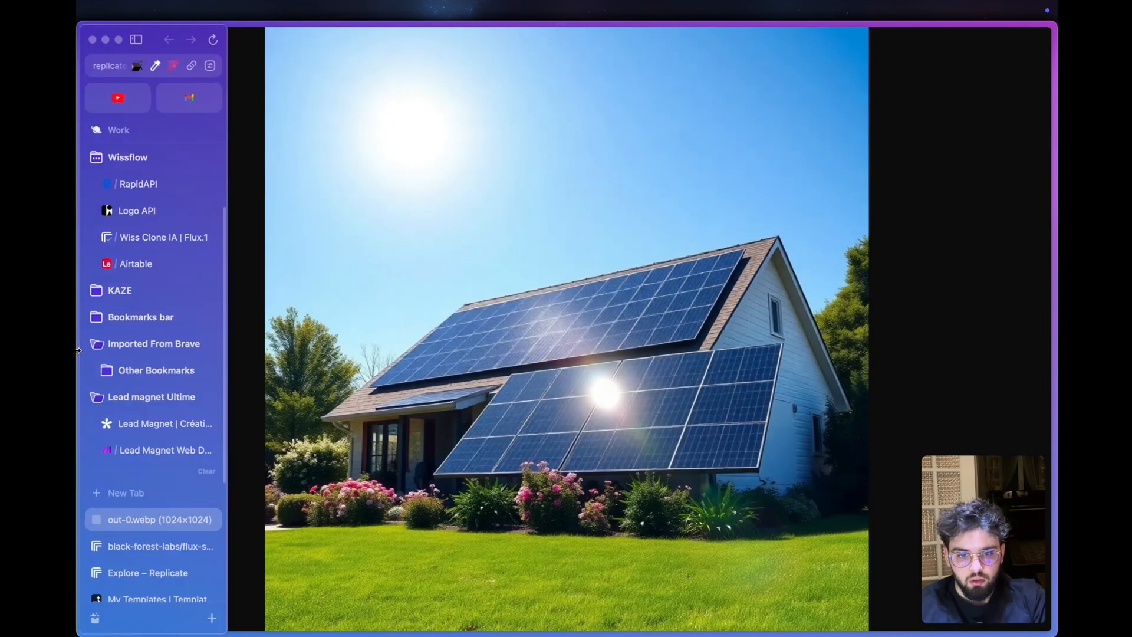
# - Return to the Make scenario and open the image URLs from the second and third HTTP modules' outputs to view the images
pyautogui.click(147, 452)
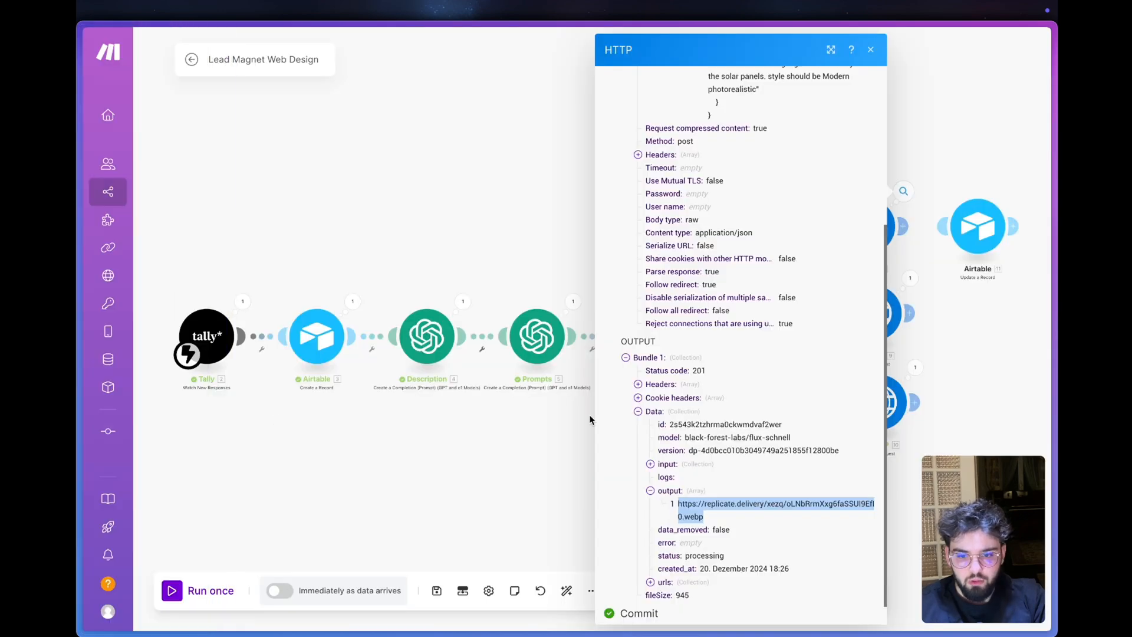
pyautogui.click(977, 371)
pyautogui.click(910, 278)
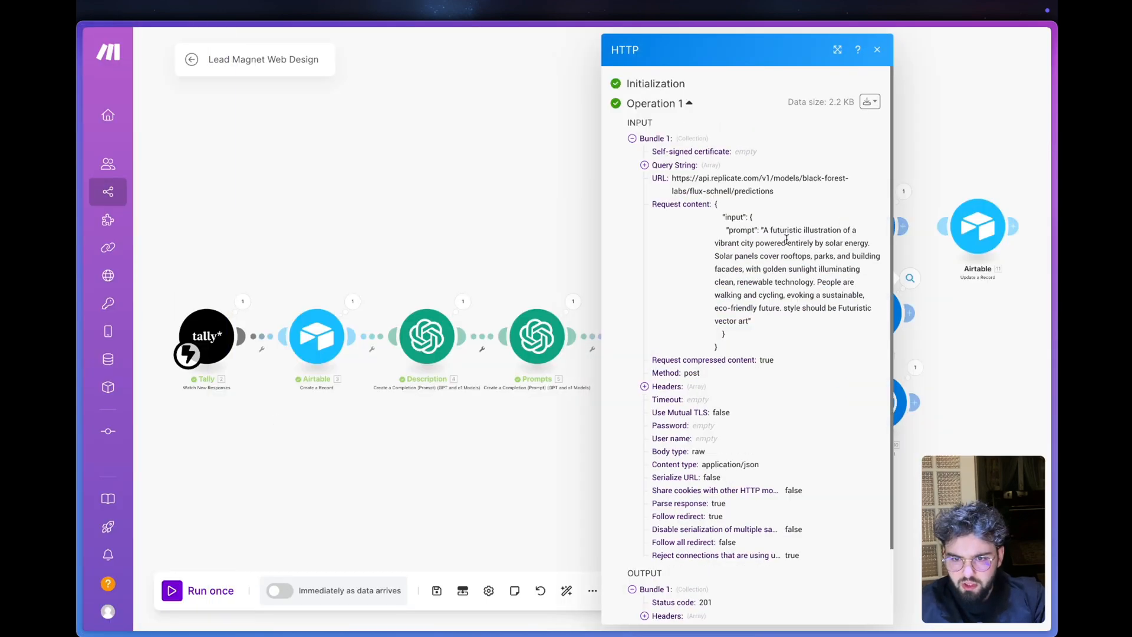
pyautogui.scroll(-2, 761, 338)
pyautogui.click(665, 556)
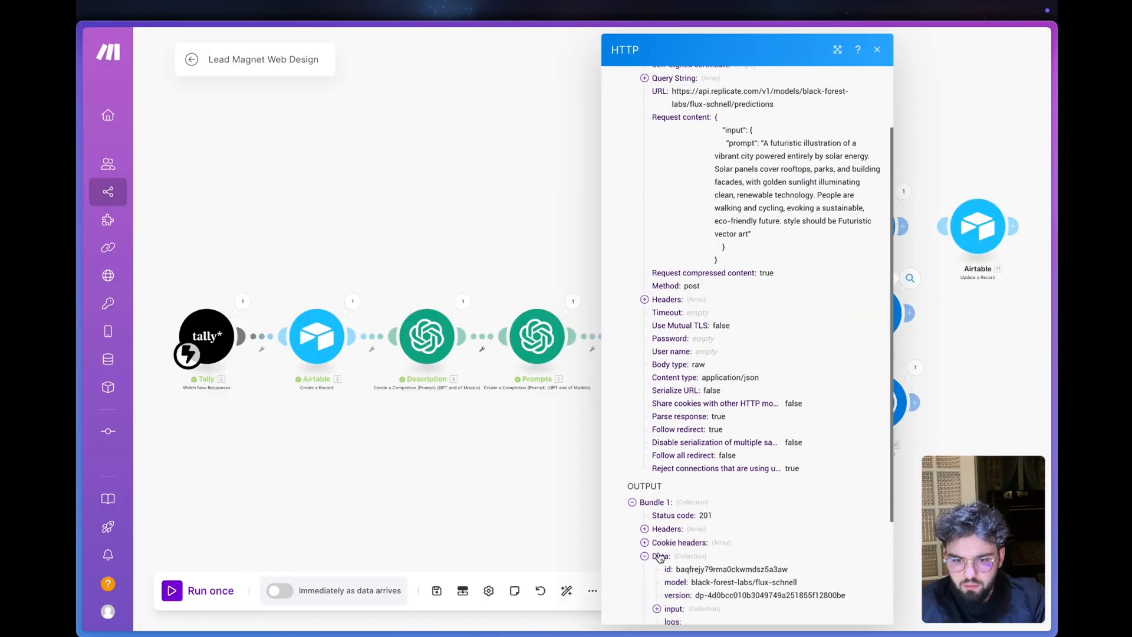
pyautogui.scroll(-3, 662, 554)
pyautogui.click(677, 491)
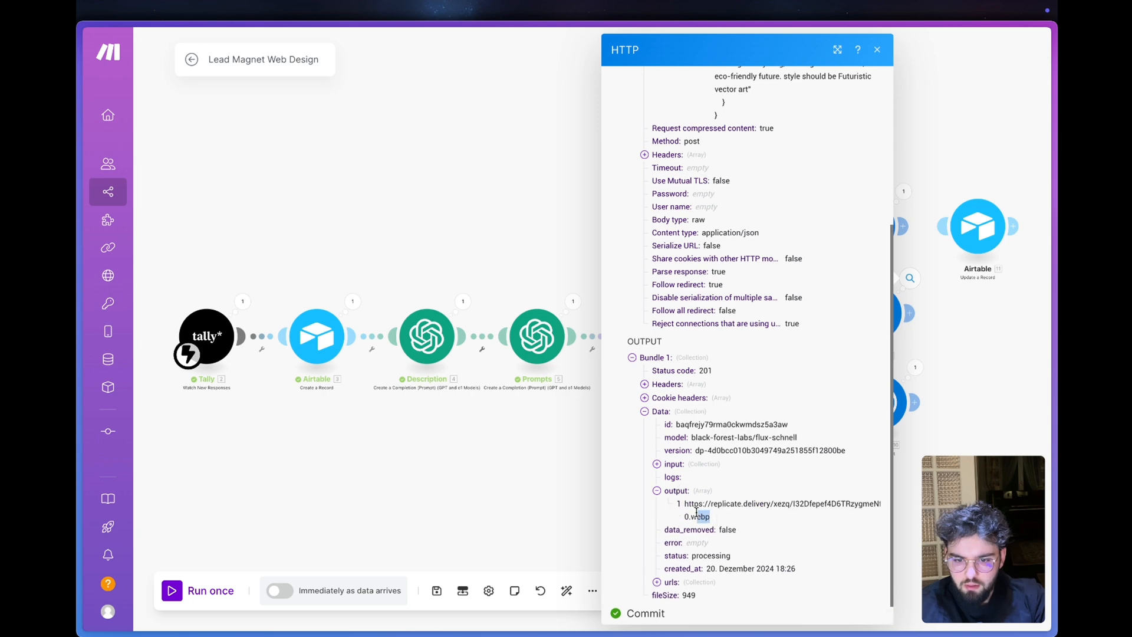
pyautogui.click(701, 509)
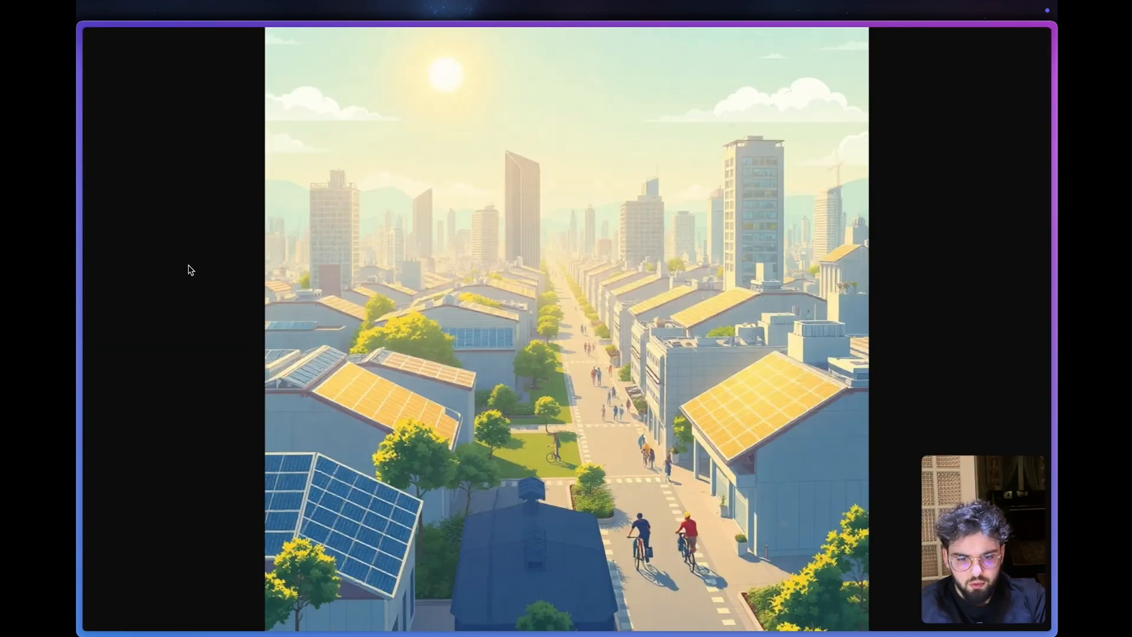
pyautogui.press('super+w')
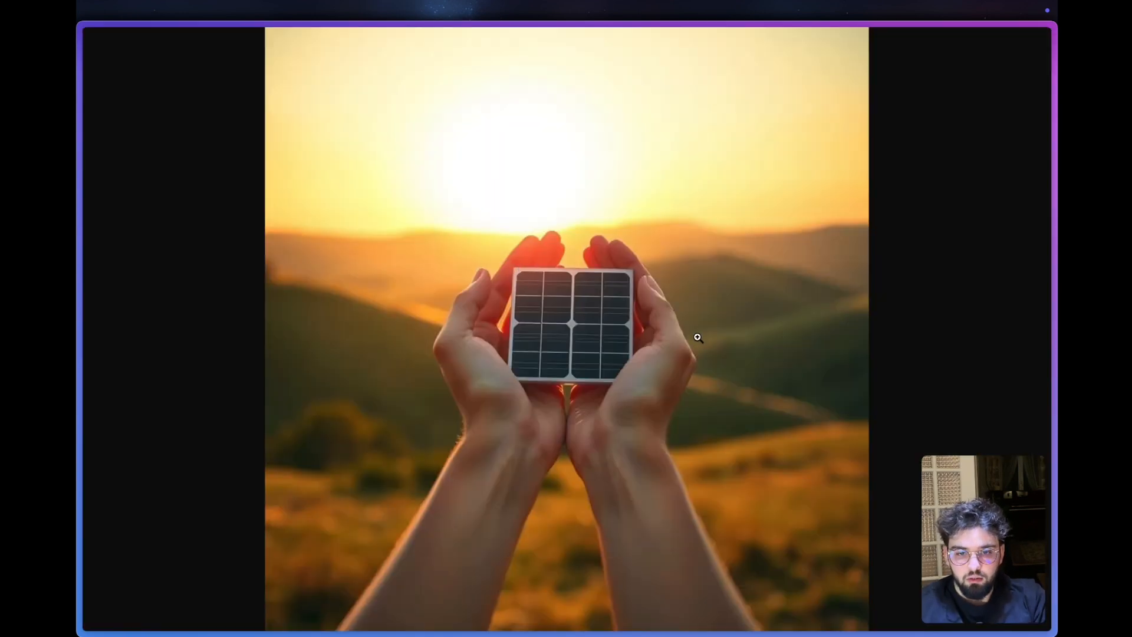
# - Switch back to the Make scenario and review the settings of the first route's Airtable Update a Record module
pyautogui.moveTo(81, 383)
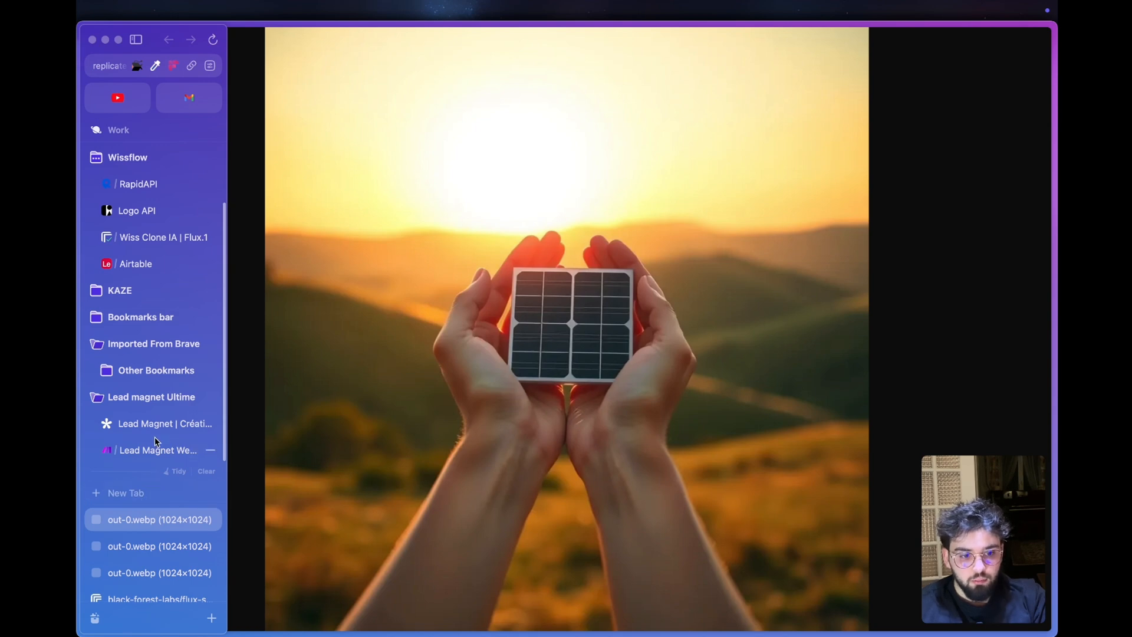
pyautogui.click(142, 450)
pyautogui.moveTo(676, 157); pyautogui.dragTo(571, 169)
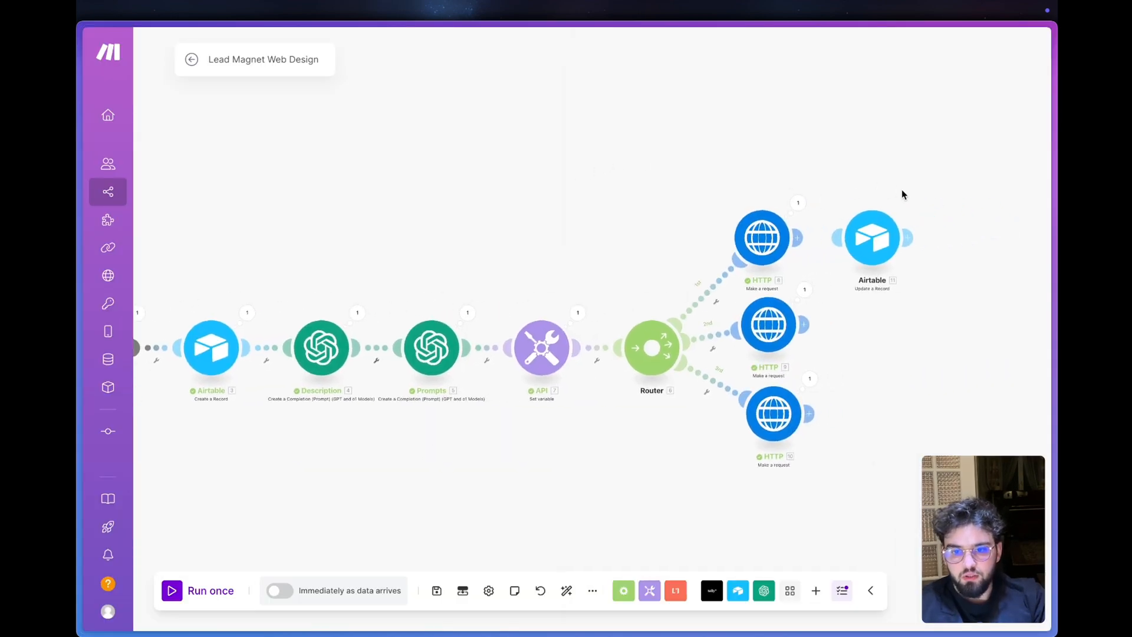
pyautogui.click(850, 241)
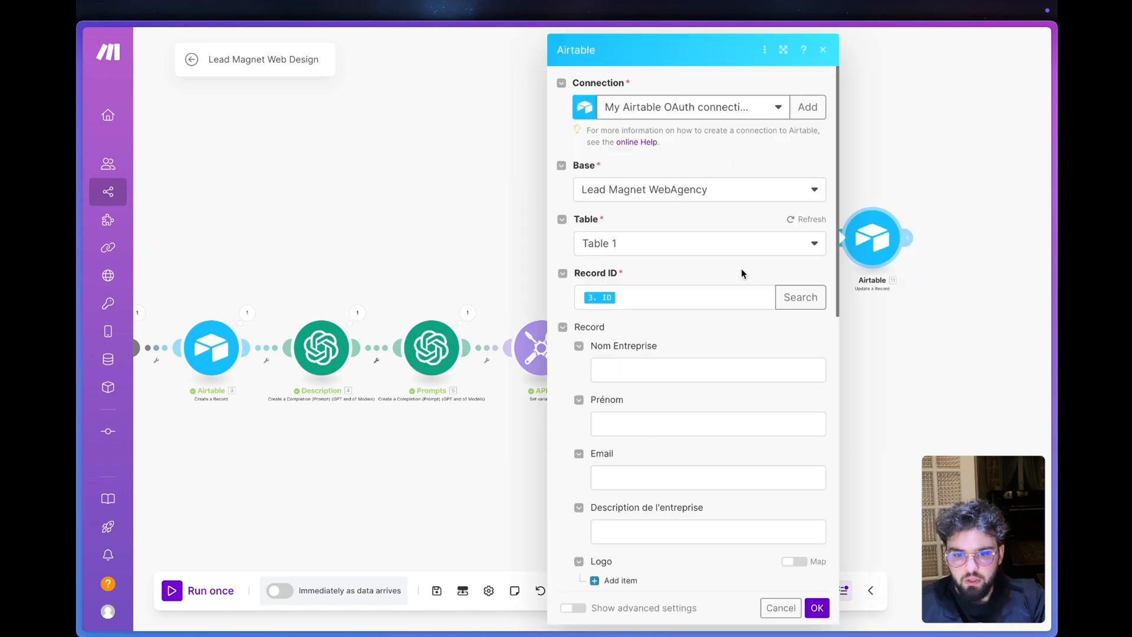
pyautogui.scroll(-7, 741, 268)
pyautogui.scroll(1, 695, 294)
pyautogui.scroll(6, 694, 298)
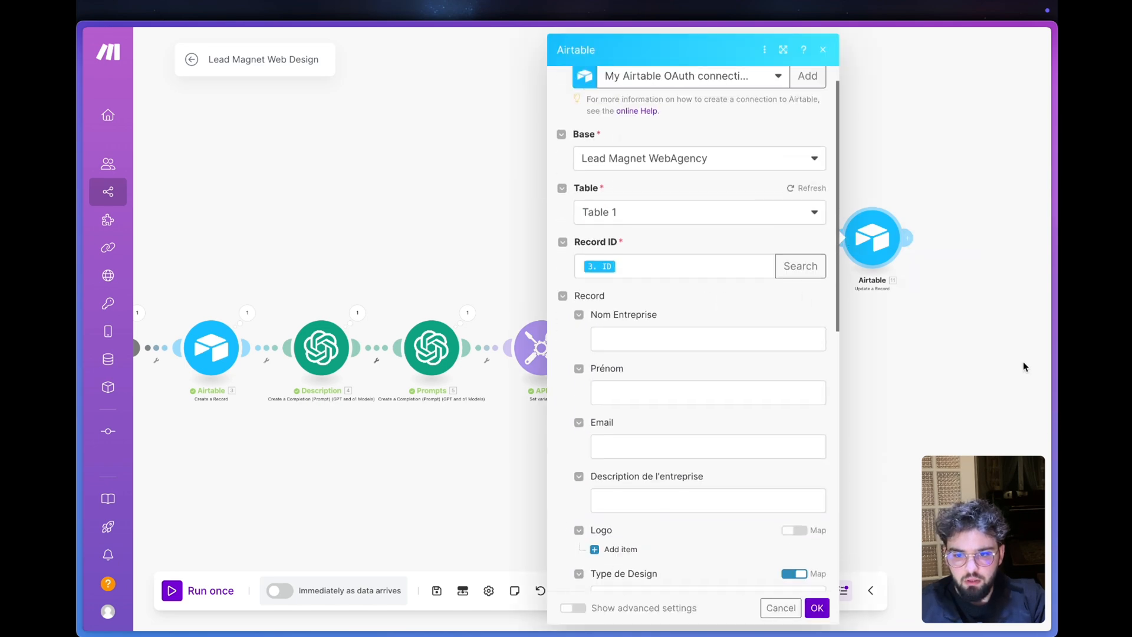
pyautogui.click(862, 273)
# - Clone the Airtable Update a Record module onto the second HTTP route and remove the clone's Img-1 item
pyautogui.rightClick(854, 246)
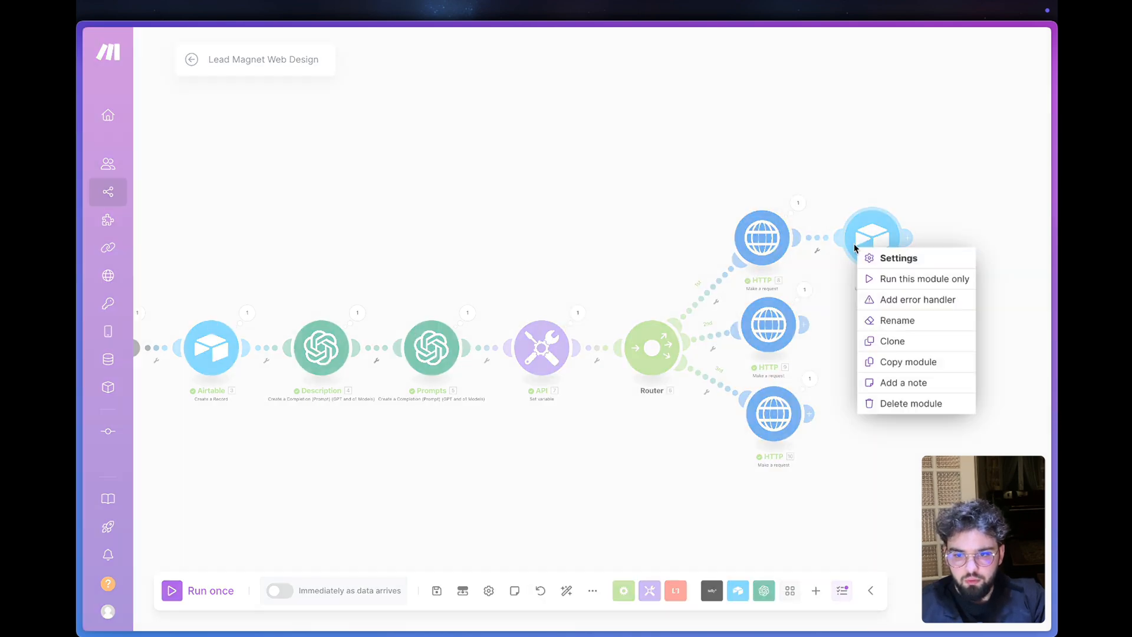
pyautogui.click(915, 341)
pyautogui.click(883, 340)
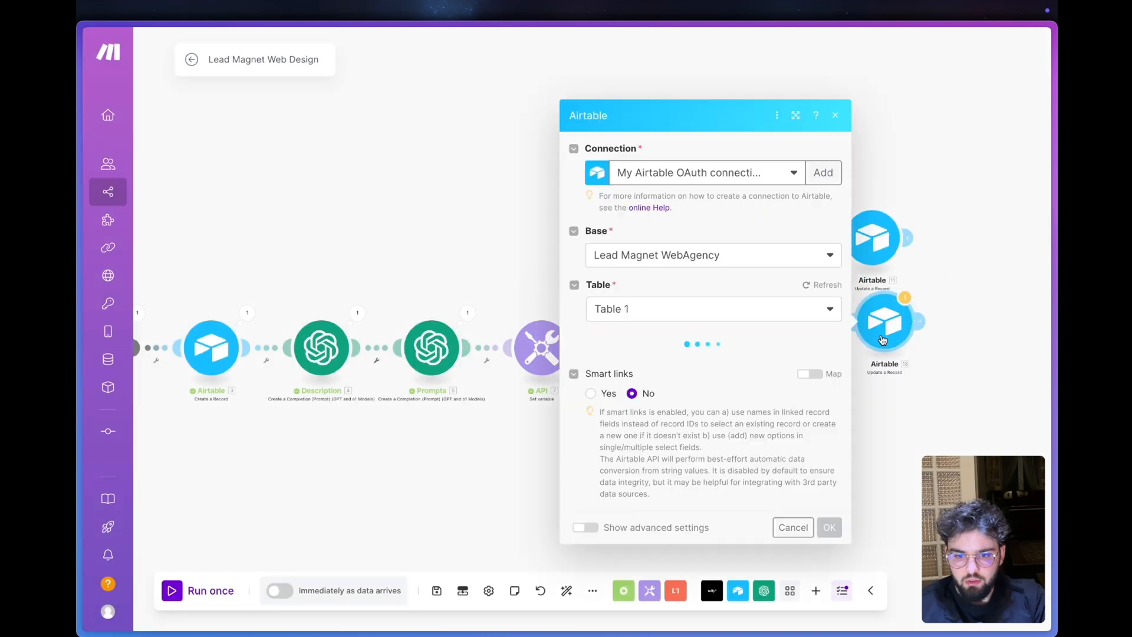
pyautogui.scroll(-7, 706, 269)
pyautogui.click(767, 195)
pyautogui.press('BackSpace')
pyautogui.press('BackSpace')
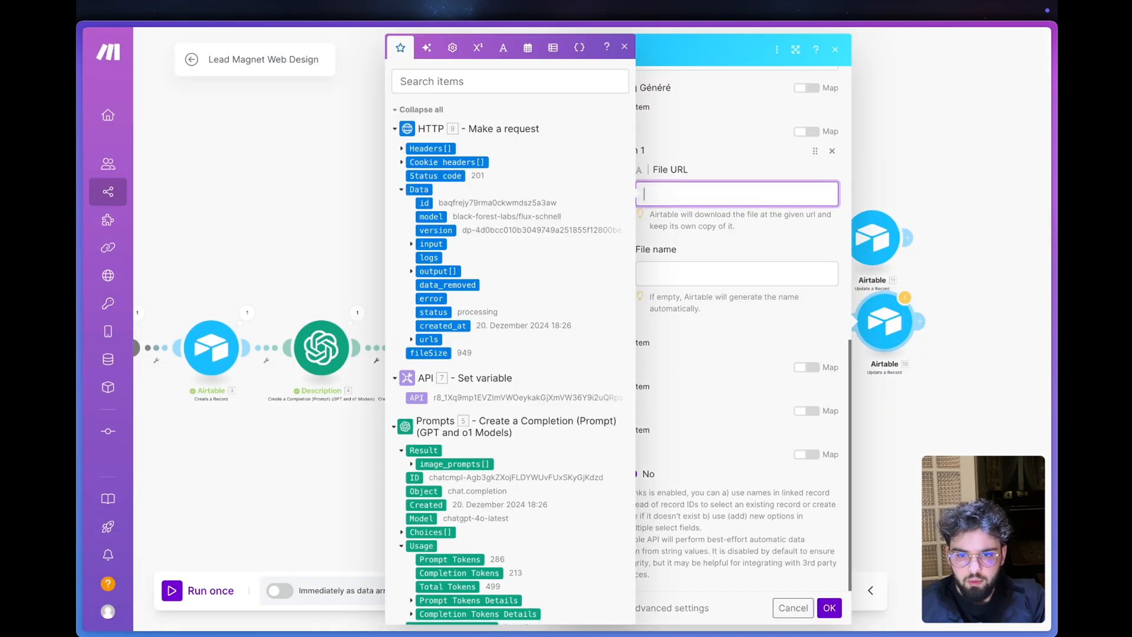
pyautogui.click(831, 154)
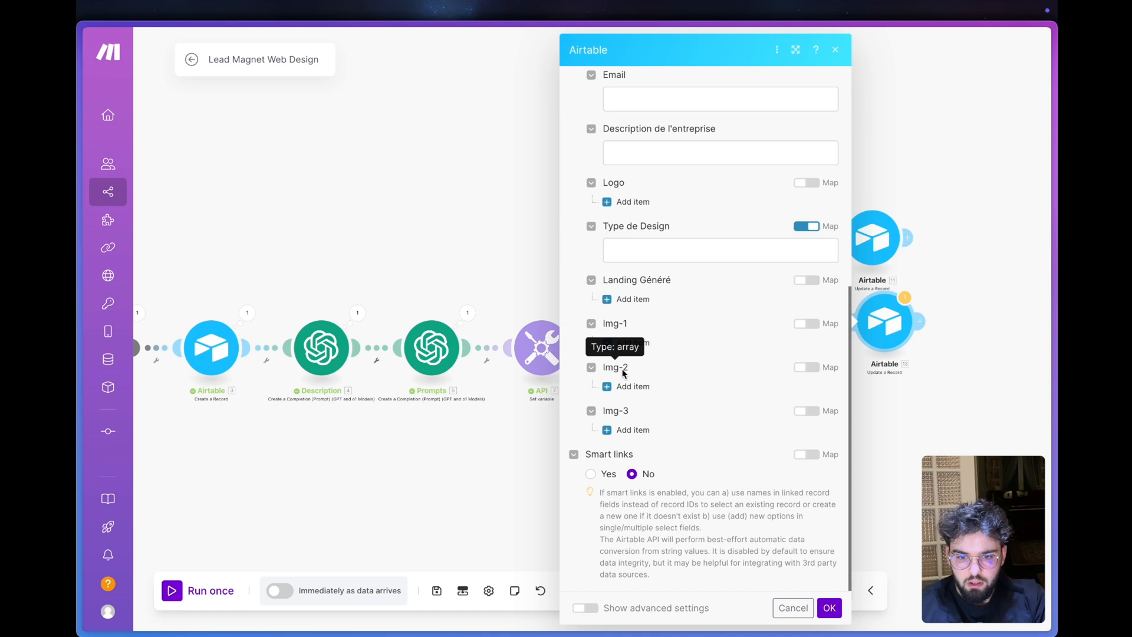
# - Add an Img-2 item with its File URL mapped to the first output[] element of the second HTTP module, and confirm the settings
pyautogui.click(619, 386)
pyautogui.click(708, 429)
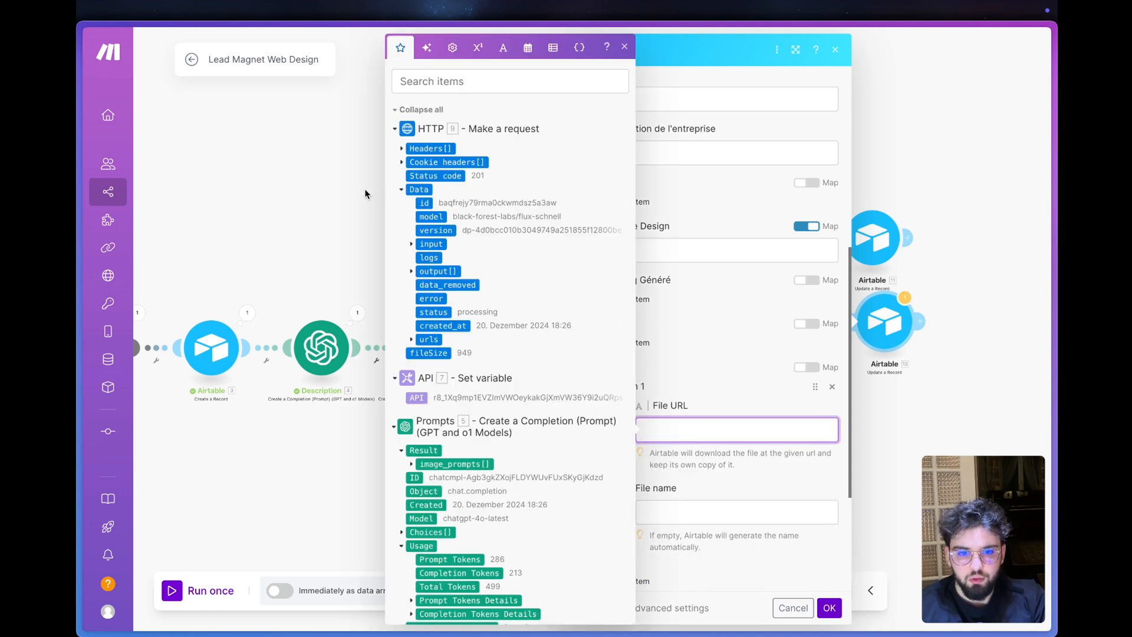
pyautogui.click(412, 272)
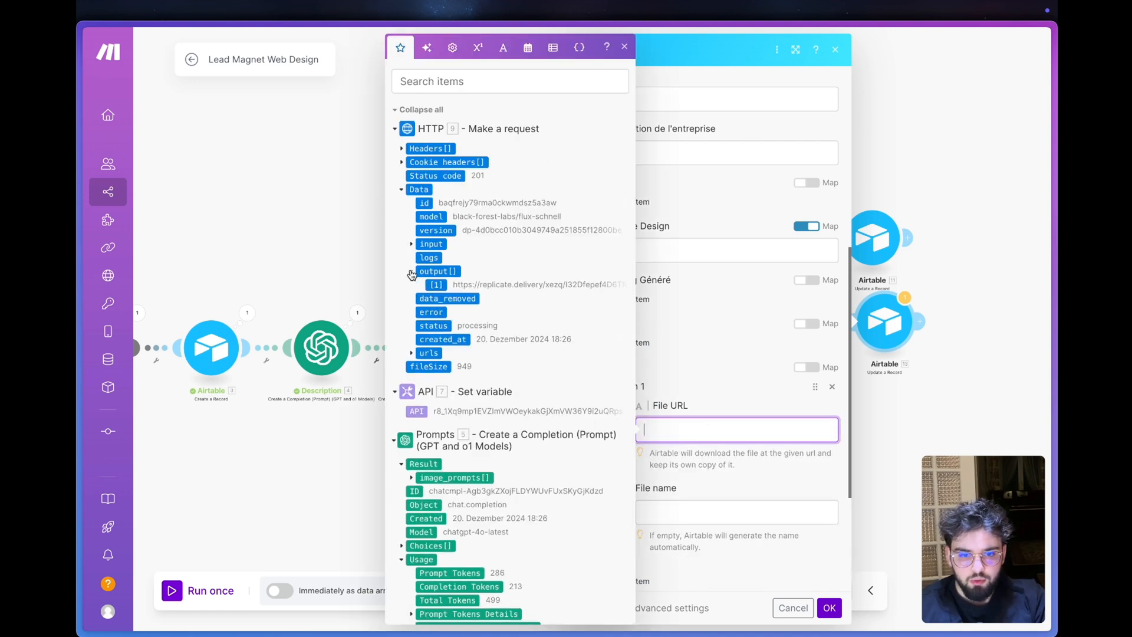
pyautogui.click(430, 285)
pyautogui.click(755, 474)
pyautogui.click(829, 607)
# - Copy the second route's Airtable module, attach the copy to the third HTTP module and remove its Img-2 item
pyautogui.rightClick(879, 336)
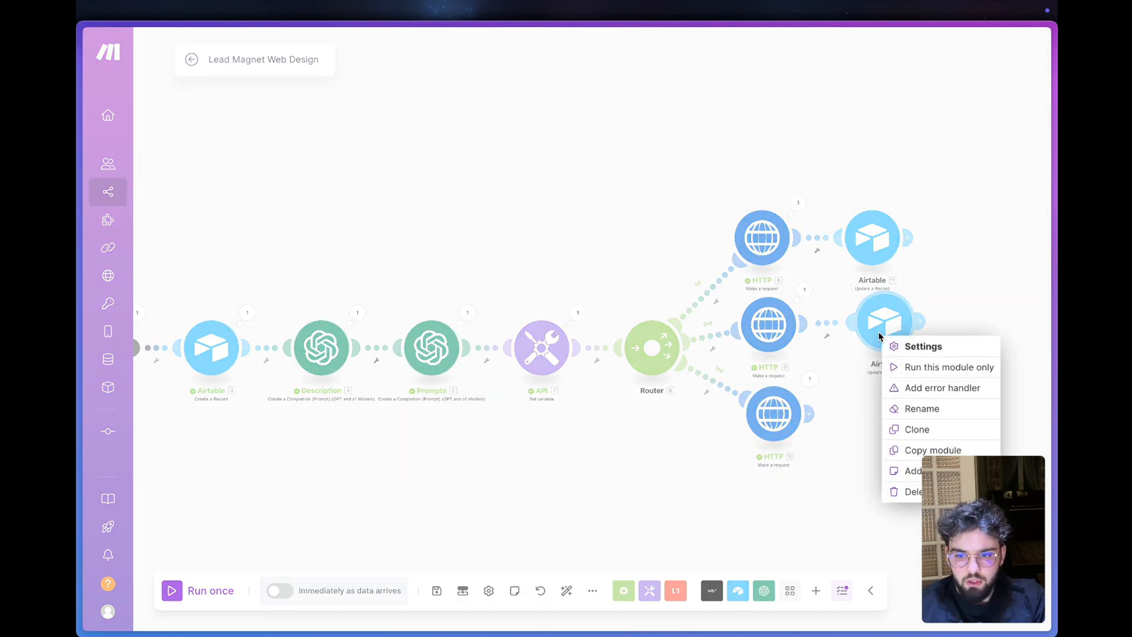
pyautogui.click(932, 450)
pyautogui.hotkey('ctrl', 'v')
pyautogui.moveTo(913, 368); pyautogui.dragTo(913, 439)
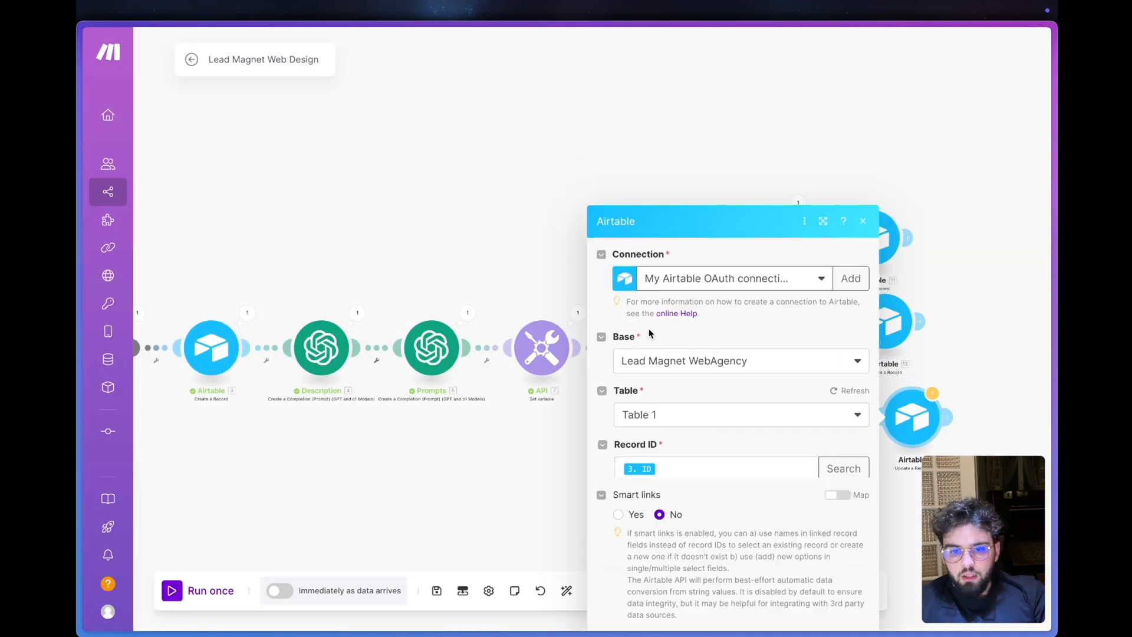
pyautogui.scroll(-10, 648, 328)
pyautogui.click(793, 275)
pyautogui.press('BackSpace')
pyautogui.press('BackSpace')
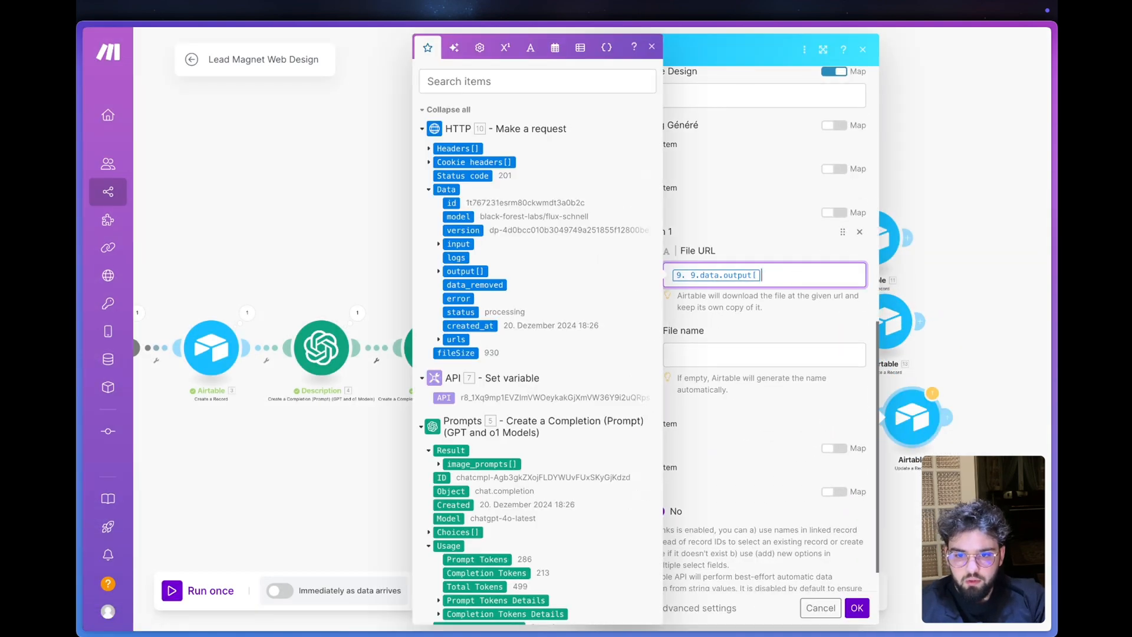
pyautogui.click(860, 232)
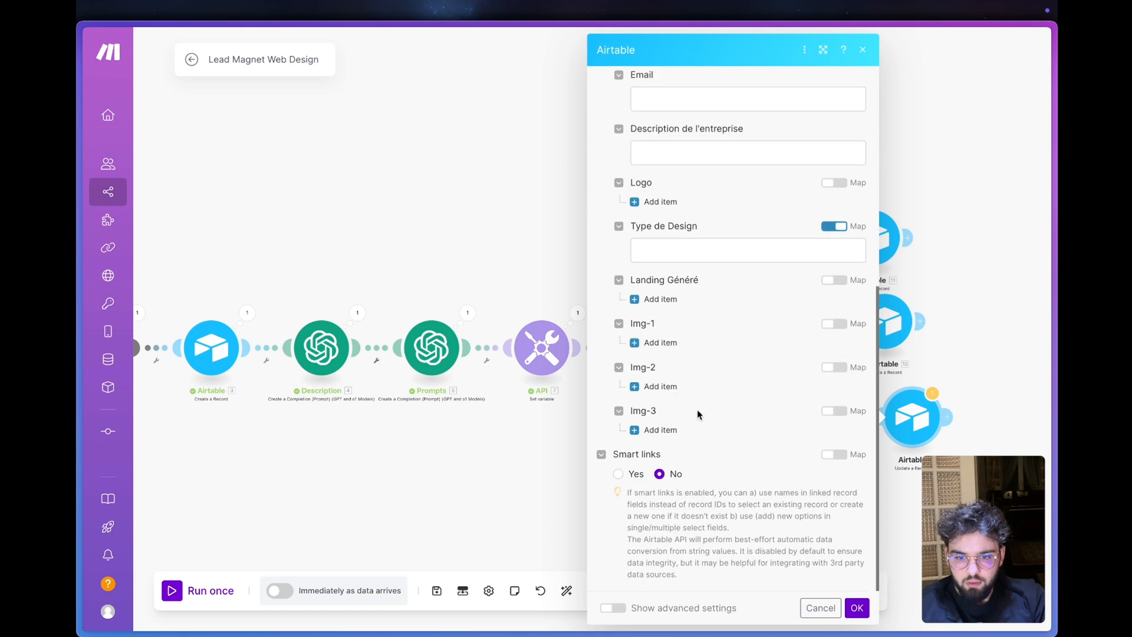
# - Add an Img-3 item with its File URL mapped to the first output[] element of the third HTTP module, and confirm the settings
pyautogui.click(659, 431)
pyautogui.click(439, 272)
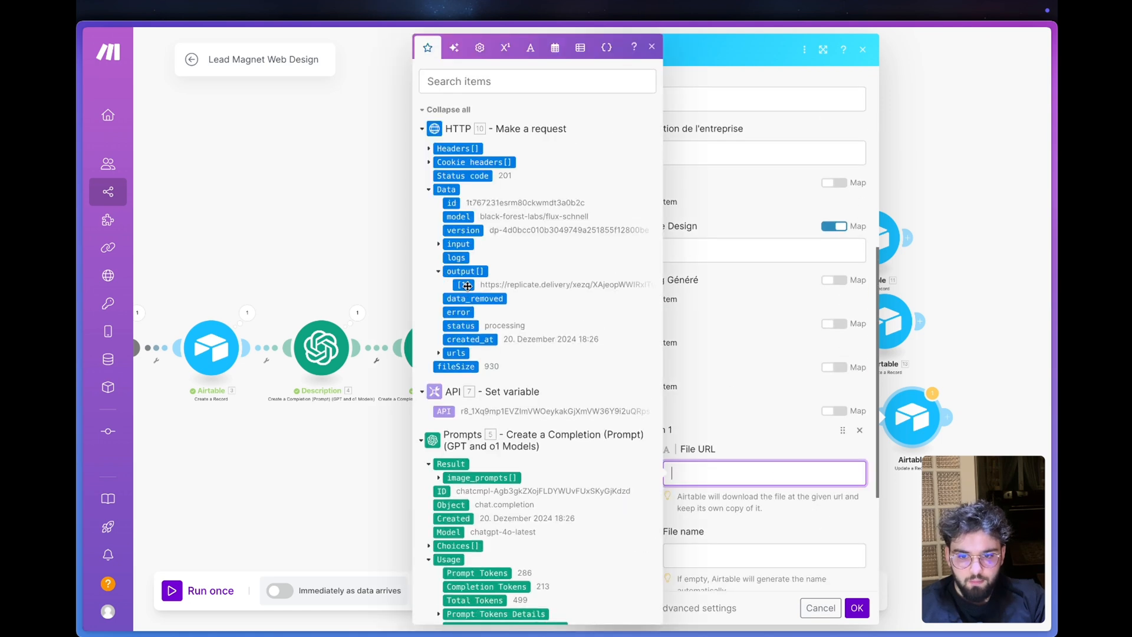
pyautogui.click(467, 286)
pyautogui.click(836, 590)
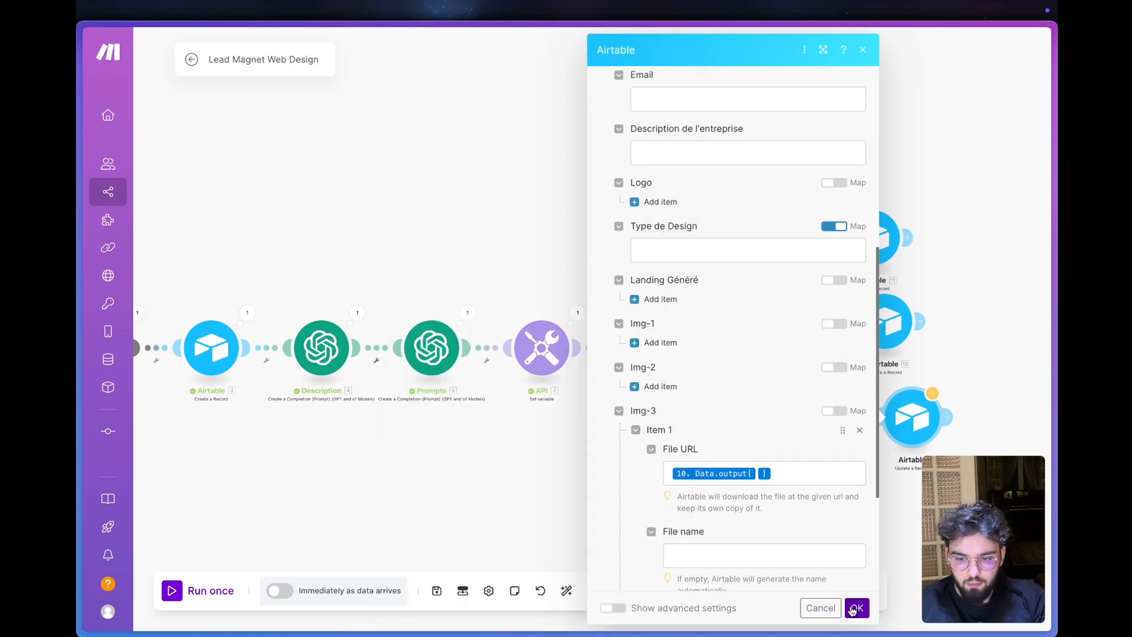
pyautogui.click(855, 607)
# - Save the scenario and auto-align its modules
pyautogui.click(437, 590)
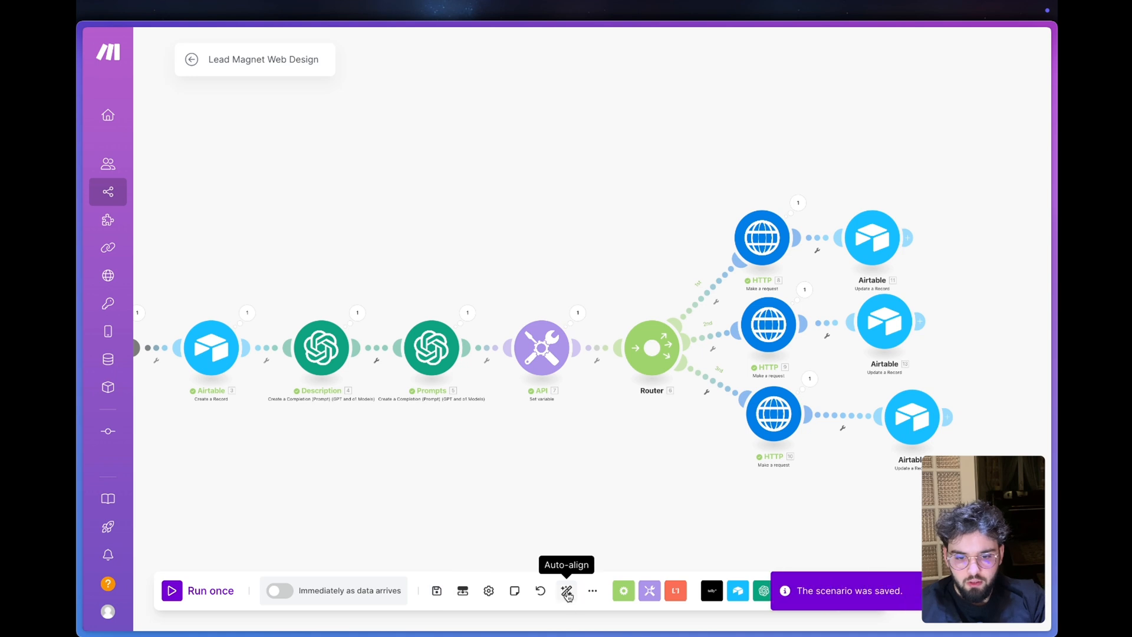
pyautogui.click(566, 591)
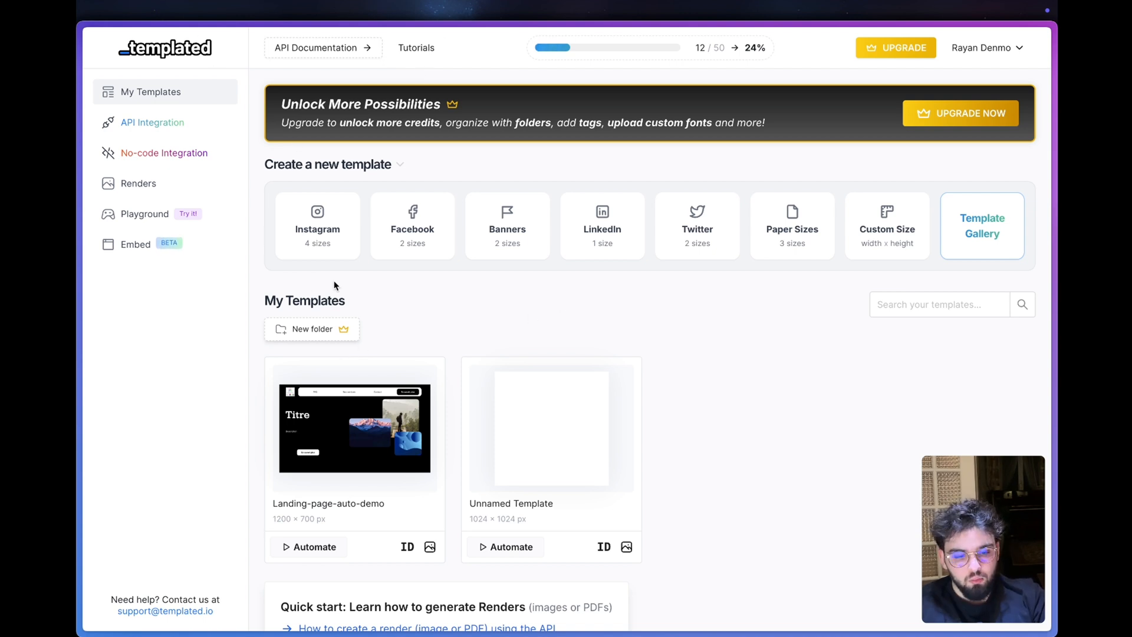
# - In Templated, open the Landing-page-auto-demo template in the editor and select its Banner layer
pyautogui.moveTo(362, 422)
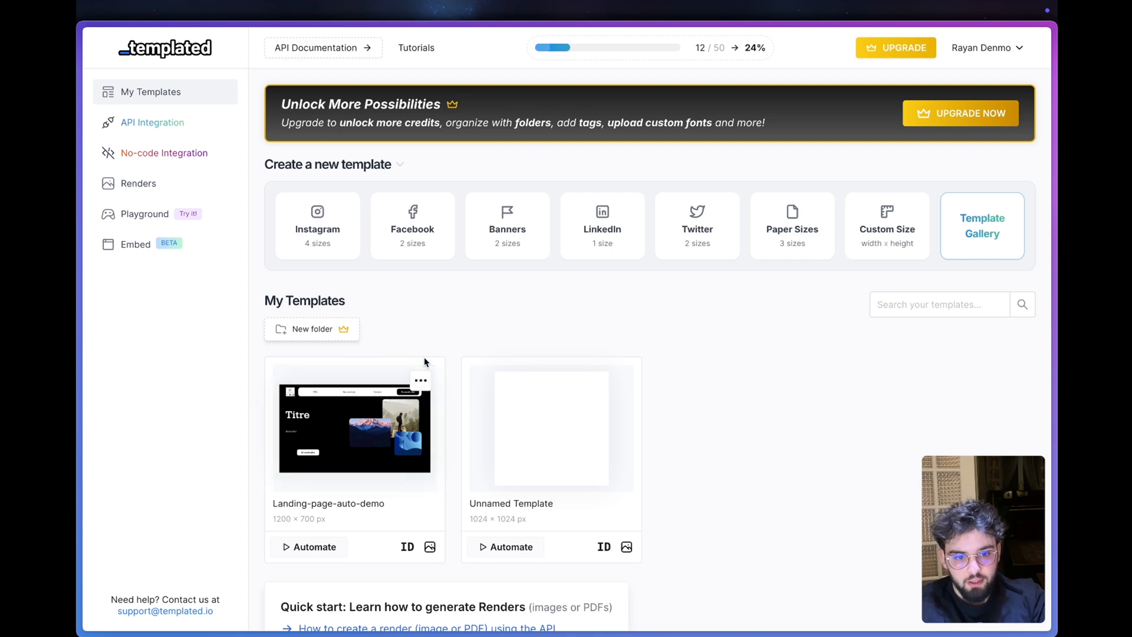
pyautogui.scroll(-1, 448, 295)
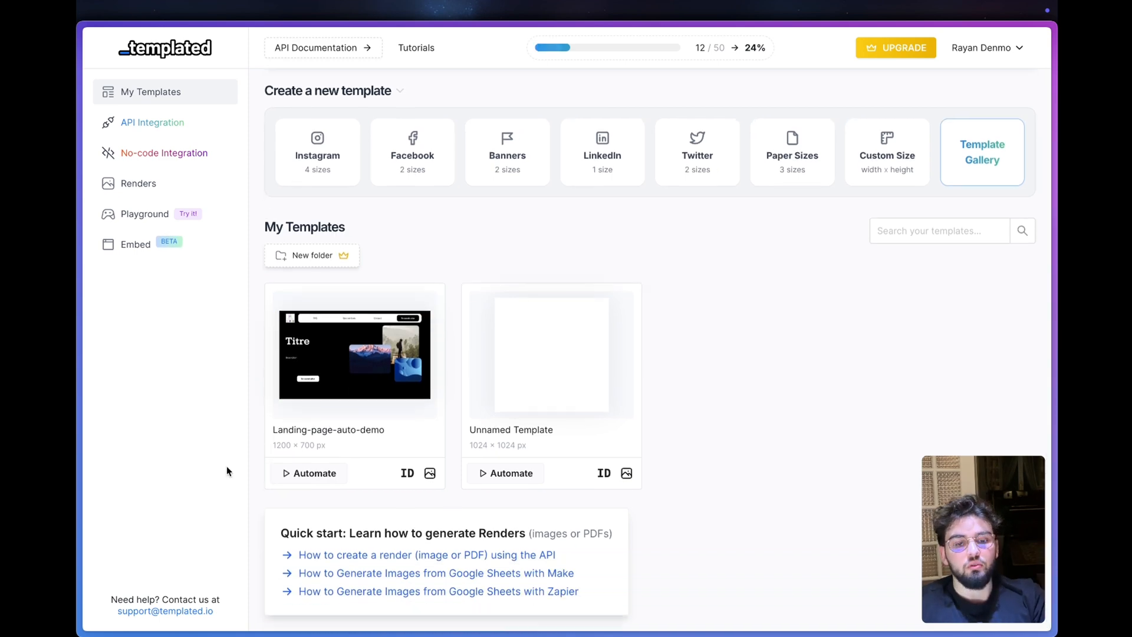
pyautogui.click(367, 326)
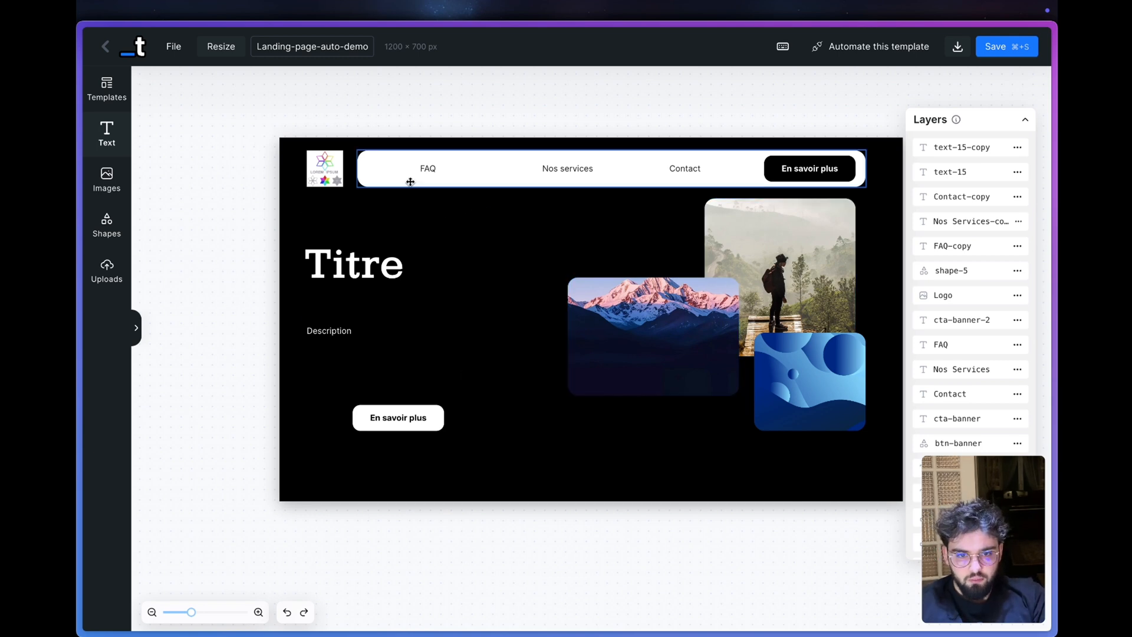
pyautogui.click(368, 171)
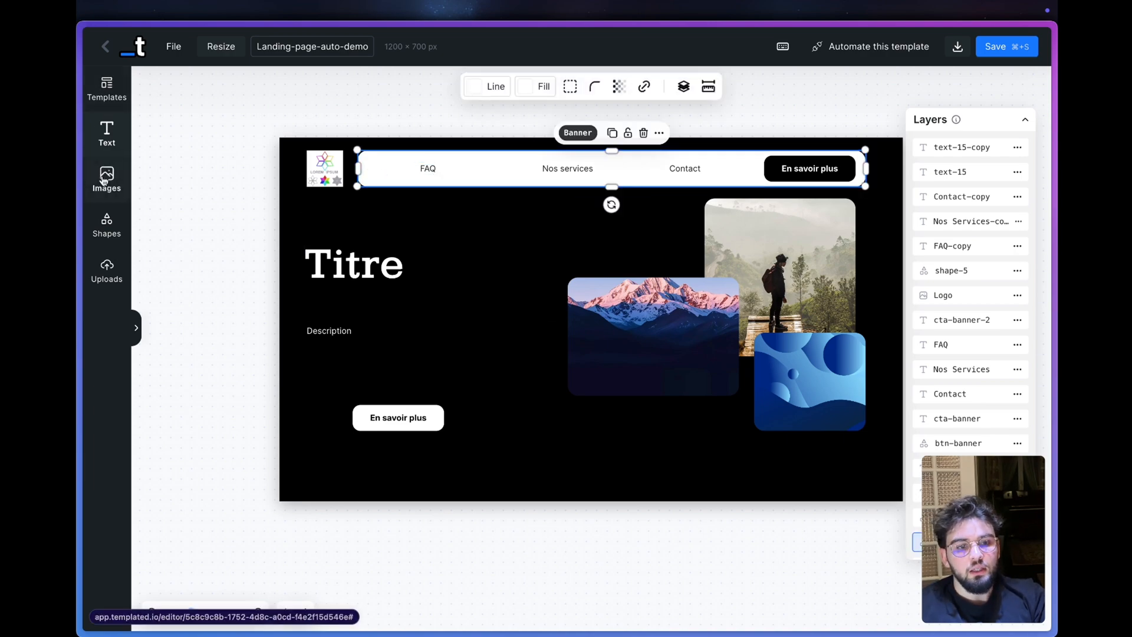
# - Browse the ready-made designs in the Template Gallery and close it without choosing one
pyautogui.click(108, 89)
pyautogui.scroll(-10, 617, 289)
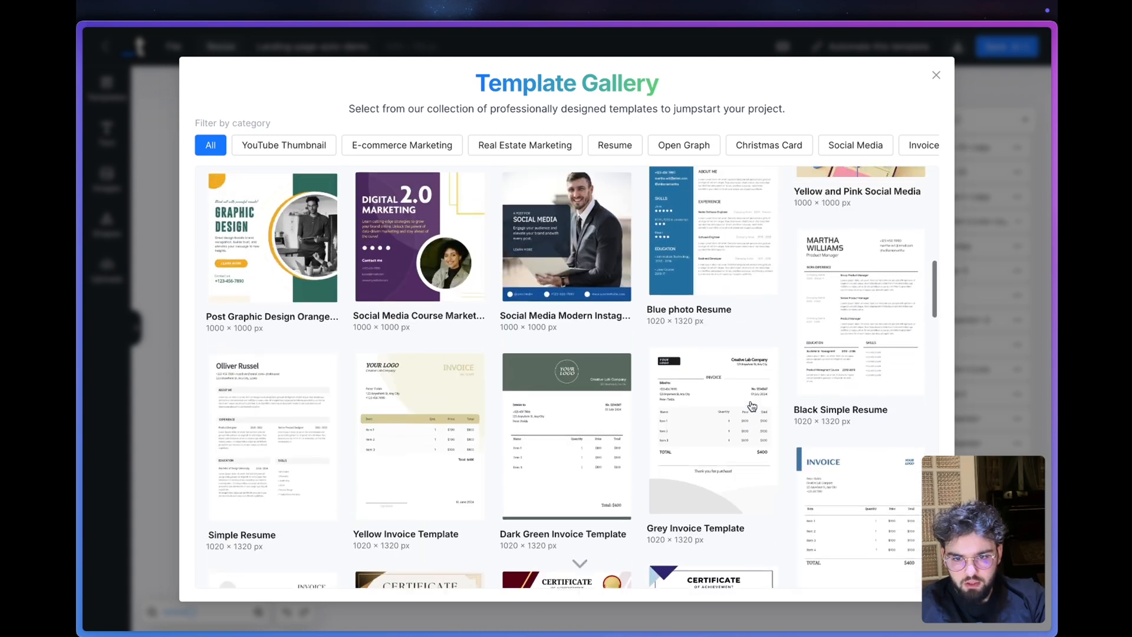
pyautogui.scroll(5, 751, 406)
pyautogui.scroll(-8, 752, 406)
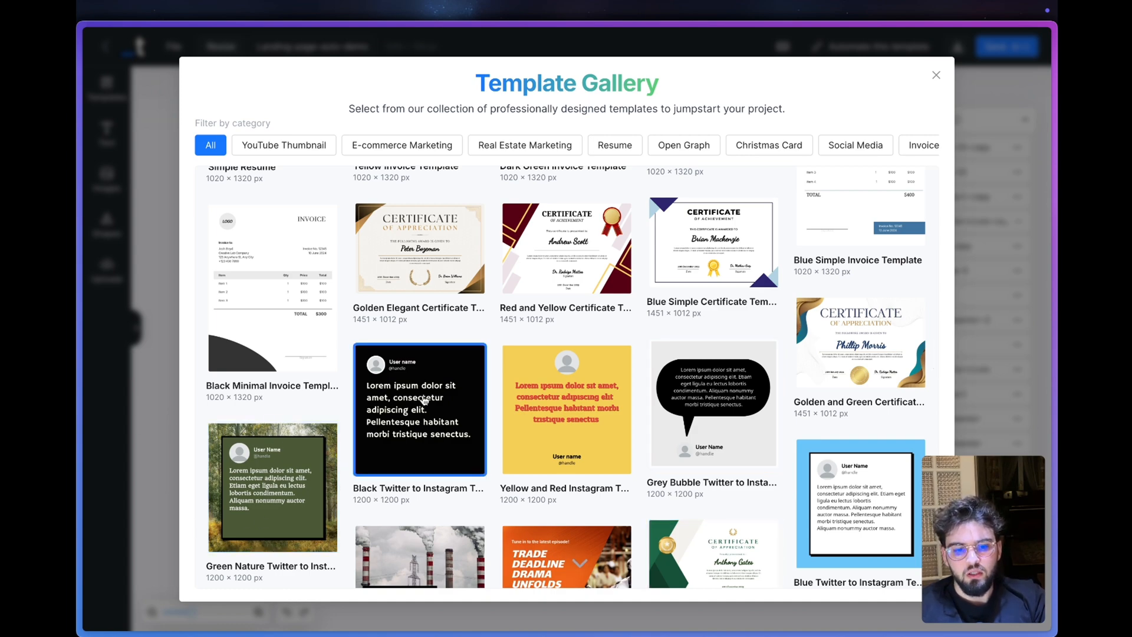
pyautogui.scroll(15, 442, 387)
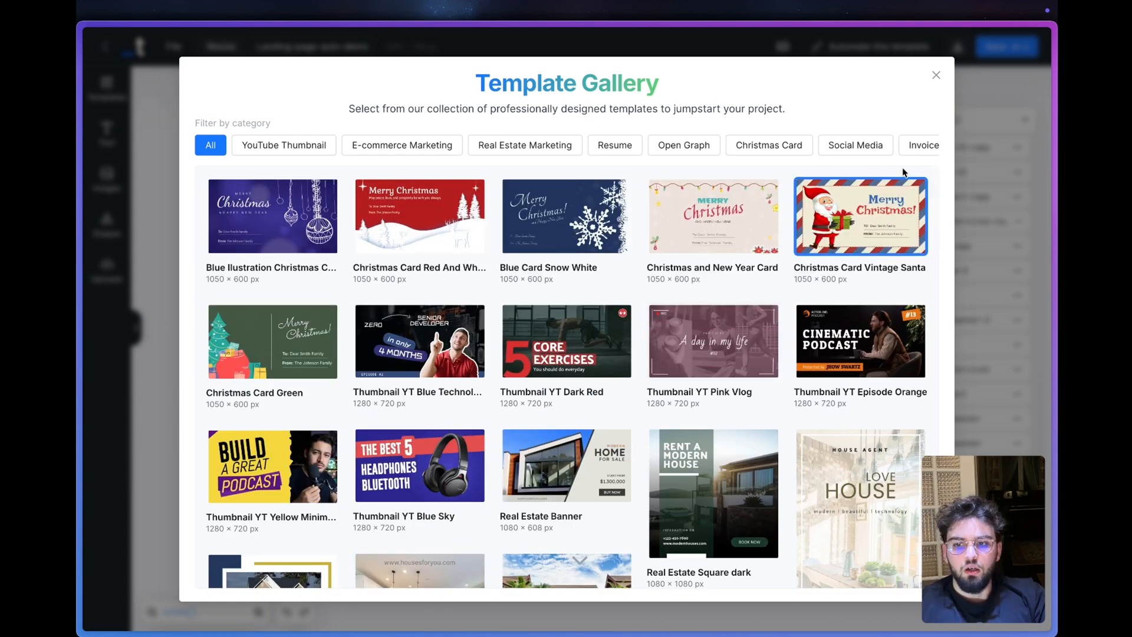
pyautogui.click(935, 75)
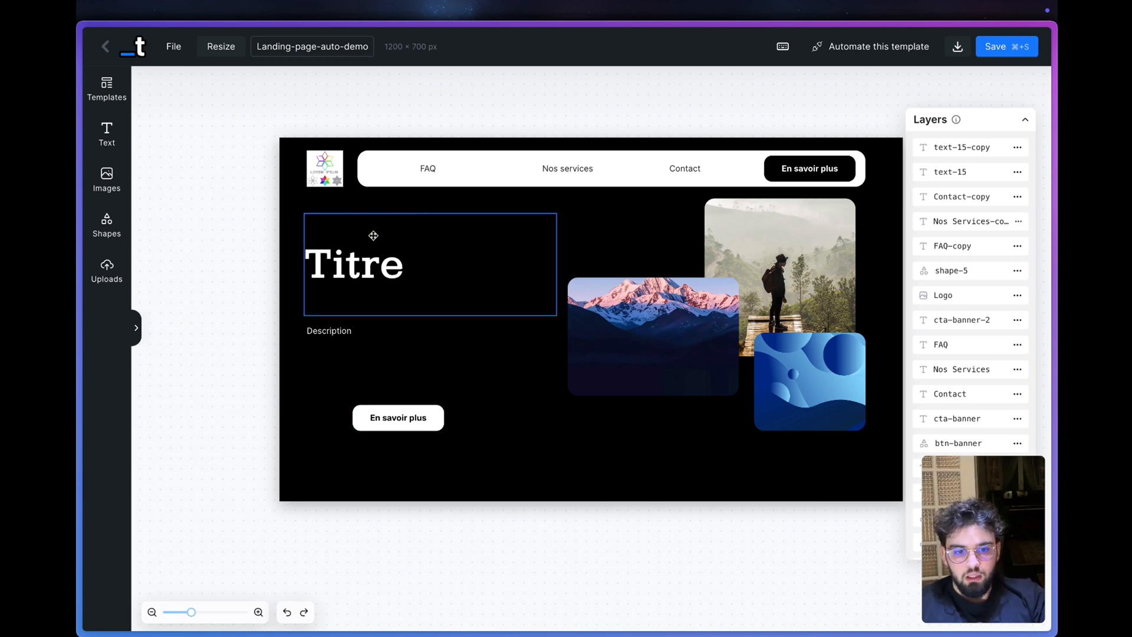
# - Inspect the landing-page template's title, description and three image layers by selecting each one
pyautogui.click(380, 260)
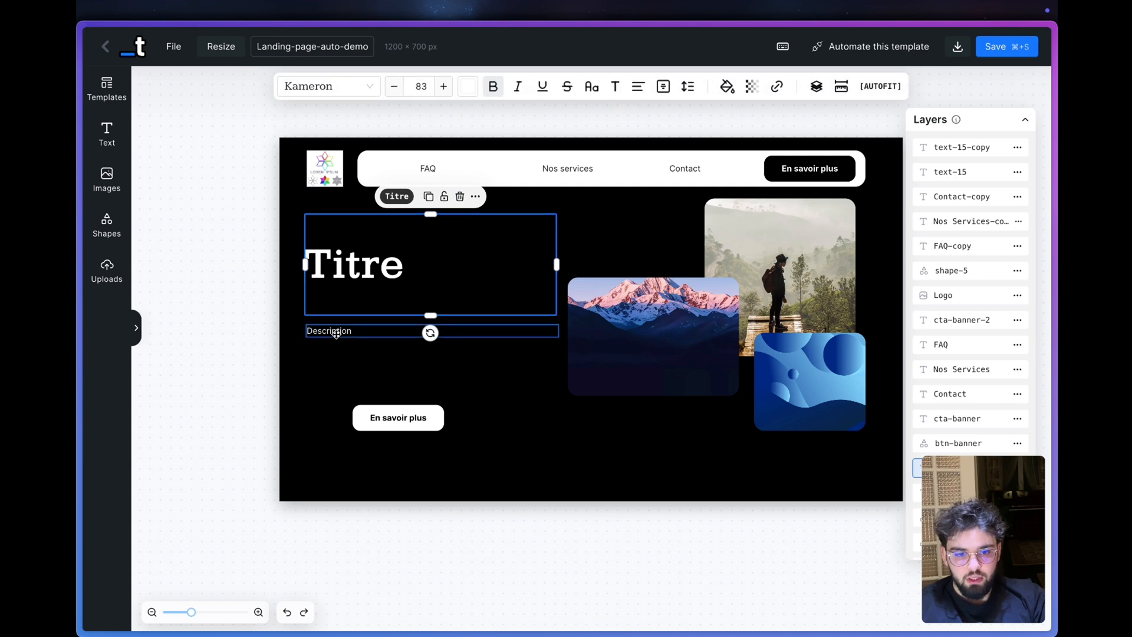
pyautogui.click(374, 333)
pyautogui.click(652, 330)
pyautogui.click(808, 368)
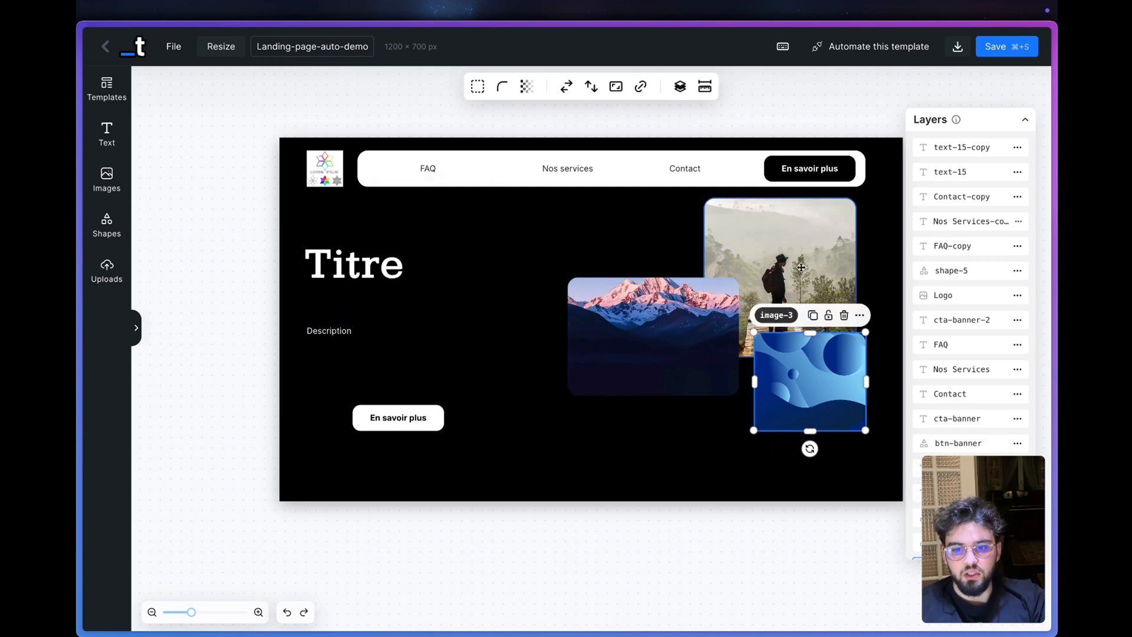
pyautogui.click(801, 267)
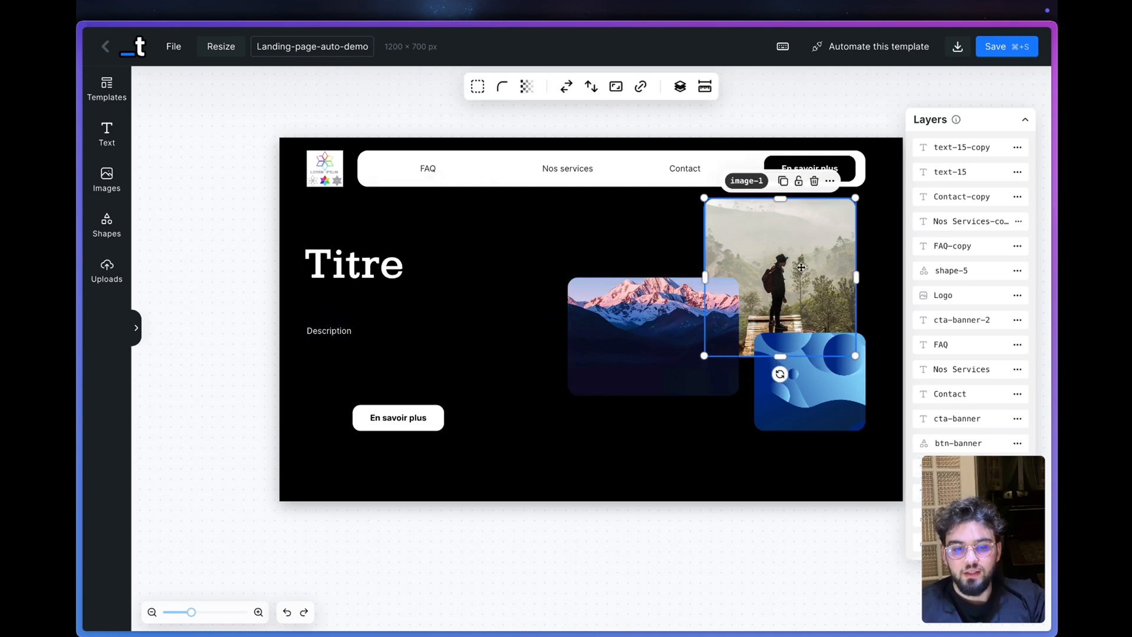
# - Delete the stray text-15-copy layer that lies below the canvas
pyautogui.click(333, 170)
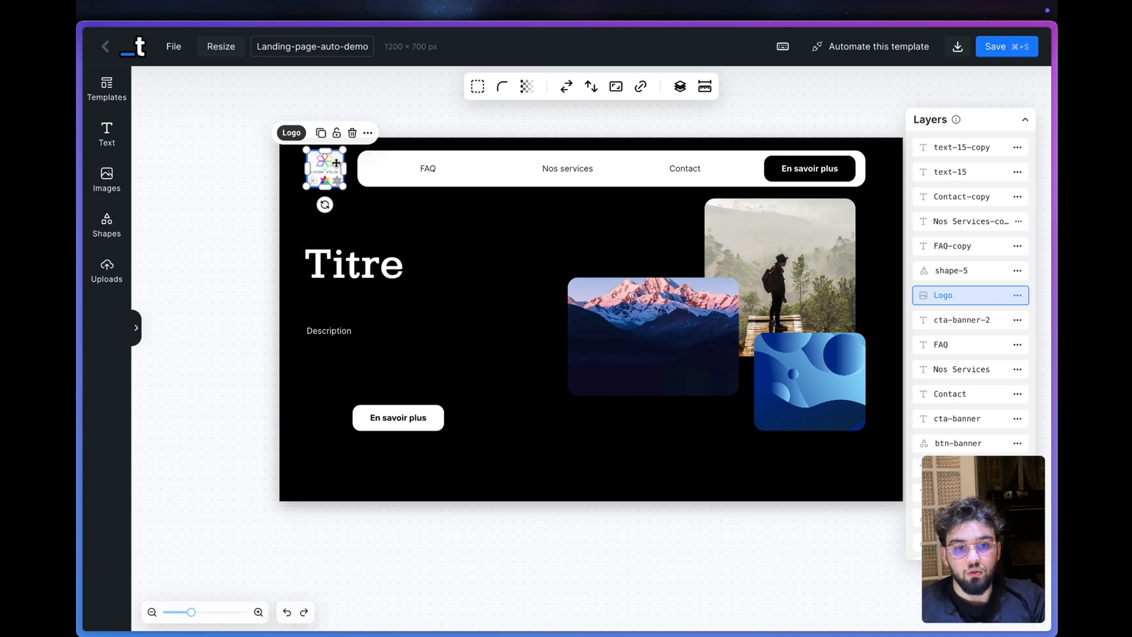
pyautogui.scroll(-3, 962, 331)
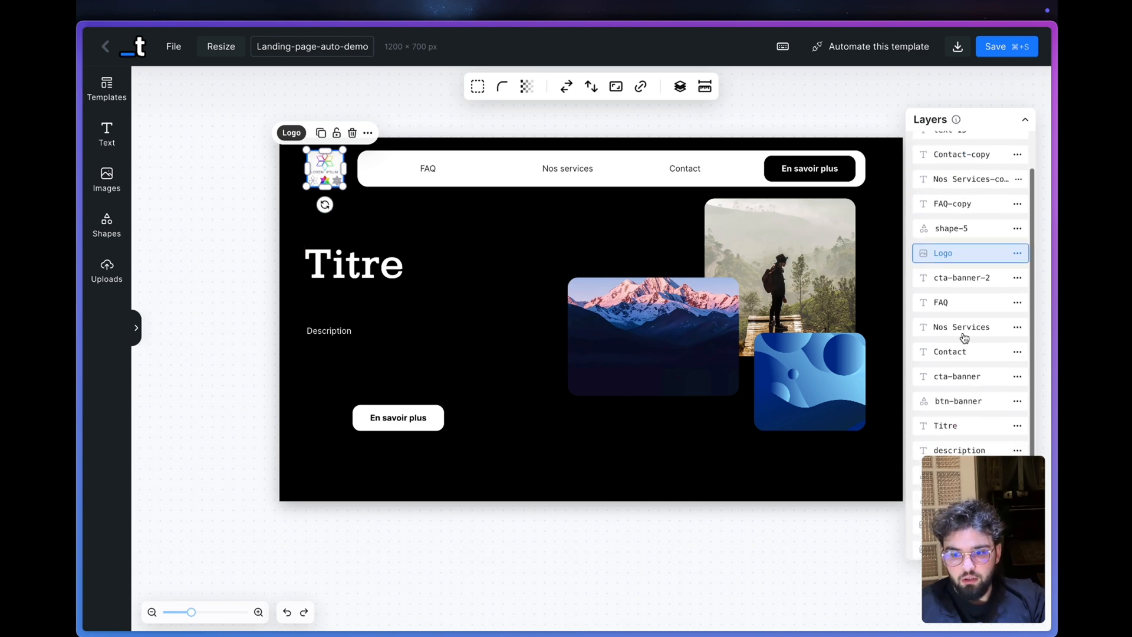
pyautogui.scroll(3, 967, 435)
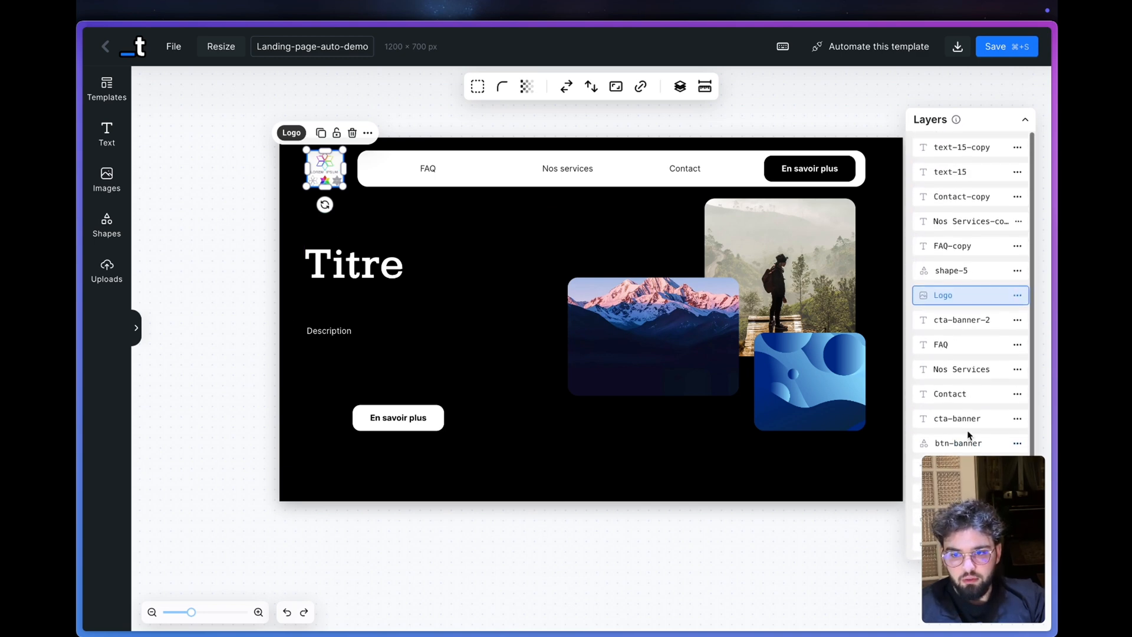
pyautogui.click(947, 151)
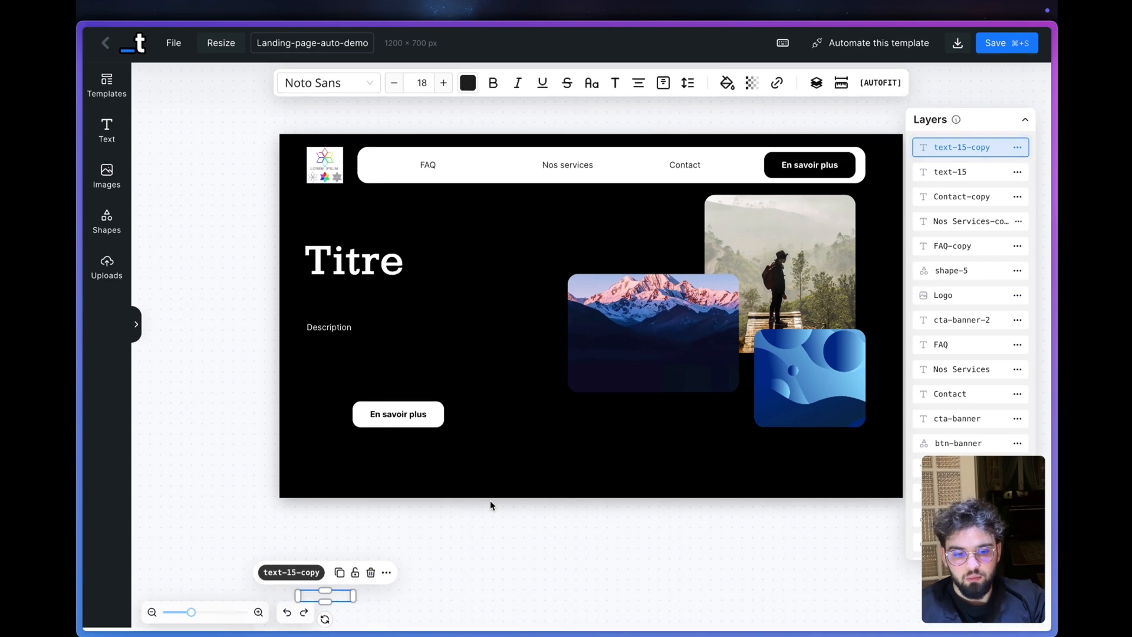
pyautogui.click(371, 580)
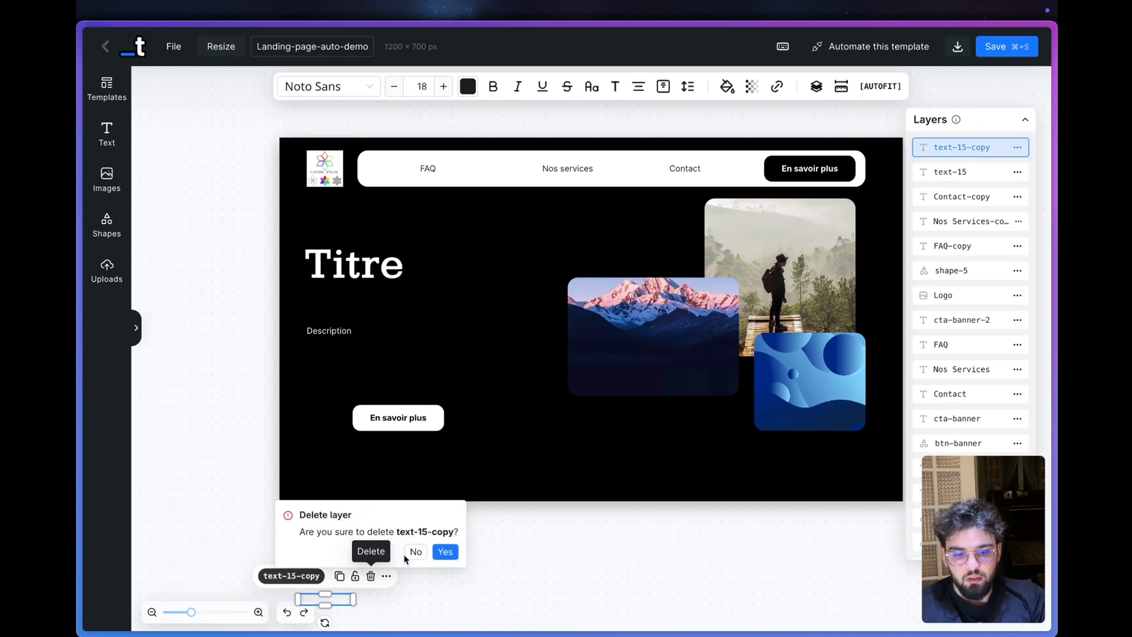
pyautogui.click(445, 551)
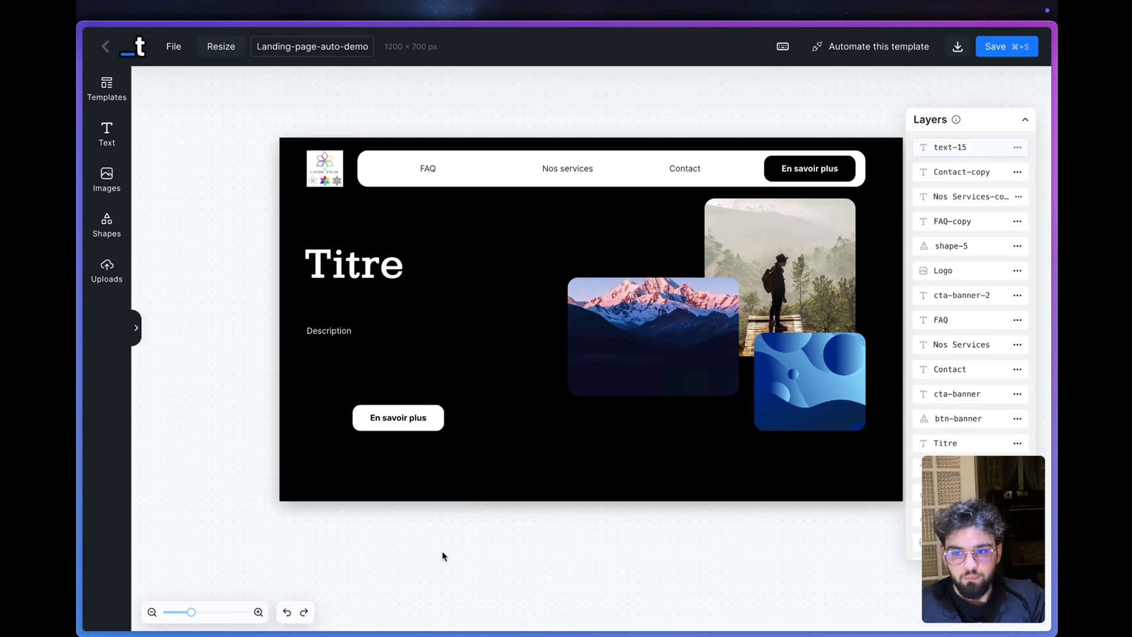
# - Delete the text-15 layer and the remaining leftover layers Contact-copy, Nos Services-copy, FAQ-copy and shape-5
pyautogui.click(940, 147)
pyautogui.scroll(-3, 611, 548)
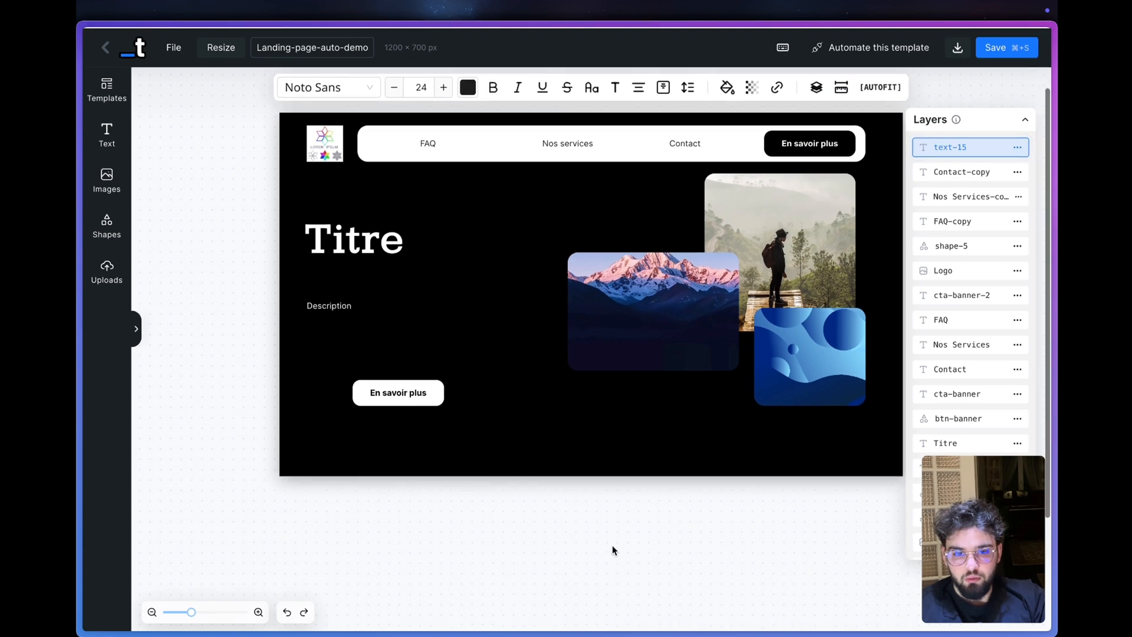
pyautogui.click(691, 576)
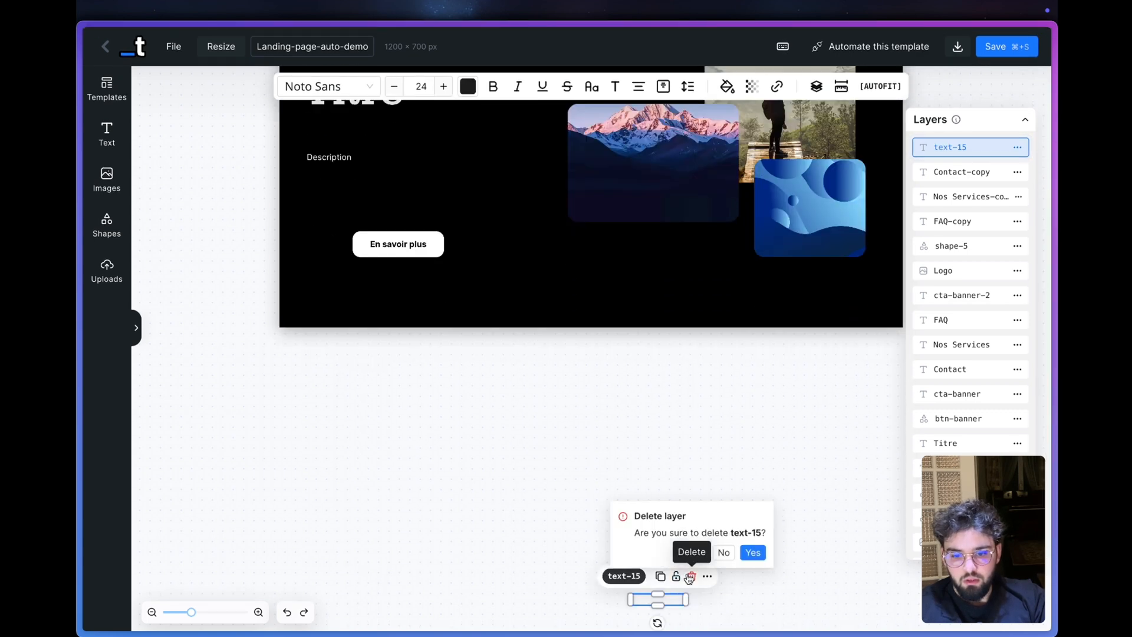
pyautogui.click(753, 550)
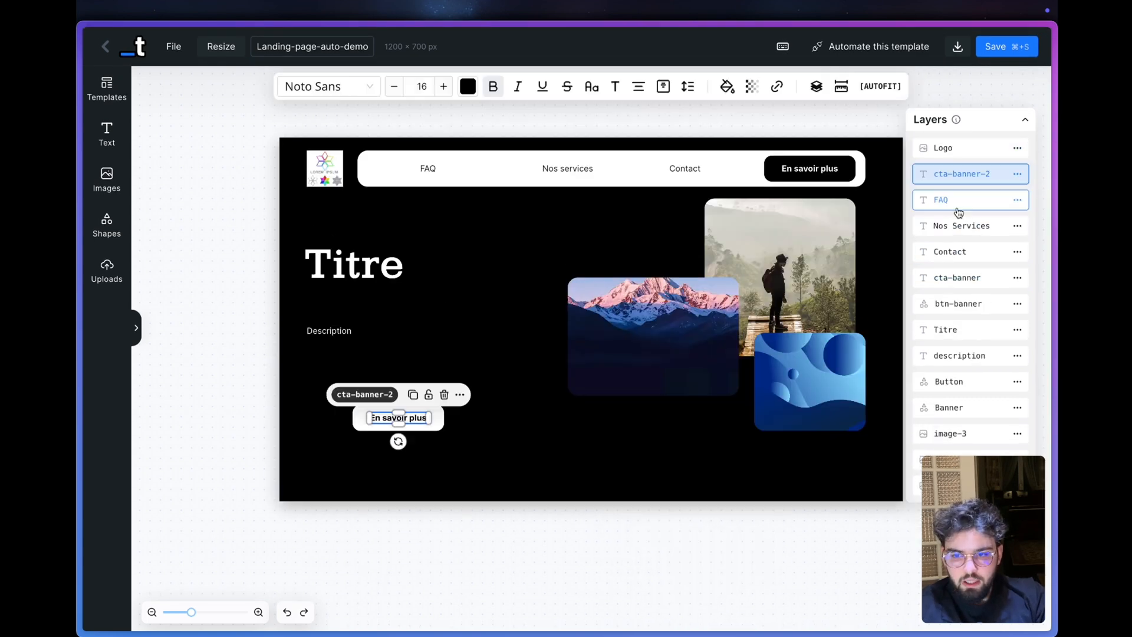
# - Inspect the logo and header layers by selecting each one, from Logo and cta-banner-2 down to btn-banner
pyautogui.click(957, 208)
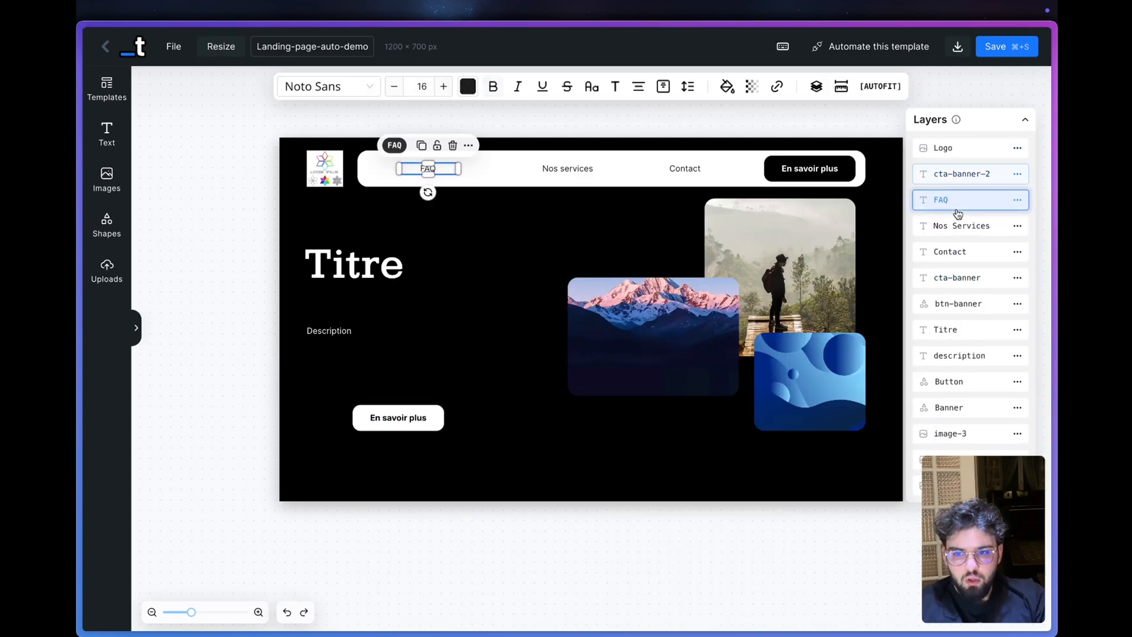
pyautogui.click(957, 154)
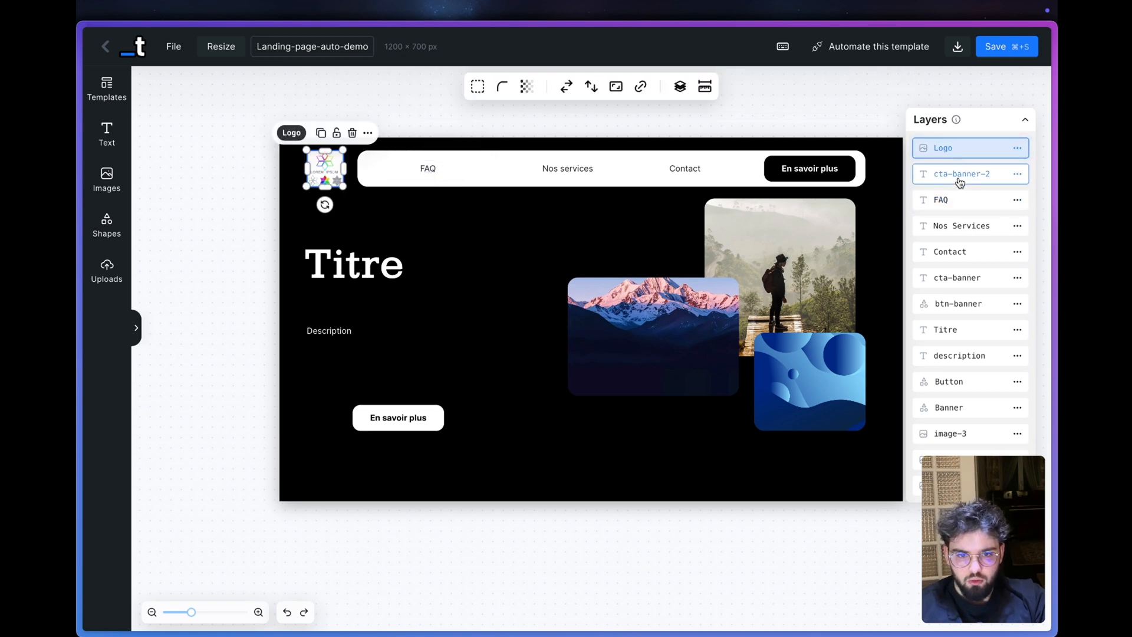
pyautogui.click(958, 177)
pyautogui.click(959, 204)
pyautogui.click(959, 226)
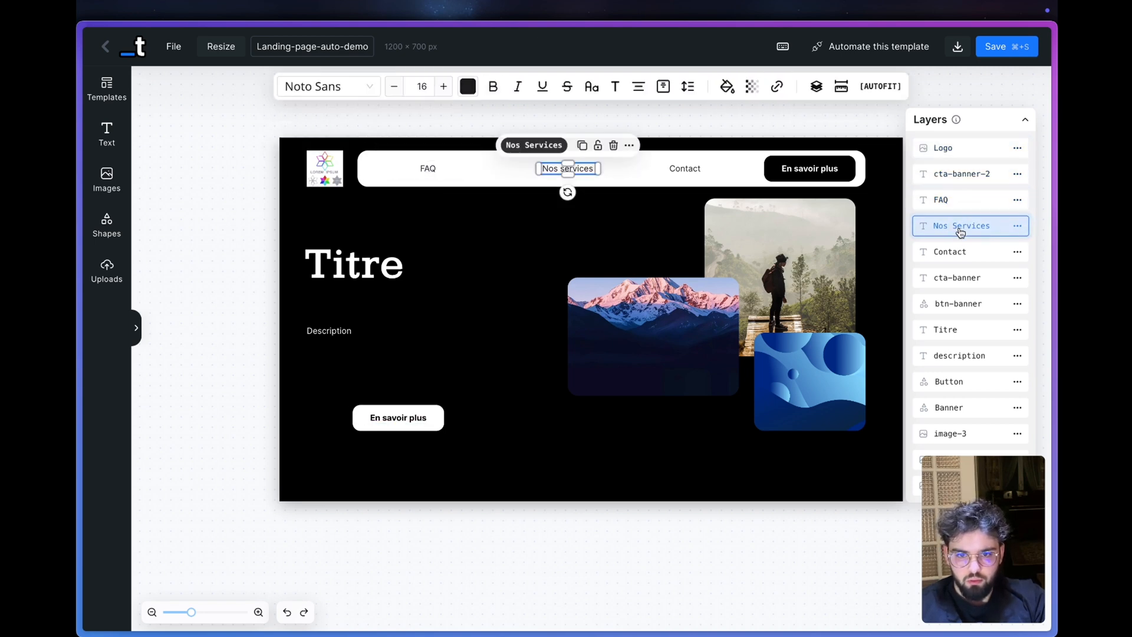
pyautogui.click(960, 251)
pyautogui.click(959, 277)
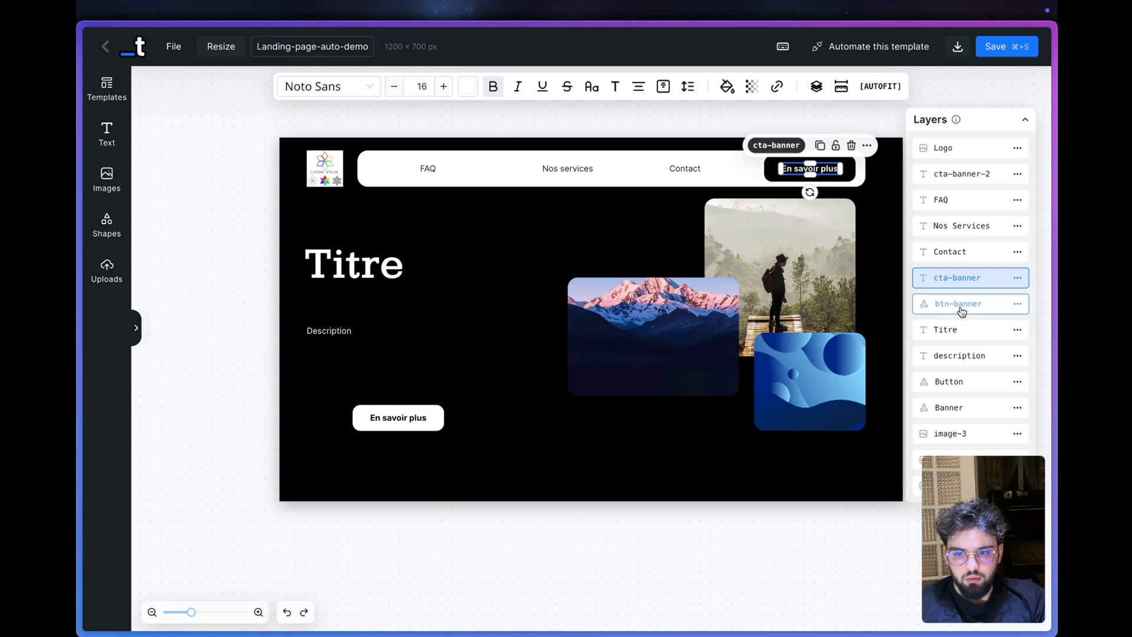
pyautogui.click(959, 305)
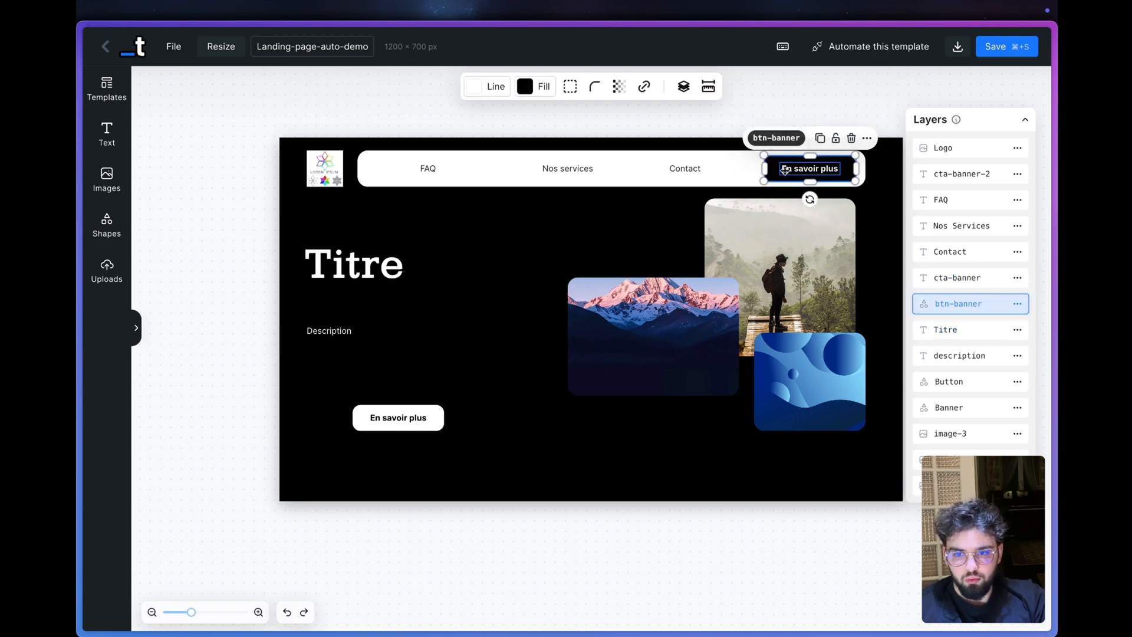
# - Inspect the Titre, description, Button, Banner and image layers by selecting each one
pyautogui.click(943, 331)
pyautogui.click(946, 382)
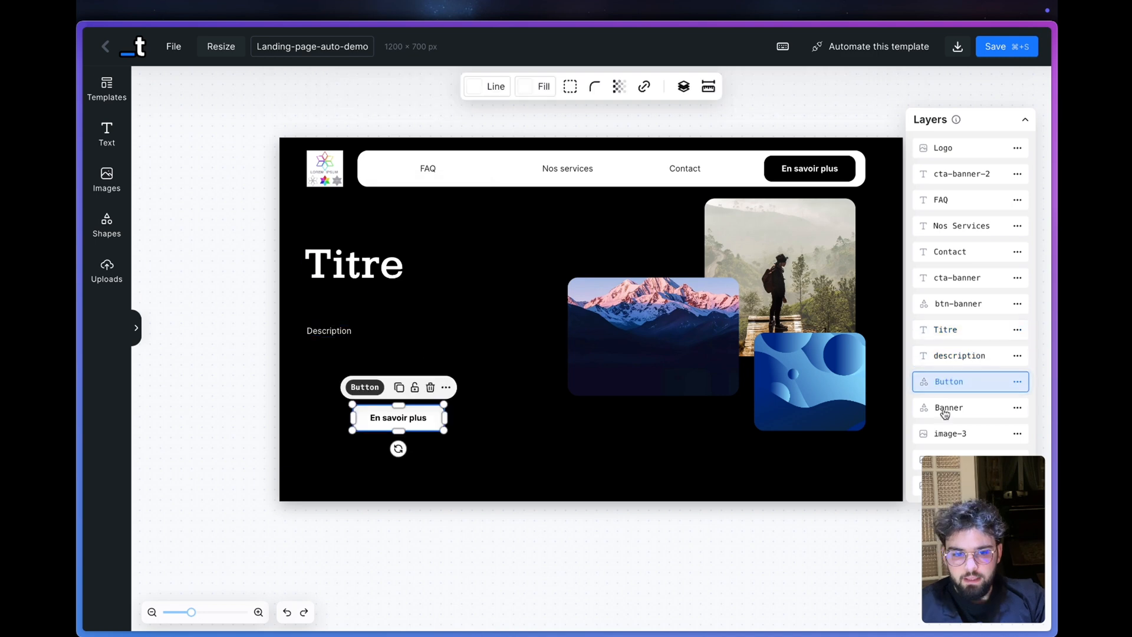
pyautogui.click(960, 357)
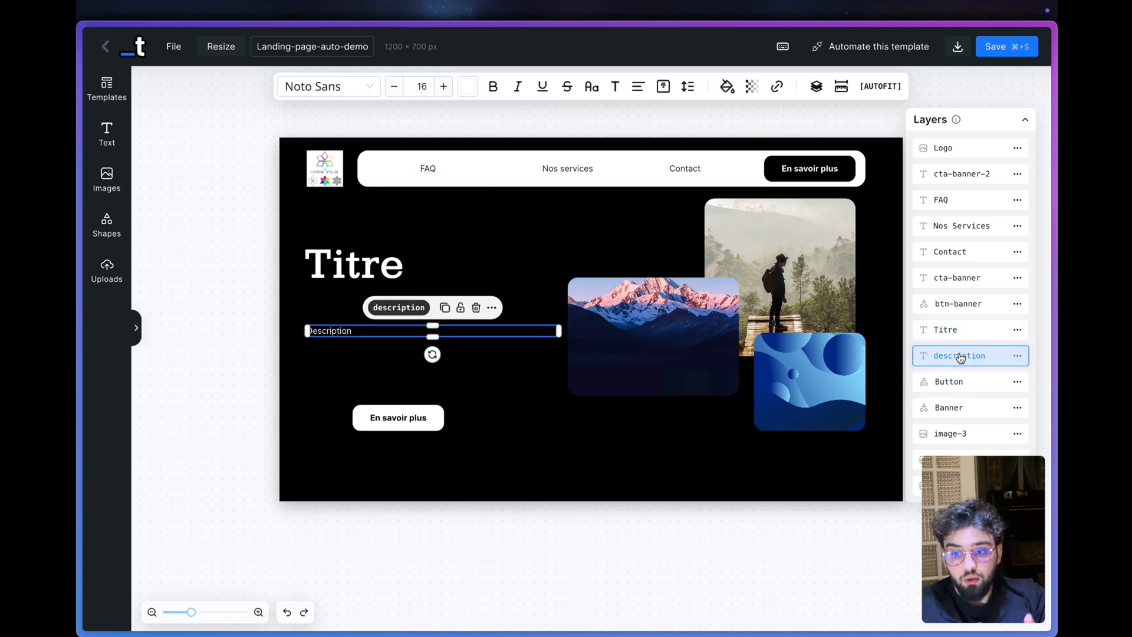
pyautogui.click(954, 383)
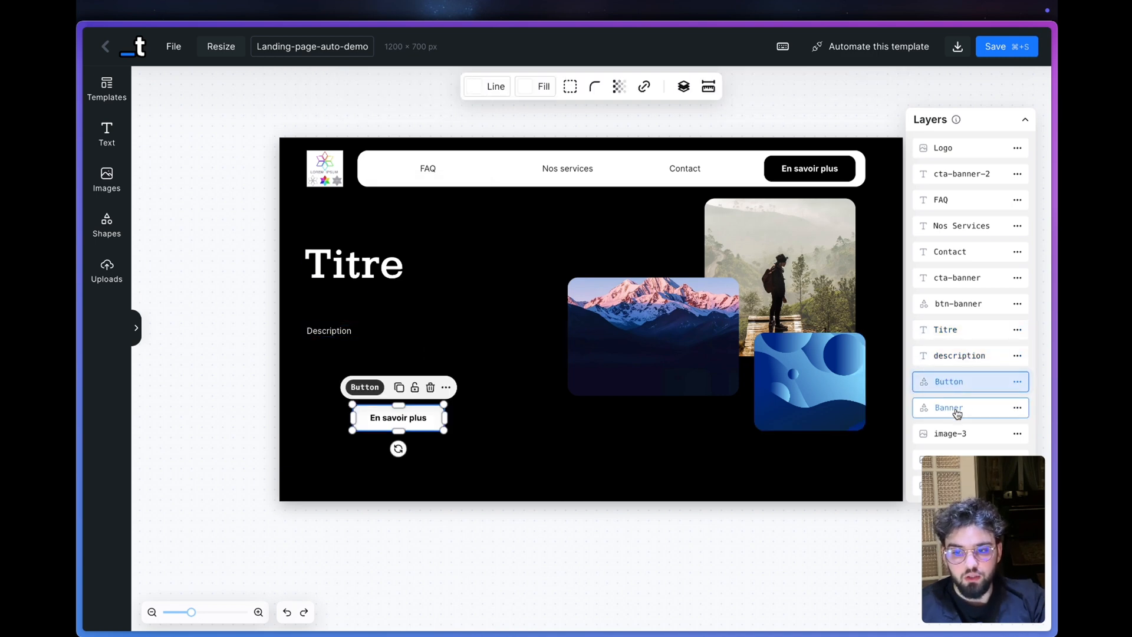
pyautogui.click(964, 407)
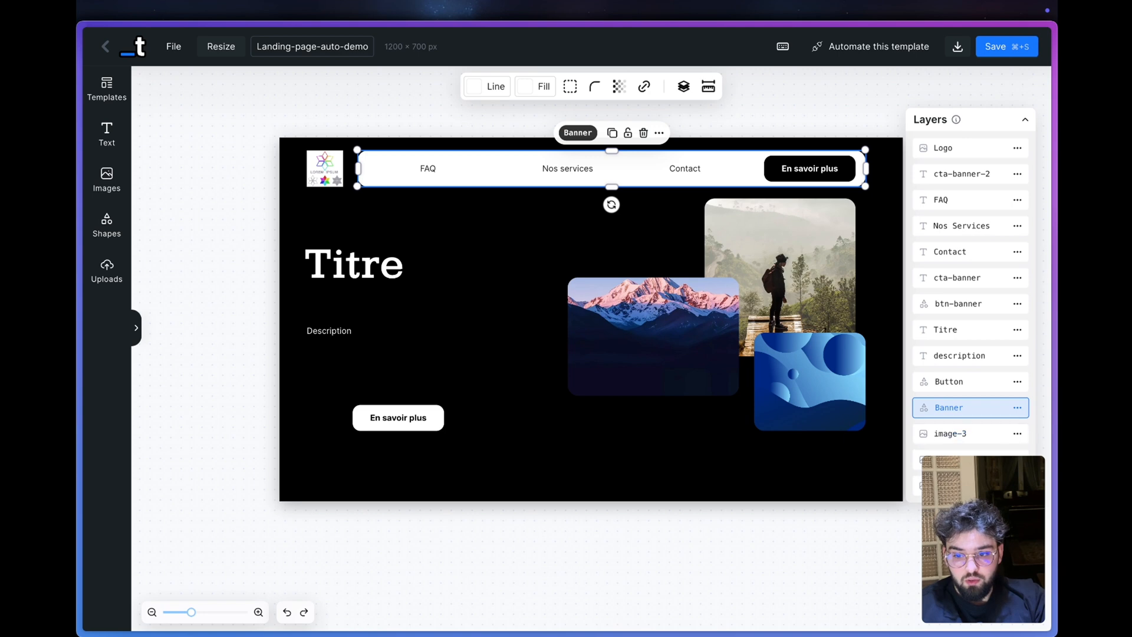
pyautogui.click(943, 485)
pyautogui.click(943, 460)
pyautogui.click(949, 433)
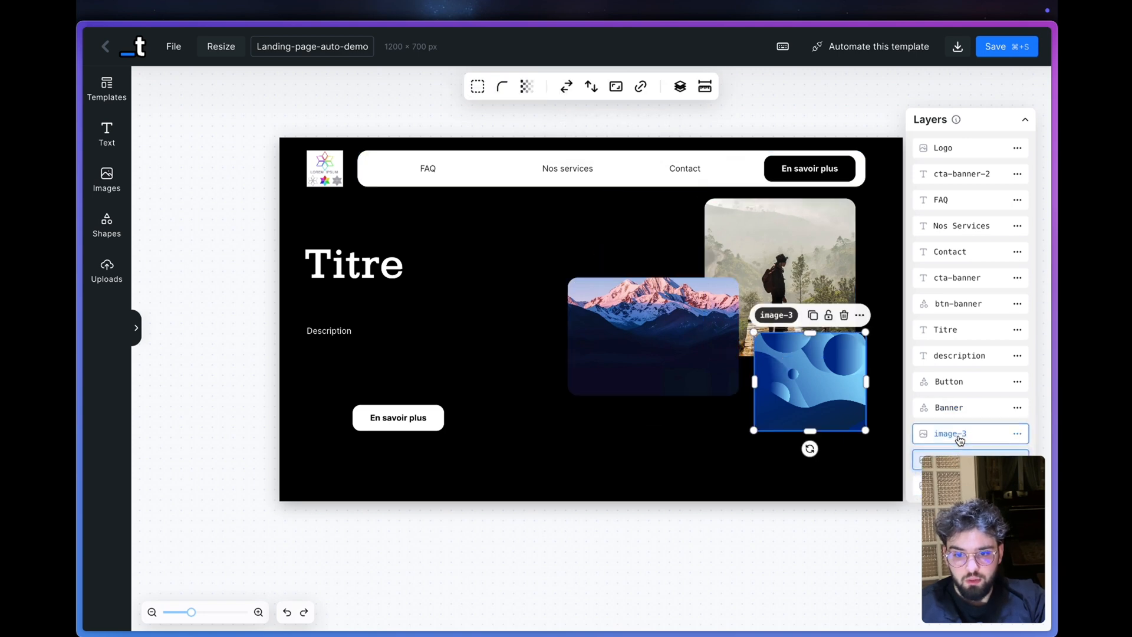
# - Recheck the Logo, Titre and description layers, then save the template and return to the dashboard
pyautogui.click(955, 149)
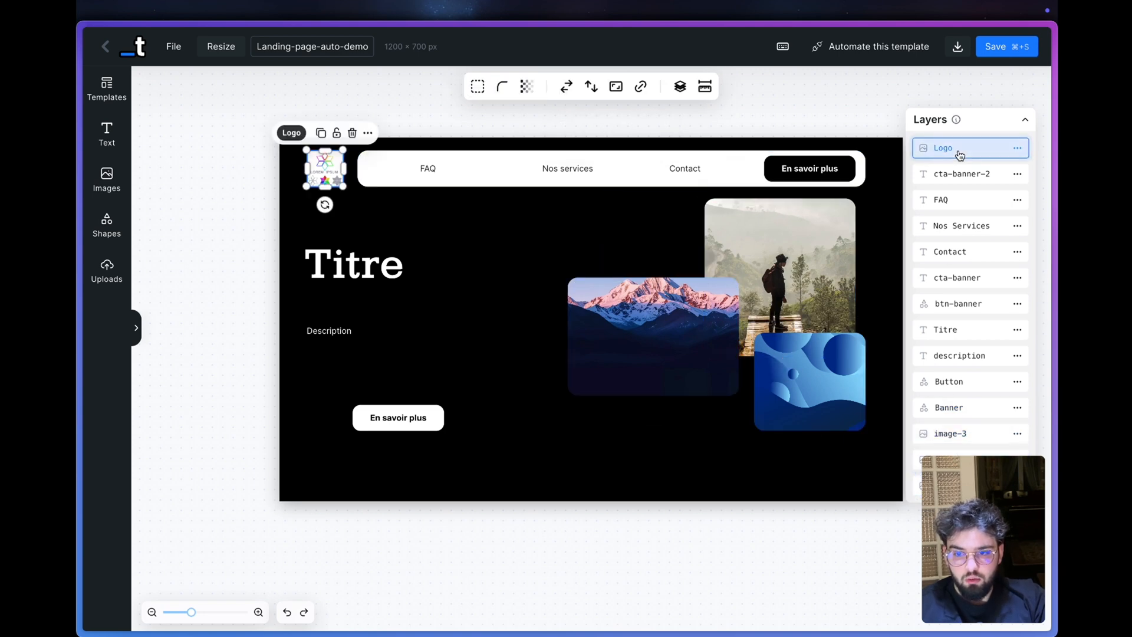
pyautogui.click(951, 330)
pyautogui.click(955, 364)
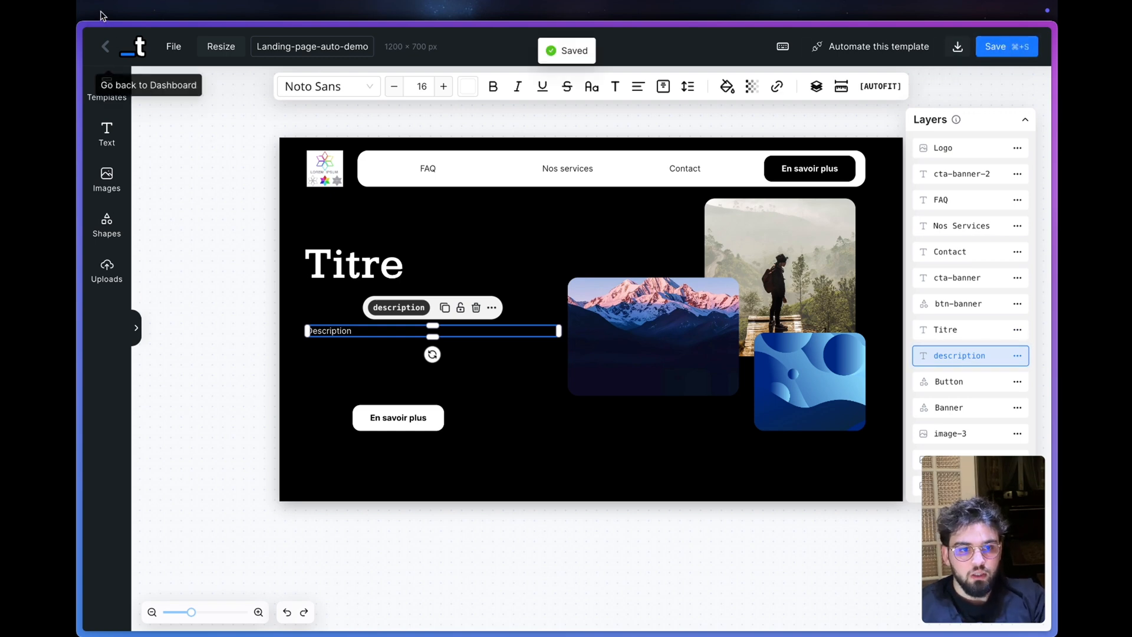
pyautogui.click(105, 46)
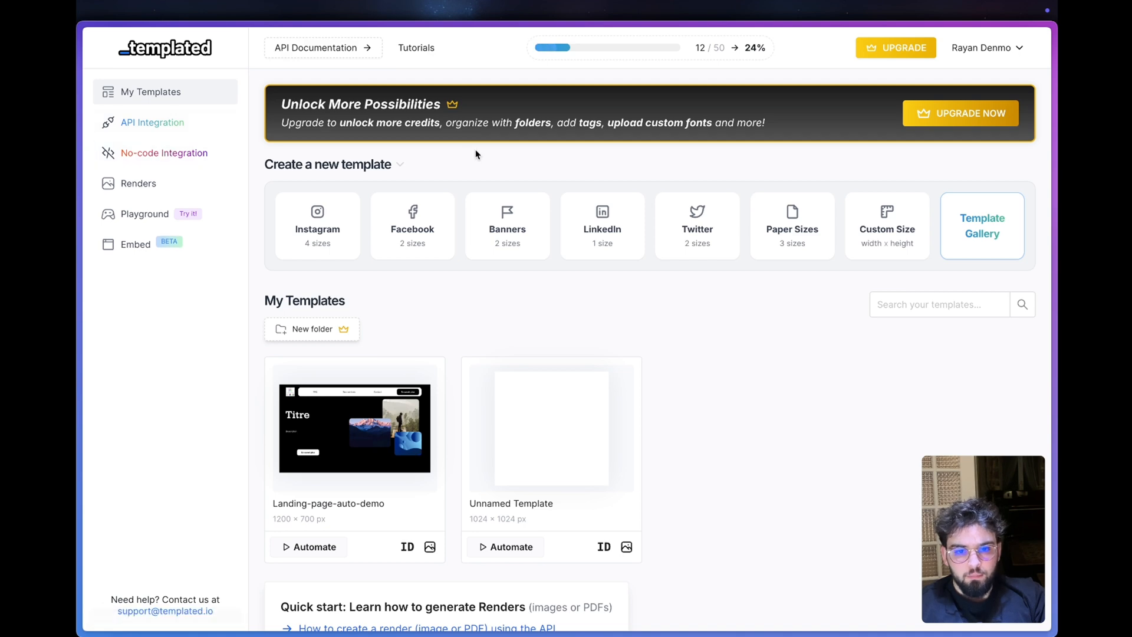
# - Switch to the Lead Magnet Web Design scenario in Make and add a fourth route to the router
pyautogui.press('super+Tab')
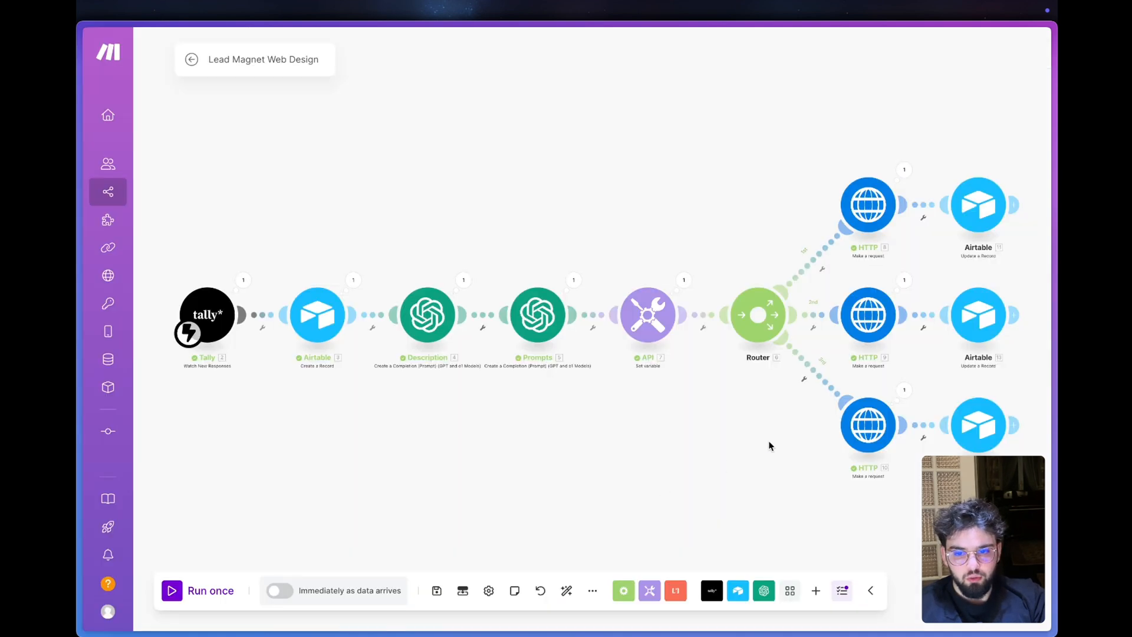
pyautogui.click(739, 326)
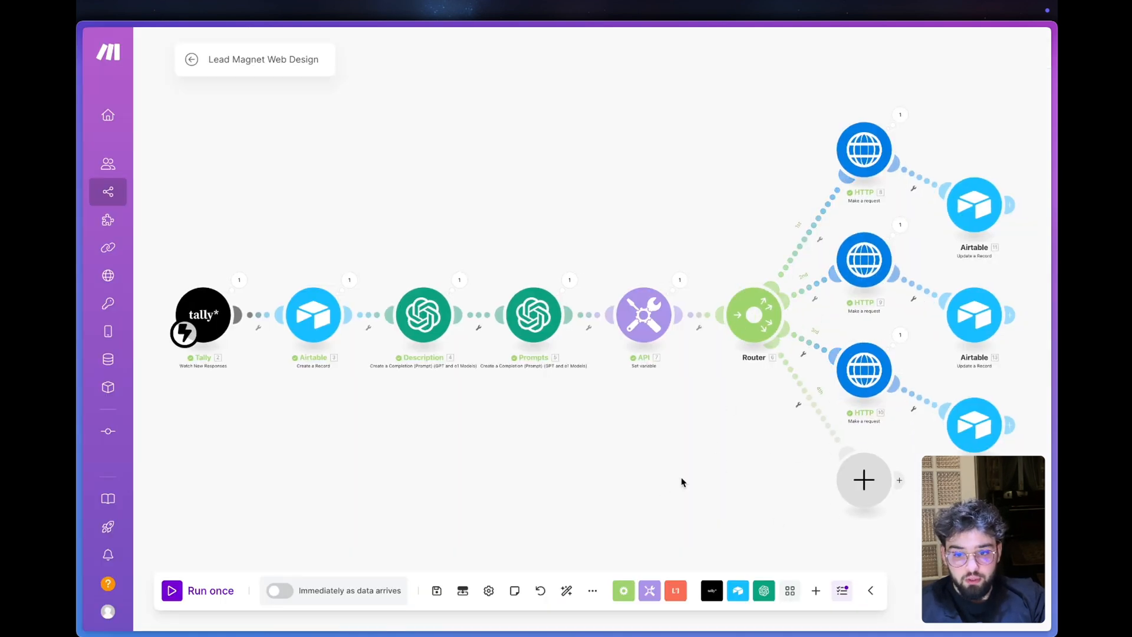
pyautogui.click(842, 478)
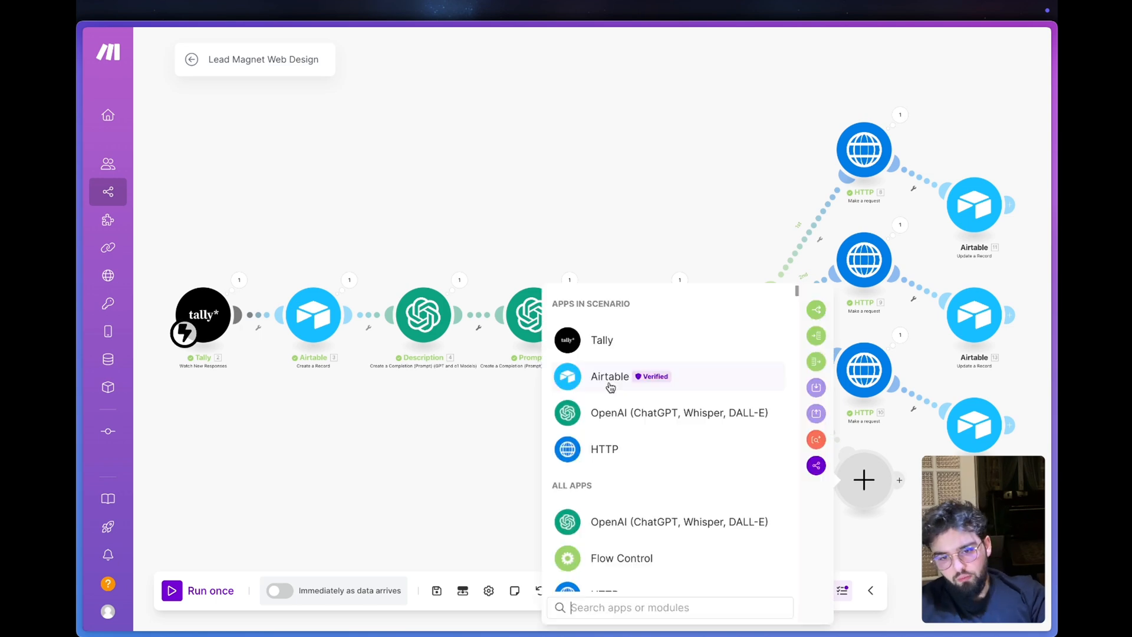
pyautogui.click(363, 260)
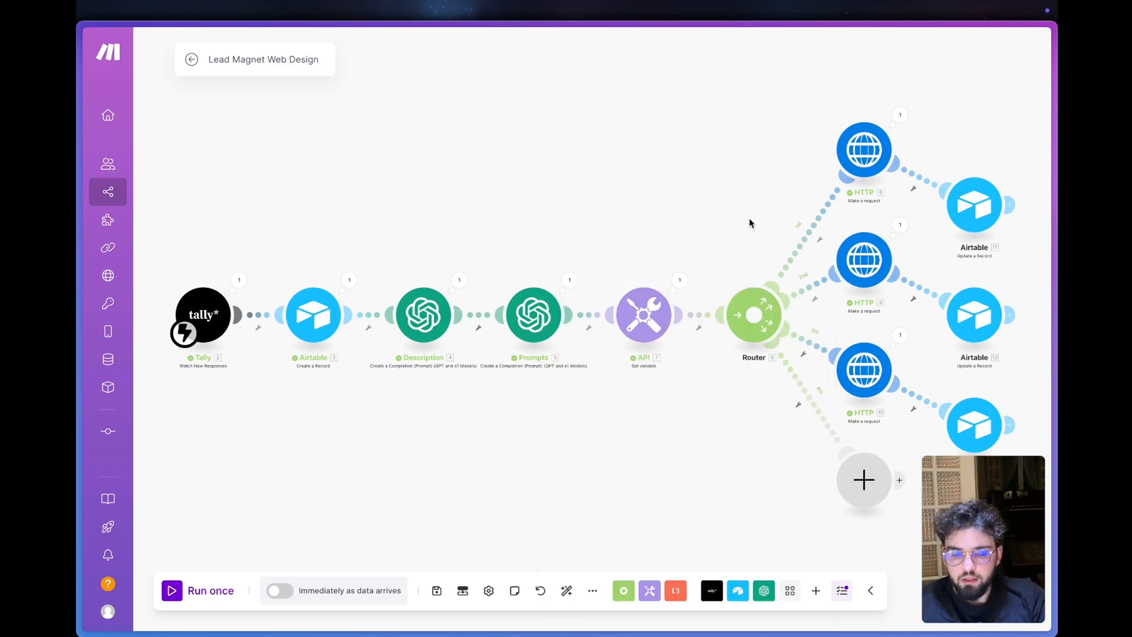
pyautogui.click(849, 457)
pyautogui.click(602, 376)
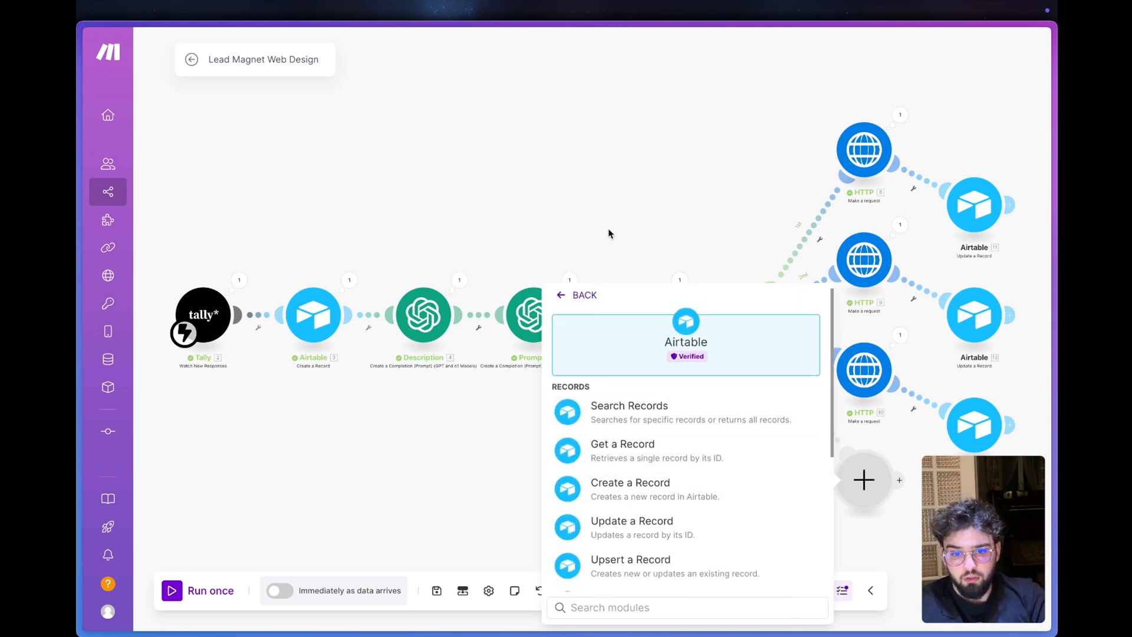
pyautogui.click(610, 260)
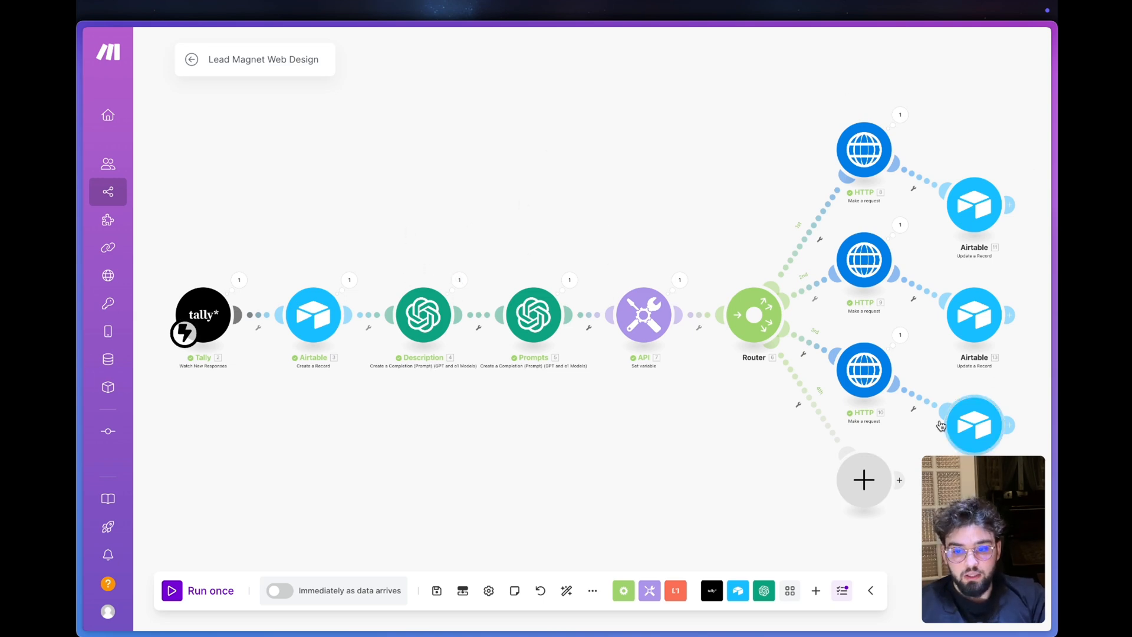
# - Add an Airtable Get a Record module to the router's empty fourth route and set its base to Lead Magnet WebAgency
pyautogui.click(864, 478)
pyautogui.click(595, 377)
pyautogui.click(616, 450)
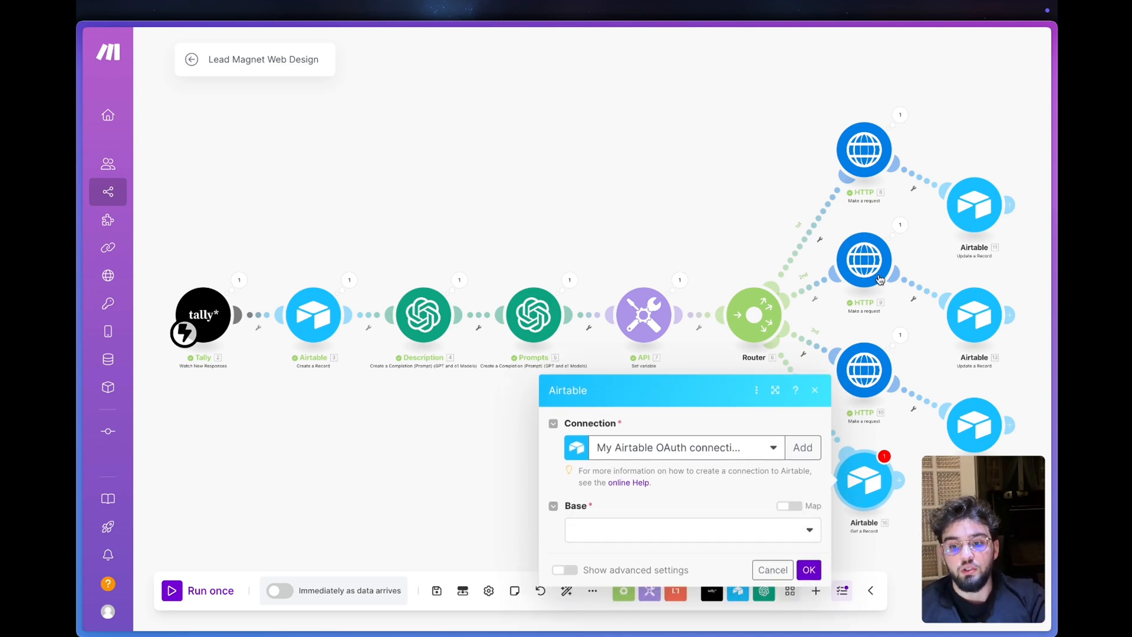
pyautogui.click(642, 542)
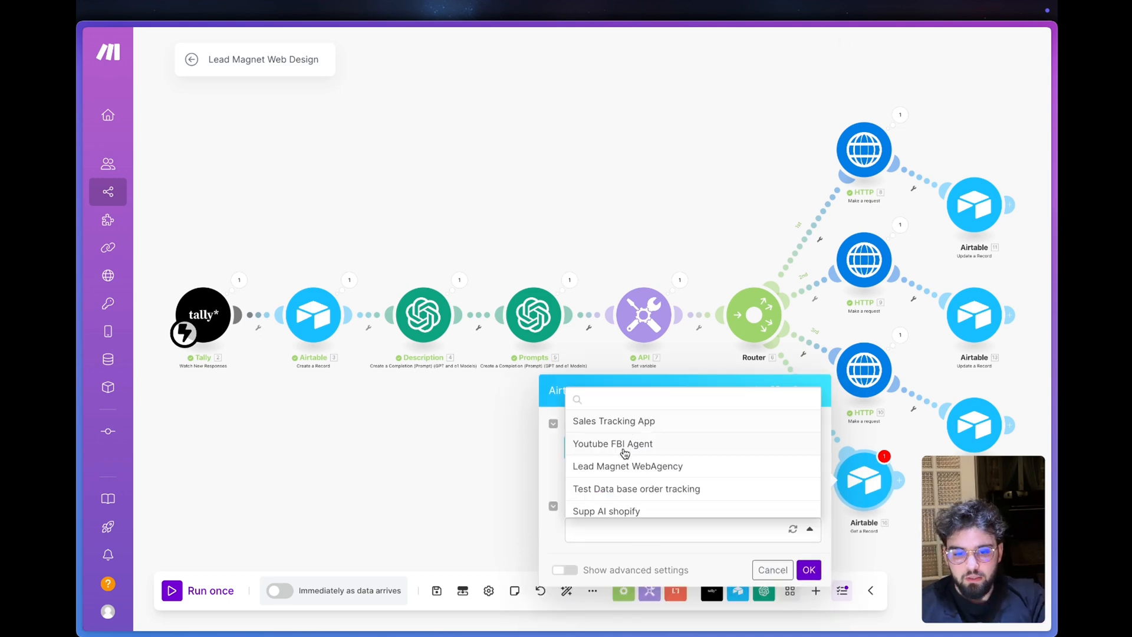
pyautogui.click(624, 465)
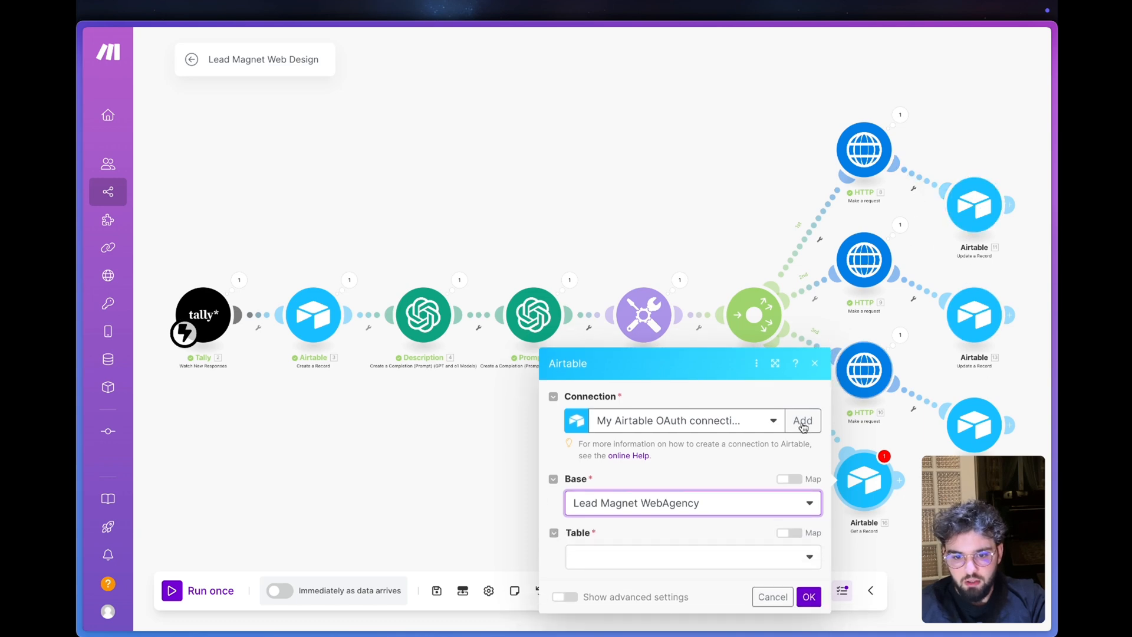
# - Set the Get a Record module's table to Table 1, map its Record ID to the Create a Record module's ID, and confirm
pyautogui.click(618, 552)
pyautogui.click(636, 510)
pyautogui.click(631, 576)
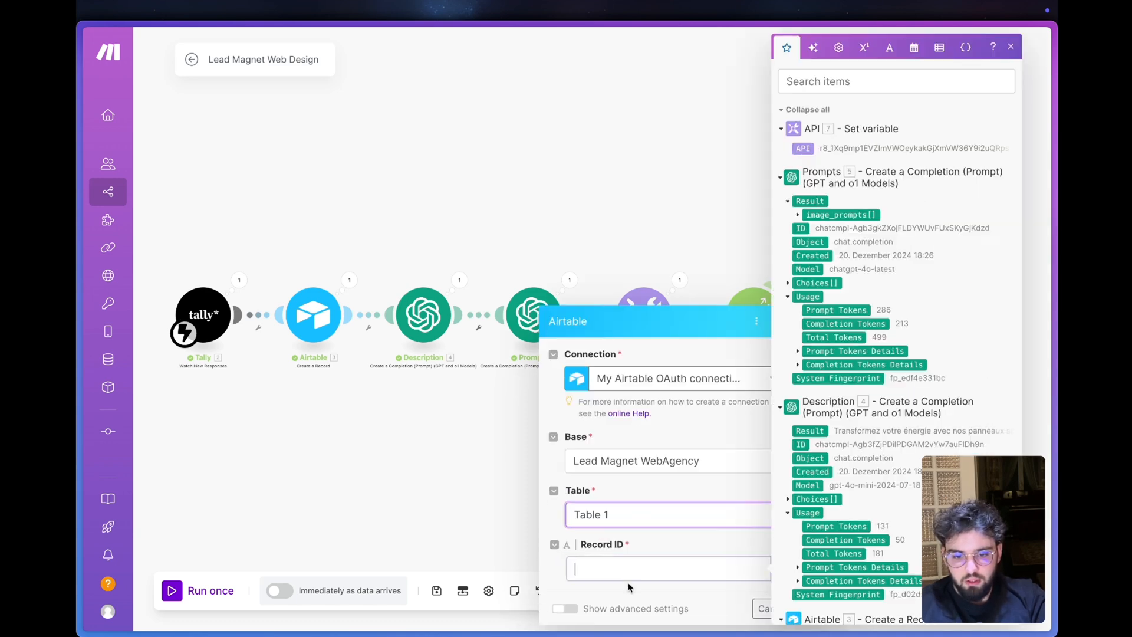
pyautogui.scroll(-10, 855, 364)
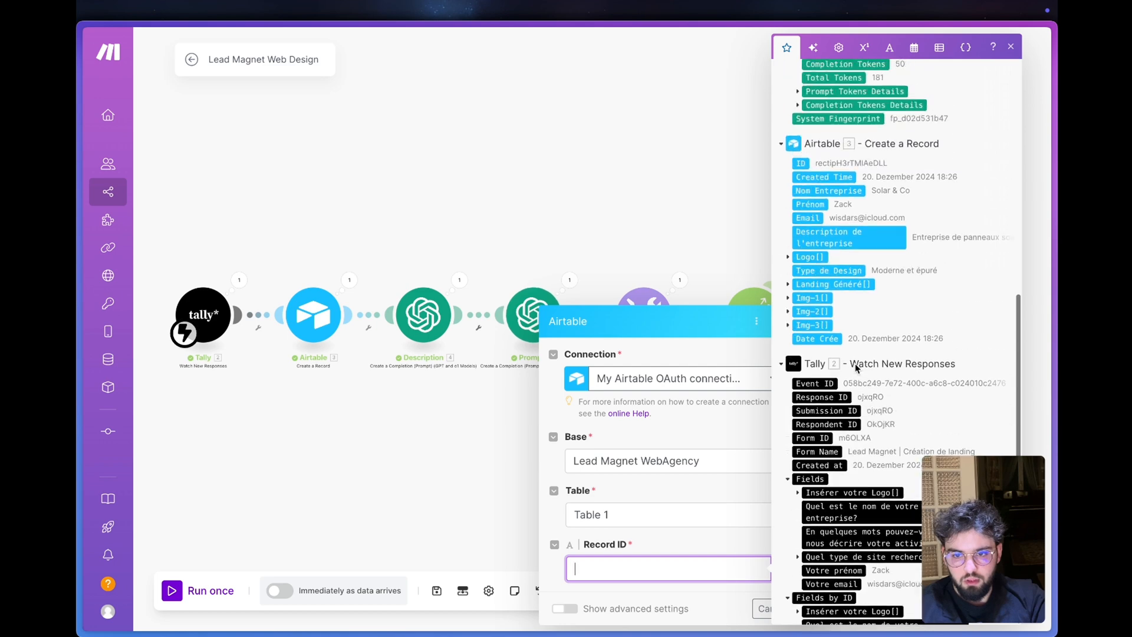
pyautogui.scroll(4, 855, 363)
pyautogui.click(798, 295)
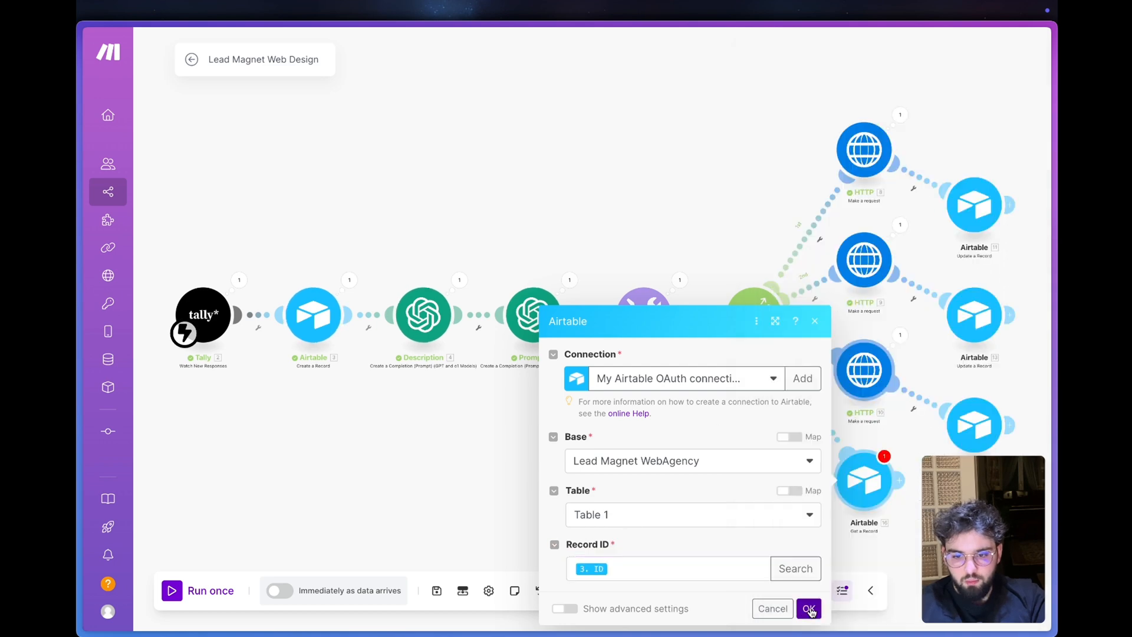
pyautogui.click(808, 608)
# - Line up the Airtable Update a Record modules horizontally with their HTTP modules on the router's upper three routes
pyautogui.moveTo(755, 475); pyautogui.dragTo(710, 443)
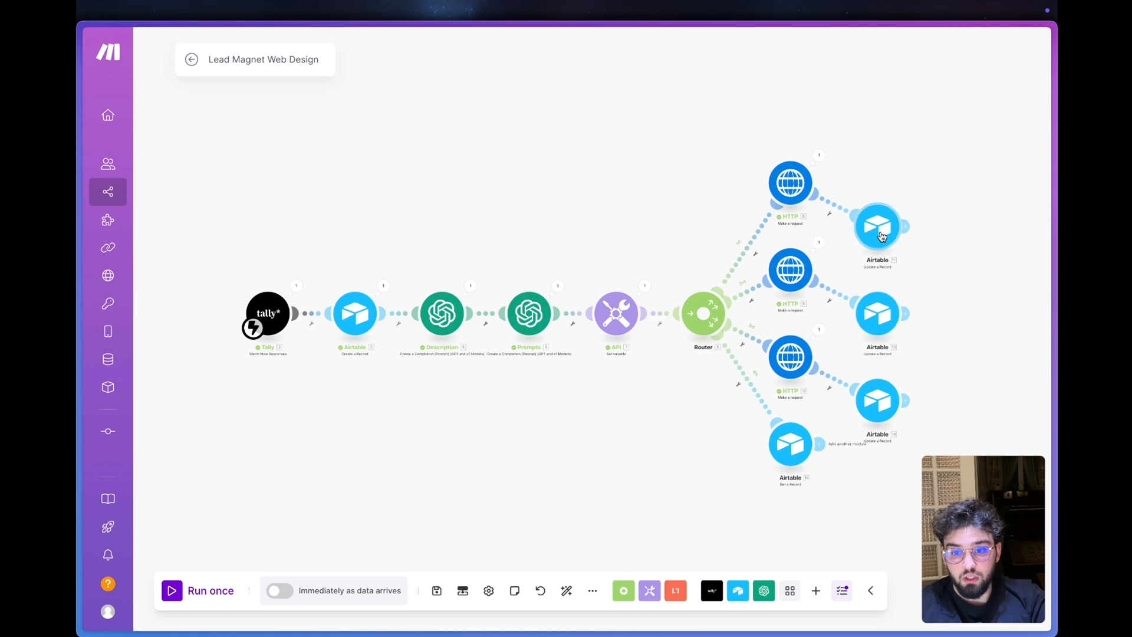
pyautogui.moveTo(881, 227); pyautogui.dragTo(881, 174)
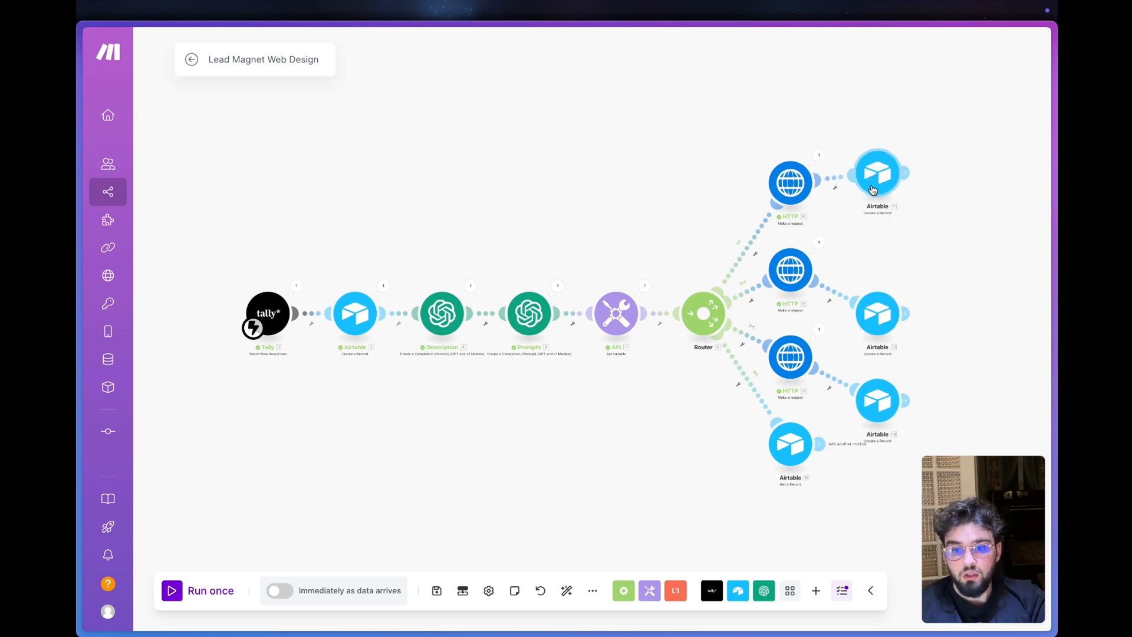
pyautogui.moveTo(887, 313); pyautogui.dragTo(887, 250)
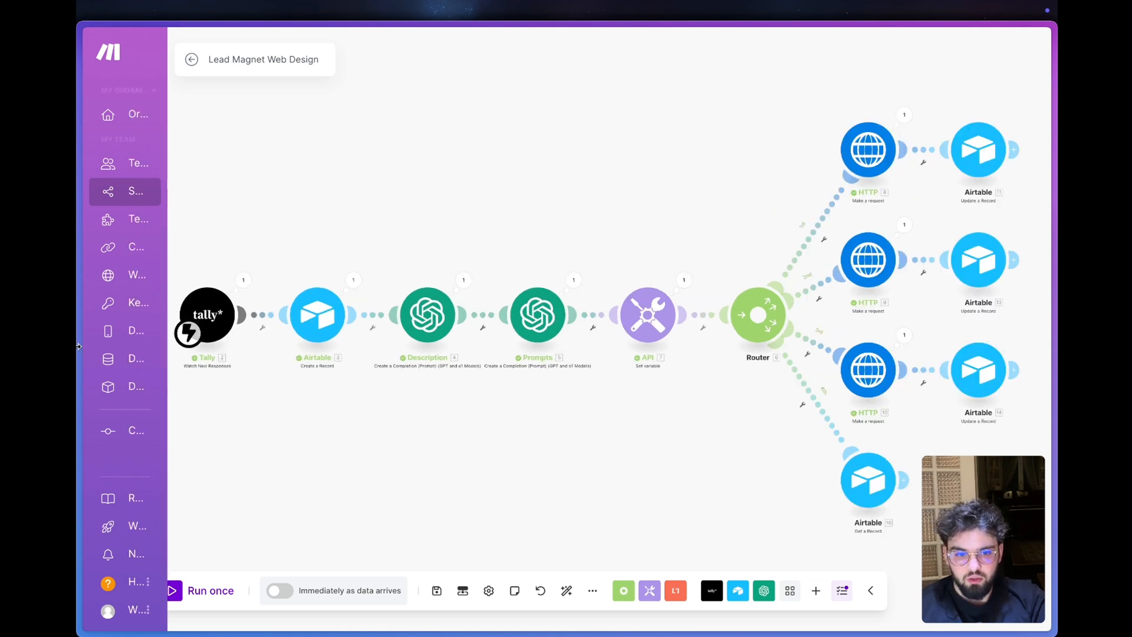
pyautogui.moveTo(79, 300)
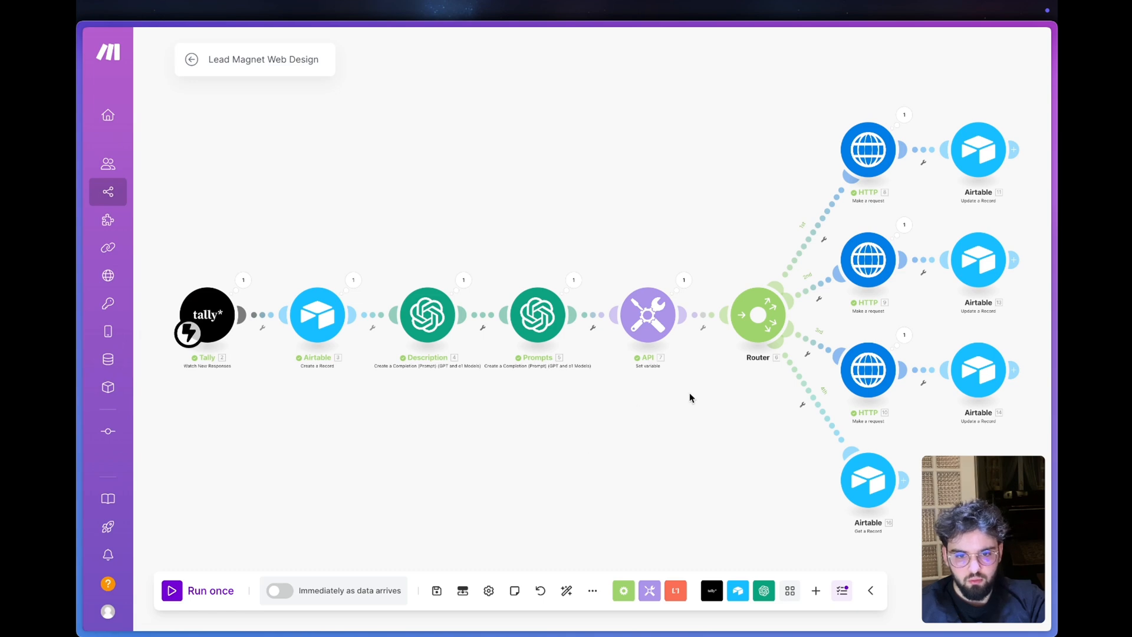
# - Add a Templated Create a Render (image or PDF) module after the Airtable Get a Record module on the fourth route
pyautogui.moveTo(790, 499); pyautogui.dragTo(617, 437)
pyautogui.click(720, 420)
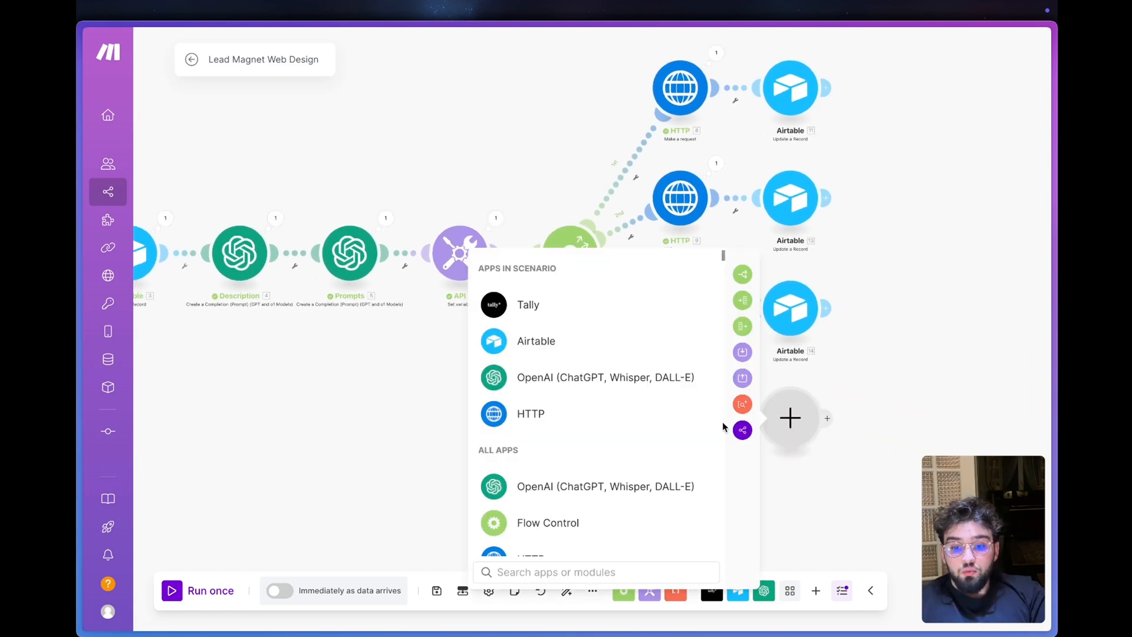
pyautogui.write('templ')
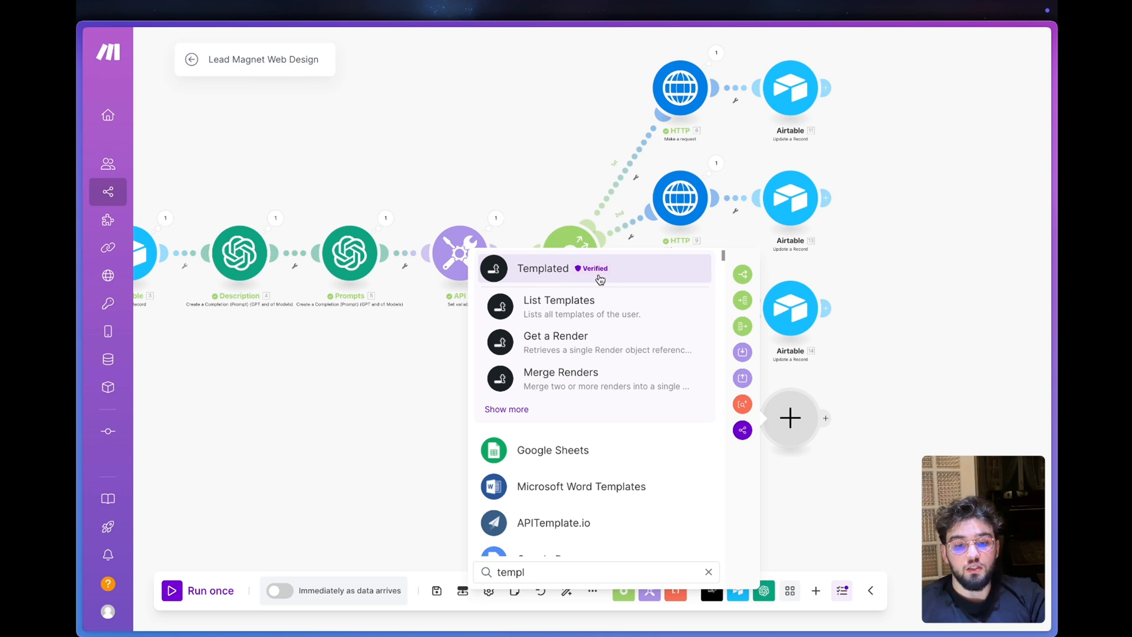
pyautogui.click(599, 279)
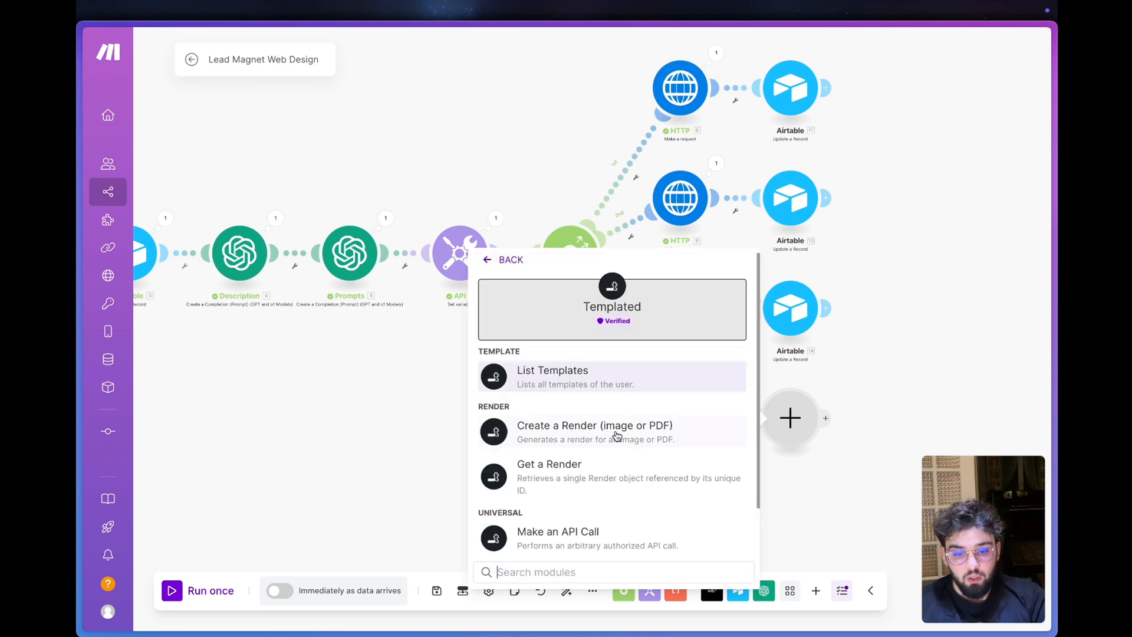
pyautogui.scroll(-1, 589, 404)
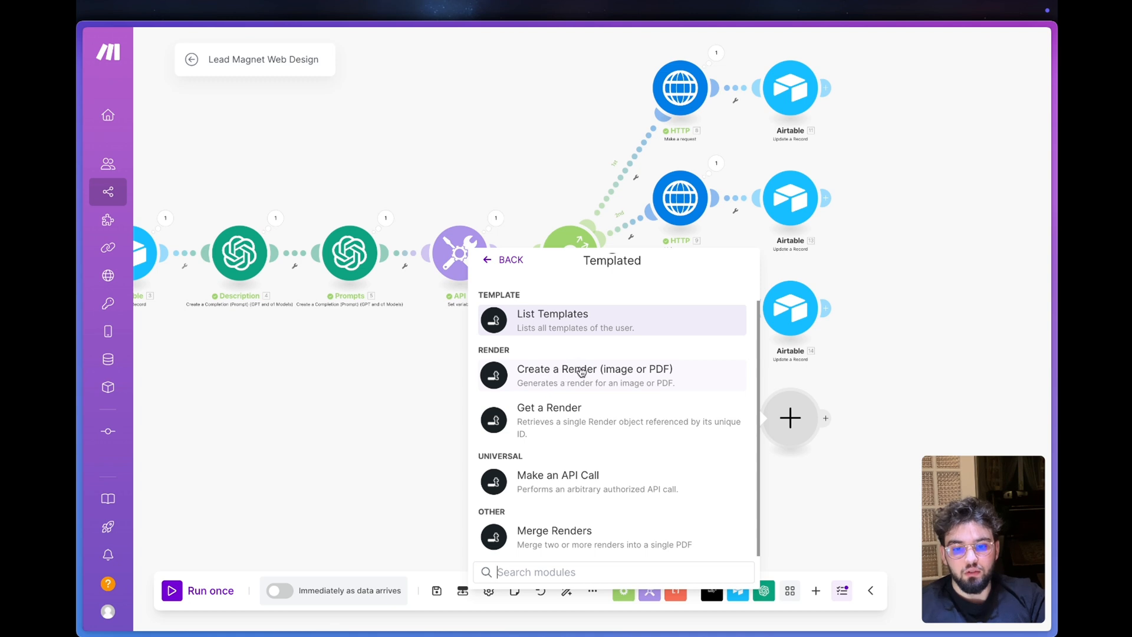
pyautogui.click(548, 371)
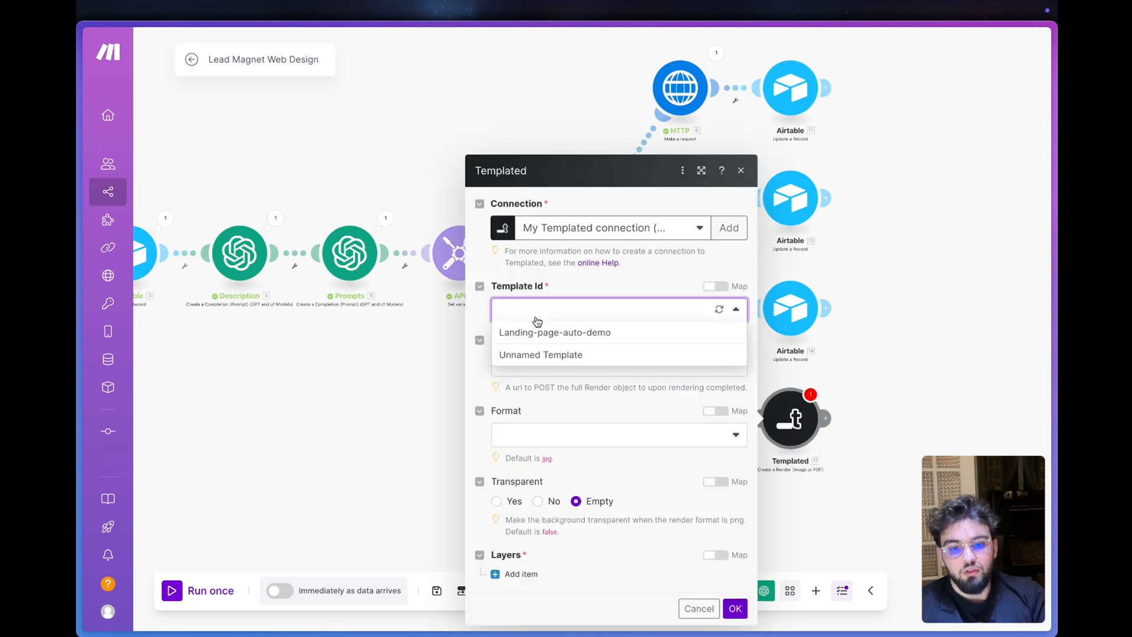
pyautogui.click(644, 227)
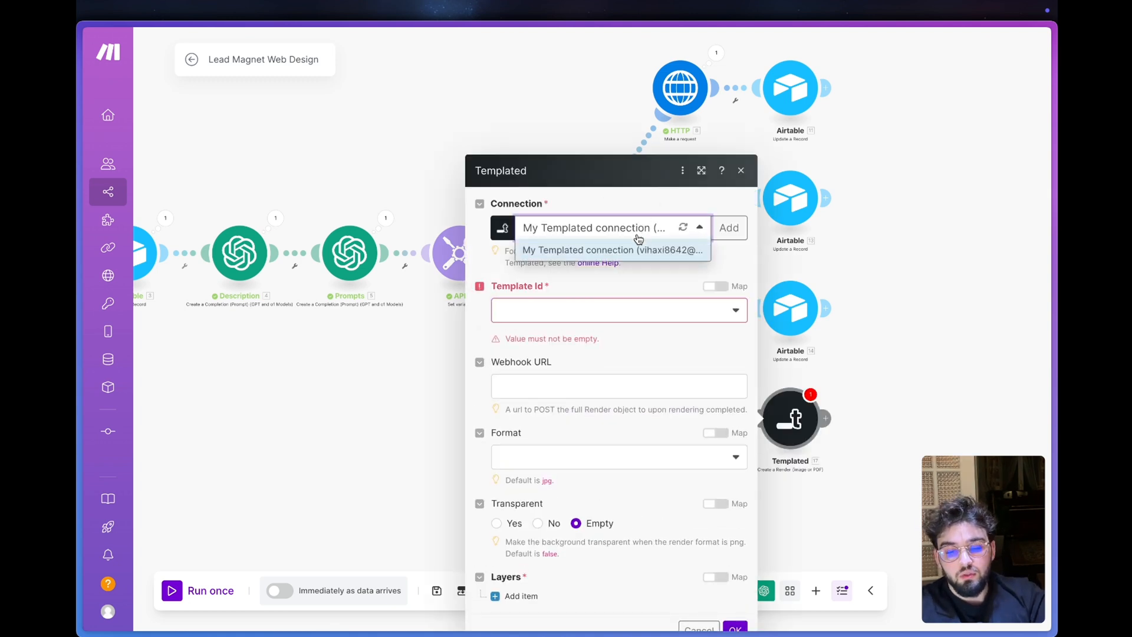
pyautogui.click(719, 228)
pyautogui.click(846, 262)
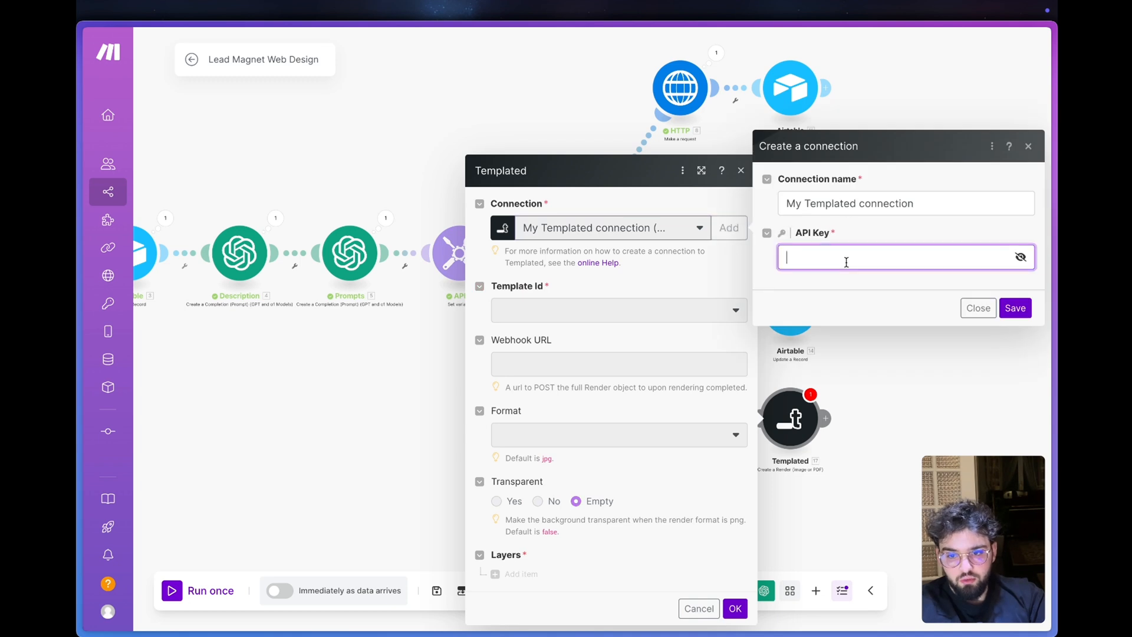
pyautogui.click(978, 308)
# - Set the render's template to Landing-page-auto-demo and its format to PNG, leaving the webhook URL empty
pyautogui.click(547, 309)
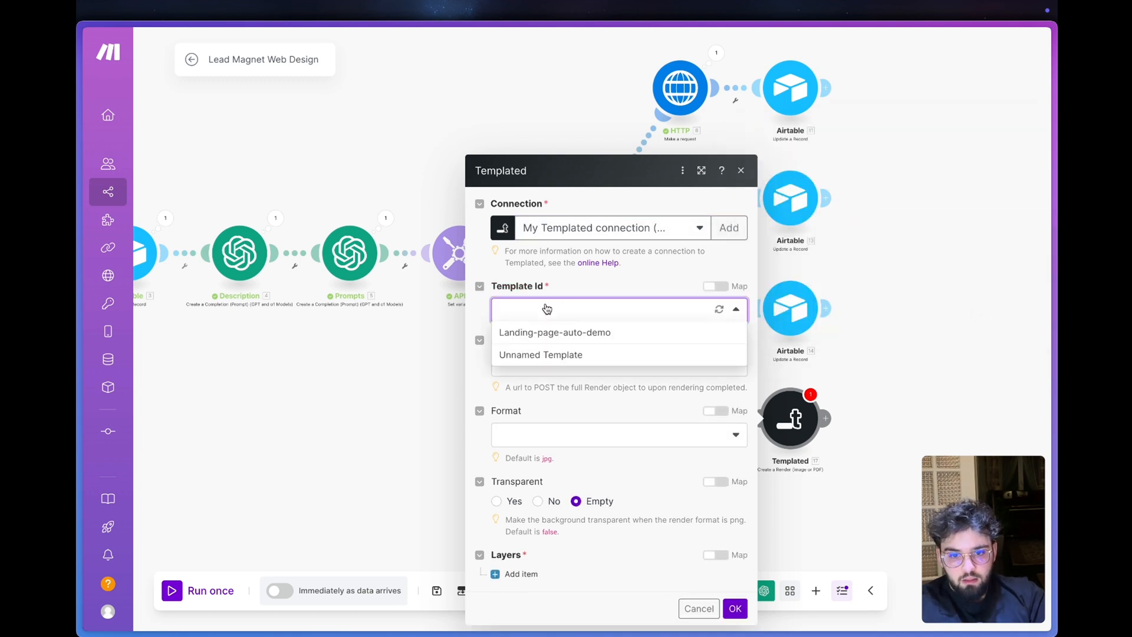
pyautogui.click(607, 334)
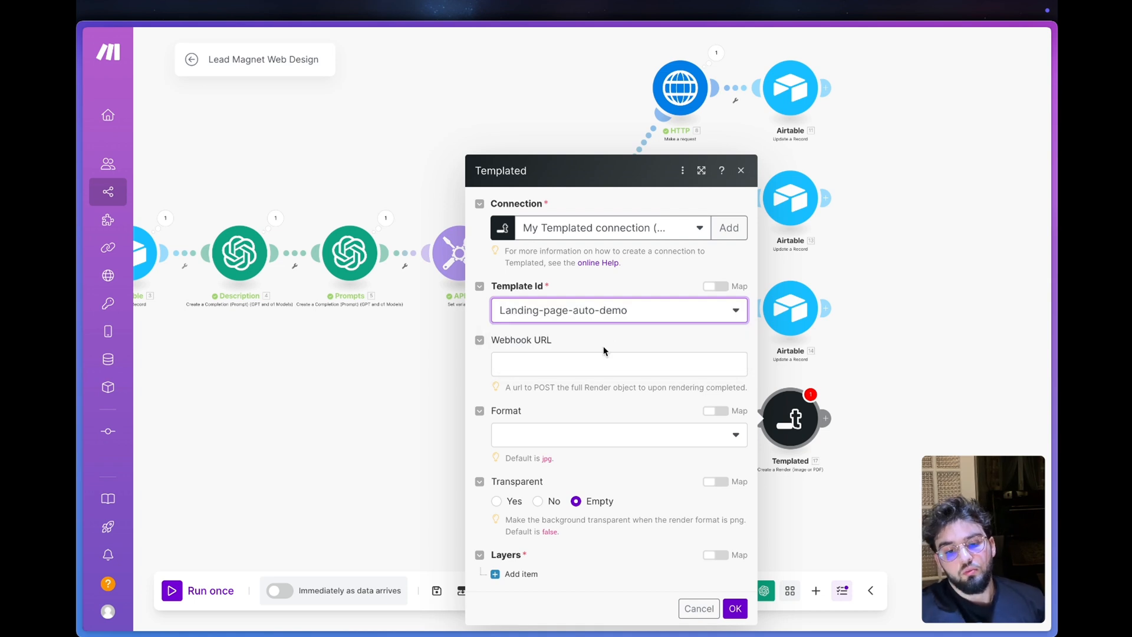
pyautogui.click(594, 369)
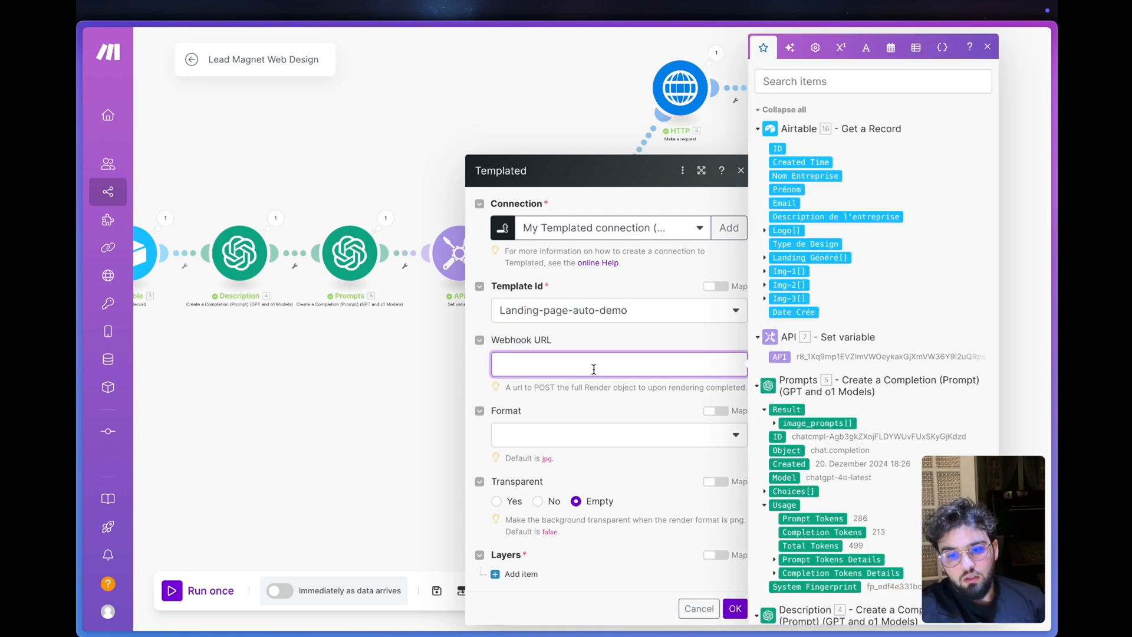
pyautogui.click(594, 402)
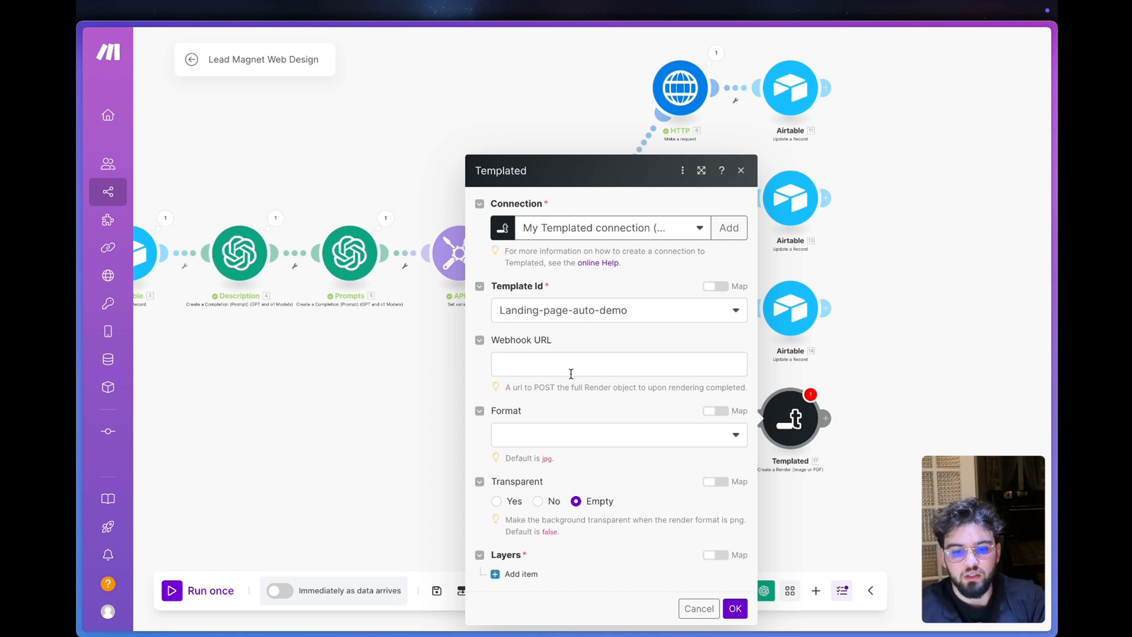
pyautogui.click(575, 438)
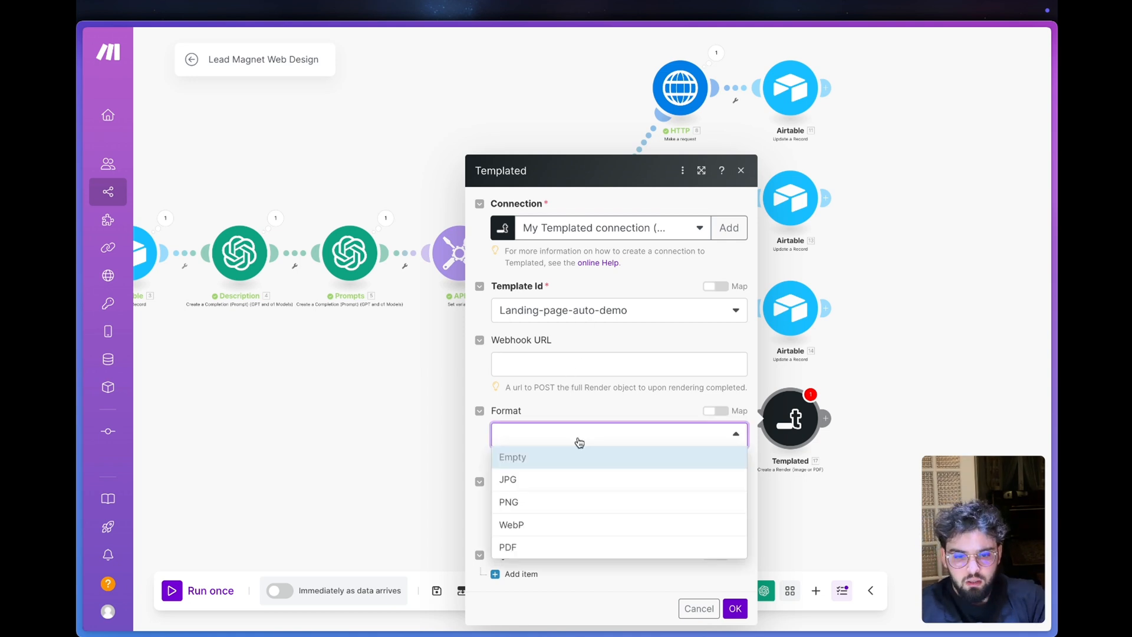
pyautogui.click(586, 506)
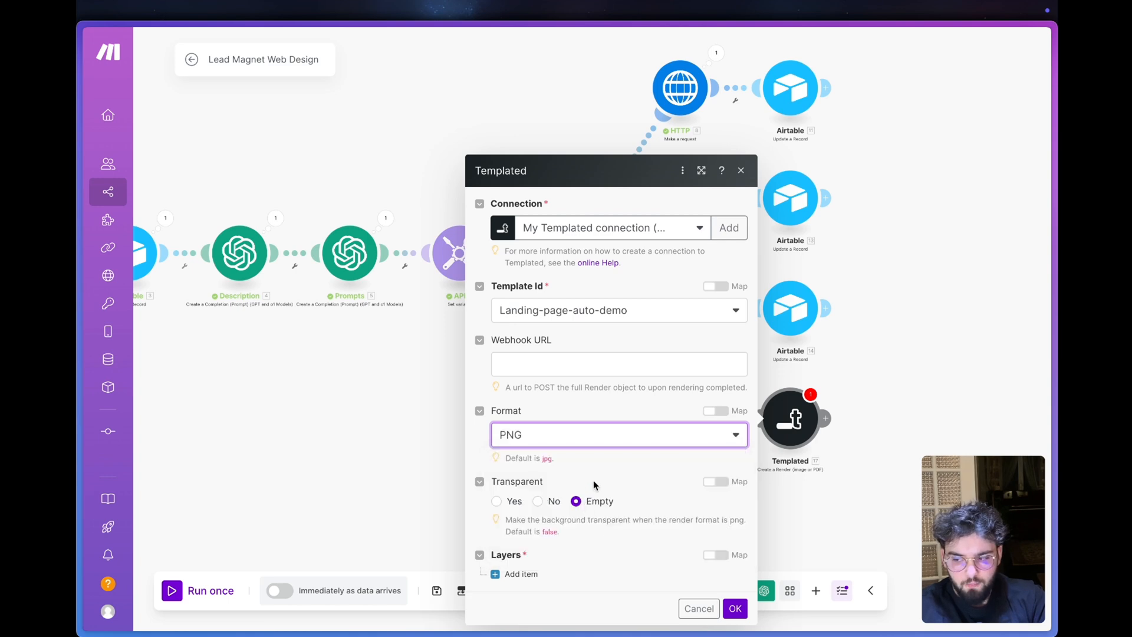
pyautogui.click(593, 481)
# - Add a first layer item to the render module and look through its available override fields
pyautogui.click(529, 575)
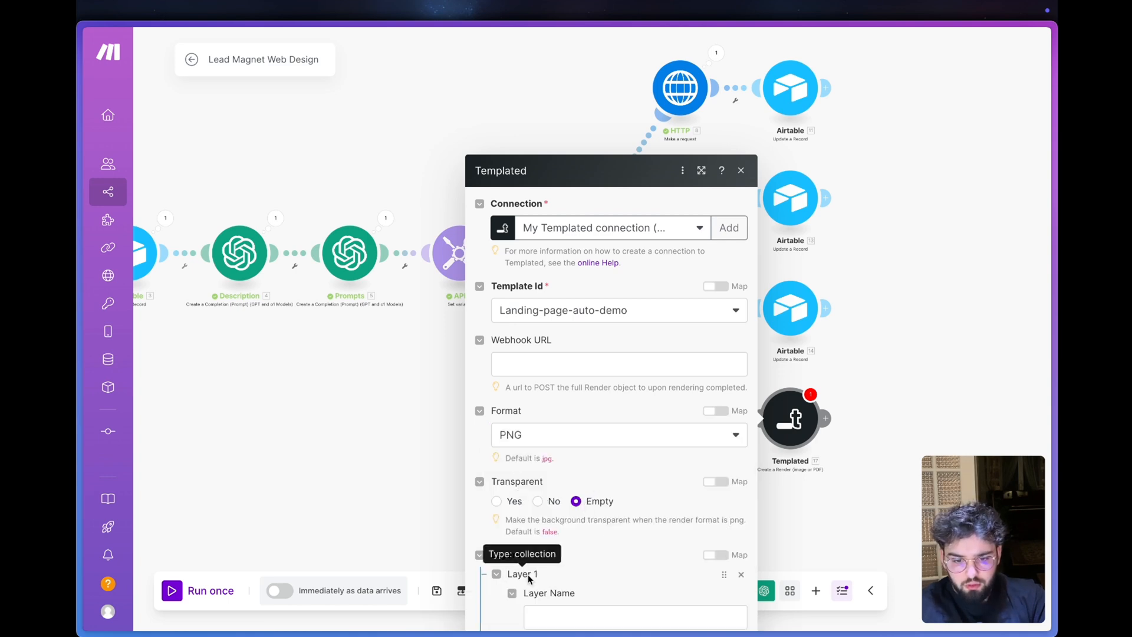
pyautogui.scroll(-10, 568, 496)
pyautogui.scroll(-3, 568, 496)
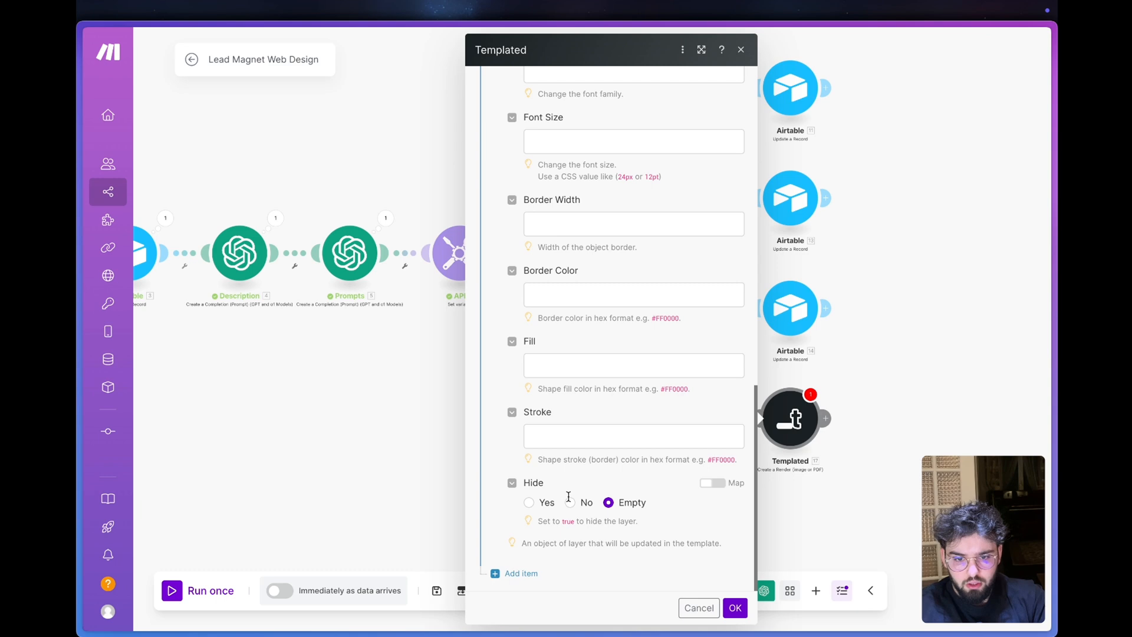
pyautogui.scroll(12, 566, 318)
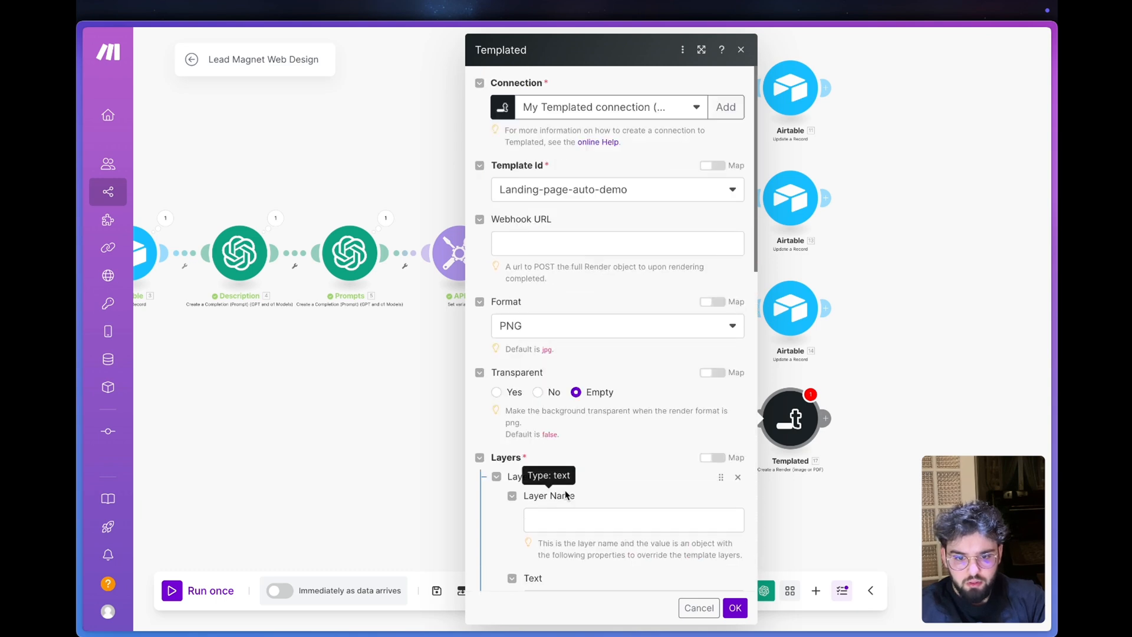
pyautogui.scroll(4, 575, 330)
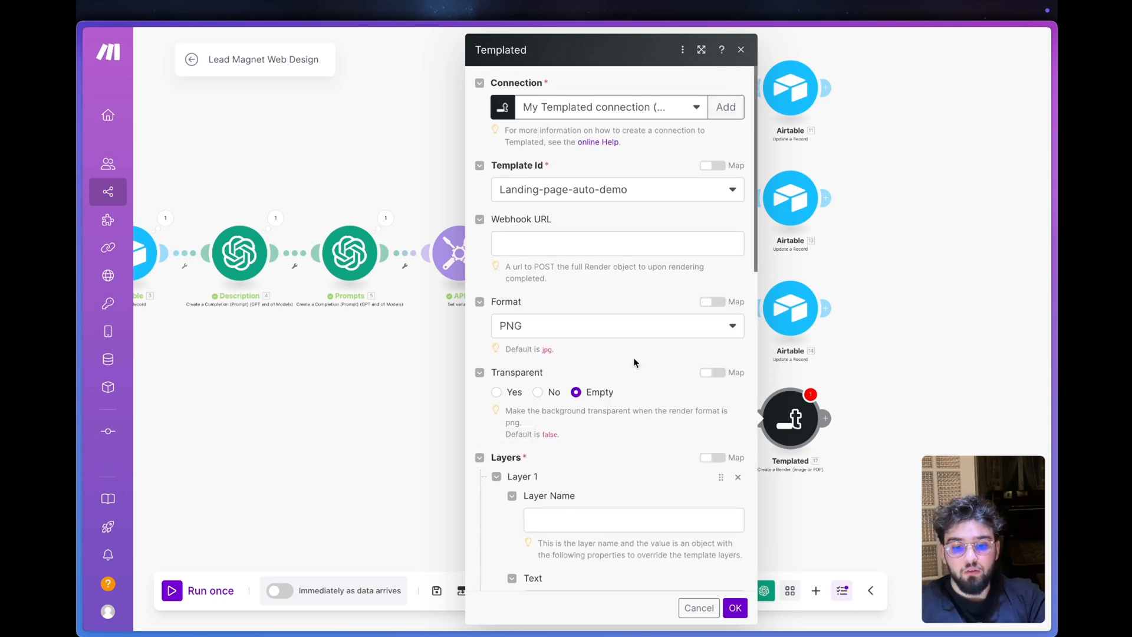
pyautogui.scroll(-6, 566, 283)
# - Check the logo layer's name in the Templated landing-page template, then return to Make and name Layer 1 Logo
pyautogui.click(561, 250)
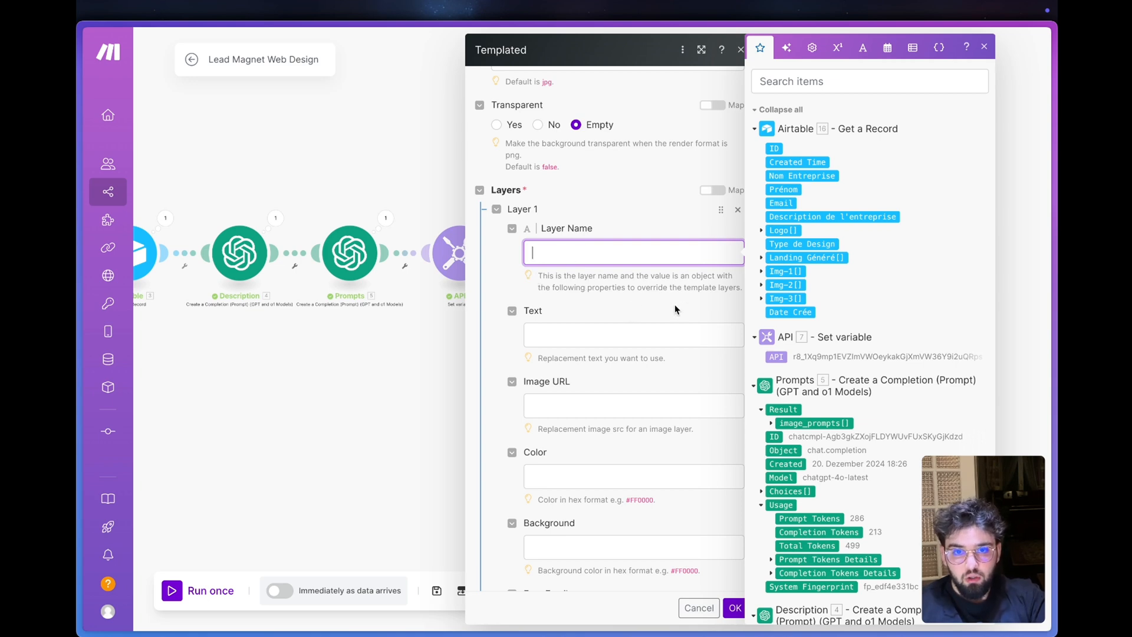
pyautogui.moveTo(82, 407)
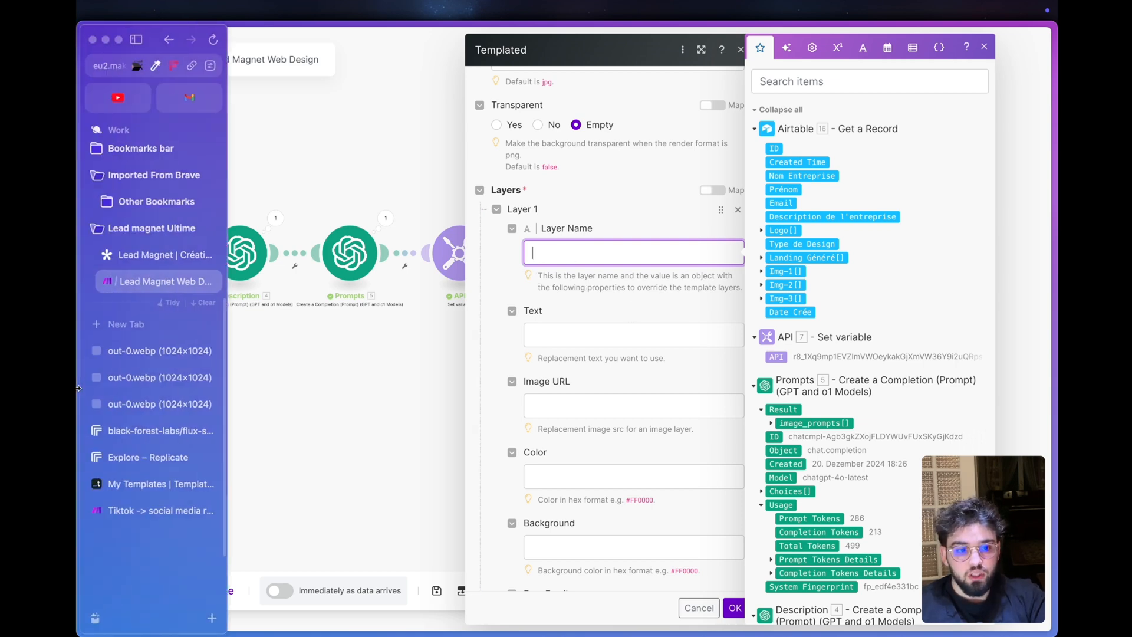
pyautogui.click(134, 485)
pyautogui.click(384, 442)
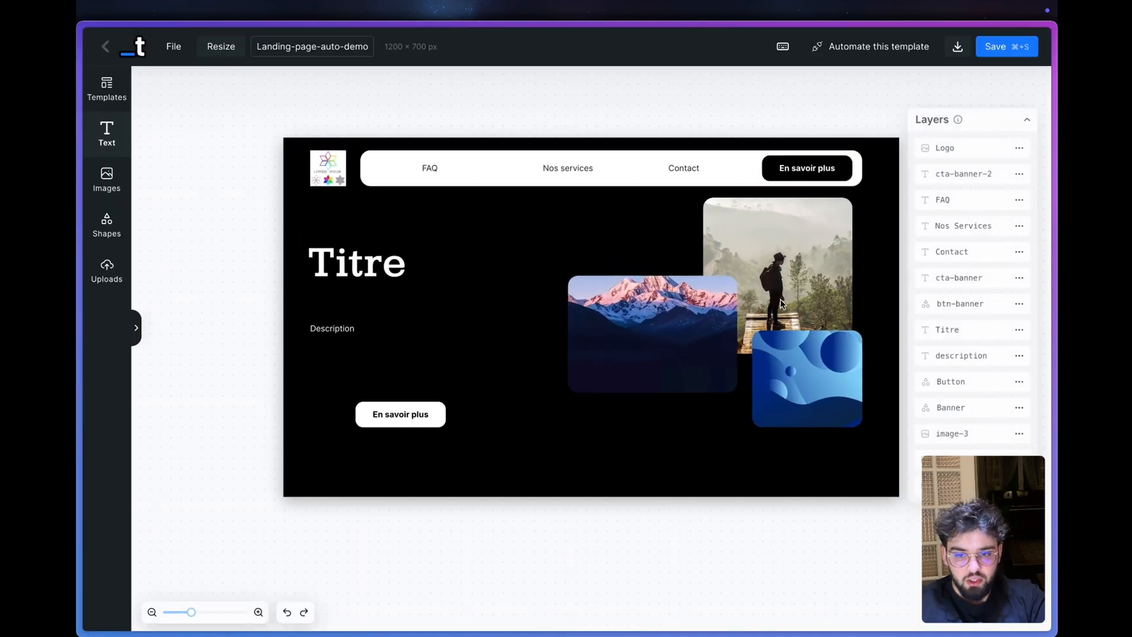
pyautogui.click(962, 149)
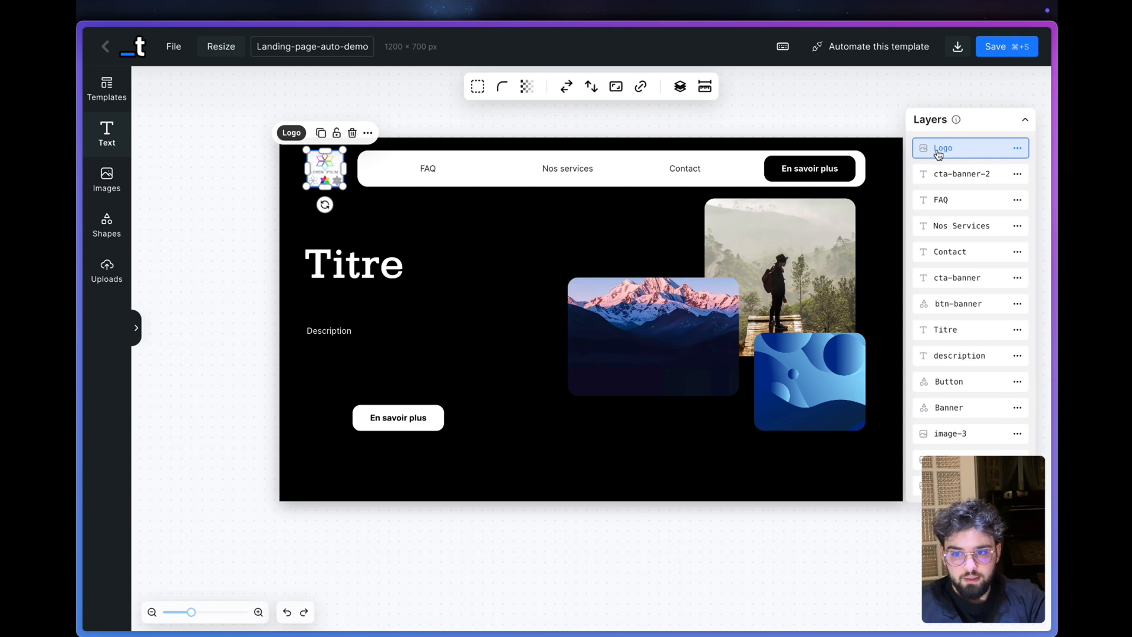
pyautogui.moveTo(78, 331)
pyautogui.click(204, 281)
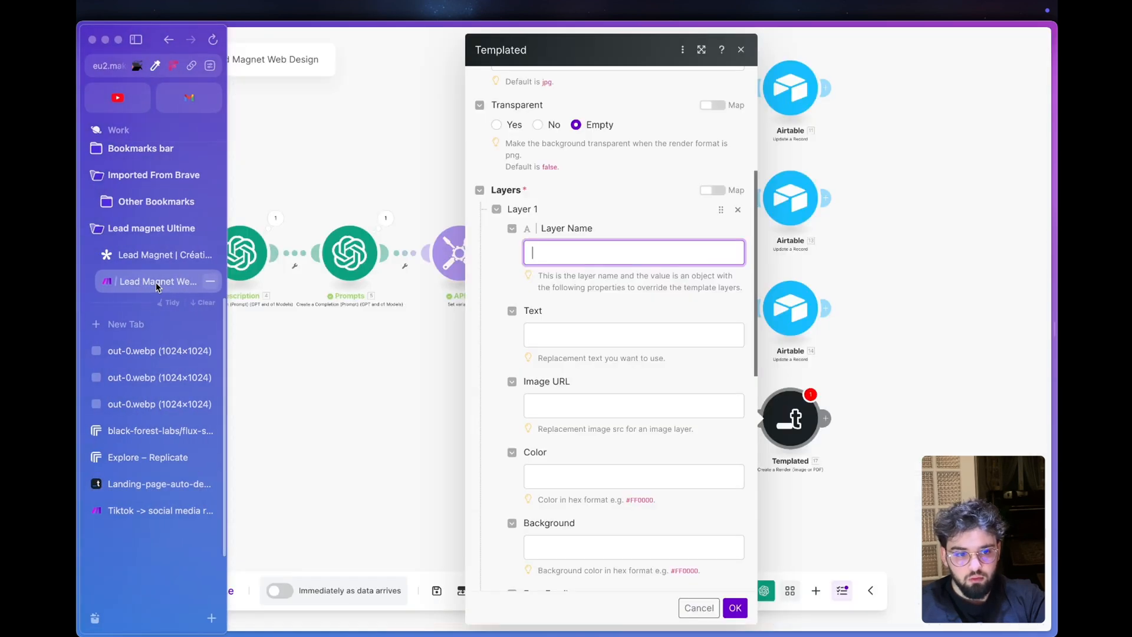
pyautogui.write('Logo')
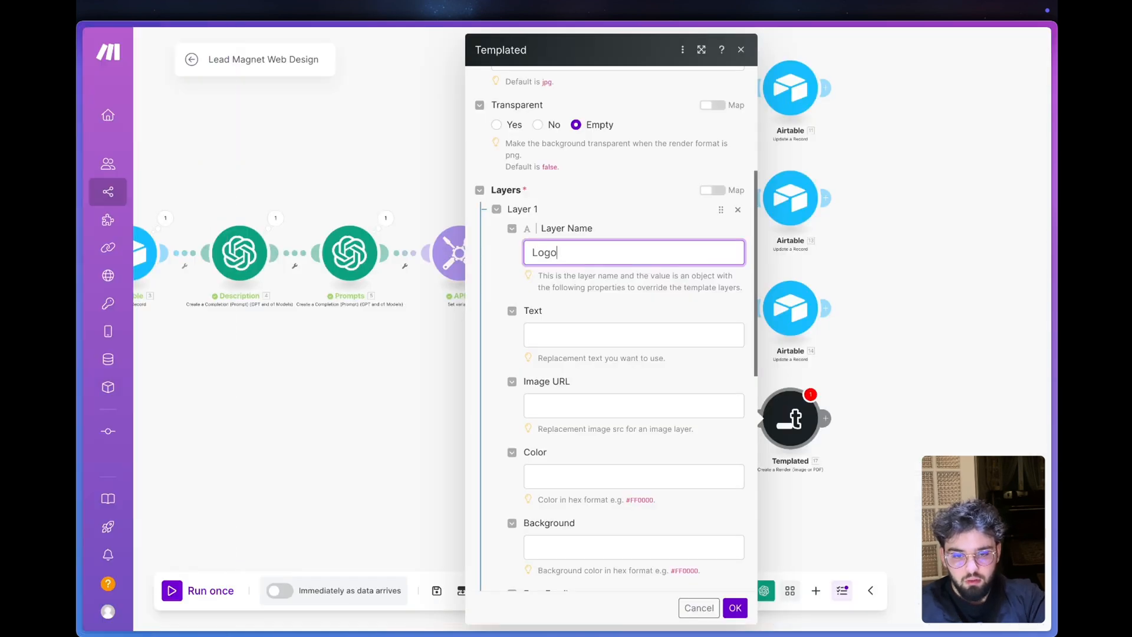
# - Map Layer 1's image URL to the URL of the Logo attachment from the Airtable Get a Record module
pyautogui.click(546, 344)
pyautogui.click(554, 405)
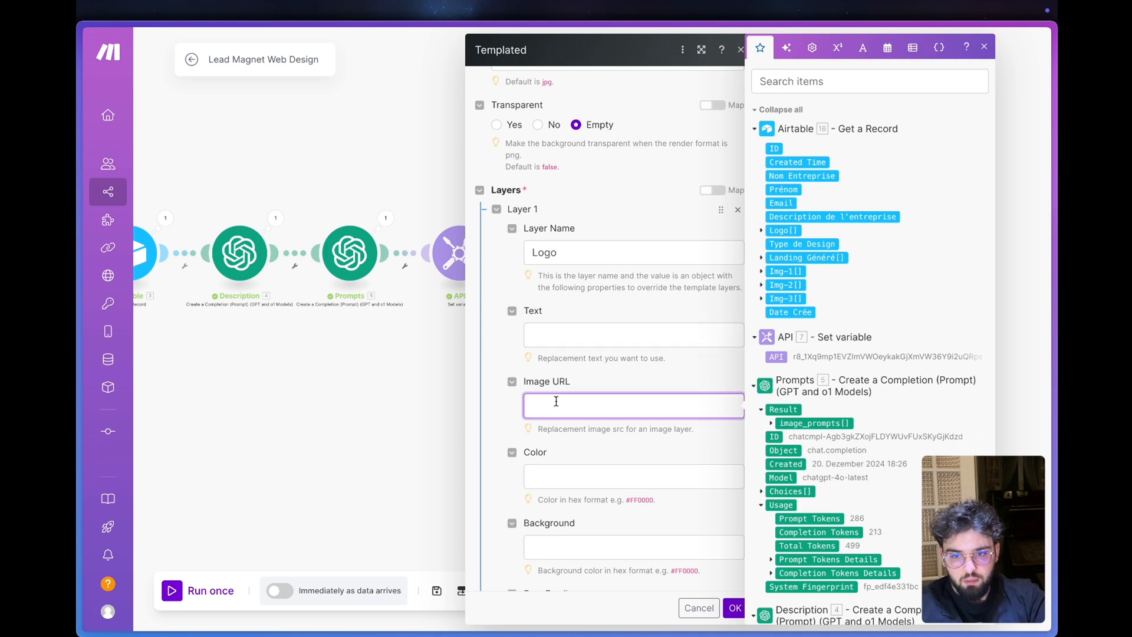
pyautogui.click(761, 231)
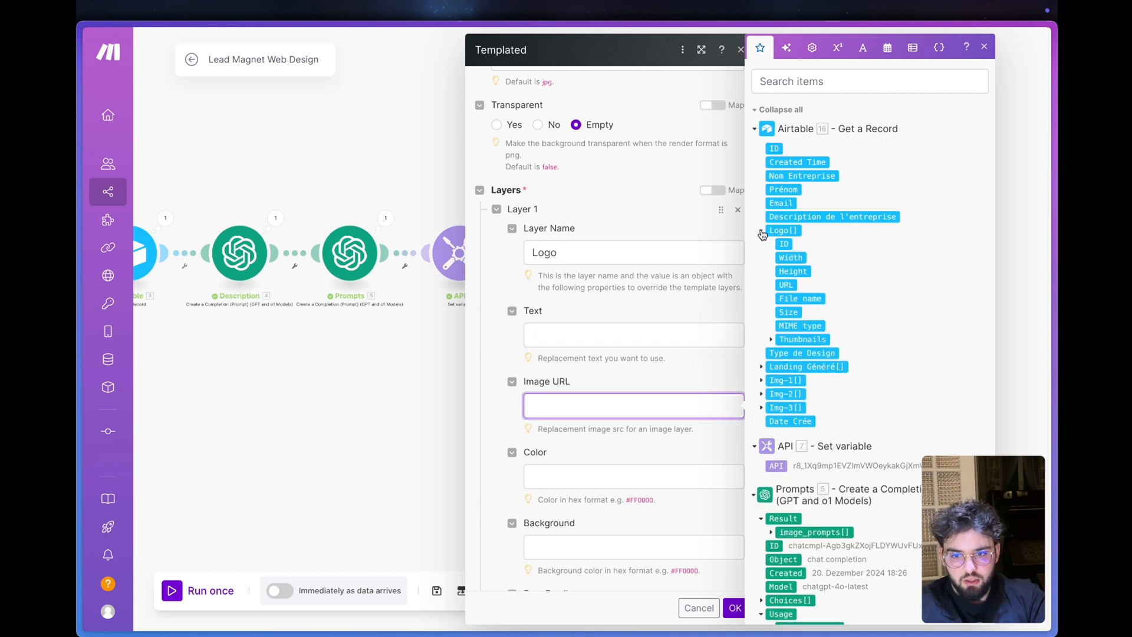
pyautogui.click(799, 339)
pyautogui.click(790, 286)
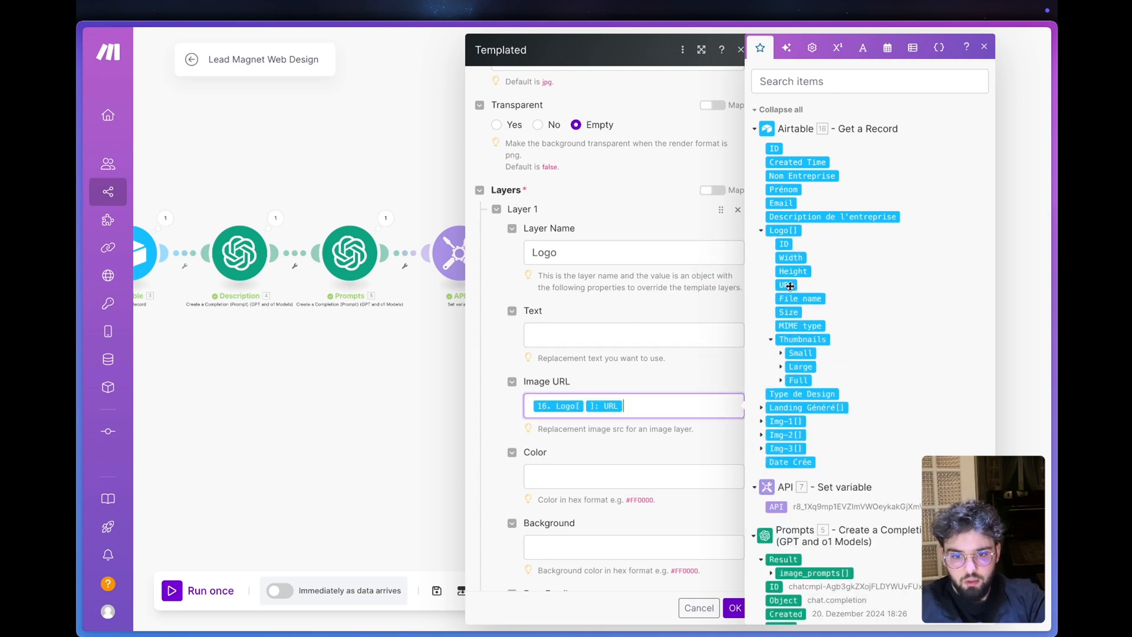
pyautogui.click(670, 359)
# - Review the template's logo and layers in Templated, then examine Layer 1's remaining style fields in the Make render module
pyautogui.moveTo(84, 434)
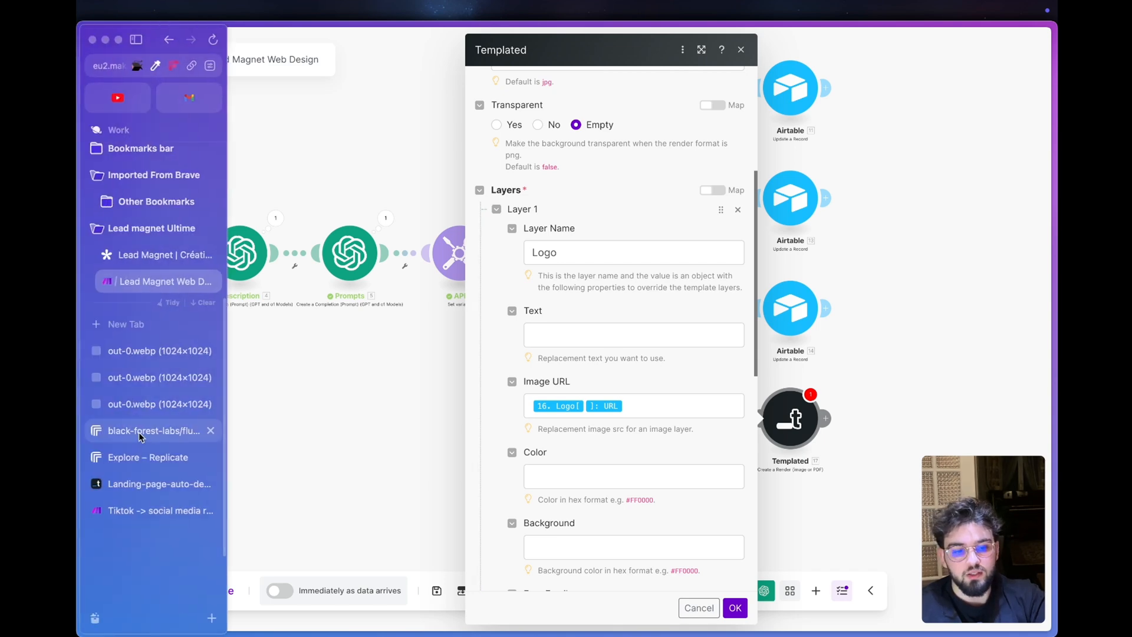
pyautogui.click(152, 482)
pyautogui.scroll(1, 333, 155)
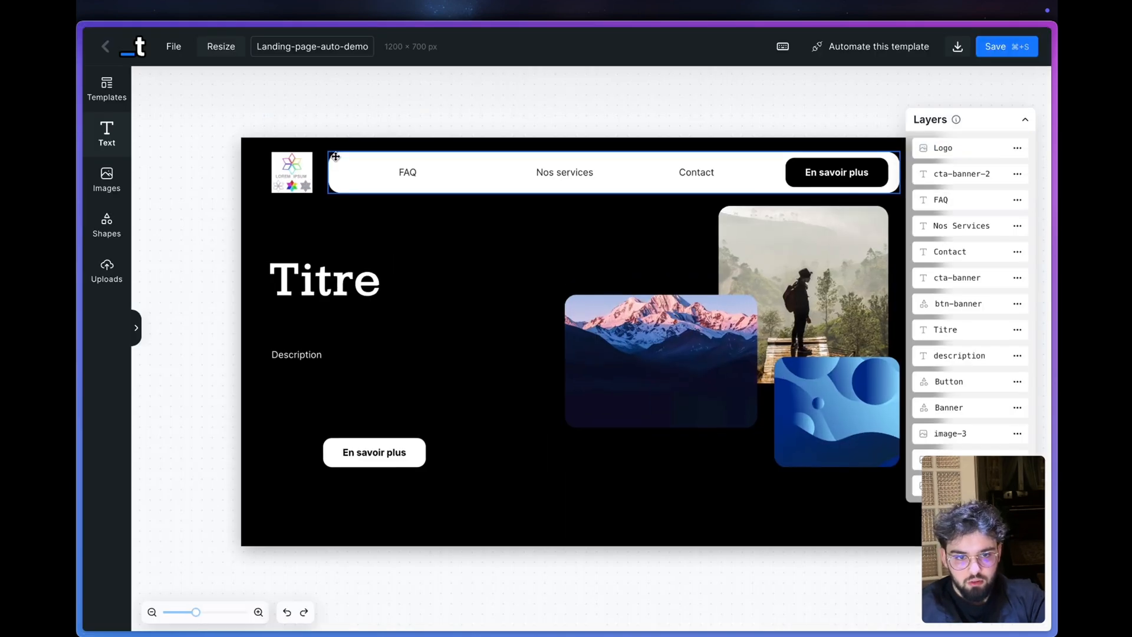
pyautogui.moveTo(82, 354)
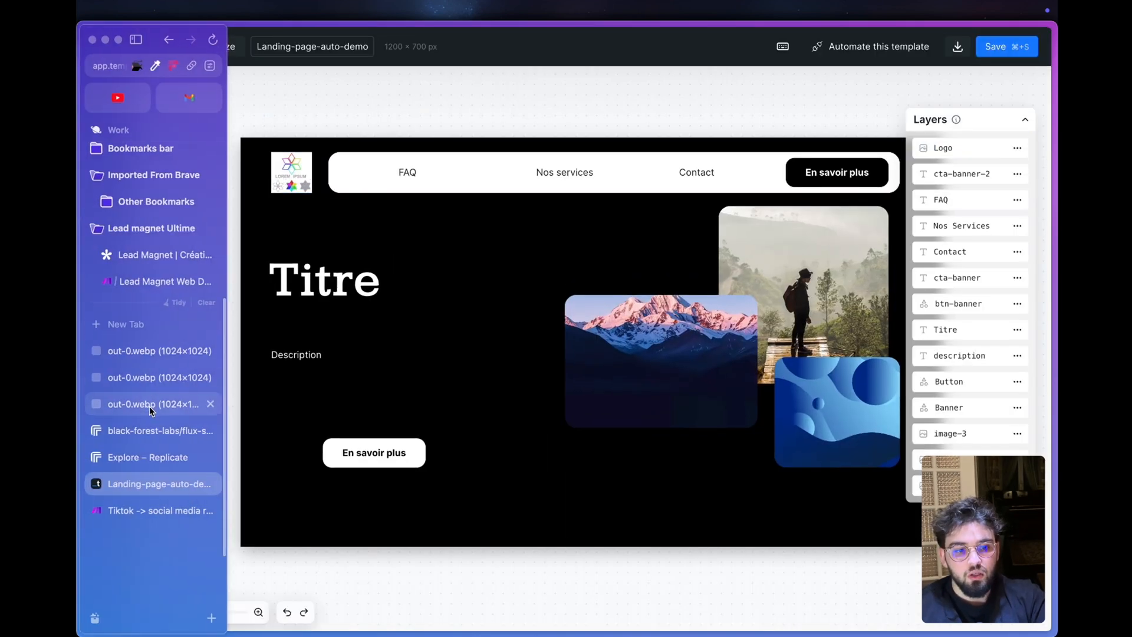
pyautogui.click(159, 281)
pyautogui.scroll(-2, 596, 500)
pyautogui.scroll(3, 595, 500)
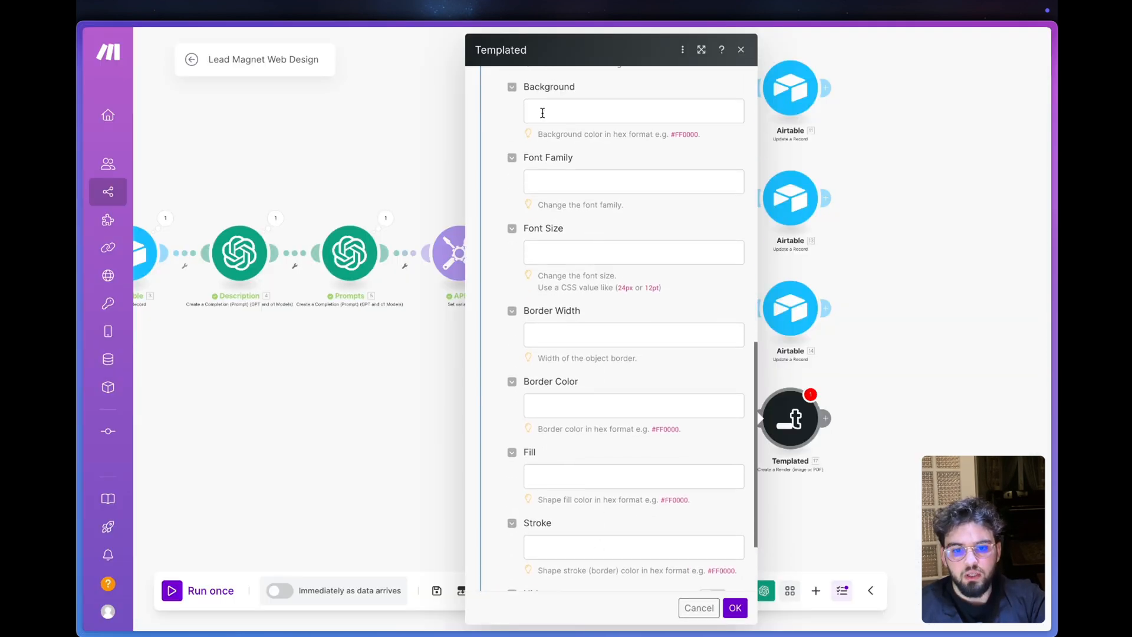
pyautogui.scroll(-3, 579, 389)
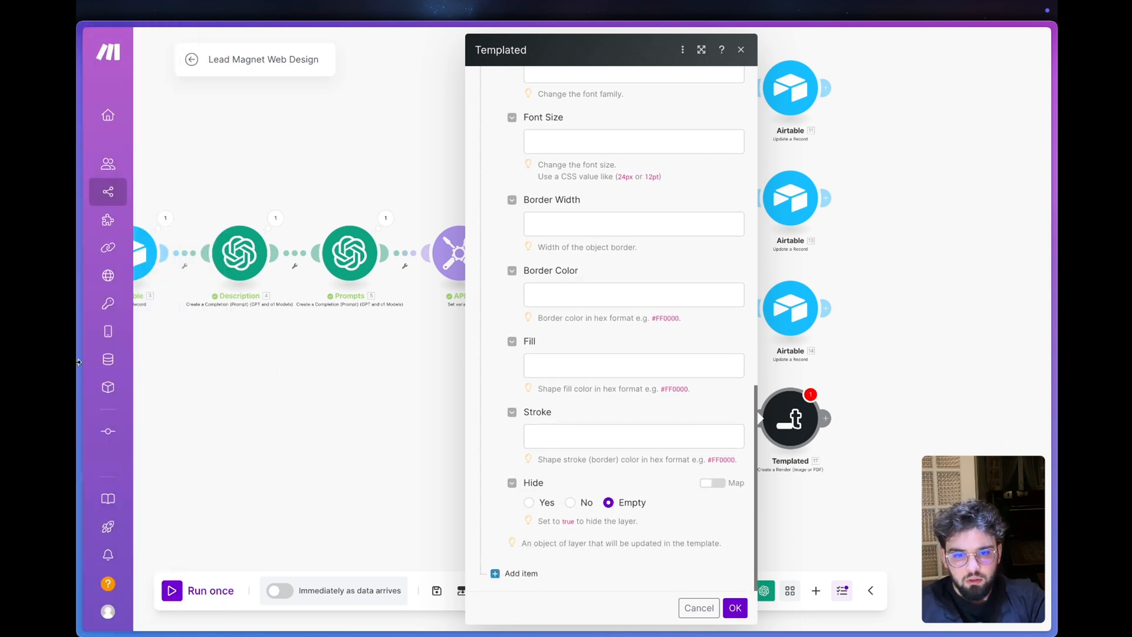
# - Examine Layer 1's optional color, background, font family, font size and other style override fields in the render module
pyautogui.scroll(8, 591, 459)
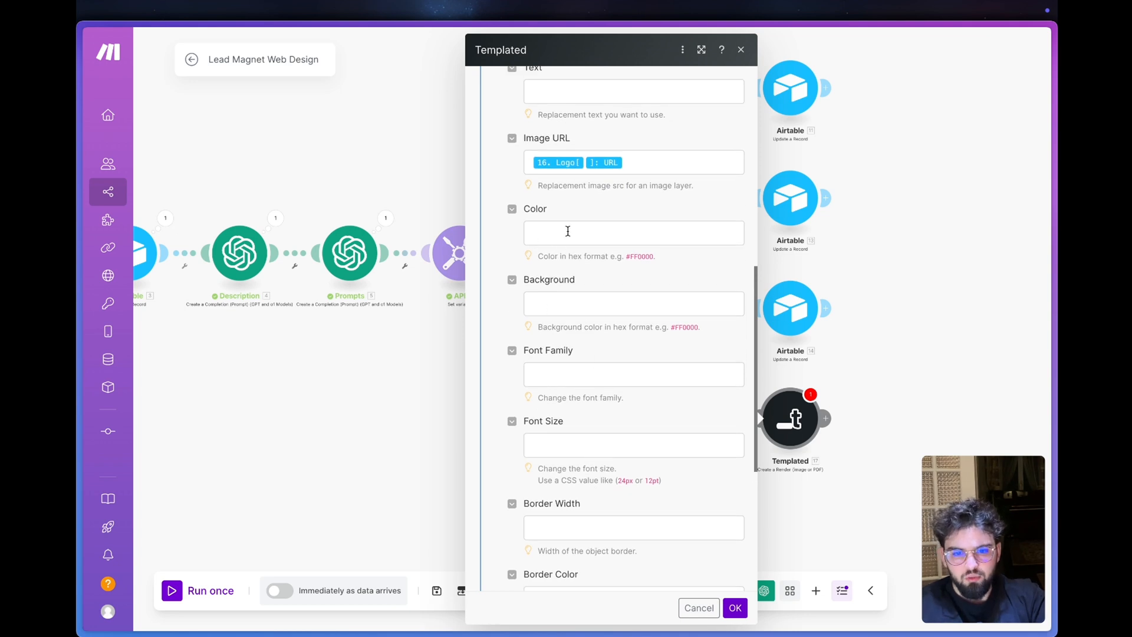
pyautogui.click(555, 308)
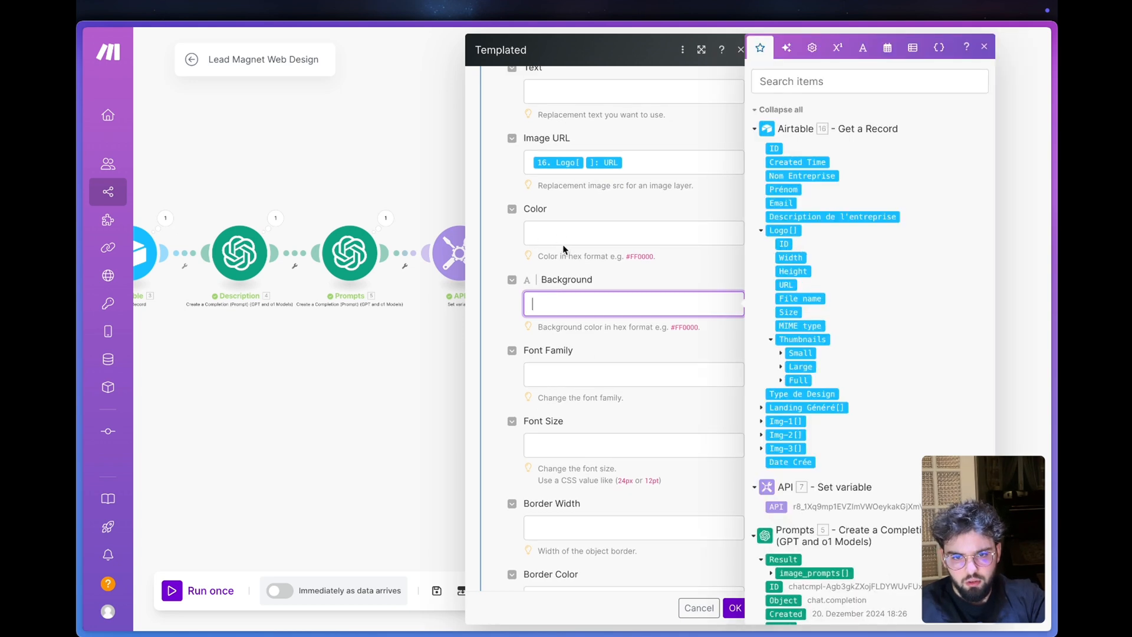
pyautogui.click(563, 238)
pyautogui.scroll(-3, 569, 243)
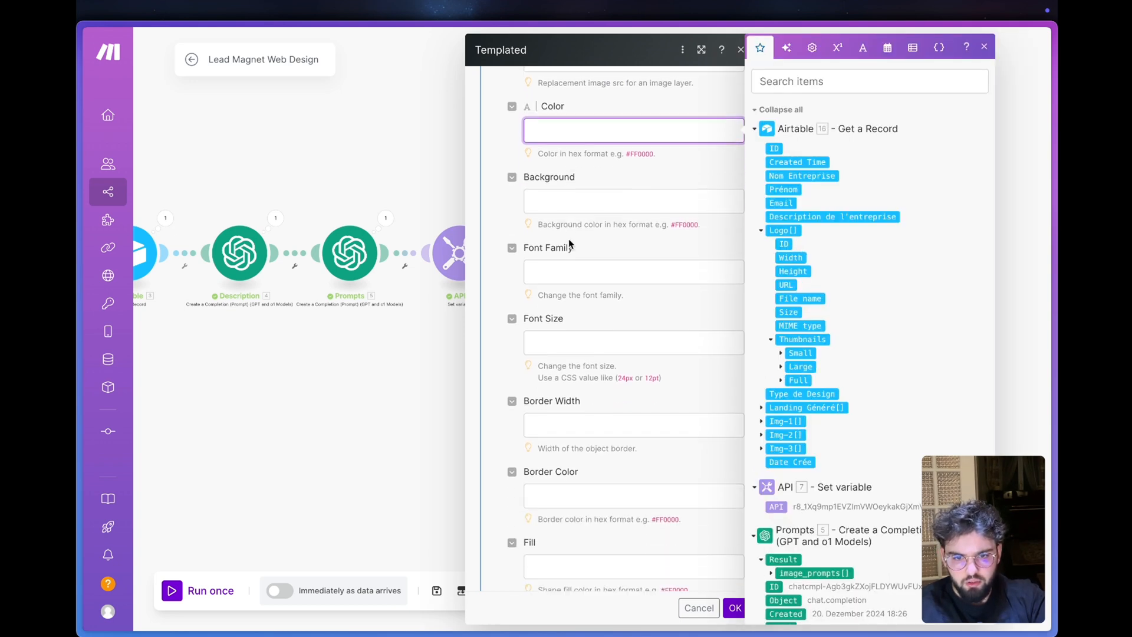
pyautogui.click(561, 276)
pyautogui.moveTo(583, 246); pyautogui.dragTo(523, 244)
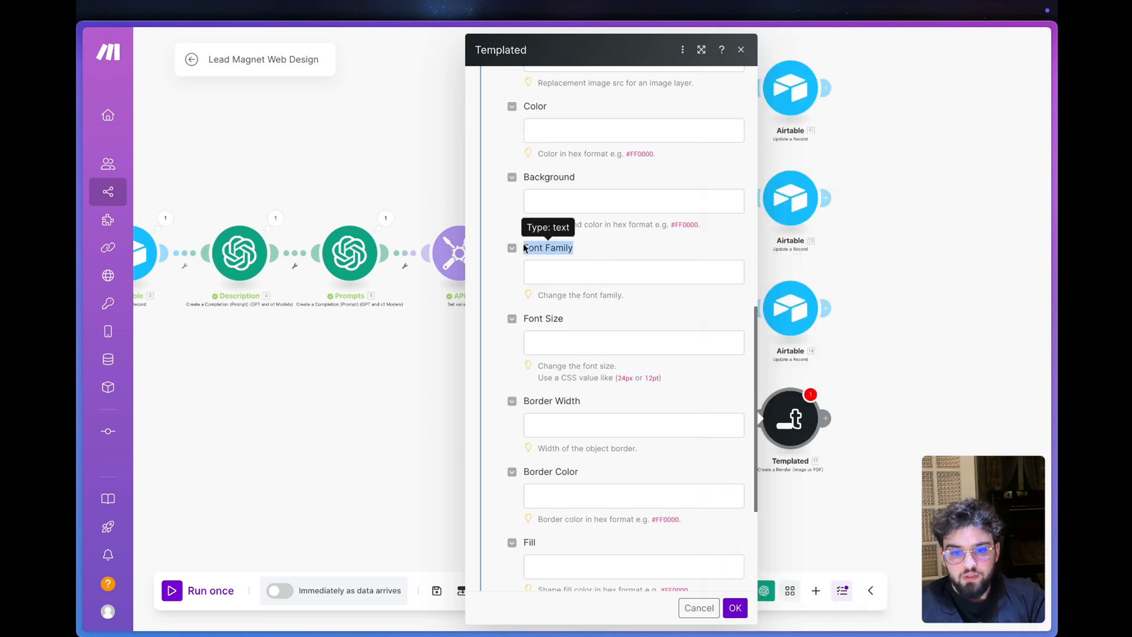
pyautogui.moveTo(571, 324); pyautogui.dragTo(519, 329)
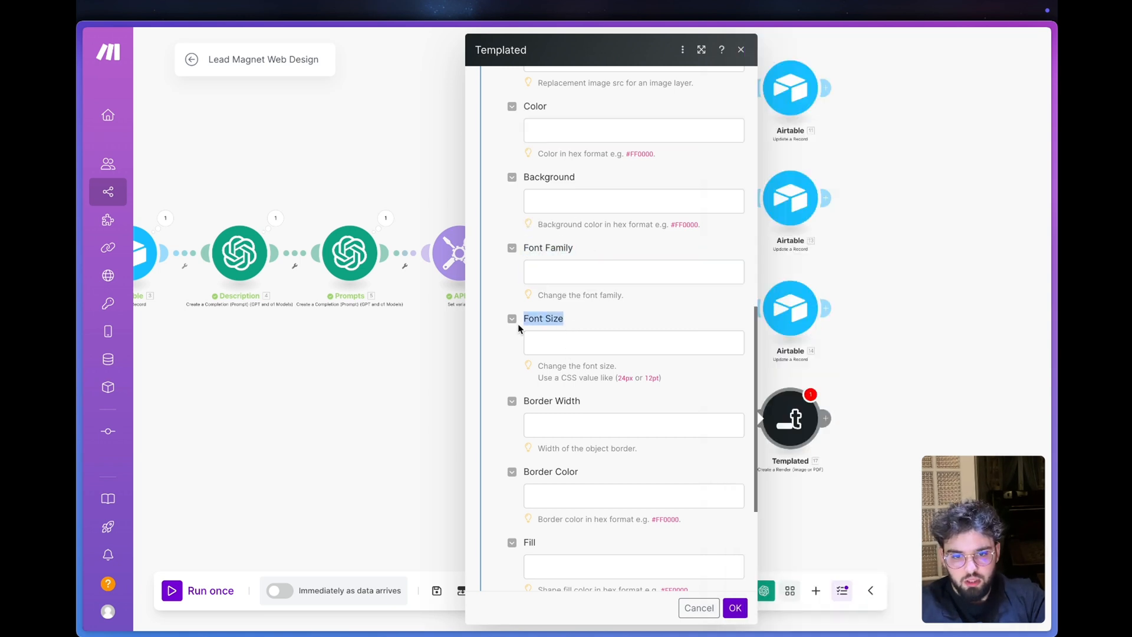
pyautogui.scroll(-3, 521, 323)
pyautogui.scroll(-1, 553, 283)
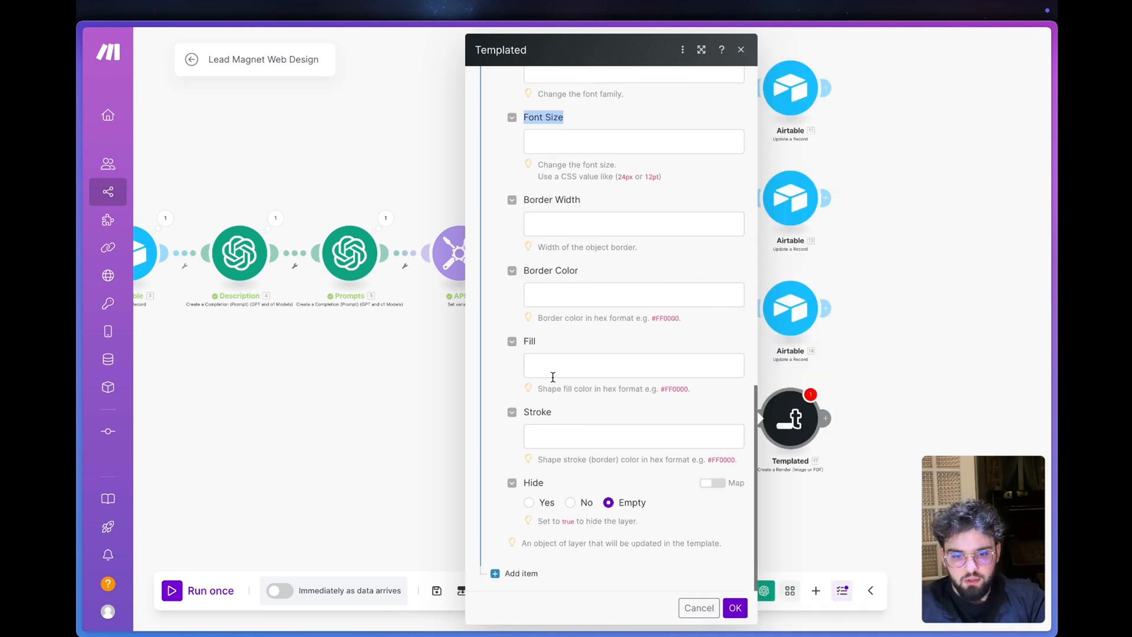
# - Add a second layer item to the Templated render module
pyautogui.click(533, 575)
pyautogui.scroll(-6, 528, 568)
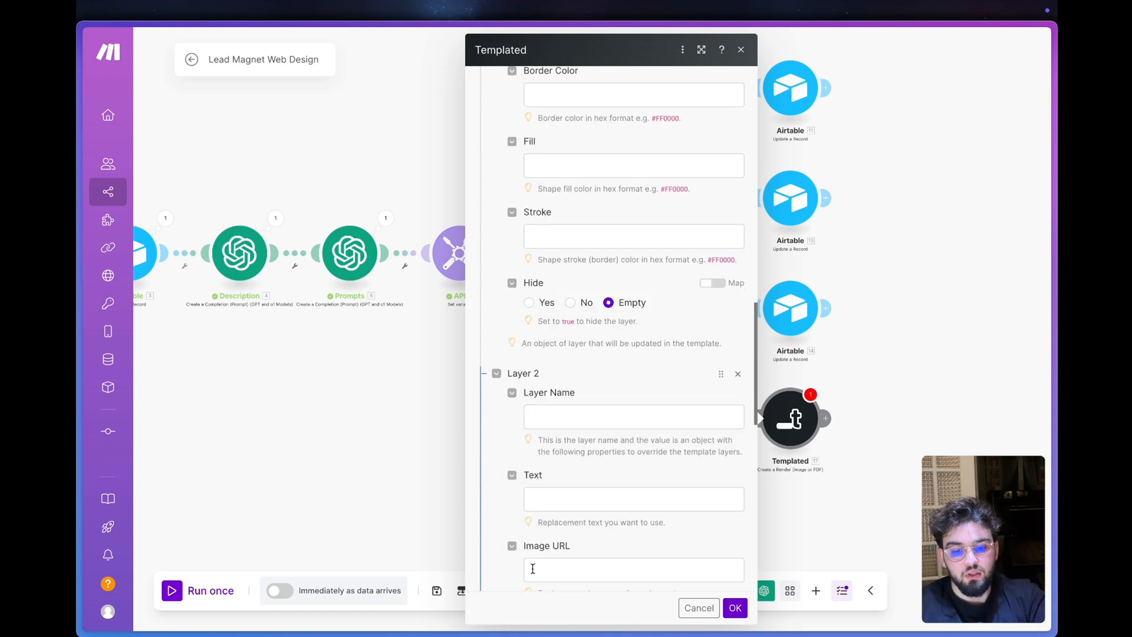
pyautogui.click(617, 268)
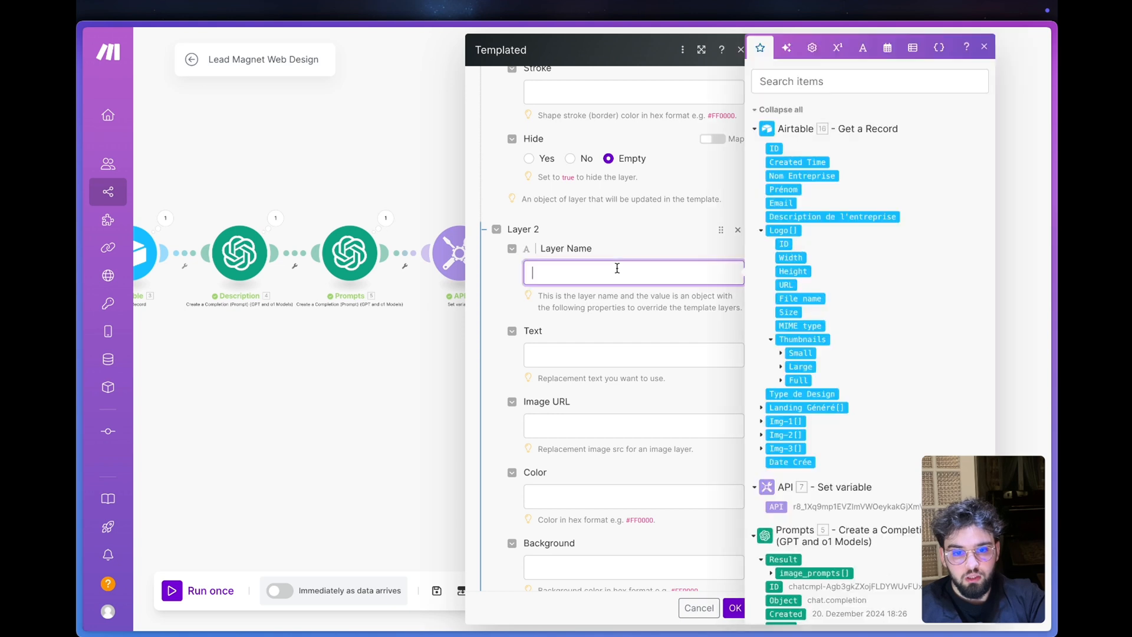
# - Check the title layer's name in the Templated landing-page template, then return to Make and name Layer 2 Titre
pyautogui.moveTo(94, 483)
pyautogui.click(151, 483)
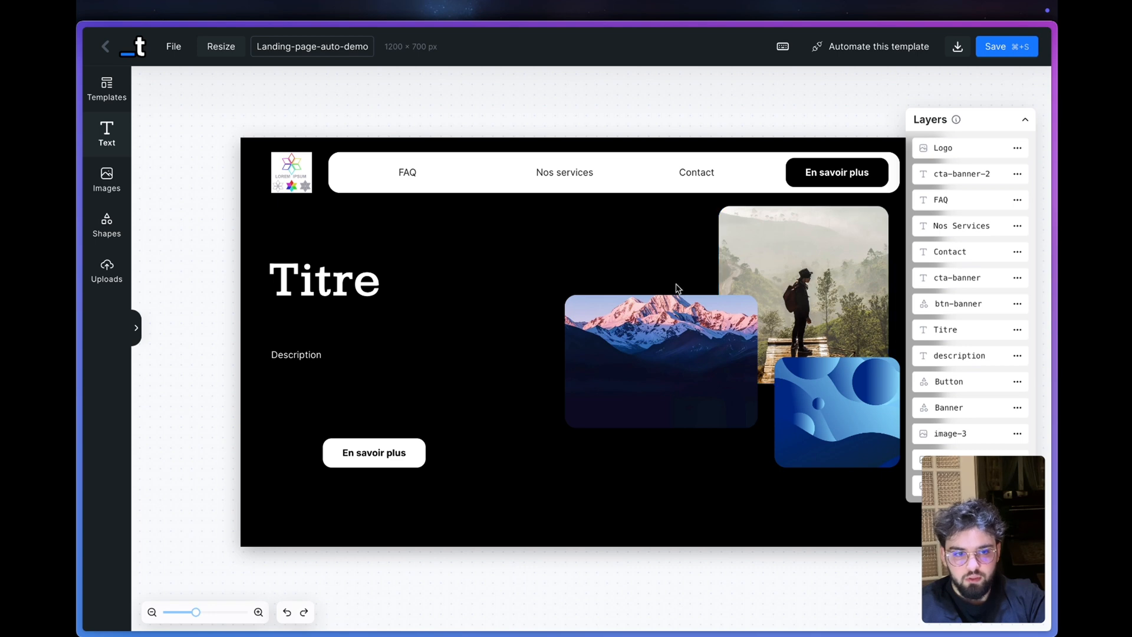
pyautogui.click(104, 324)
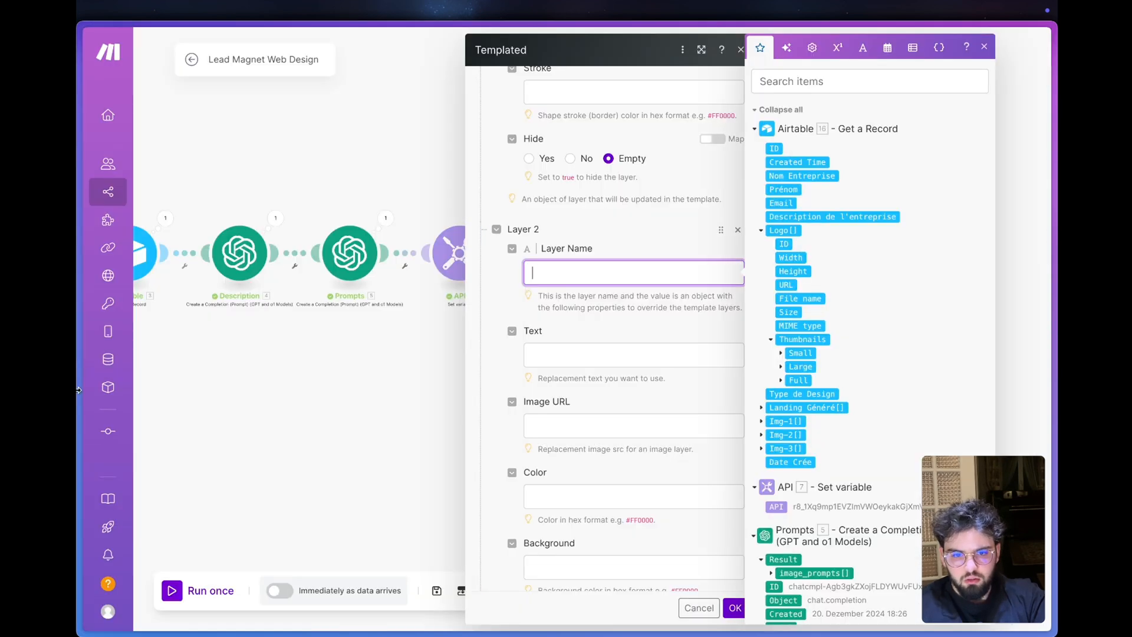
pyautogui.click(152, 483)
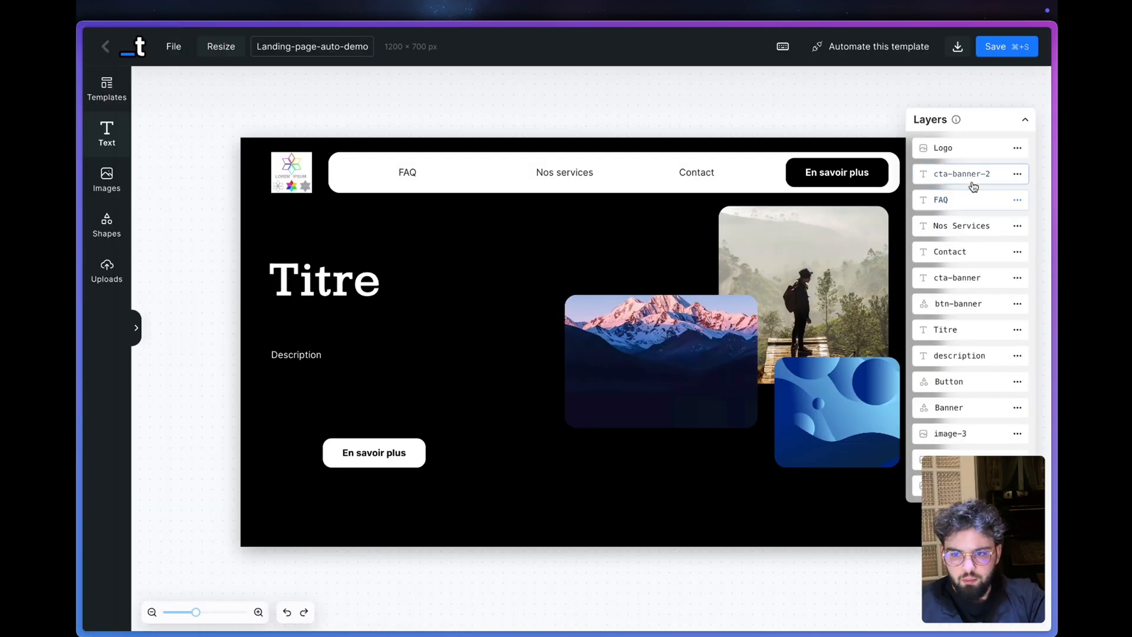
pyautogui.click(311, 259)
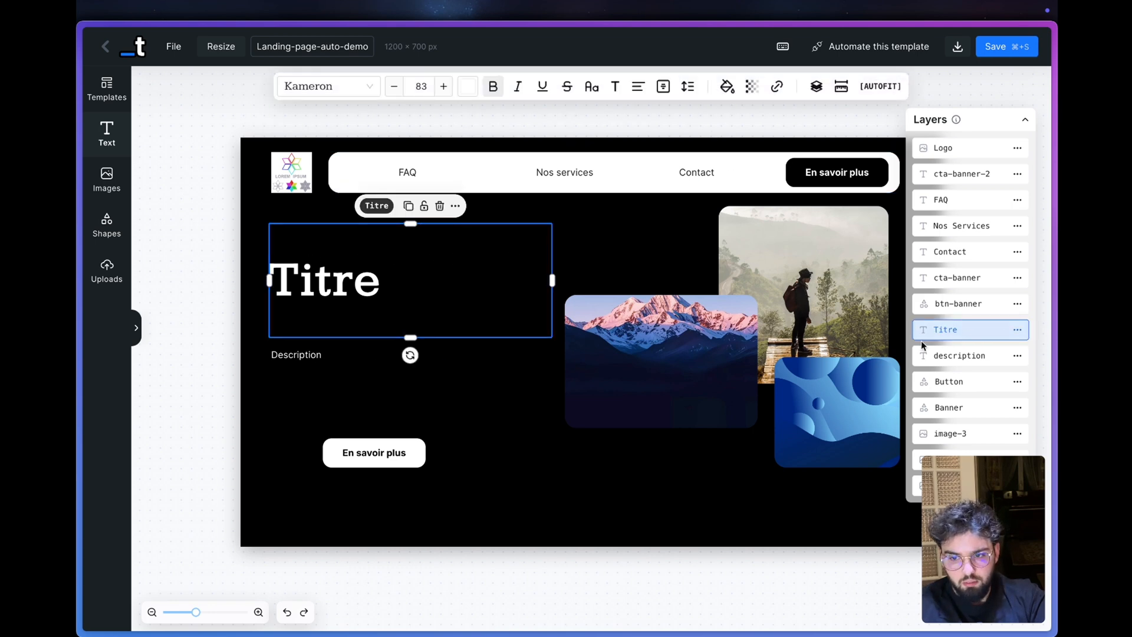
pyautogui.moveTo(88, 283)
pyautogui.click(142, 283)
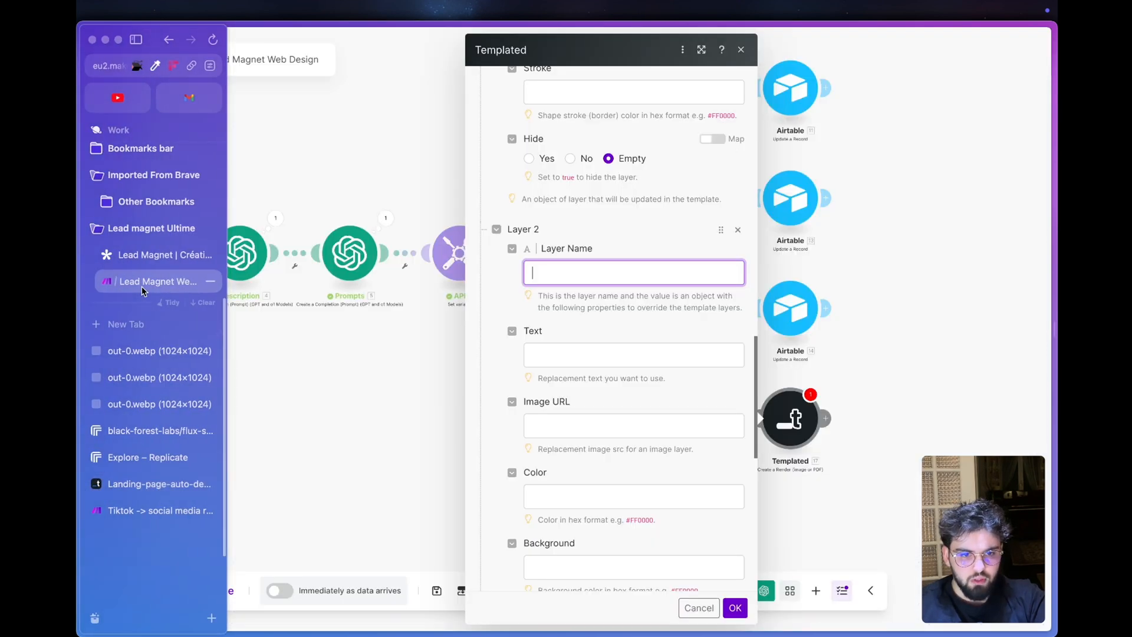
pyautogui.write('Titre')
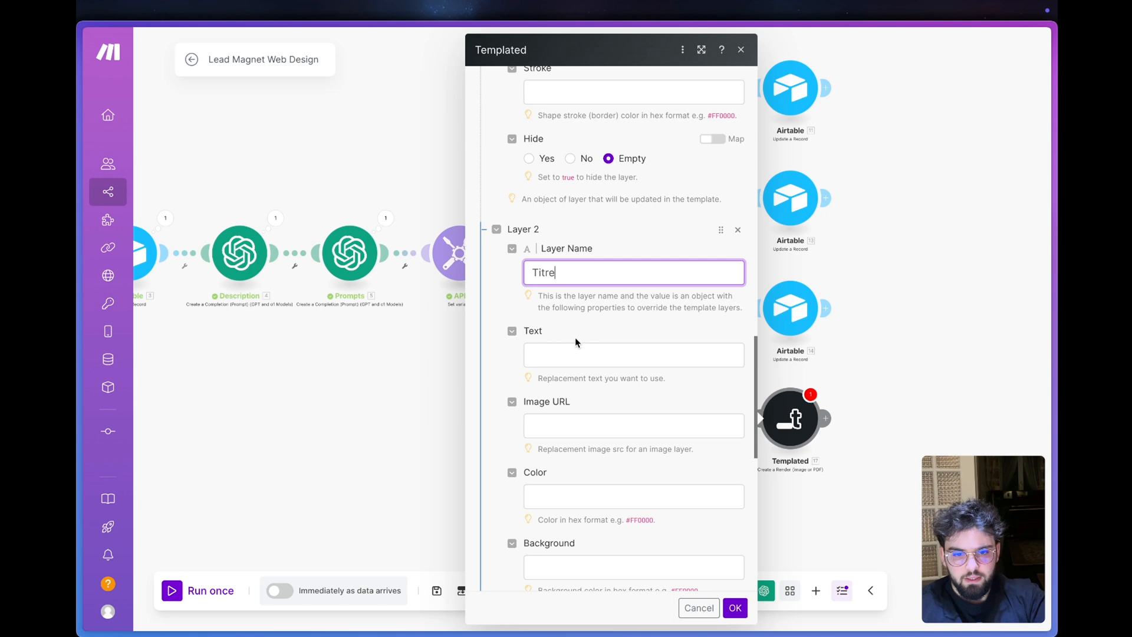
# - Map Layer 2's replacement text to Nom Entreprise from the Airtable Get a Record module
pyautogui.click(574, 354)
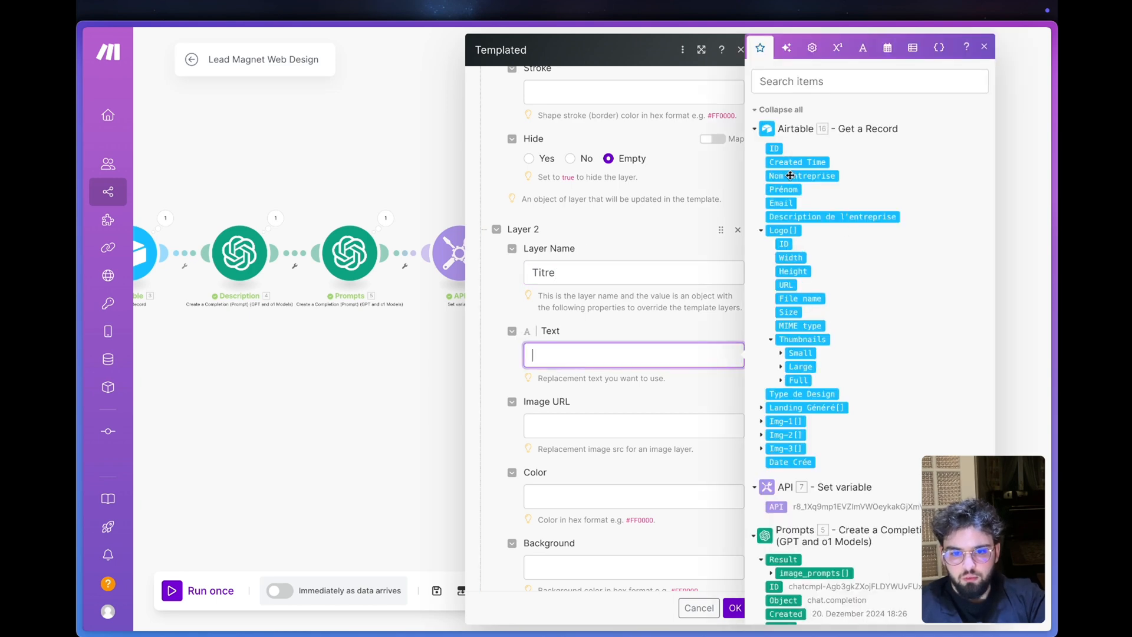
pyautogui.click(790, 175)
pyautogui.click(573, 327)
pyautogui.scroll(6, 612, 310)
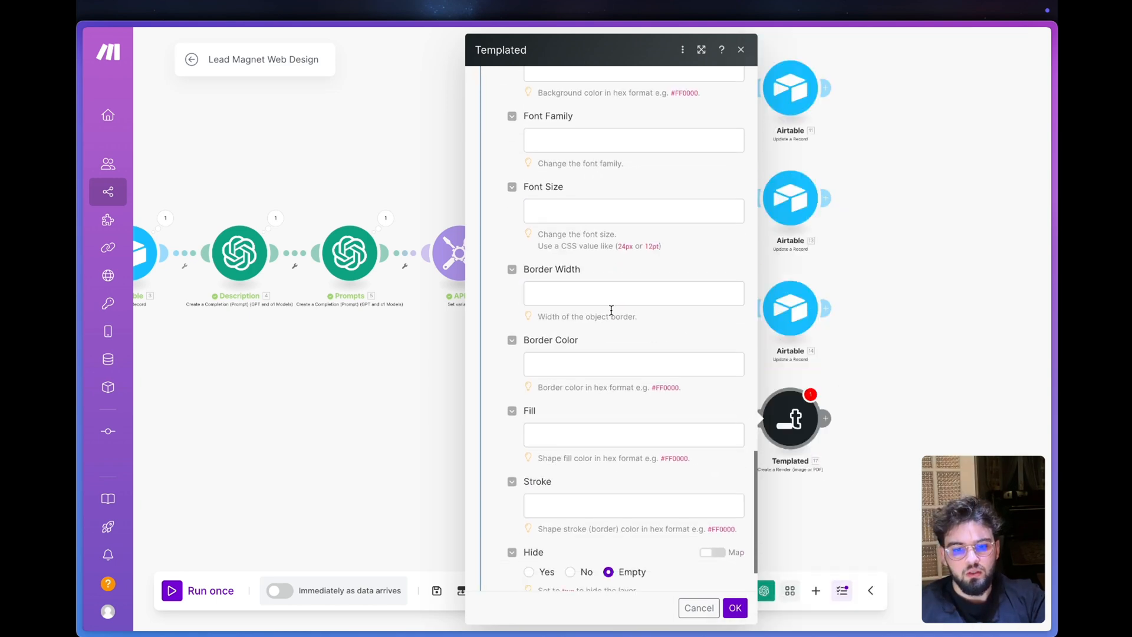
# - Add a third layer item to the render module and name it description
pyautogui.scroll(-2, 611, 309)
pyautogui.scroll(-2, 582, 429)
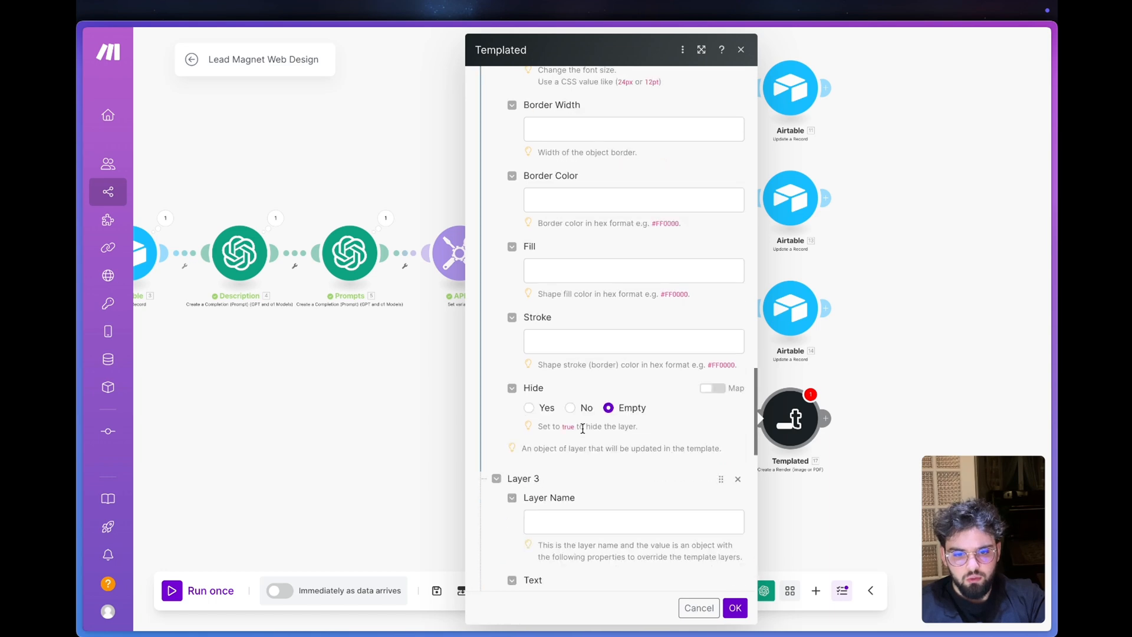
pyautogui.scroll(-4, 583, 428)
pyautogui.click(568, 261)
pyautogui.write('description')
# - Copy the description text layer's name from the Templated template and paste it as Layer 3's name in Make
pyautogui.moveTo(82, 412)
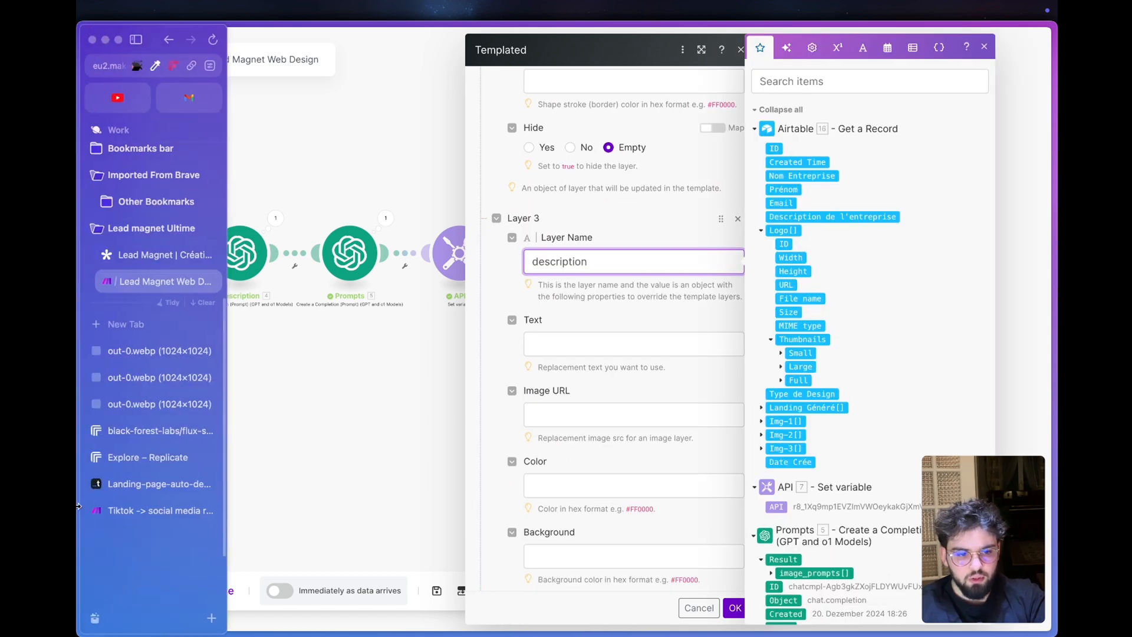
pyautogui.click(126, 489)
pyautogui.click(304, 366)
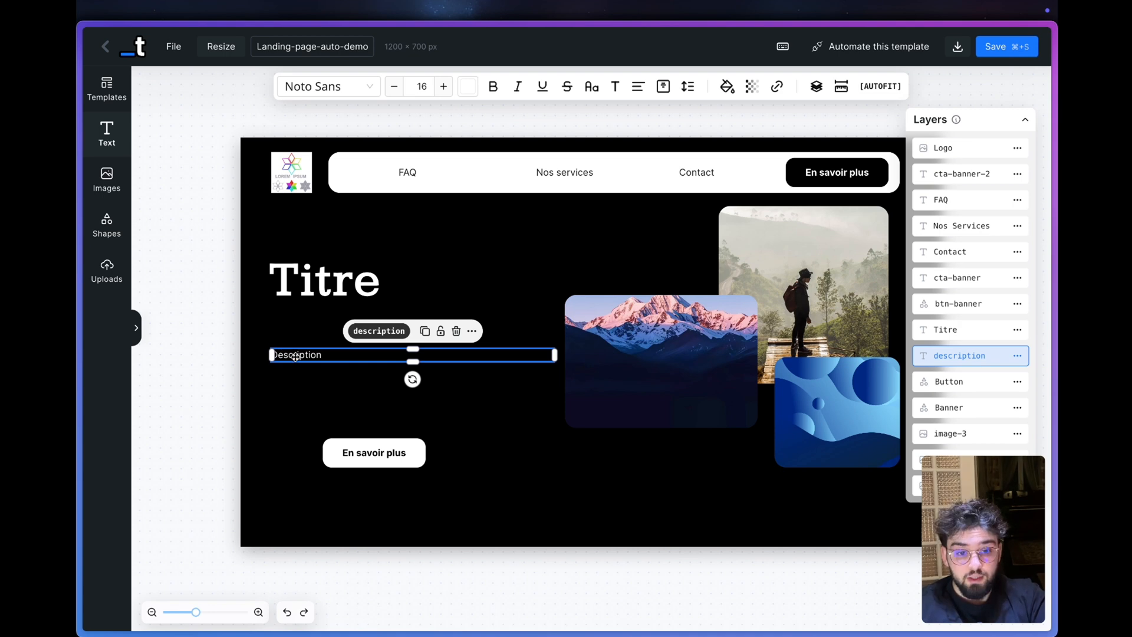
pyautogui.click(377, 335)
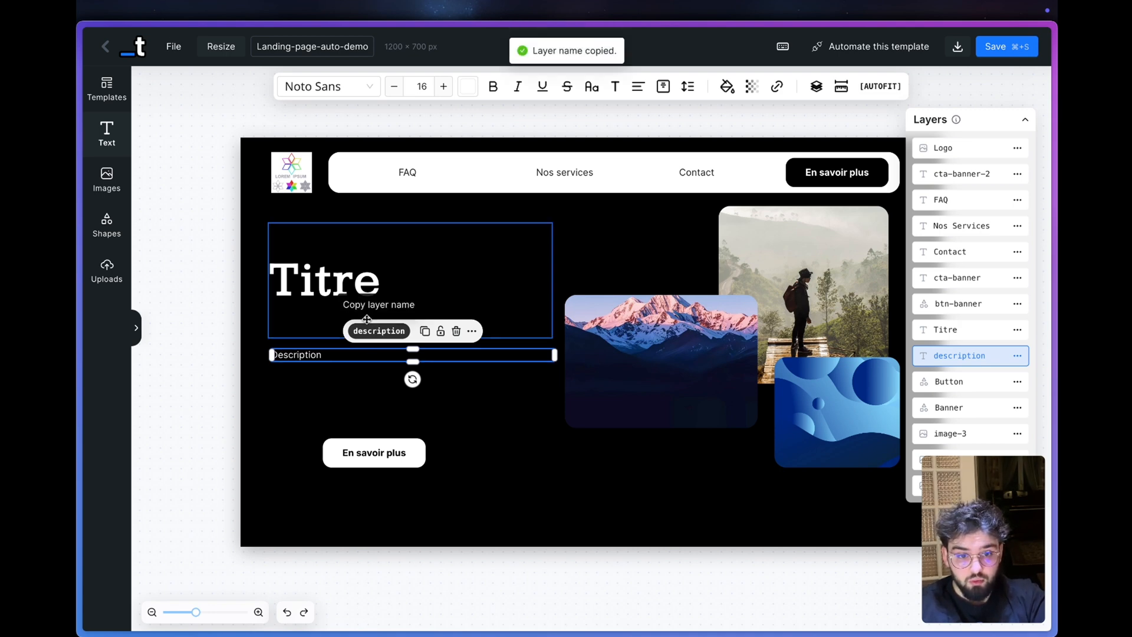
pyautogui.moveTo(83, 352)
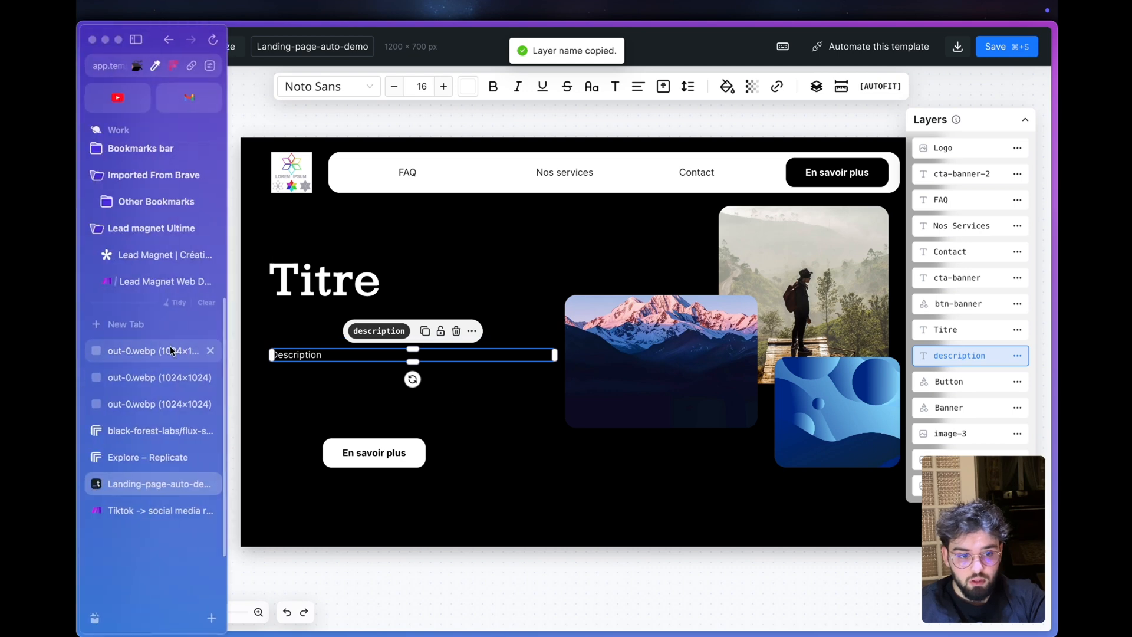
pyautogui.click(144, 280)
pyautogui.press('super+BackSpace')
pyautogui.write('description')
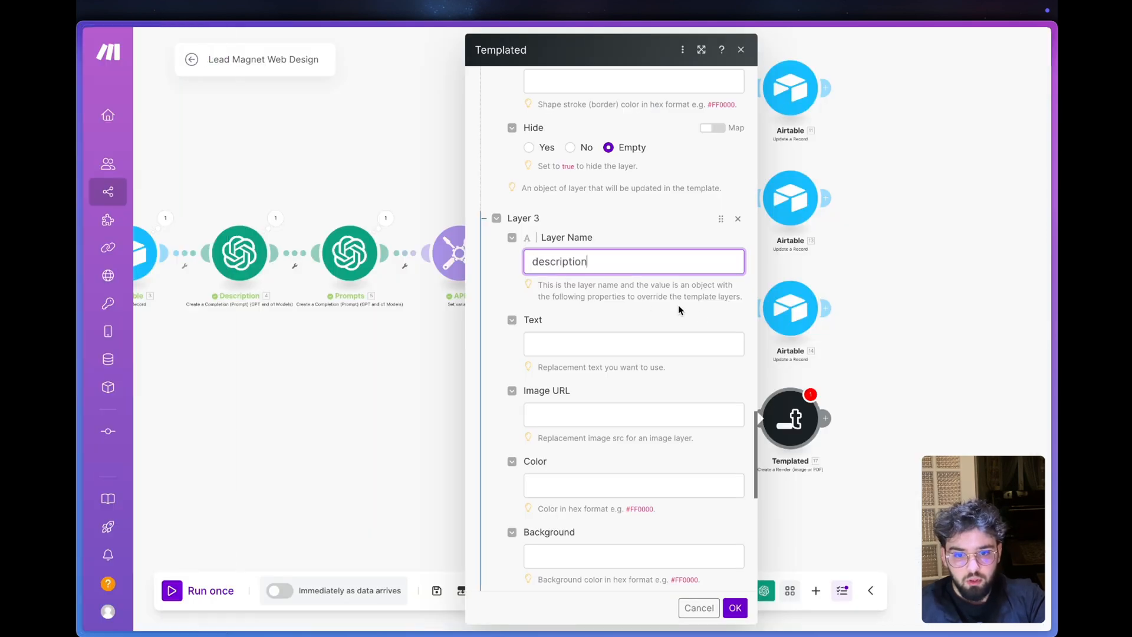
# - Map Layer 3's replacement text to the Result of the Description completion module
pyautogui.click(589, 298)
pyautogui.click(545, 347)
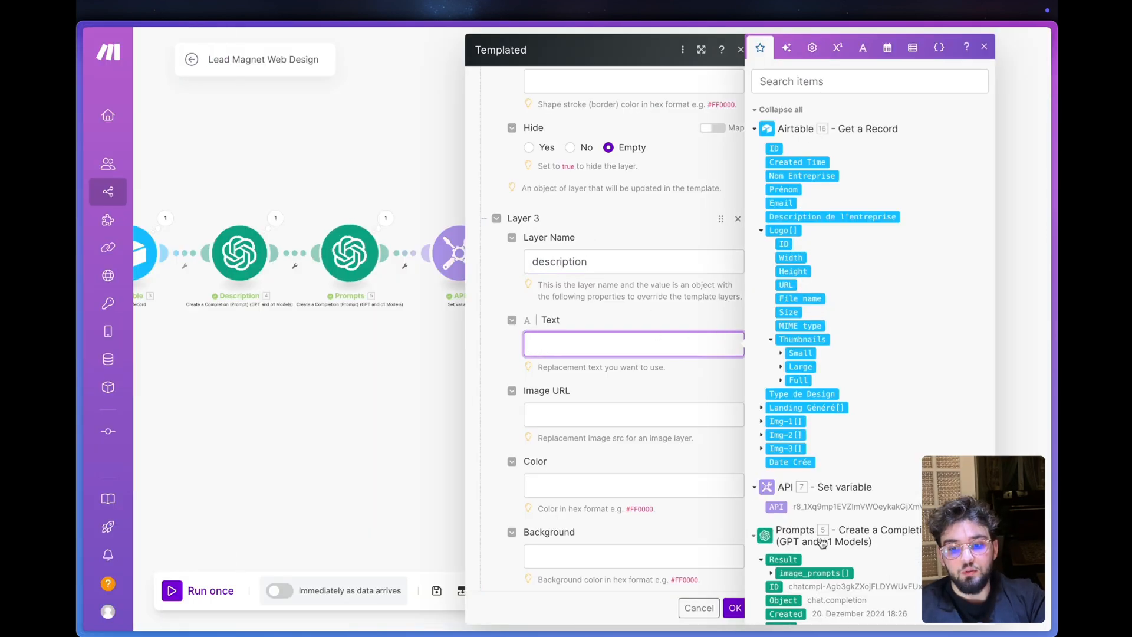
pyautogui.scroll(-5, 834, 311)
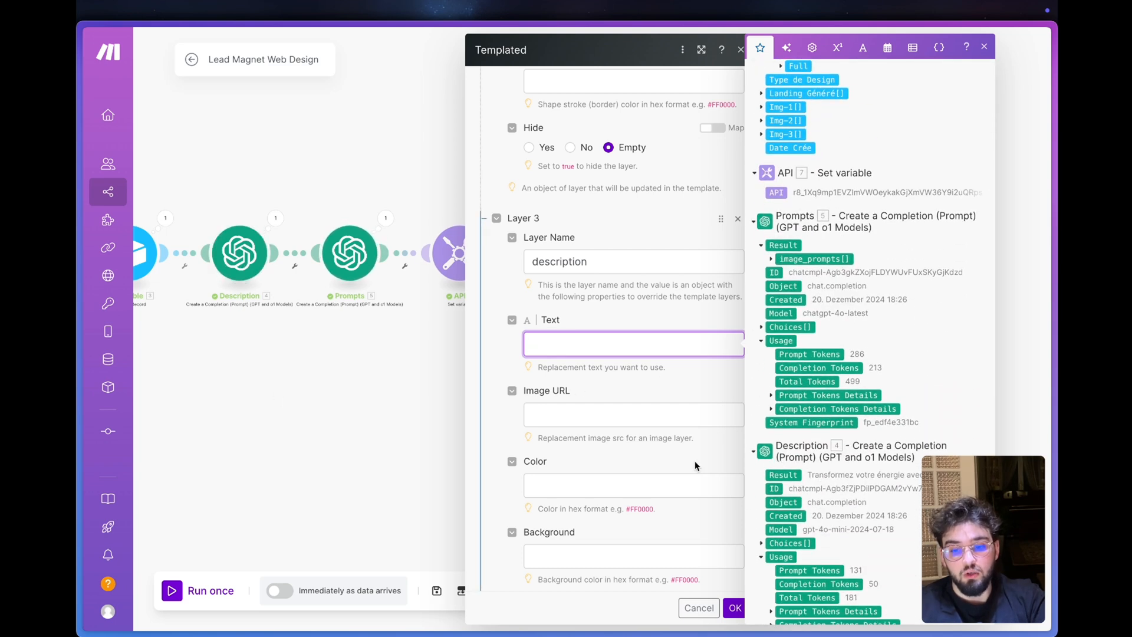
pyautogui.click(787, 474)
pyautogui.click(514, 368)
# - Add a fourth layer item to the render module, then copy the hiker photo's layer name from the Templated template
pyautogui.scroll(-10, 513, 367)
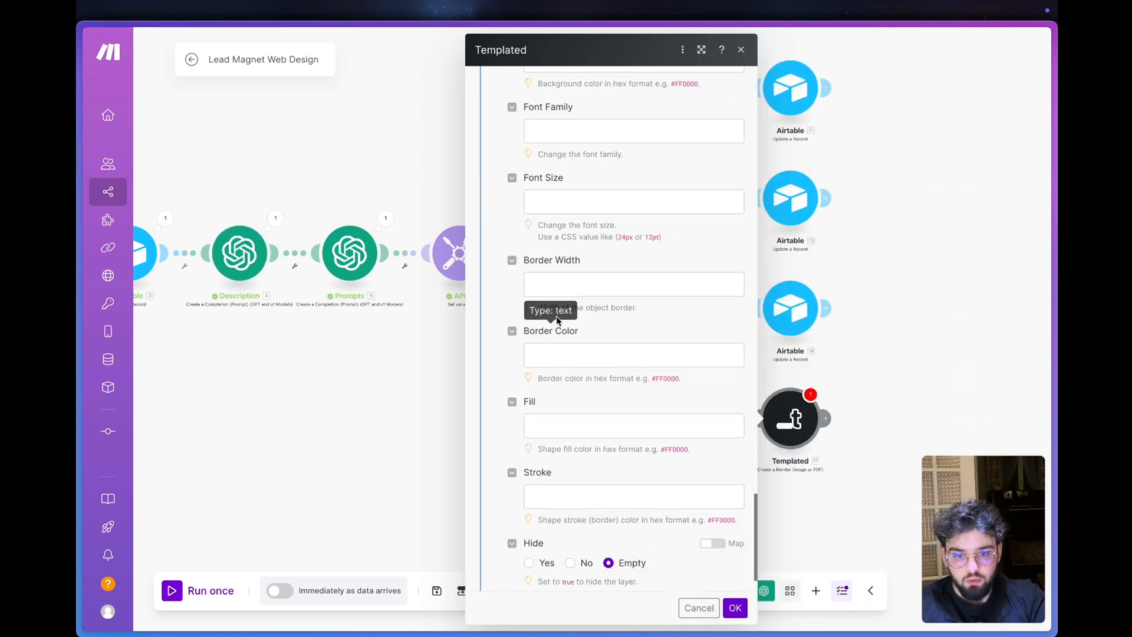
pyautogui.click(514, 573)
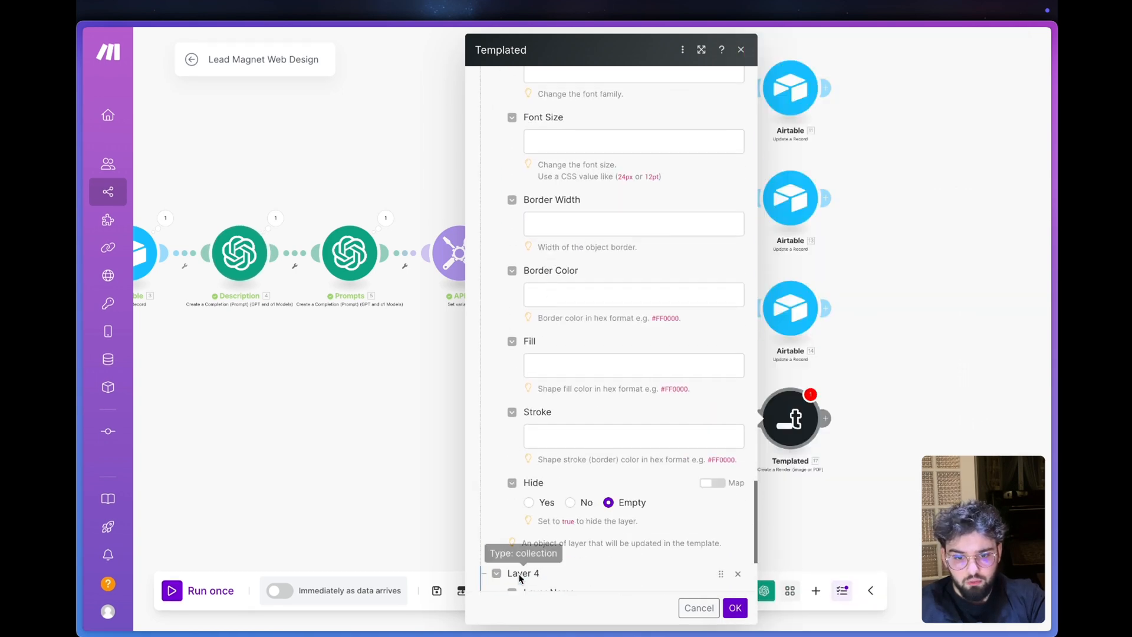
pyautogui.moveTo(83, 466)
pyautogui.click(141, 483)
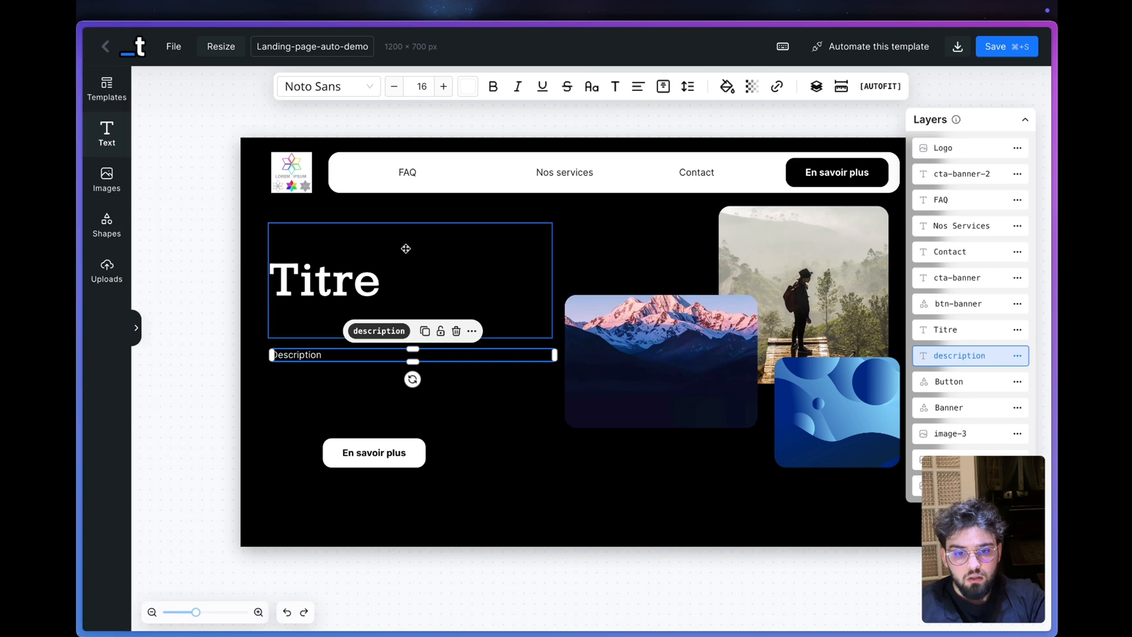
pyautogui.click(299, 272)
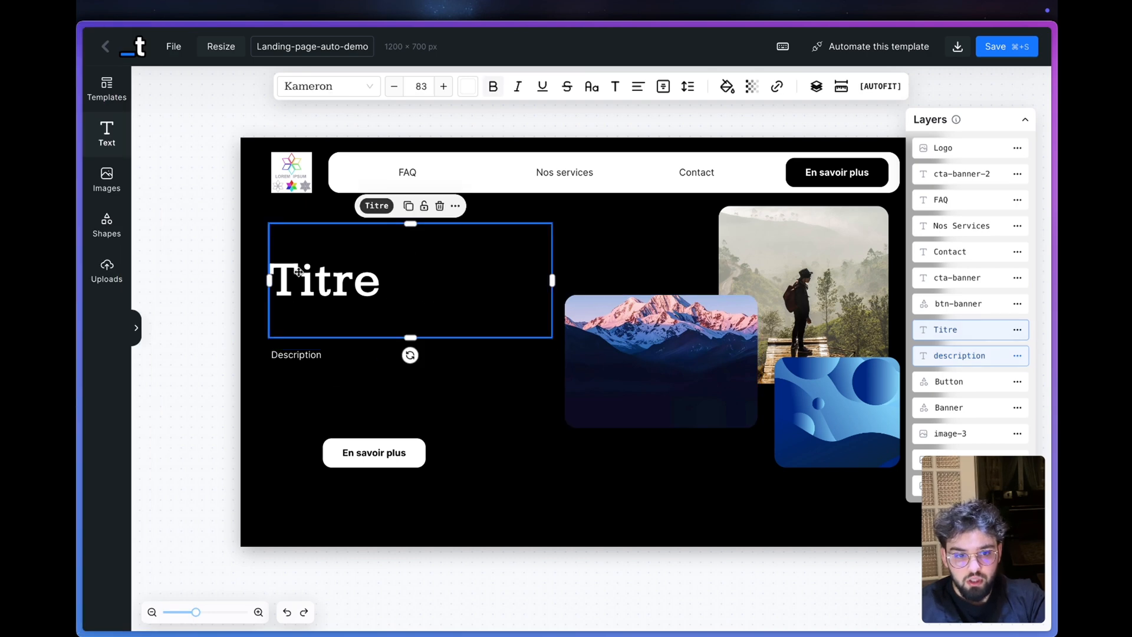
pyautogui.click(285, 352)
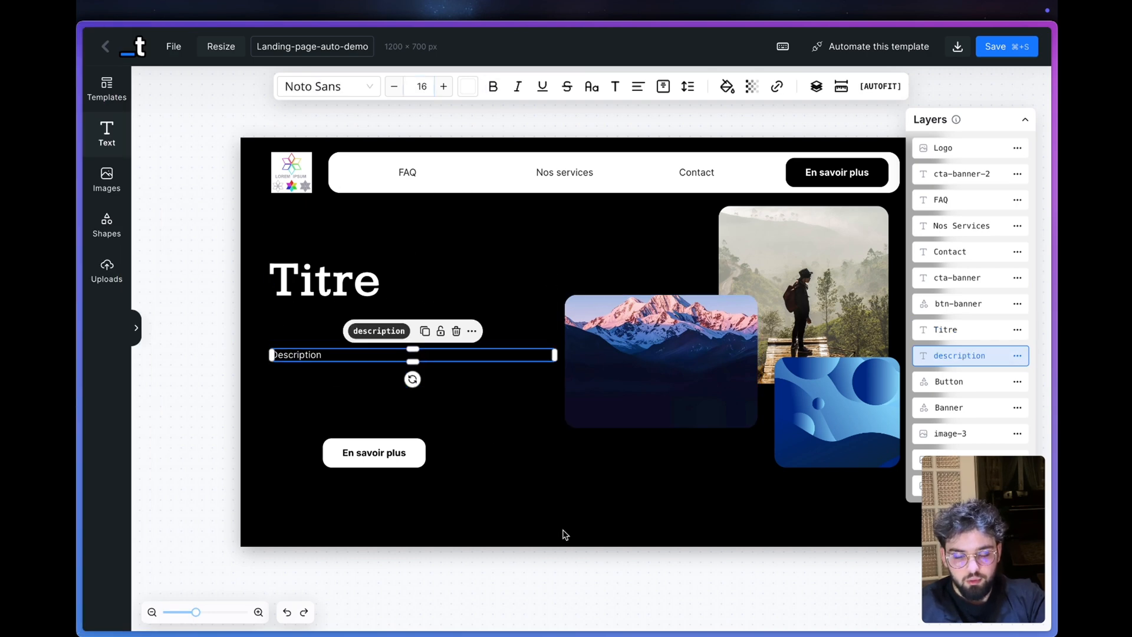
pyautogui.click(811, 290)
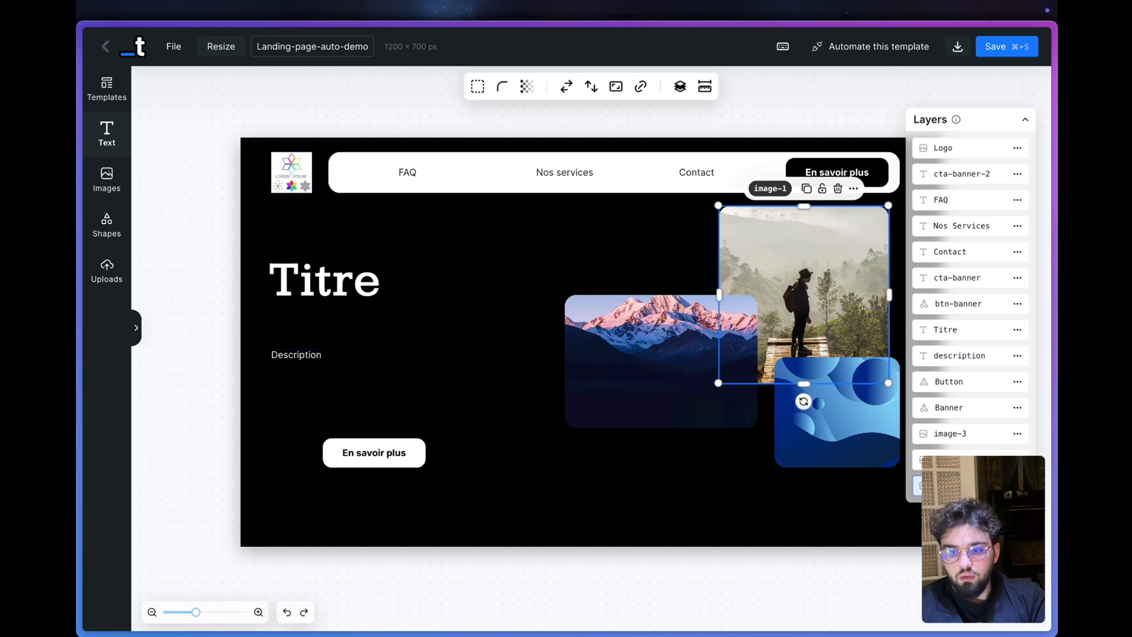
pyautogui.click(773, 191)
# - Return to the Make scenario and paste image-1 as Layer 4's name
pyautogui.moveTo(83, 471)
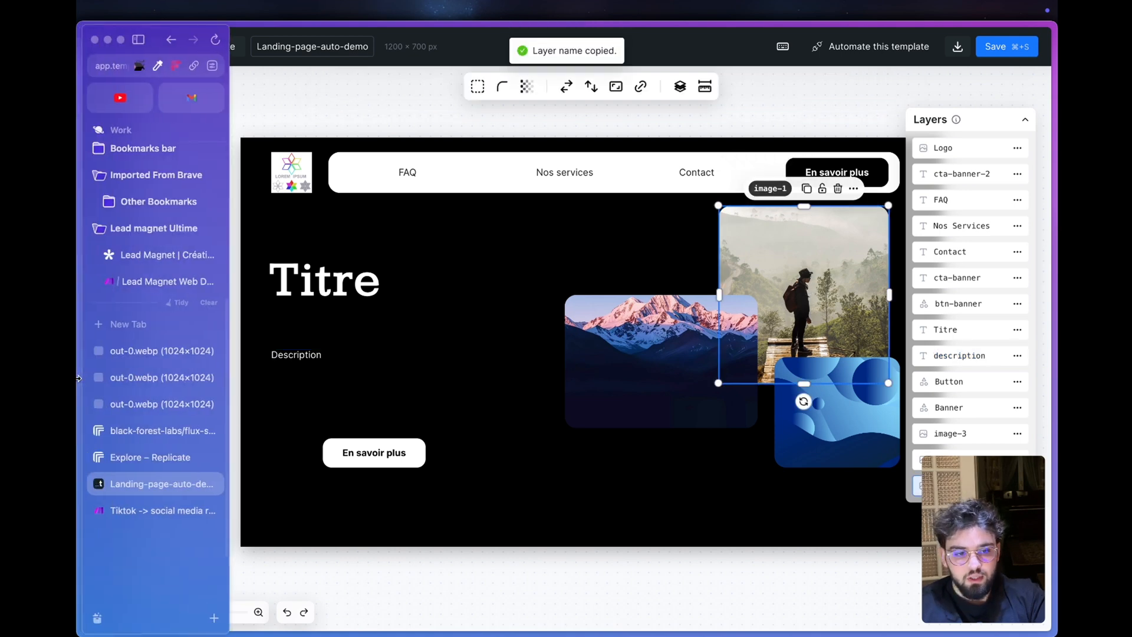
pyautogui.click(149, 507)
pyautogui.scroll(-1, 609, 366)
pyautogui.click(593, 320)
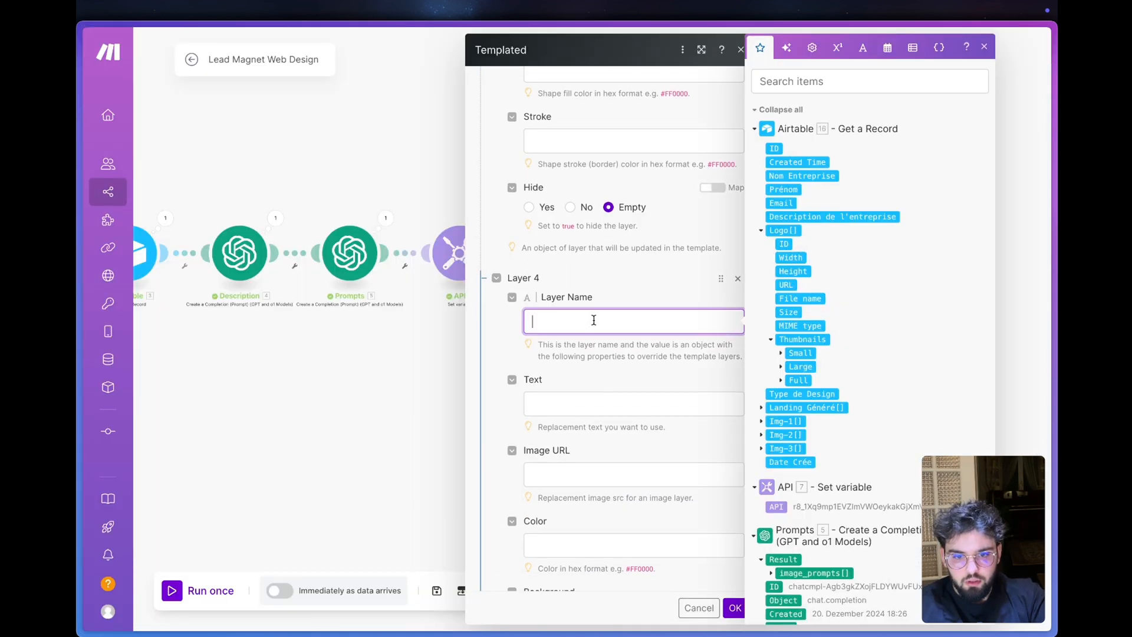
pyautogui.write('image-1')
pyautogui.click(583, 356)
pyautogui.scroll(-2, 592, 369)
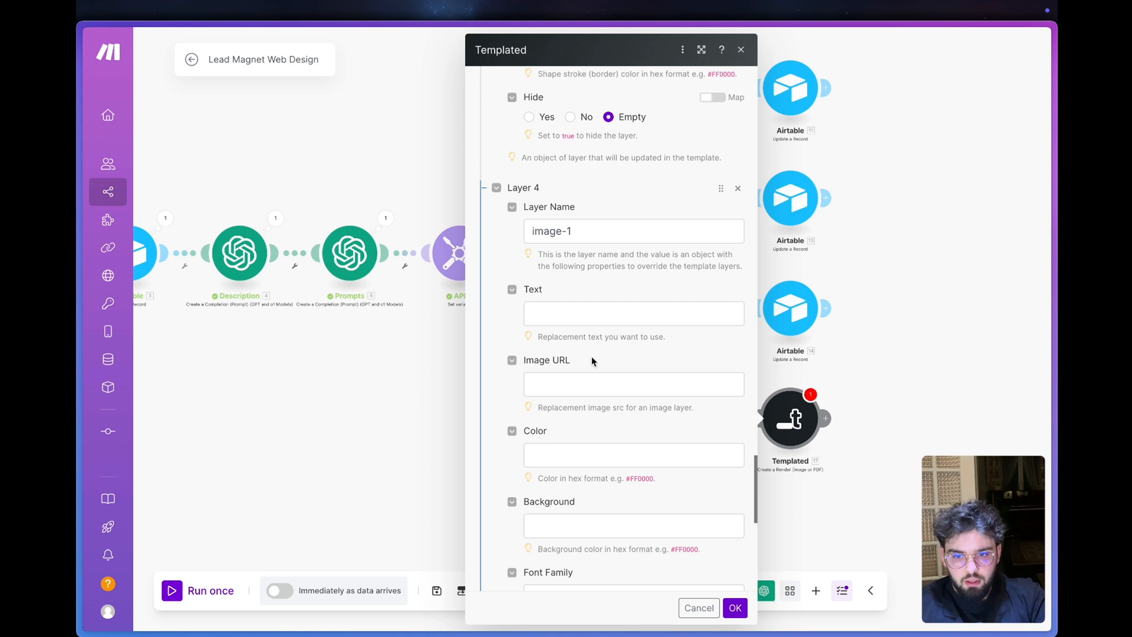
# - Map Layer 4's image URL to the URL of the Img-1 attachment from the Airtable Get a Record module
pyautogui.click(597, 318)
pyautogui.click(678, 384)
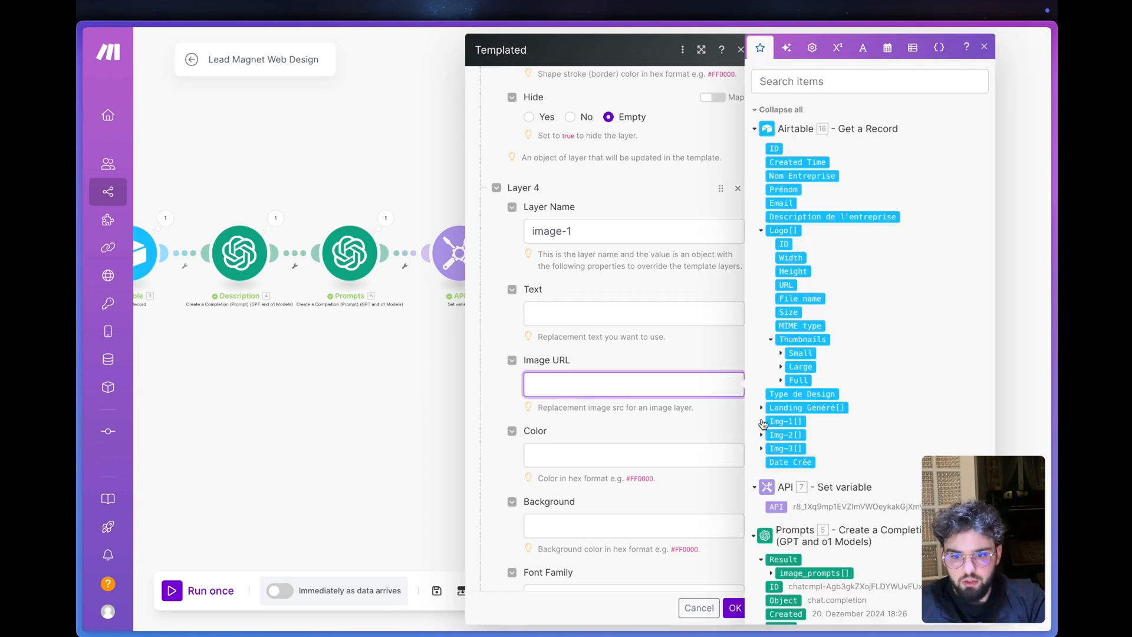
pyautogui.click(761, 421)
pyautogui.scroll(-1, 765, 425)
pyautogui.click(786, 456)
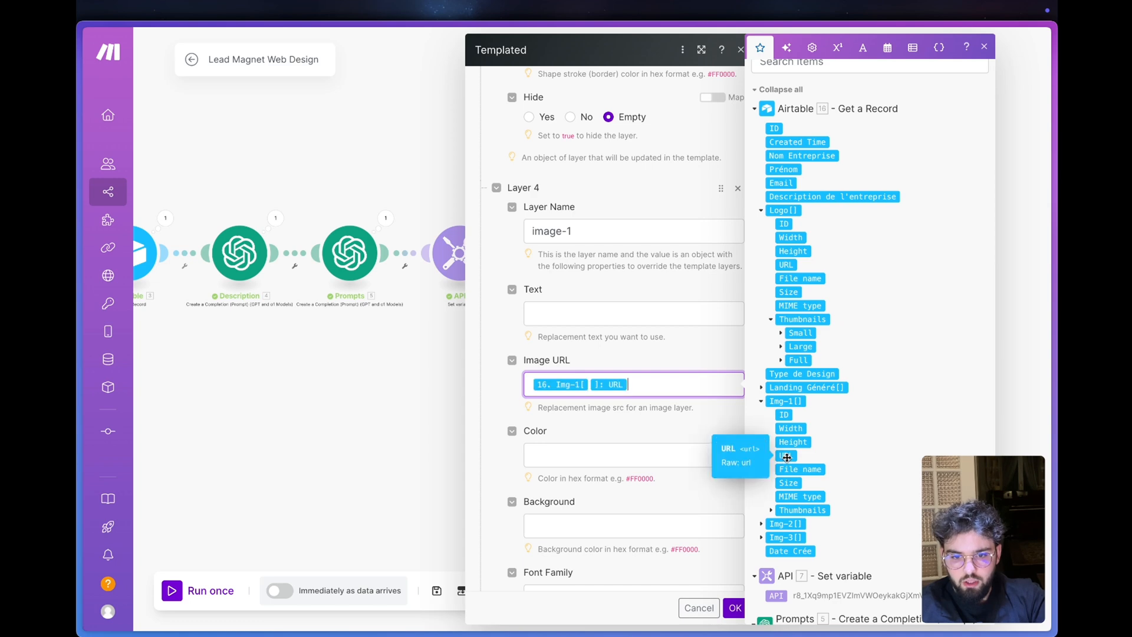
pyautogui.scroll(-8, 538, 521)
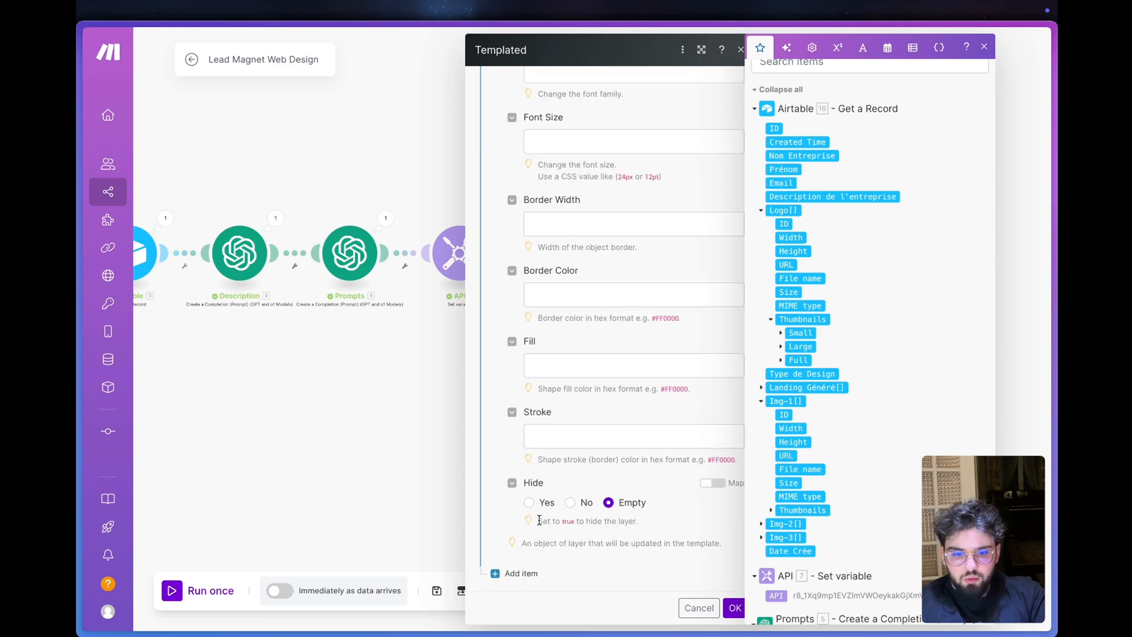
# - Add a fifth layer item to the Templated render module and name it image-2
pyautogui.click(508, 573)
pyautogui.scroll(-7, 542, 510)
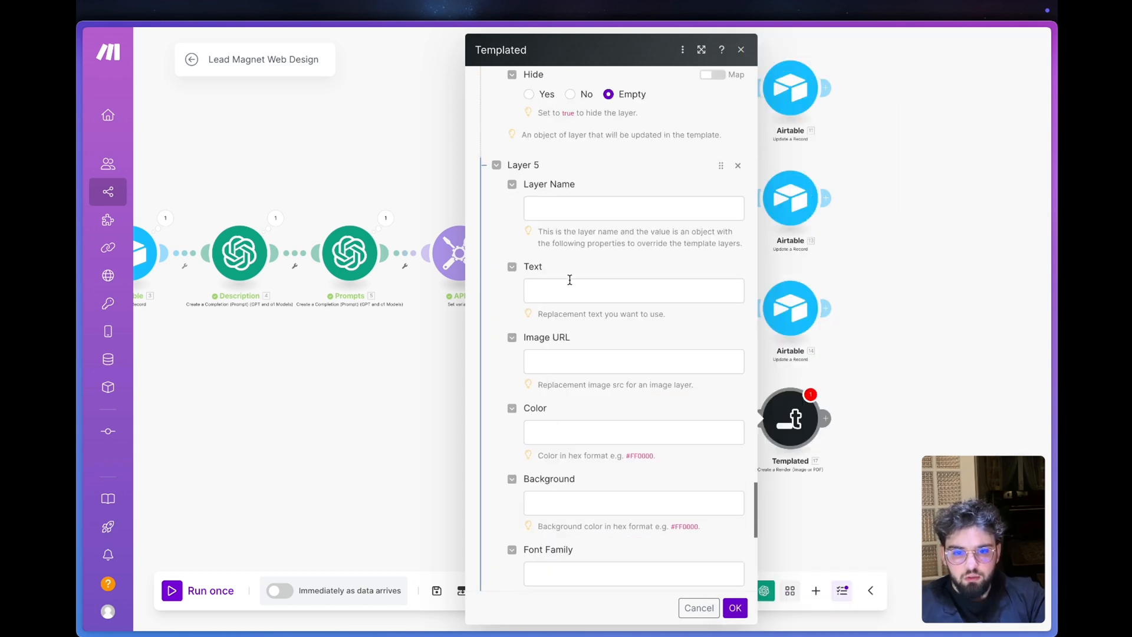
pyautogui.click(581, 211)
pyautogui.write('image-')
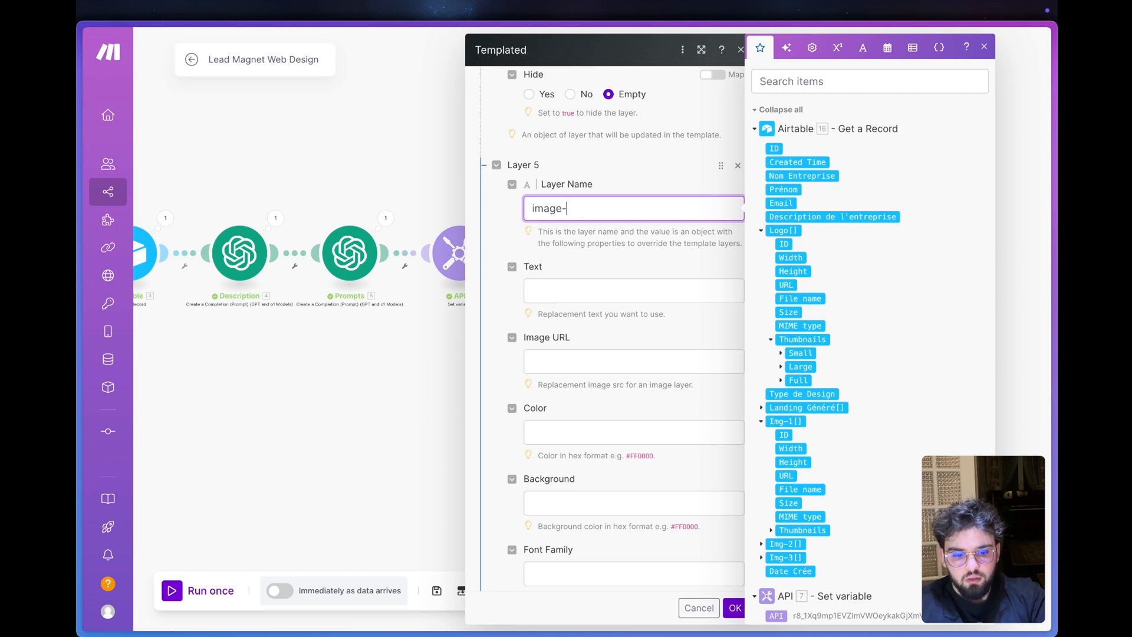
pyautogui.write('12')
# - Map Layer 5's image URL to the URL of the Img-2 attachment from the Airtable Get a Record module
pyautogui.click(533, 357)
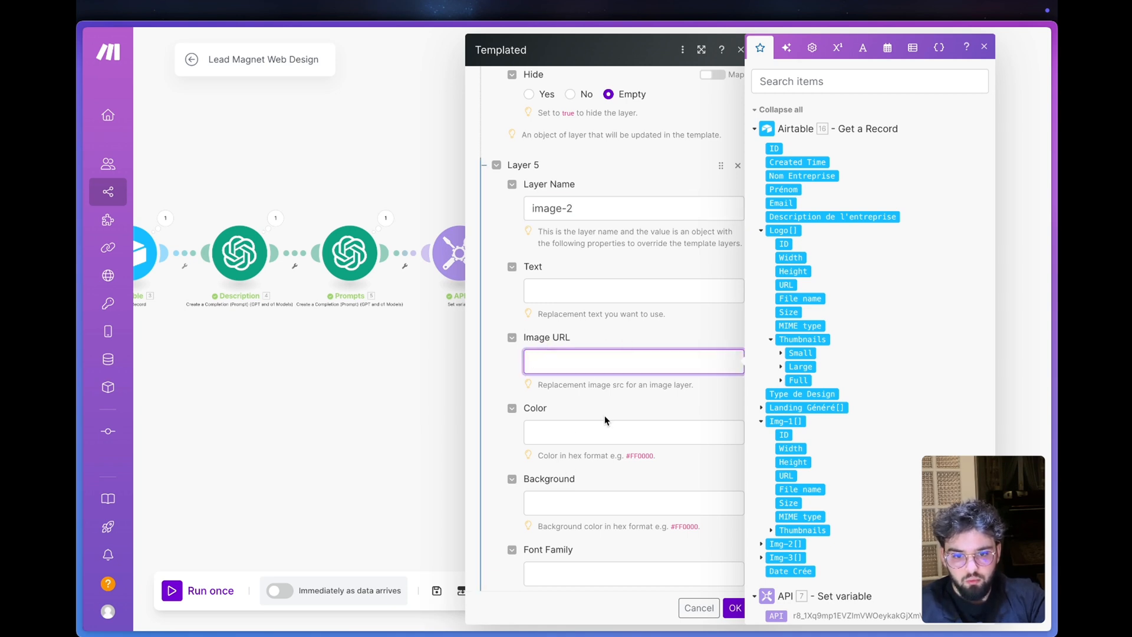
pyautogui.click(761, 421)
pyautogui.click(761, 435)
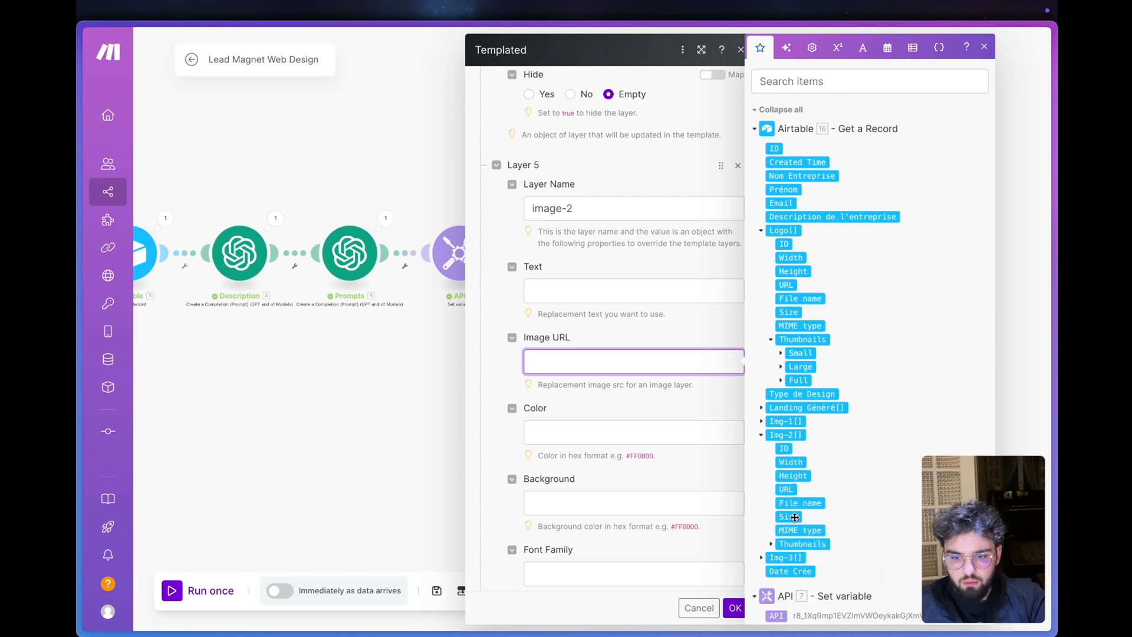
pyautogui.moveTo(787, 488); pyautogui.dragTo(590, 362)
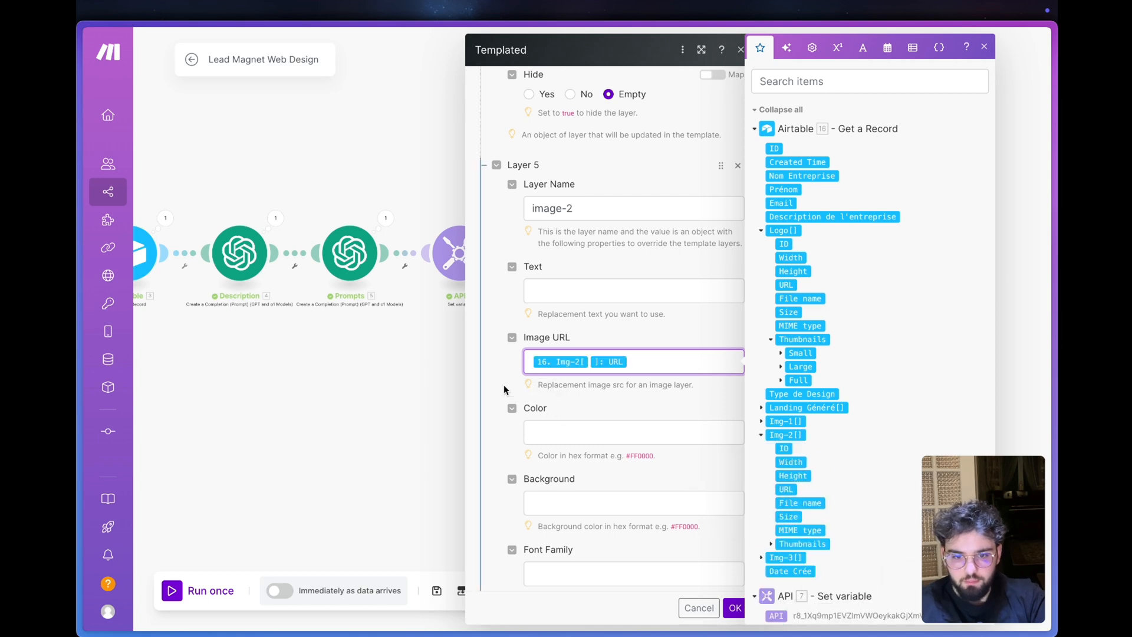
# - Add a sixth layer item to the render module with image-3 as its layer name
pyautogui.scroll(-10, 504, 389)
pyautogui.click(512, 571)
pyautogui.scroll(-3, 554, 495)
pyautogui.click(565, 429)
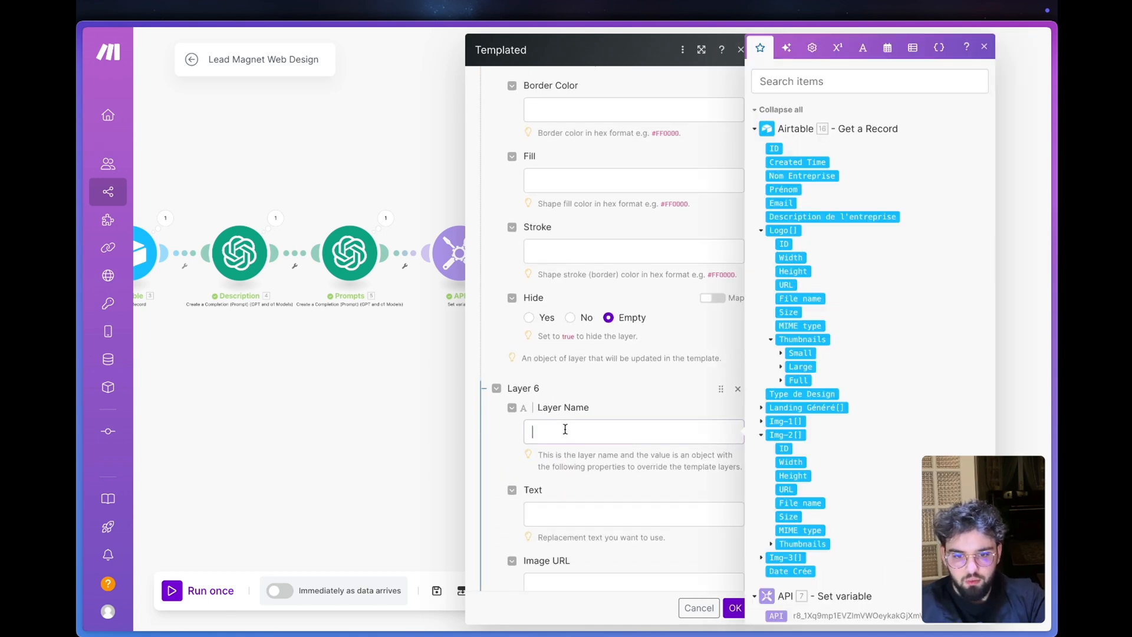
pyautogui.write('image-1')
pyautogui.press('BackSpace')
pyautogui.write('3')
# - Map Layer 6's image URL to the URL of the Img-3 attachment and save the Templated module's settings
pyautogui.press('Tab')
pyautogui.press('Tab')
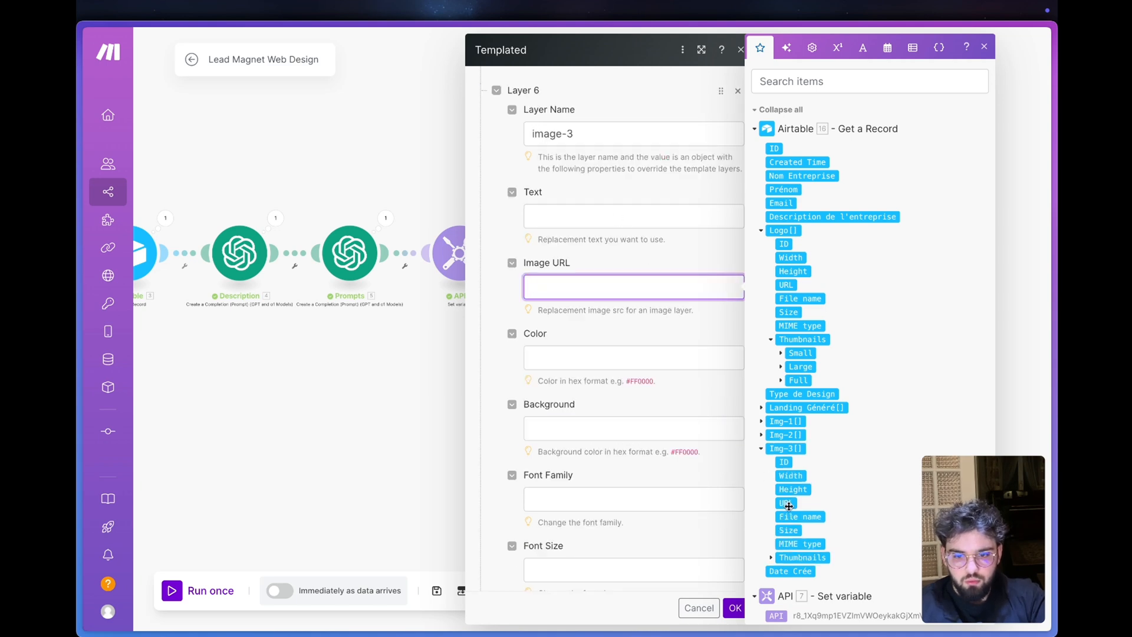
pyautogui.click(788, 503)
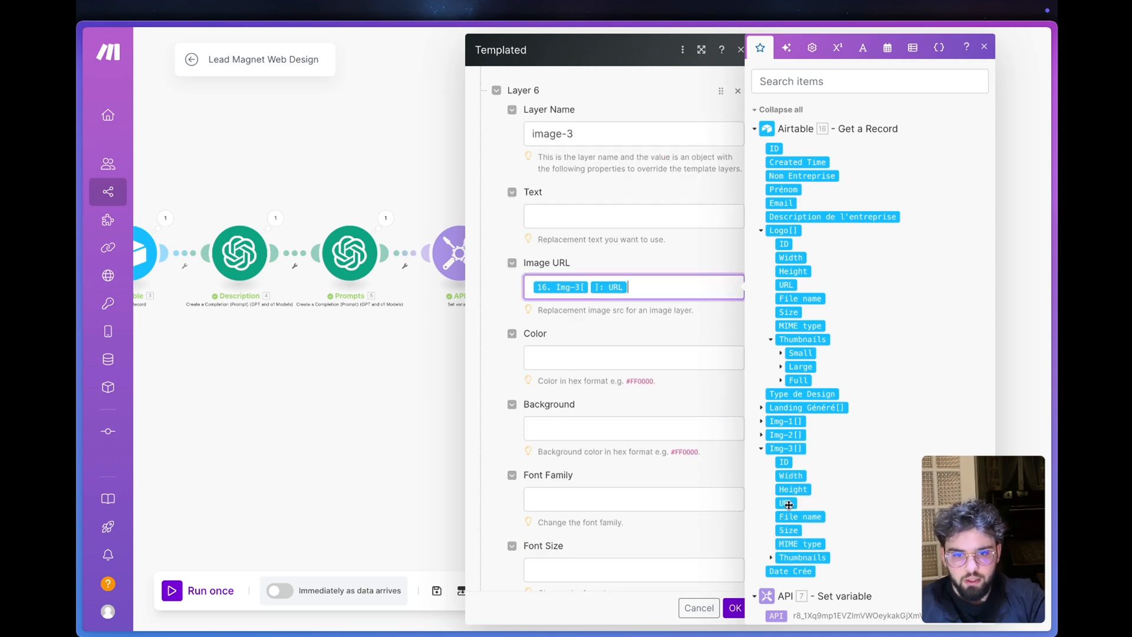
pyautogui.click(500, 307)
pyautogui.scroll(-7, 643, 616)
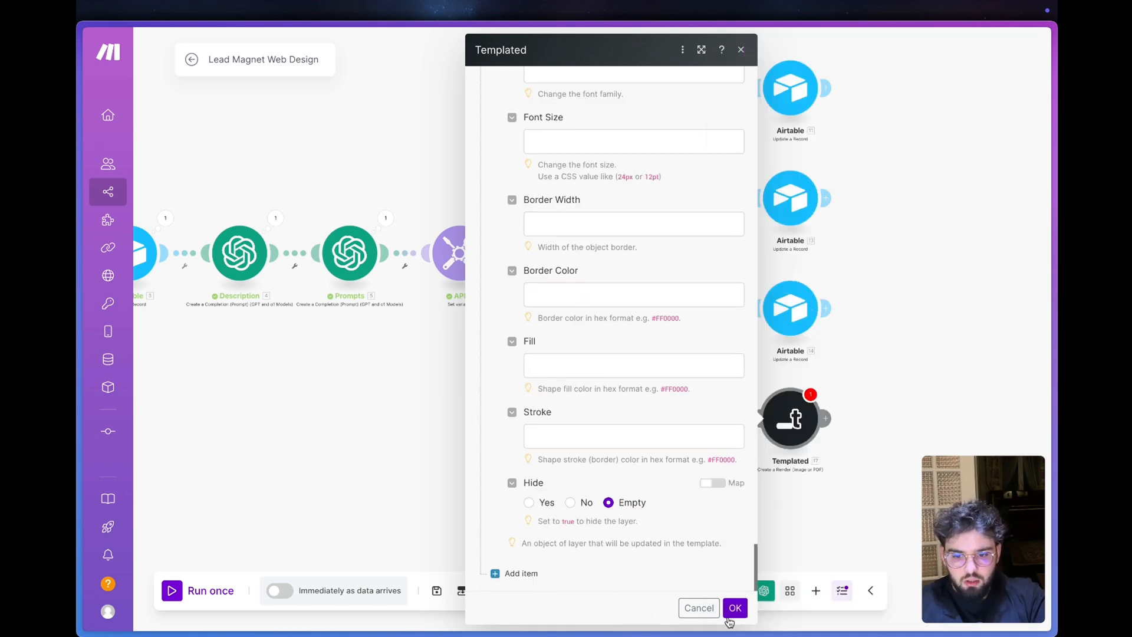
pyautogui.click(734, 608)
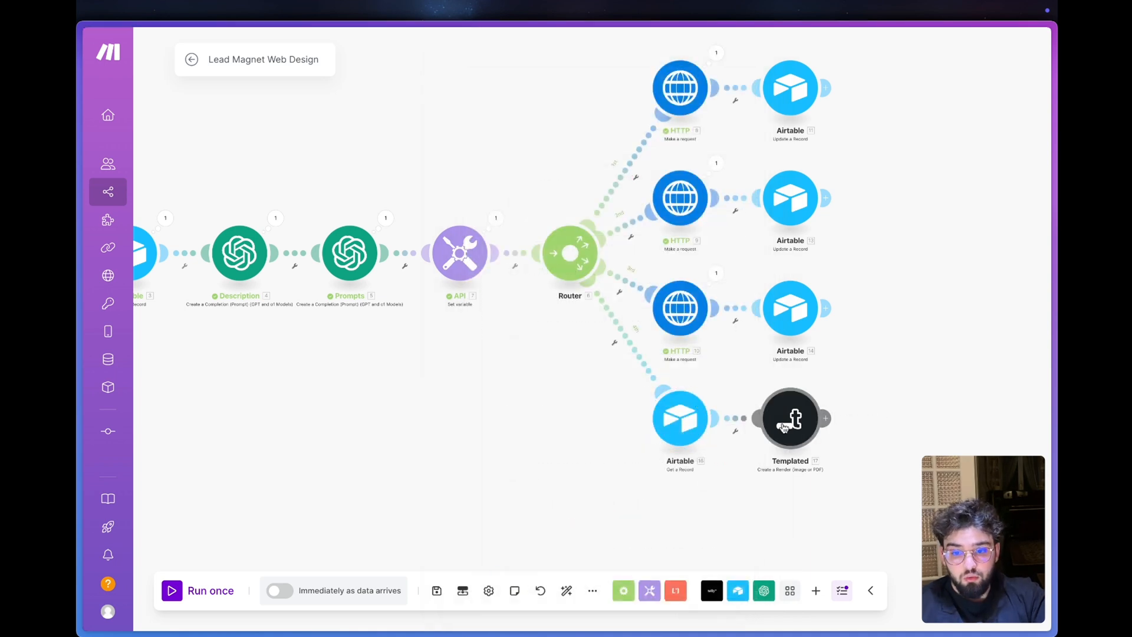
# - Add a router after the Templated module, with an Airtable Update a Record module on its first route
pyautogui.click(818, 436)
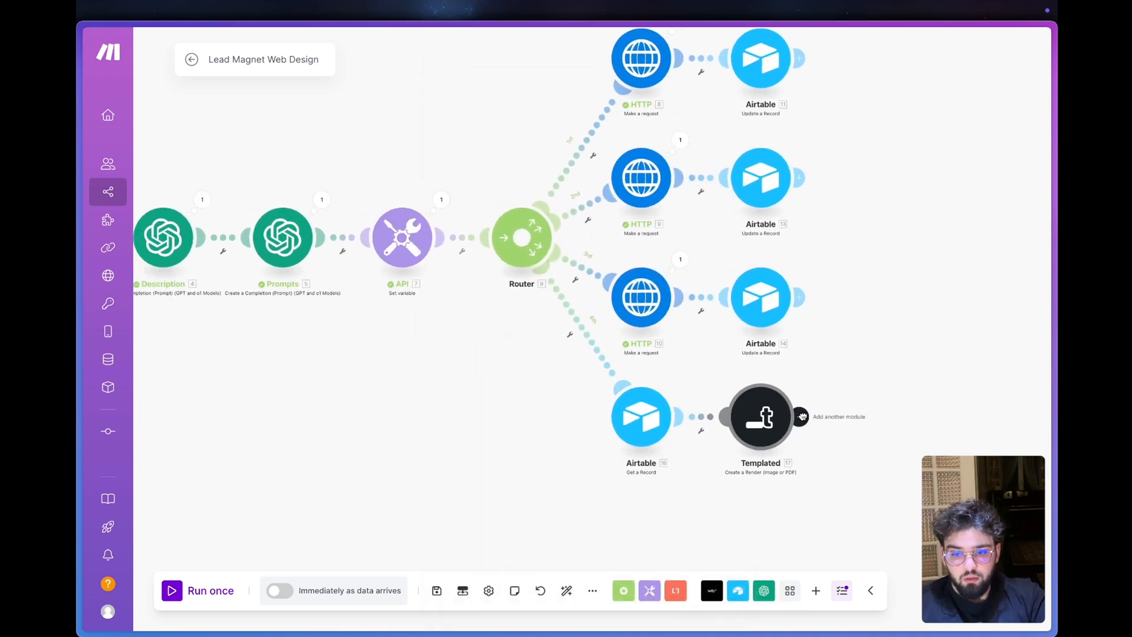
pyautogui.click(925, 407)
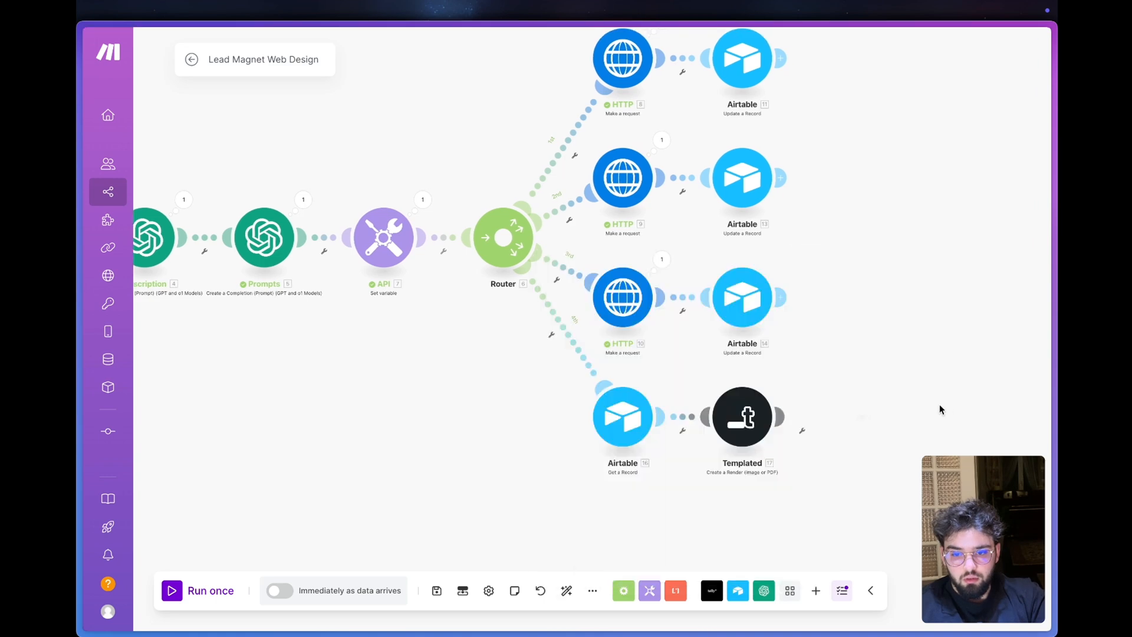
pyautogui.click(781, 417)
pyautogui.click(811, 272)
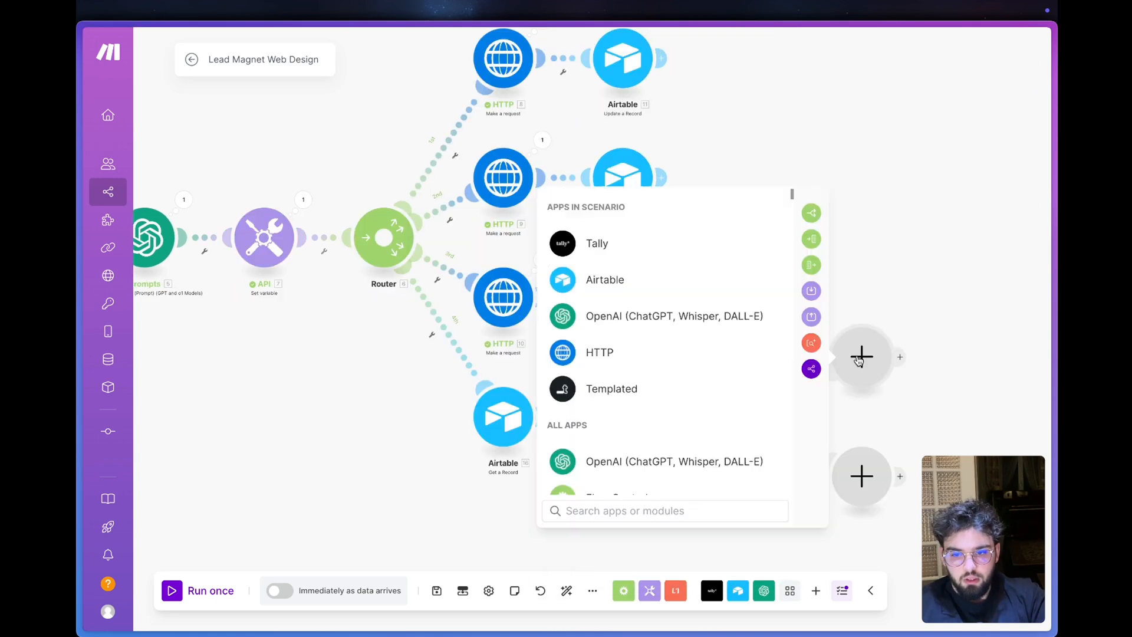
pyautogui.click(642, 282)
pyautogui.click(679, 339)
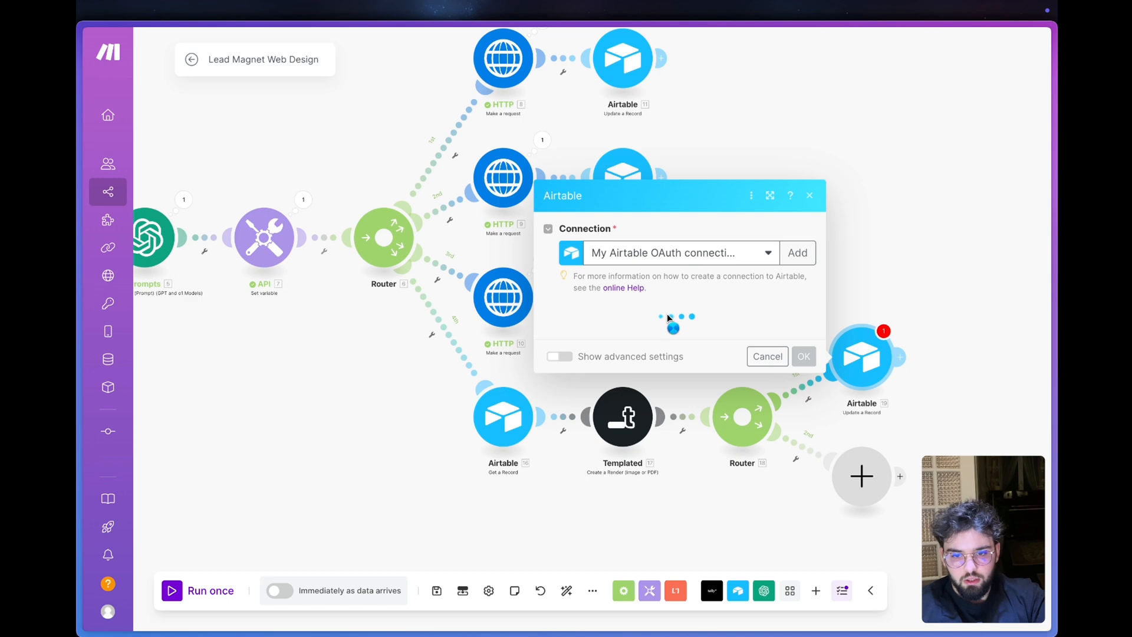
# - Point the new update module to Table 1 of the Lead Magnet WebAgency base and map Landing Généré's file URL to Templated's Render Url
pyautogui.click(610, 346)
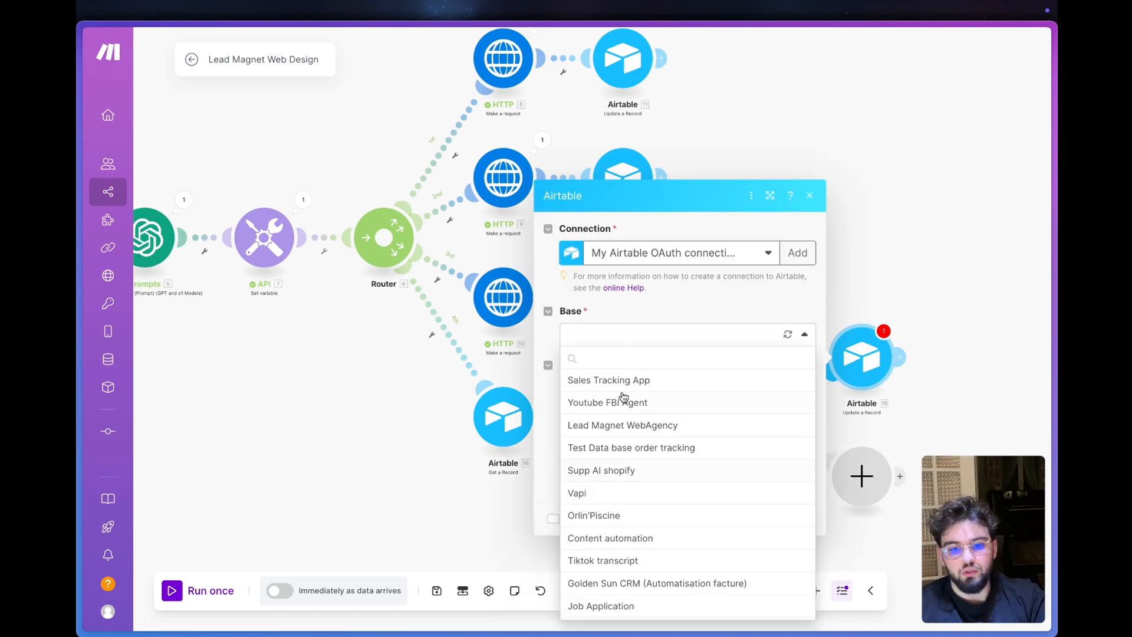
pyautogui.click(623, 422)
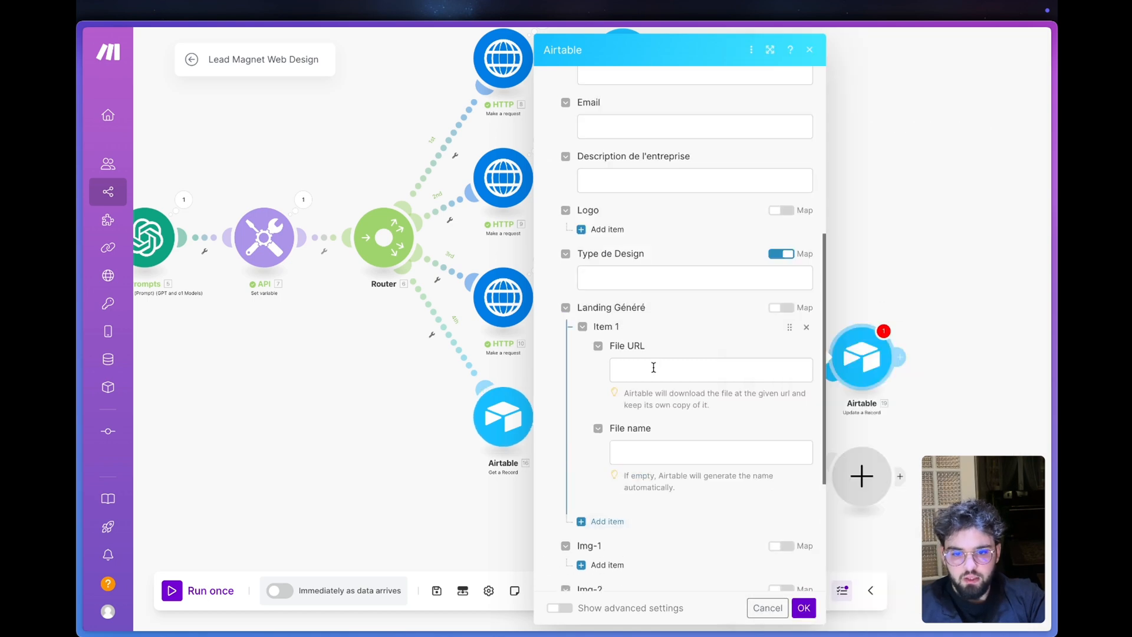
pyautogui.click(654, 369)
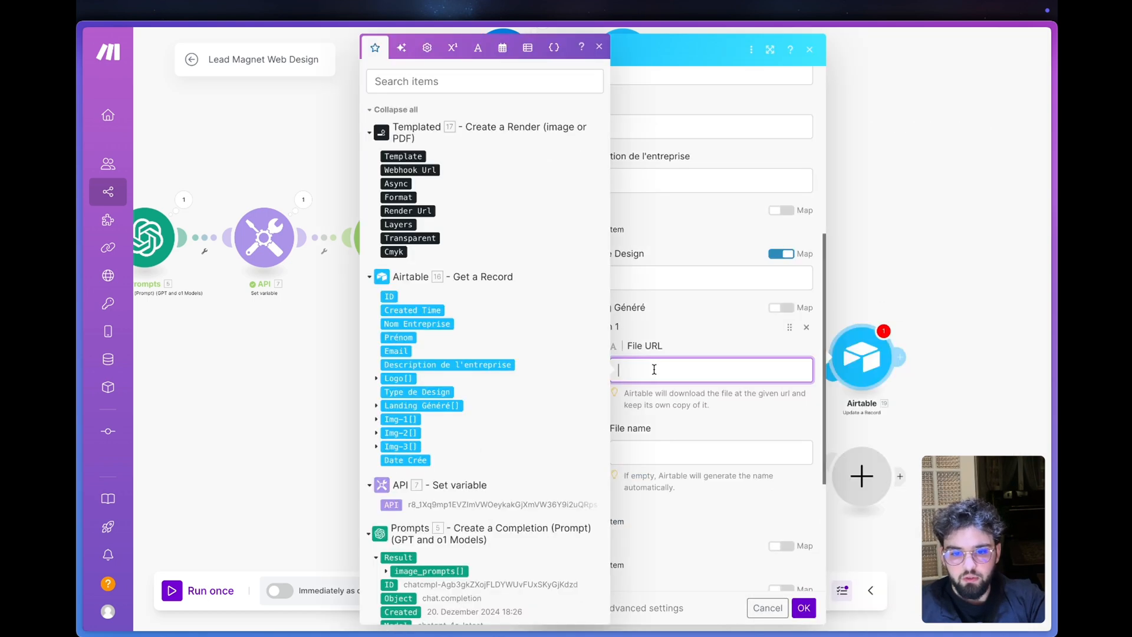
pyautogui.click(408, 210)
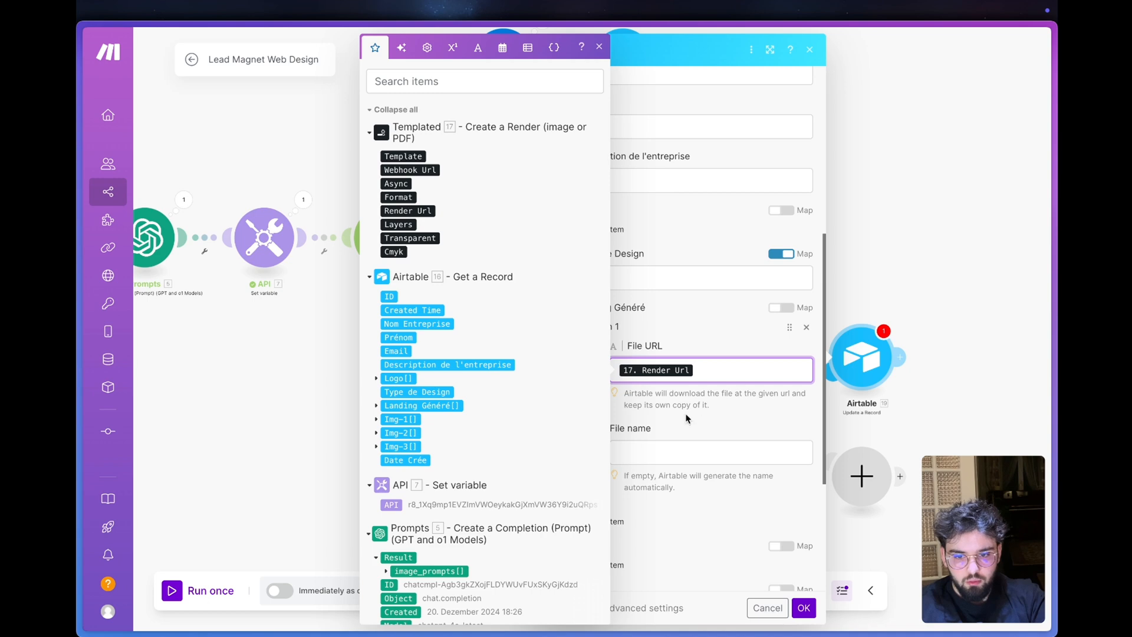
pyautogui.click(687, 418)
pyautogui.click(714, 371)
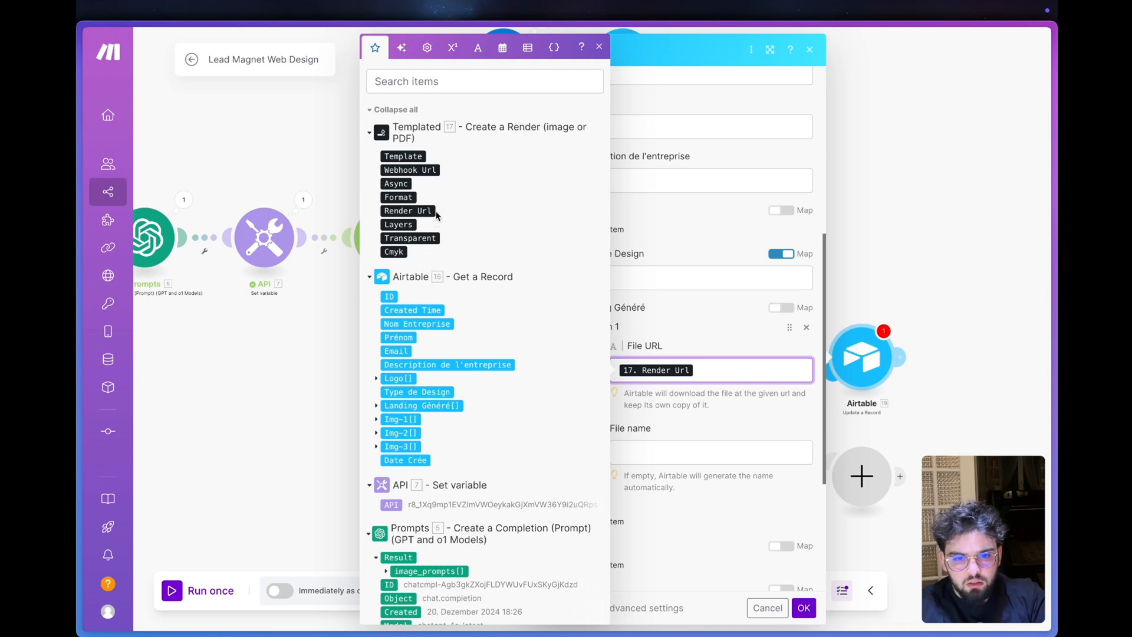
pyautogui.click(747, 427)
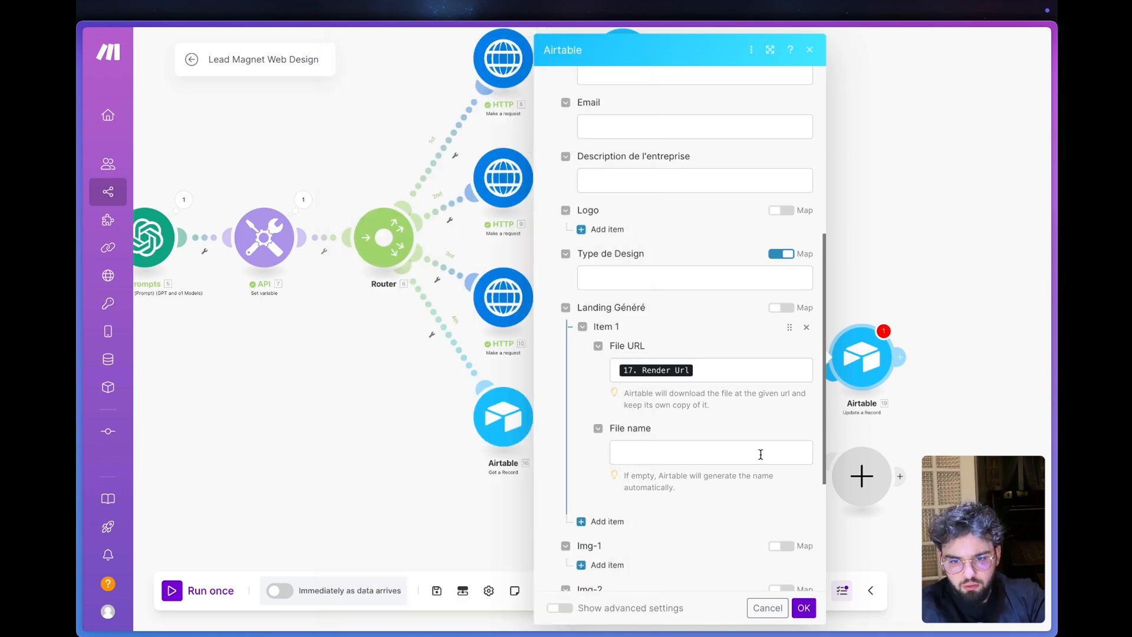
pyautogui.click(804, 607)
# - Disable the new router's empty second route and save the scenario
pyautogui.click(804, 448)
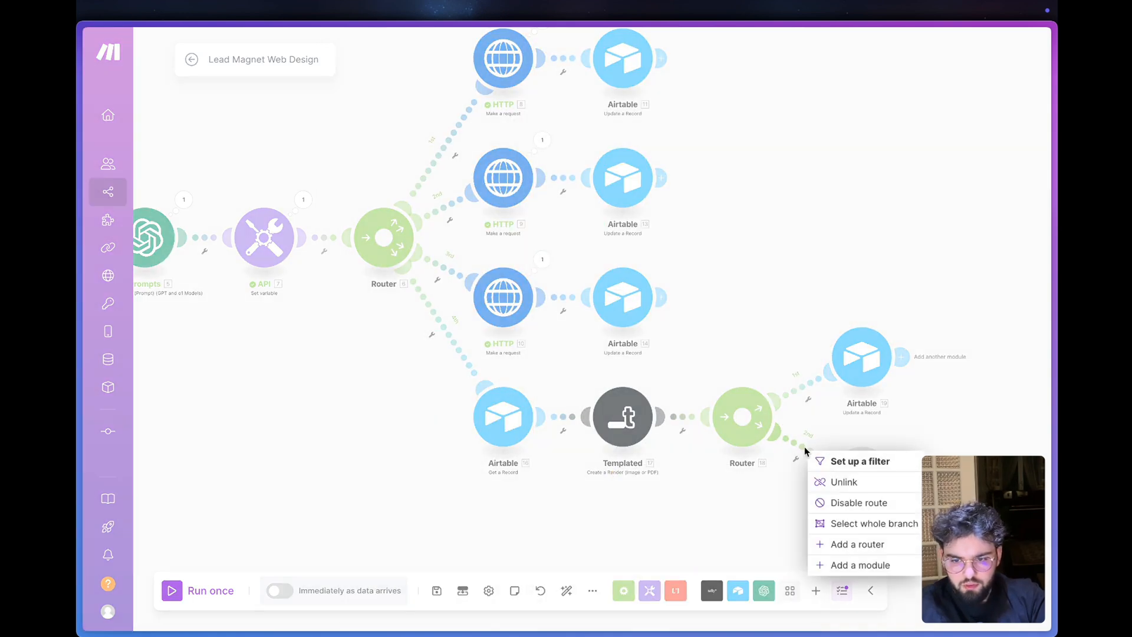
pyautogui.click(828, 507)
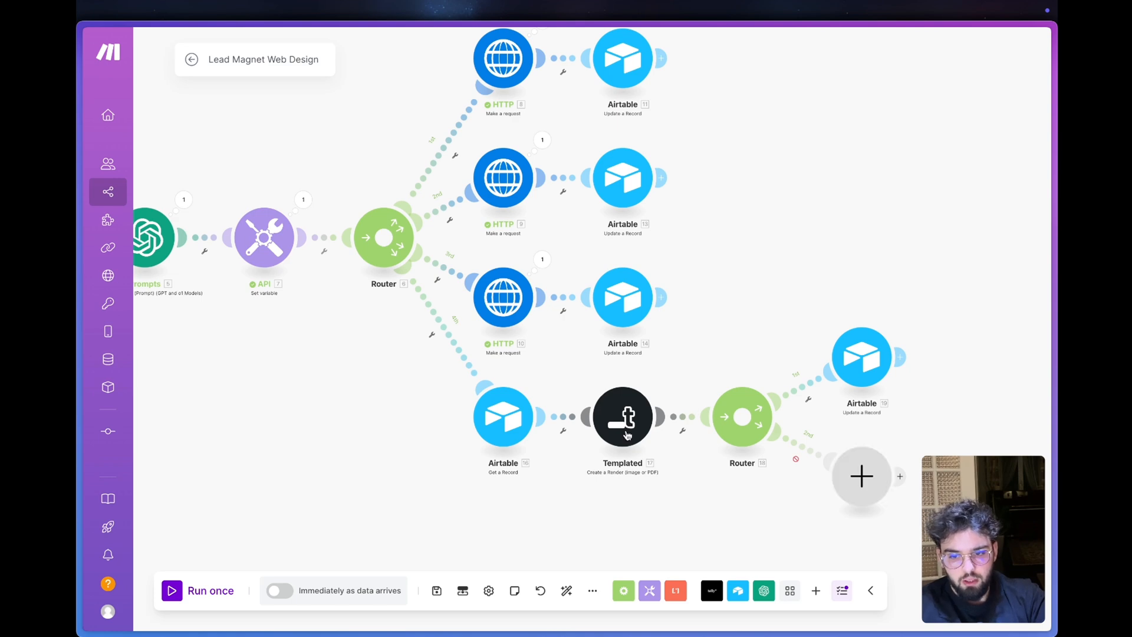
pyautogui.click(437, 589)
# - Run the scenario once and switch to the Tally lead magnet form
pyautogui.click(197, 589)
pyautogui.moveTo(150, 323)
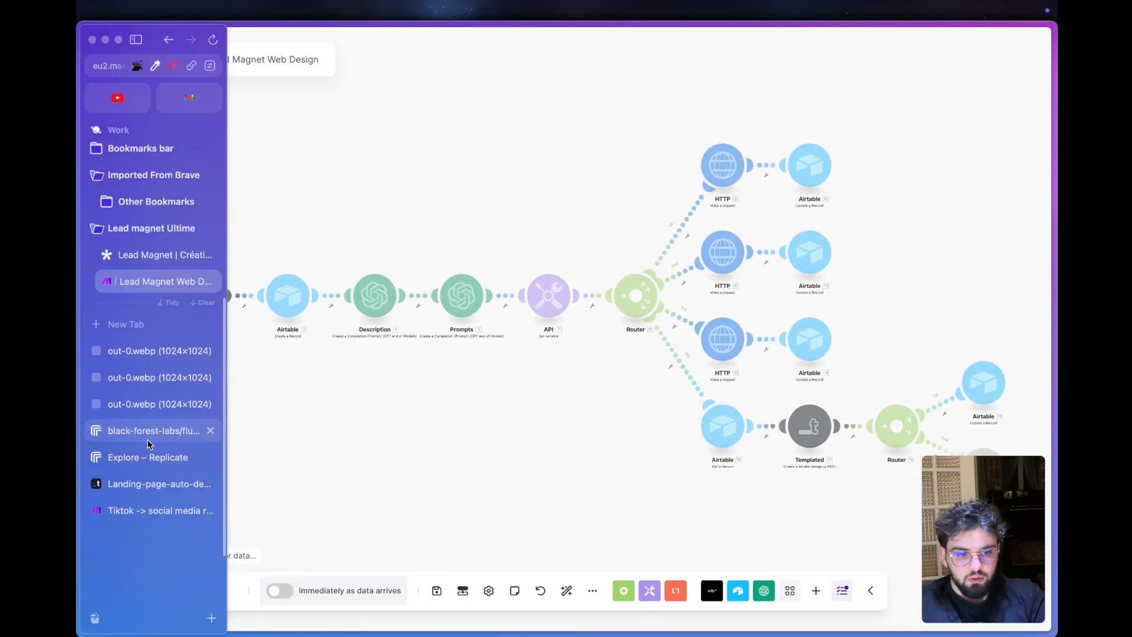
pyautogui.click(149, 255)
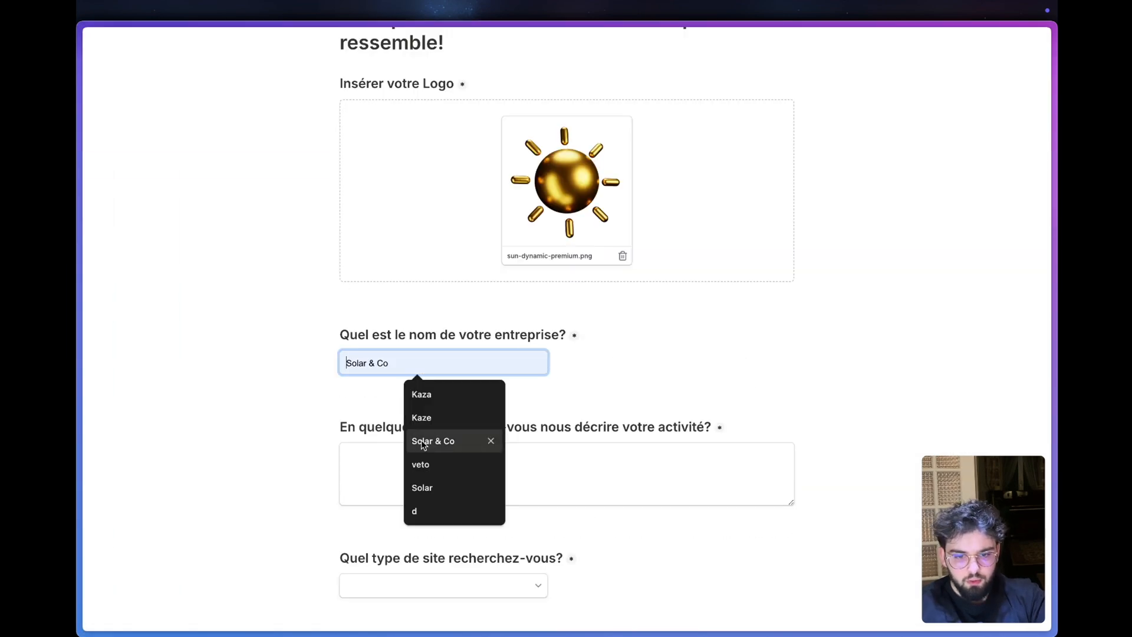
# - Fill in the company name as Solar & Co and the activity description as "Entreprise de panneaux solaires"
pyautogui.click(464, 451)
pyautogui.click(464, 453)
pyautogui.write('Entreprise de panneua')
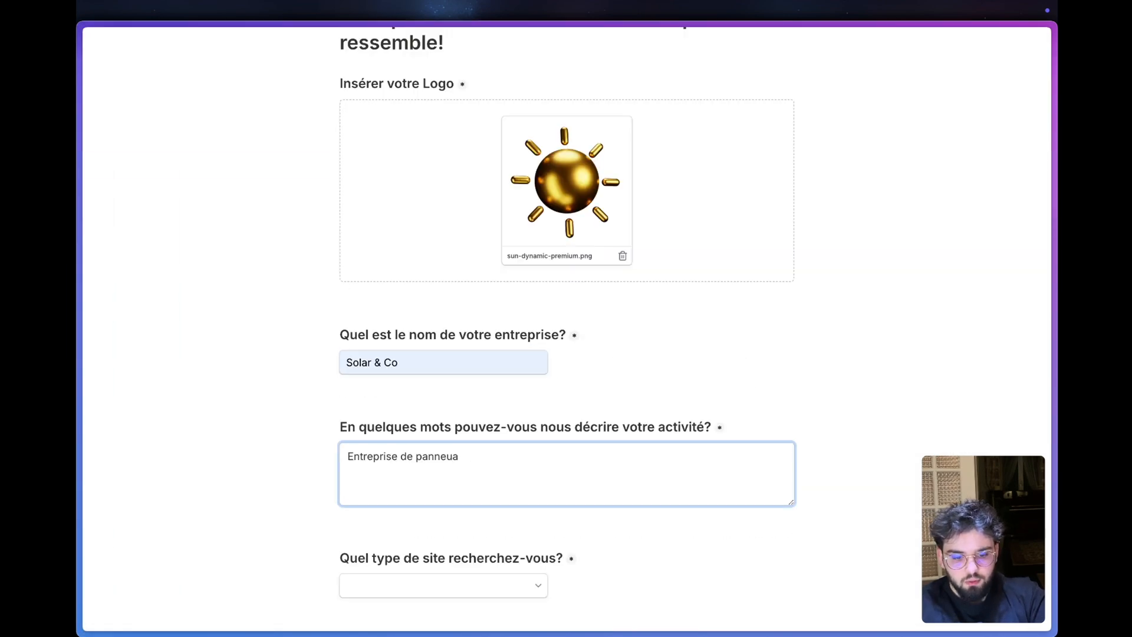
pyautogui.press('BackSpace')
pyautogui.press('BackSpace')
pyautogui.write('aux solaires')
# - Choose "Sombre et élégant" as the type of site wanted
pyautogui.scroll(-2, 463, 498)
pyautogui.click(497, 462)
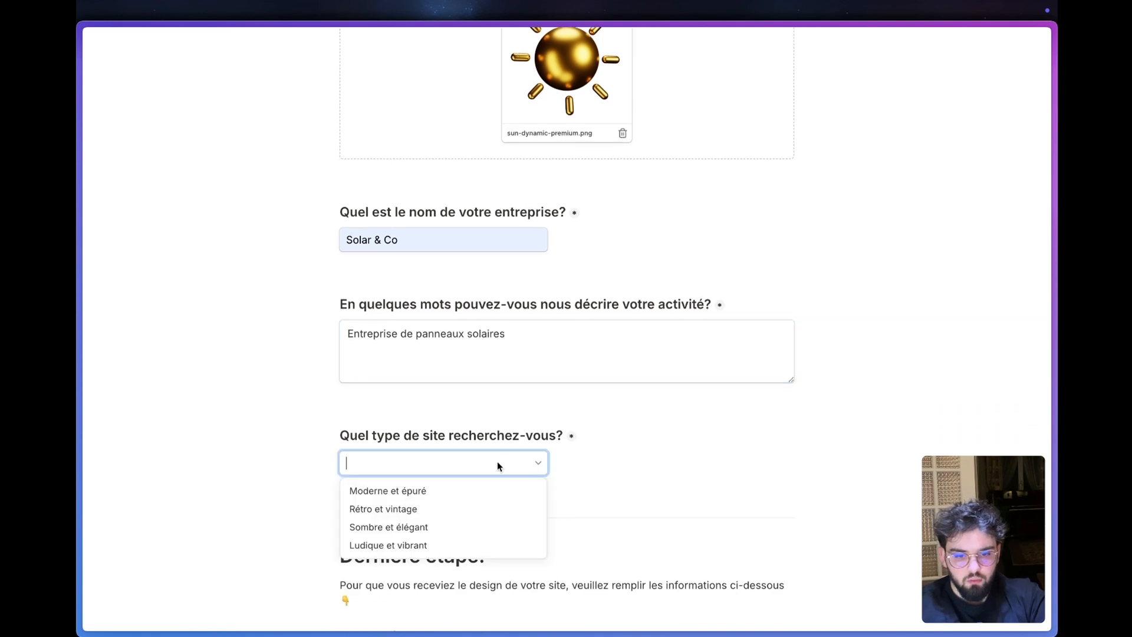
pyautogui.click(423, 526)
# - Fill in the contact's first name and e-mail, and submit the form
pyautogui.scroll(-3, 490, 501)
pyautogui.click(430, 475)
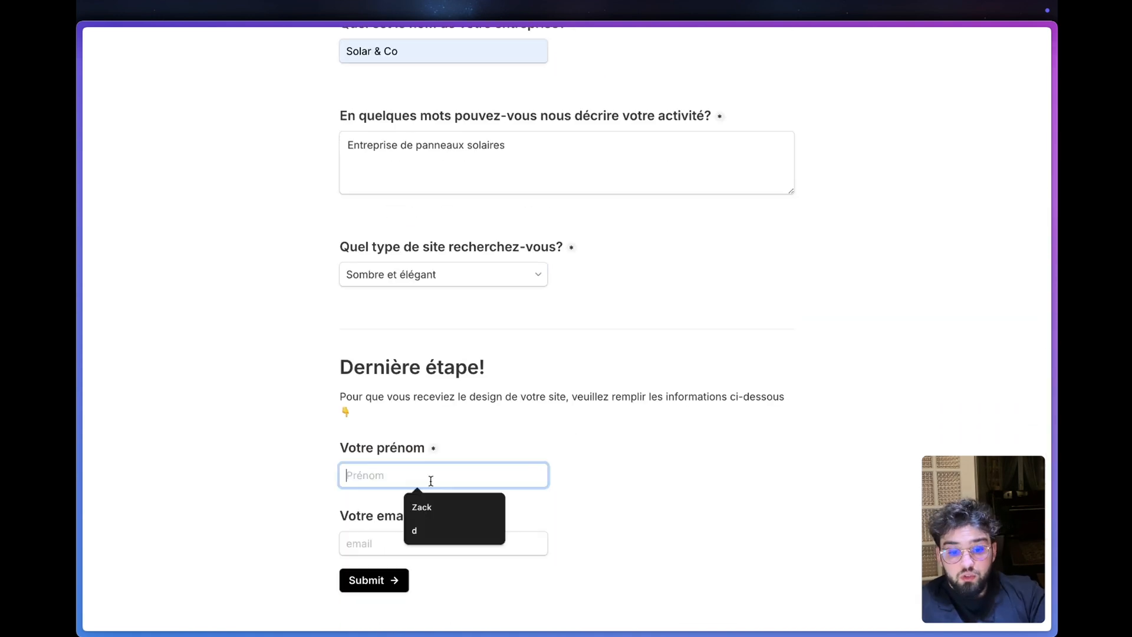
pyautogui.click(426, 511)
pyautogui.click(384, 543)
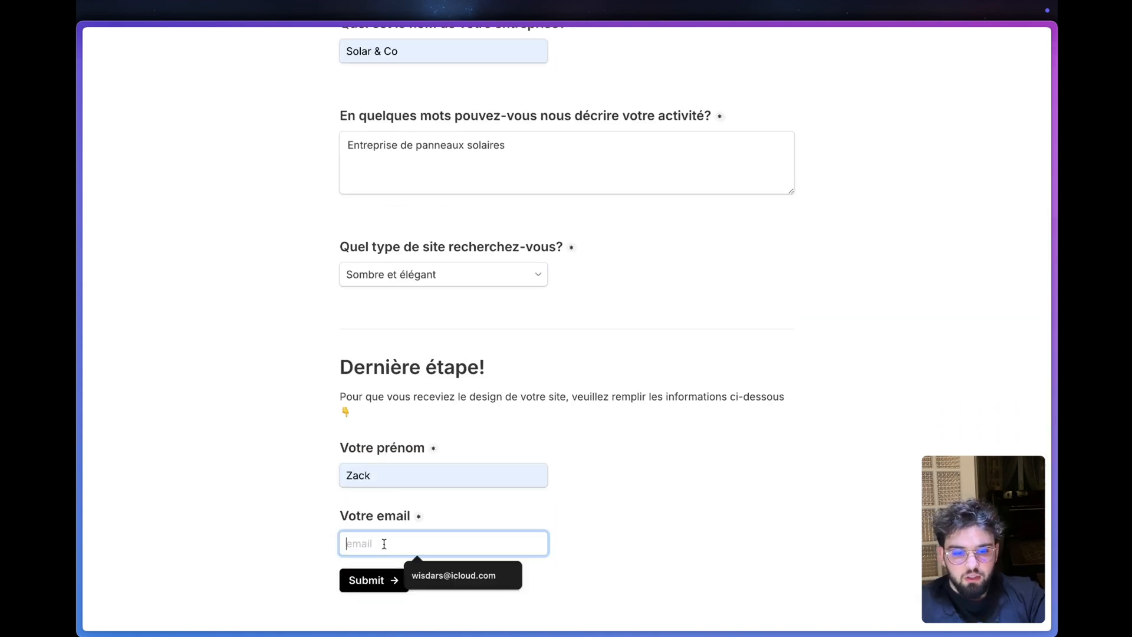
pyautogui.click(444, 575)
pyautogui.click(374, 580)
# - Return to the Make scenario to check the run, then switch to the Lead Magnet WebAgency base in Airtable
pyautogui.moveTo(136, 378)
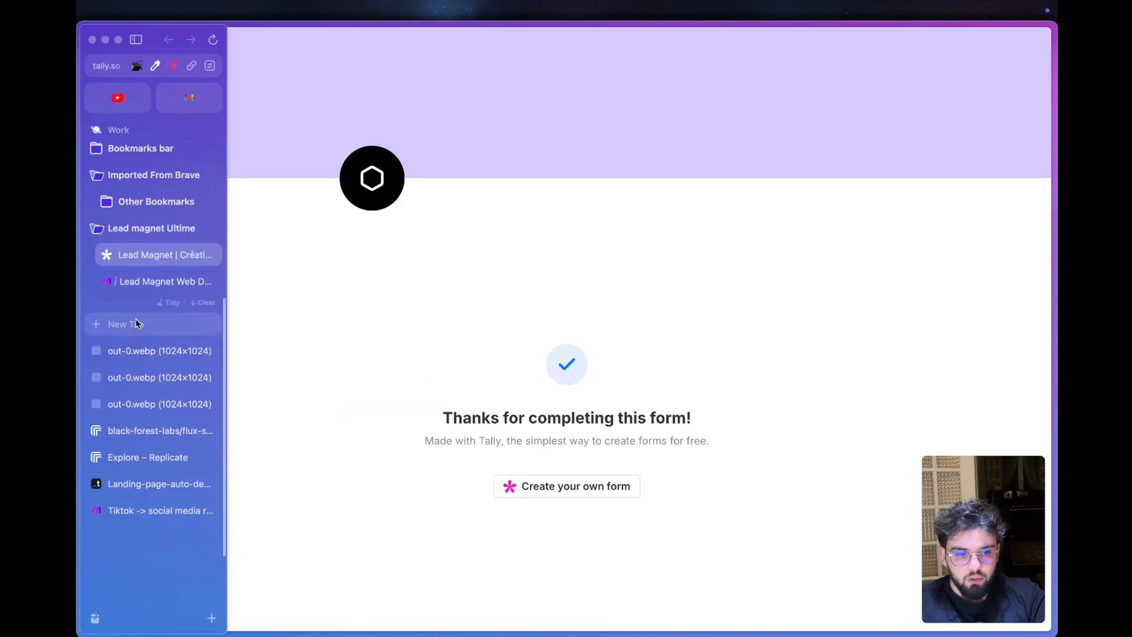
pyautogui.click(142, 281)
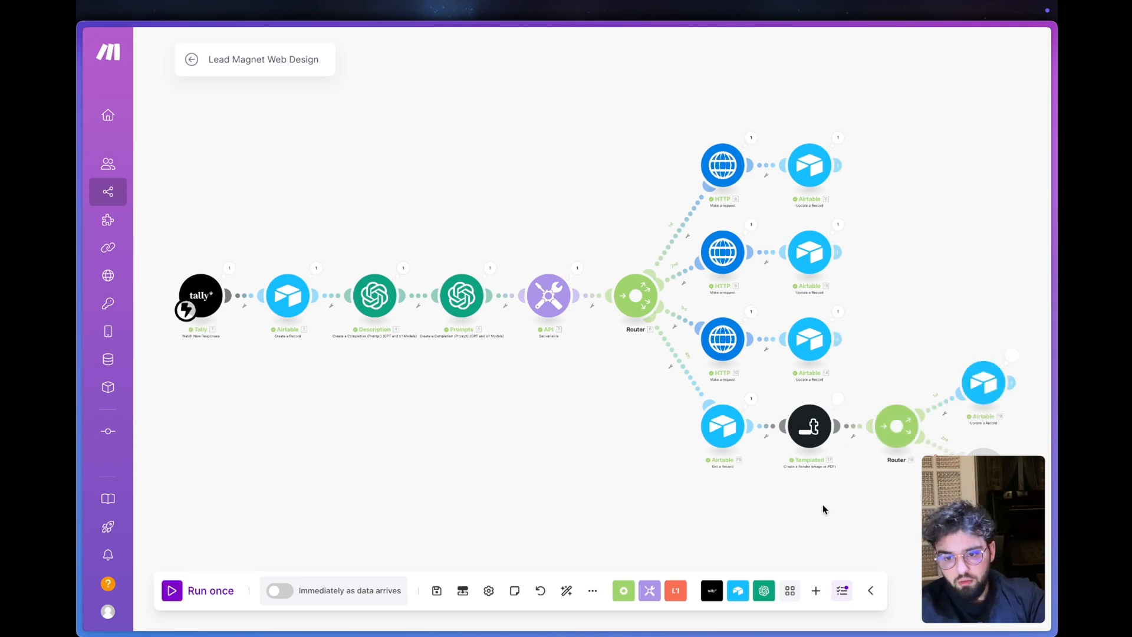
pyautogui.moveTo(80, 354)
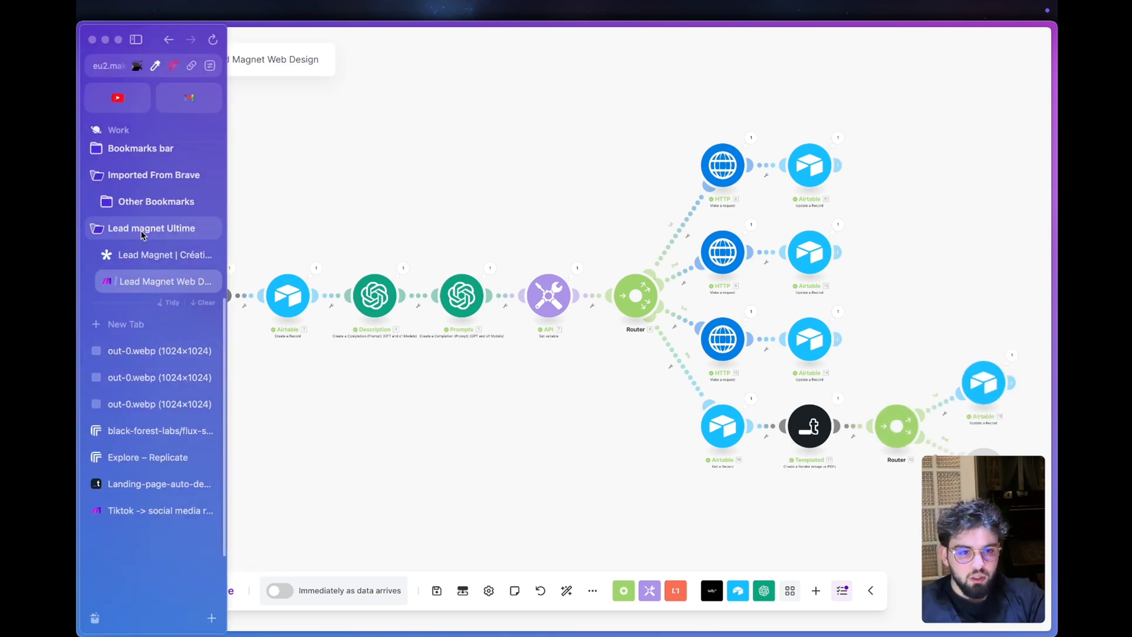
pyautogui.scroll(5, 136, 209)
pyautogui.click(129, 266)
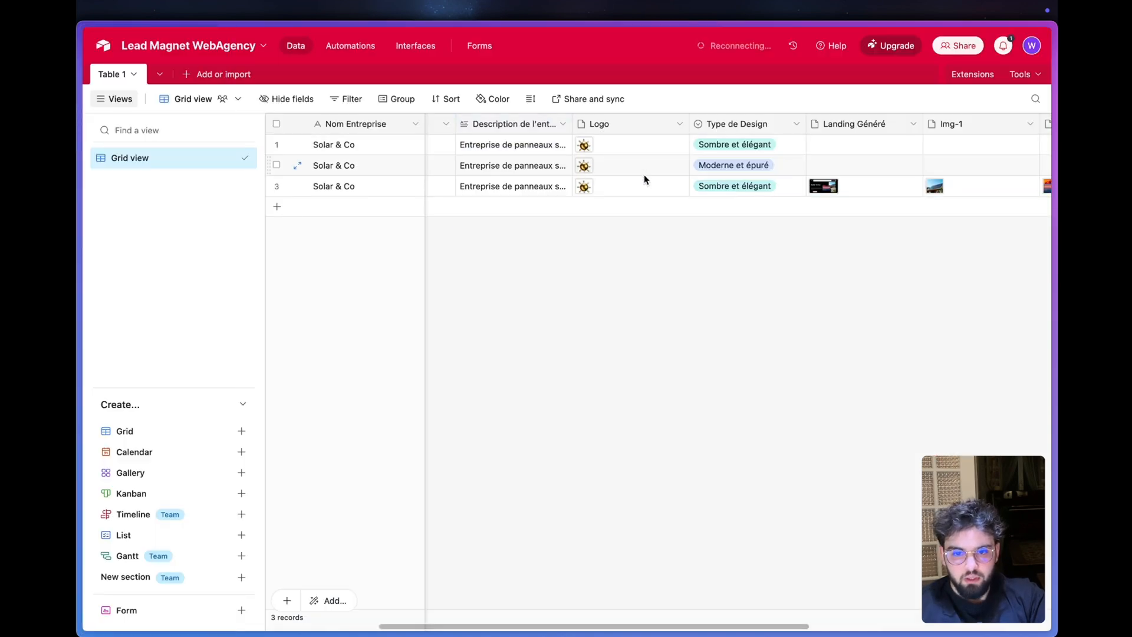
# - Open the Landing Généré attachment of the third Solar & Co record to examine the rendered page
pyautogui.hscroll(2, 643, 175)
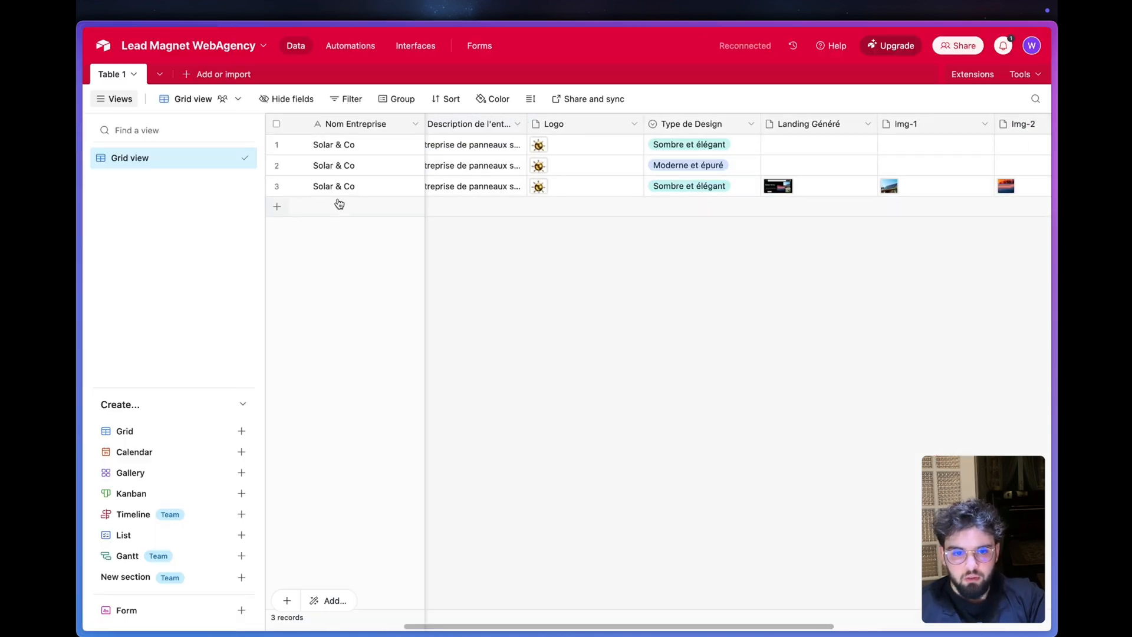
pyautogui.hscroll(5, 648, 185)
pyautogui.click(656, 185)
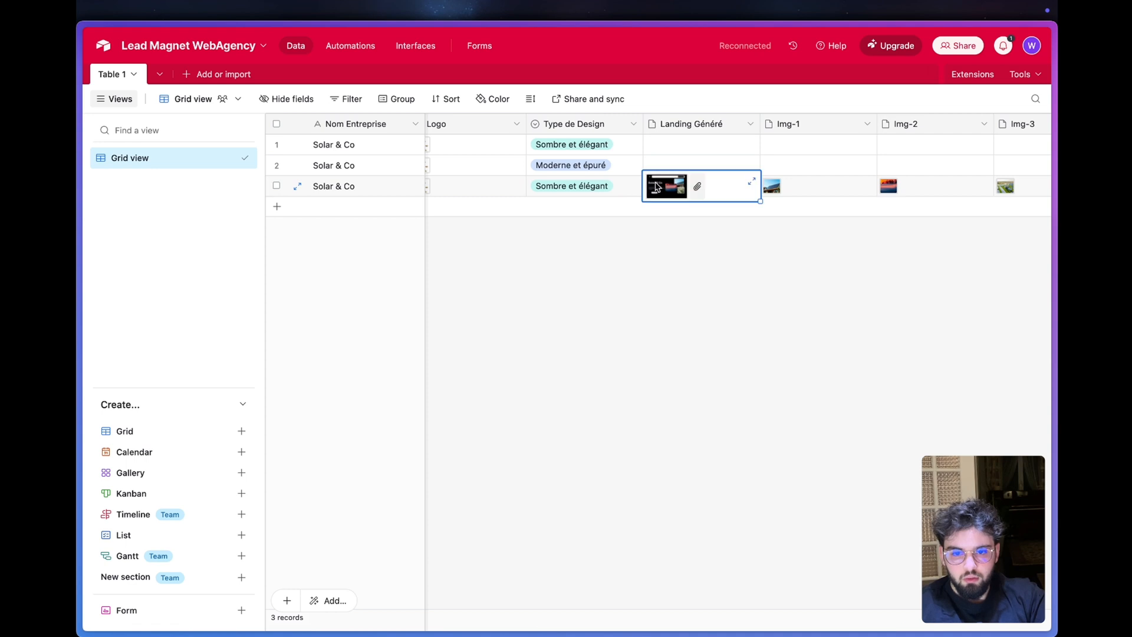
pyautogui.click(656, 185)
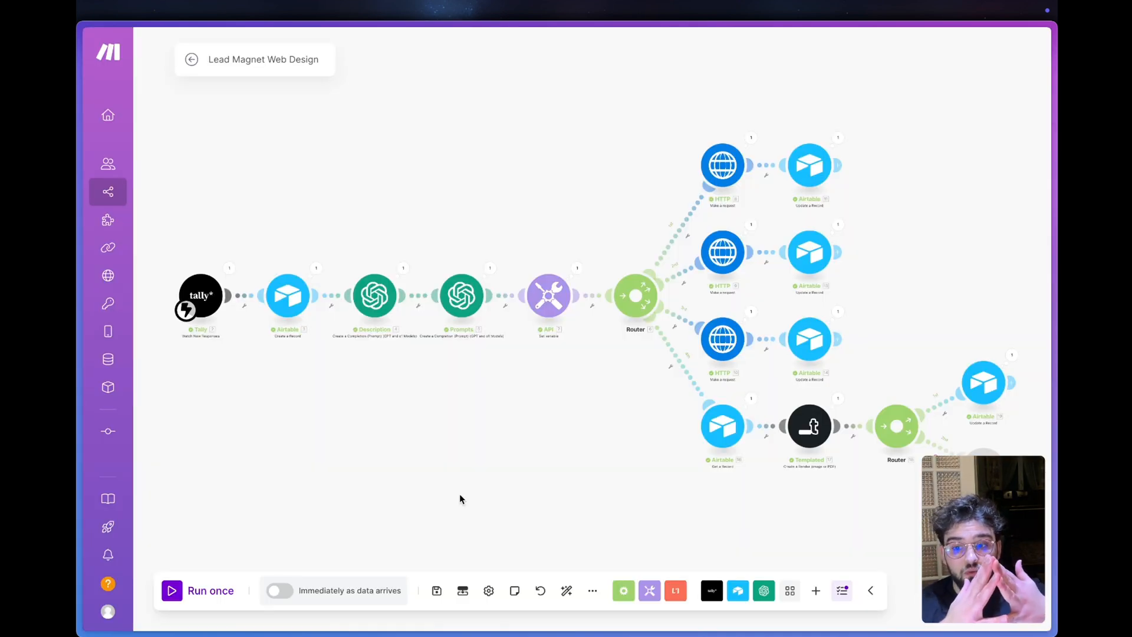
# - Add an HTTP Get a file module on the second route of the router that follows Templated
pyautogui.moveTo(867, 497); pyautogui.dragTo(596, 445)
pyautogui.scroll(5, 597, 445)
pyautogui.scroll(-2, 596, 445)
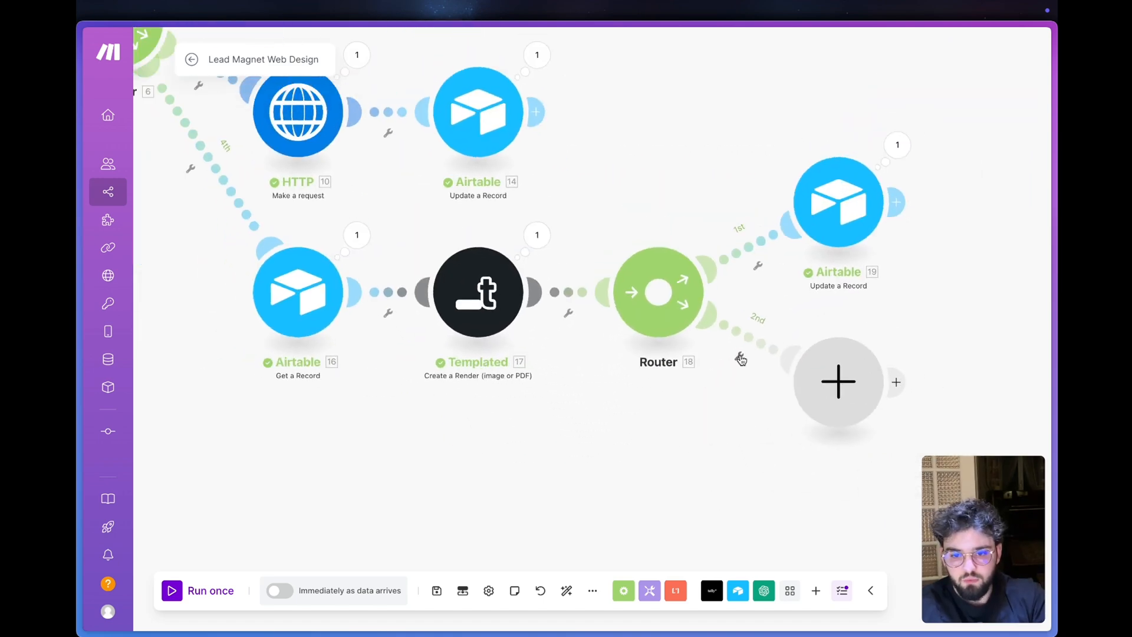
pyautogui.click(839, 380)
pyautogui.click(586, 376)
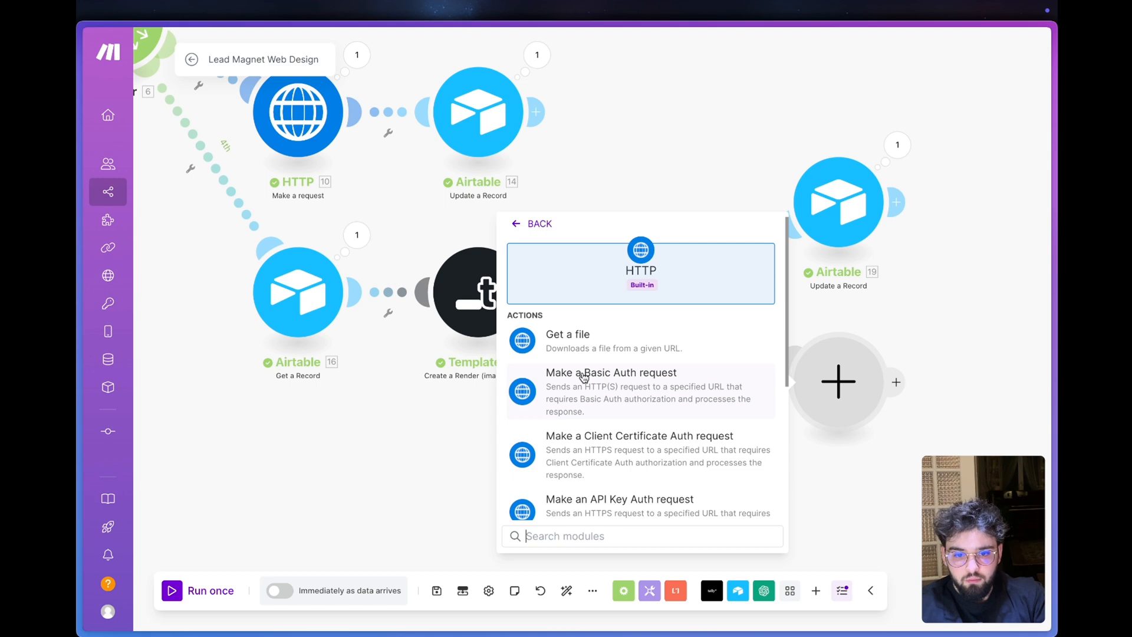
pyautogui.click(584, 356)
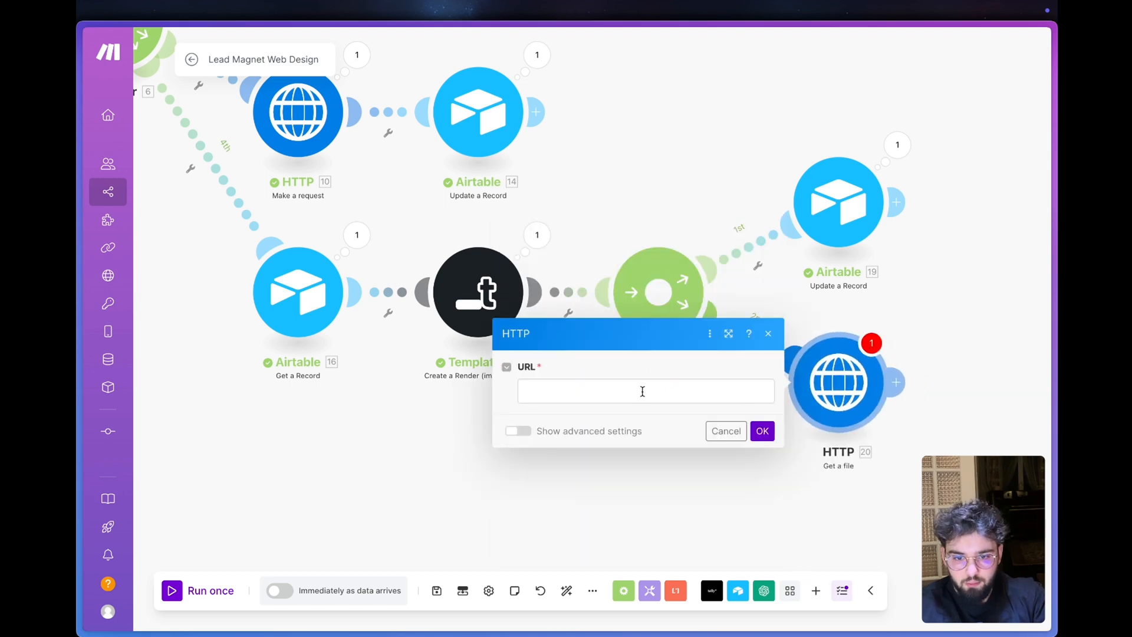
# - Map the Templated module's Render Url into the HTTP Get a file URL and save the module
pyautogui.click(642, 390)
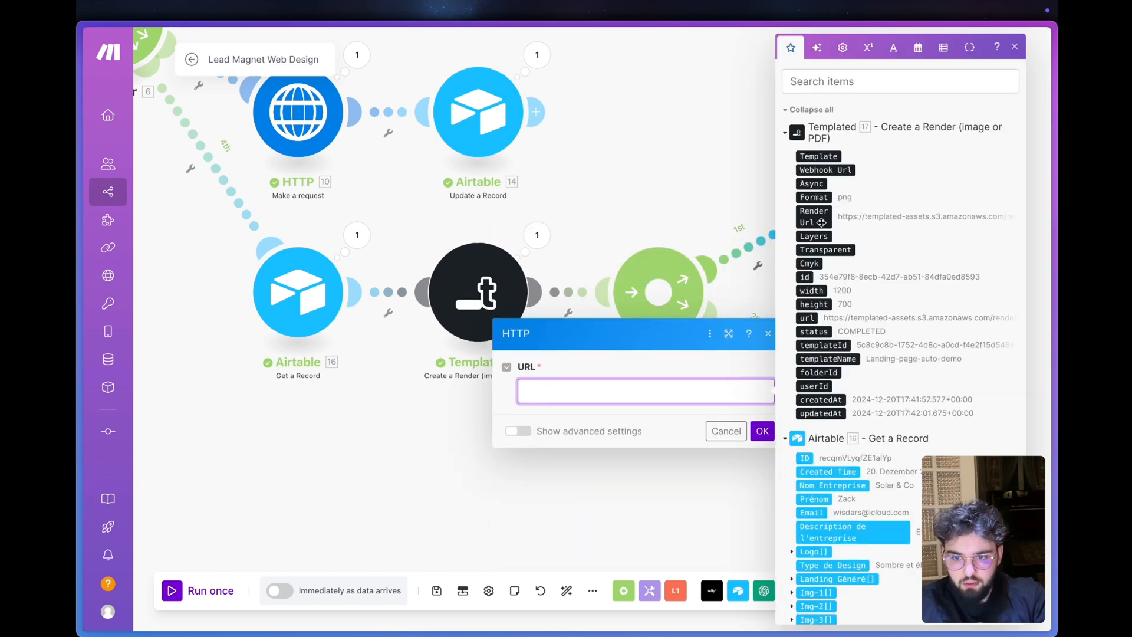
pyautogui.click(814, 216)
pyautogui.click(669, 422)
pyautogui.click(760, 430)
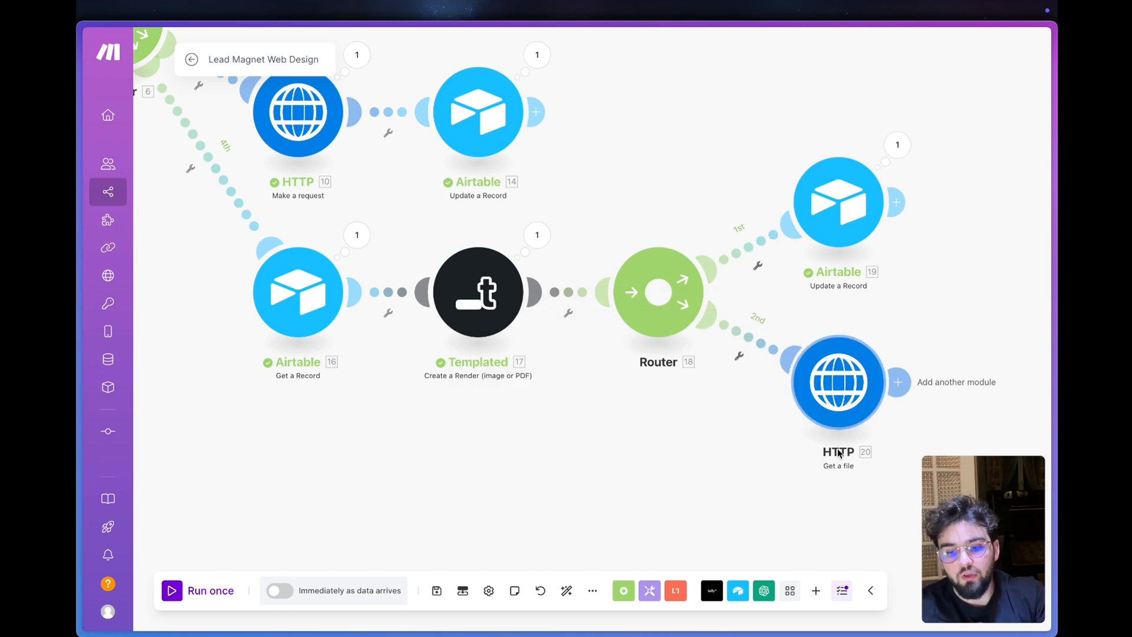
pyautogui.click(825, 371)
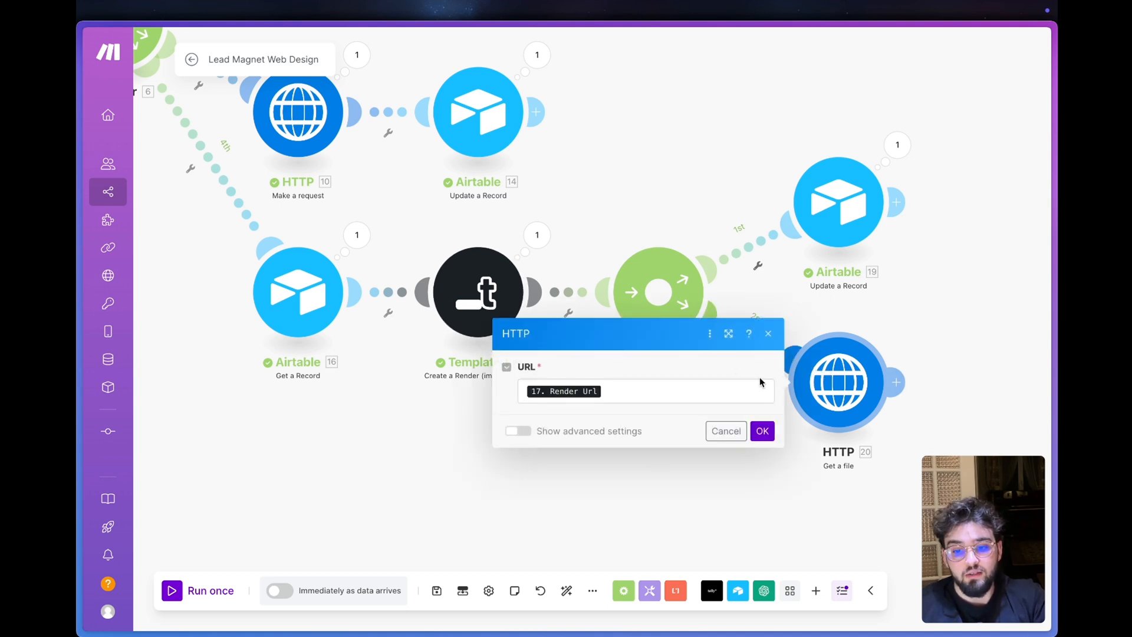
pyautogui.click(762, 432)
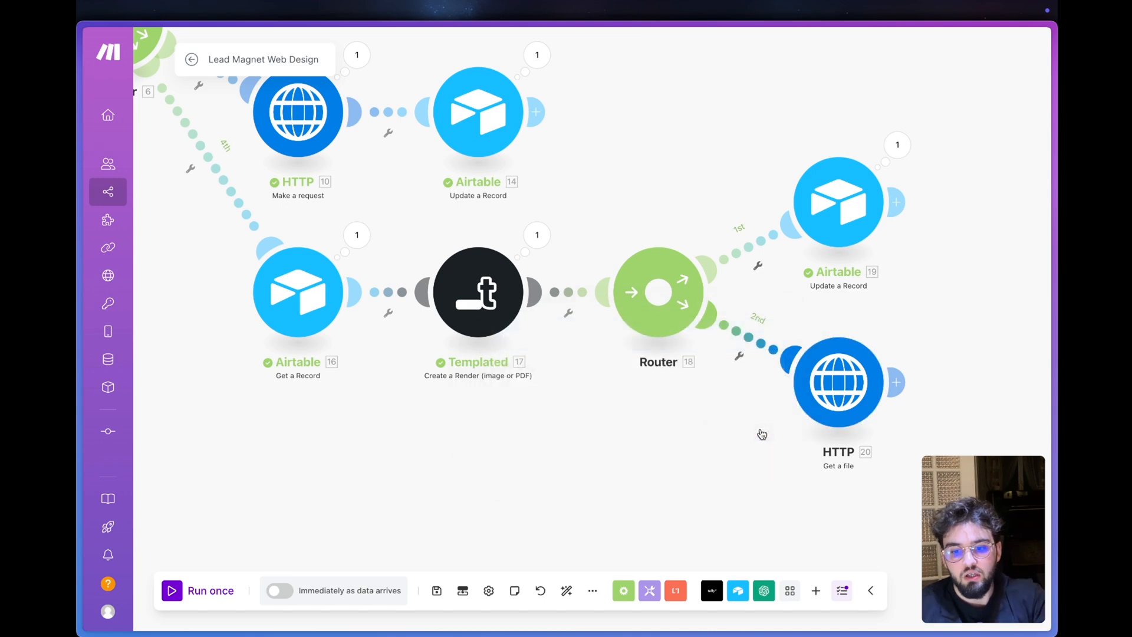
# - Add a Gmail Send an Email module after HTTP Get a file, using the My Google Restricted connection
pyautogui.click(895, 382)
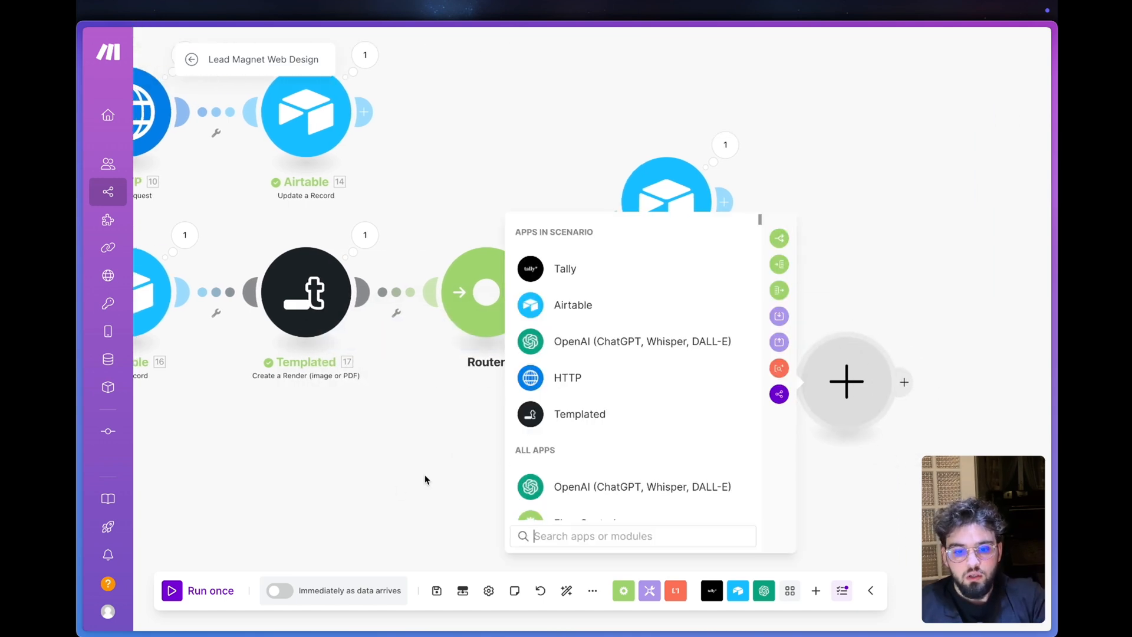
pyautogui.click(565, 533)
pyautogui.write('g')
pyautogui.click(605, 282)
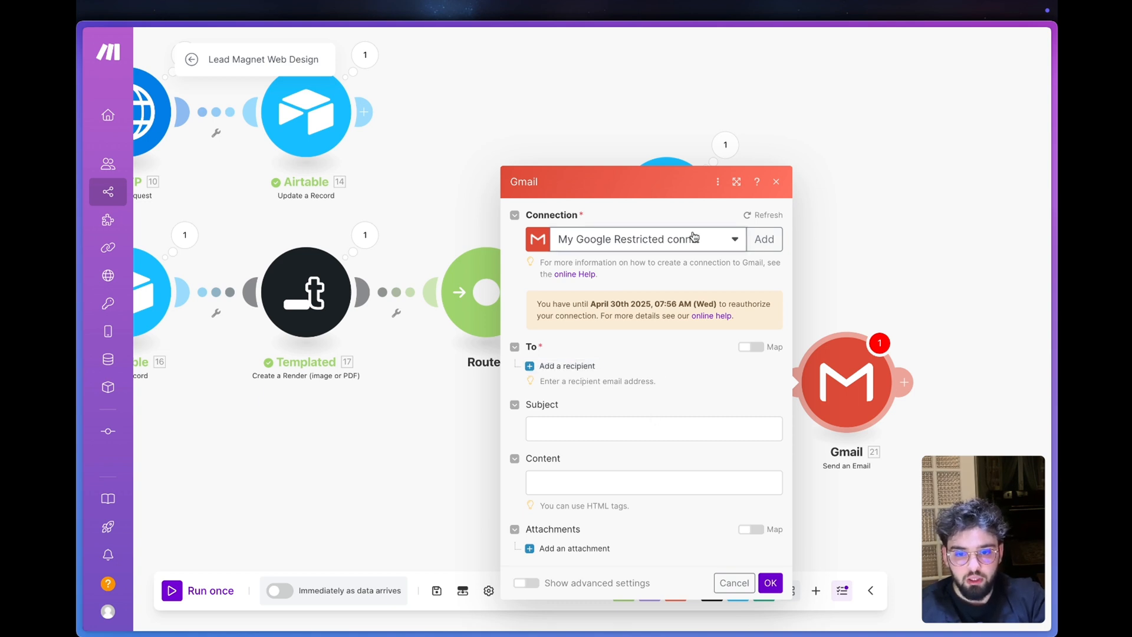
pyautogui.click(695, 239)
# - Add a recipient to the Gmail module and map its address to Tally's Votre email field
pyautogui.click(580, 368)
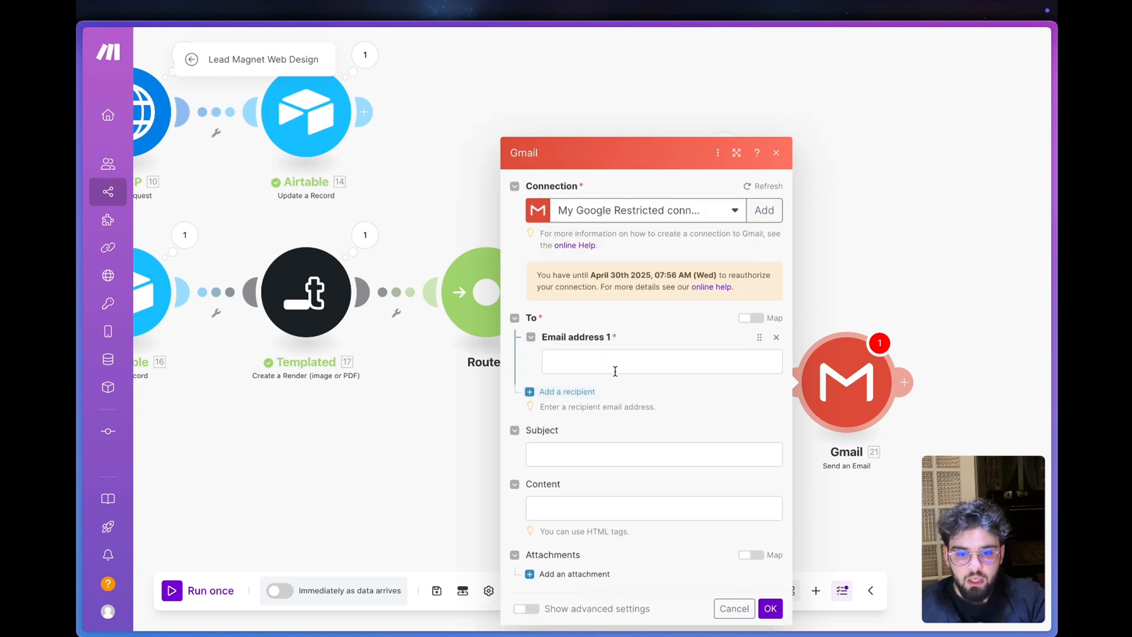
pyautogui.click(614, 371)
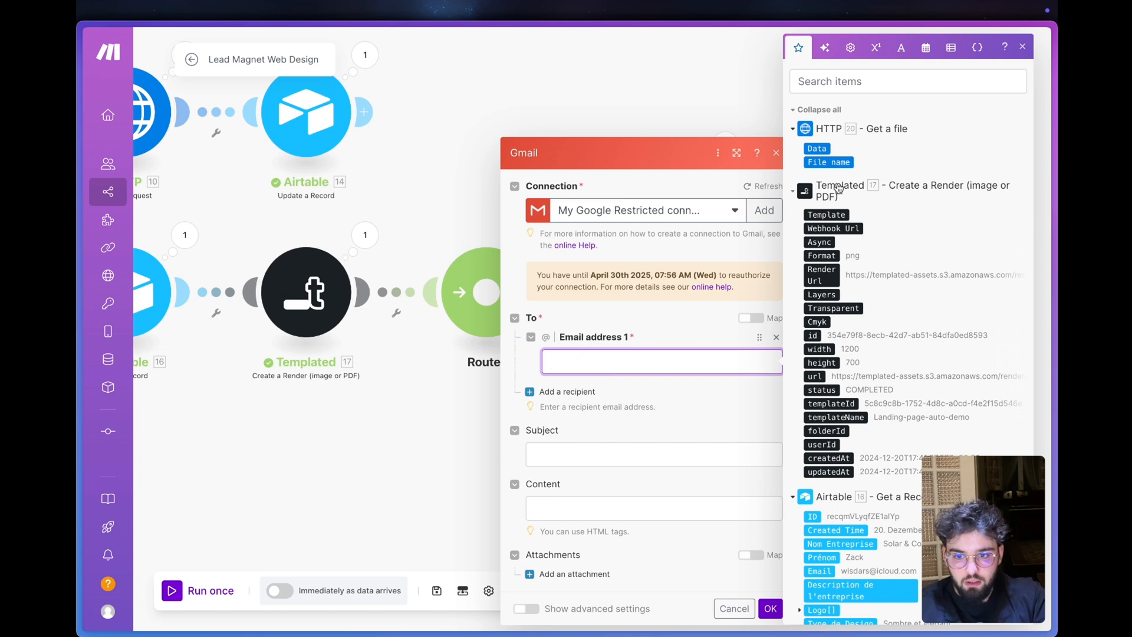
pyautogui.scroll(-15, 838, 188)
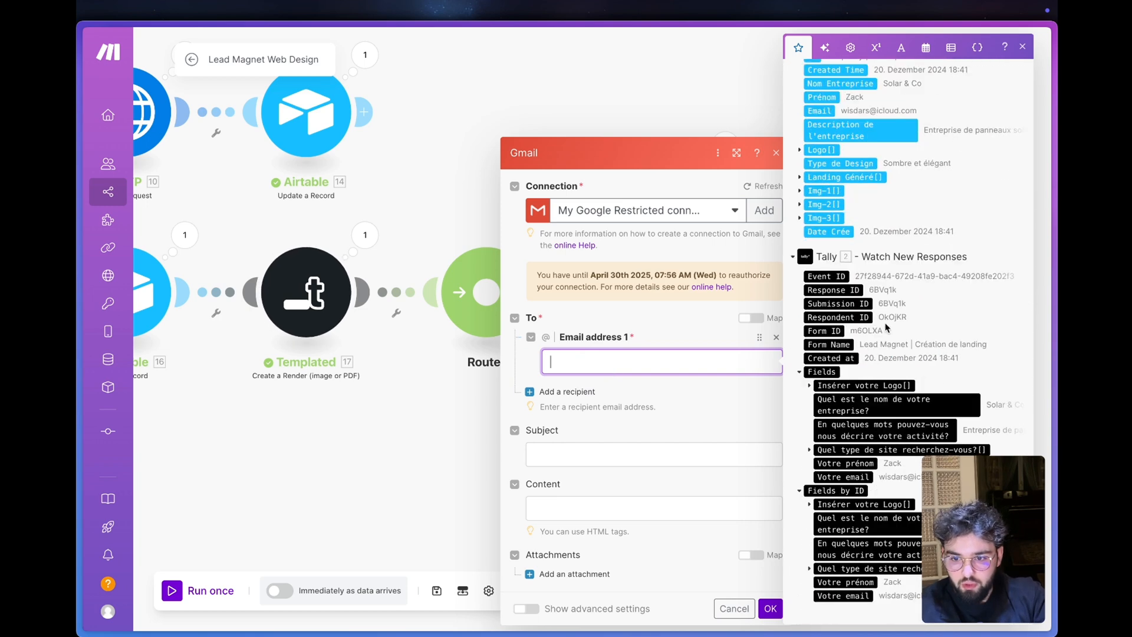
pyautogui.click(857, 477)
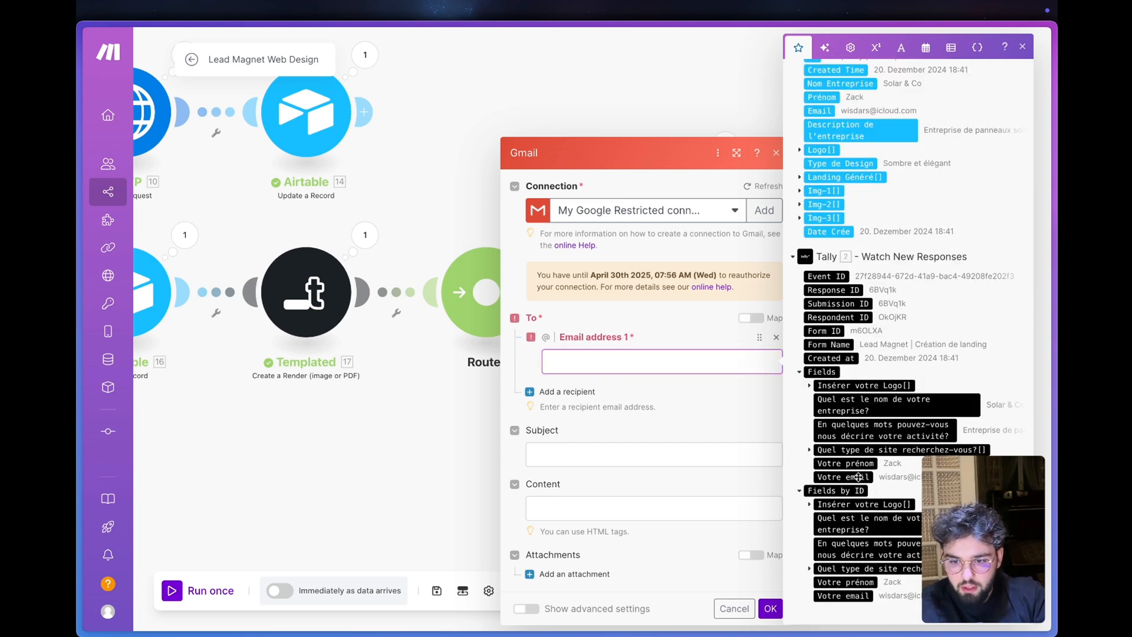
# - Set the e-mail subject to "Votre Landing est prête !" and fill the content with the prepared French HTML message
pyautogui.click(615, 462)
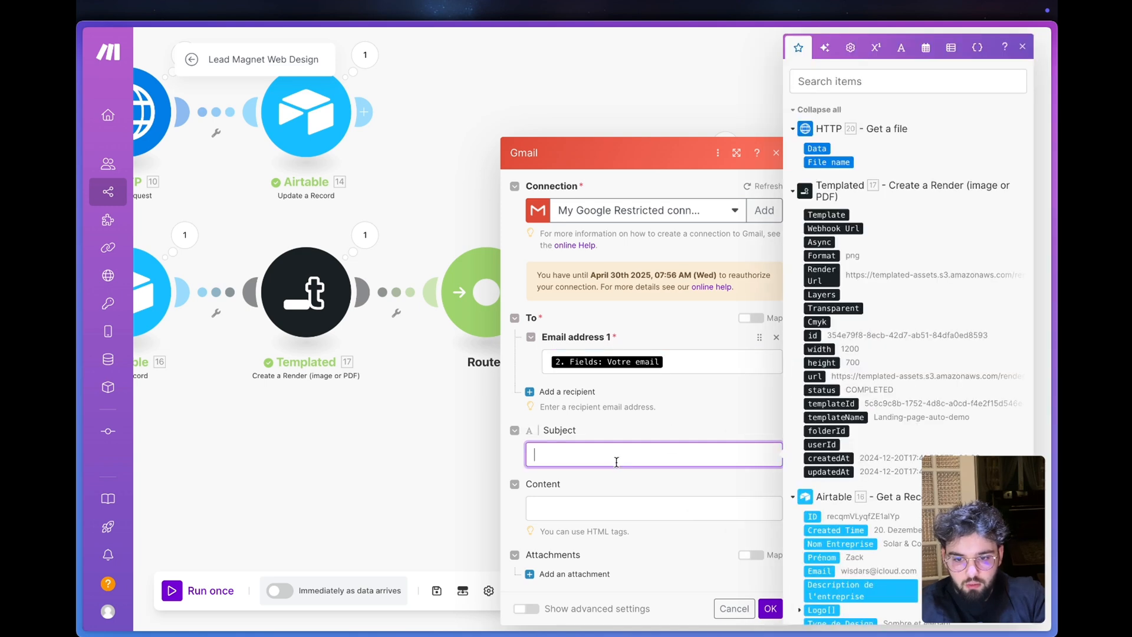
pyautogui.click(1055, 471)
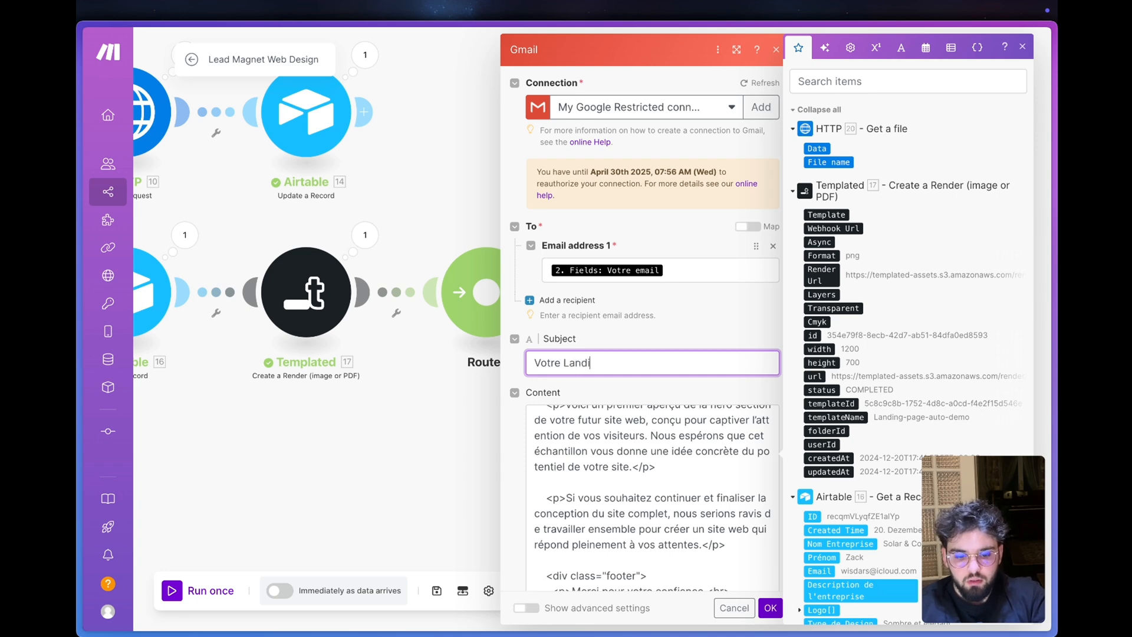
pyautogui.write('t prête !')
# - Replace the old Prénom variable in the e-mail's Bonjour greeting with Tally's Votre prénom field
pyautogui.scroll(10, 633, 366)
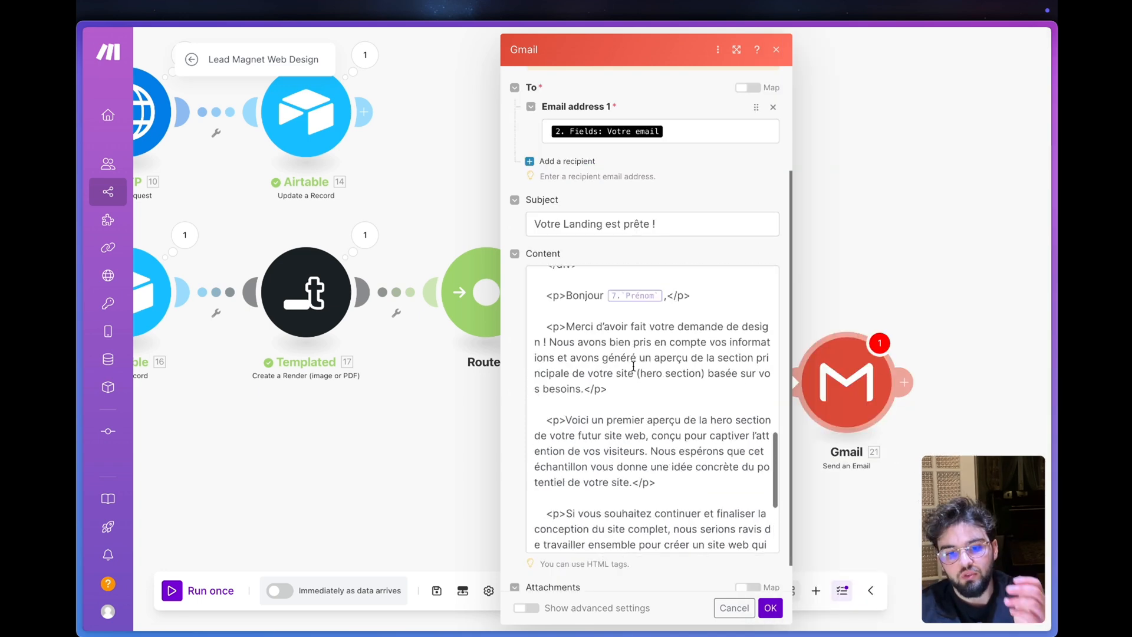
pyautogui.scroll(-5, 633, 366)
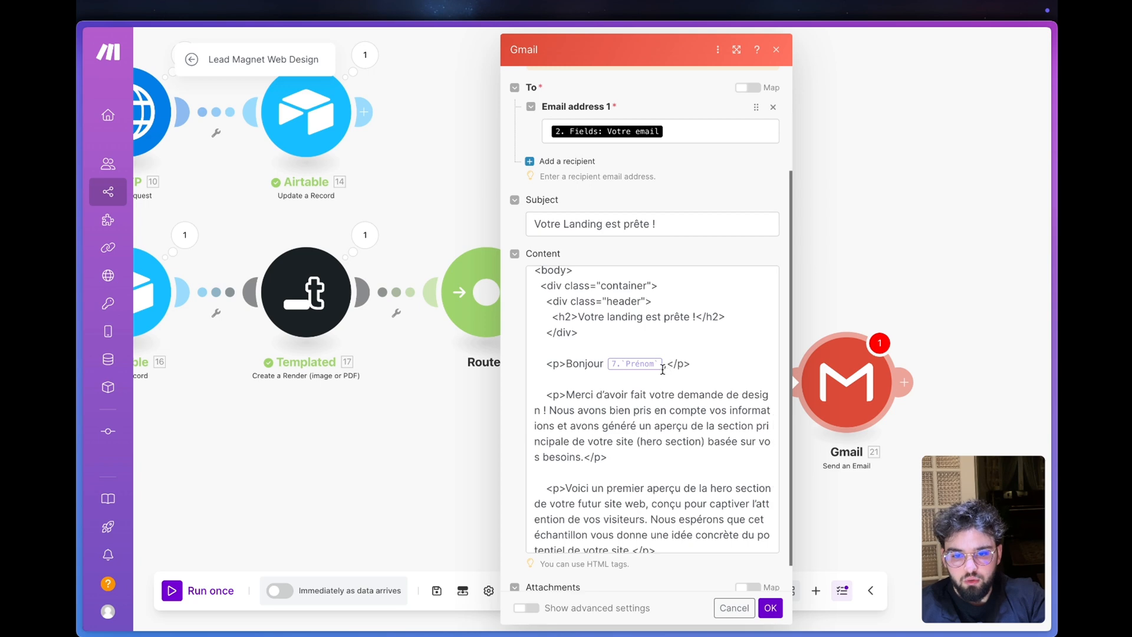
pyautogui.click(663, 373)
pyautogui.press('BackSpace')
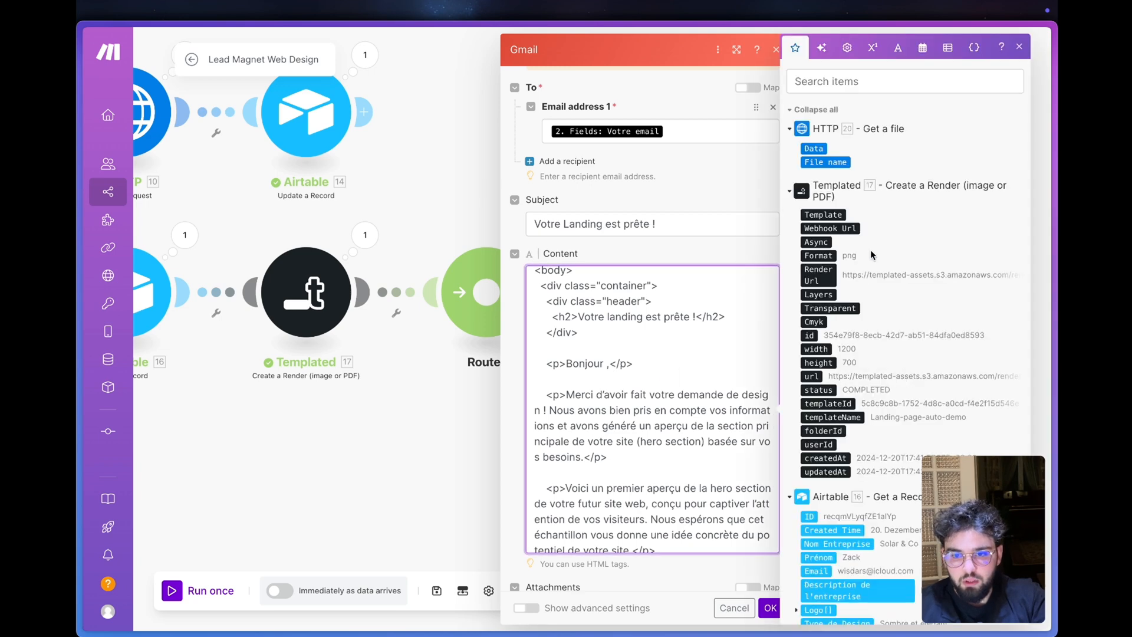
pyautogui.scroll(-8, 869, 249)
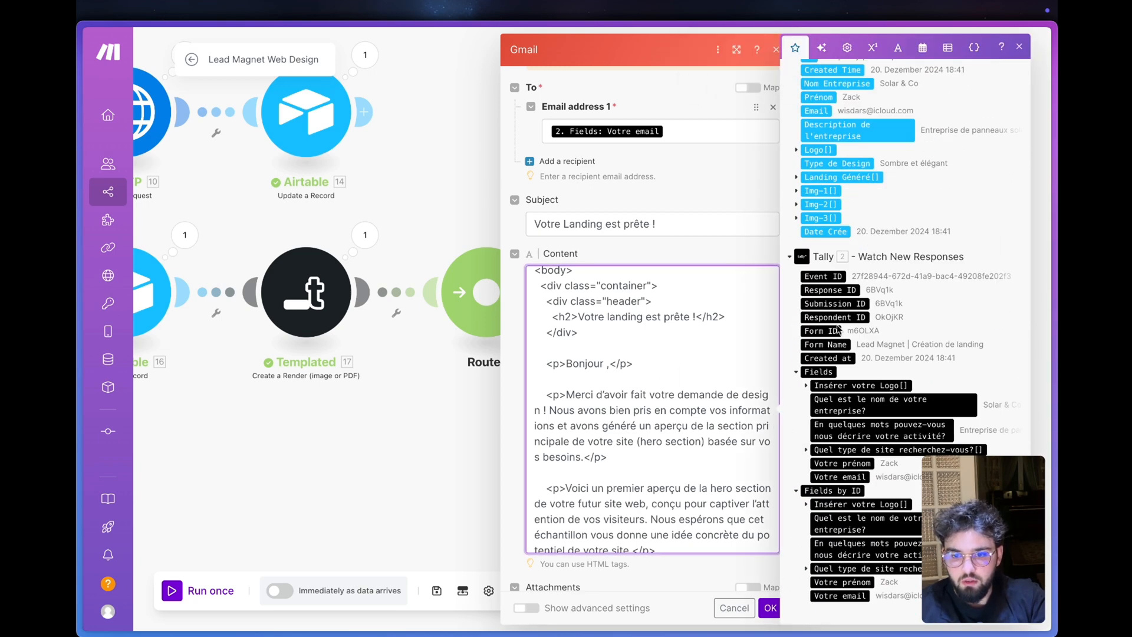
pyautogui.click(843, 463)
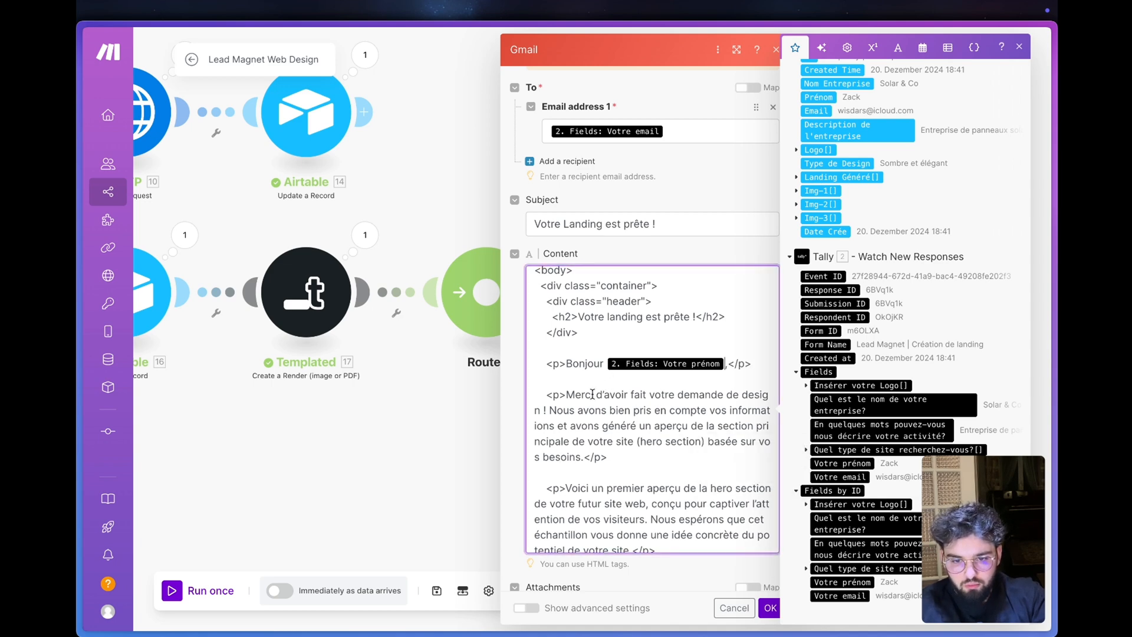
# - Attach the HTTP - Get a file output to the e-mail and save the Gmail module
pyautogui.scroll(-5, 549, 444)
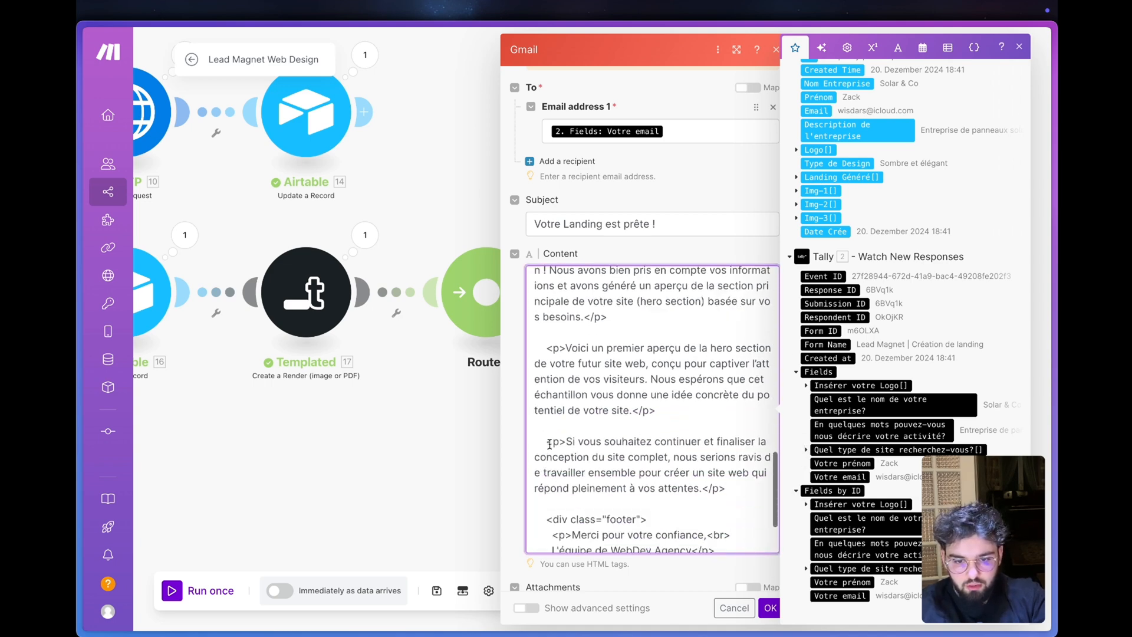
pyautogui.click(516, 448)
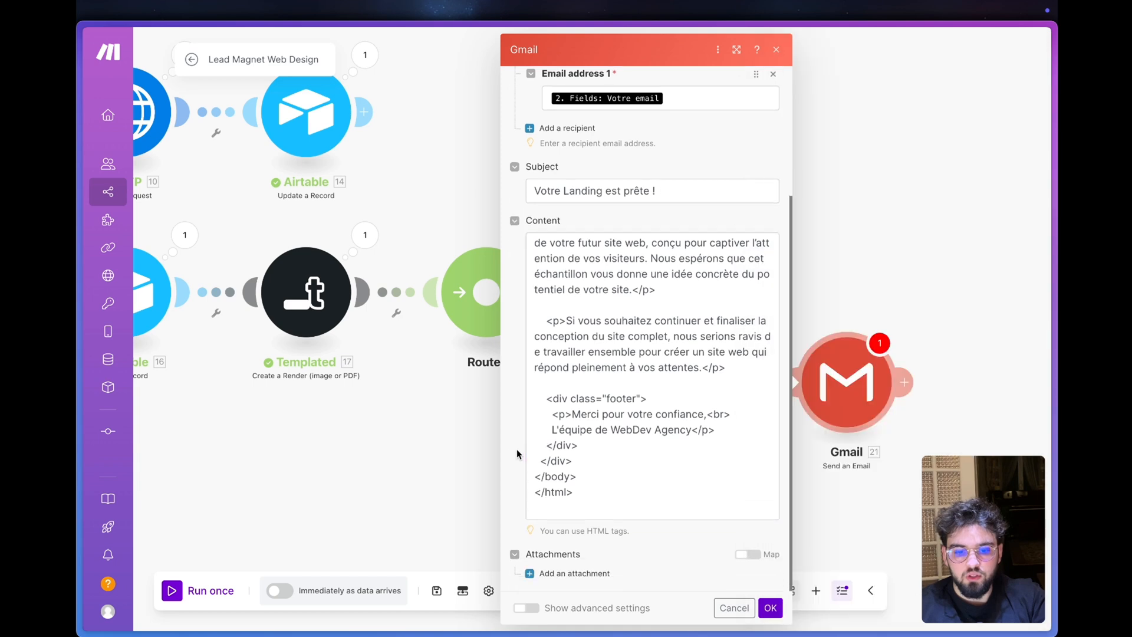
pyautogui.click(554, 571)
pyautogui.scroll(-3, 601, 543)
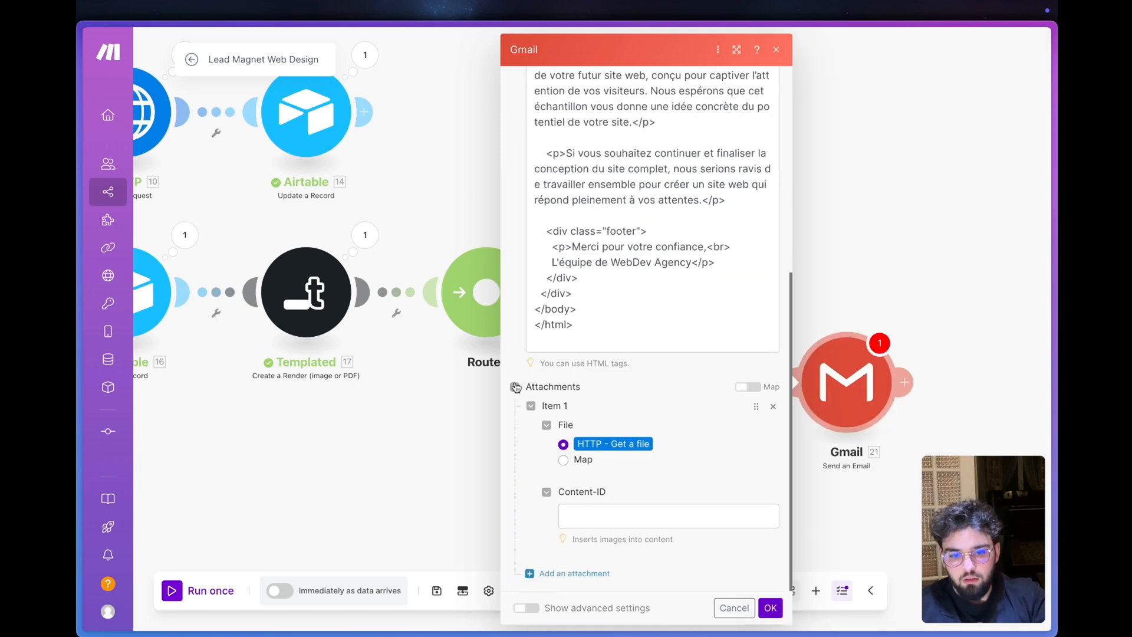
pyautogui.click(770, 607)
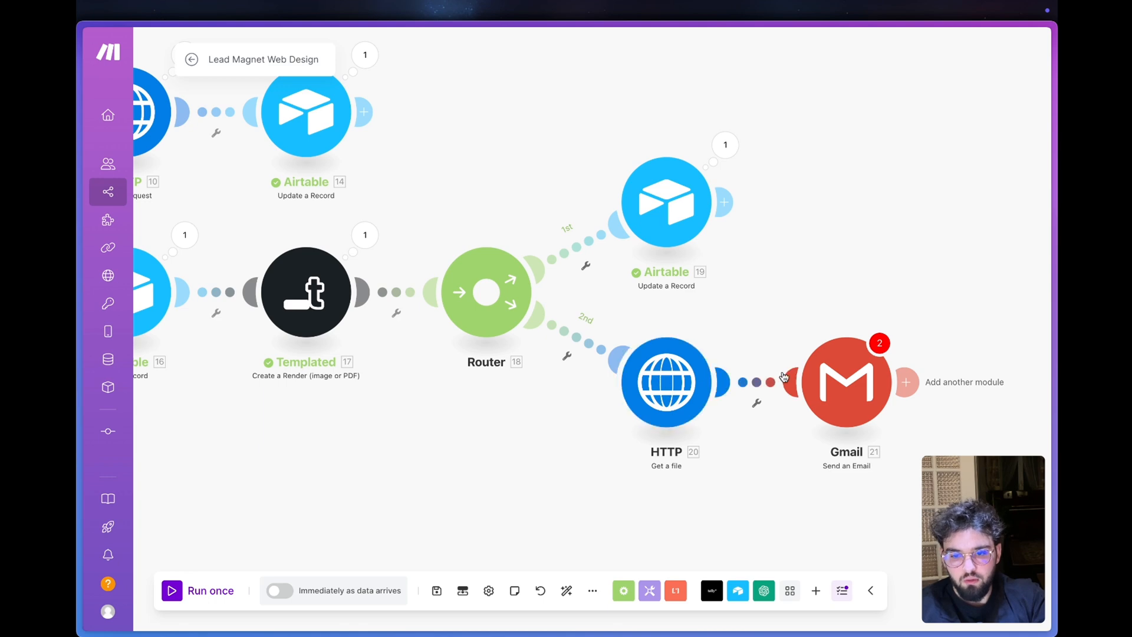
pyautogui.click(814, 382)
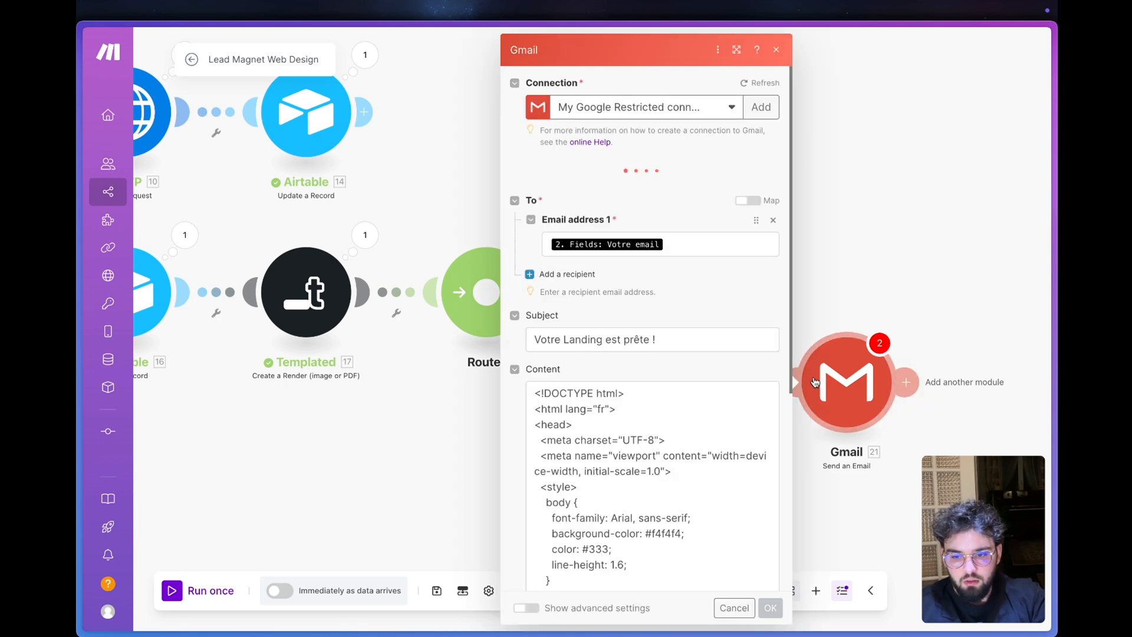
pyautogui.scroll(-10, 569, 435)
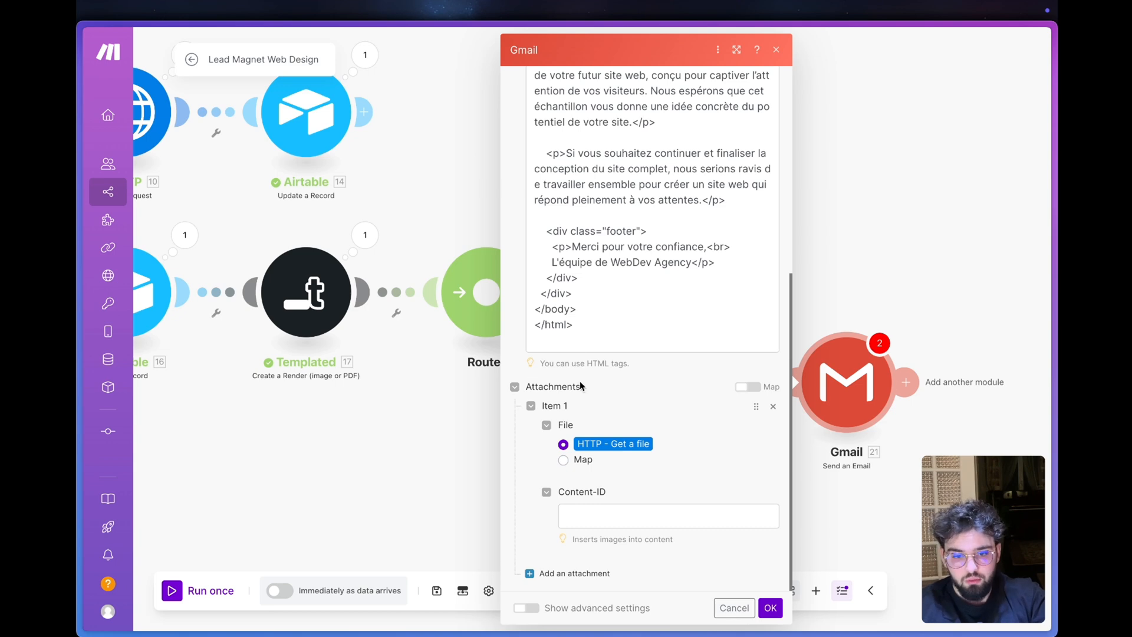
pyautogui.click(770, 608)
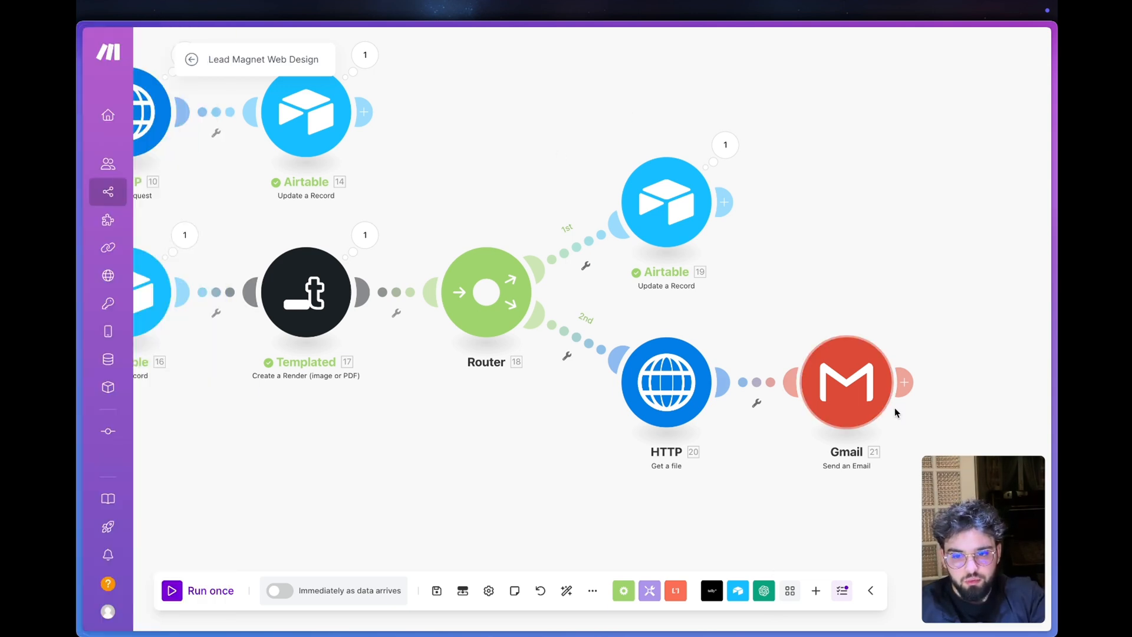
# - Switch to the Tally landing-page form and enter Rocket&Co as the company name
pyautogui.click(200, 404)
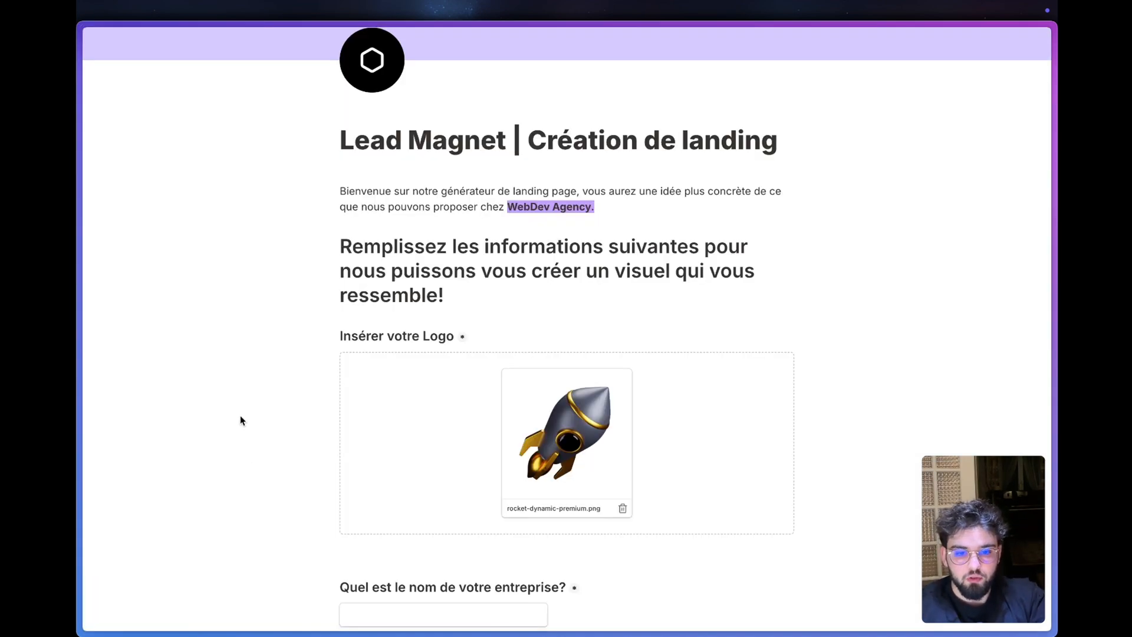
pyautogui.scroll(-3, 239, 415)
pyautogui.click(370, 490)
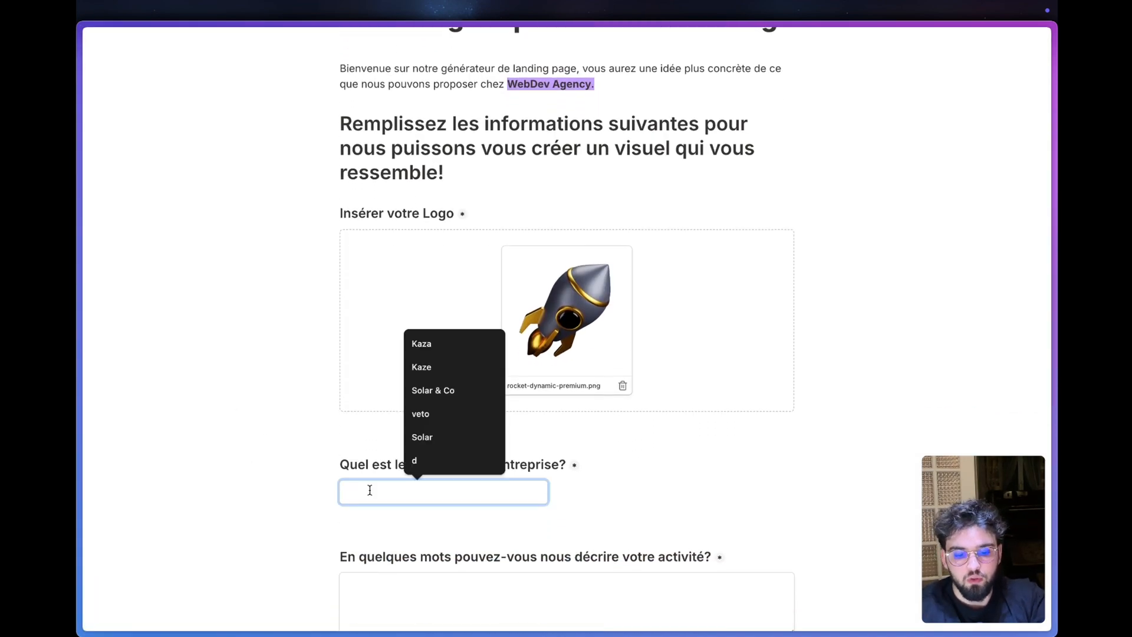
pyautogui.write('Roc')
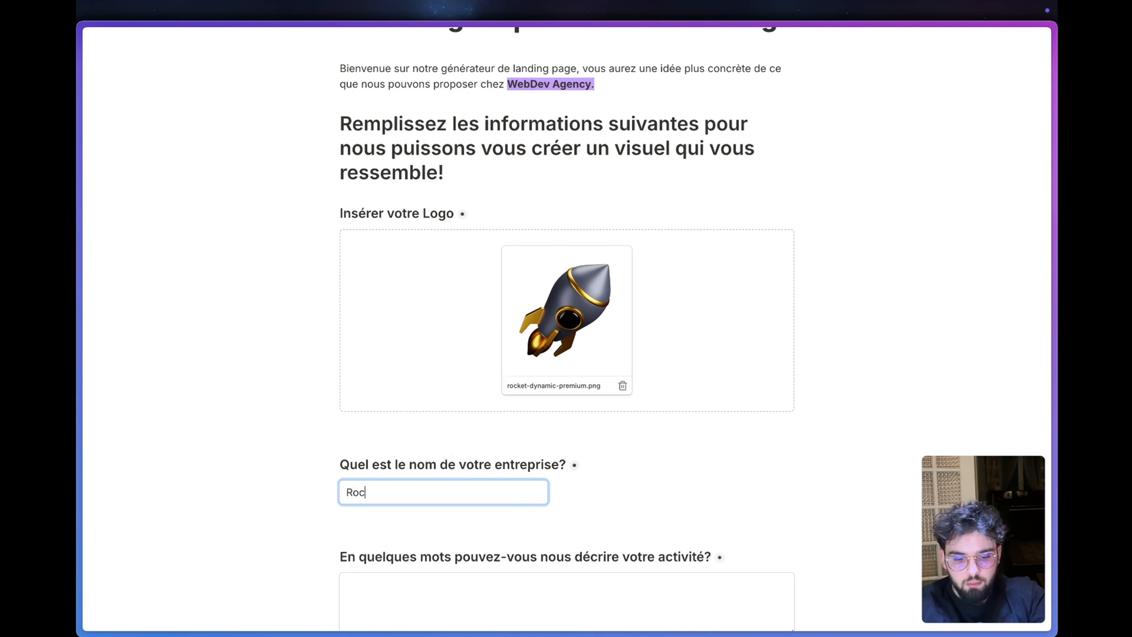
pyautogui.write('ket&Co')
pyautogui.scroll(-2, 469, 494)
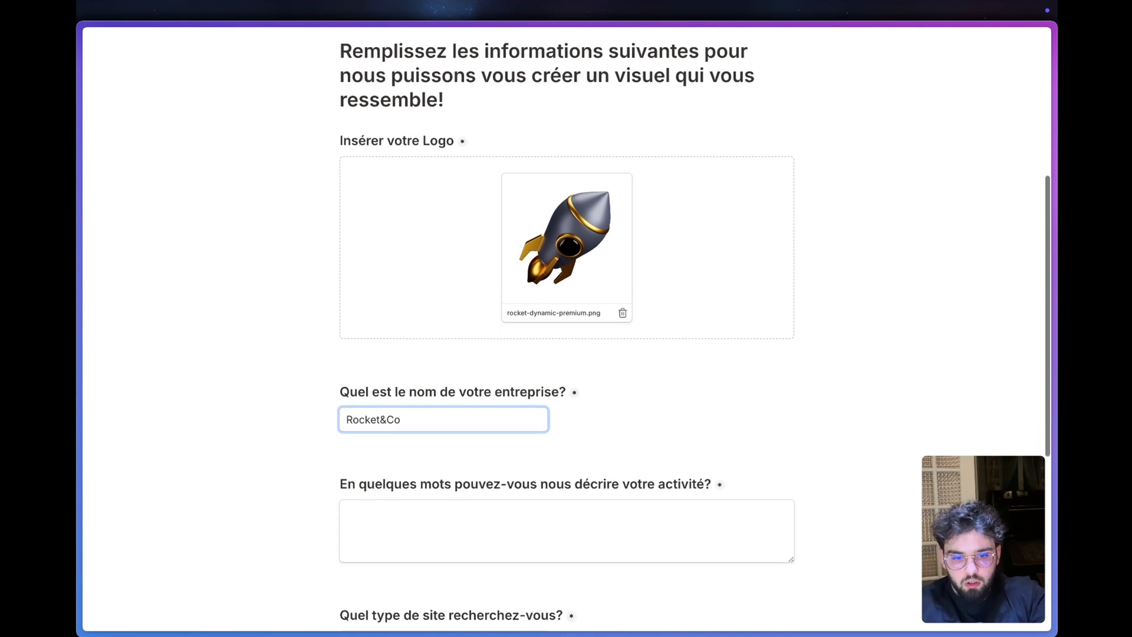
# - Describe the company's activity as "On envoi des humain sur mars"
pyautogui.click(446, 517)
pyautogui.write('On ')
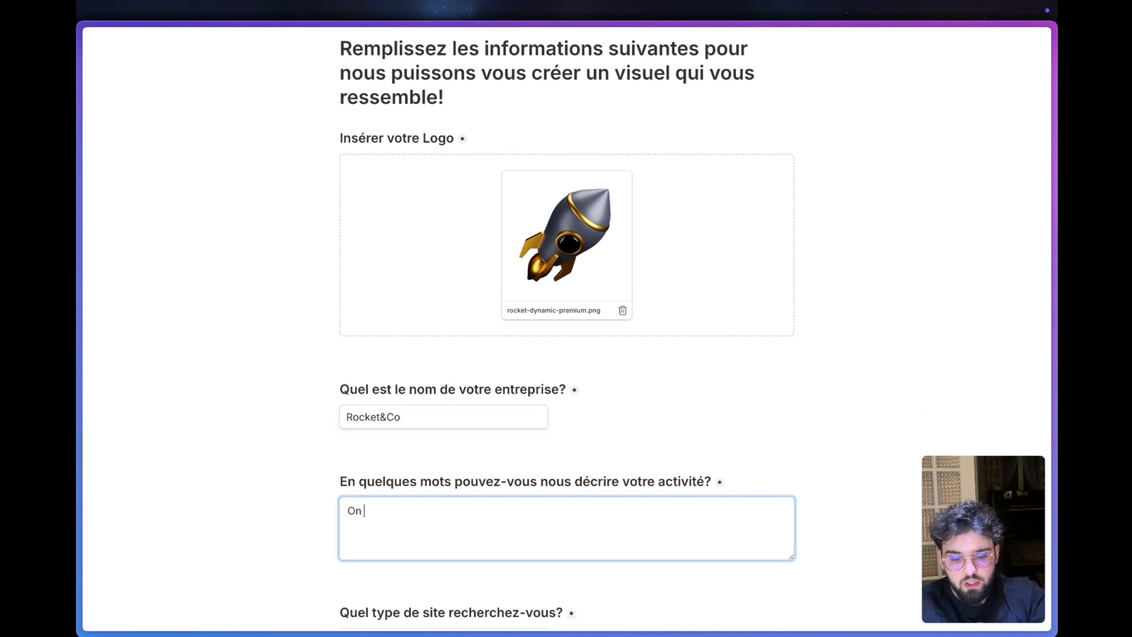
pyautogui.write('envoi des ')
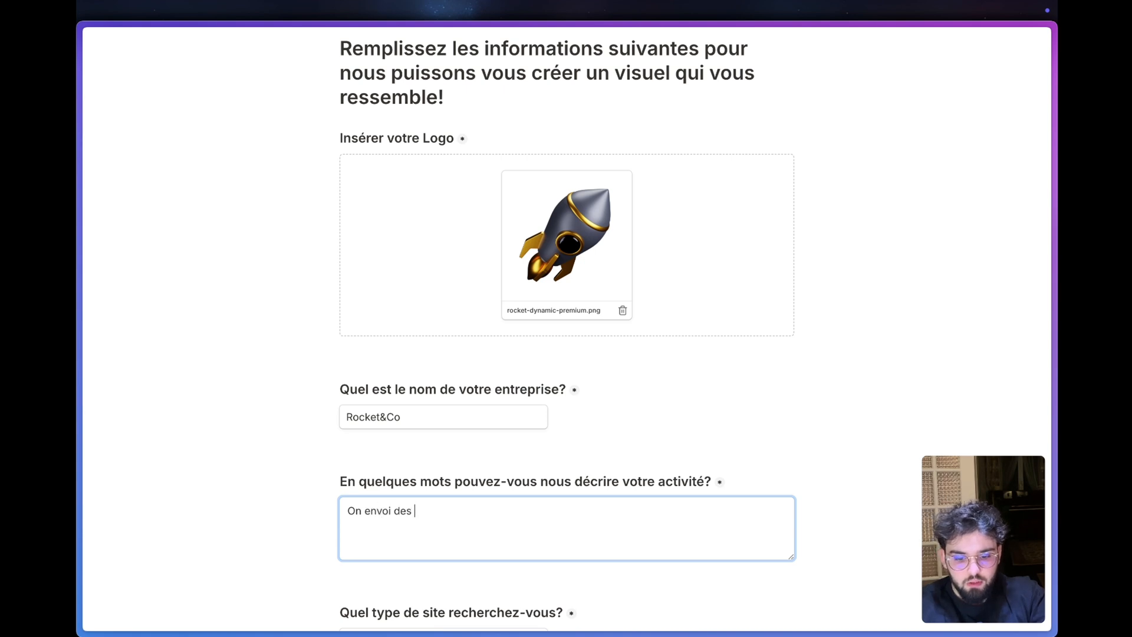
pyautogui.write('humain sur mars')
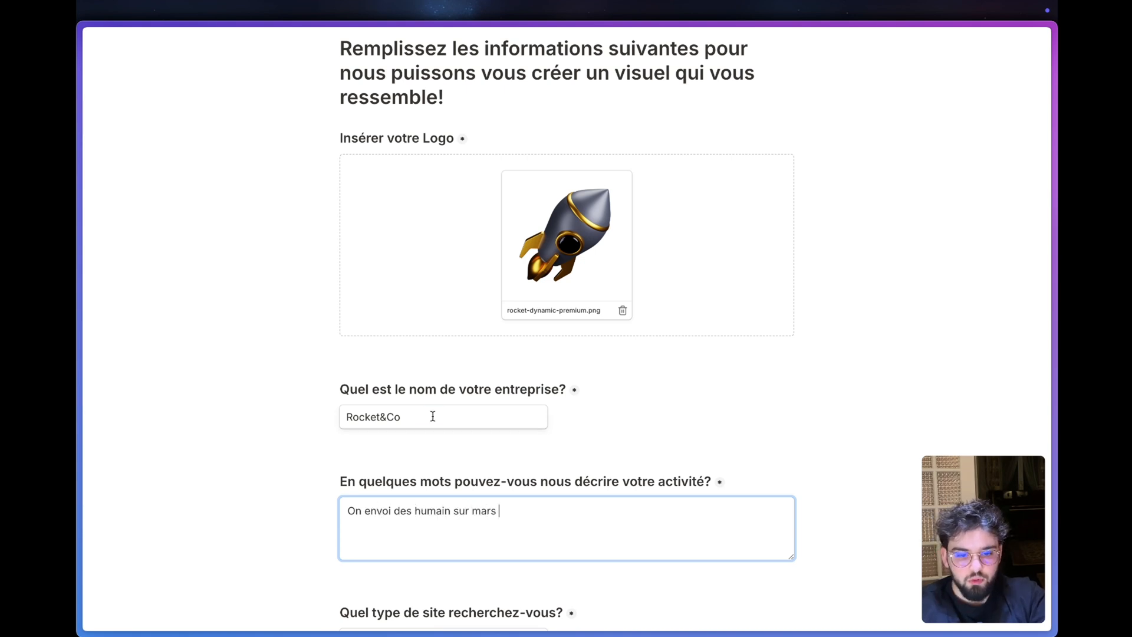
# - Change the company name in the form to SpaceX
pyautogui.hotkey('shift', 'Tab')
pyautogui.write('SpaceX')
pyautogui.click(322, 470)
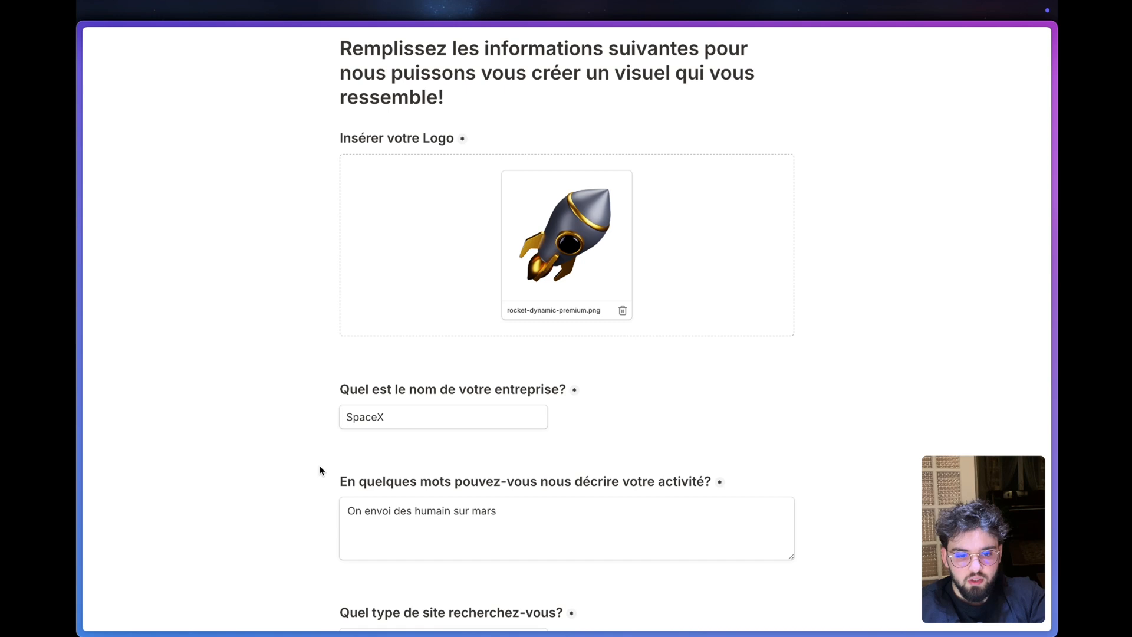
# - Extend the activity description in the form with "avec nos fusées"
pyautogui.scroll(-2, 319, 470)
pyautogui.click(506, 471)
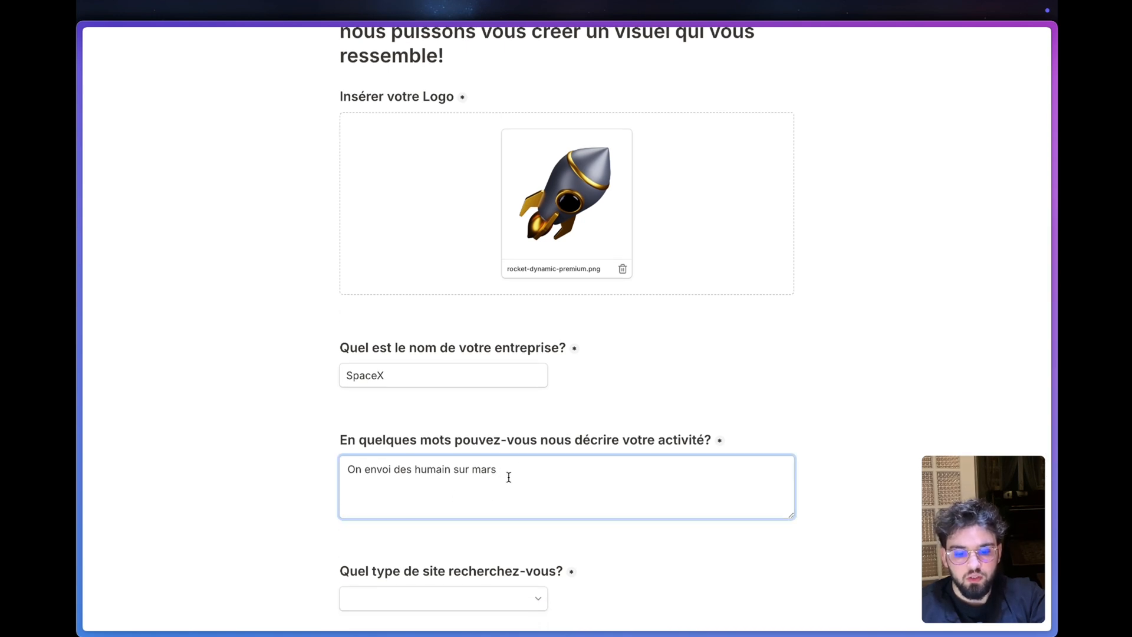
pyautogui.write('avec nos fusées')
# - Choose "Sombre et élégant" as the desired type of site
pyautogui.scroll(-3, 419, 422)
pyautogui.click(418, 422)
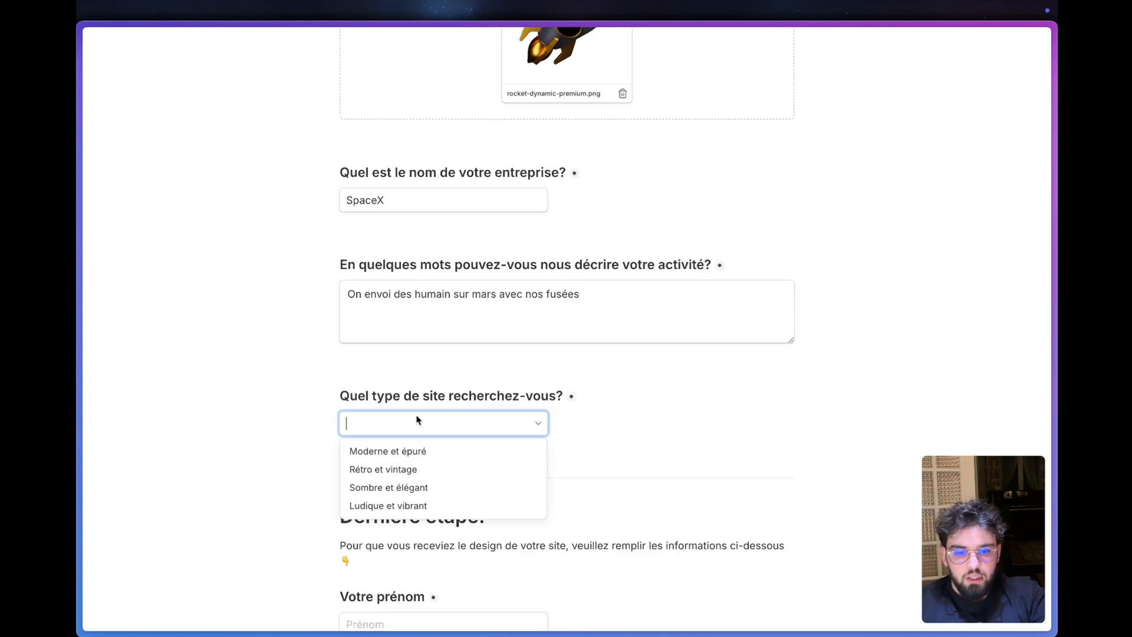
pyautogui.click(406, 487)
# - Fill in the recipient's first name and e-mail address, and submit the form
pyautogui.scroll(-3, 341, 473)
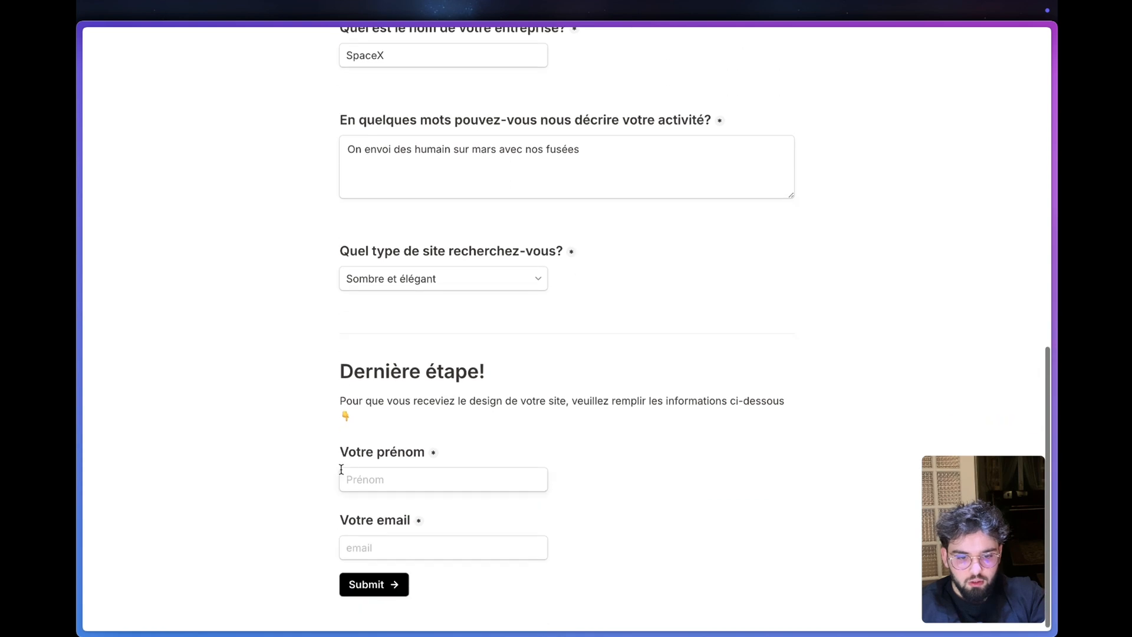
pyautogui.click(343, 478)
pyautogui.click(445, 518)
pyautogui.press('BackSpace')
pyautogui.press('BackSpace')
pyautogui.press('BackSpace')
pyautogui.press('BackSpace')
pyautogui.write('el')
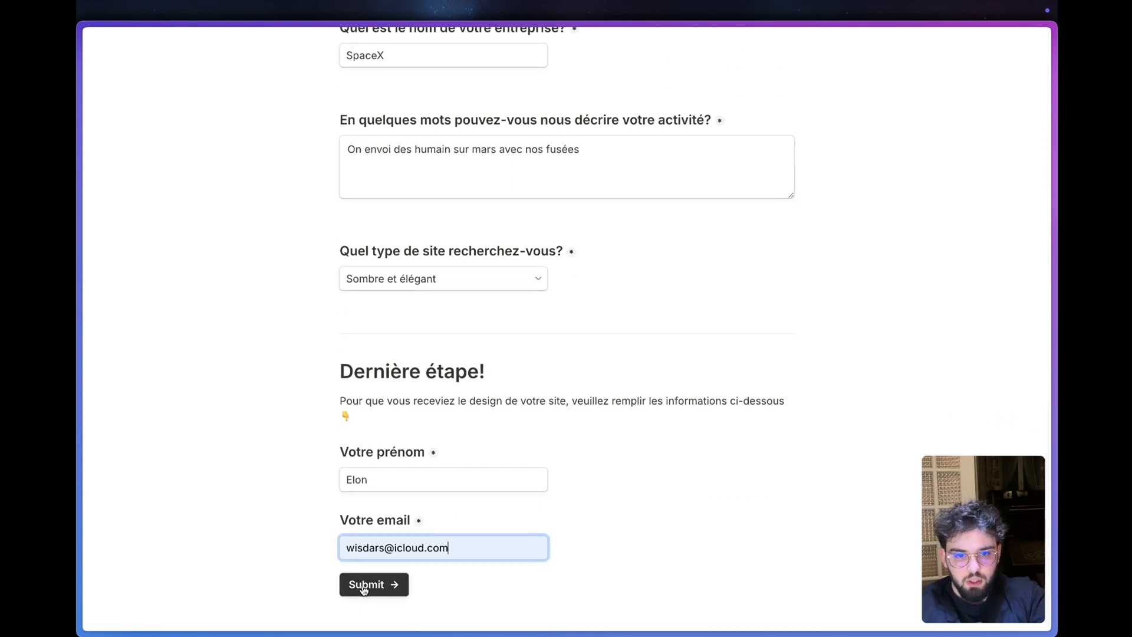
pyautogui.click(363, 586)
# - Switch to the Lead Magnet Web Design scenario in Make, save it and run it once with the existing webhook data
pyautogui.moveTo(81, 330)
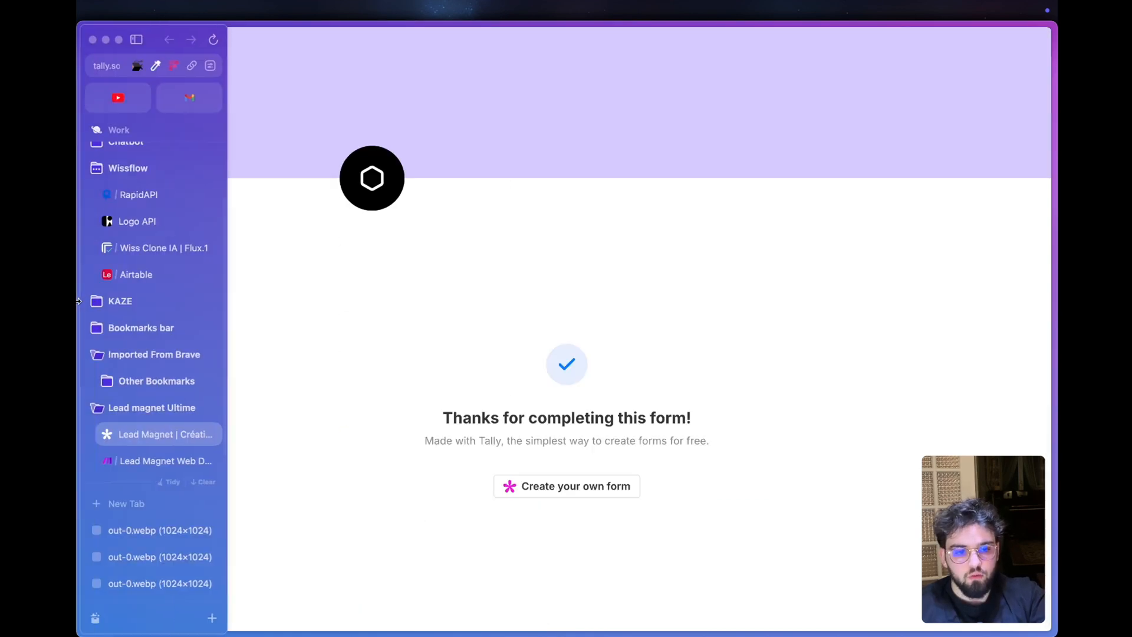
pyautogui.click(136, 465)
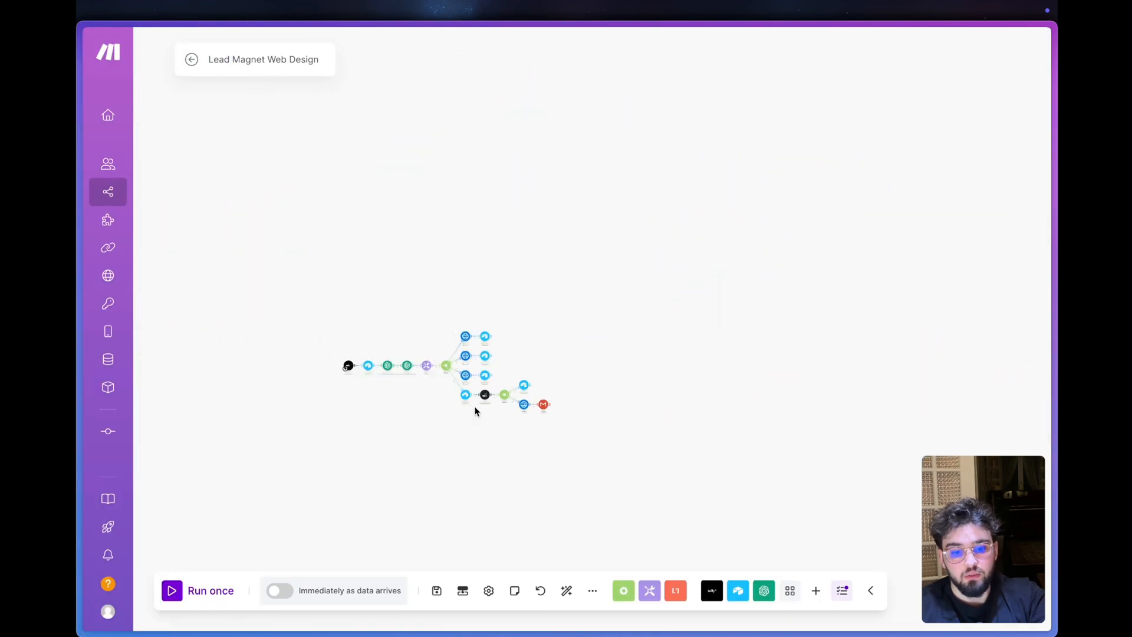
pyautogui.click(437, 590)
pyautogui.scroll(3, 412, 433)
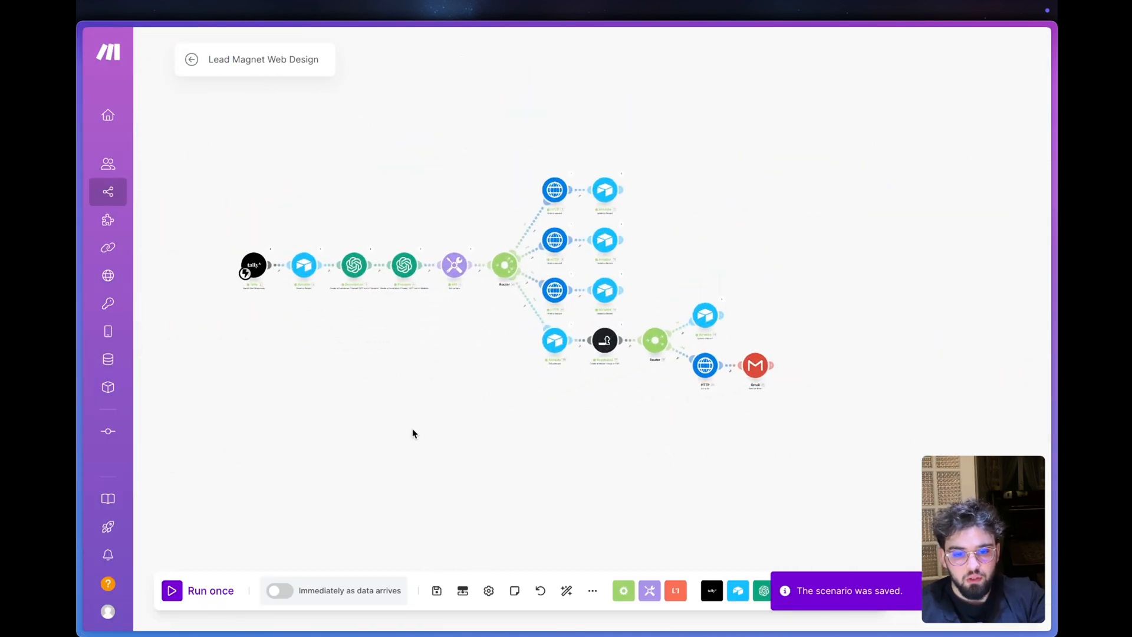
pyautogui.click(172, 590)
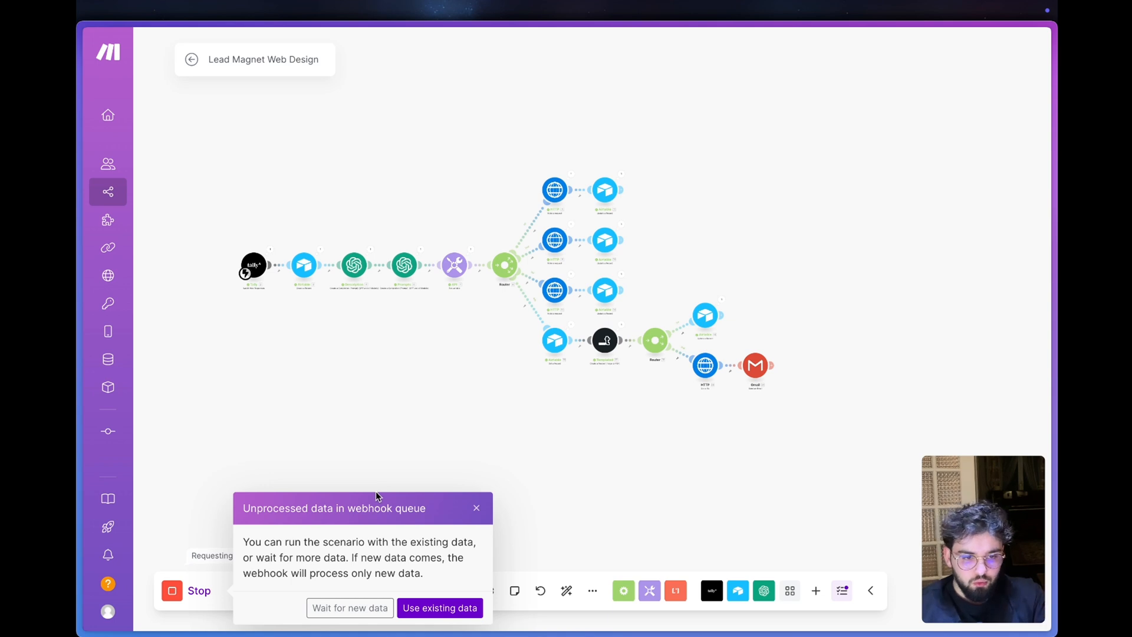
pyautogui.click(439, 608)
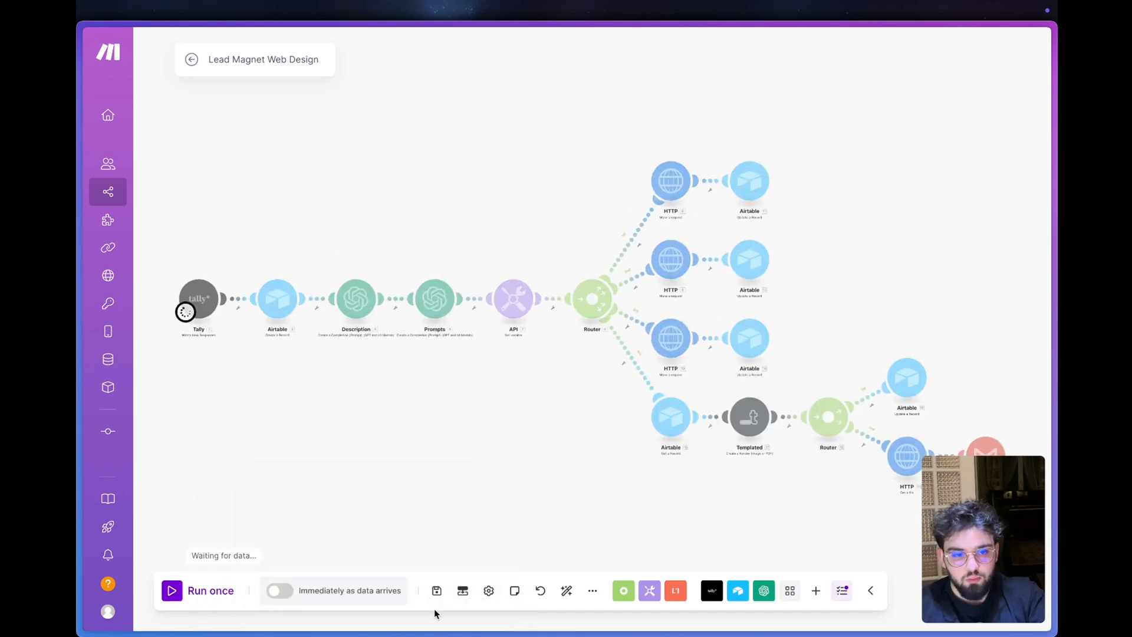
# - Inspect the Tally module's output bundle, checking the submitted company name and activity description
pyautogui.click(227, 272)
pyautogui.click(289, 338)
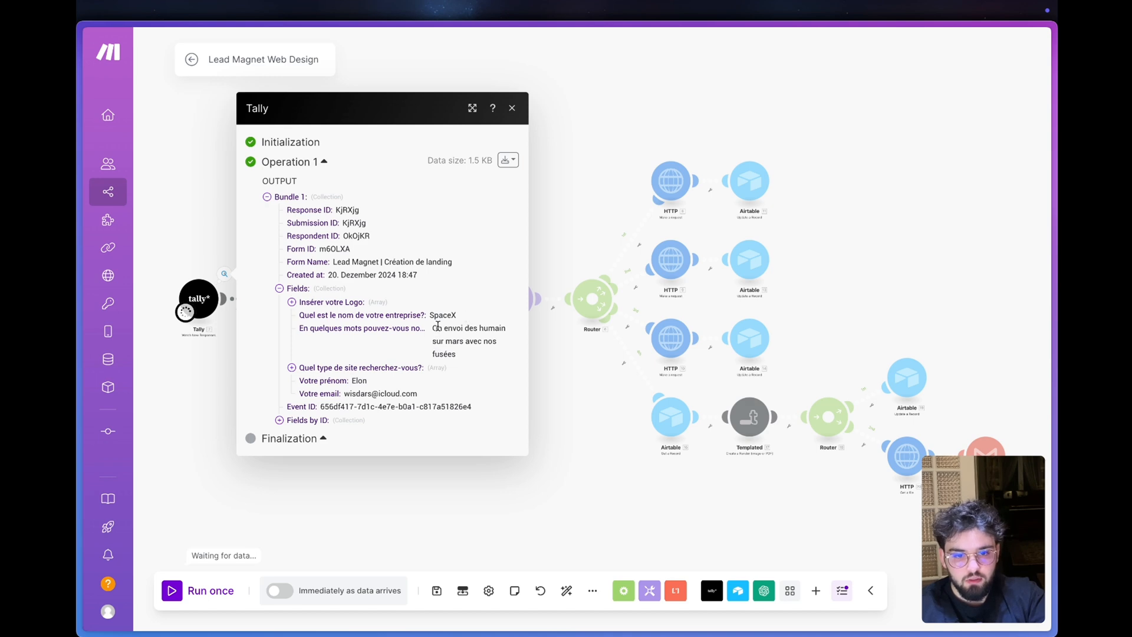
pyautogui.moveTo(437, 326); pyautogui.dragTo(457, 353)
pyautogui.click(546, 499)
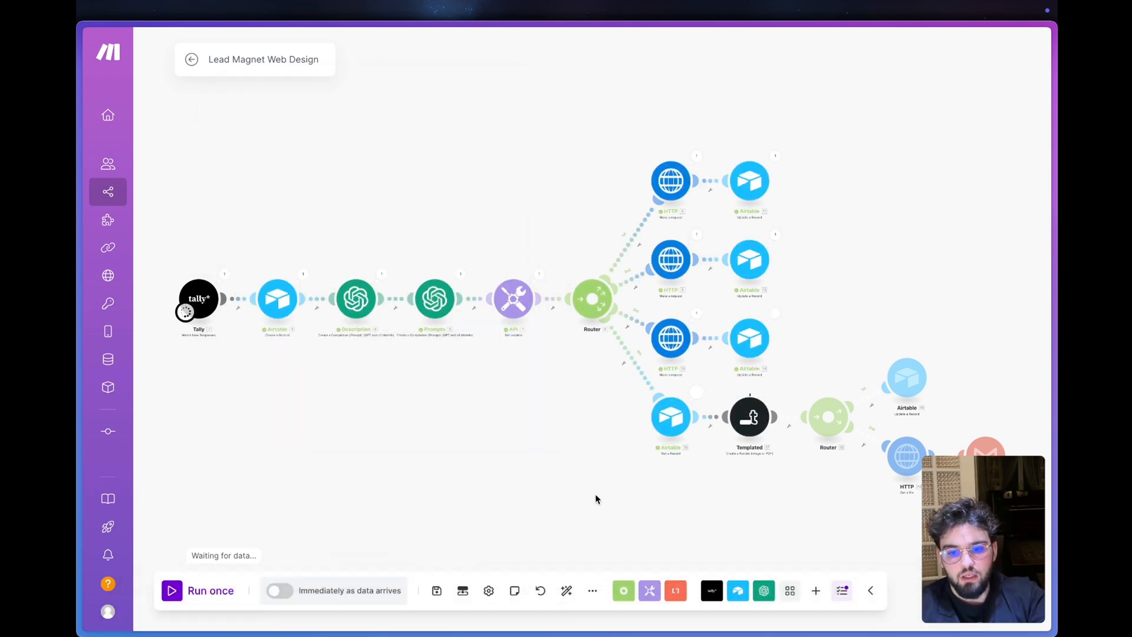
# - Follow the run through the router branches and switch to the Airtable base to check the SpaceX record
pyautogui.scroll(2, 568, 514)
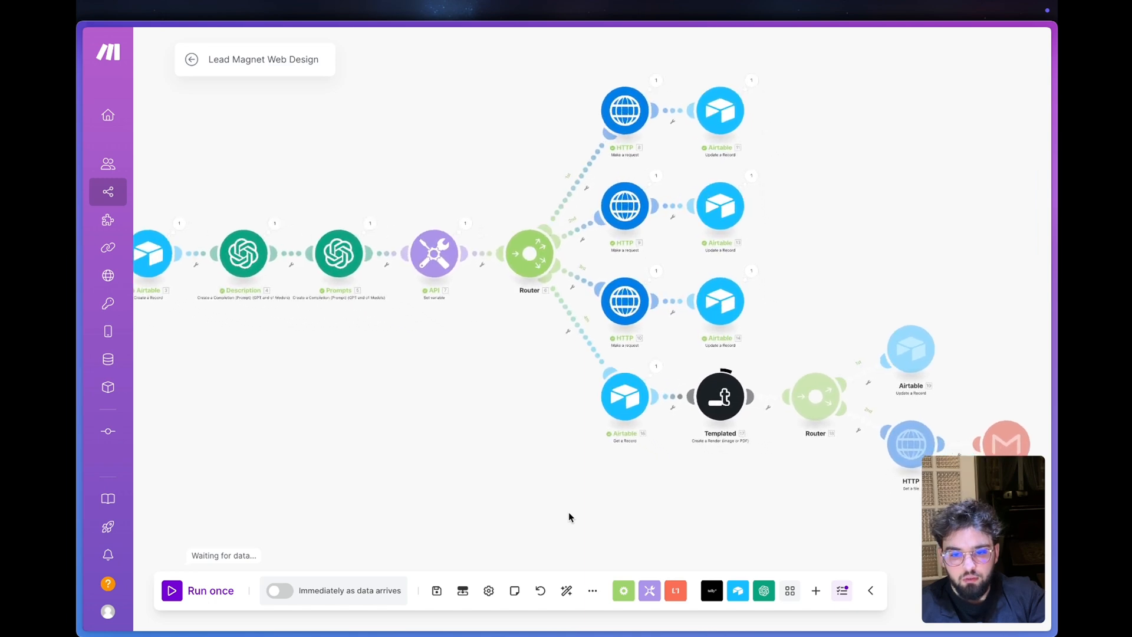
pyautogui.moveTo(568, 512)
pyautogui.mouseDown()
pyautogui.moveTo(780, 487)
pyautogui.moveTo(573, 514)
pyautogui.mouseUp()
pyautogui.moveTo(107, 413)
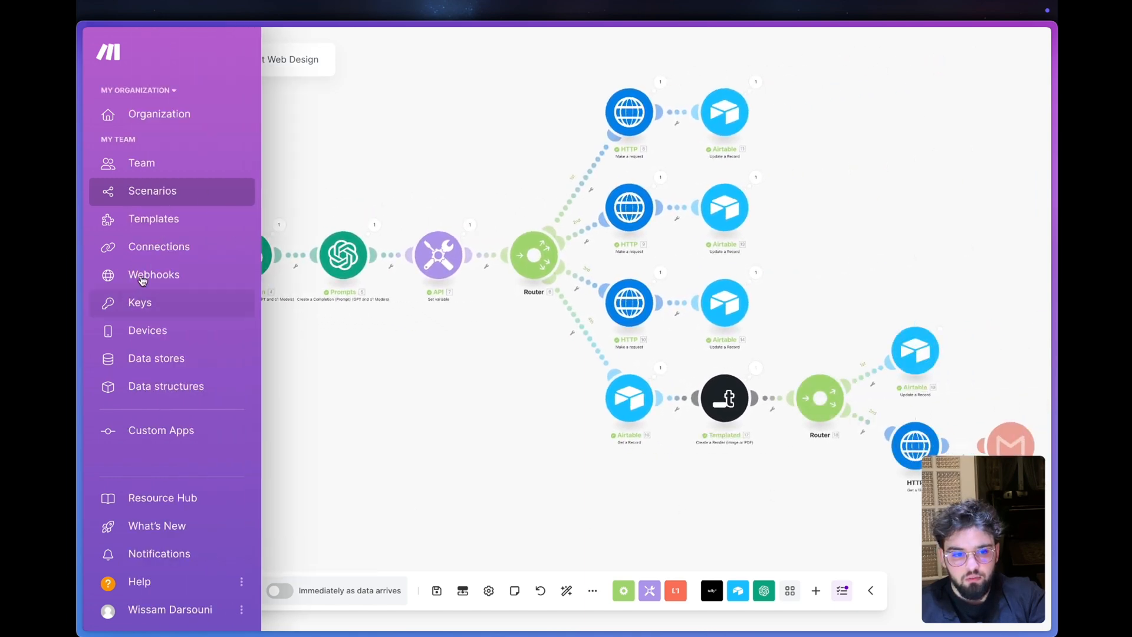
pyautogui.moveTo(82, 319)
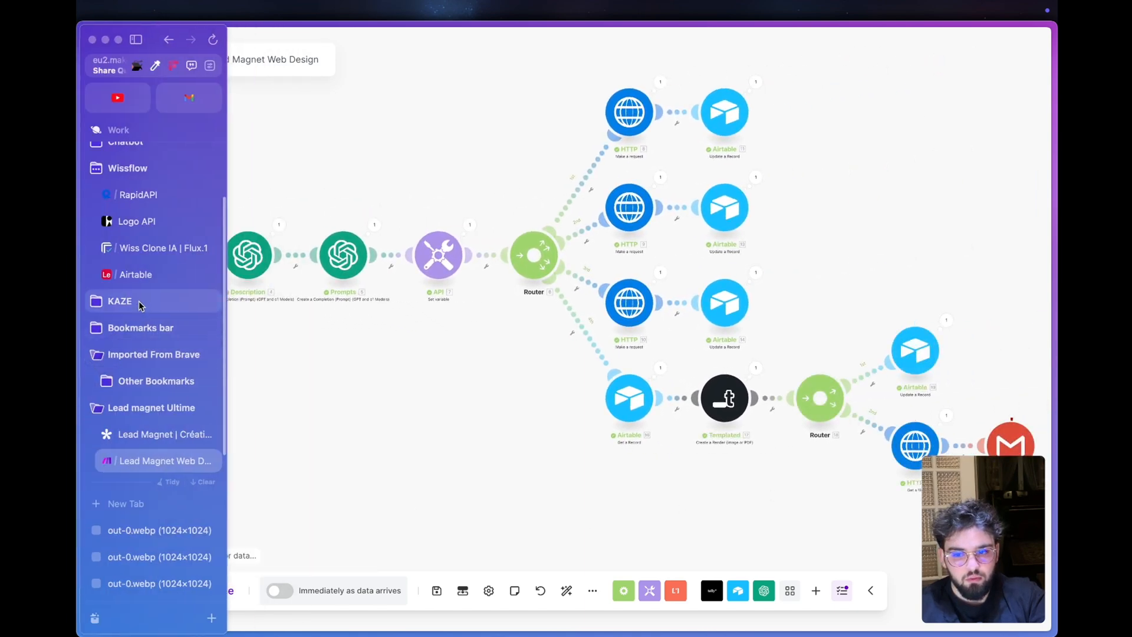
pyautogui.click(150, 273)
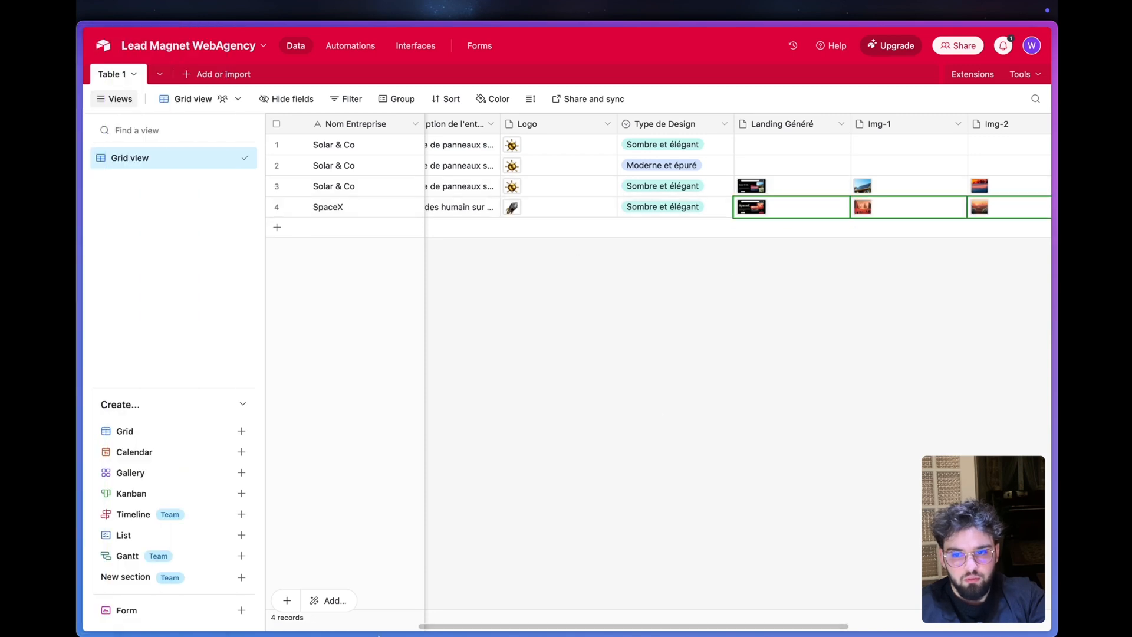
# - Switch to Mail, read the newest "Votre Landing est prête !" message and open its attached landing-page image at full size
pyautogui.moveTo(210, 611)
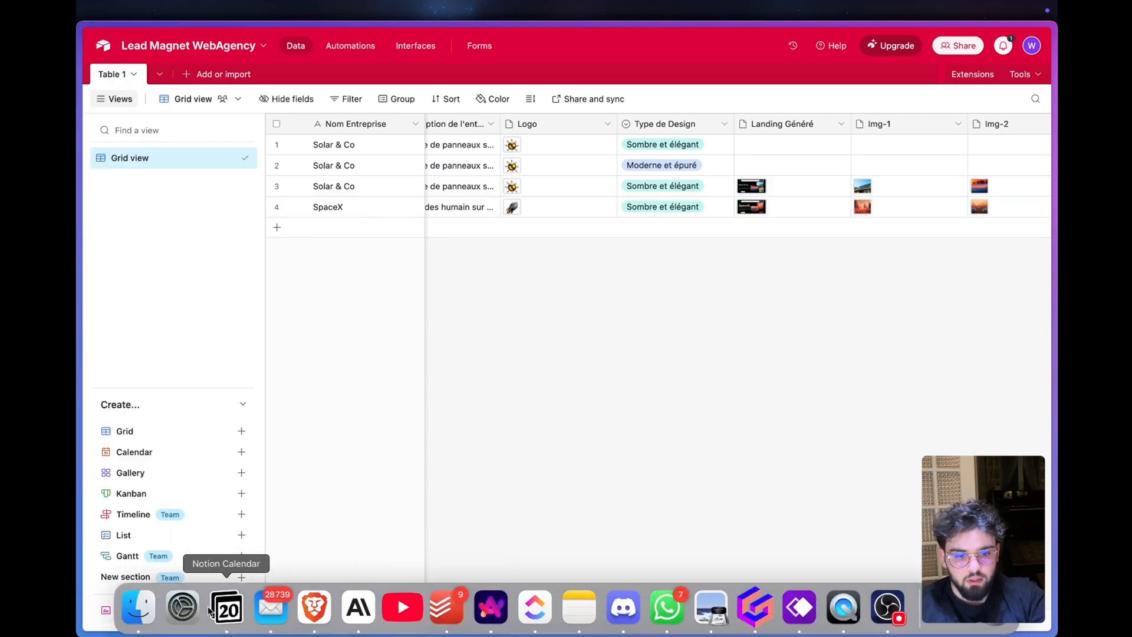
pyautogui.click(271, 607)
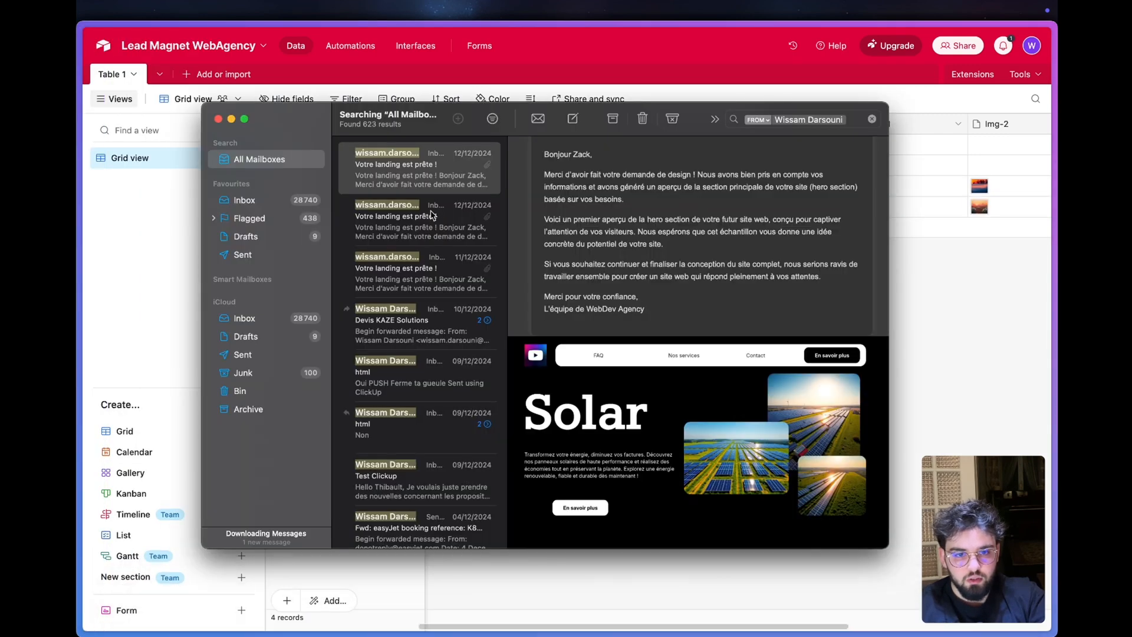
pyautogui.click(419, 180)
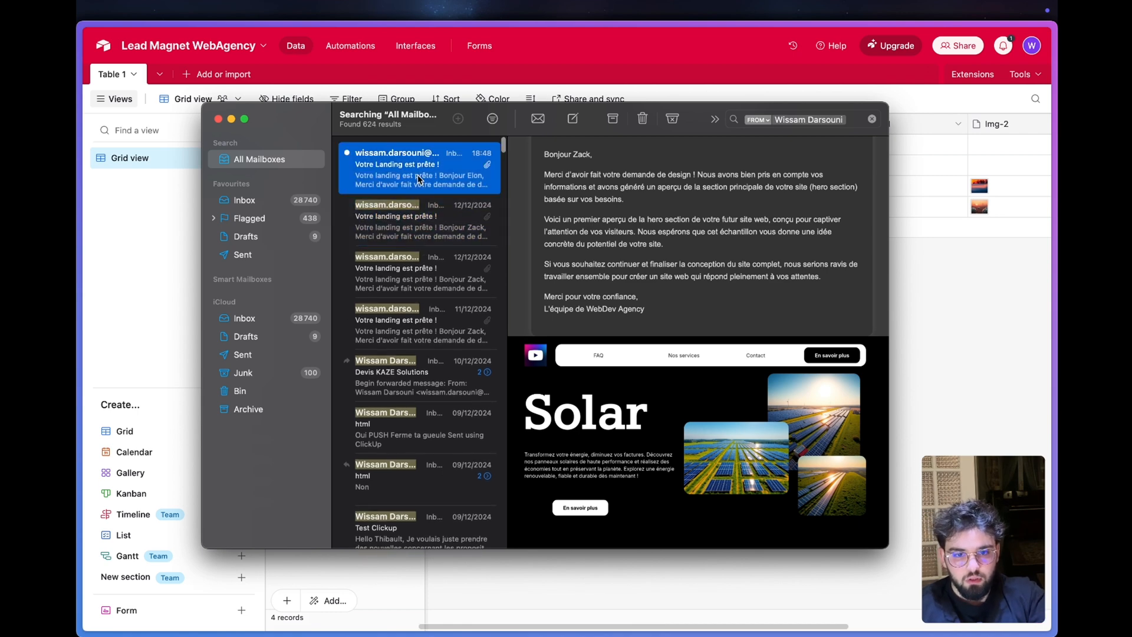
pyautogui.scroll(-1, 667, 318)
pyautogui.scroll(-5, 667, 319)
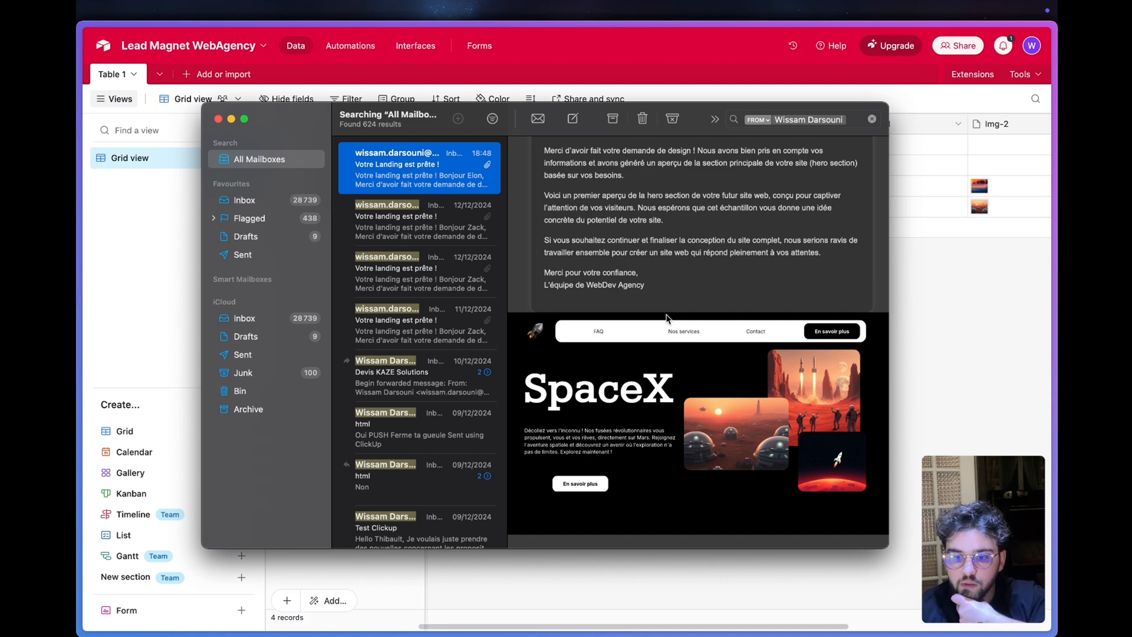
pyautogui.doubleClick(669, 405)
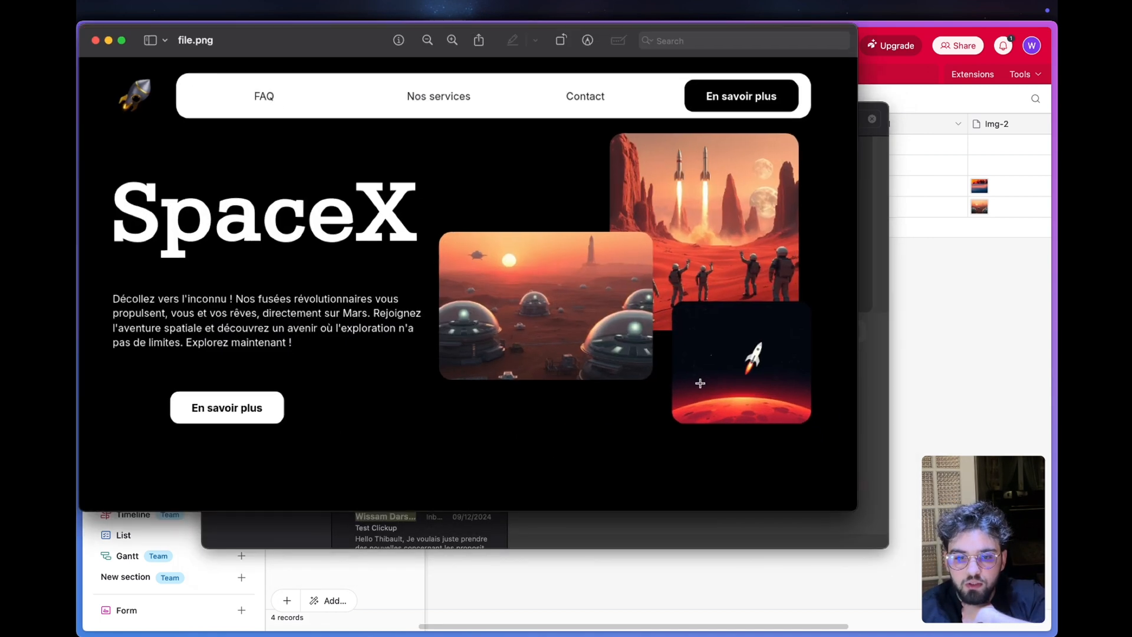
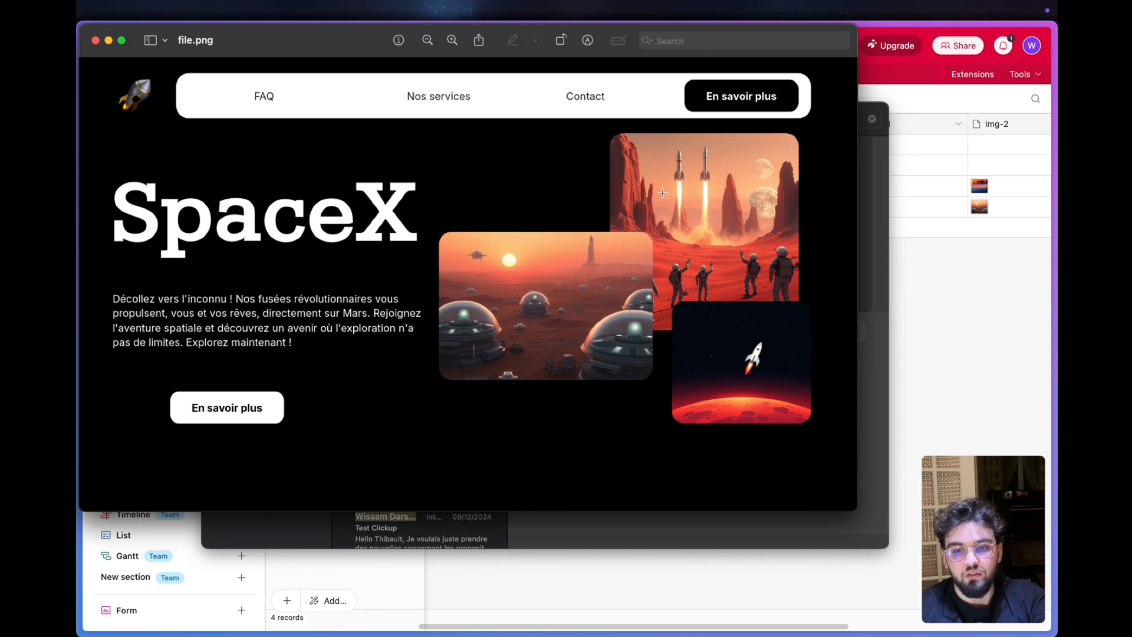
# - Close the landing-page image preview and the Mail window to return to the Airtable base
pyautogui.moveTo(670, 255); pyautogui.dragTo(692, 243)
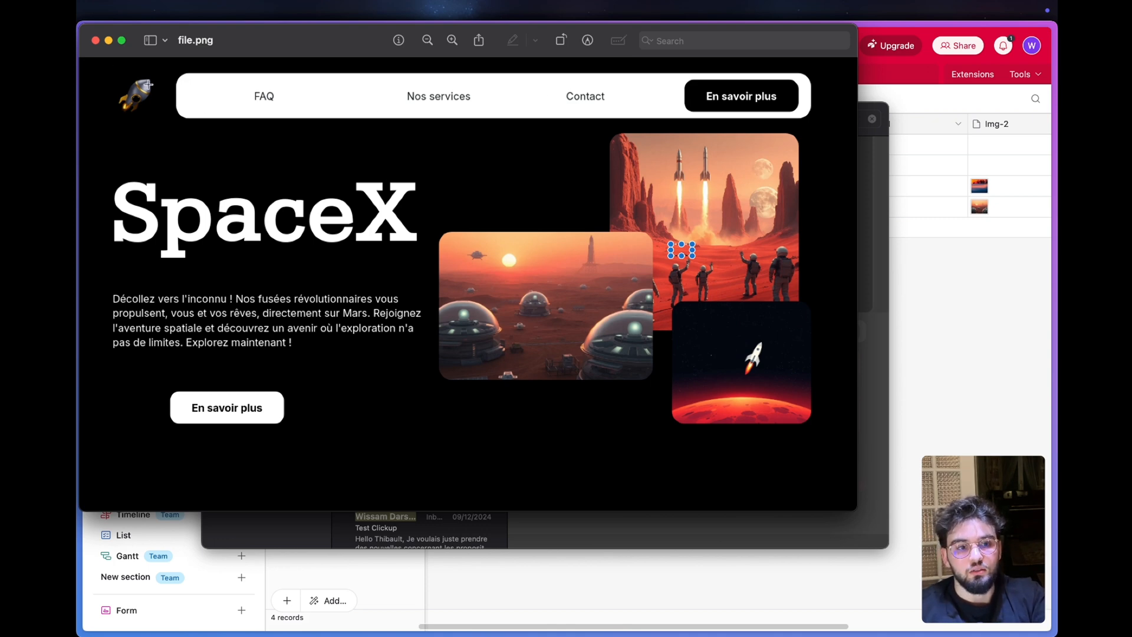
pyautogui.click(96, 40)
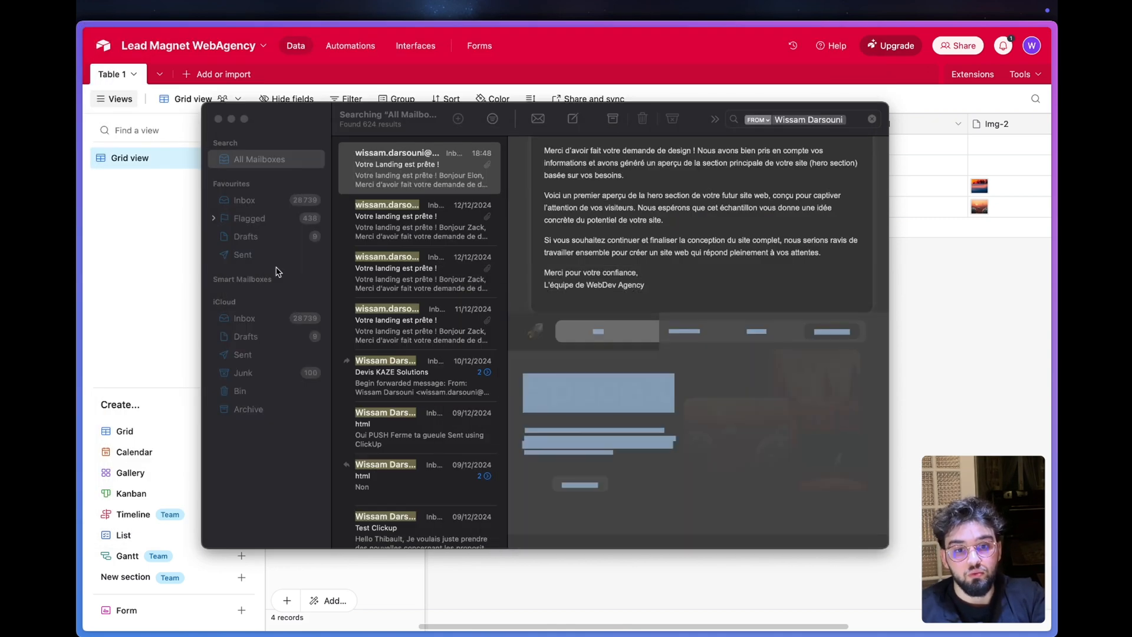
pyautogui.click(831, 280)
pyautogui.press('super+w')
pyautogui.moveTo(79, 389)
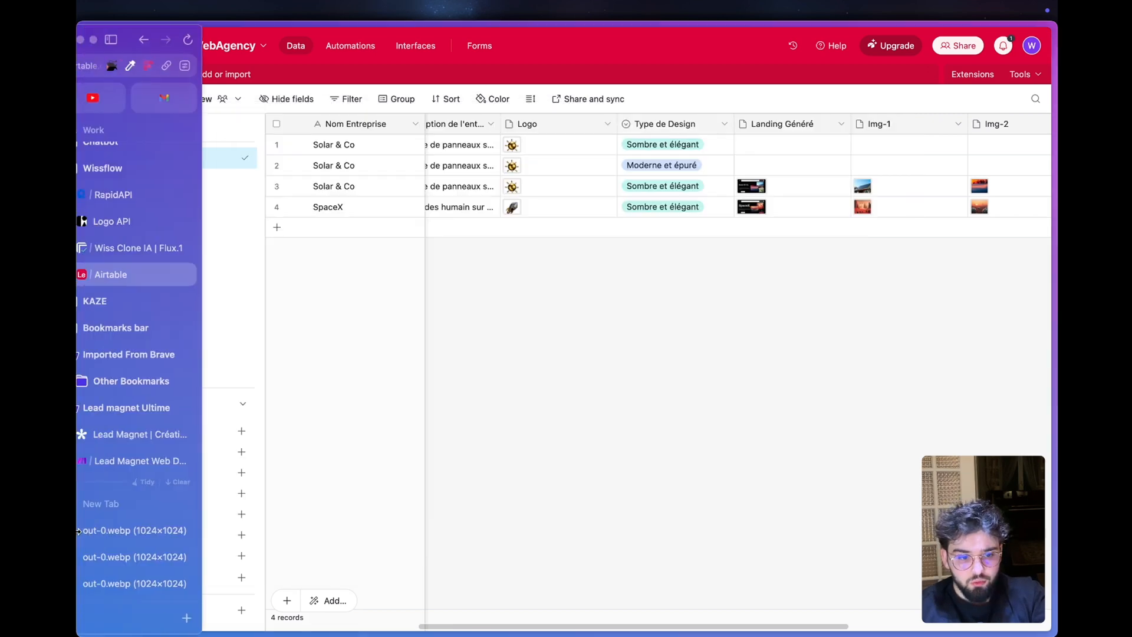
pyautogui.scroll(-3, 151, 539)
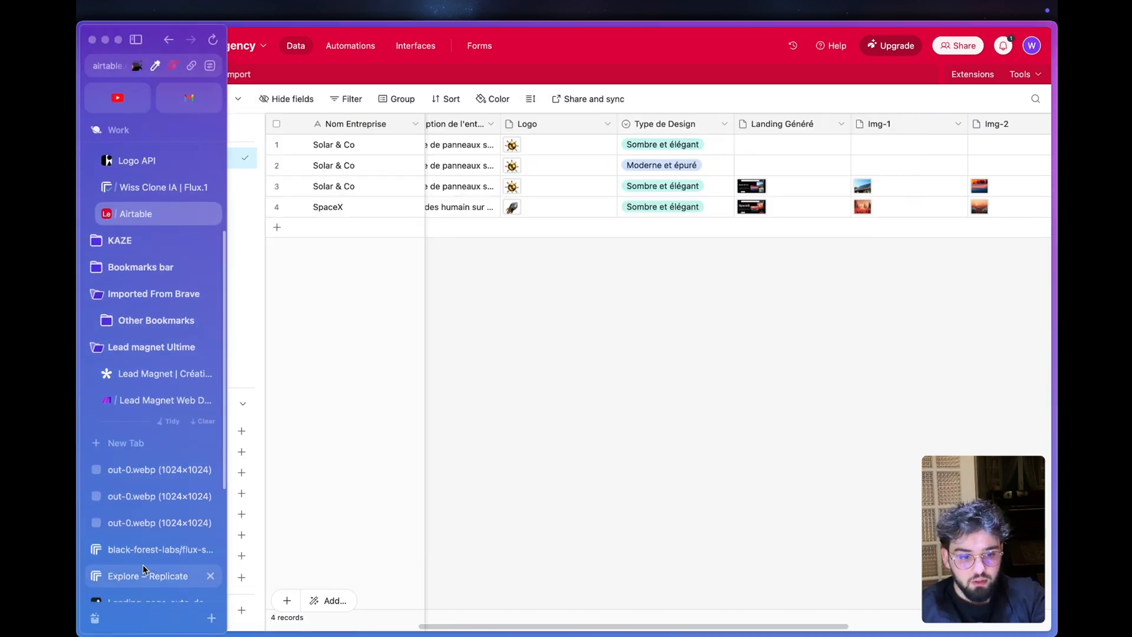
pyautogui.click(153, 564)
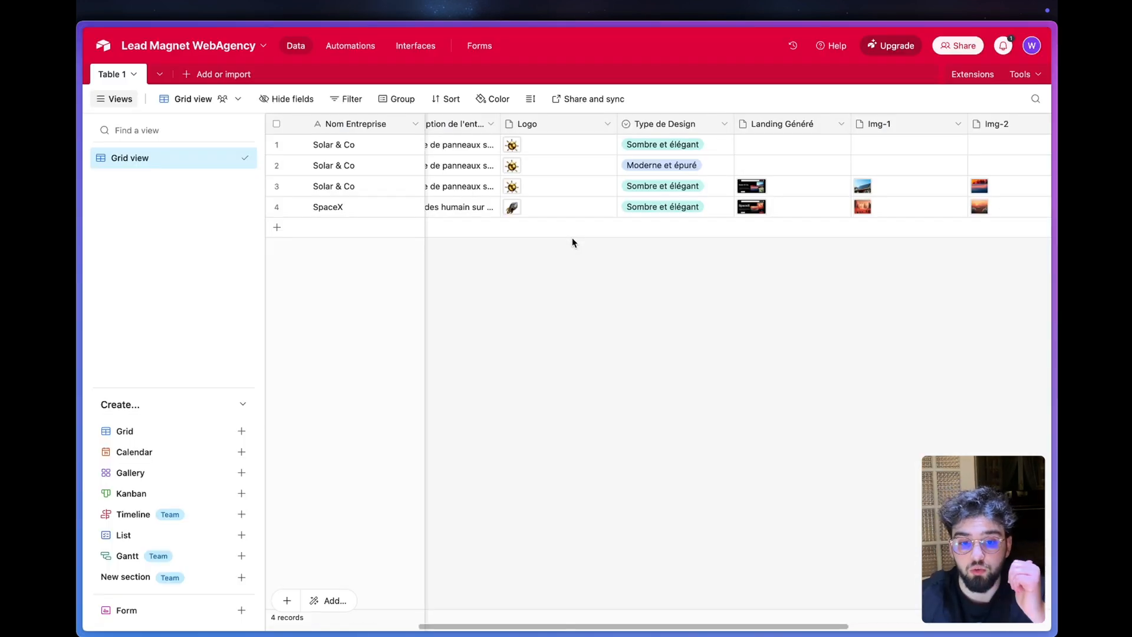
# - Review the SpaceX record's submitted fields in the Airtable grid, checking the company description and the design type
pyautogui.hscroll(-5, 623, 216)
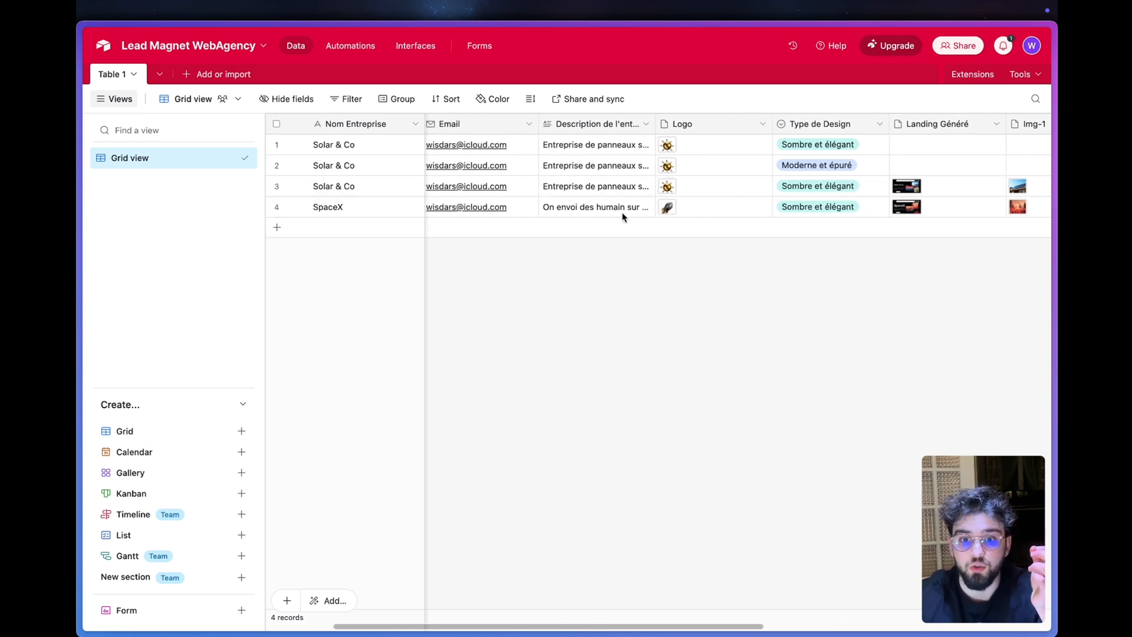
pyautogui.hscroll(-3, 622, 217)
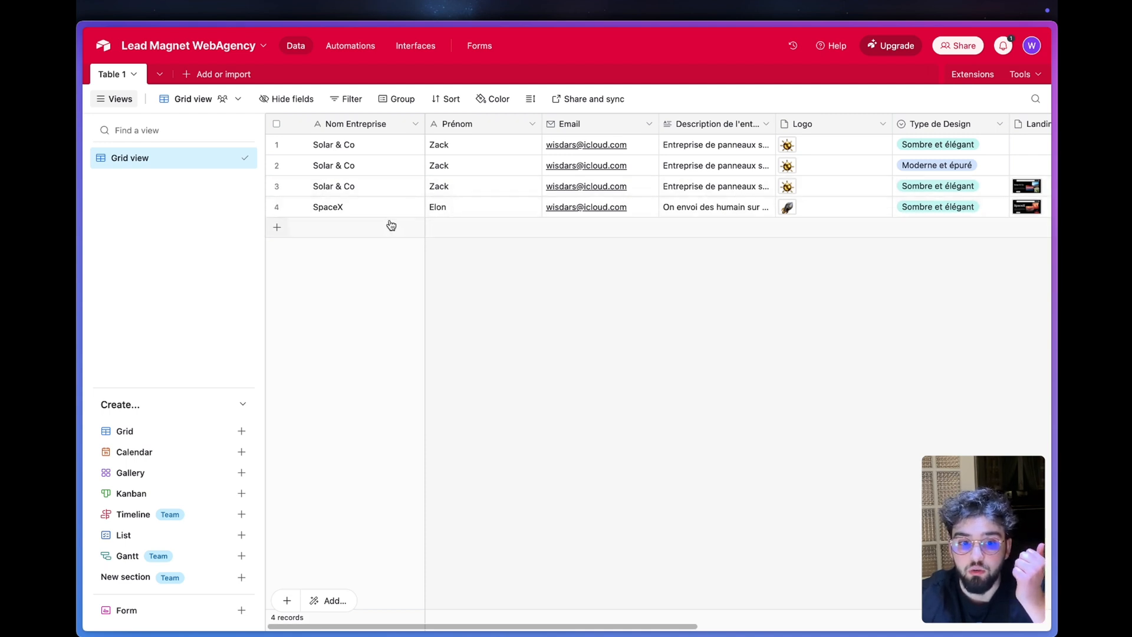
pyautogui.click(683, 212)
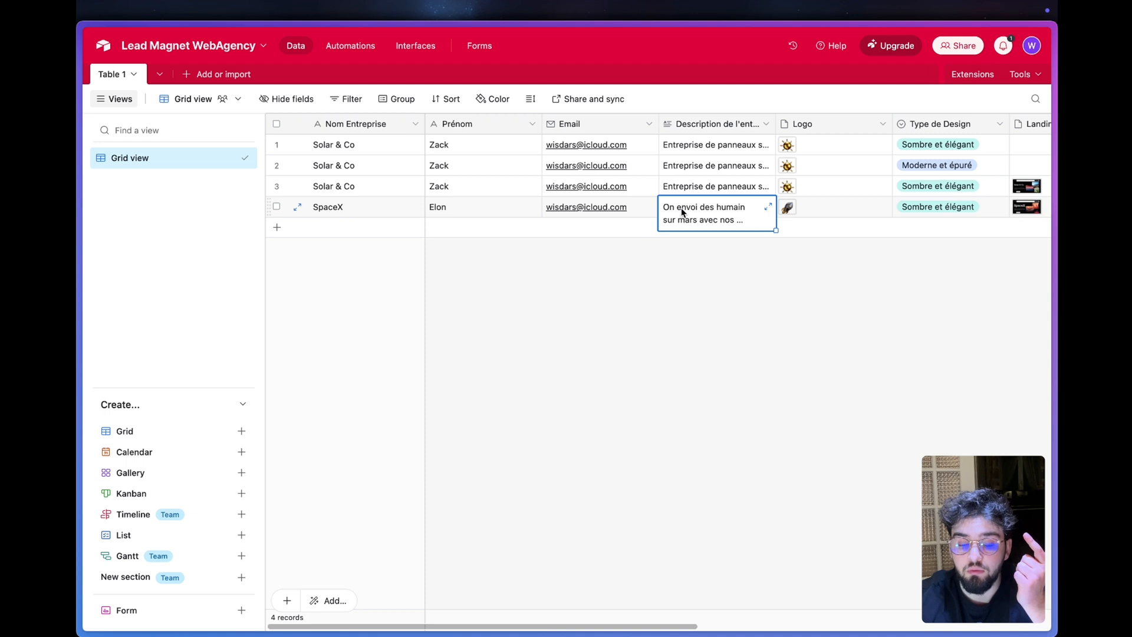
pyautogui.click(662, 345)
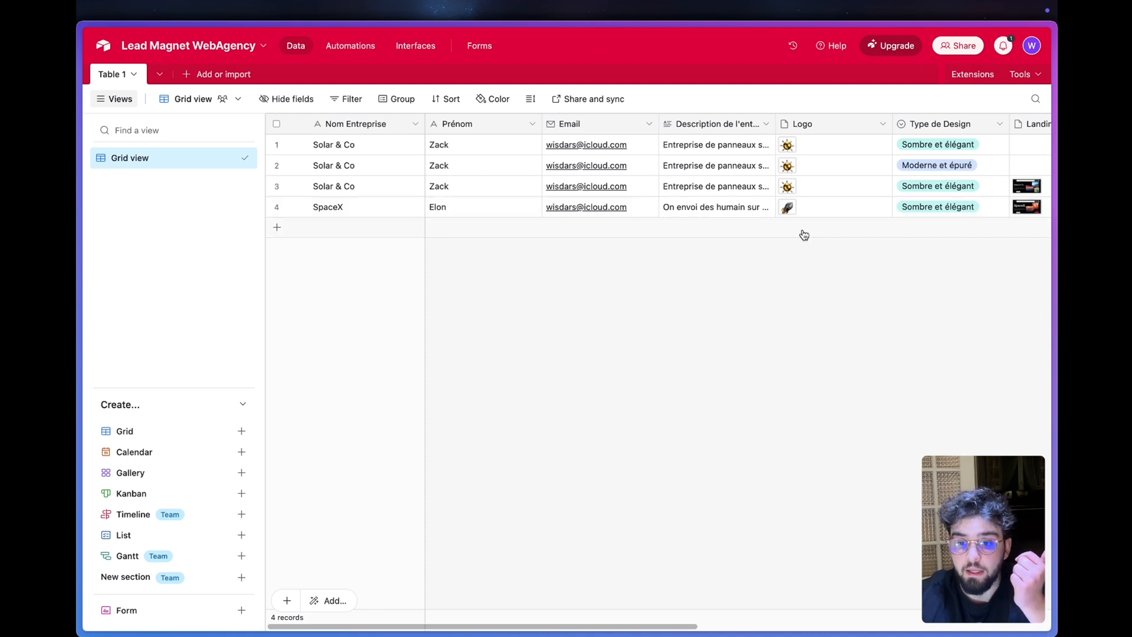
pyautogui.hscroll(3, 803, 232)
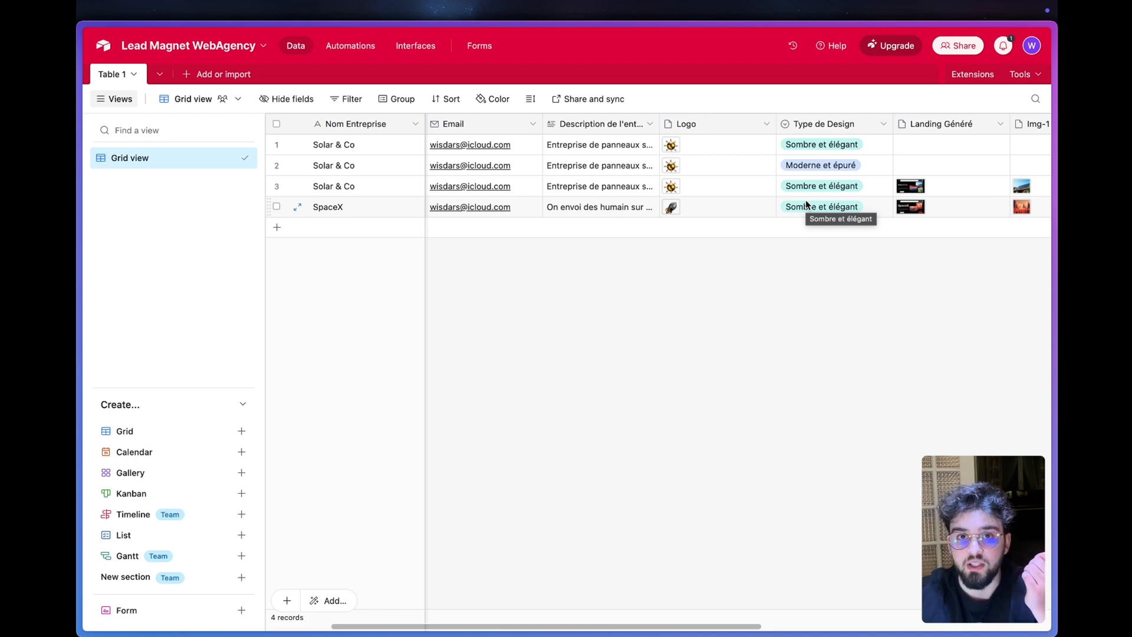
pyautogui.click(821, 208)
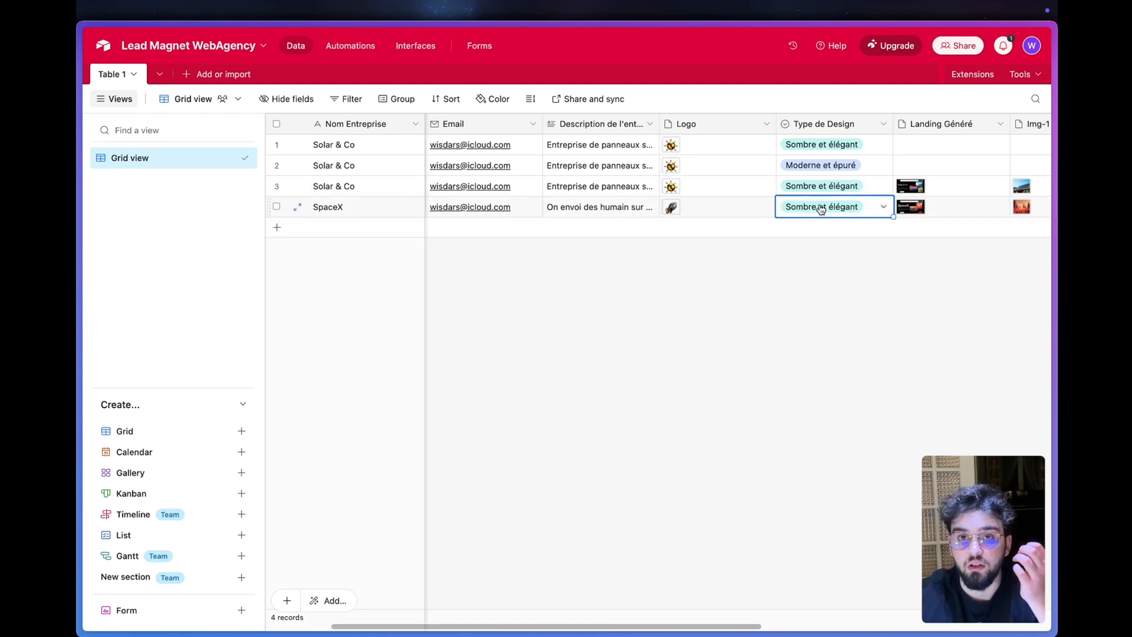